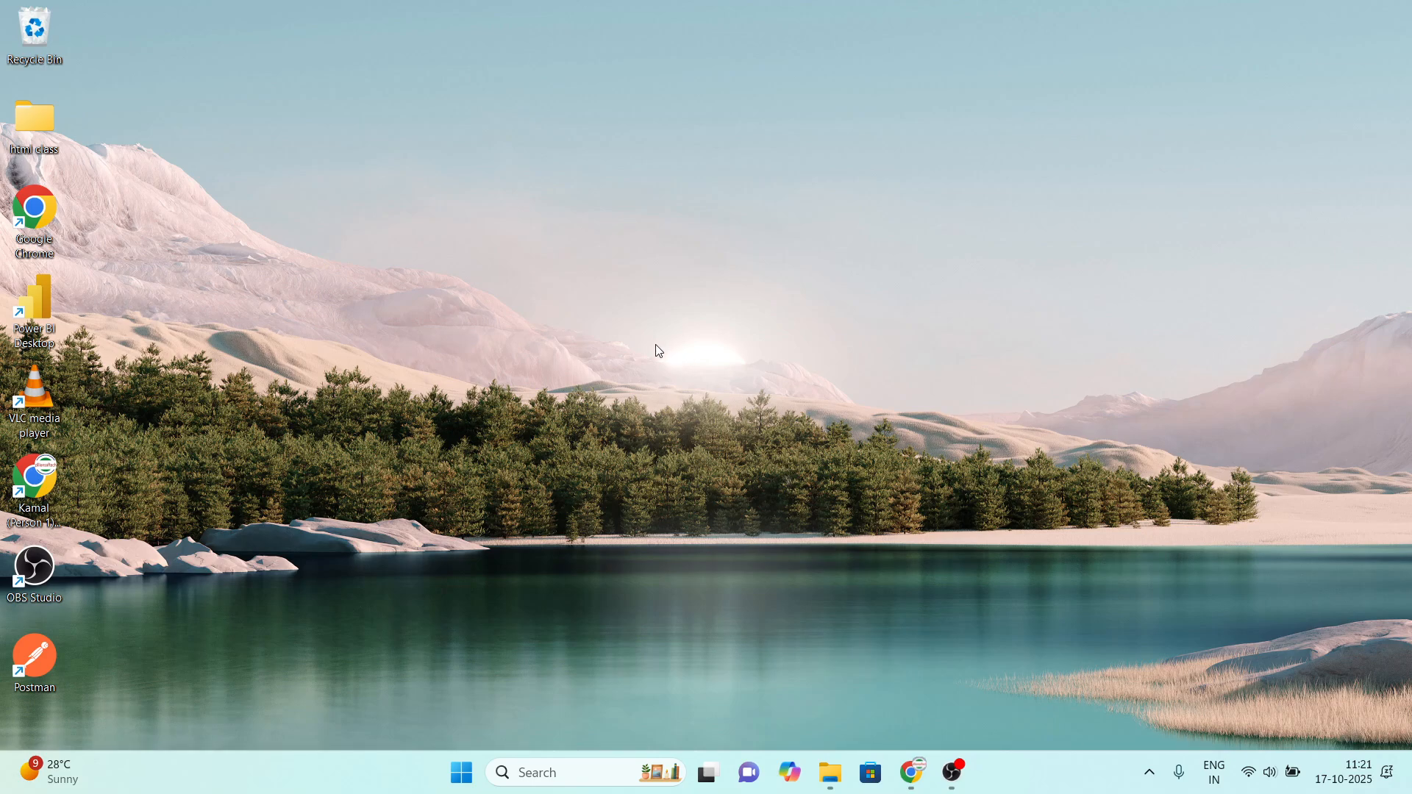
Step: Launch Excel and create a blank workbook
key(super+r)
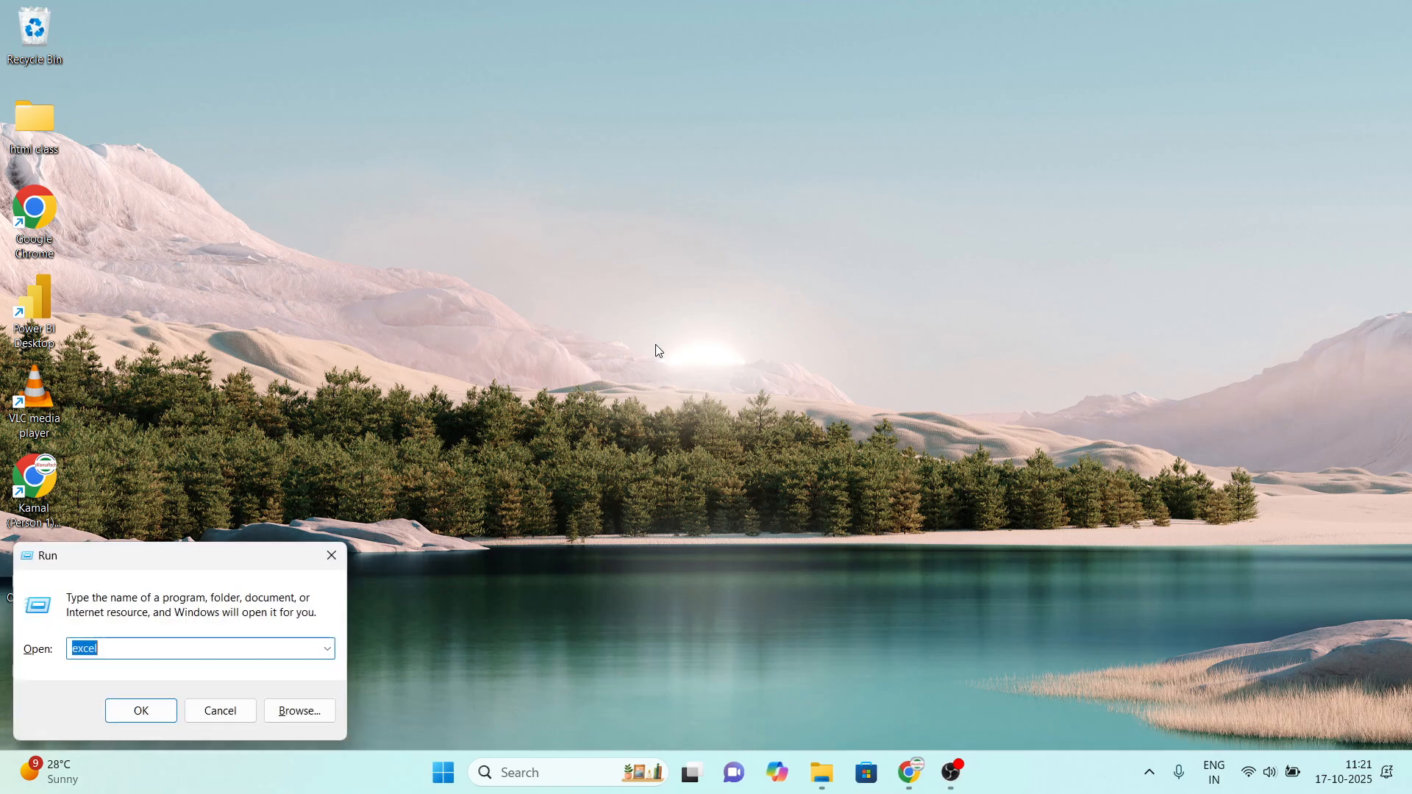
text(cmd)
key(Return)
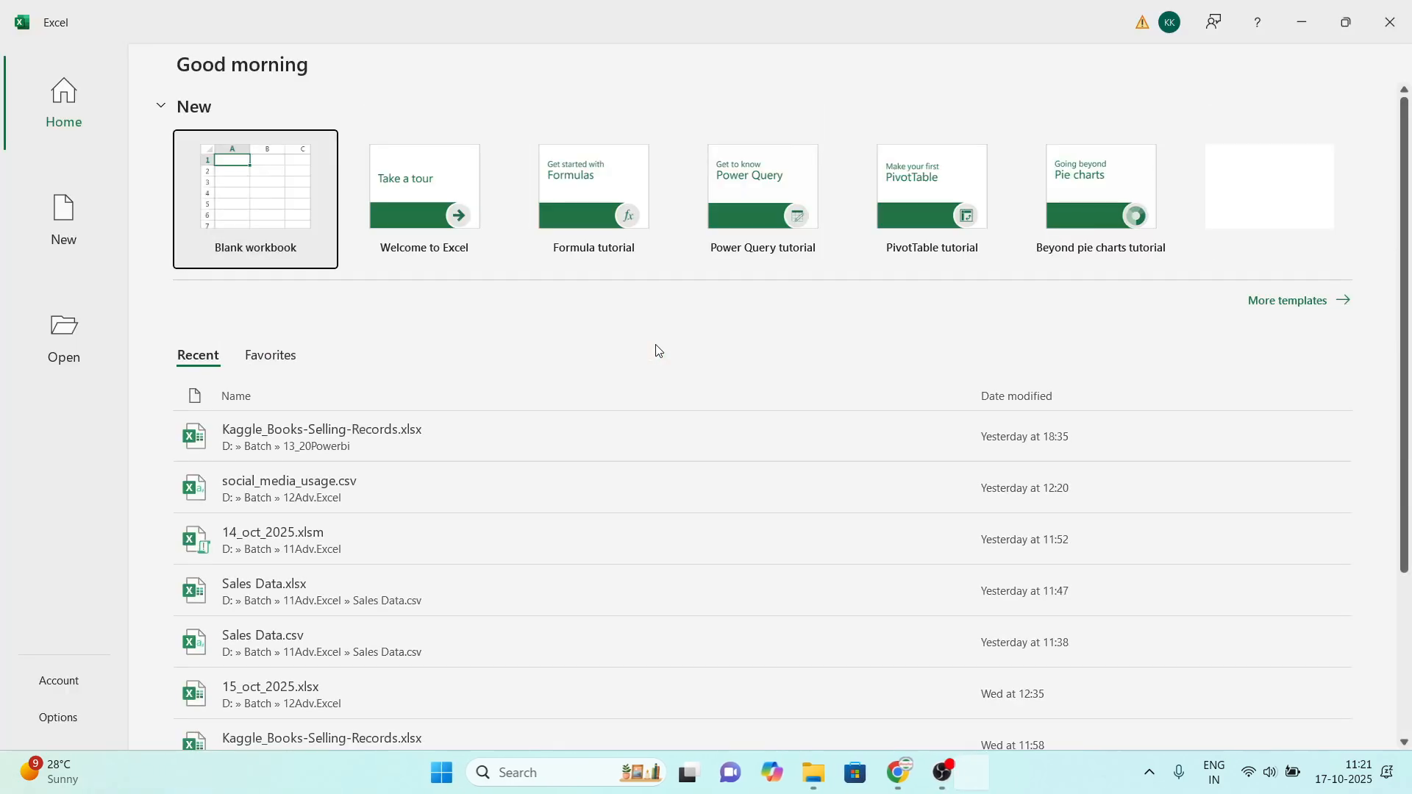
key(Return)
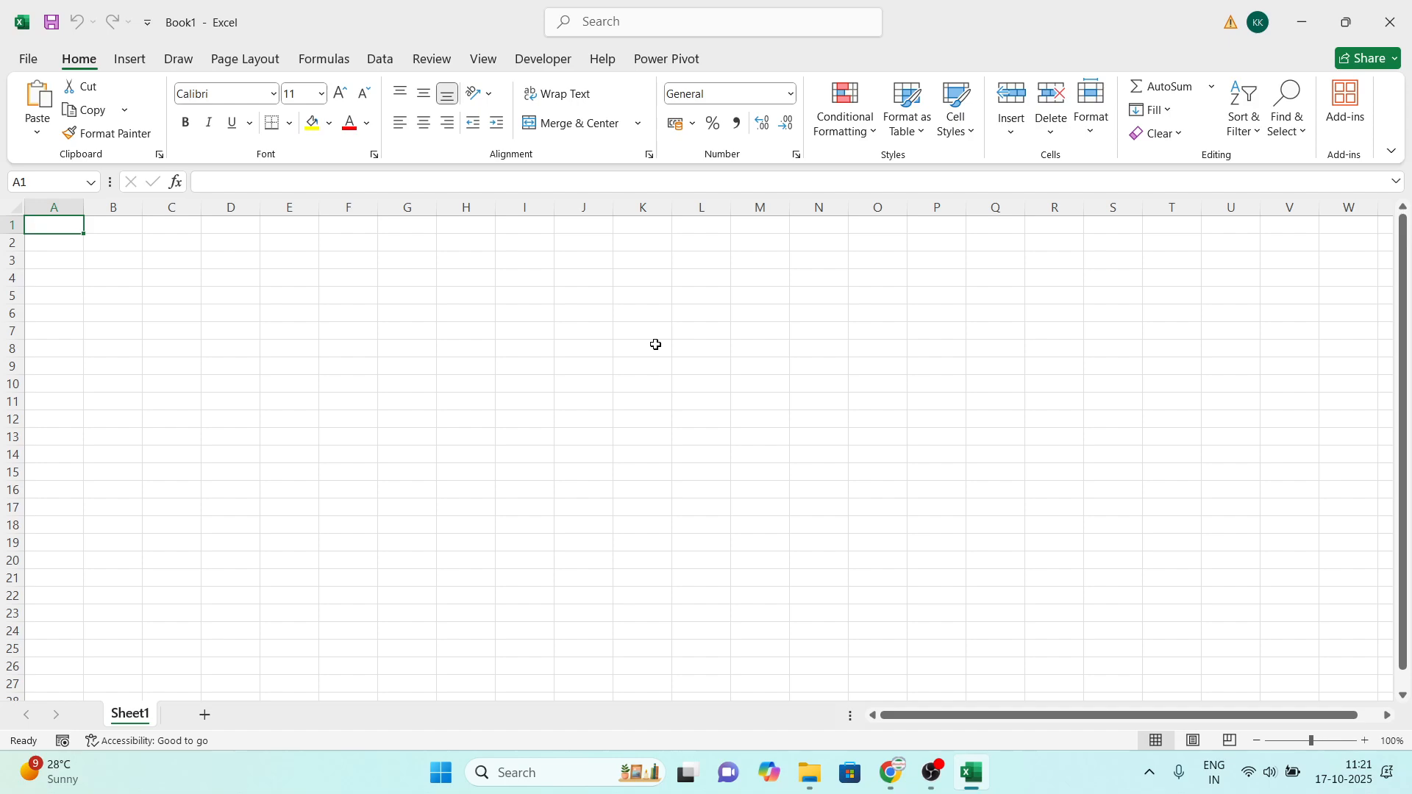
Step: Switch to File Explorer and copy the path of the 11Adv.Excel folder that contains Kaggle_Books-Selling-Records.xlsx
key(alt+Tab)
key(alt+Tab)
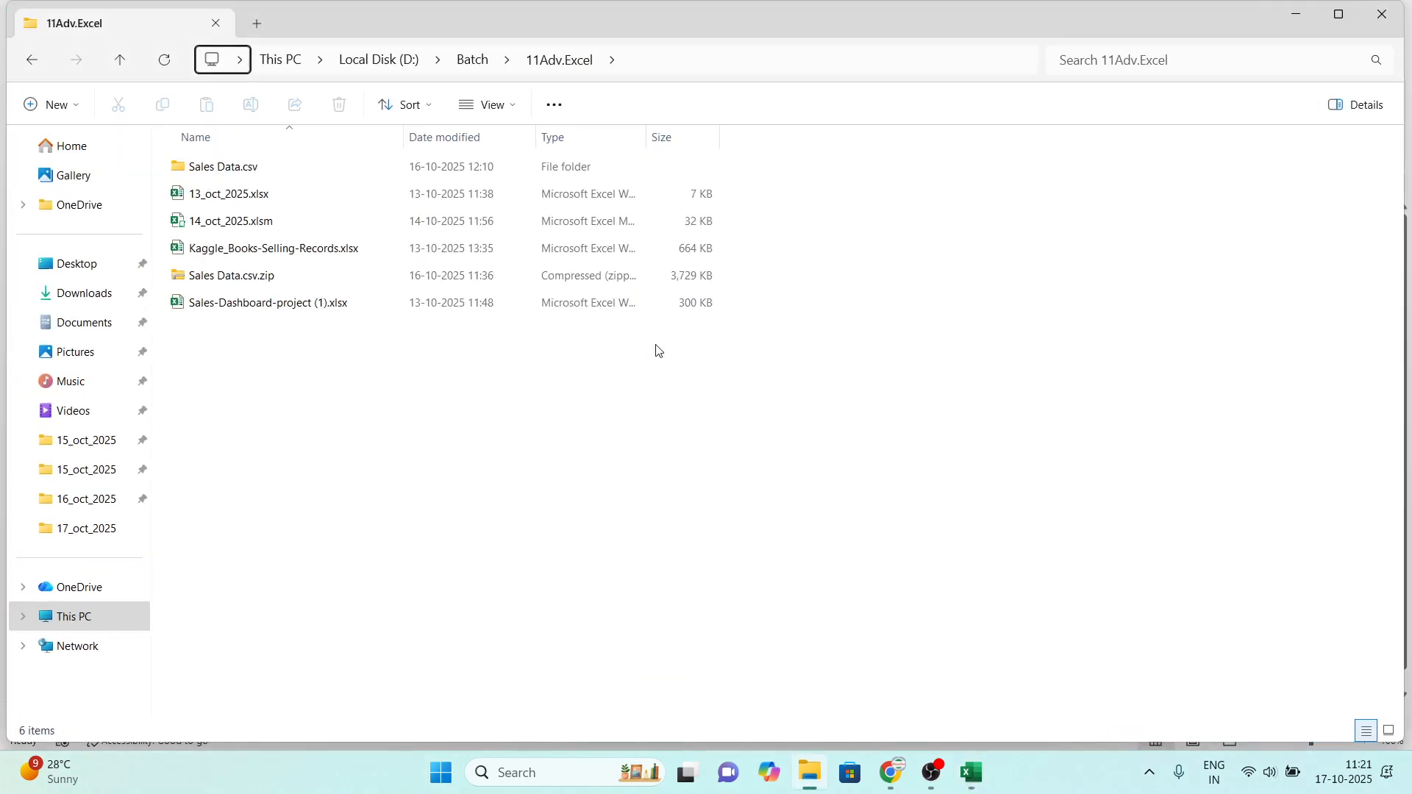
key(Down)
key(Down)
key(Down)
key(Escape)
click(368, 248)
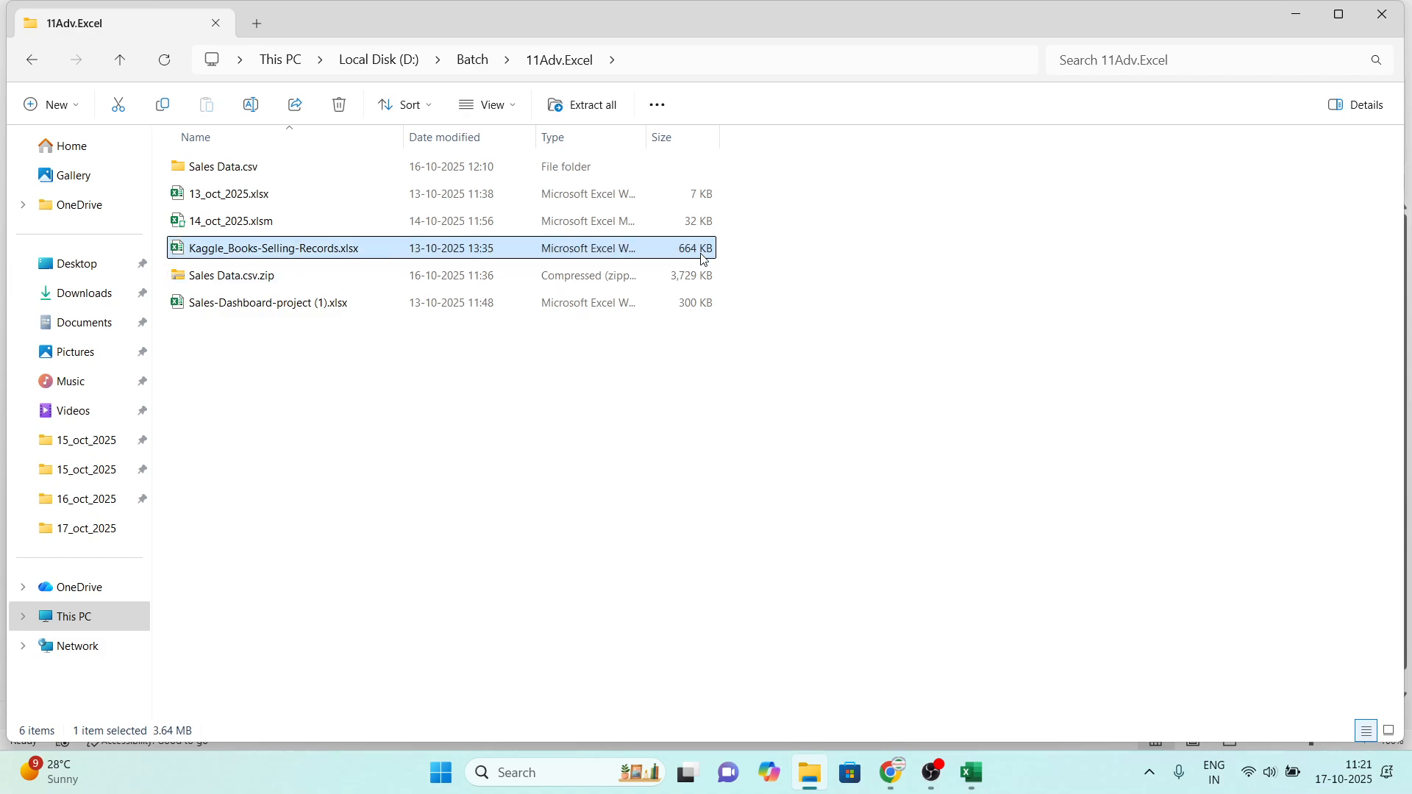
click(742, 59)
key(ctrl+c)
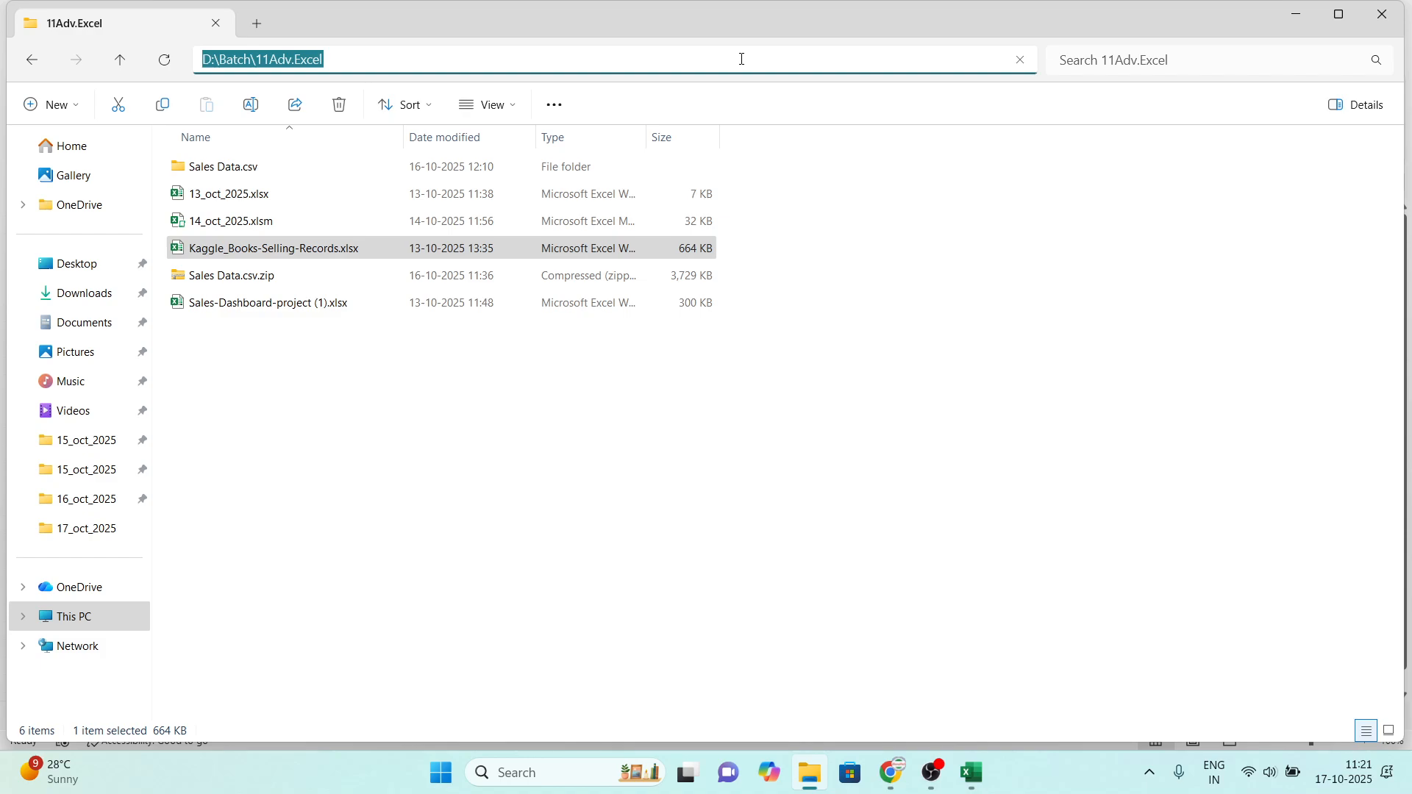
Step: Back in the blank Excel workbook, get data from the Excel workbook Kaggle_Books-Selling-Records.xlsx in D:\Batch\11Adv.Excel, using the copied folder path
key(alt+Tab)
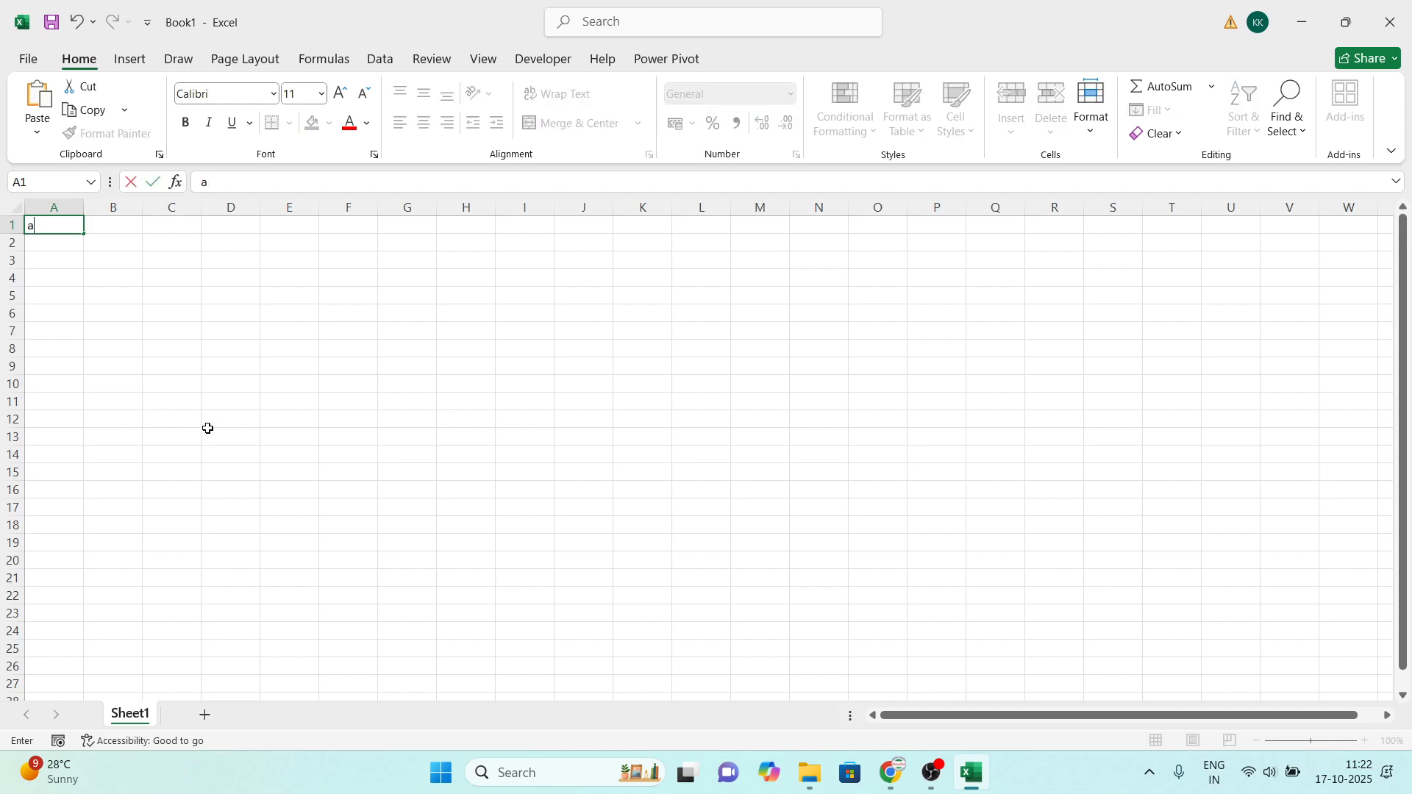
key(alt)
key(a)
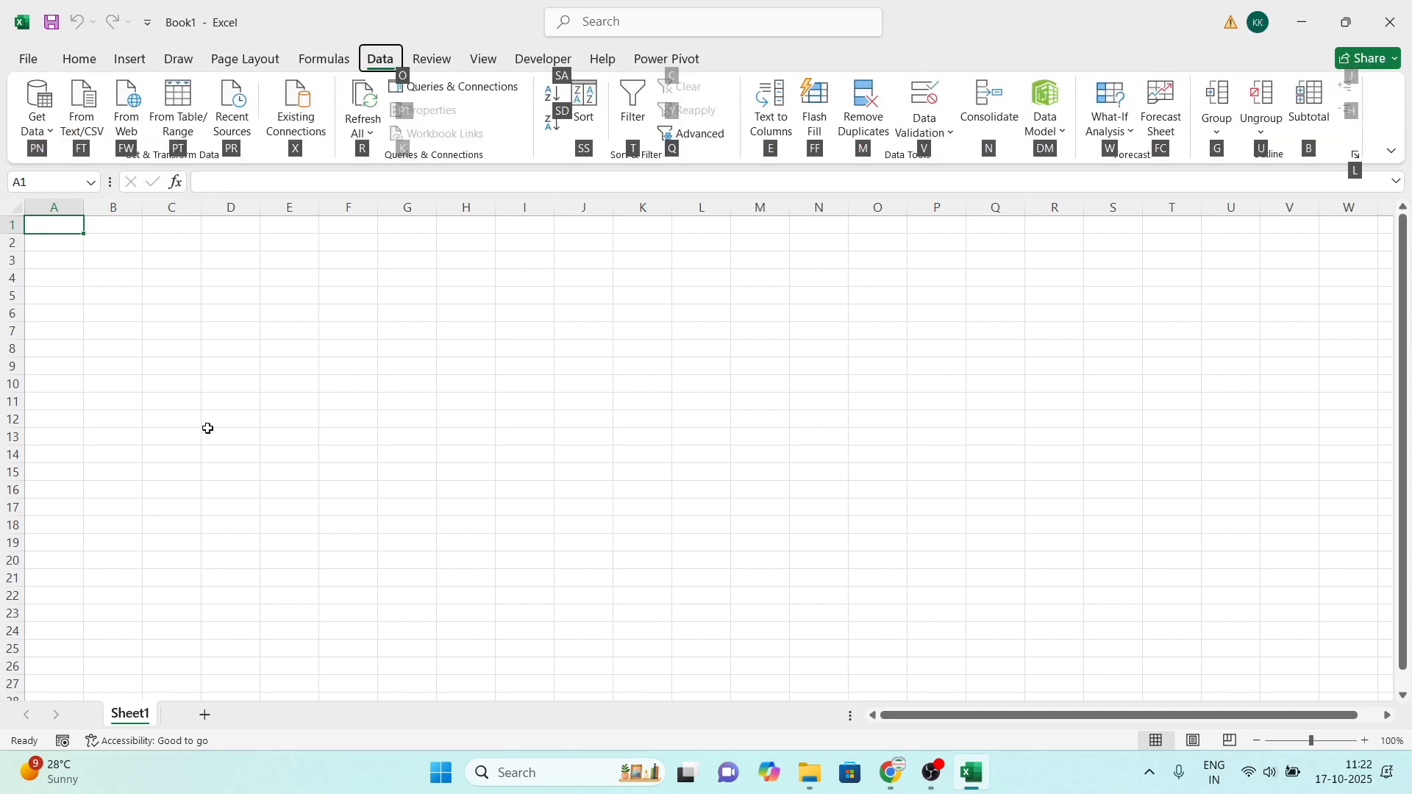
key(p)
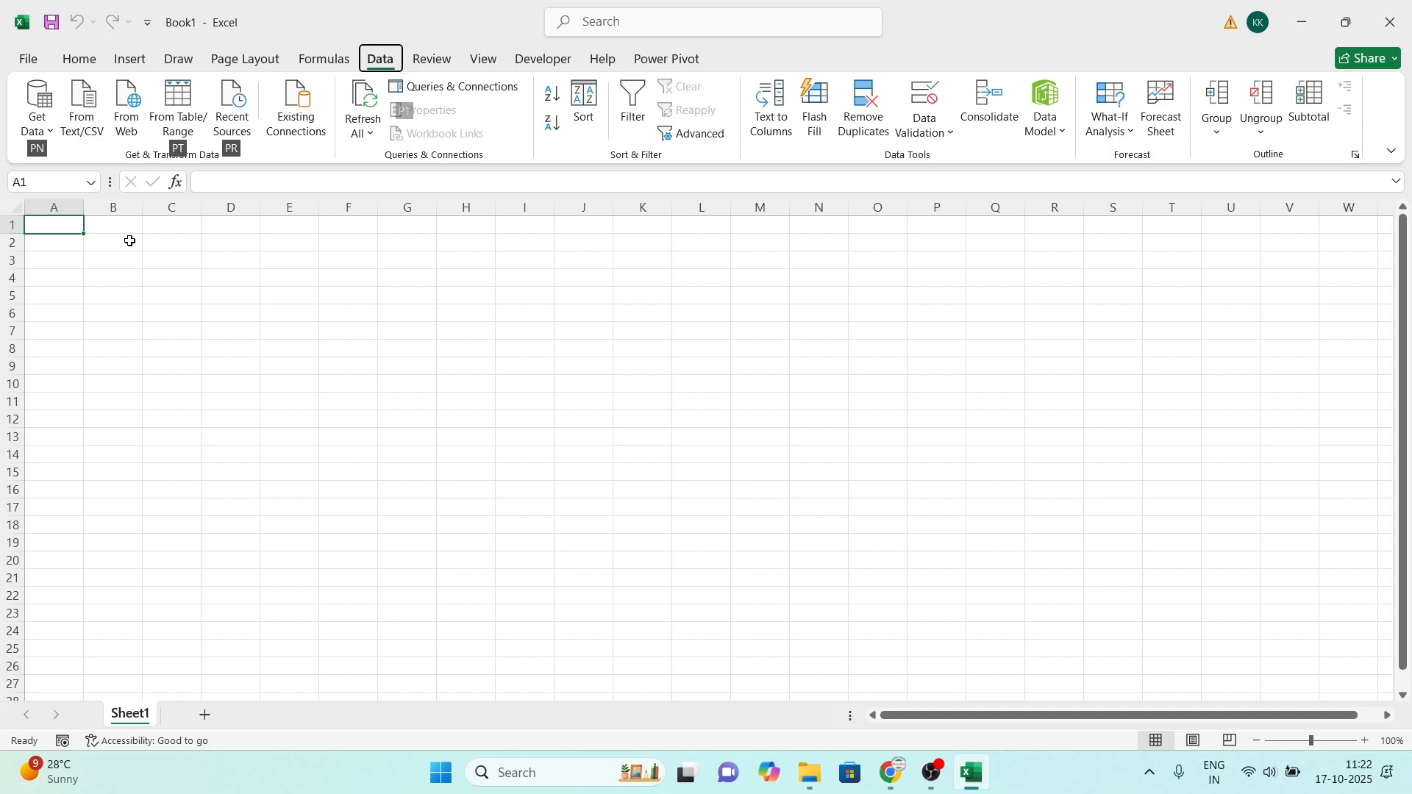
key(n)
key(f)
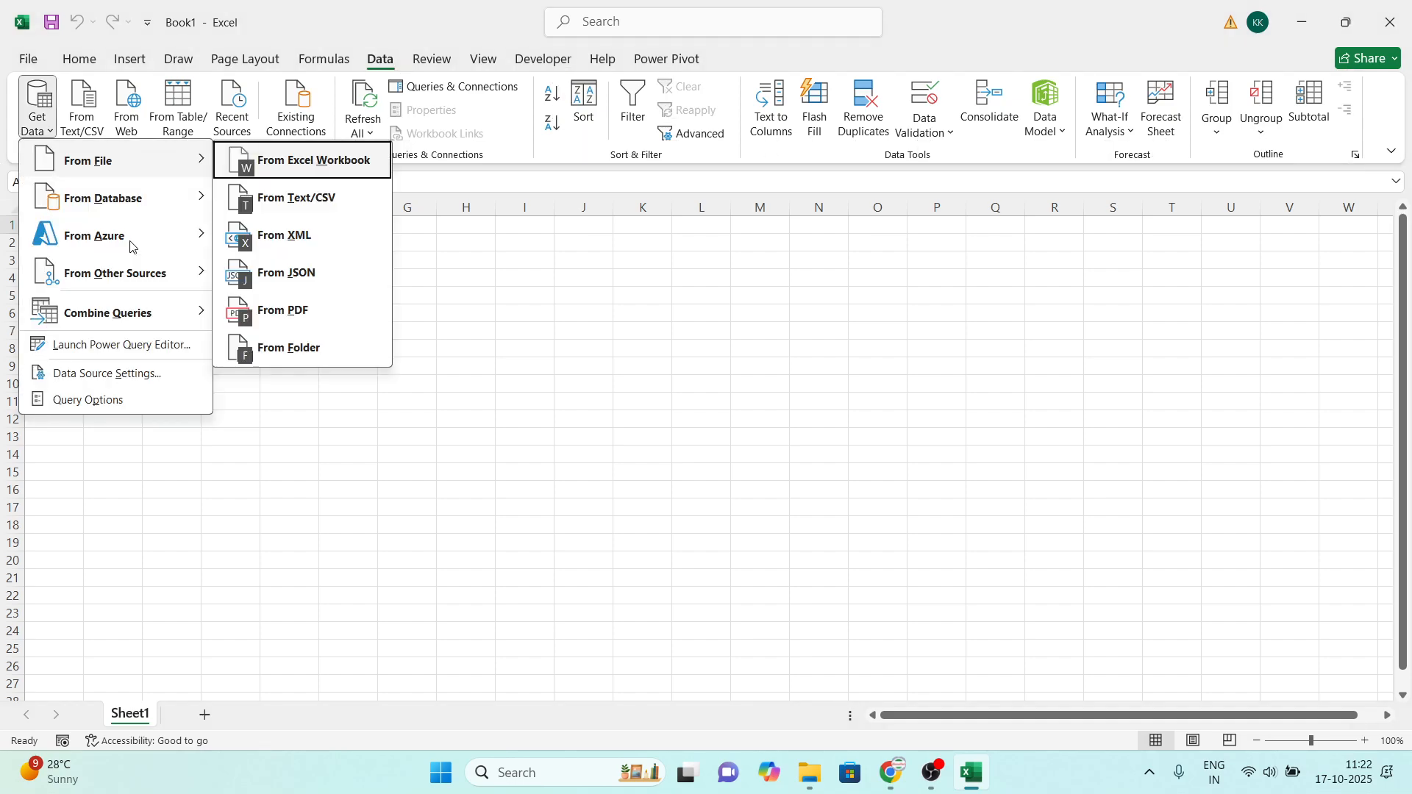
key(Return)
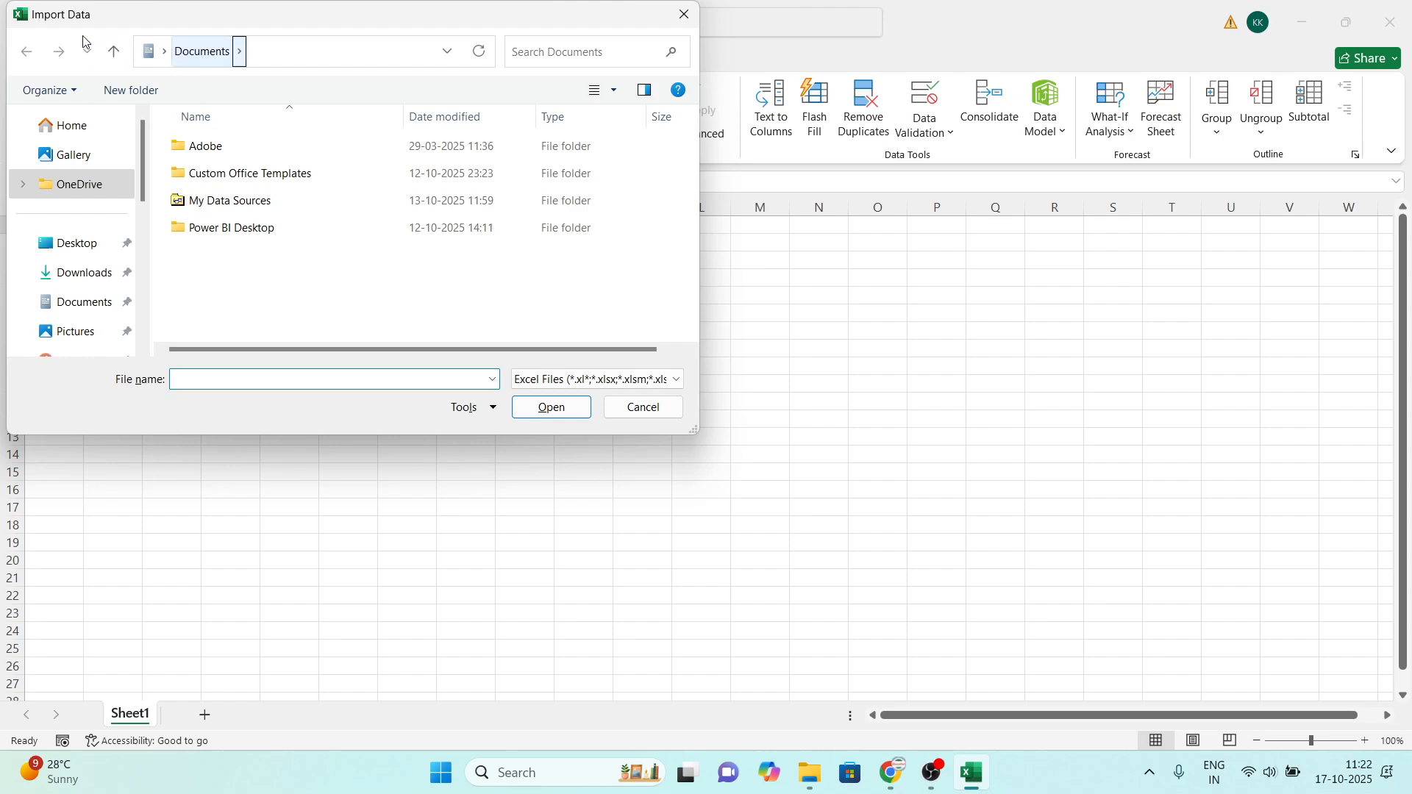
drag(169, 17, 446, 124)
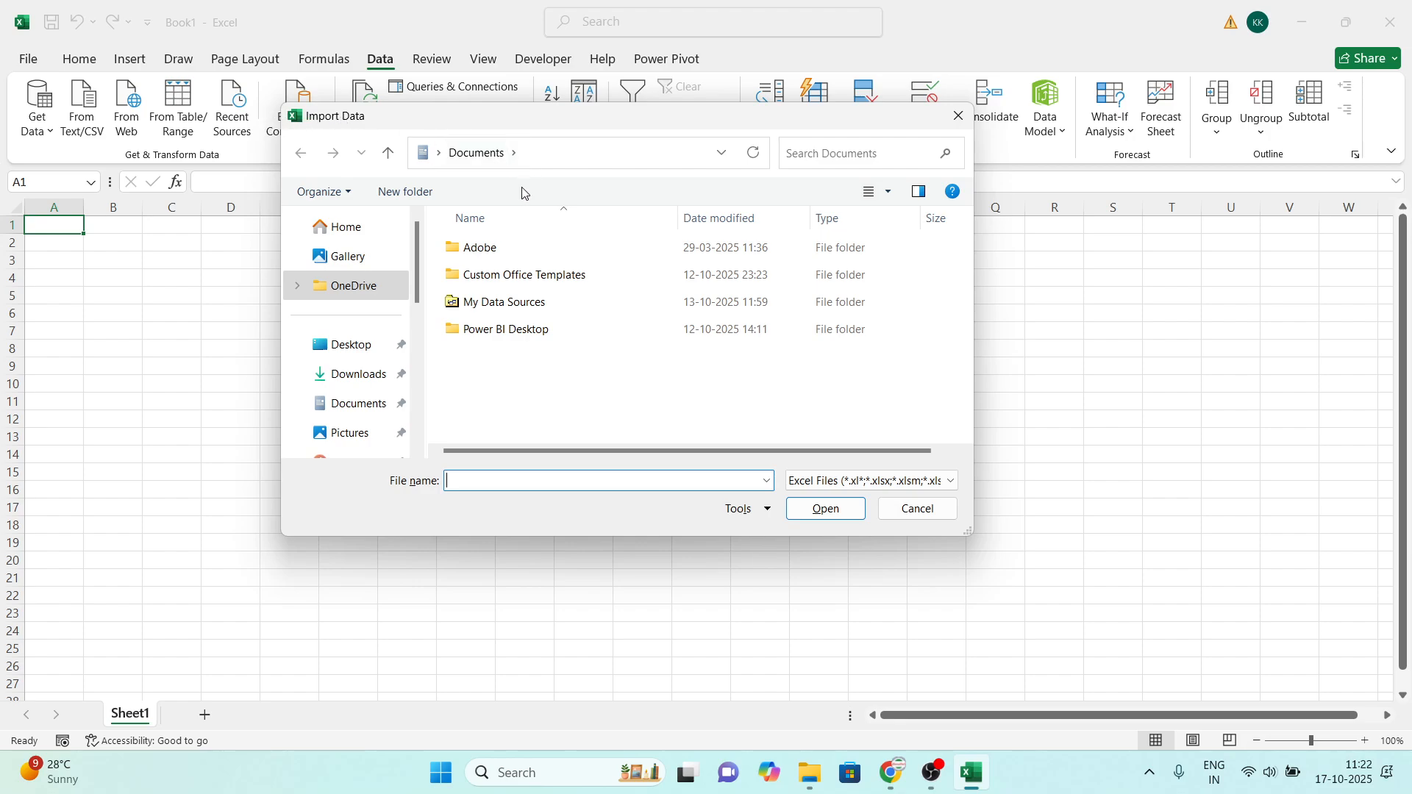
click(568, 149)
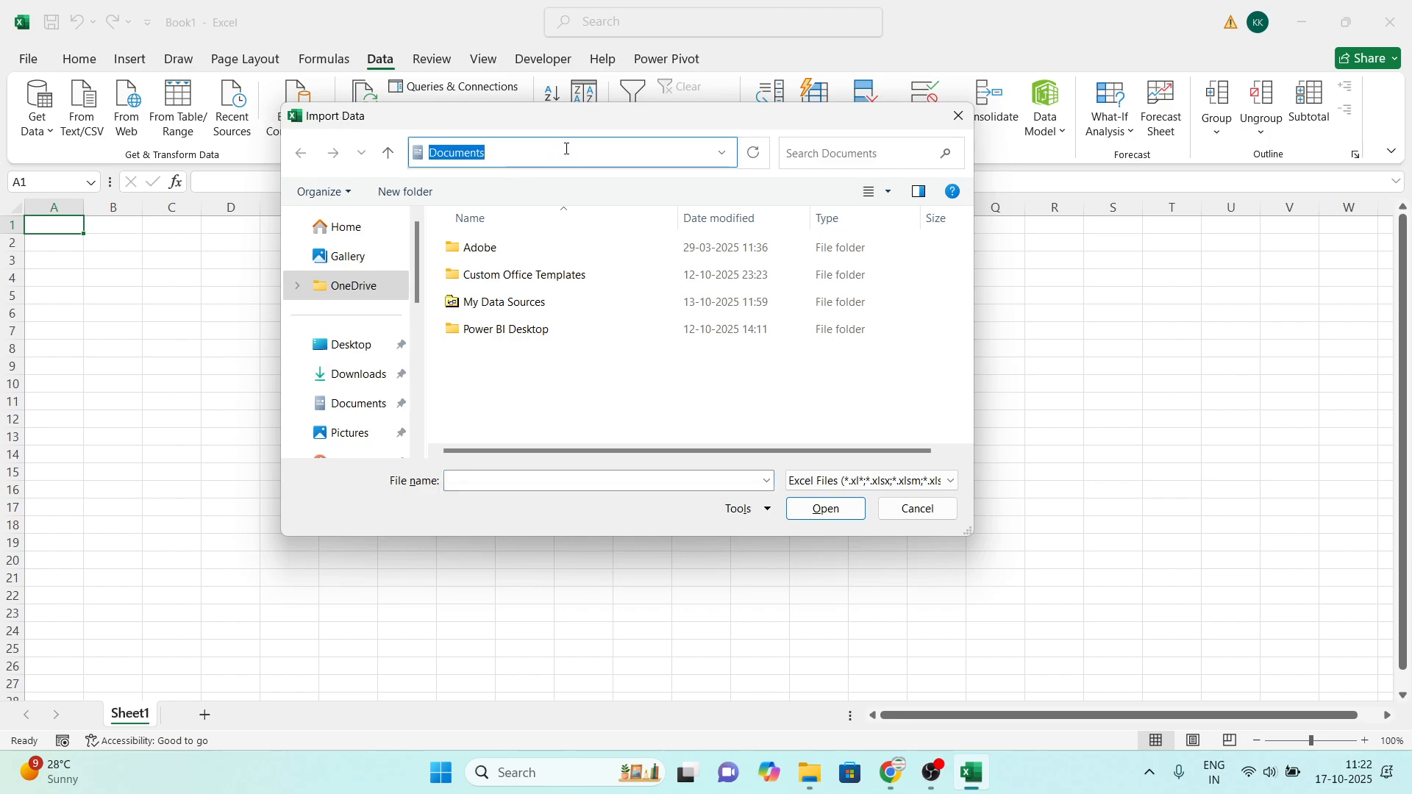
key(ctrl+v)
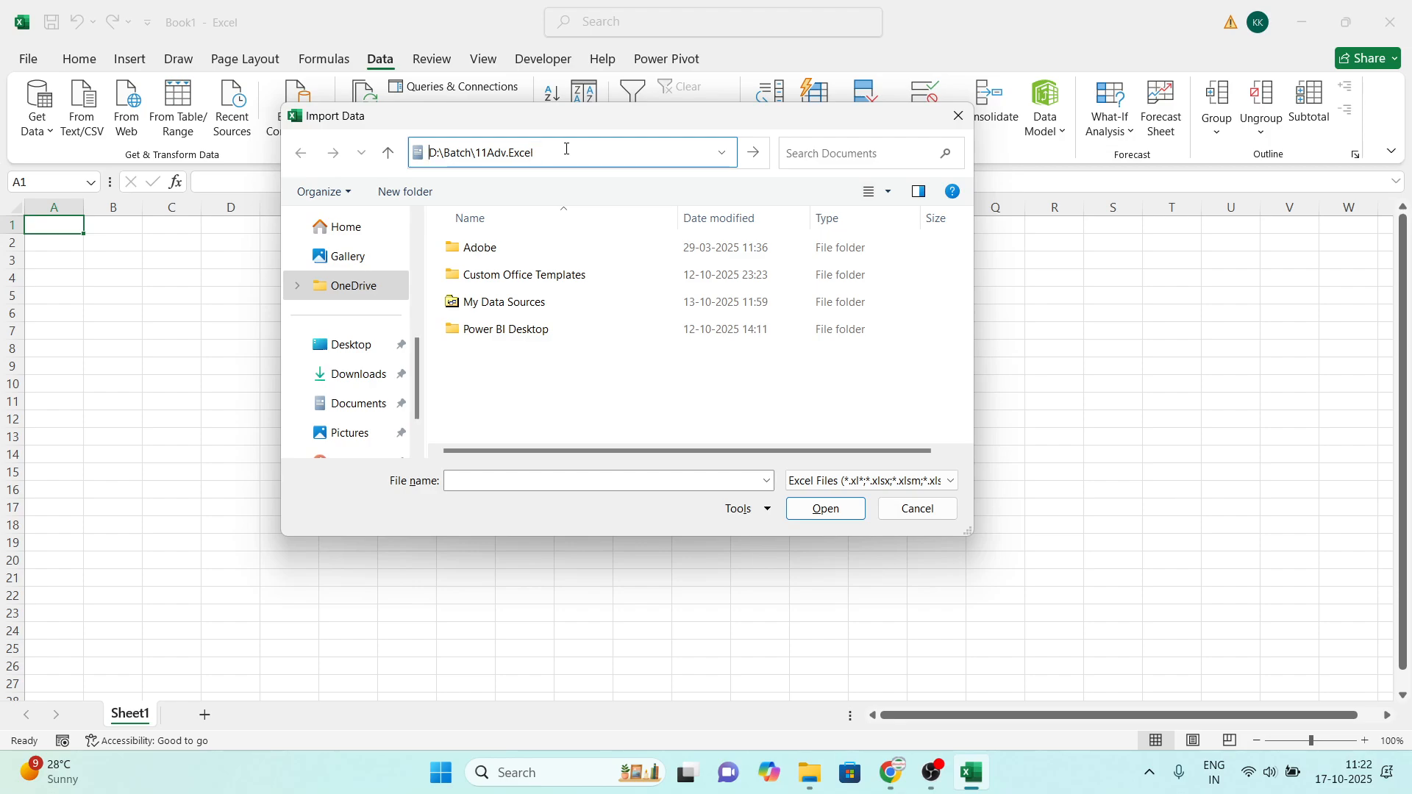
key(Return)
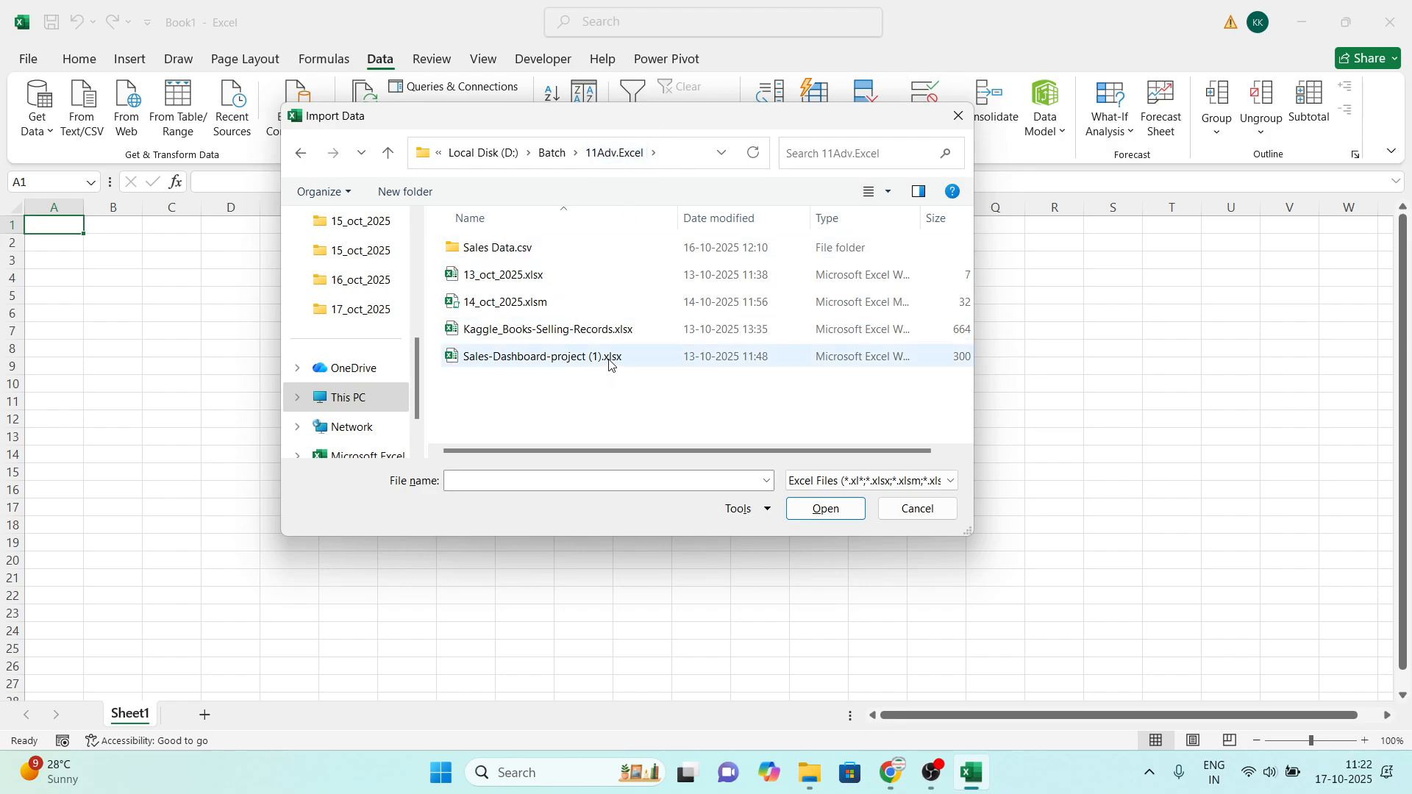
click(593, 328)
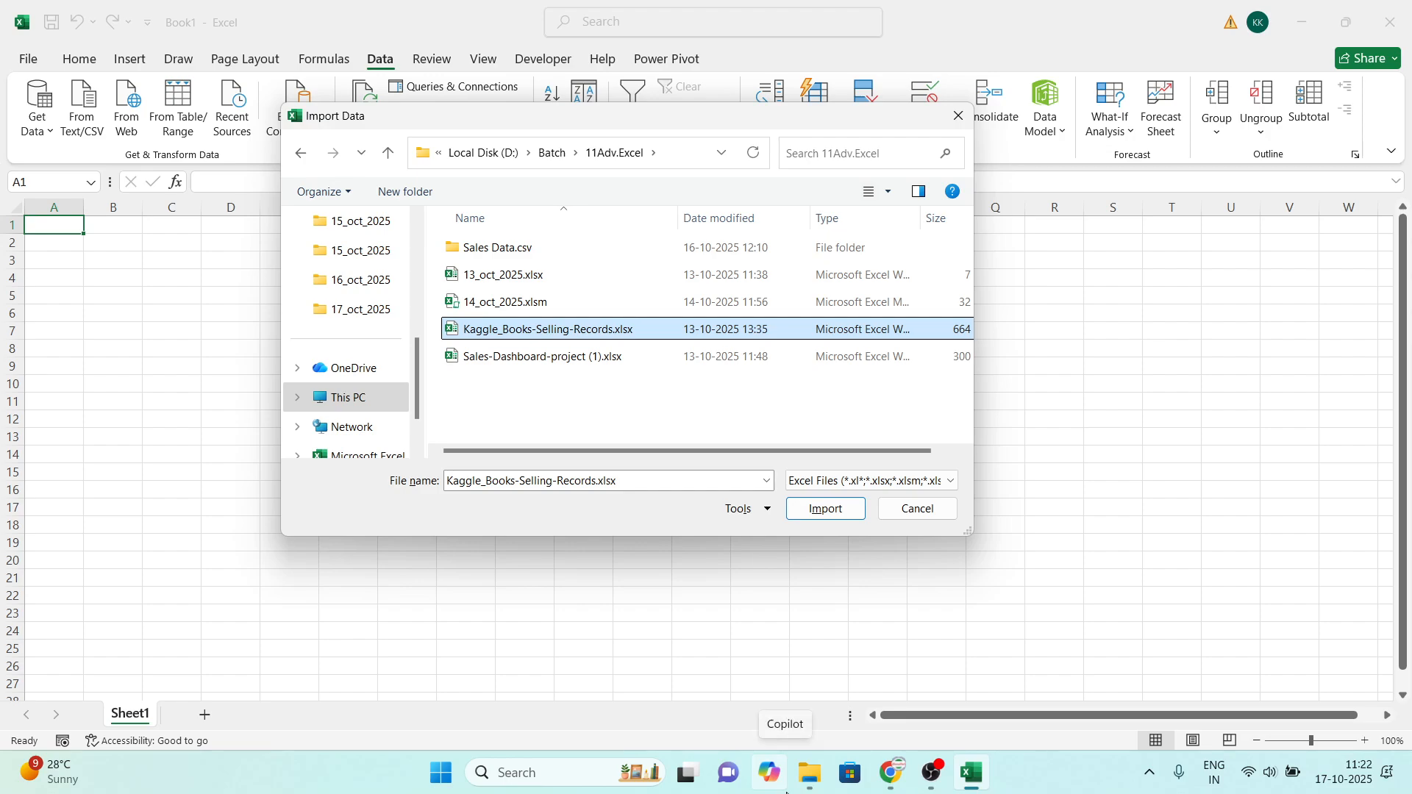
key(Return)
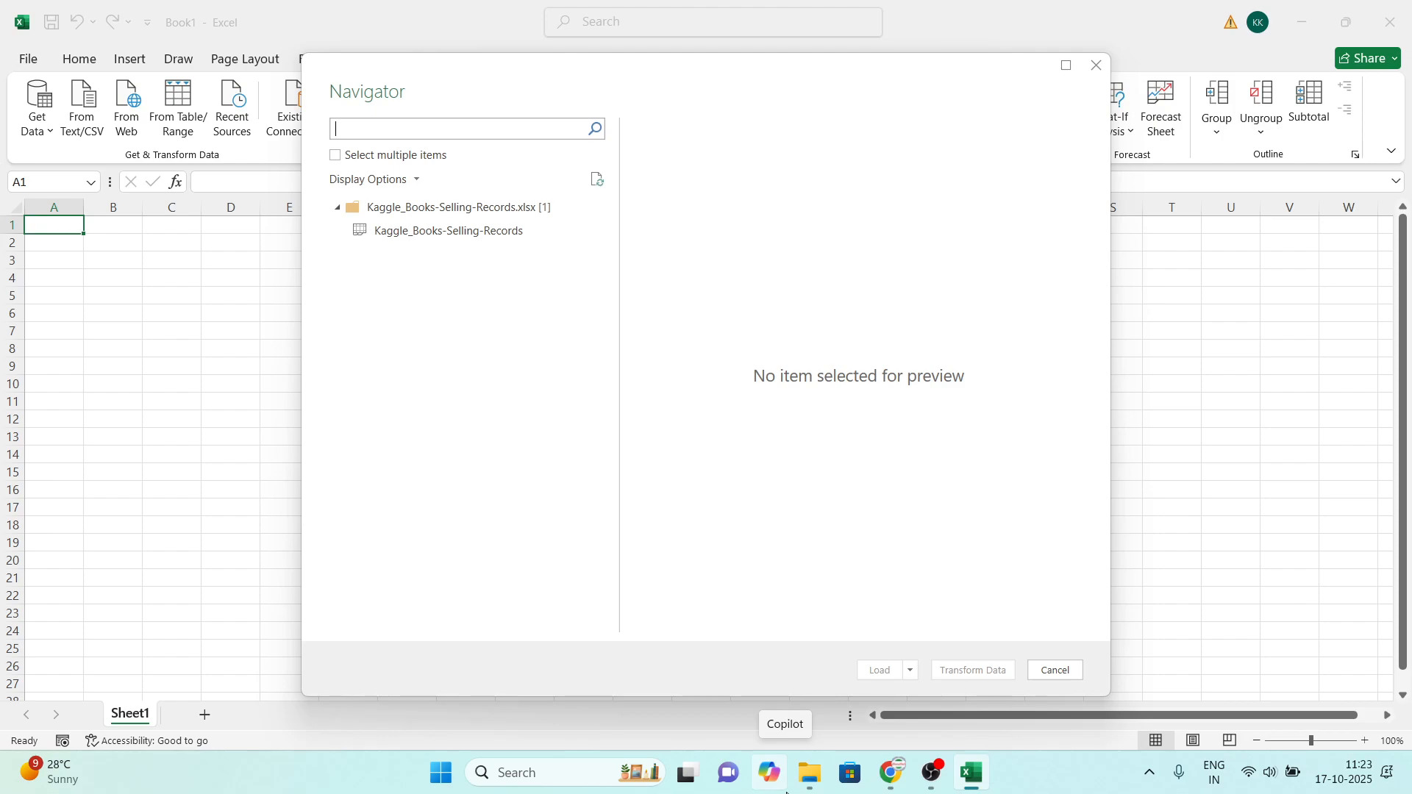
Step: Choose the Kaggle_Books-Selling-Records sheet for transformation and maximize the Power Query Editor
click(472, 245)
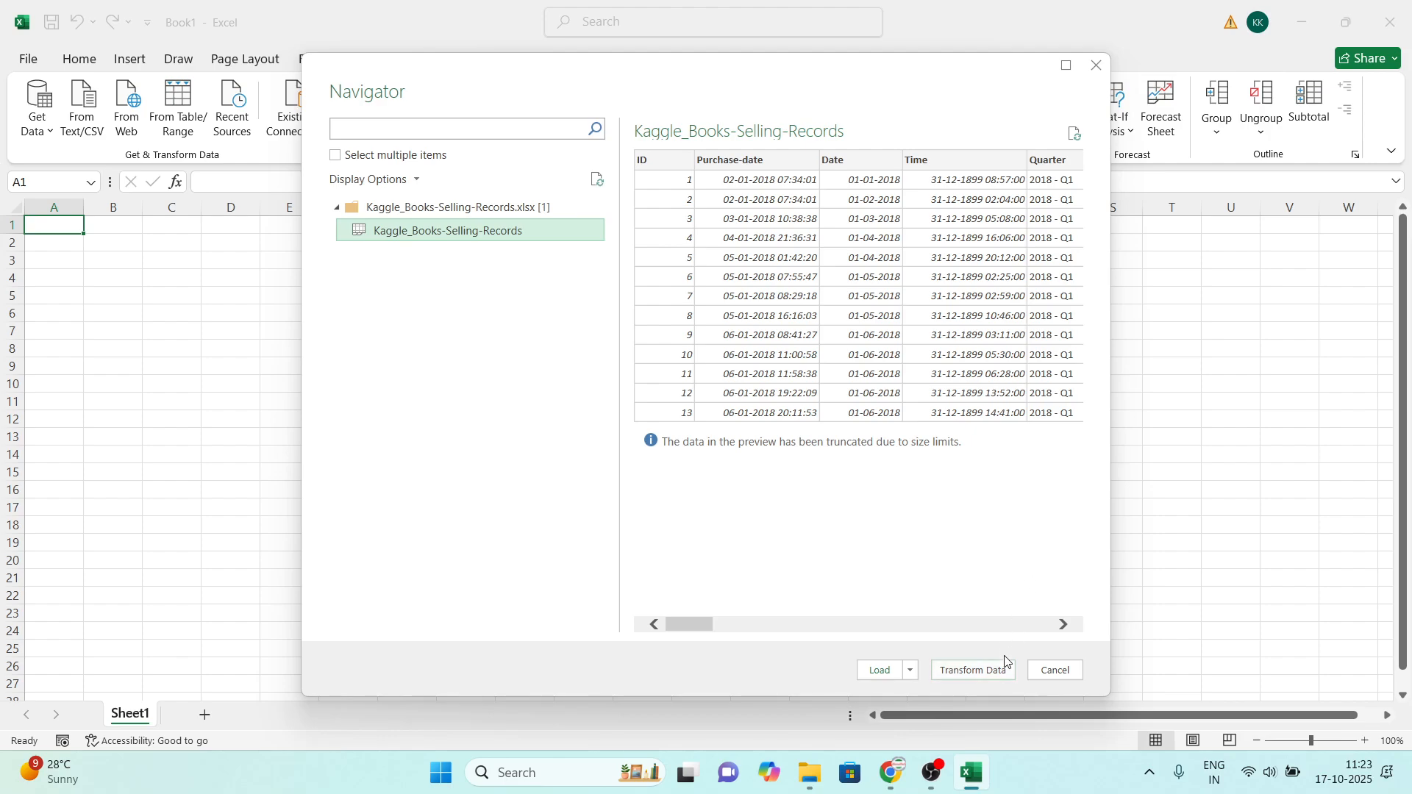
click(986, 673)
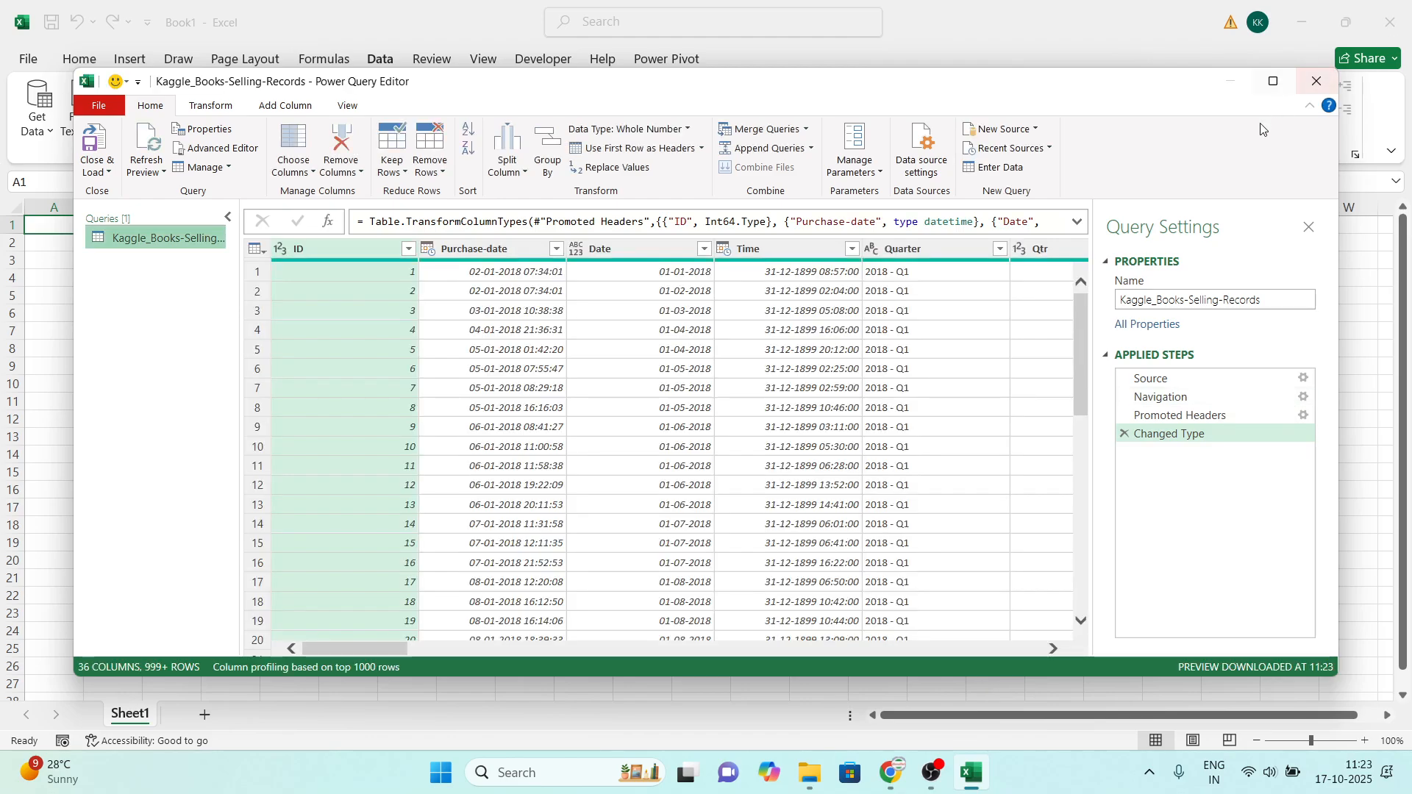
click(1275, 81)
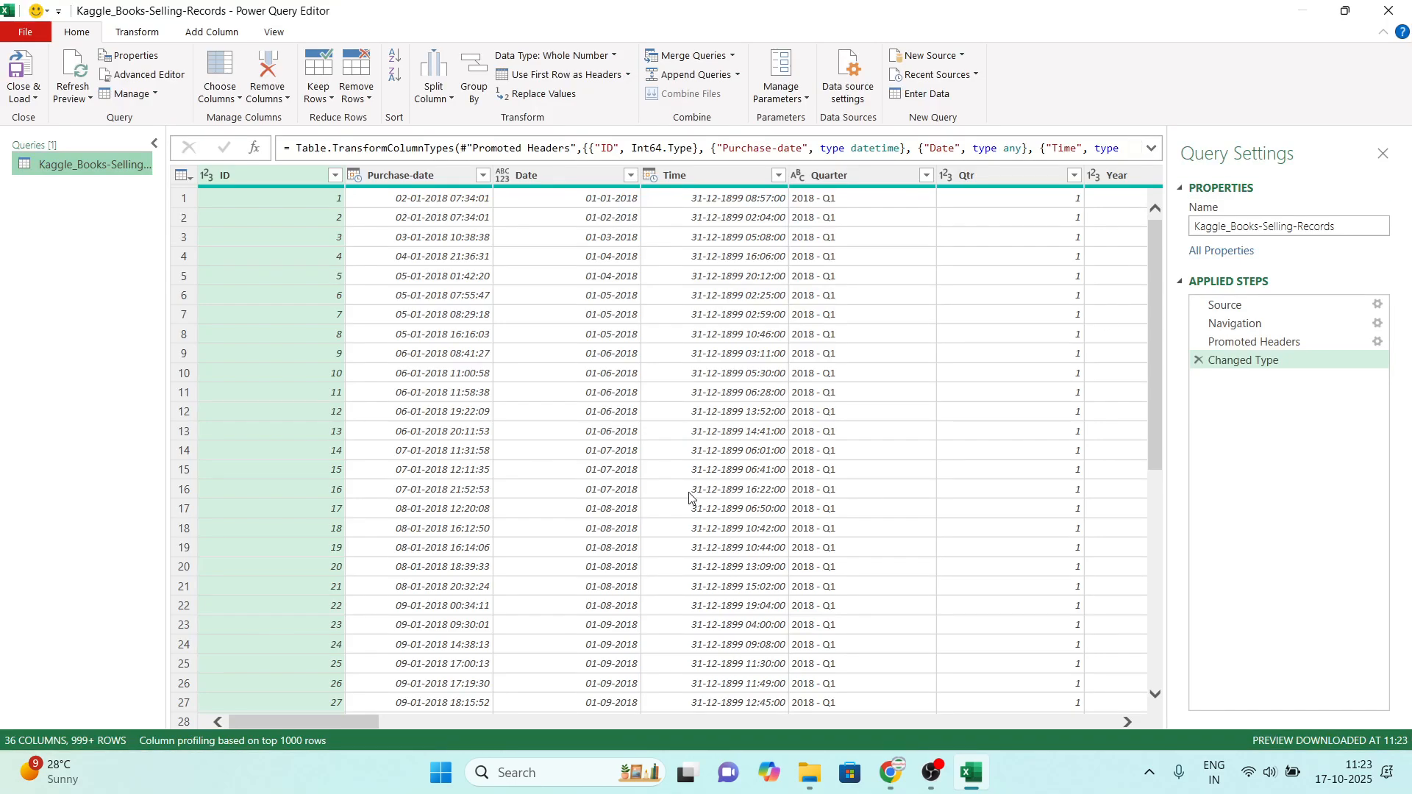
Step: Switch to File Explorer and try to open the source file Kaggle_Books-Selling-Records.xlsx, dismissing the Excel message
click(647, 377)
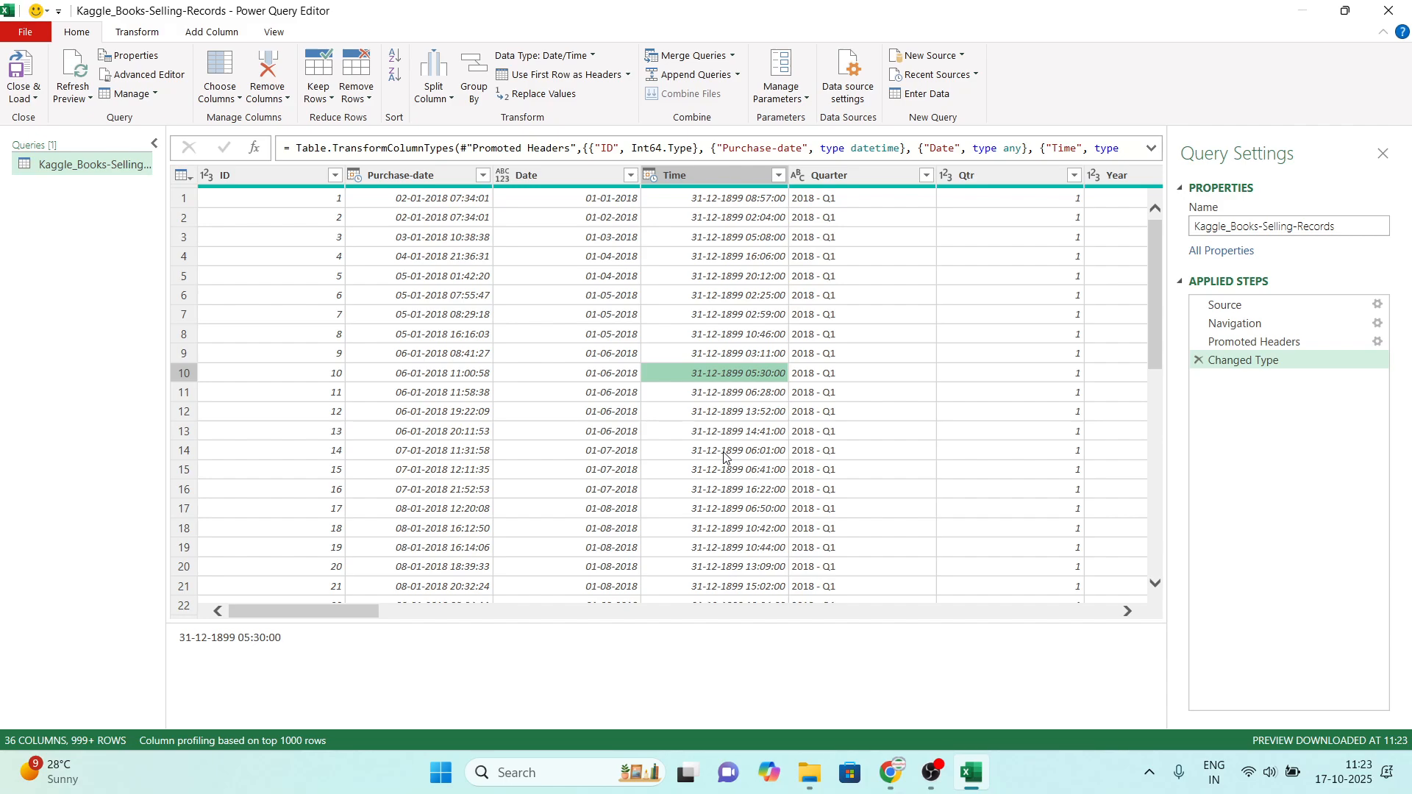
key(alt+Tab)
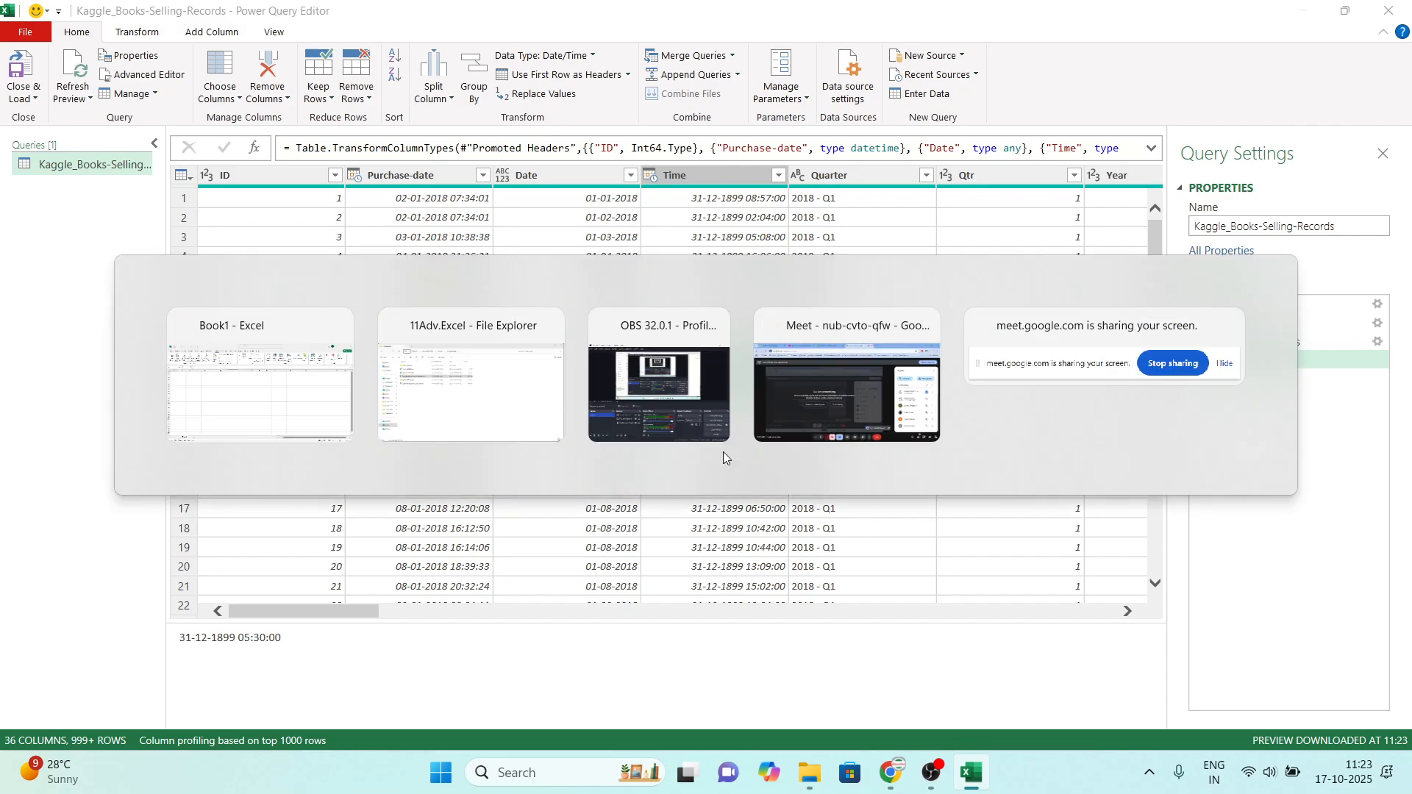
key(Escape)
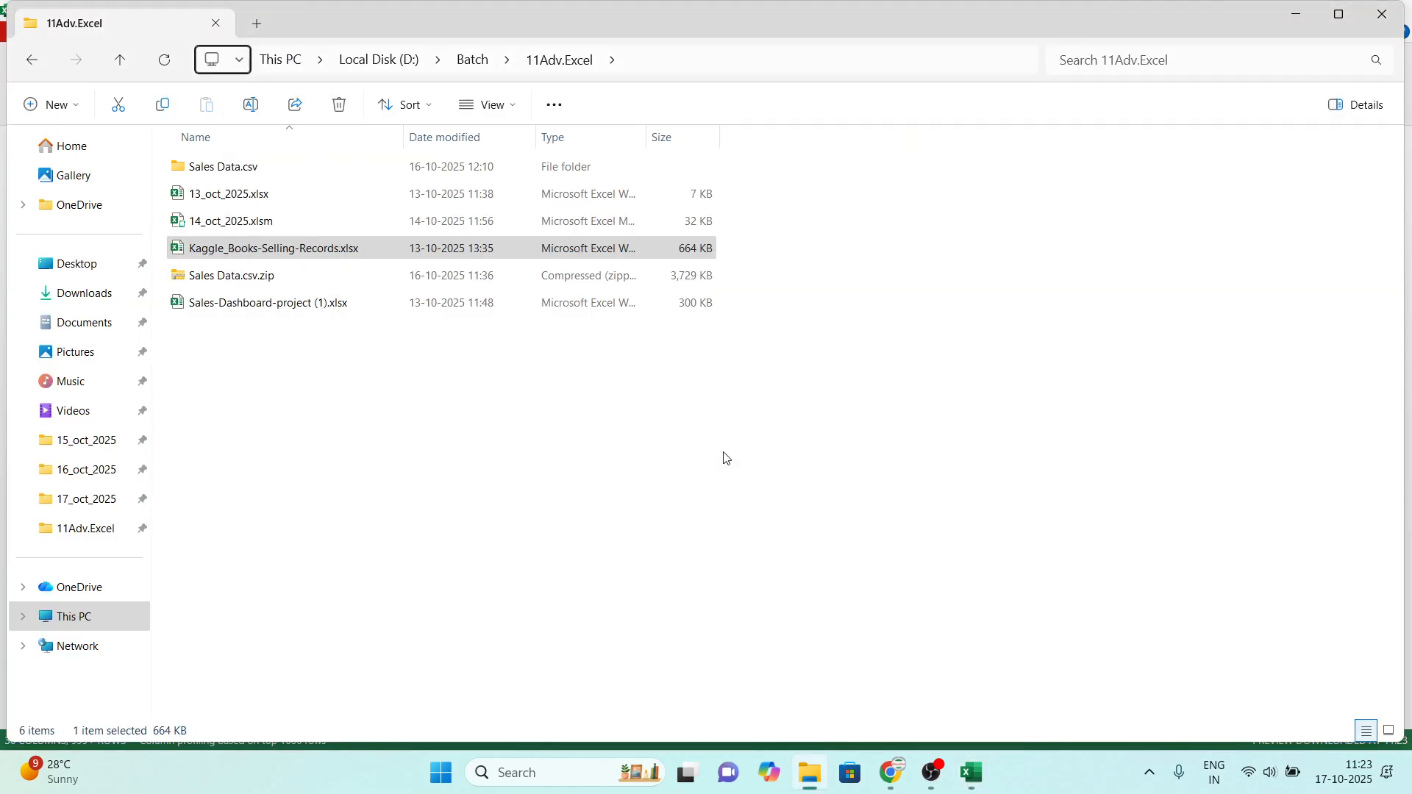
double_click(412, 251)
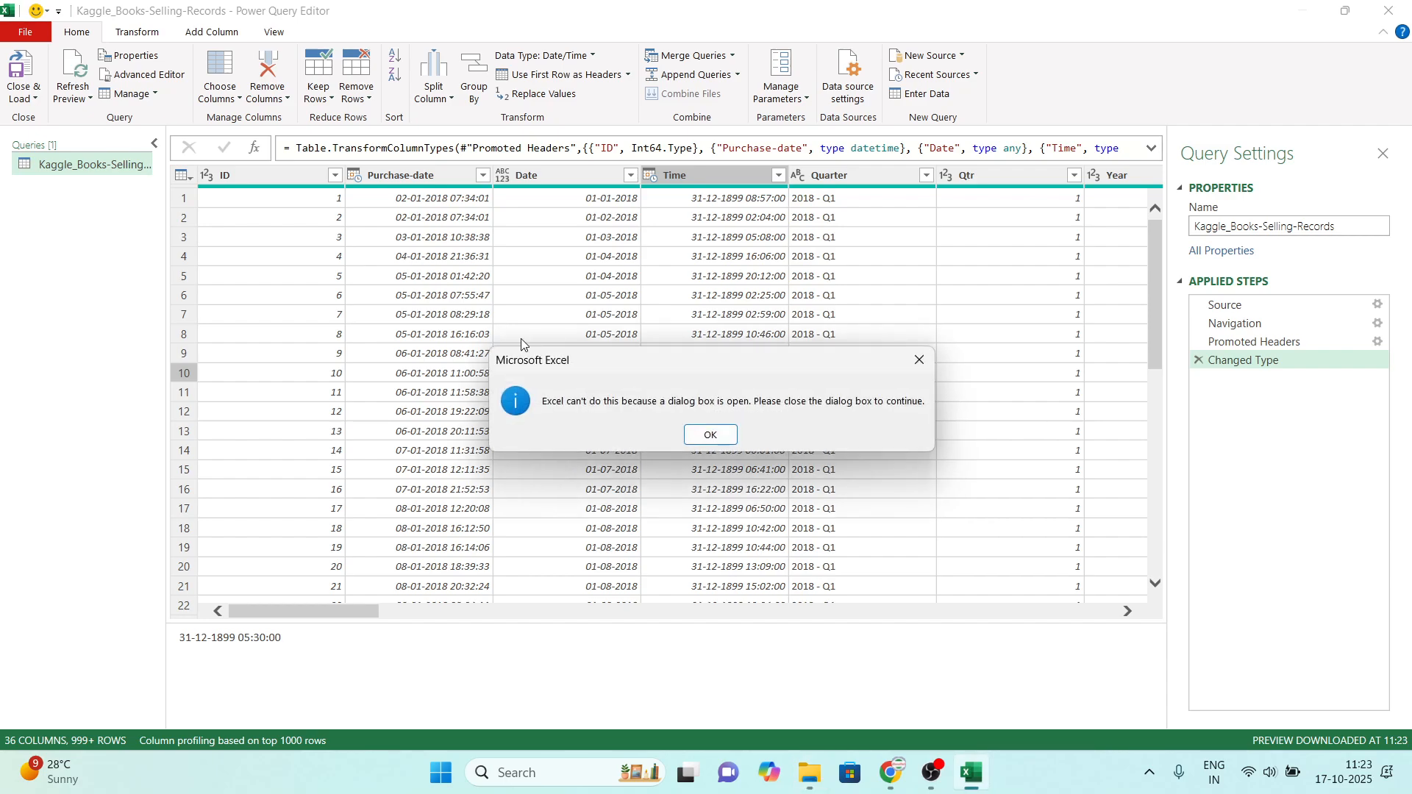
click(699, 440)
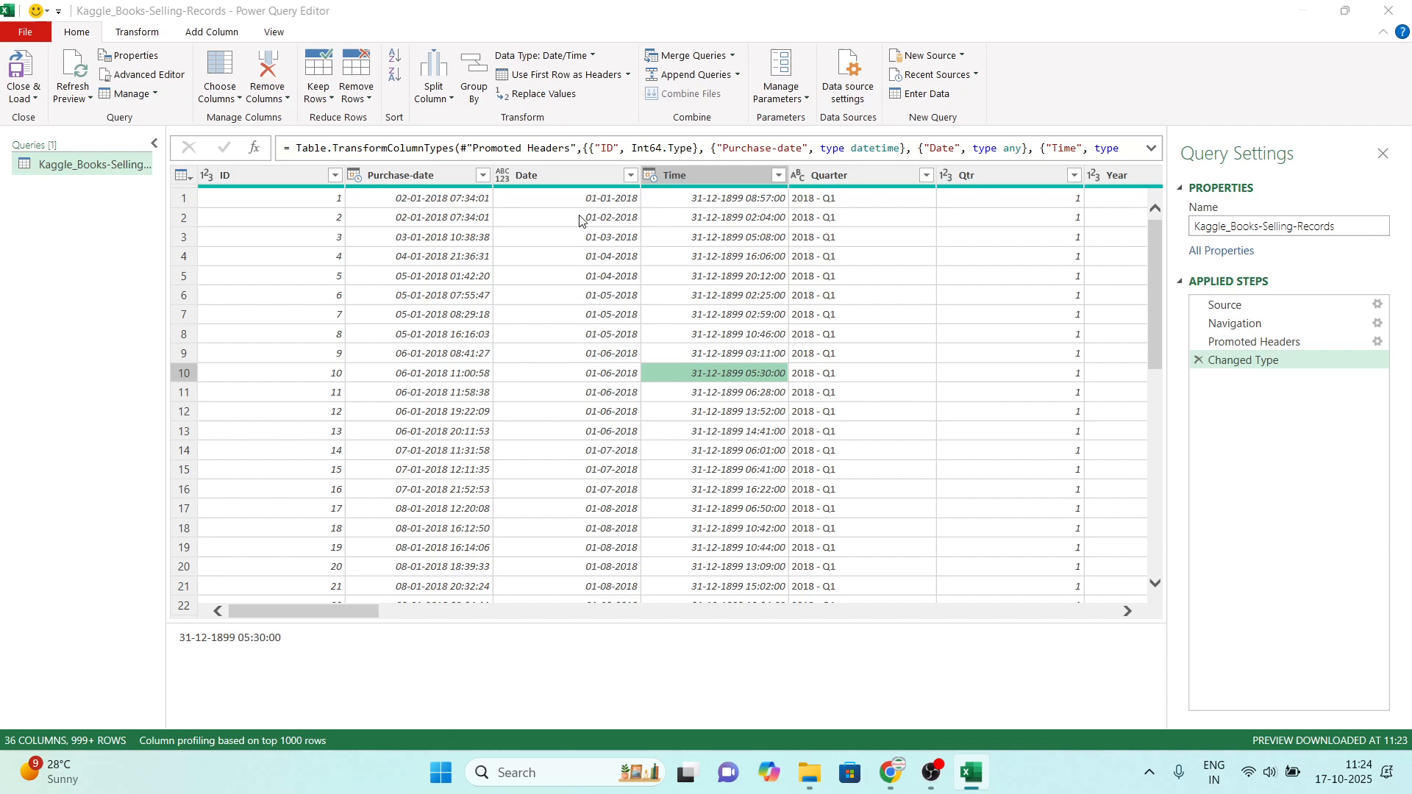
Step: Close the Power Query Editor and load the Kaggle_Books-Selling-Records query into the workbook
mouse_move(348, 617)
mouse_down()
mouse_move(1072, 621)
mouse_move(346, 621)
mouse_up()
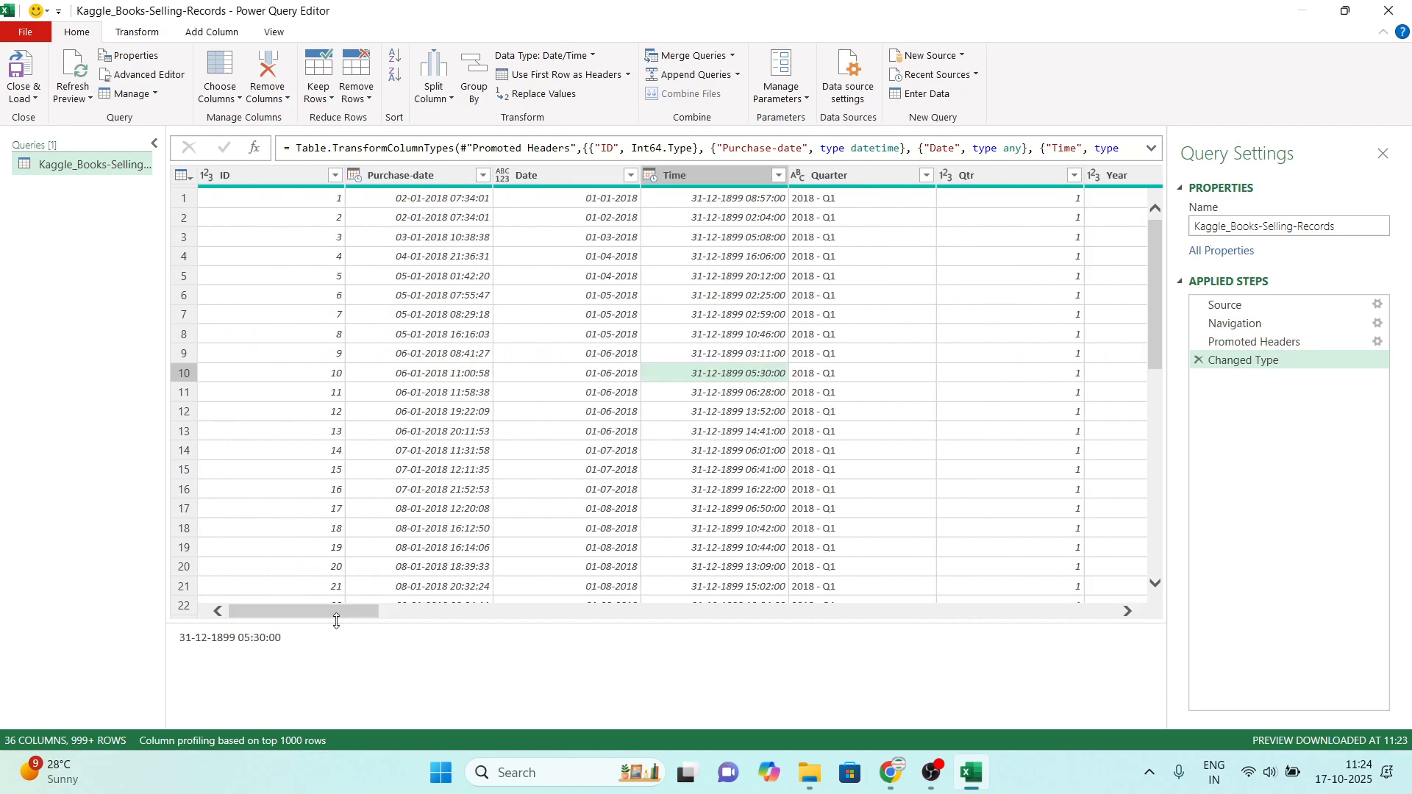
click(22, 103)
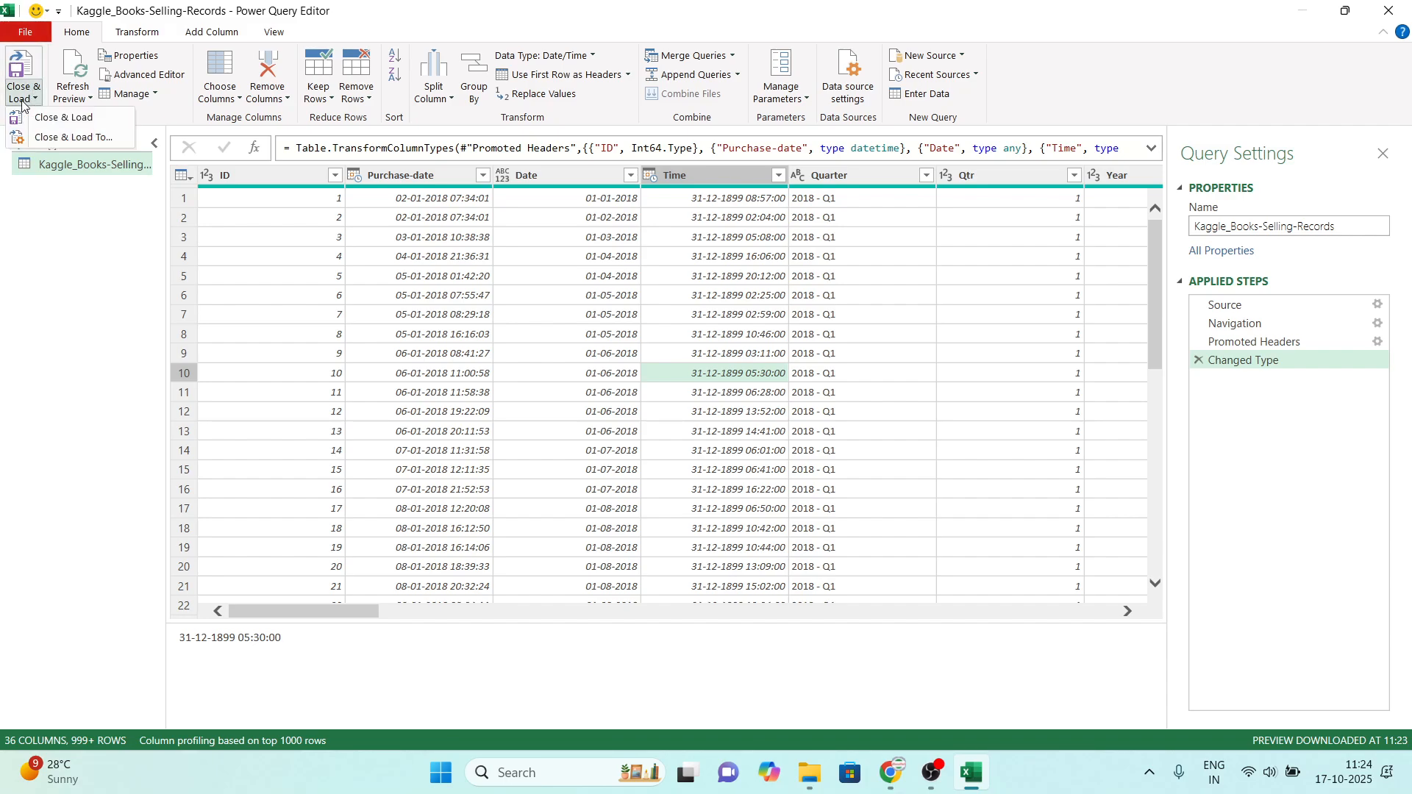
click(80, 125)
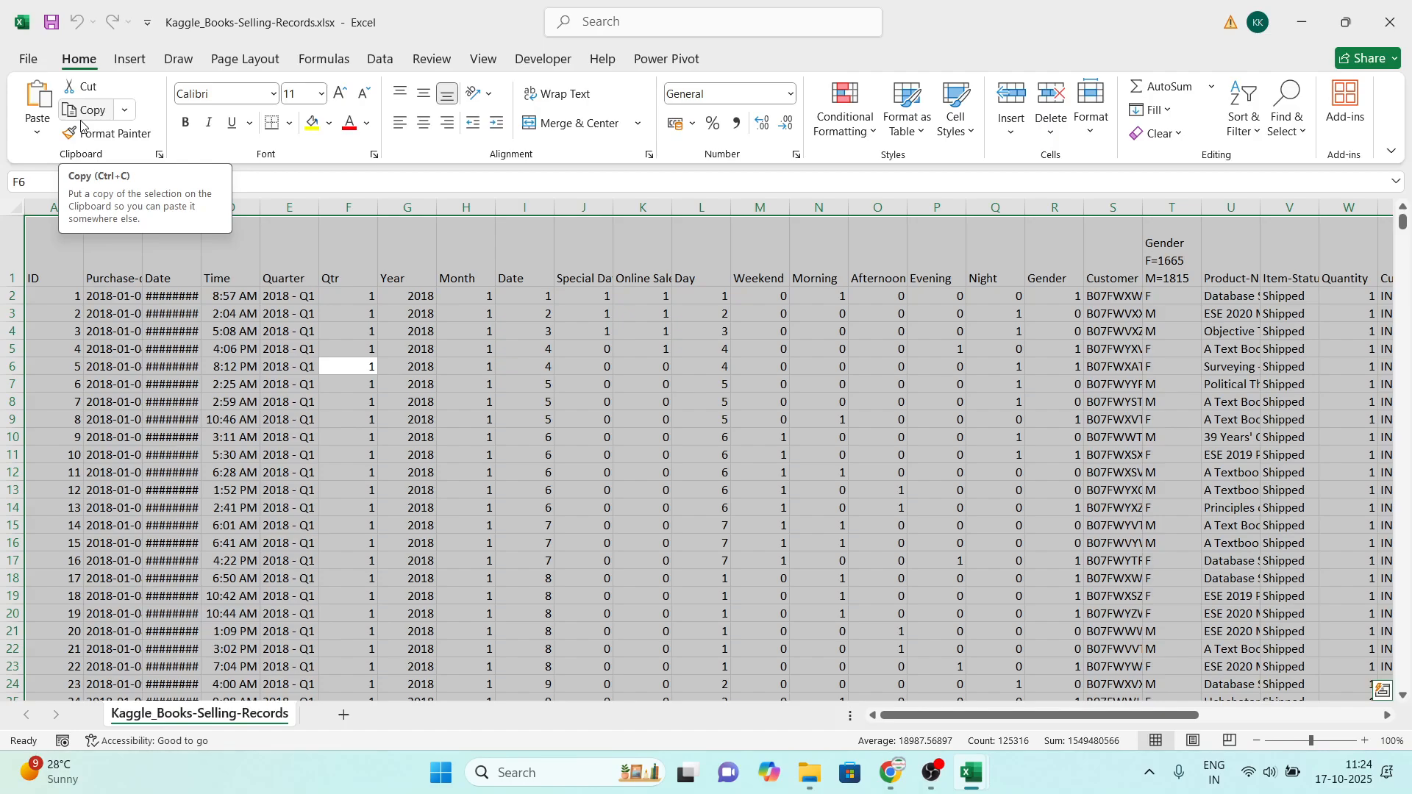
Step: Examine the header row of the source workbook, return to Book1 and check the loaded table's last column and last row
click(278, 327)
click(298, 421)
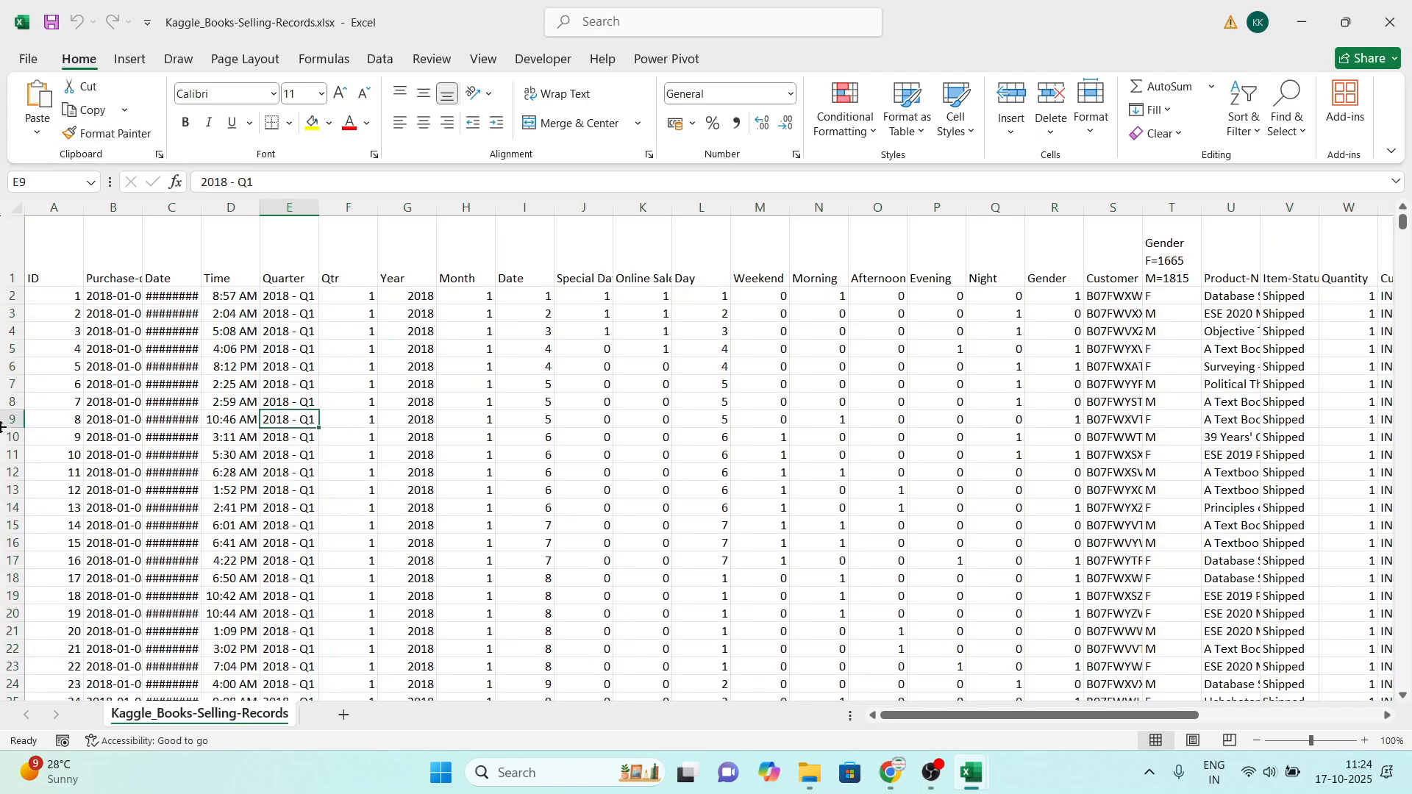
key(ctrl+Up)
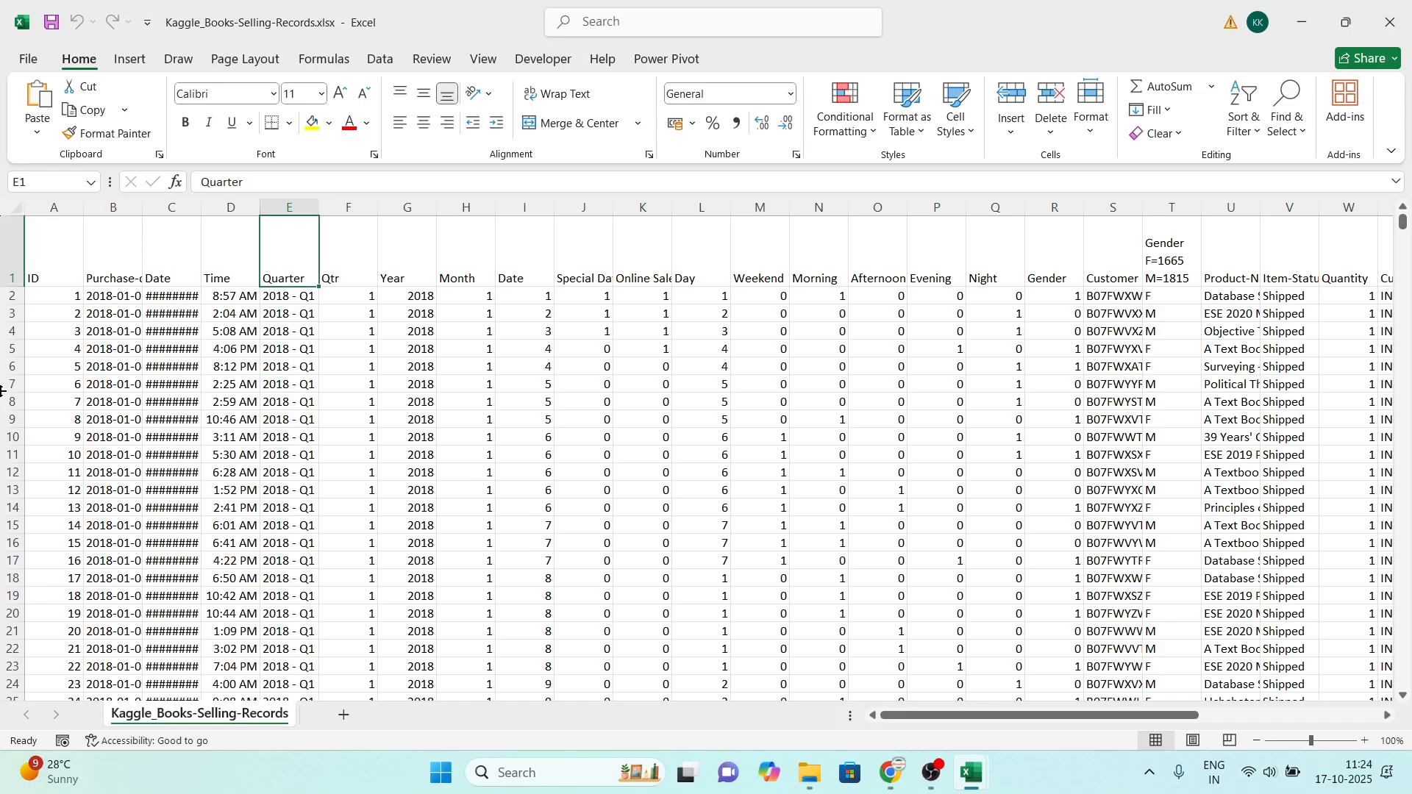
key(alt+Tab)
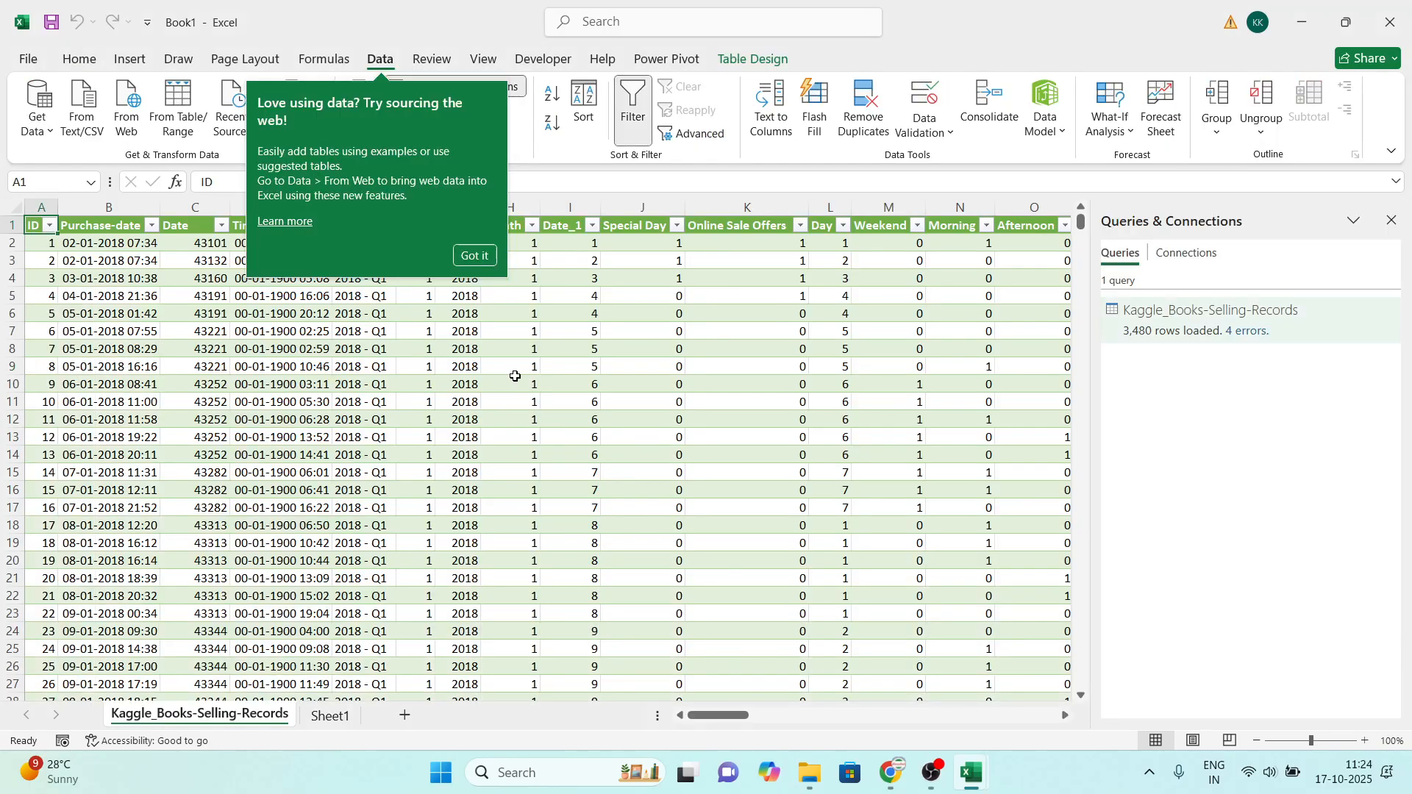
click(507, 434)
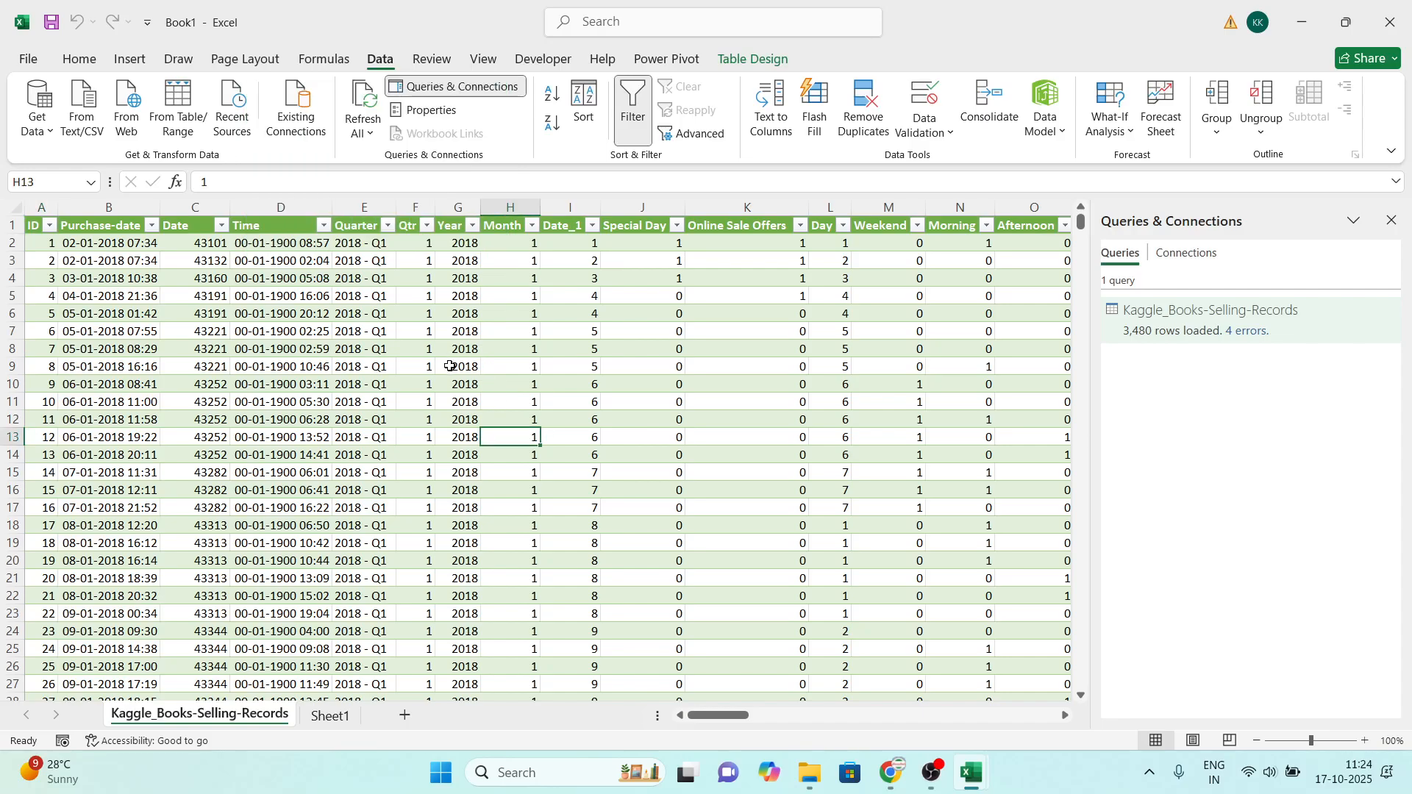
key(ctrl+Up)
key(ctrl+Right)
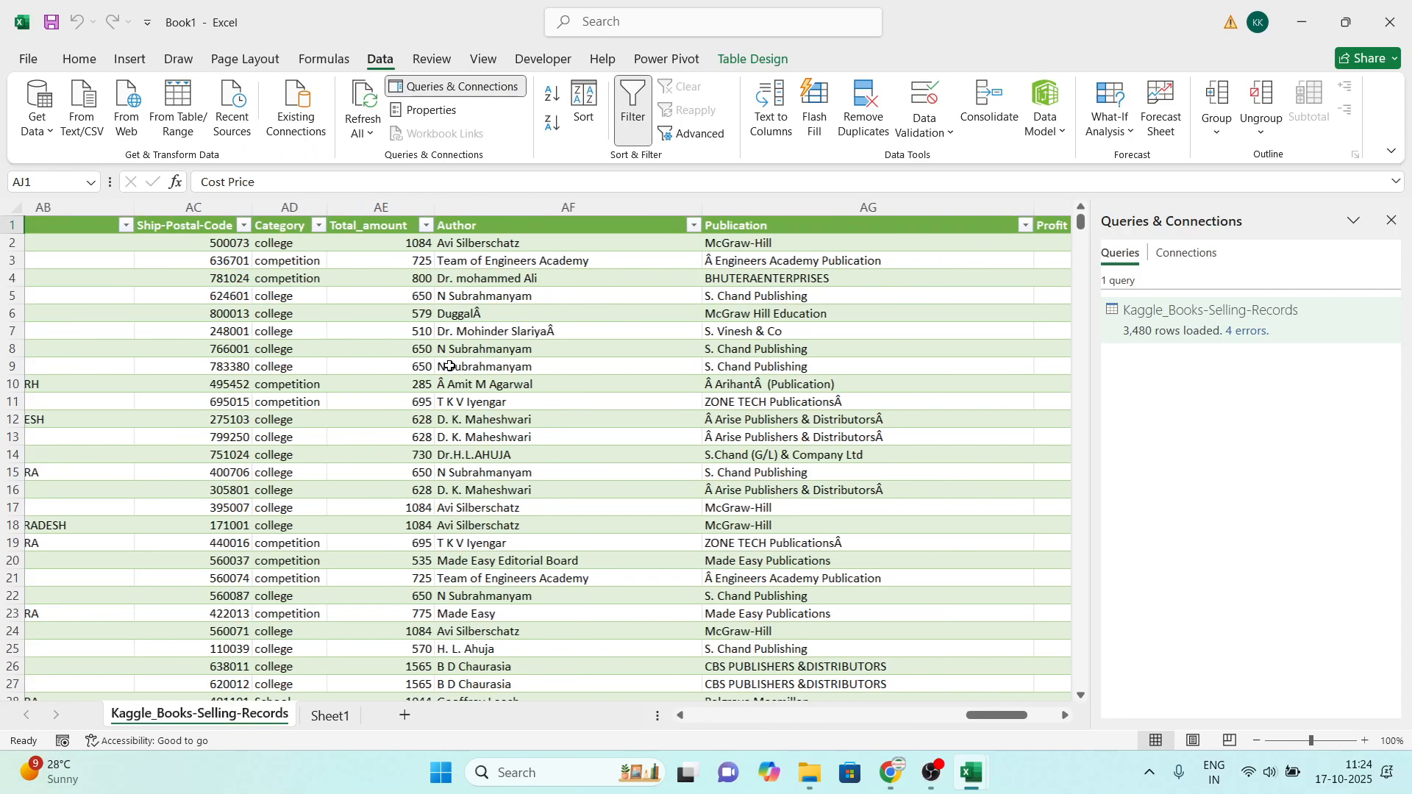
key(ctrl+Left)
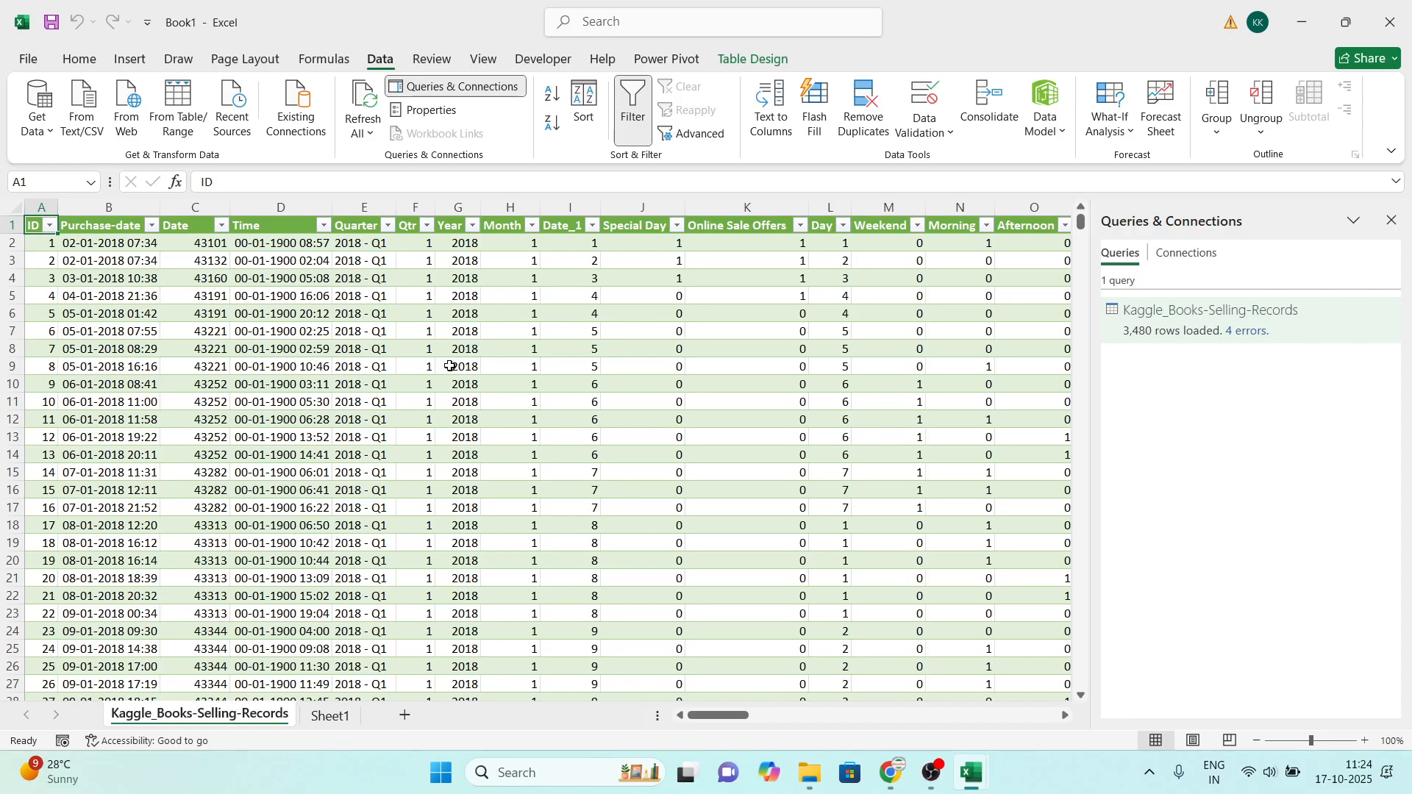
key(ctrl+End)
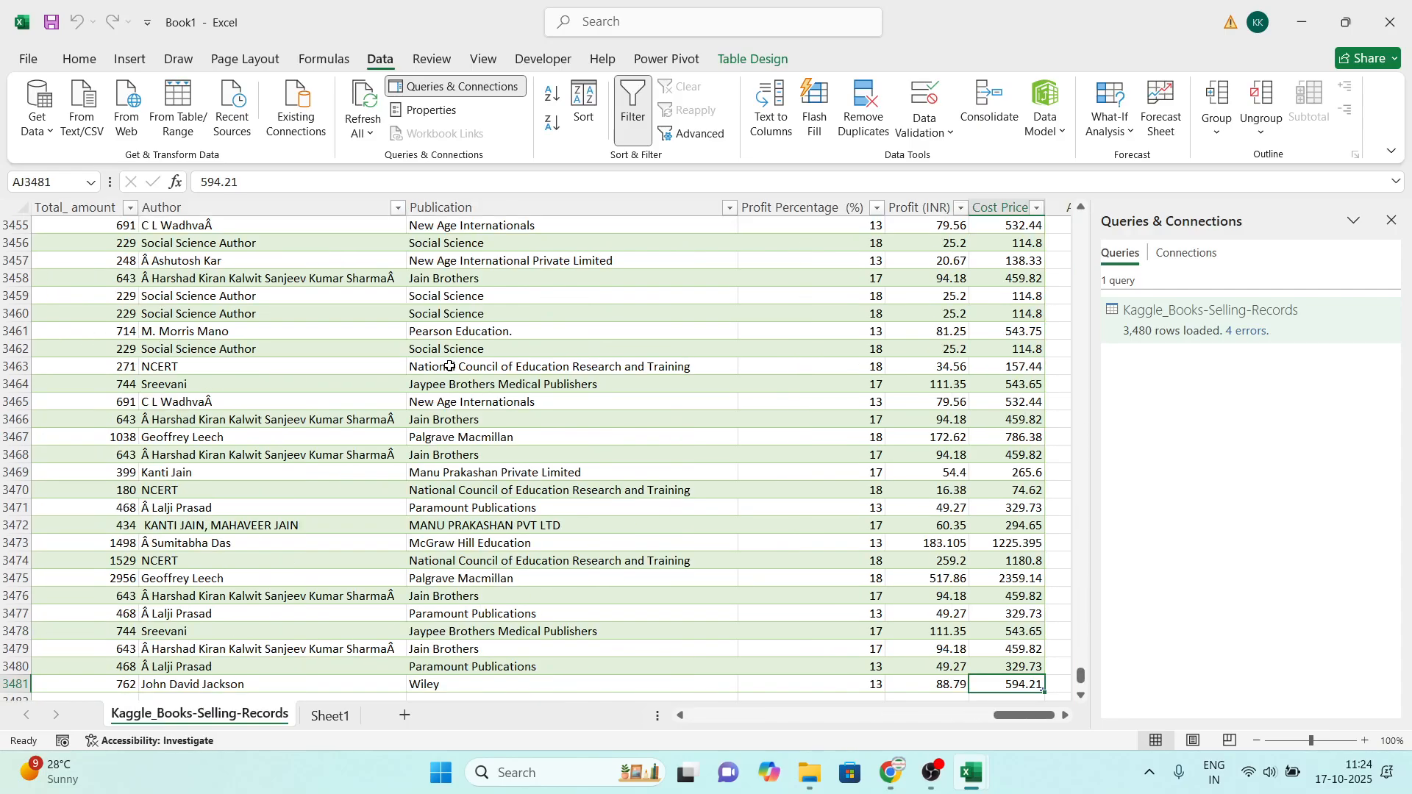
Step: Check the last cells of the loaded table and return to cell A1 in Book1
key(Left)
key(Left)
key(Right)
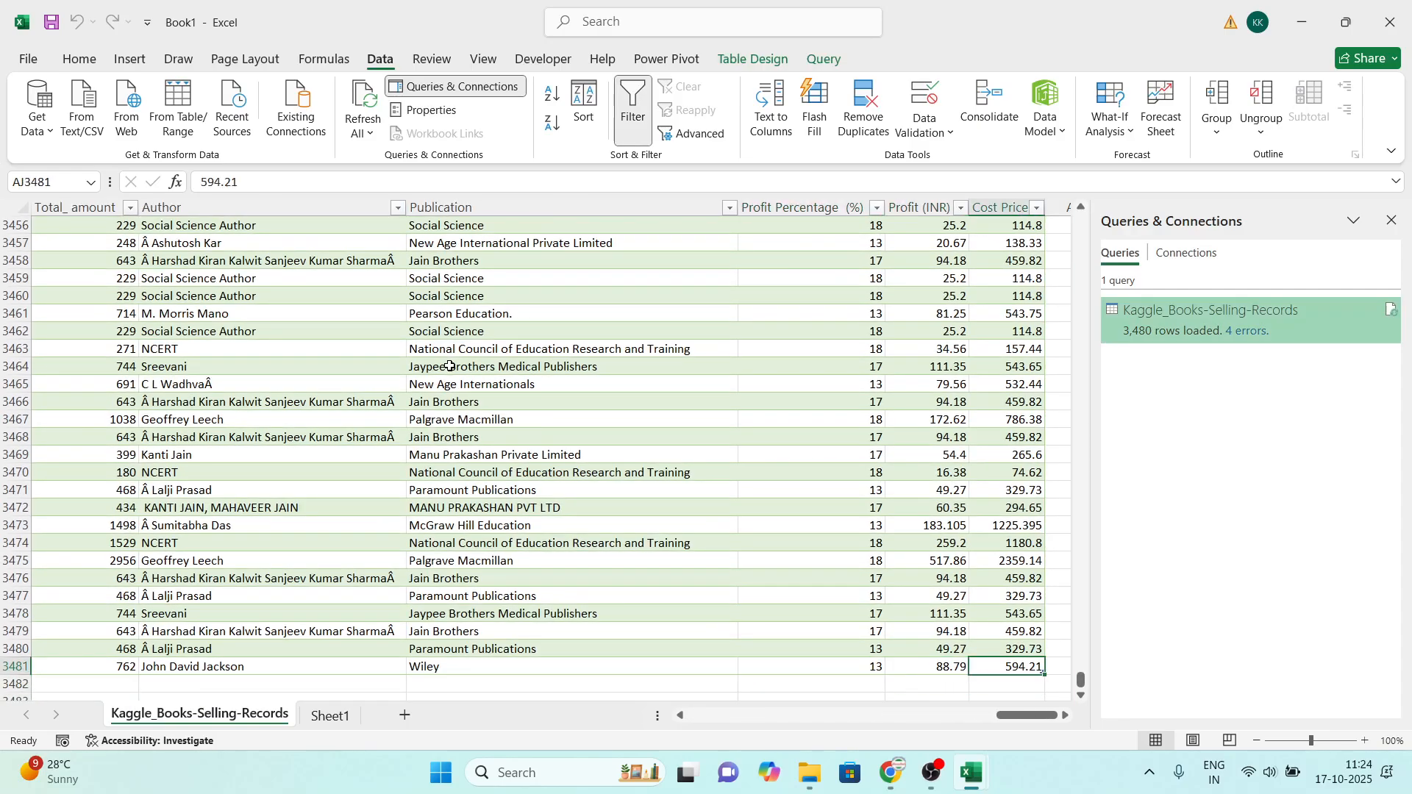
key(ctrl+Home)
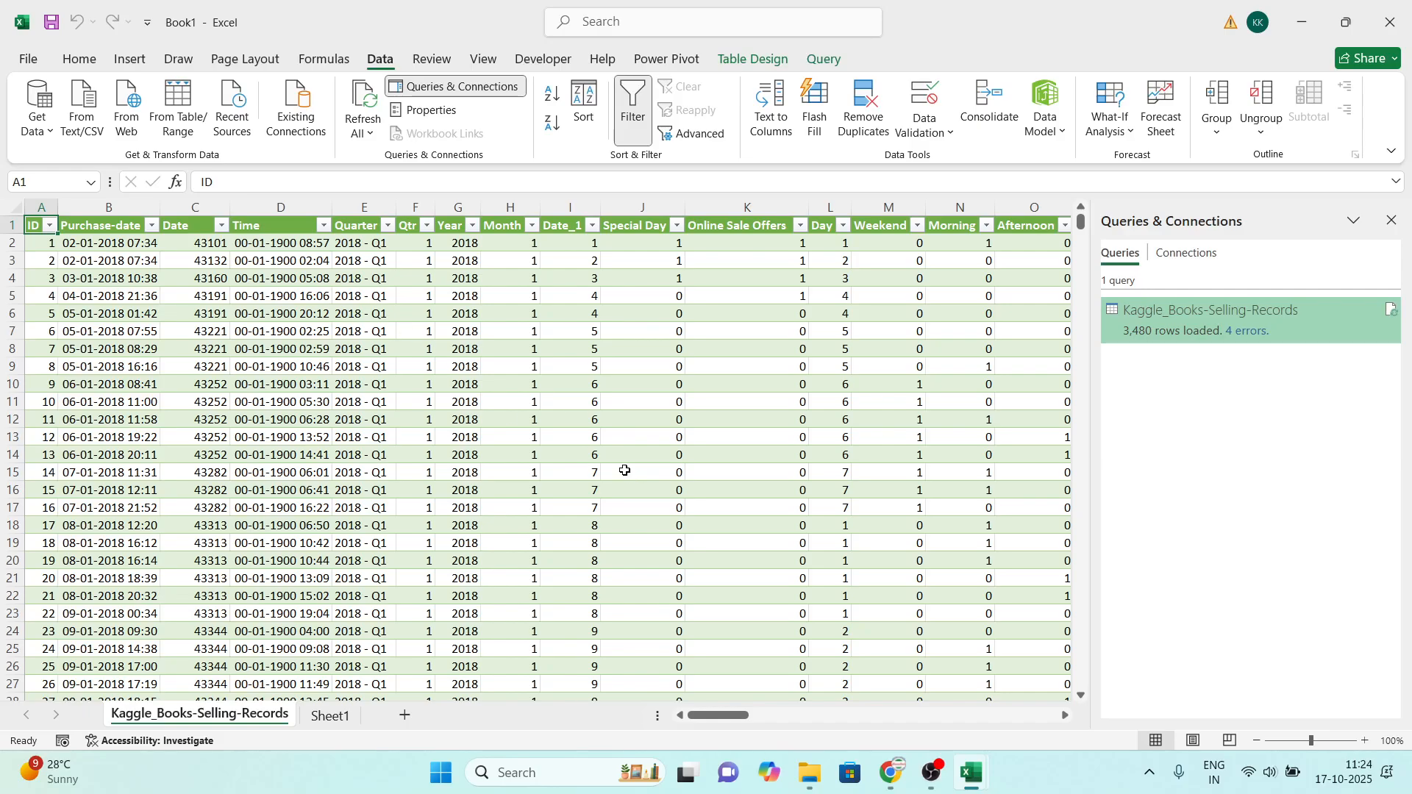
Step: Switch to the Kaggle_Books-Selling-Records.xlsx workbook and check the extent of its data from the header row to the last cell
key(alt+Tab)
click(276, 317)
key(ctrl+Up)
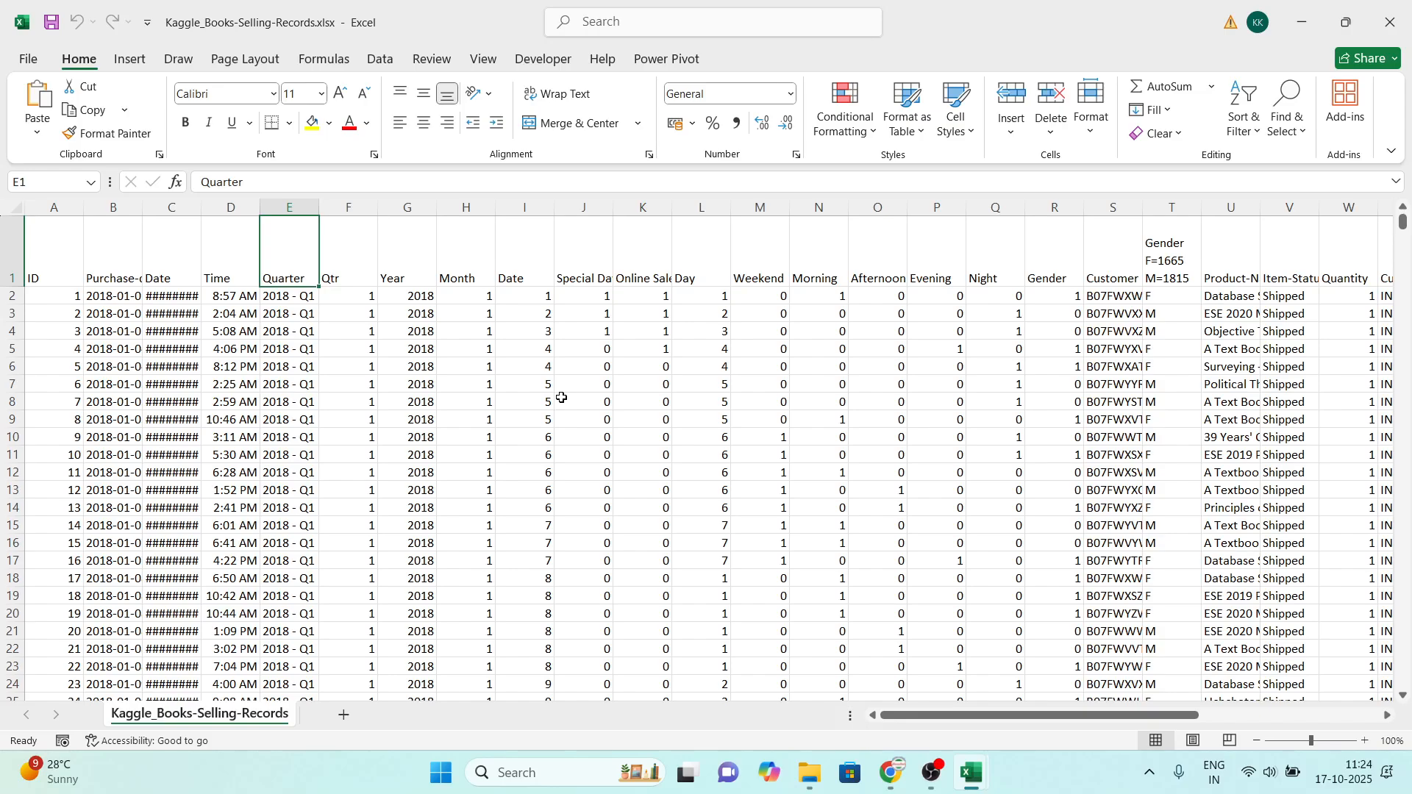
key(ctrl+Left)
key(ctrl+Right)
key(ctrl+Left)
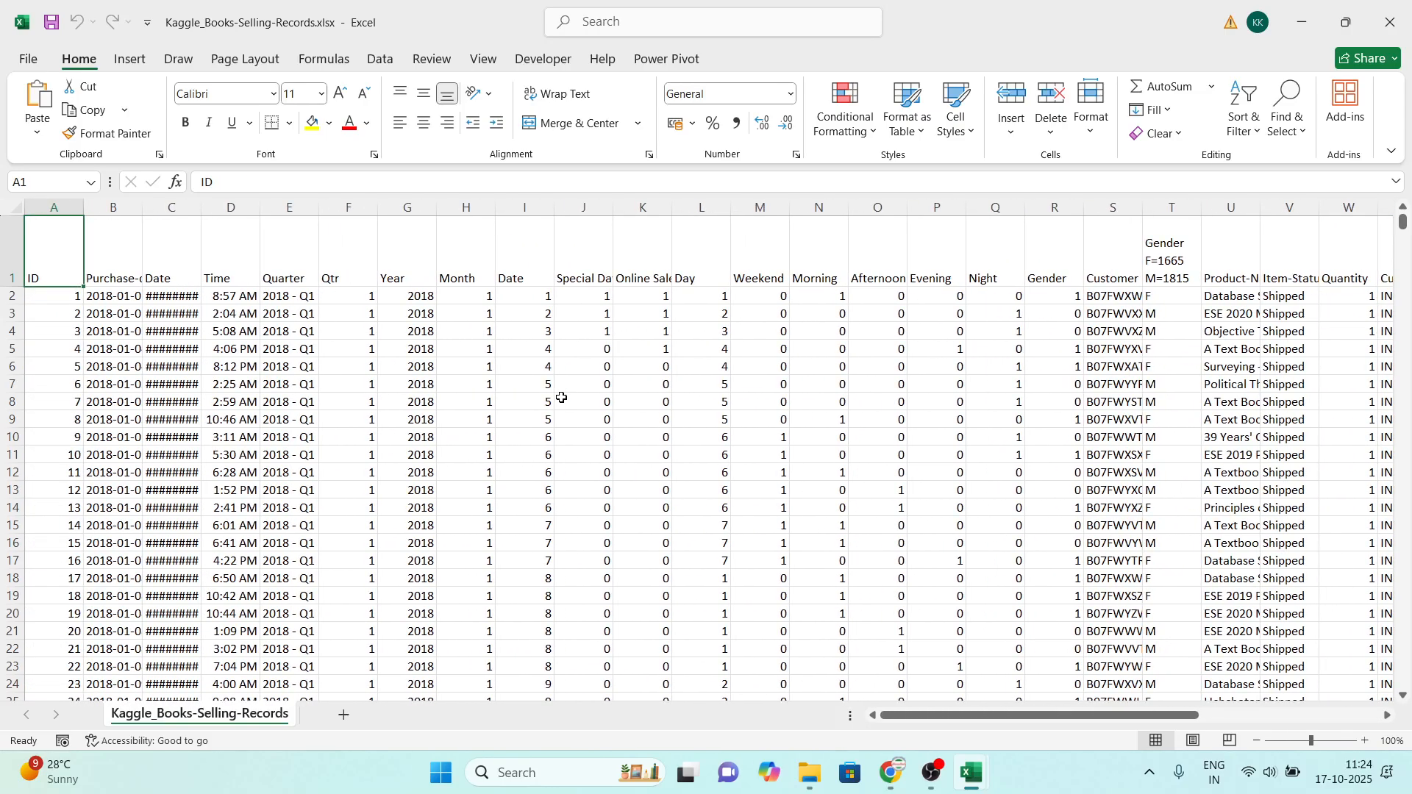
key(ctrl+shift+End)
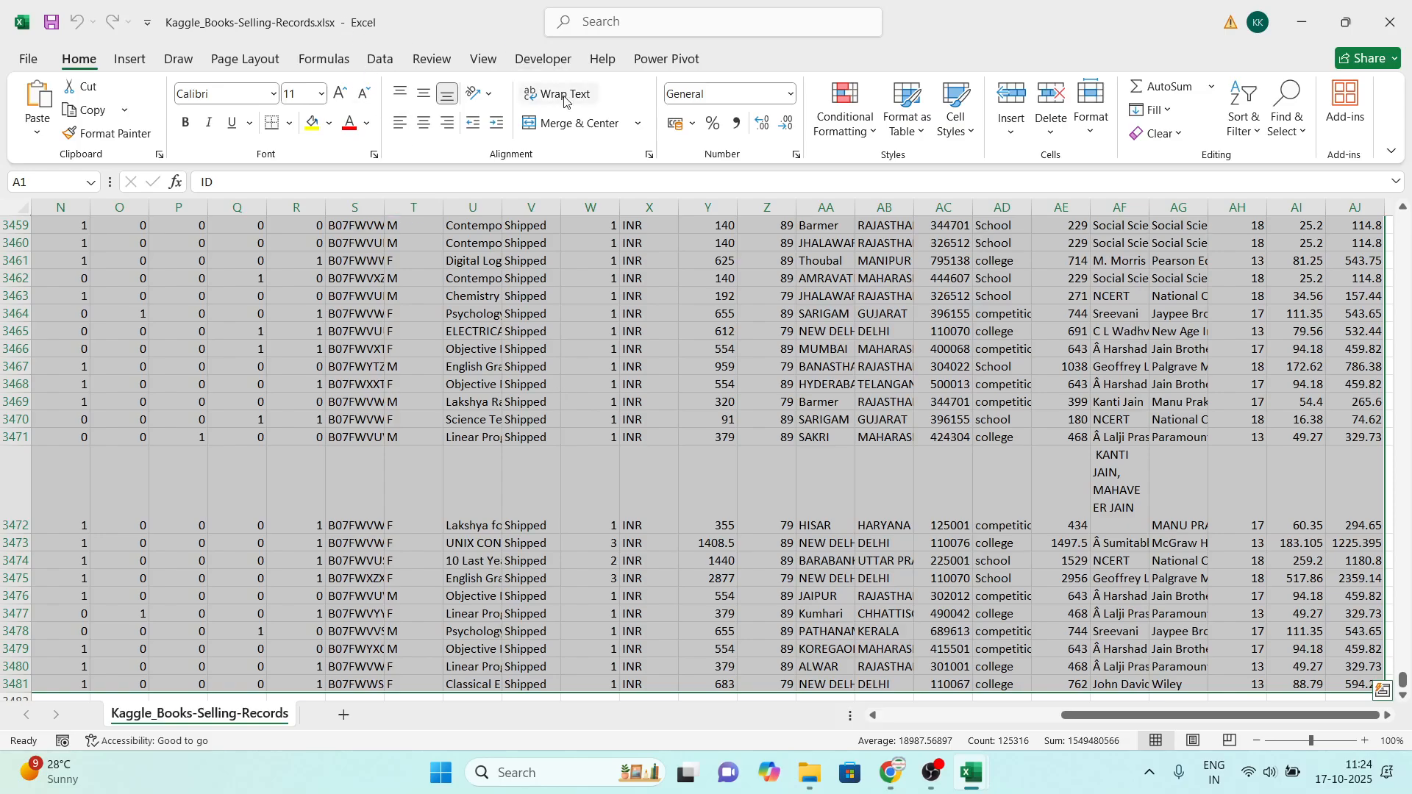
scroll(698, 508, up, 8)
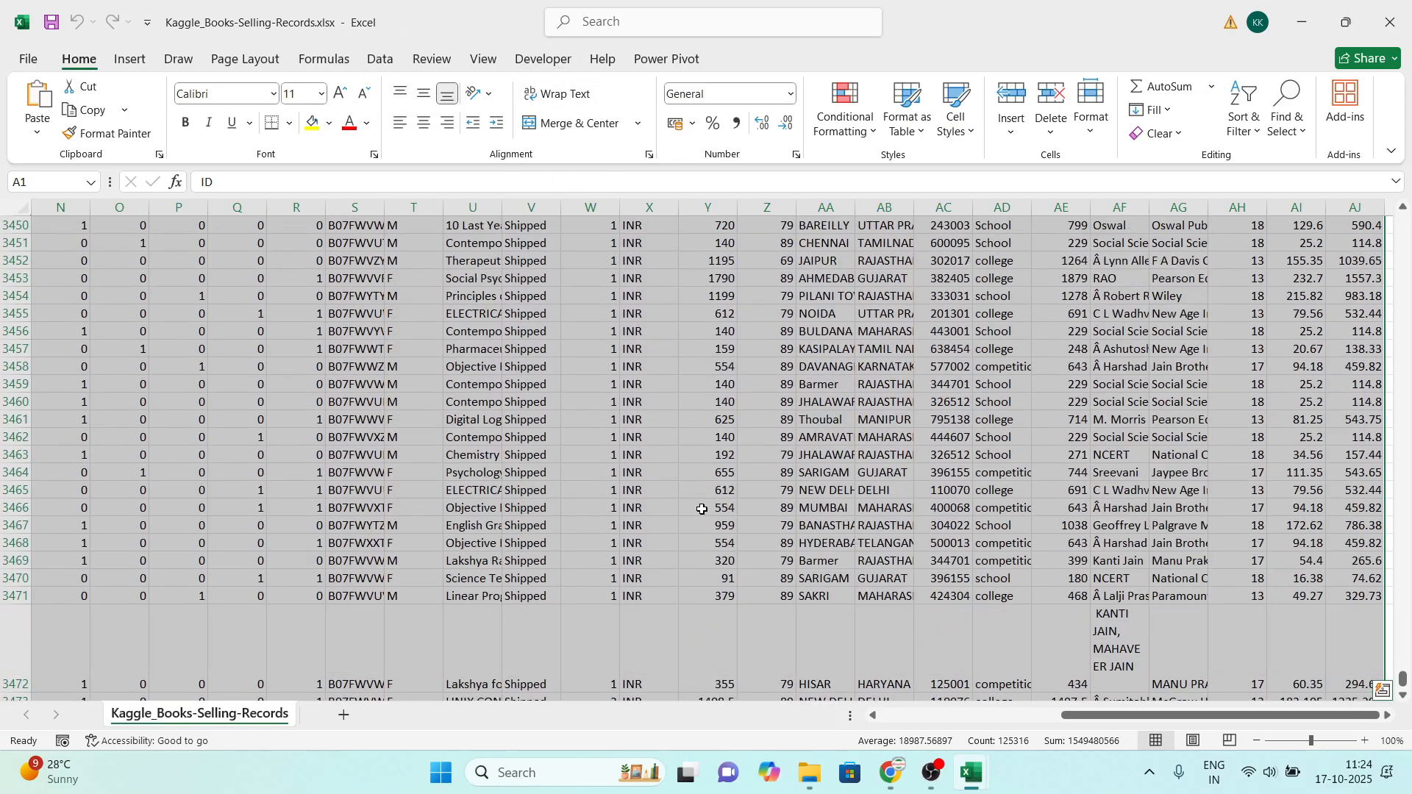
click(743, 662)
Step: Examine the source sheet's headers one by one from ID in A1 to the wrapped Gender header in column T
key(ctrl+Home)
key(Right)
key(Right)
key(Right)
key(Right)
key(Right)
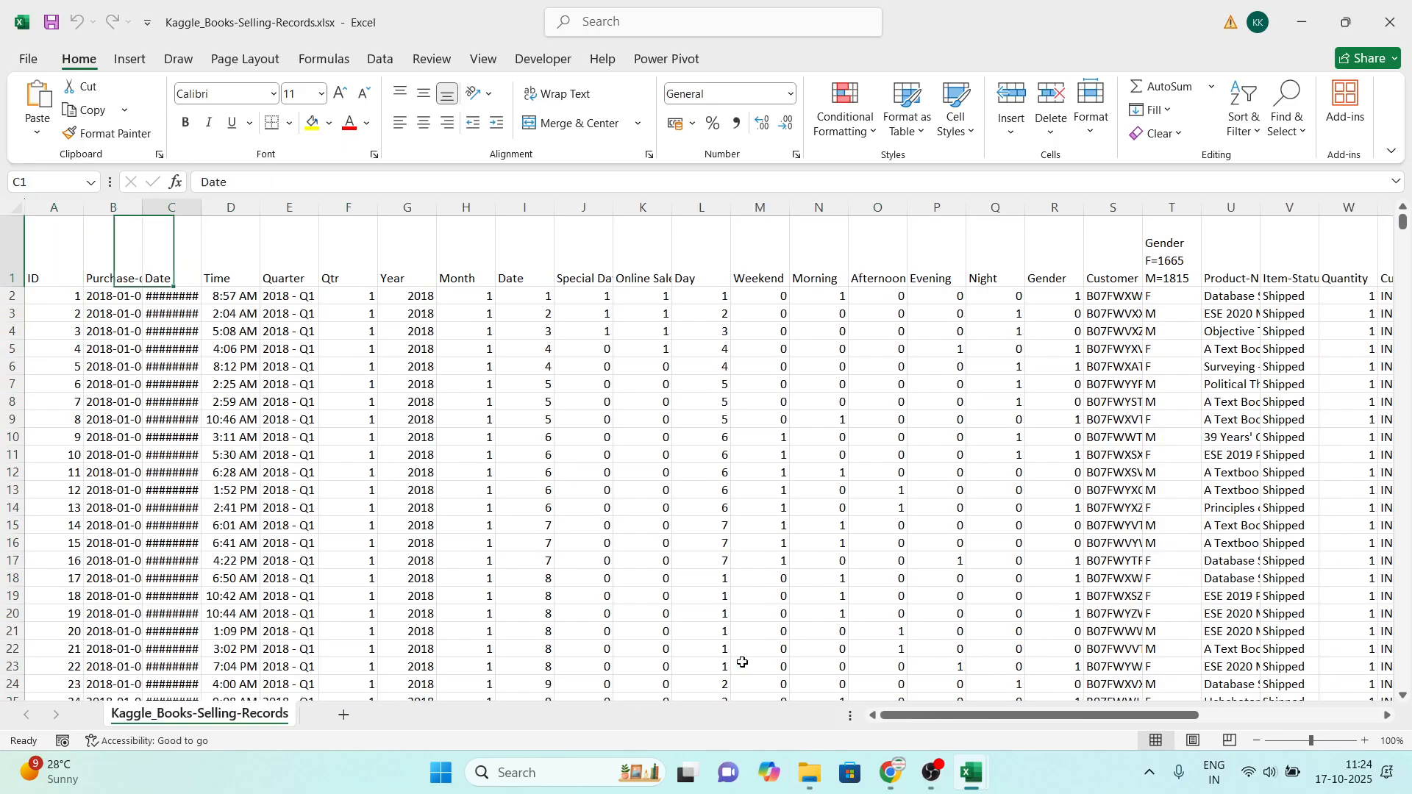
key(Right)
key(Right)
key(Right)
key(Right)
key(Right)
key(Right)
key(Right)
key(Right)
key(Right)
key(Right)
key(Right)
key(Right)
key(Right)
key(Right)
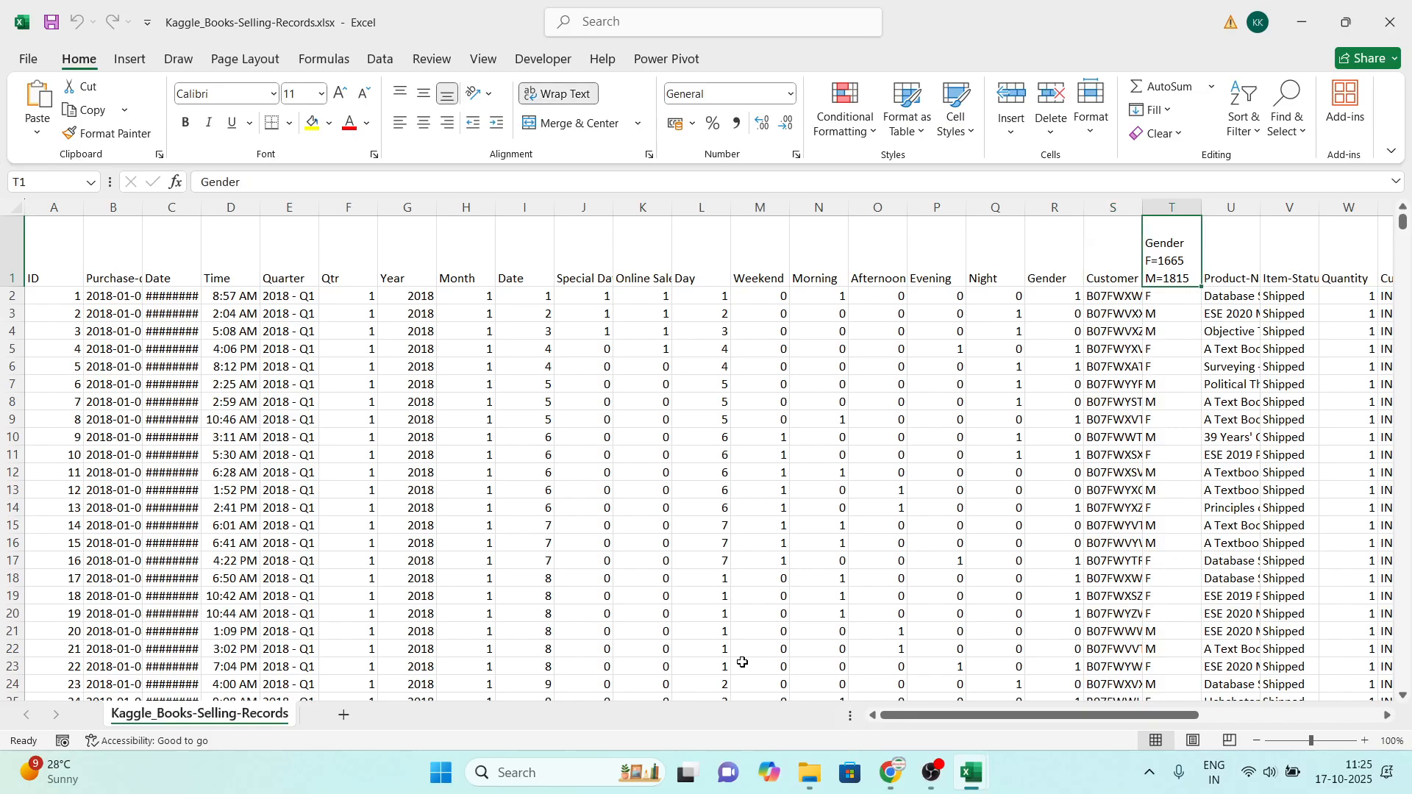
Step: Turn off text wrapping for the entire data range of the source sheet
key(ctrl+a)
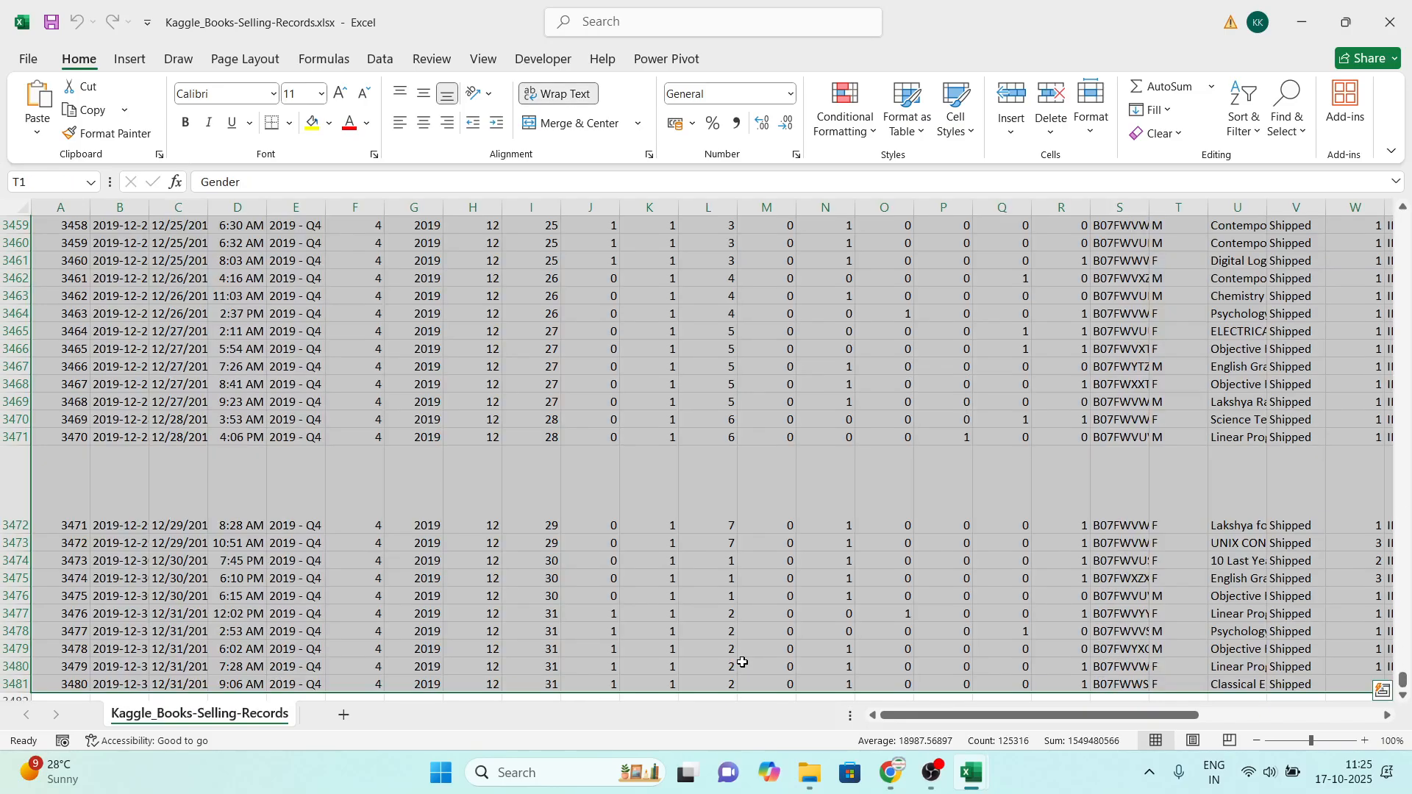
key(alt)
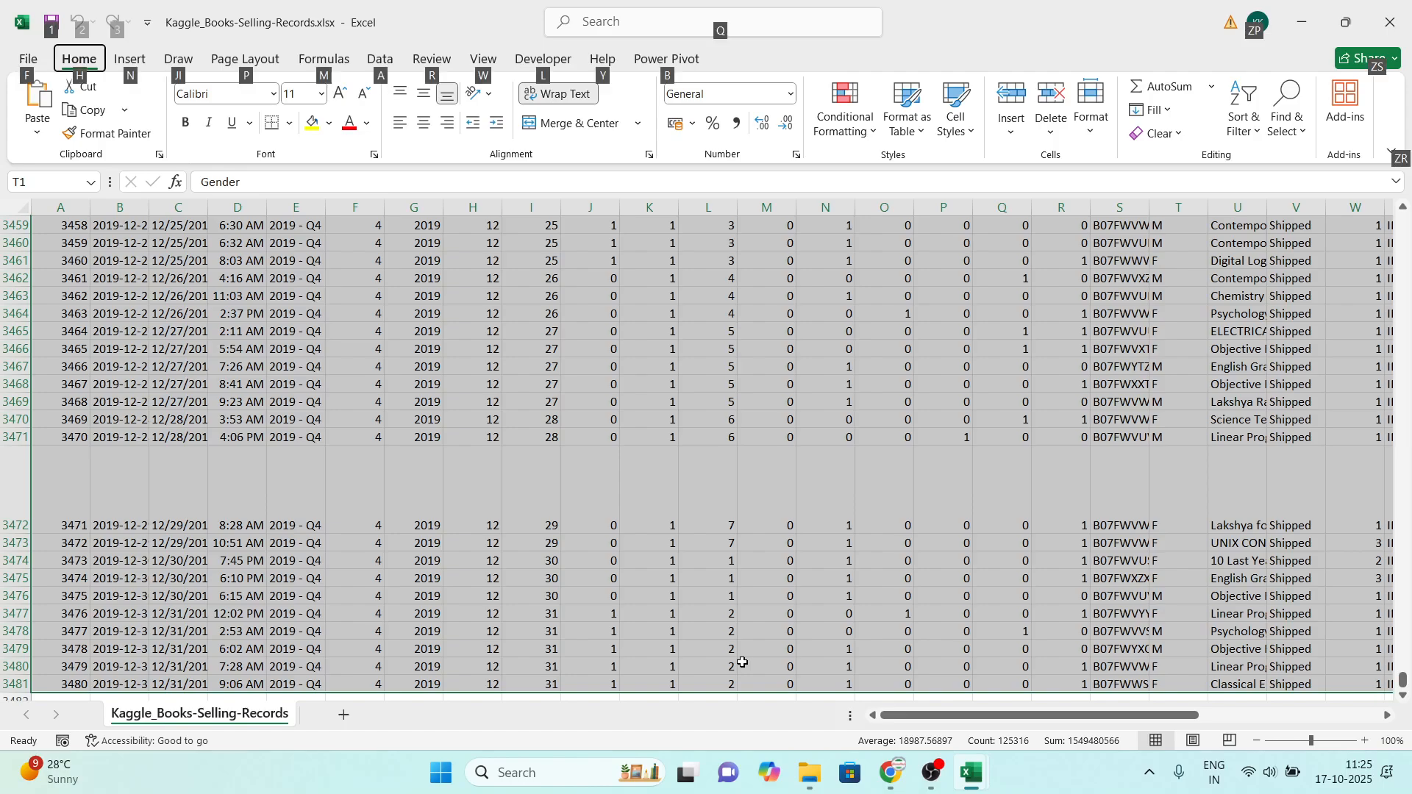
key(h)
key(w)
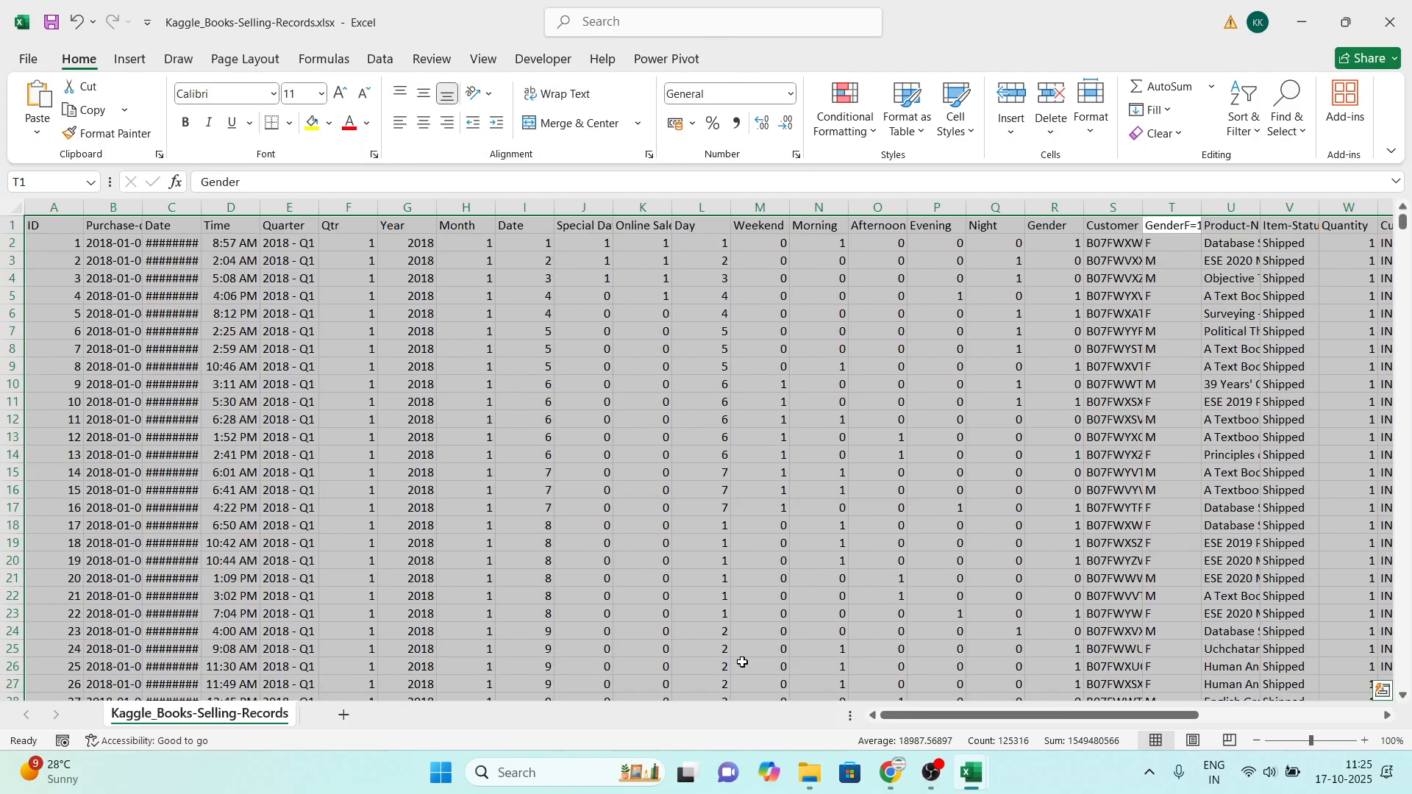
Step: Turn text wrapping on for the entire data range and turn it off again
key(alt)
key(h)
key(w)
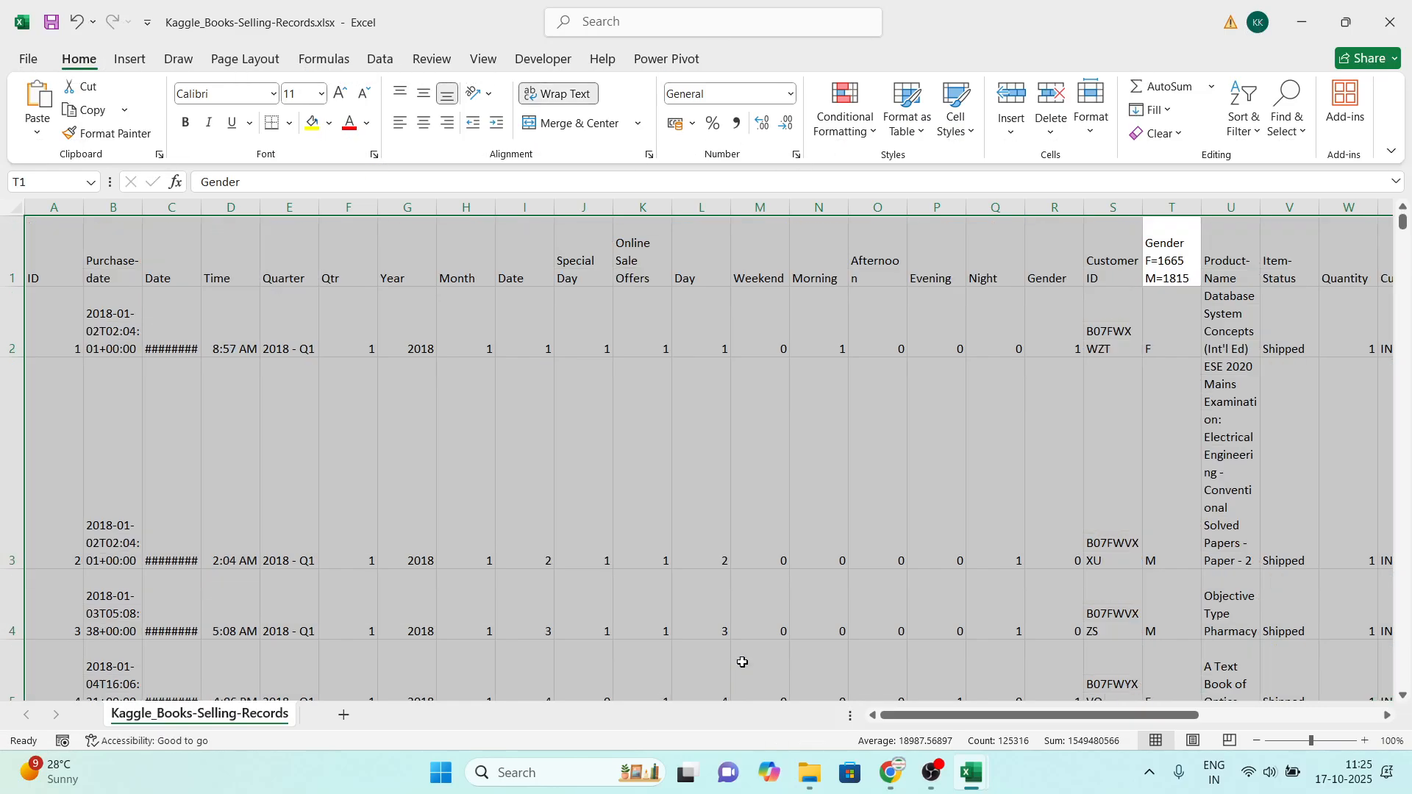
key(alt)
key(h)
key(w)
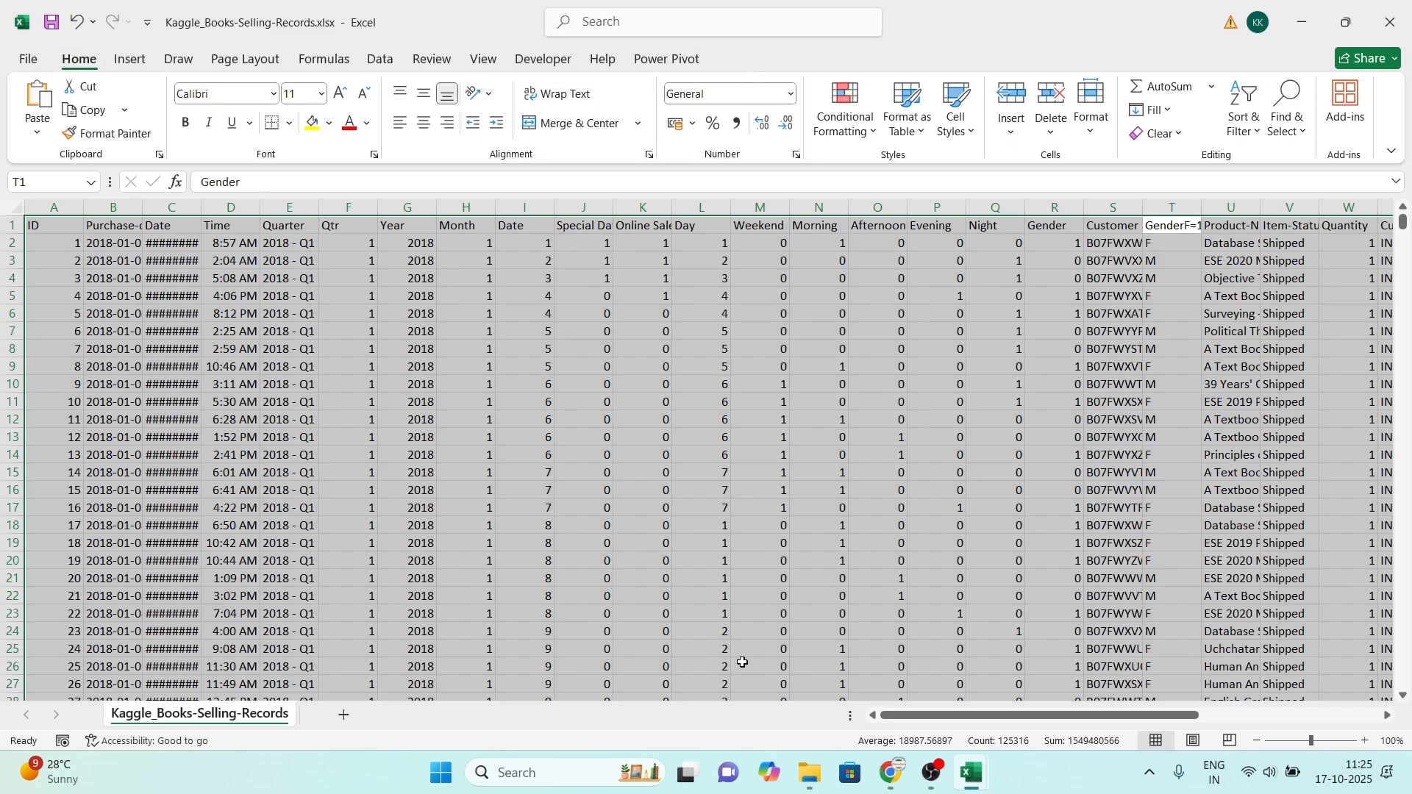
Step: Select the data from A1 to the last cell, switch Wrap Text on and off again, and clear the selection
key(Left)
key(ctrl+Left)
key(ctrl+Right)
key(ctrl+Left)
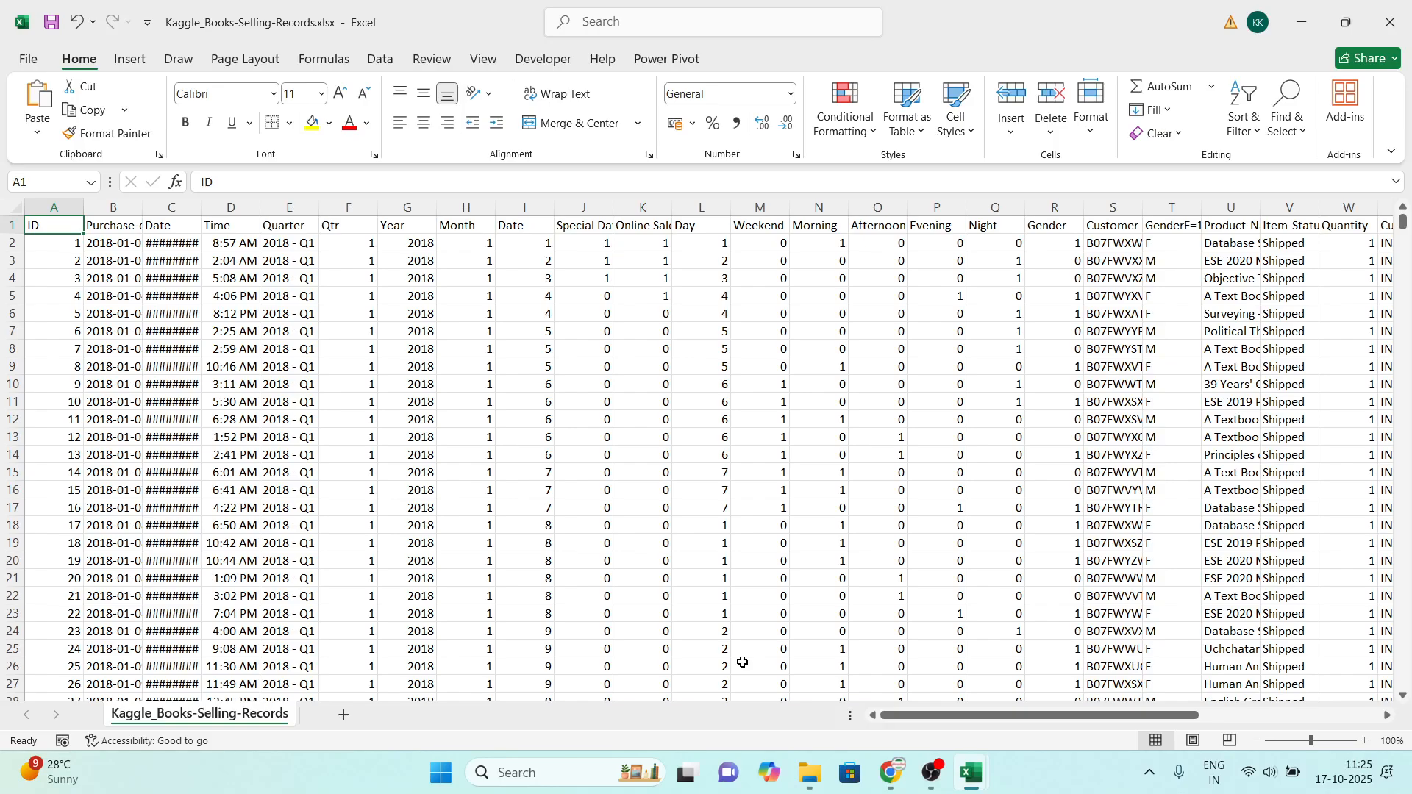
key(ctrl+shift+End)
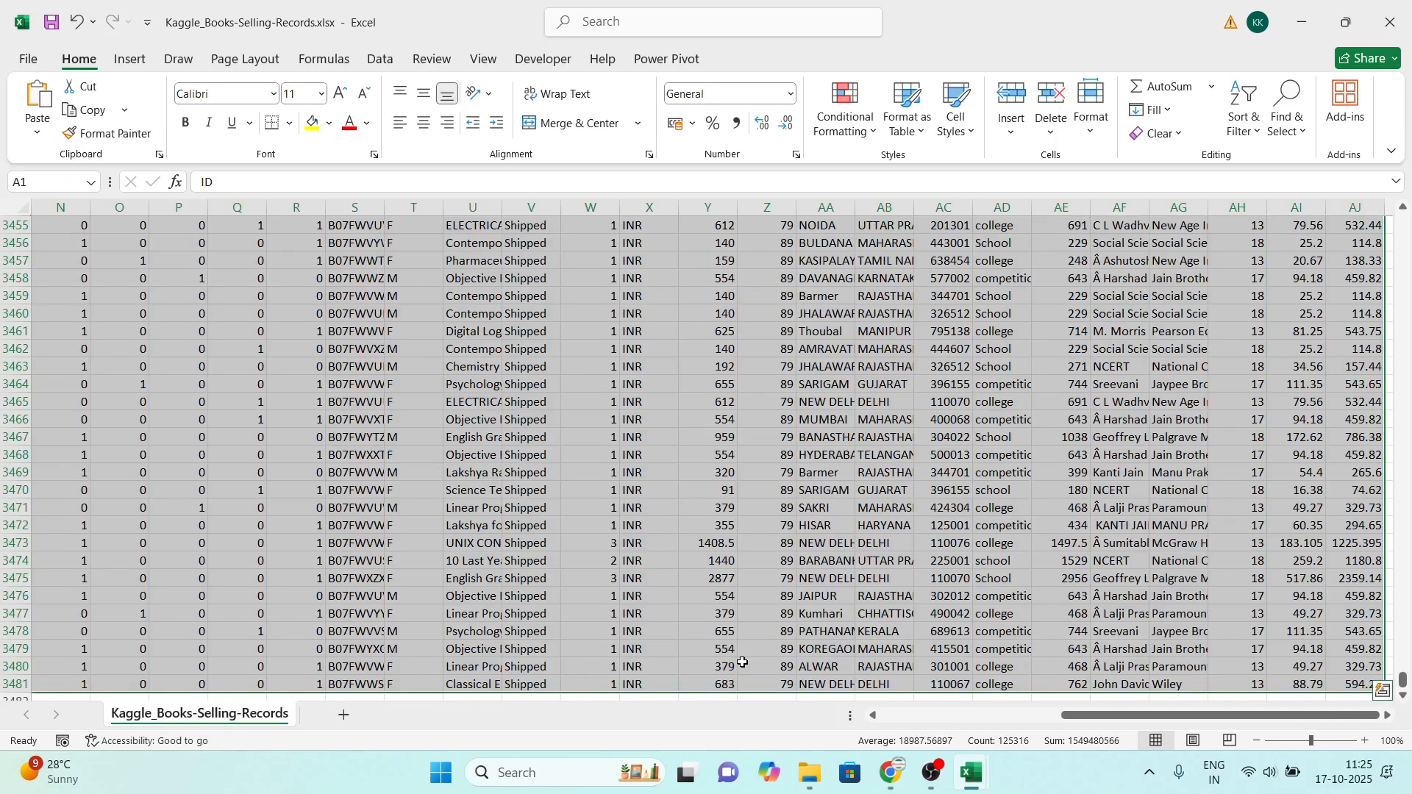
click(580, 94)
click(582, 99)
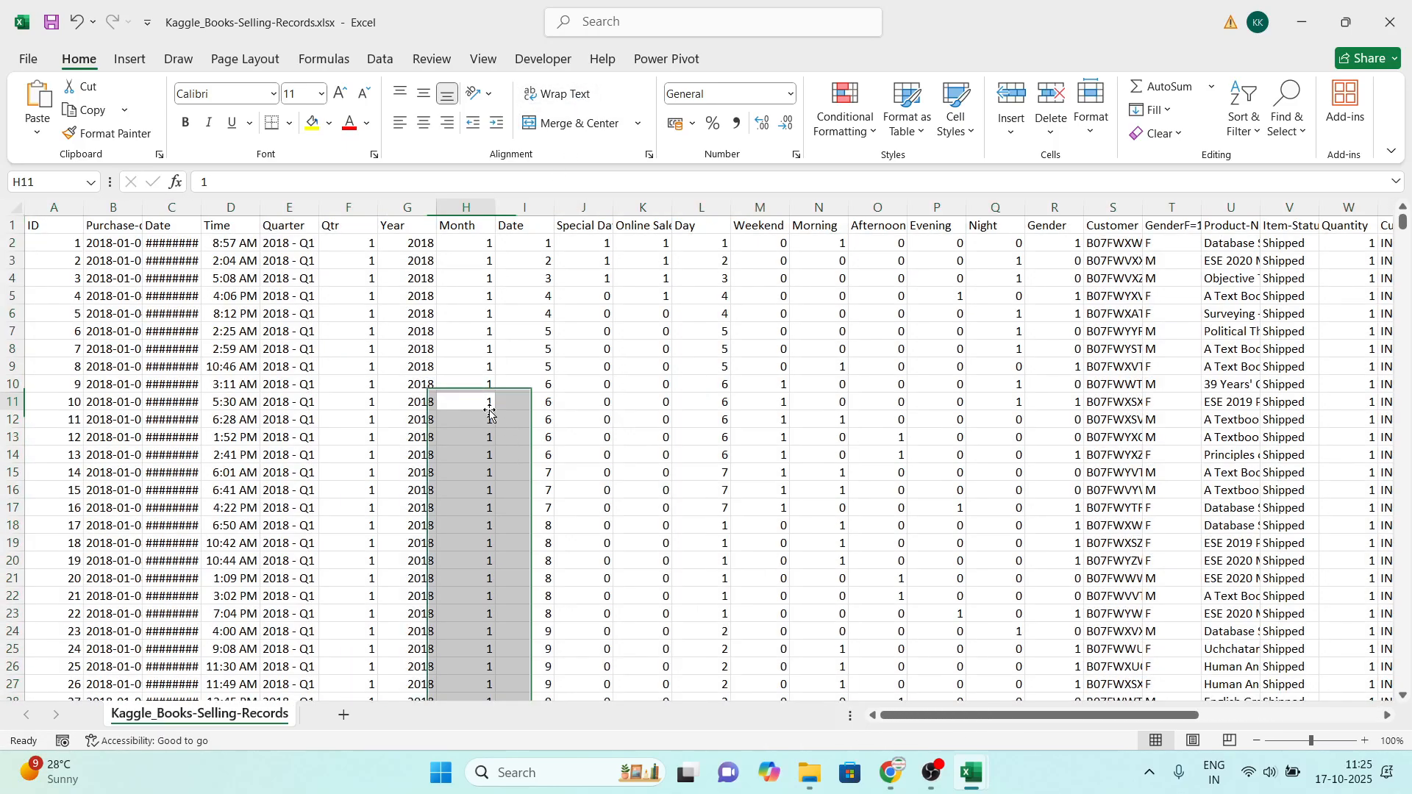
click(487, 404)
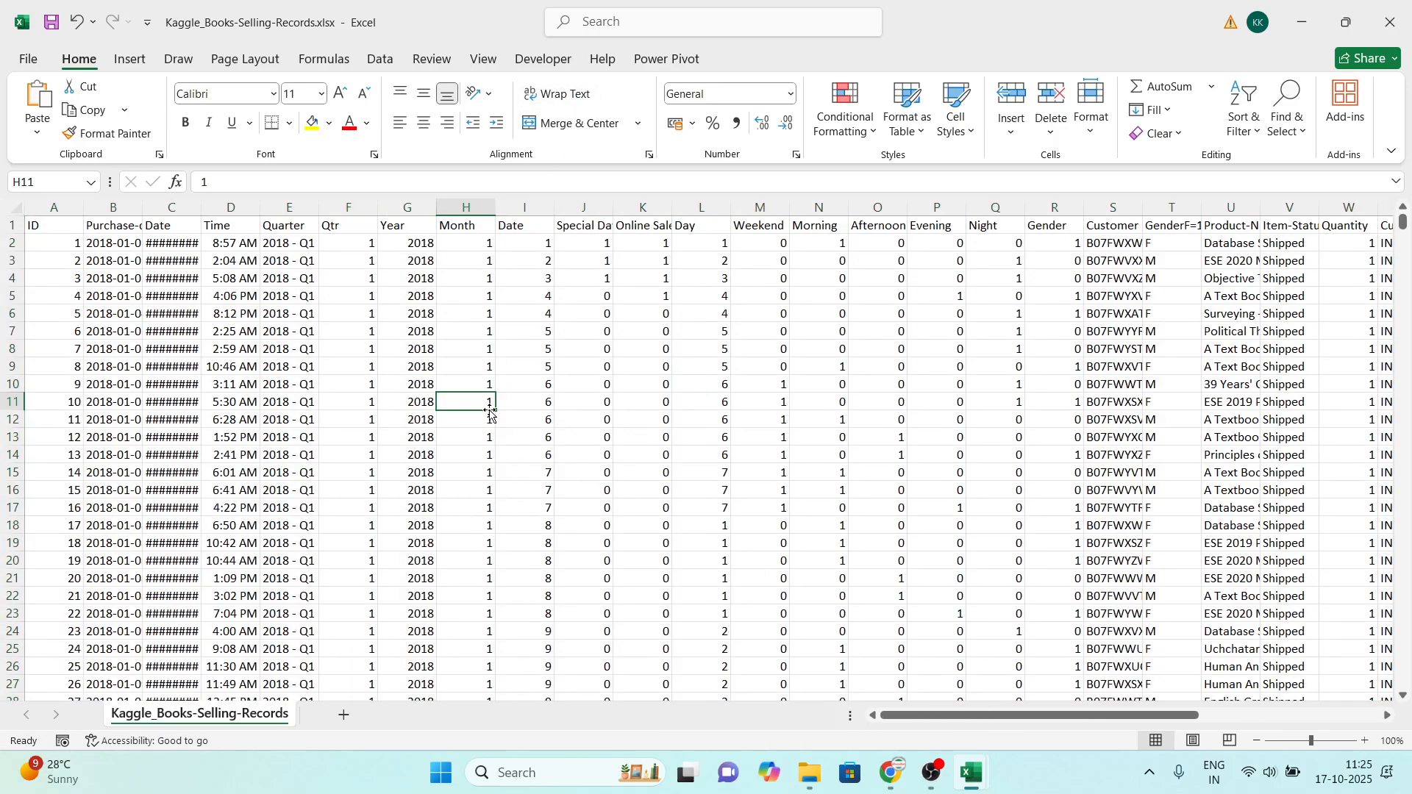
Step: Add filters to all column headers in row 1, from ID to Cost Price, and return to A1
key(ctrl+Up)
key(ctrl+Left)
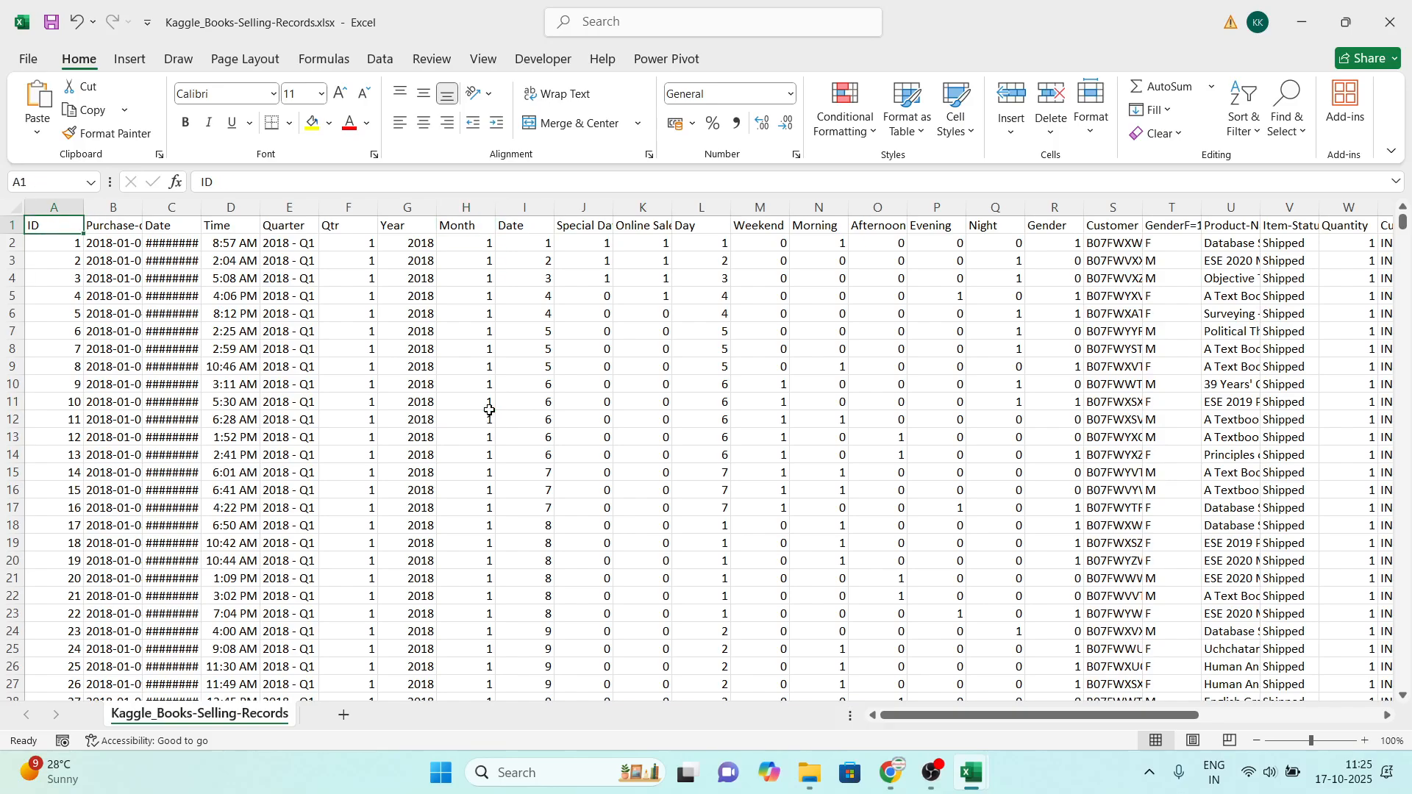
key(ctrl+shift+Right)
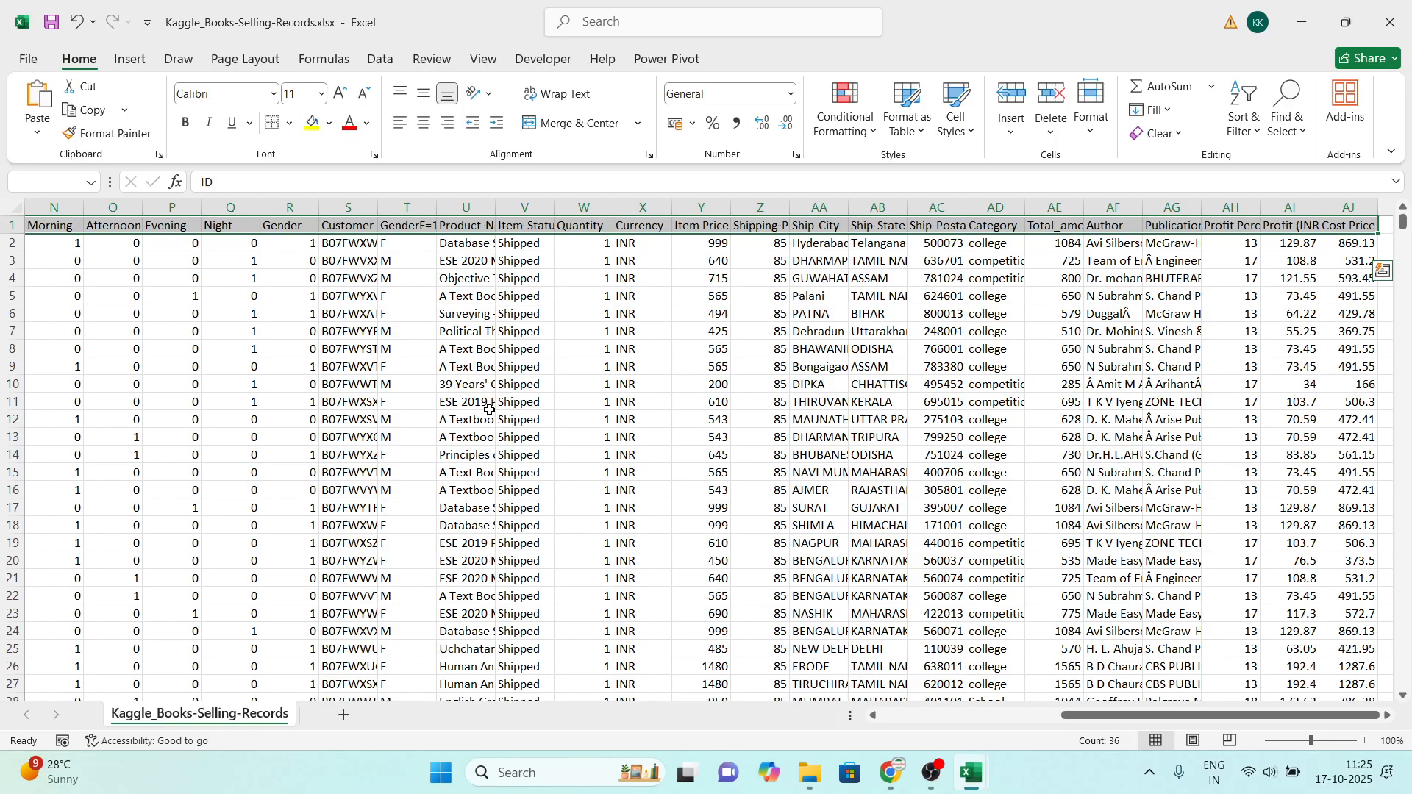
key(ctrl+shift+l)
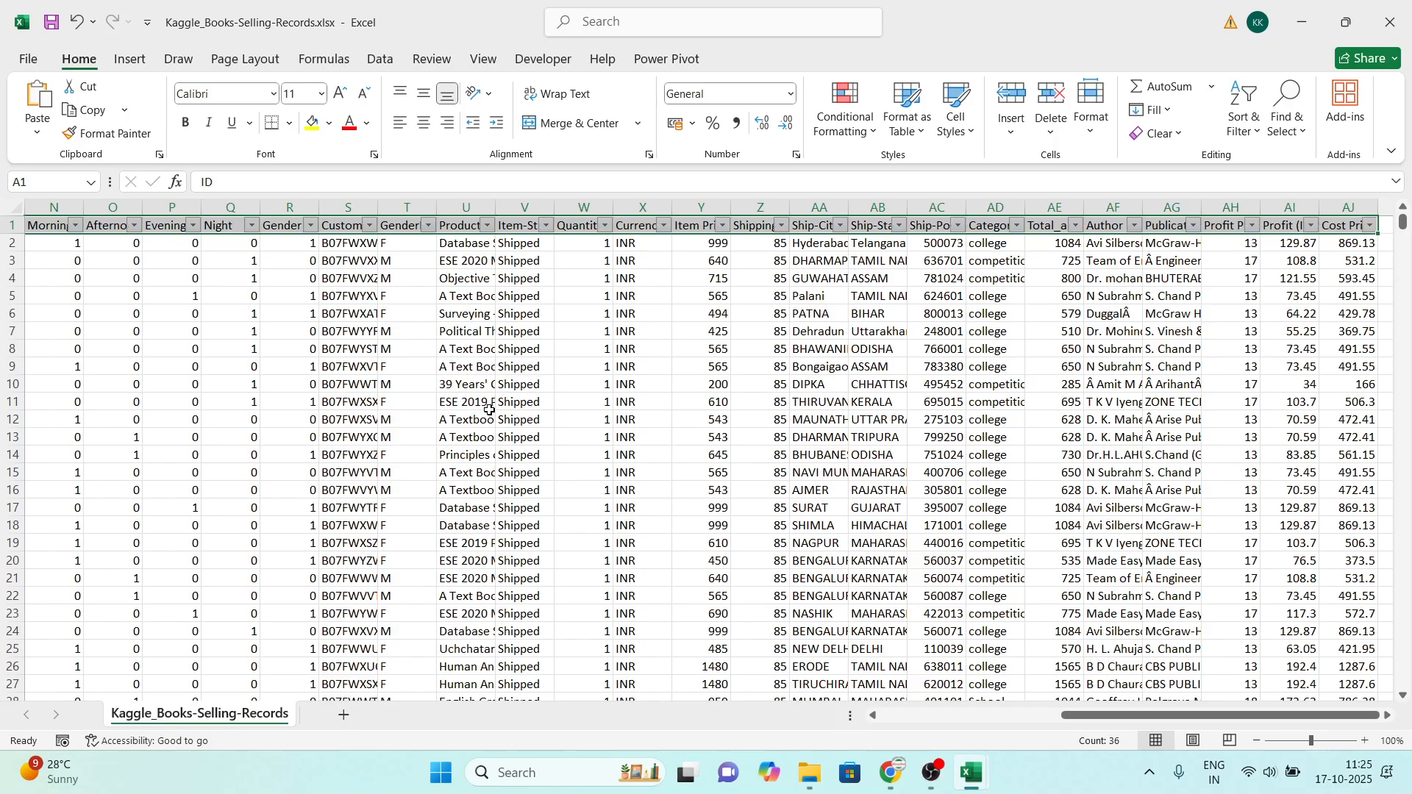
key(ctrl+Home)
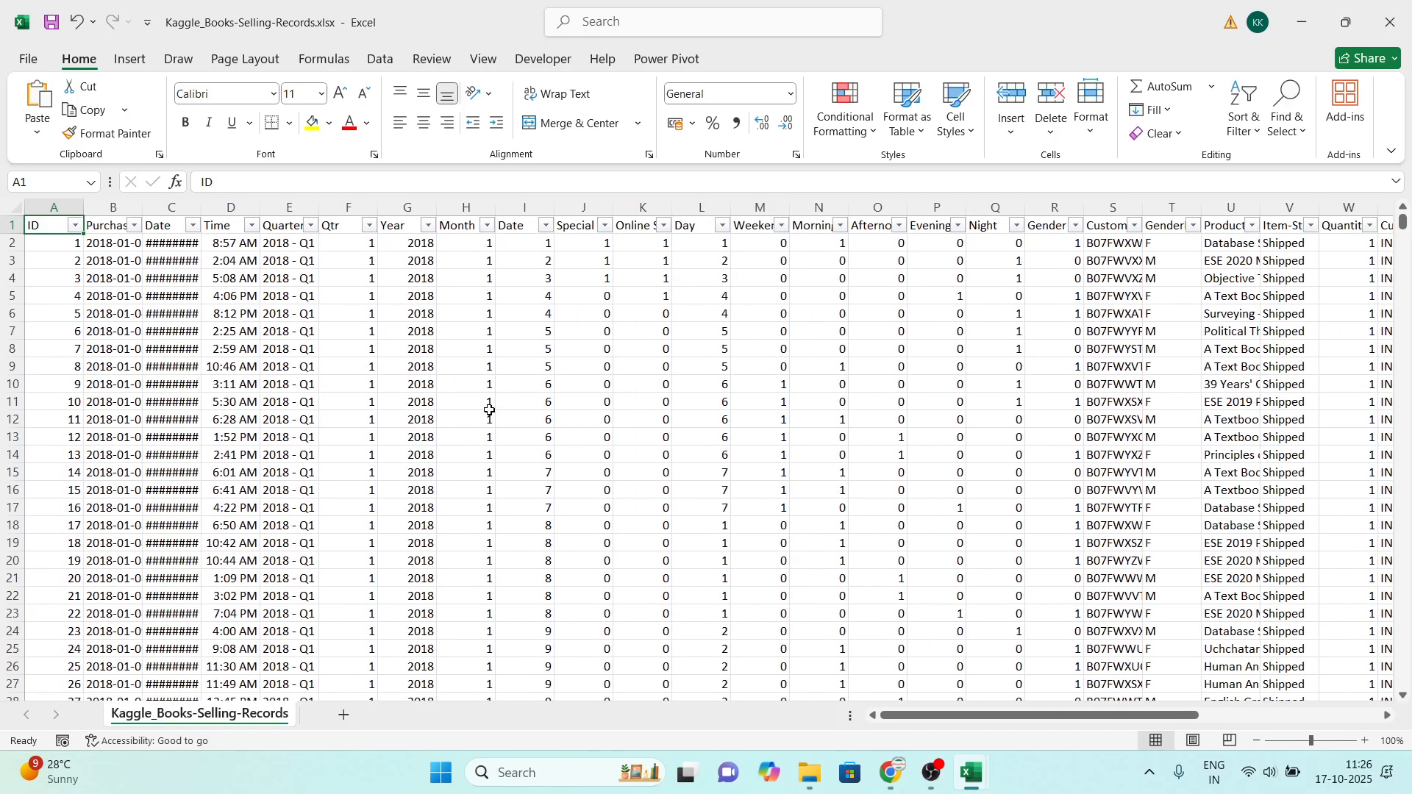
Step: Review the filter-enabled headers across row 1 to the last column and return to A1
key(Right)
key(Left)
key(Right)
key(Right)
key(Right)
key(Right)
key(Right)
key(Right)
key(Right)
key(Right)
key(Right)
key(Right)
key(Right)
key(Right)
key(Right)
key(Right)
key(Right)
key(Right)
key(Right)
key(Right)
key(Right)
key(Right)
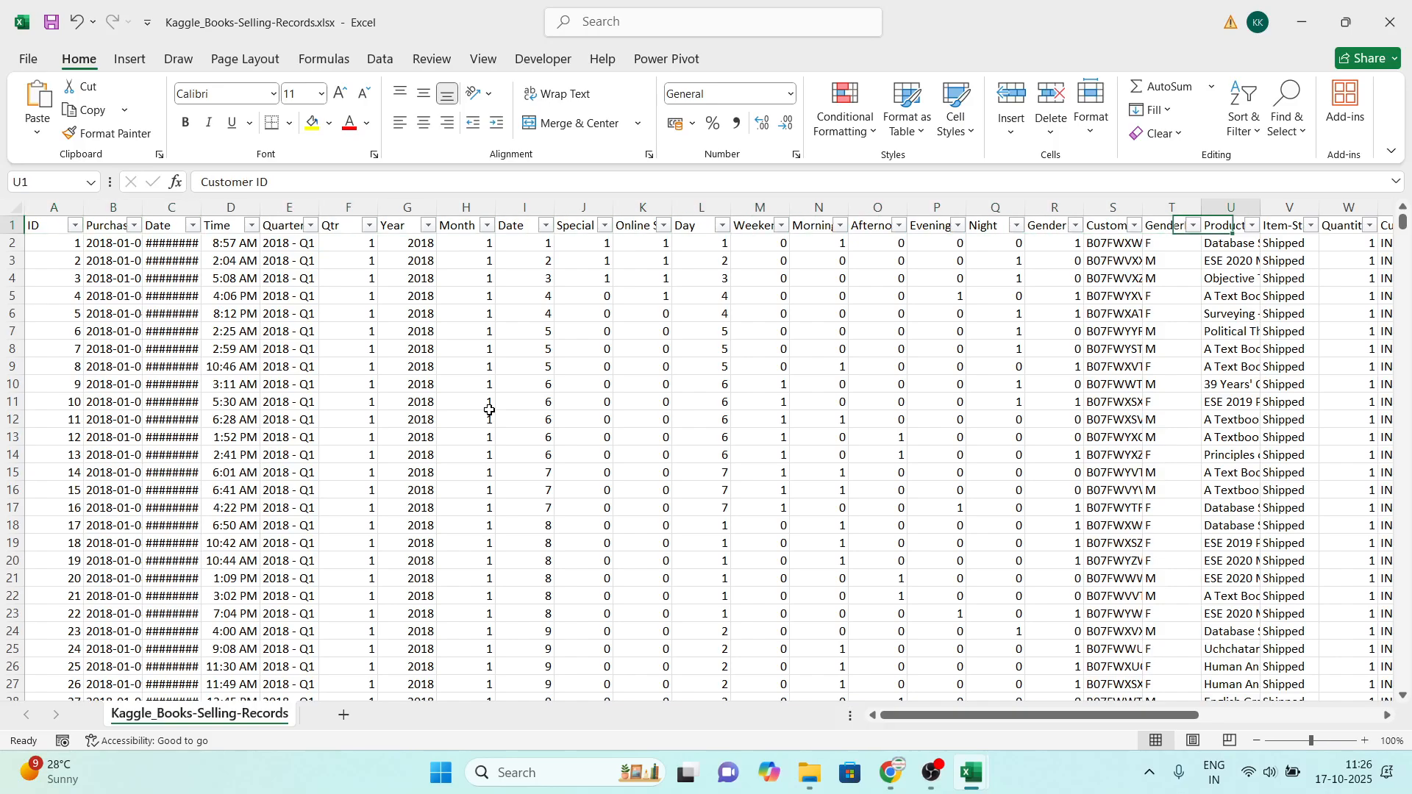
key(ctrl+Right)
key(ctrl+Home)
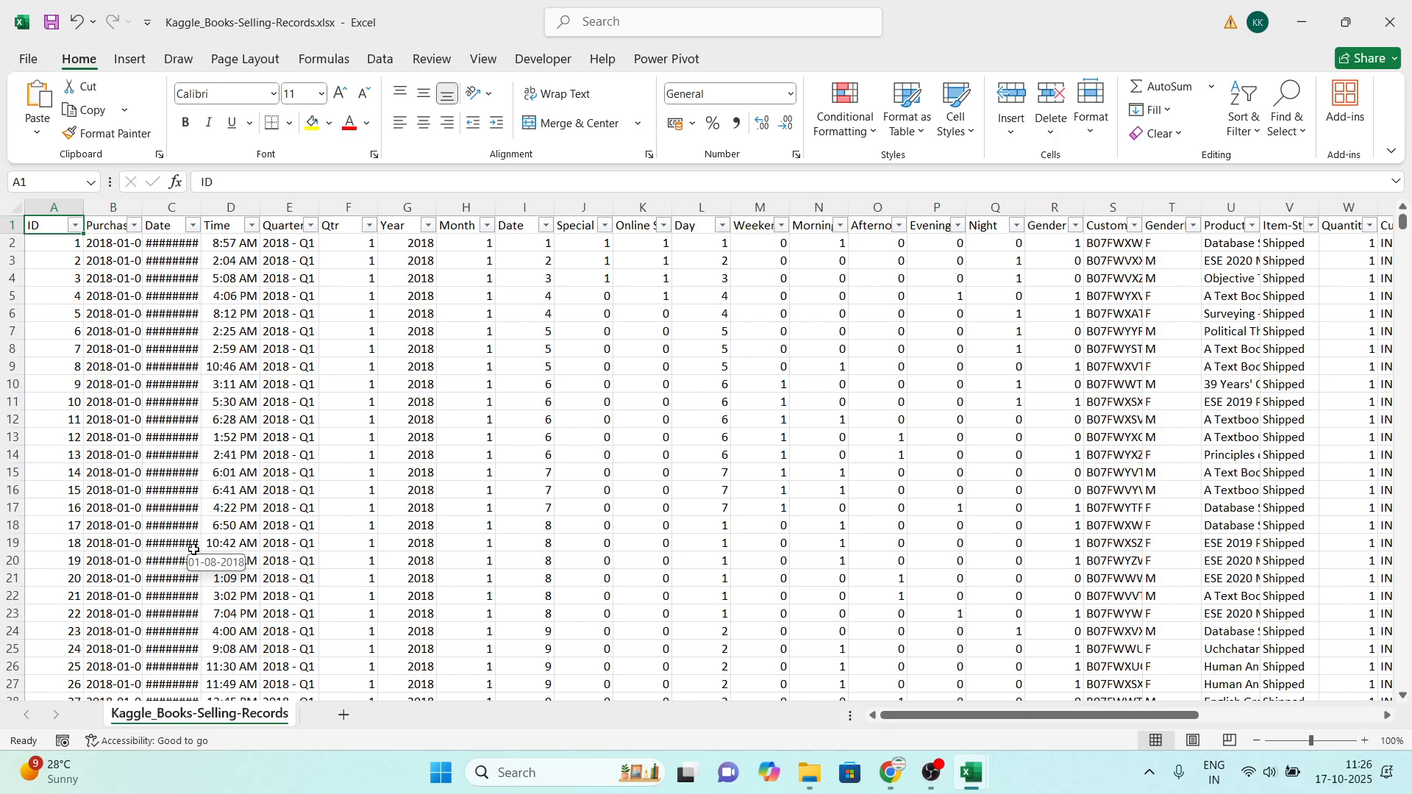
Step: Examine the ID and Purchase-date columns from the header to the last row
key(ctrl+Down)
key(ctrl+Up)
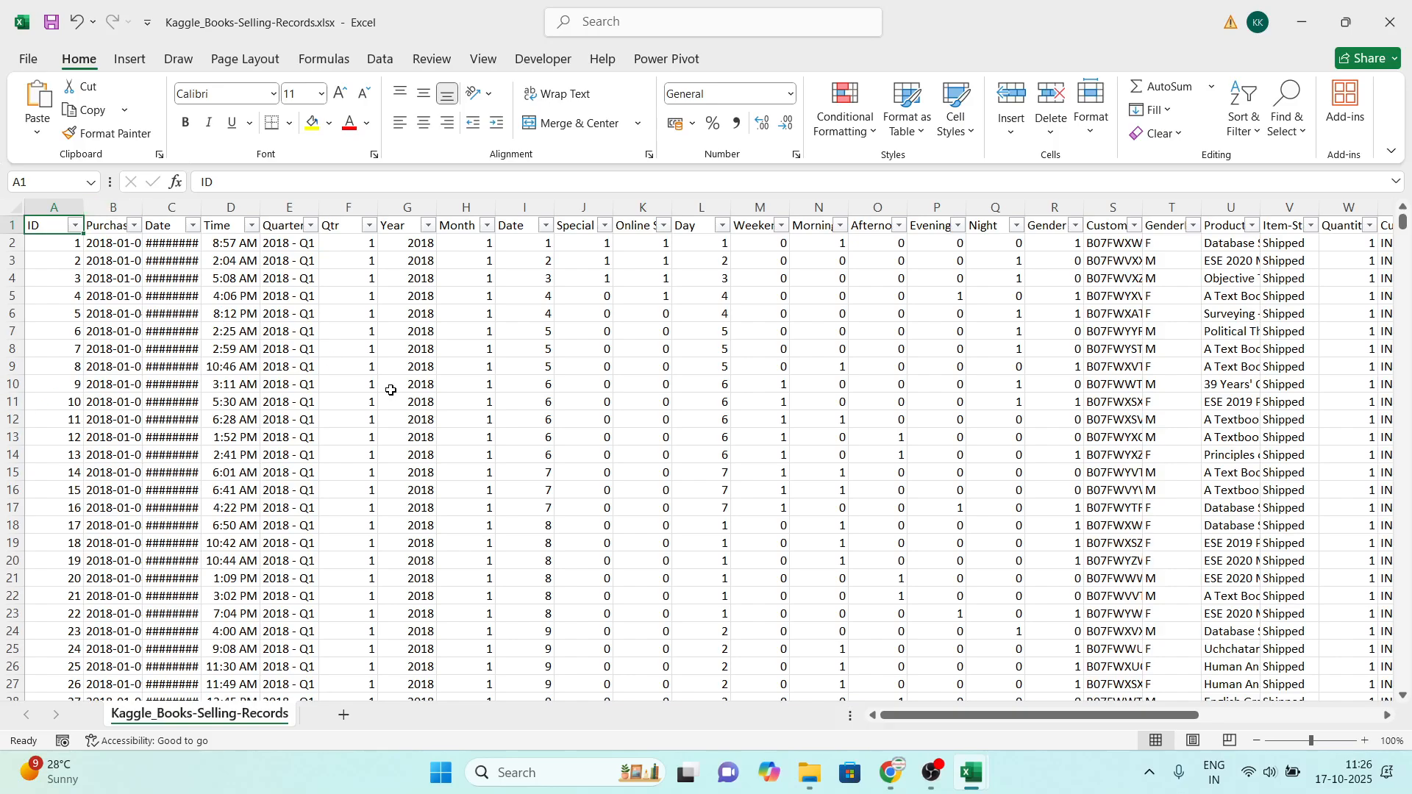
key(Right)
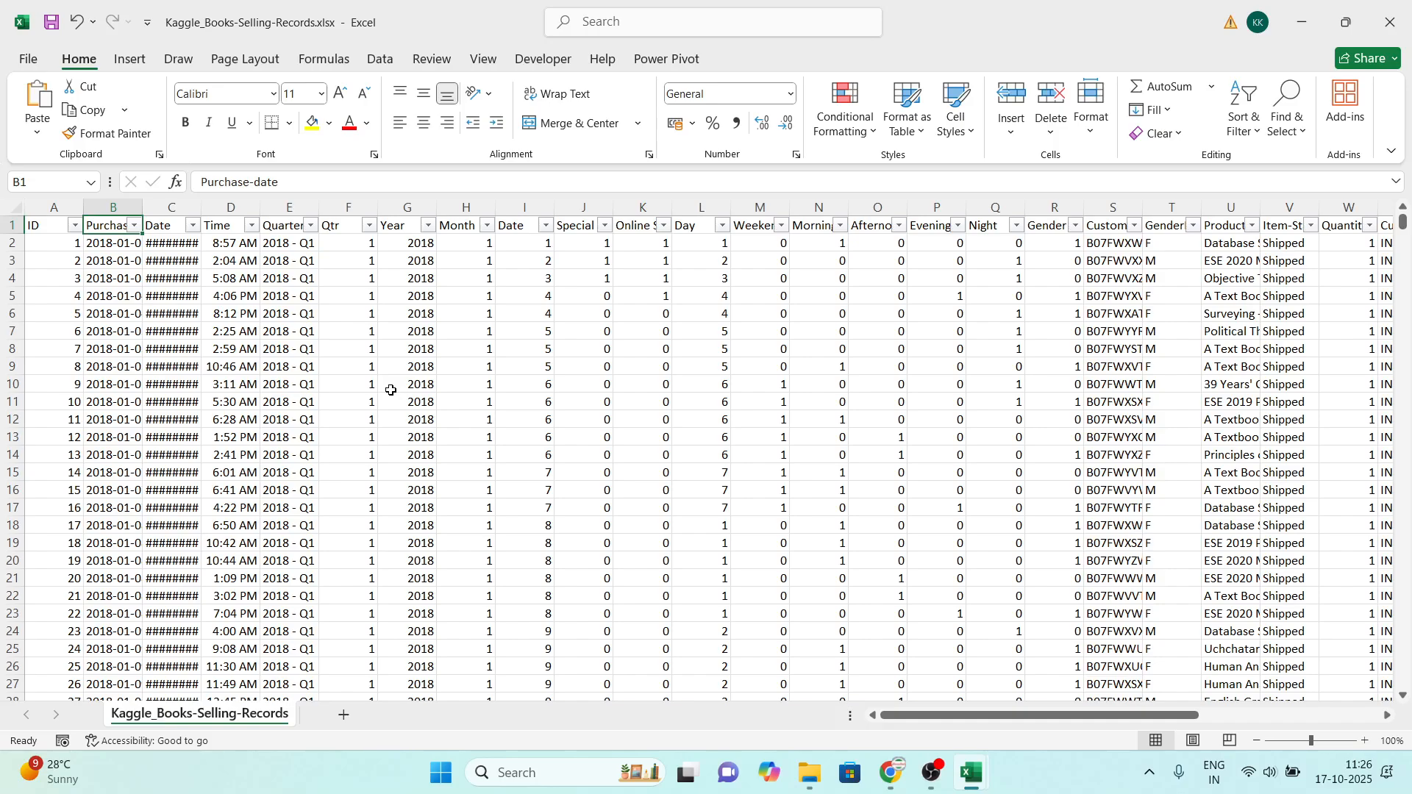
key(Down)
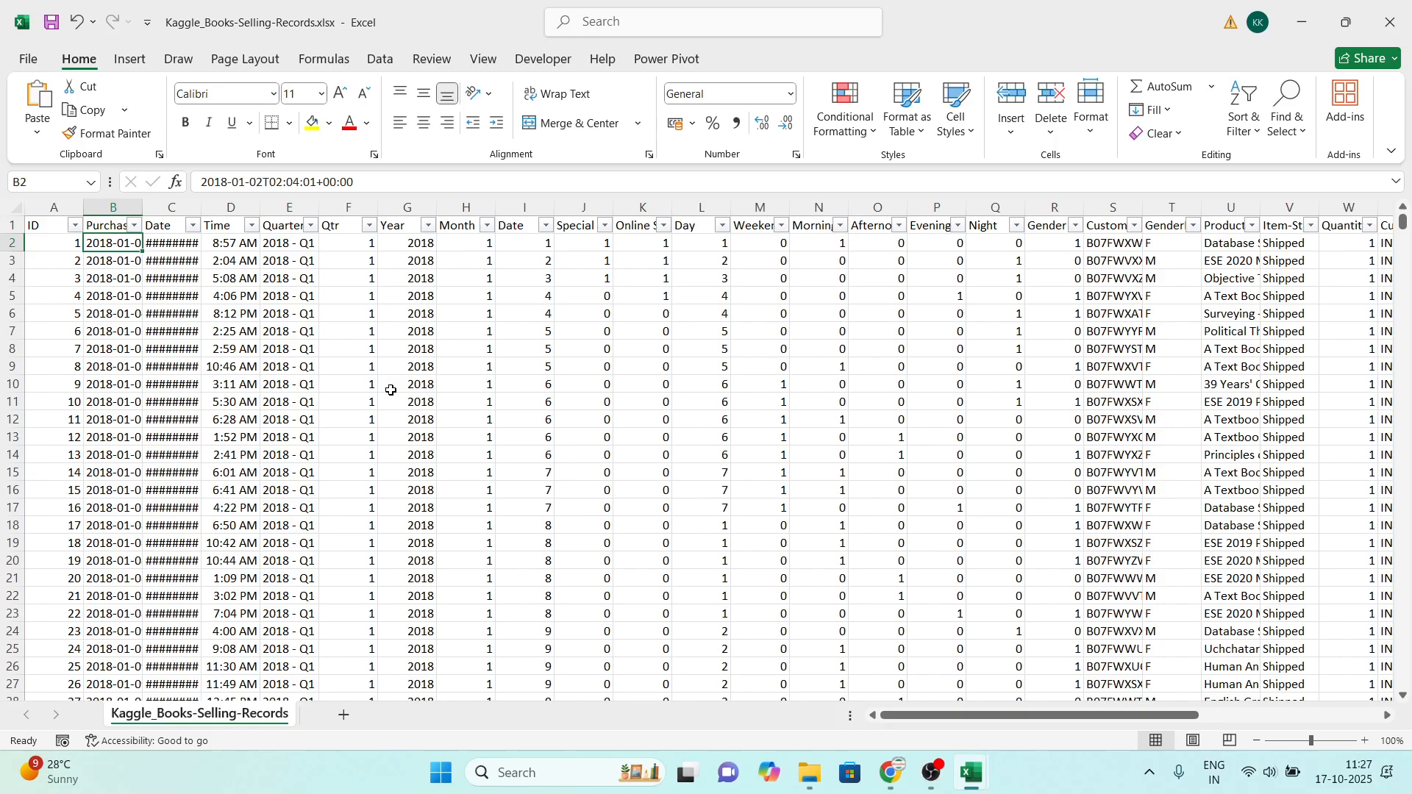
key(ctrl+Down)
key(ctrl+Up)
Step: Examine the first entries of the Date and Time columns in columns C and D
key(Right)
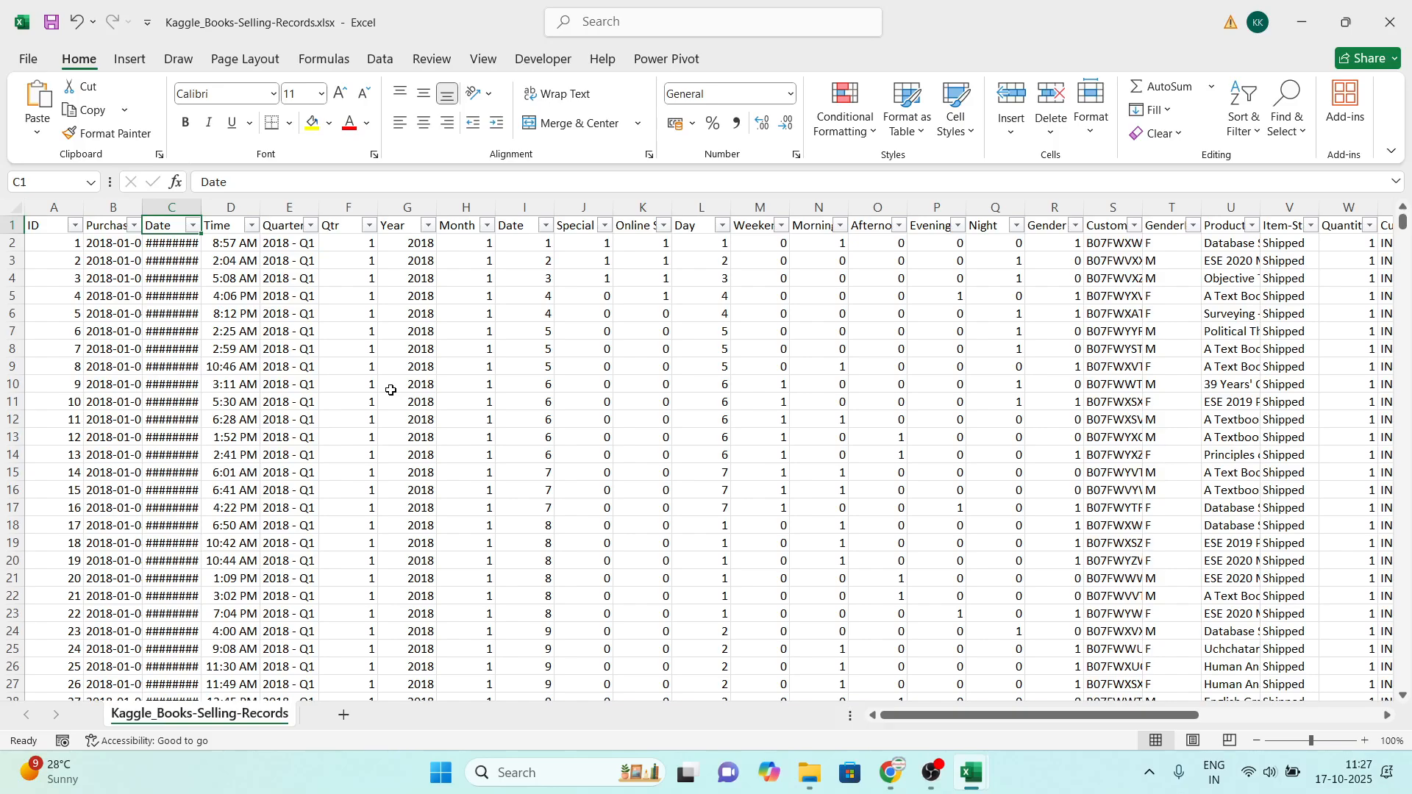
key(Down)
key(Down)
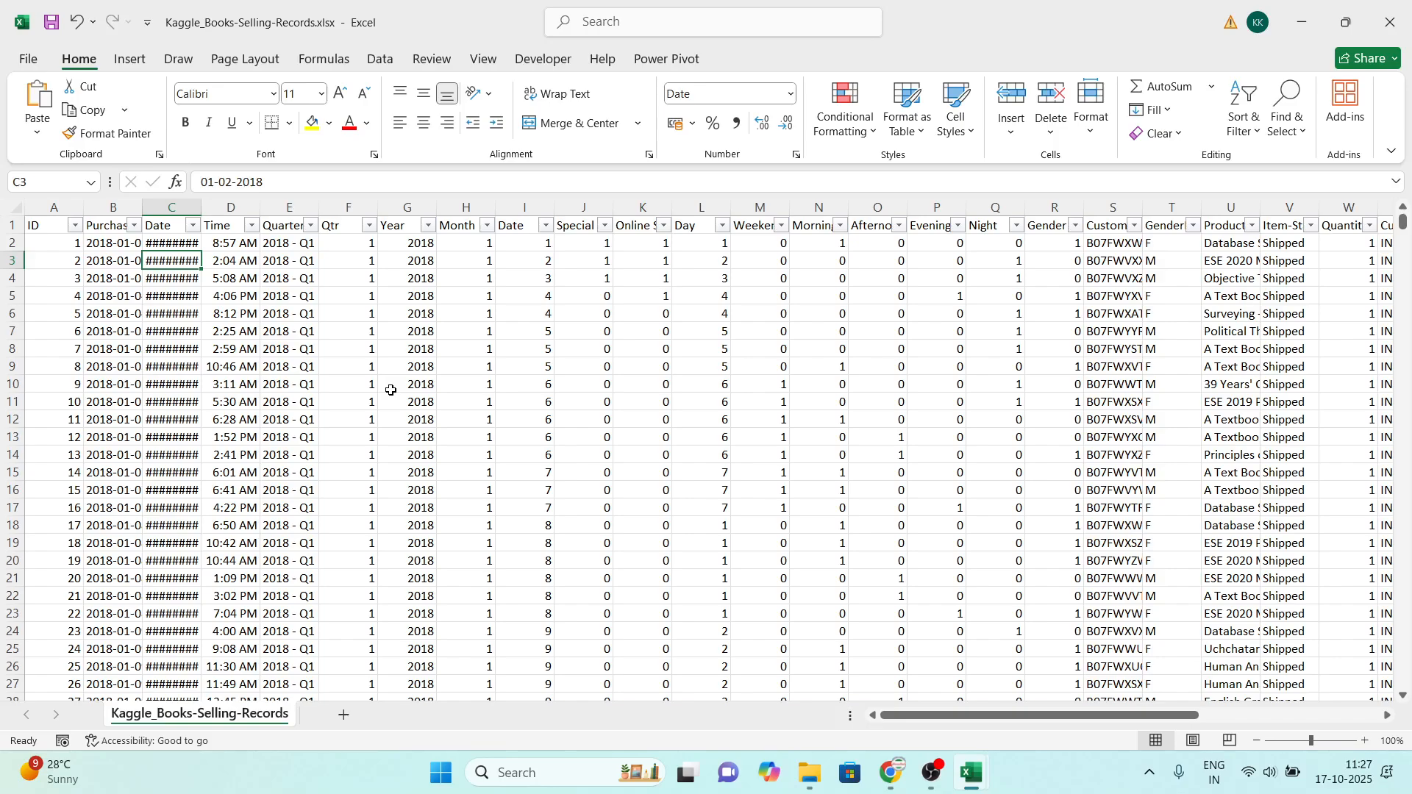
key(Up)
key(Right)
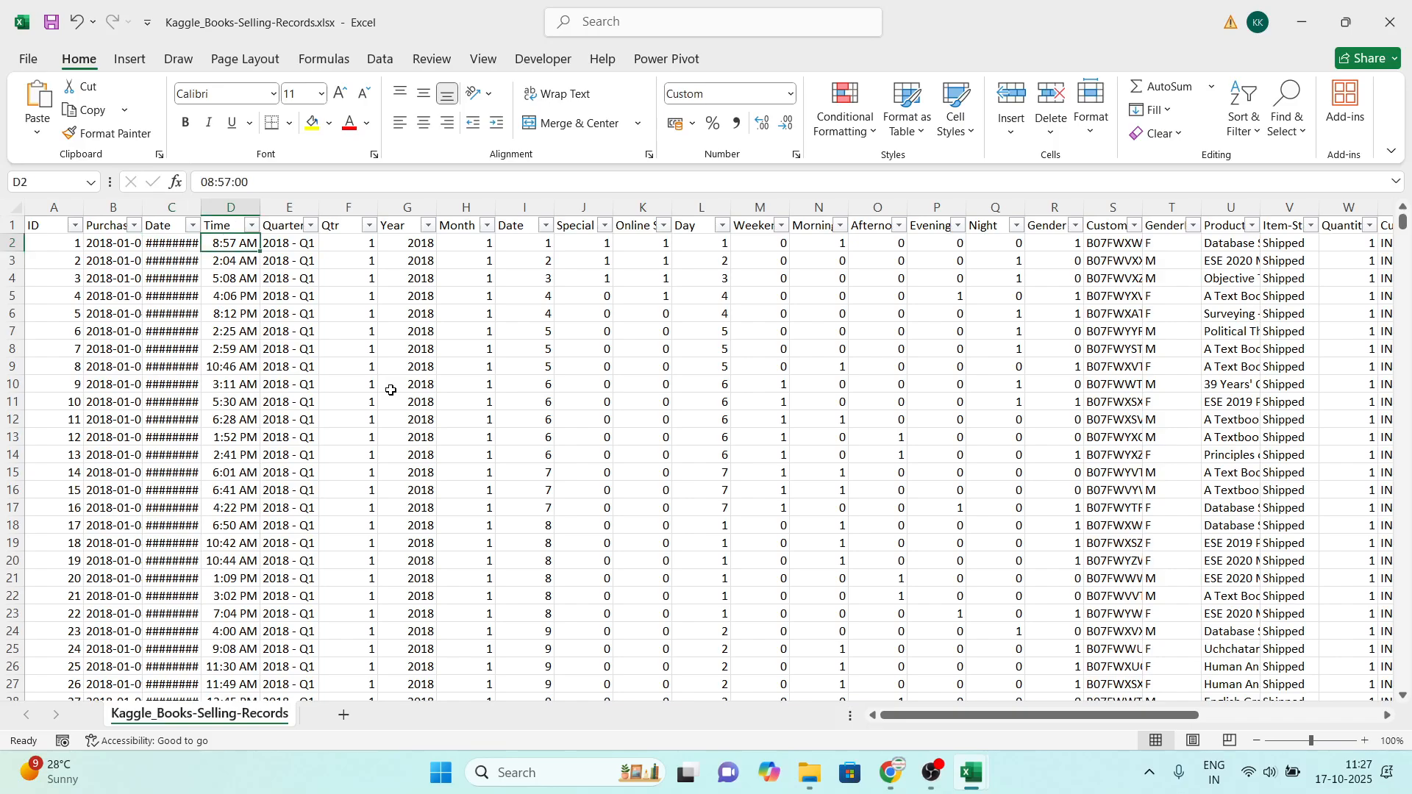
key(Up)
Step: Examine the first entries of the Quarter column and compare them with the Qtr column
key(Right)
key(Right)
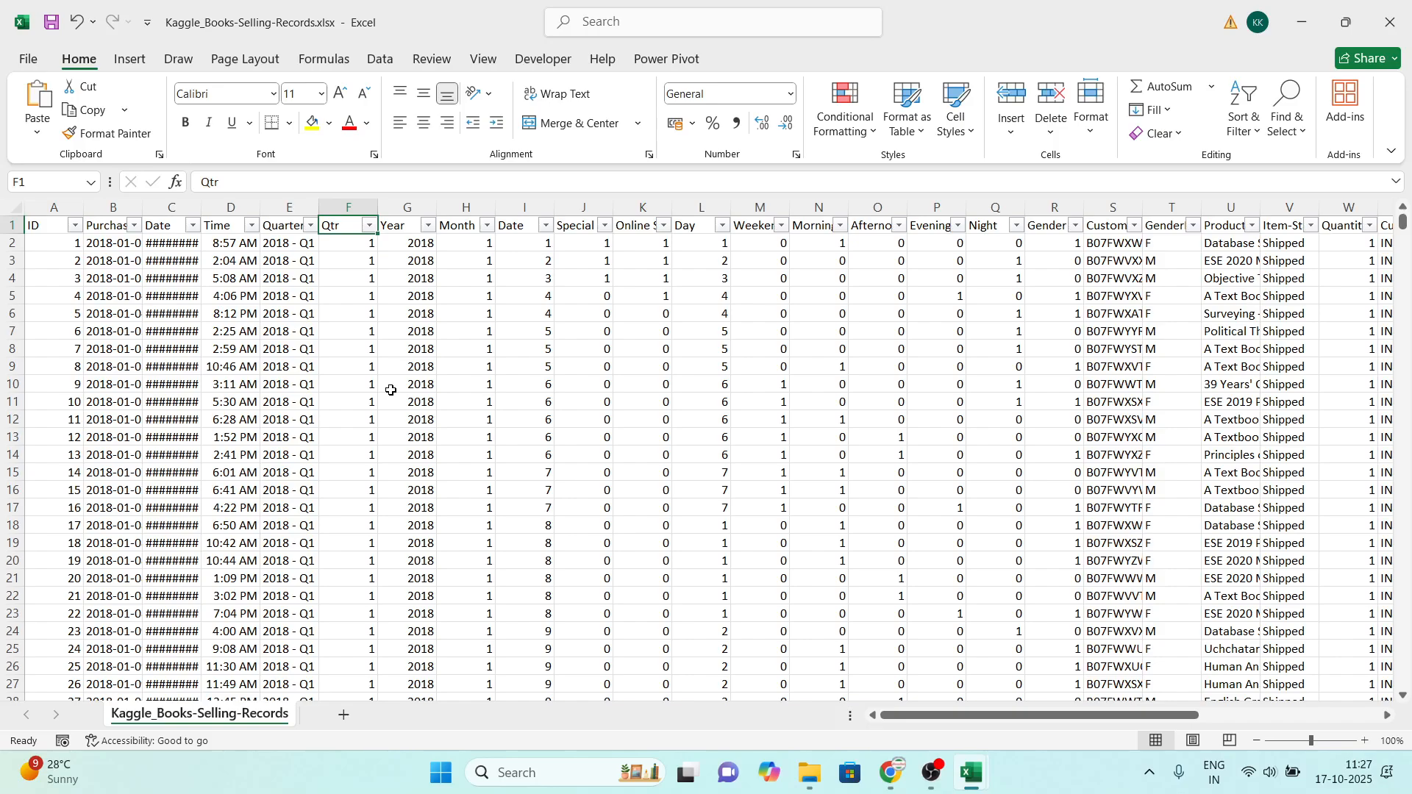
key(Left)
key(Down)
key(Down)
key(Down)
key(Down)
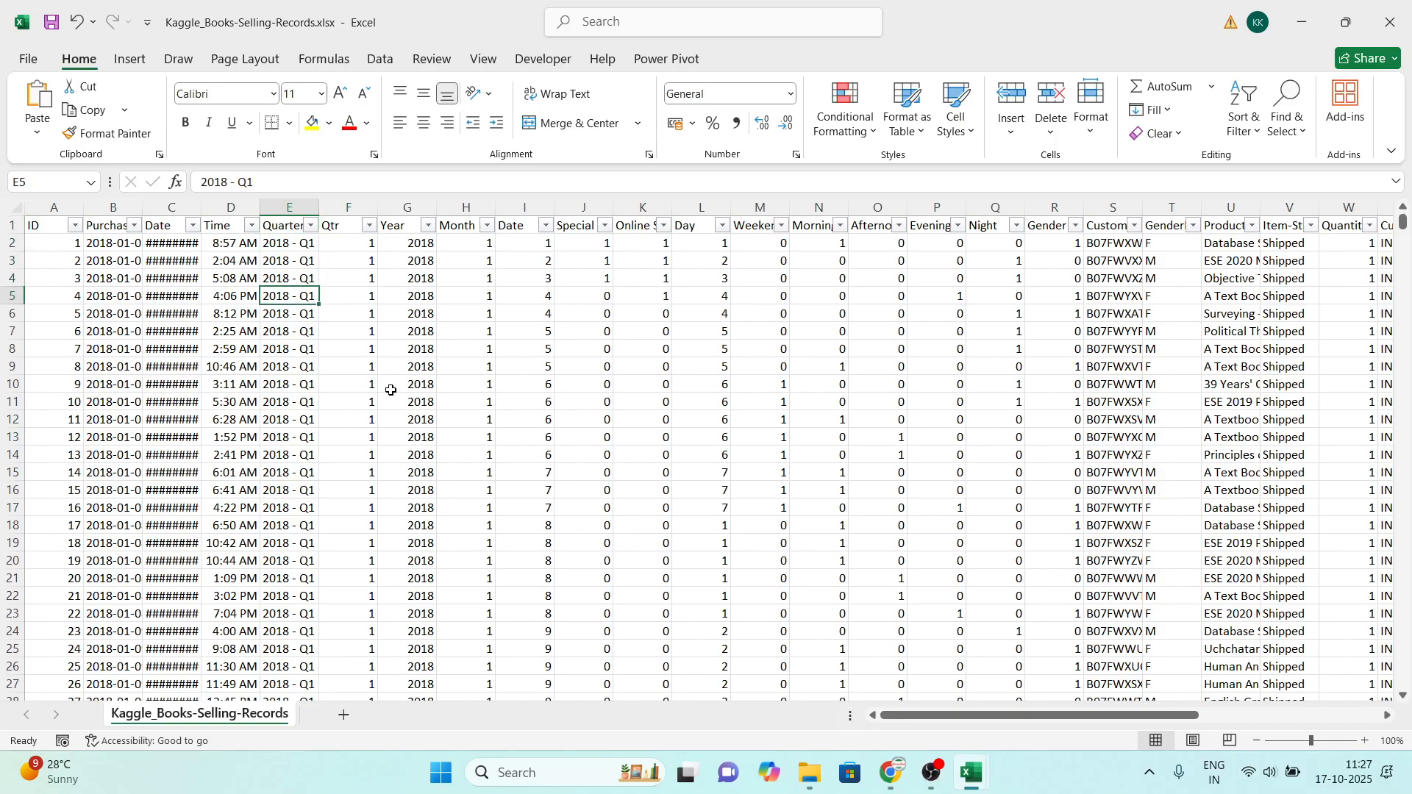
key(Up)
key(Up)
key(Up)
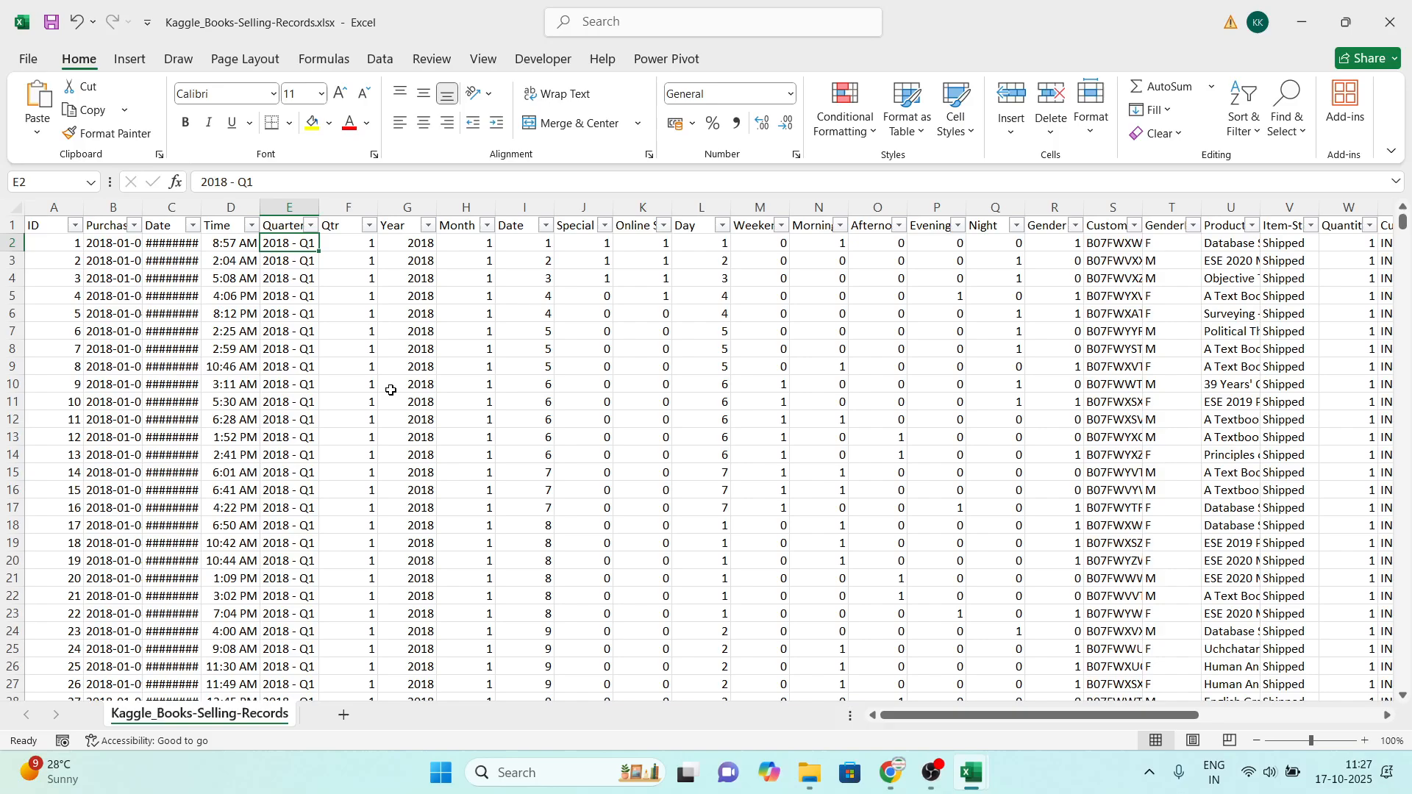
key(Right)
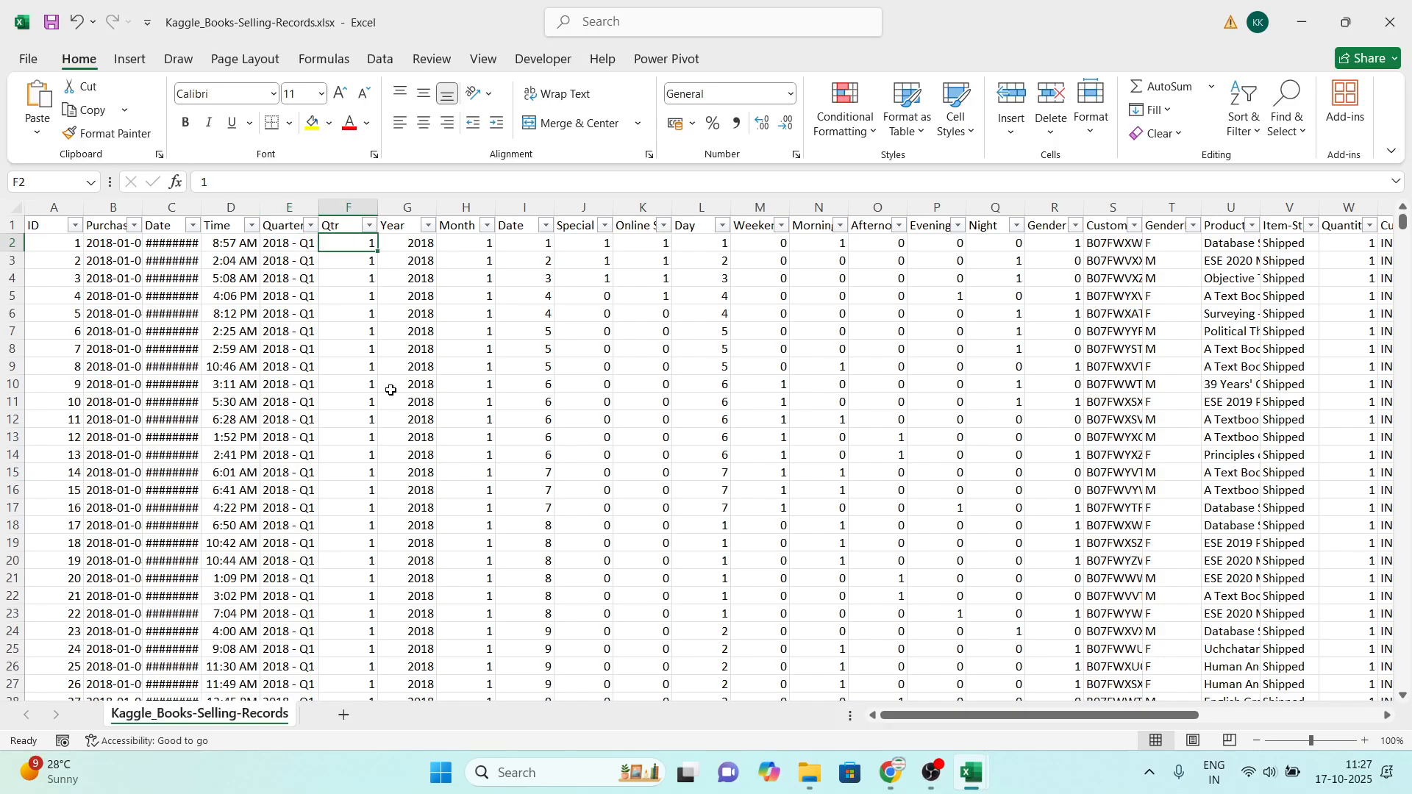
key(Left)
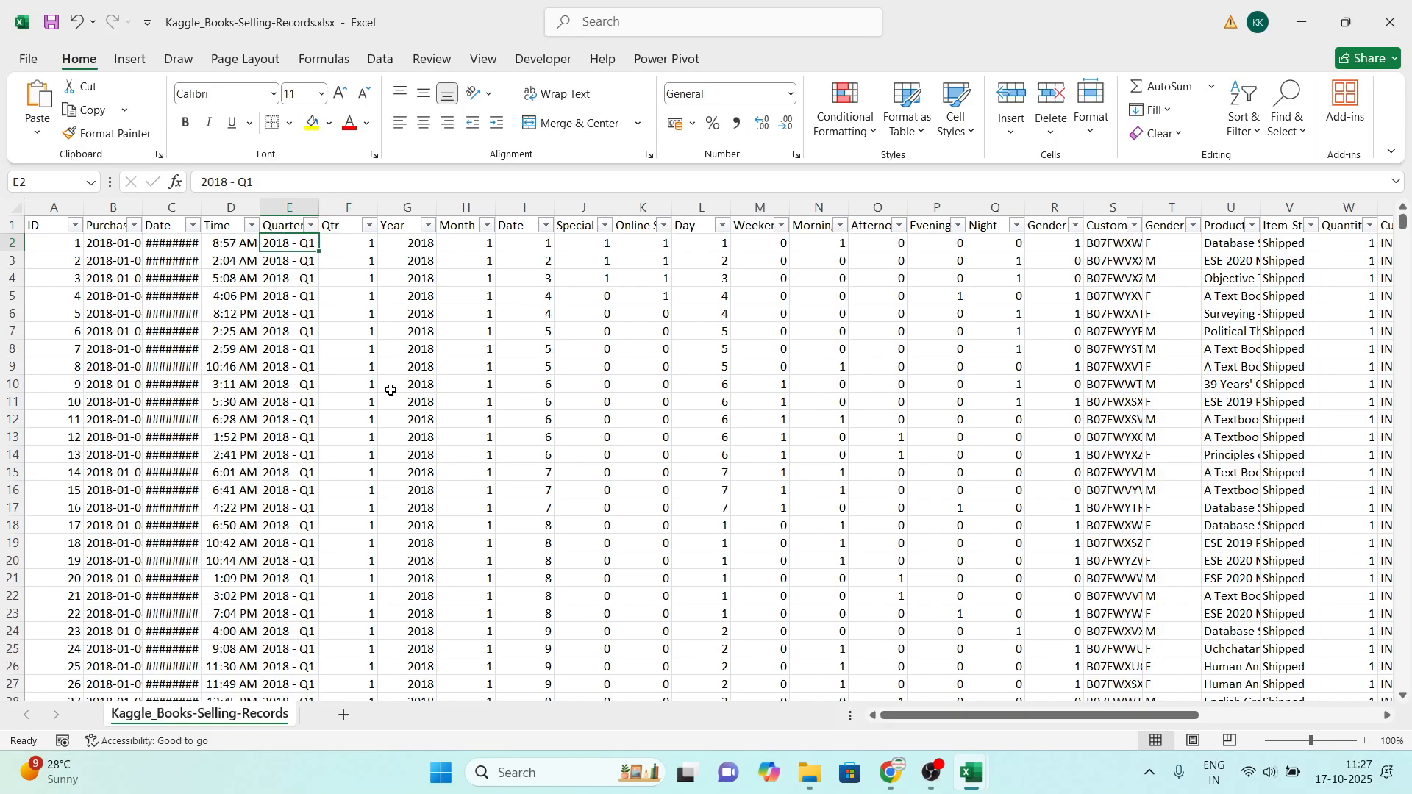
key(Right)
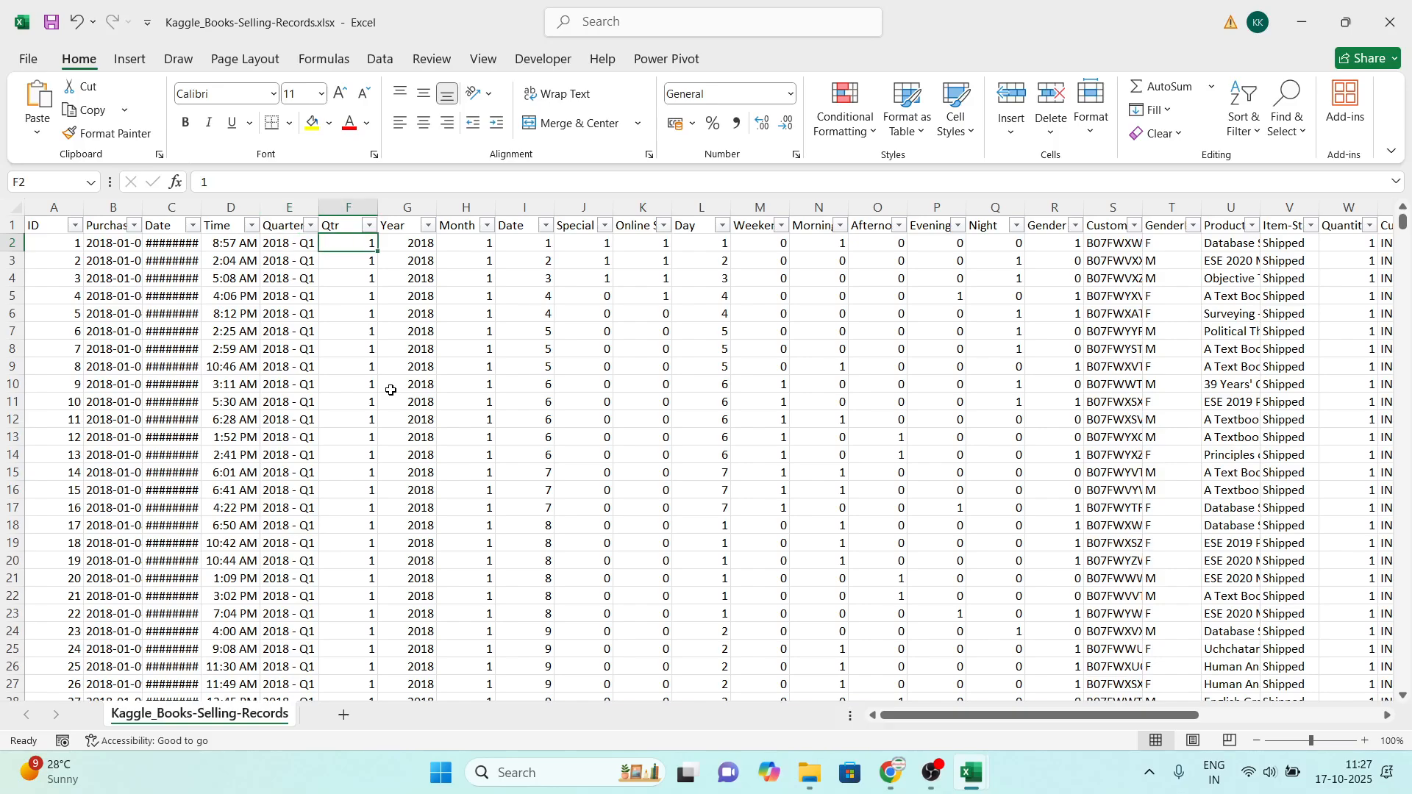
Step: Compare the first-row Qtr and Quarter entries with the Date and Purchase-date entries, returning to E2
key(Left)
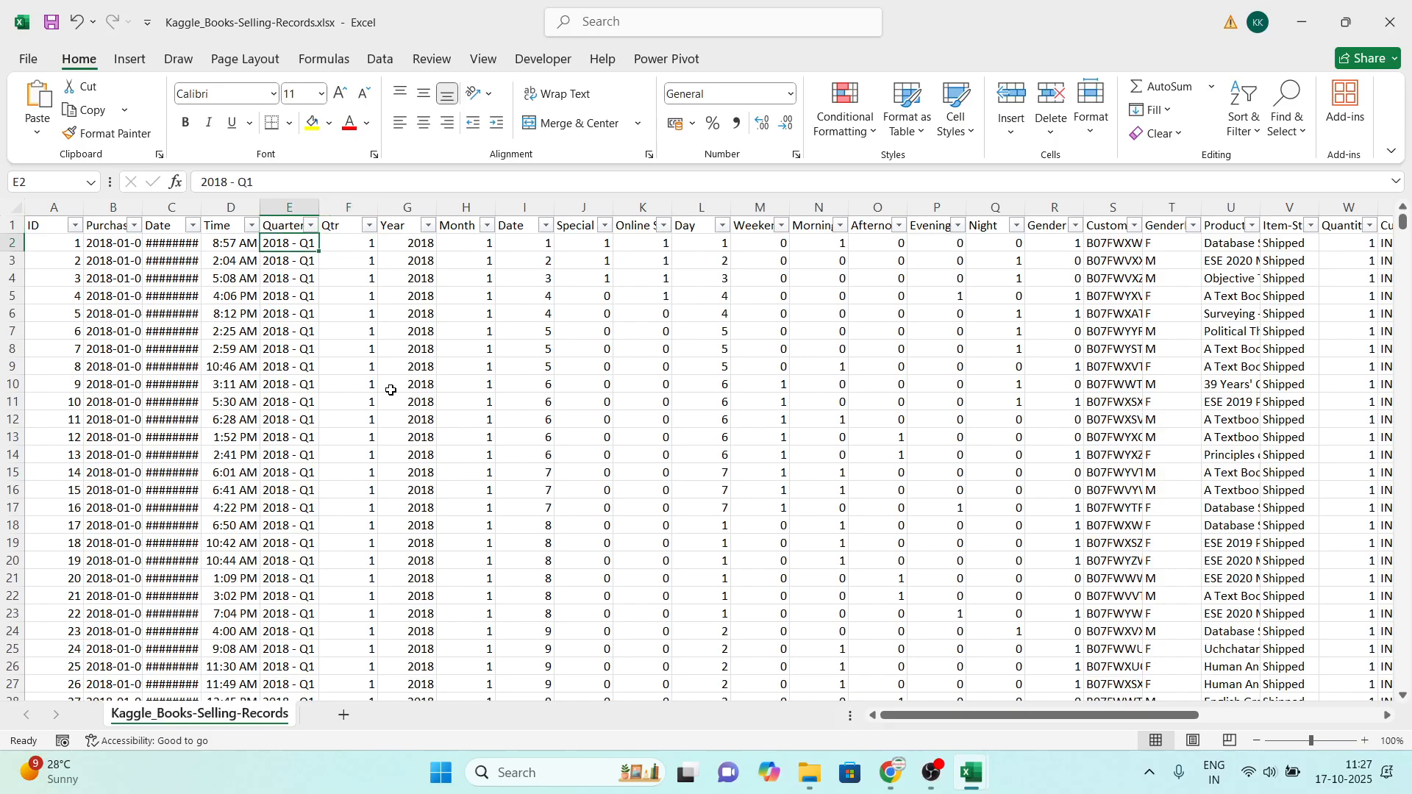
key(Left)
key(Left)
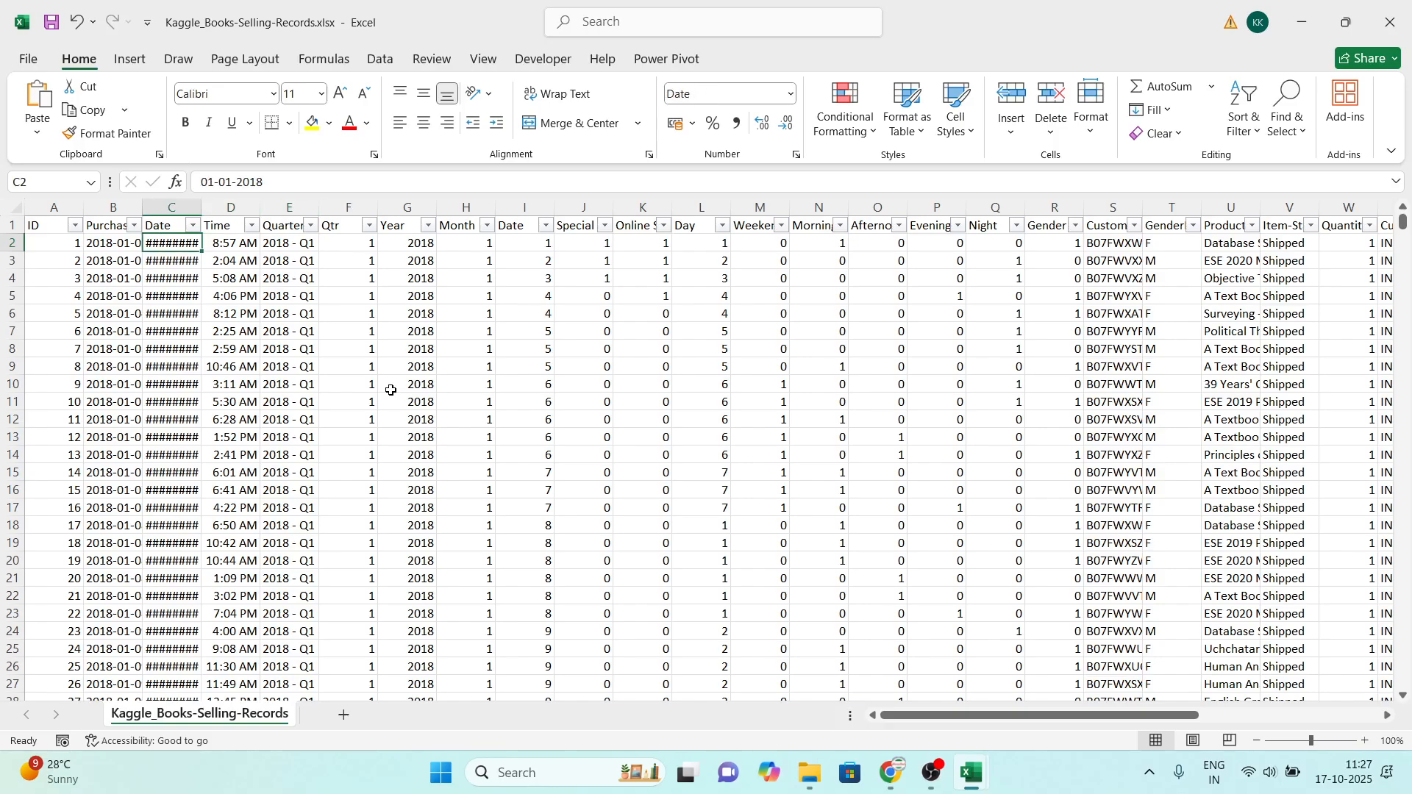
key(Left)
key(Right)
key(Right)
key(Right)
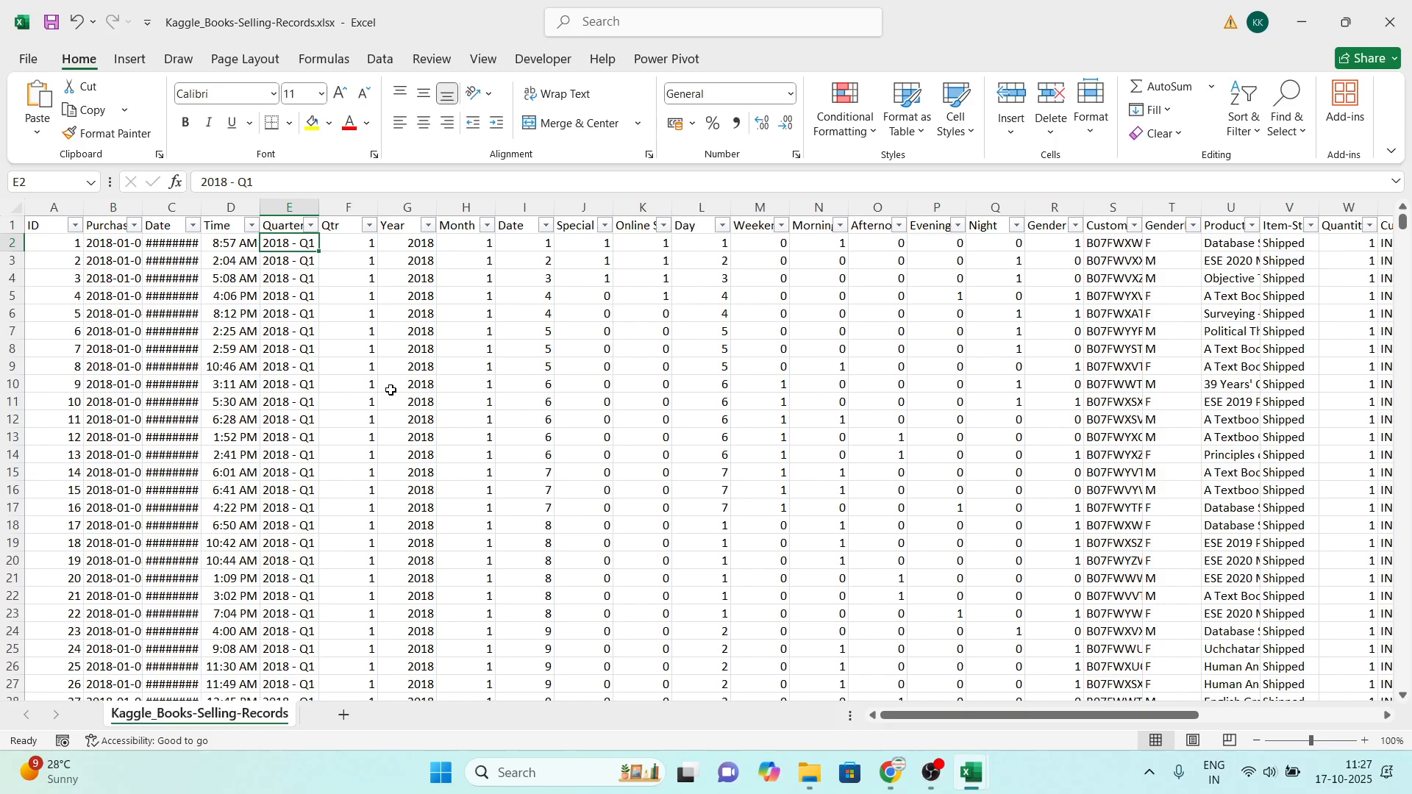
Step: Check the Quarter, Qtr and Year headers and the first Year and Qtr entries
key(Up)
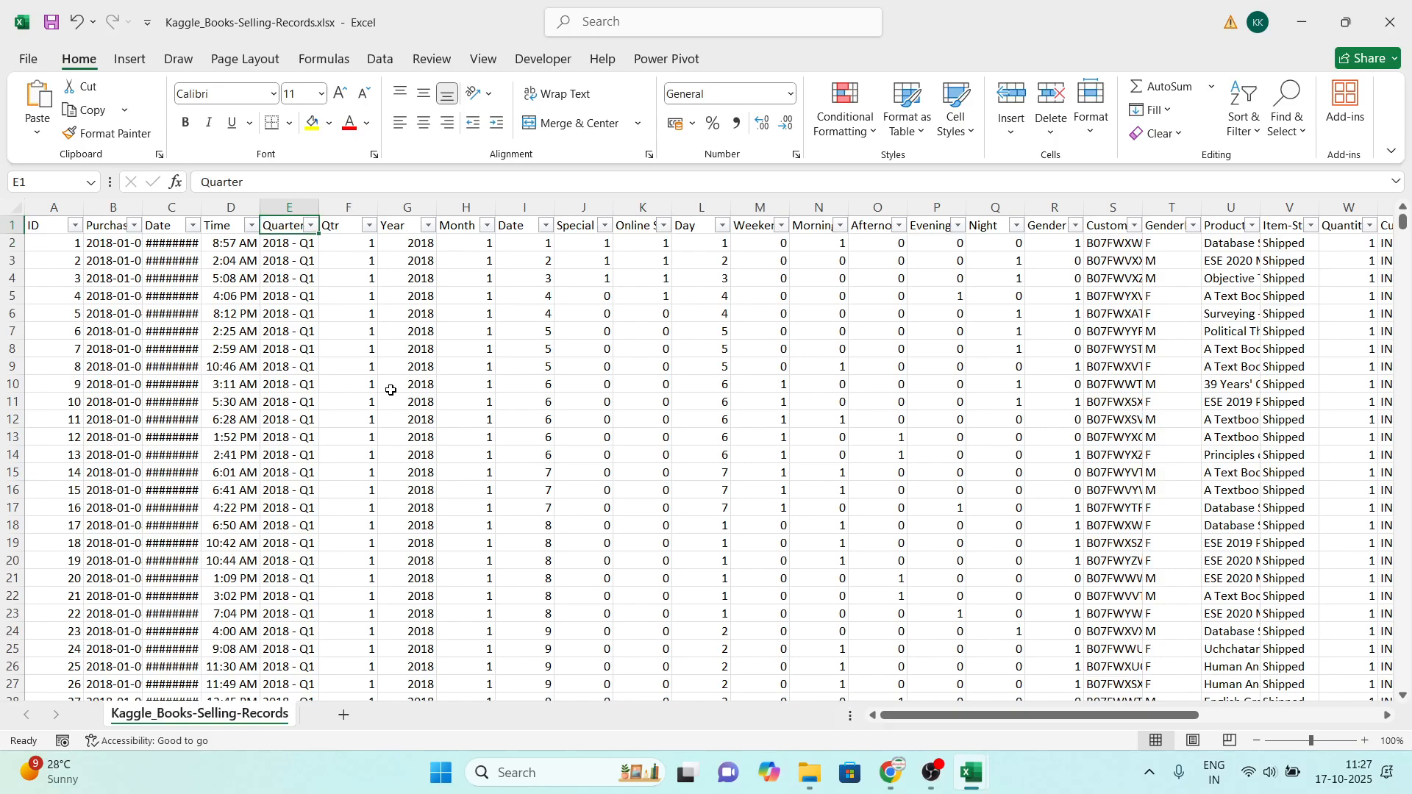
key(Right)
key(Right)
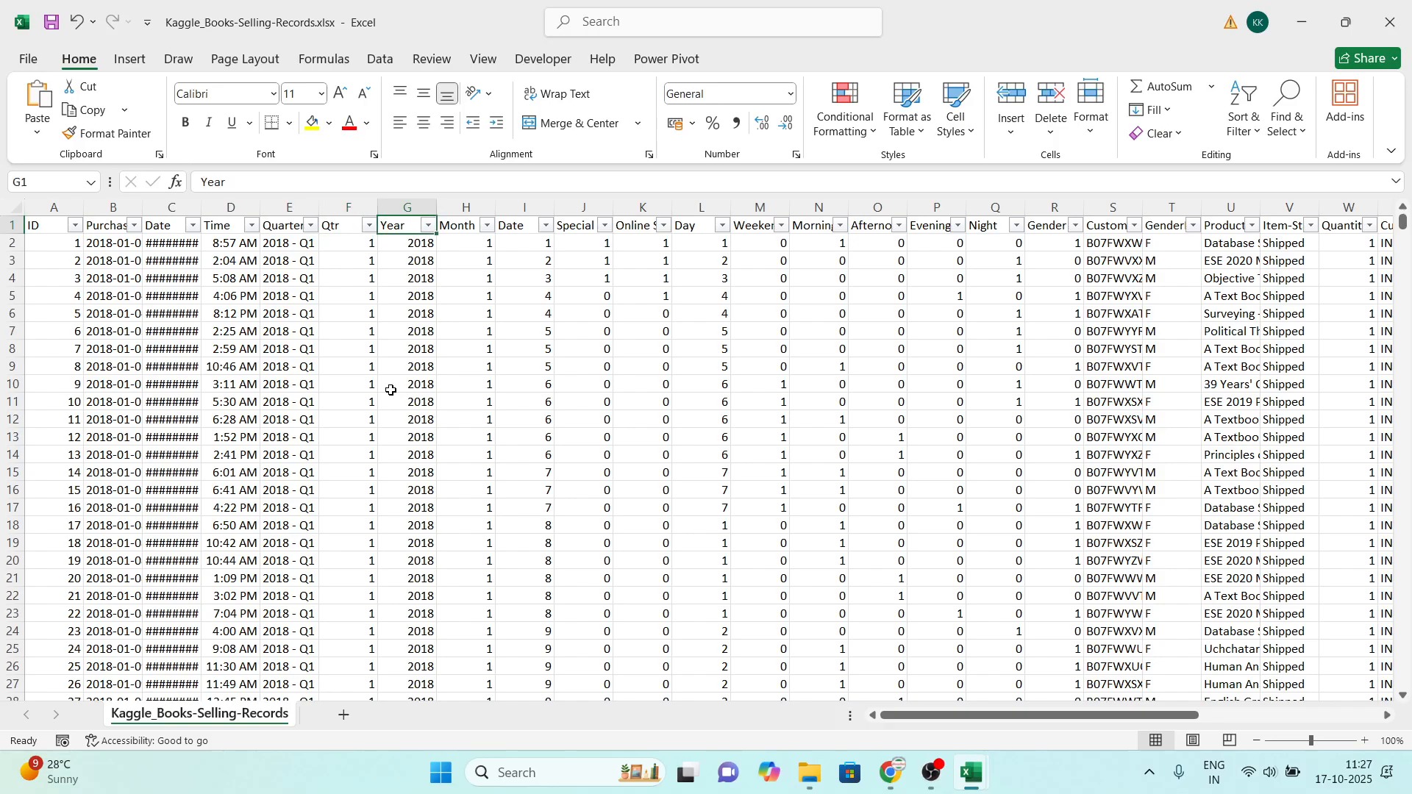
key(Down)
key(Left)
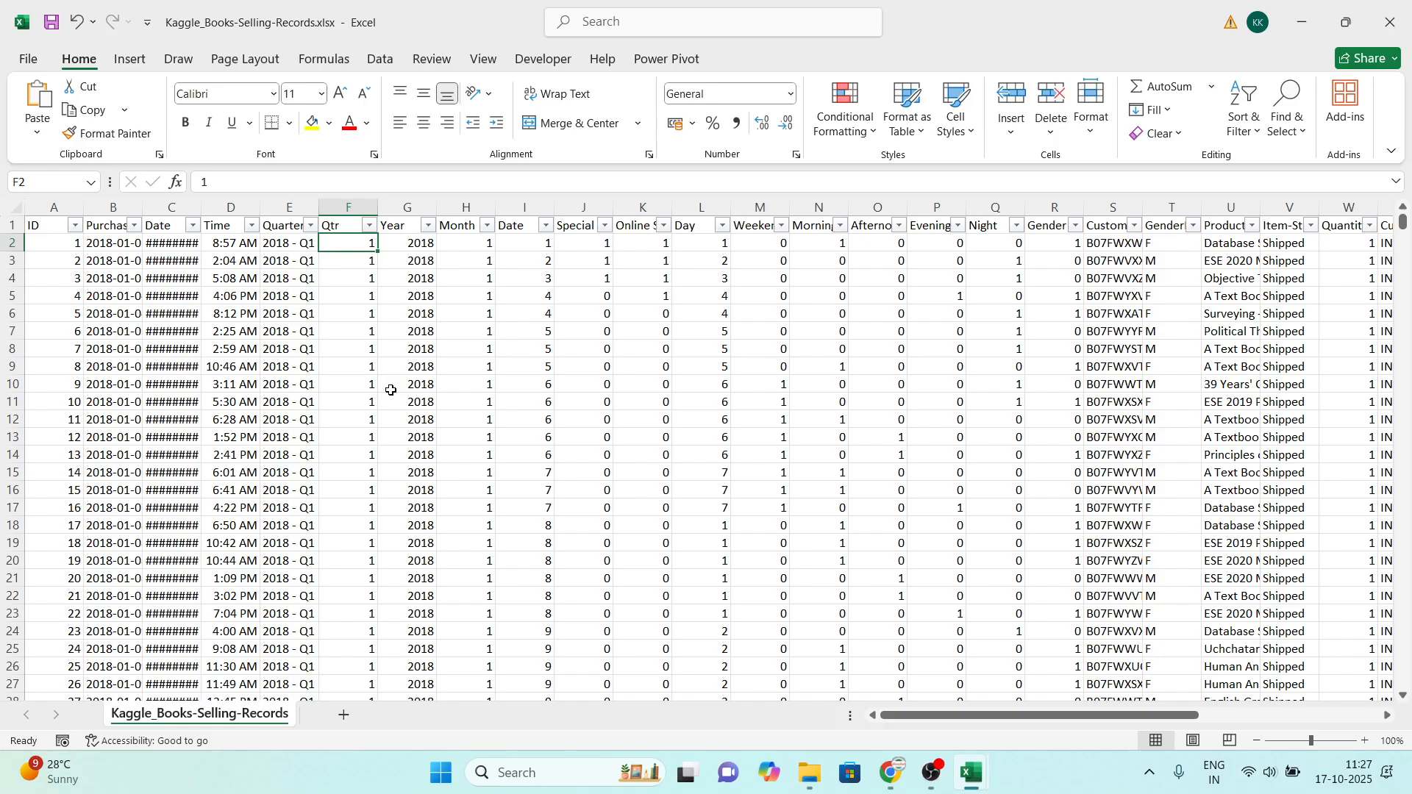
Step: Review the headers from Month through Online Sale Offers and return to the Special Day header
key(Right)
key(Right)
key(Up)
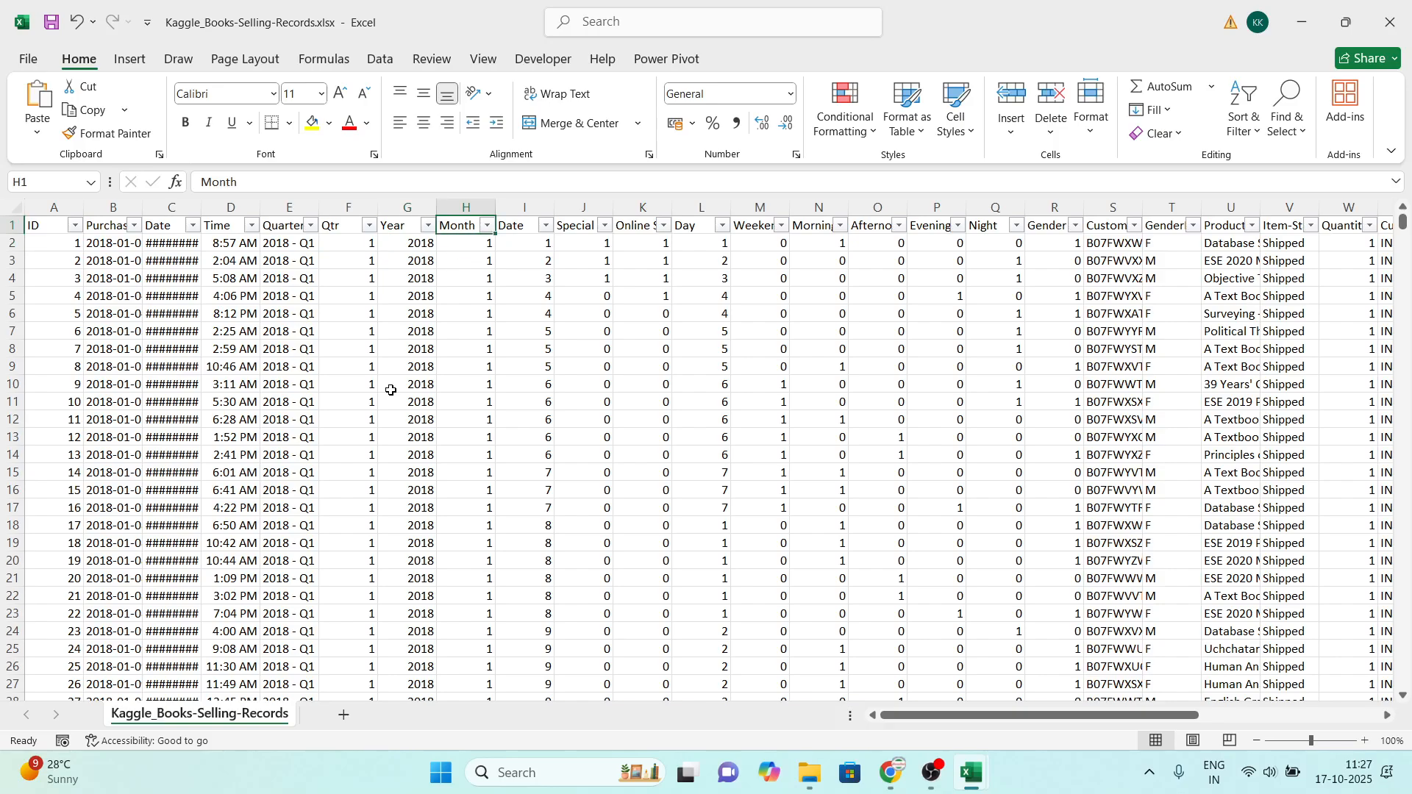
key(Right)
key(Right)
key(Right)
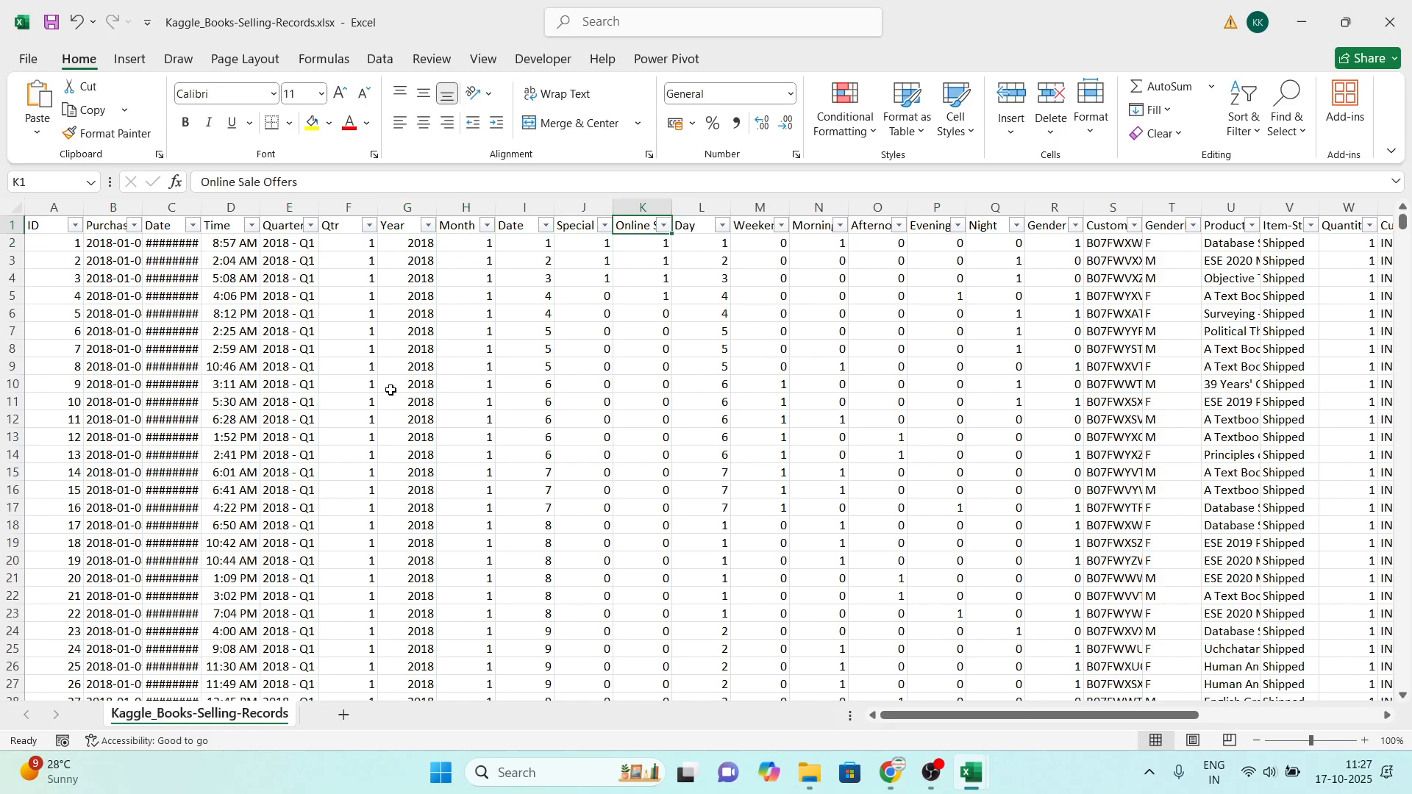
key(Left)
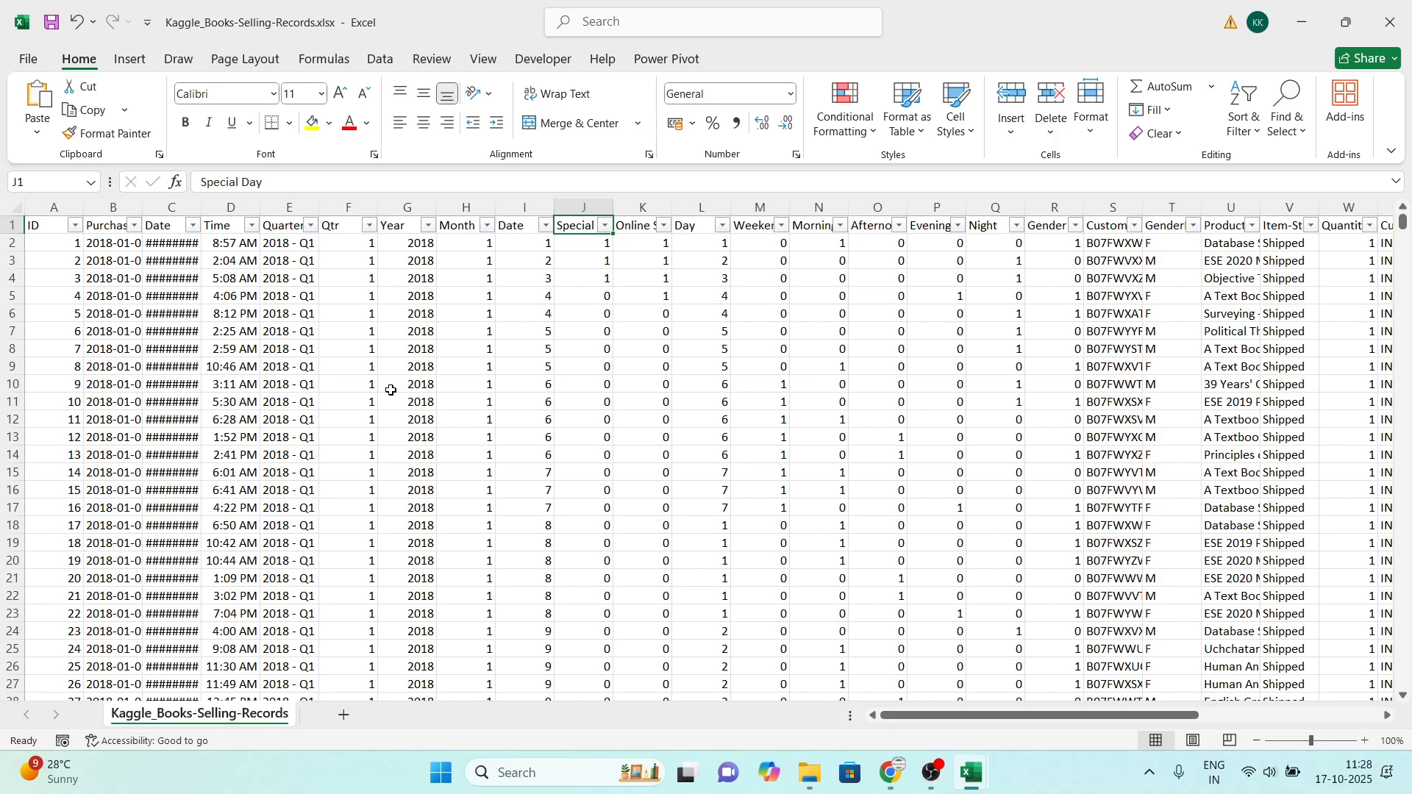
Step: Examine the Special Day entries from the header down to row 5
key(Down)
key(Down)
key(Down)
key(Down)
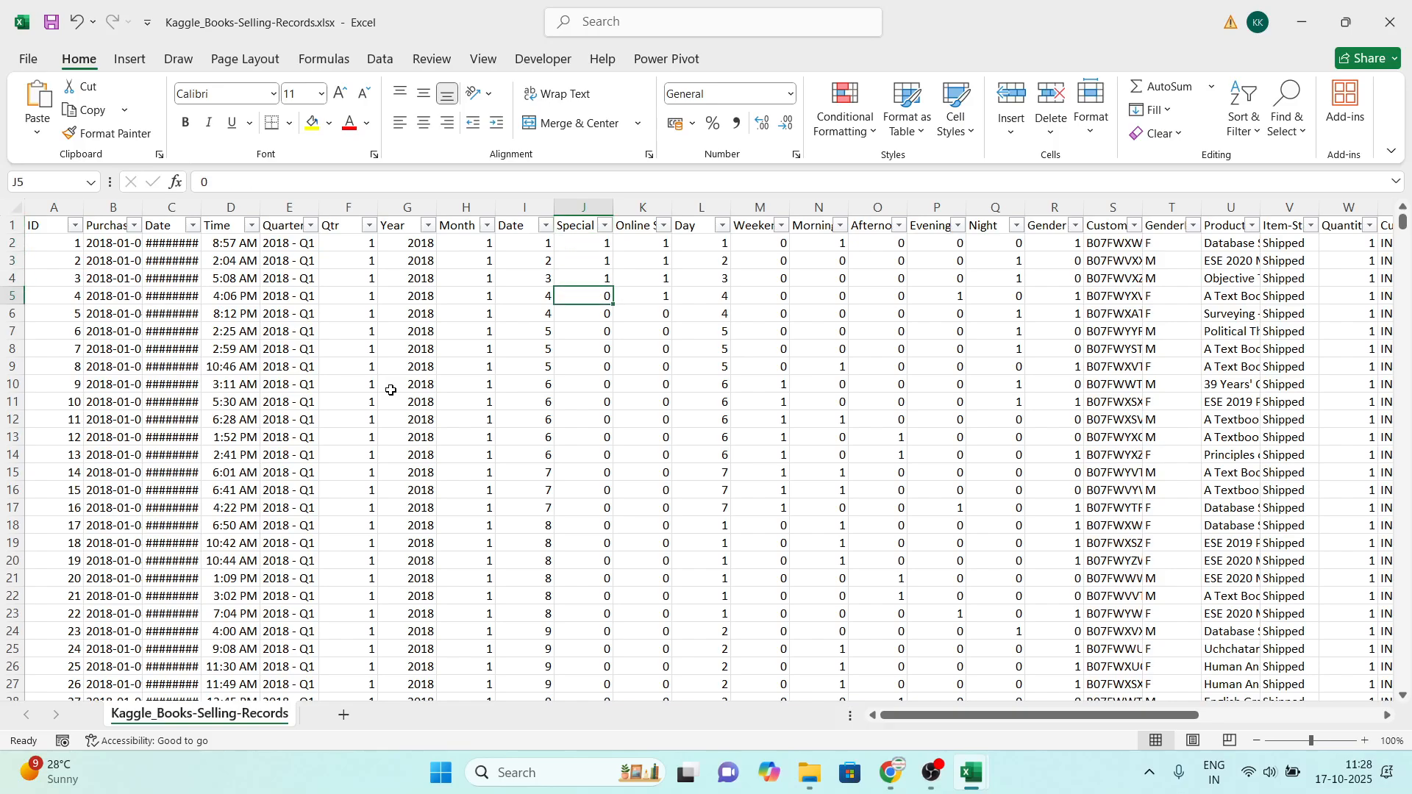
key(Up)
key(Up)
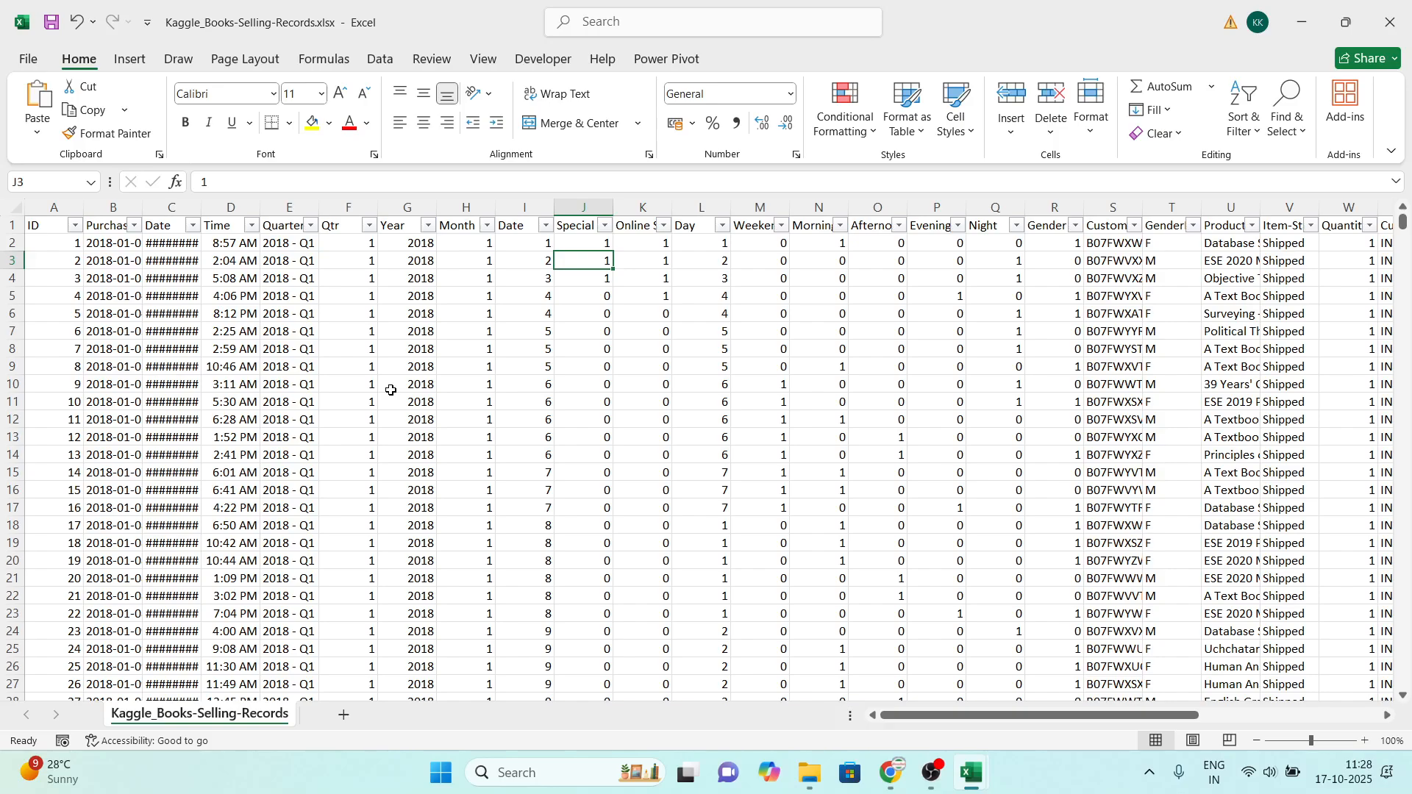
key(Up)
key(Up)
key(Down)
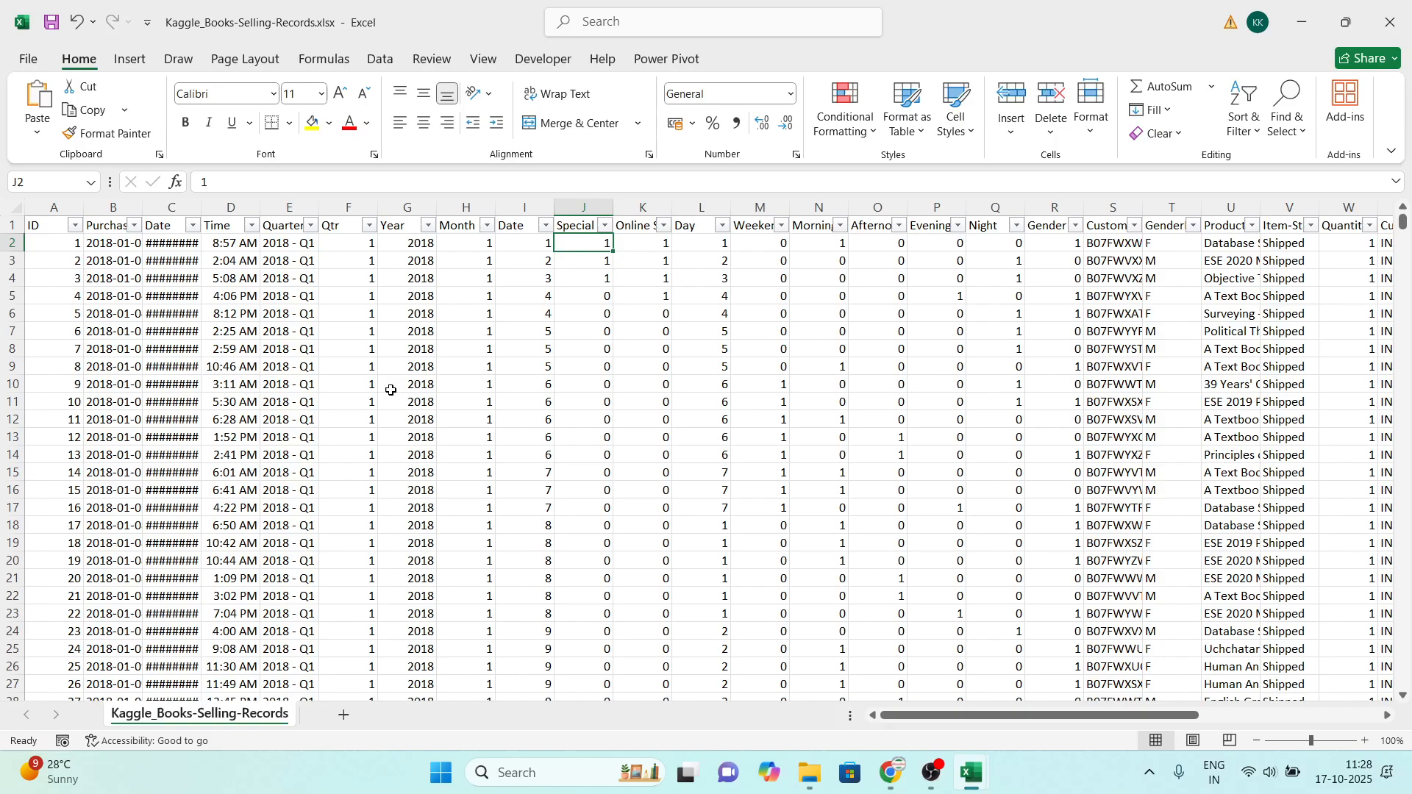
Step: Examine the first entries of the Online Sale Offers column below its header
key(Right)
key(Up)
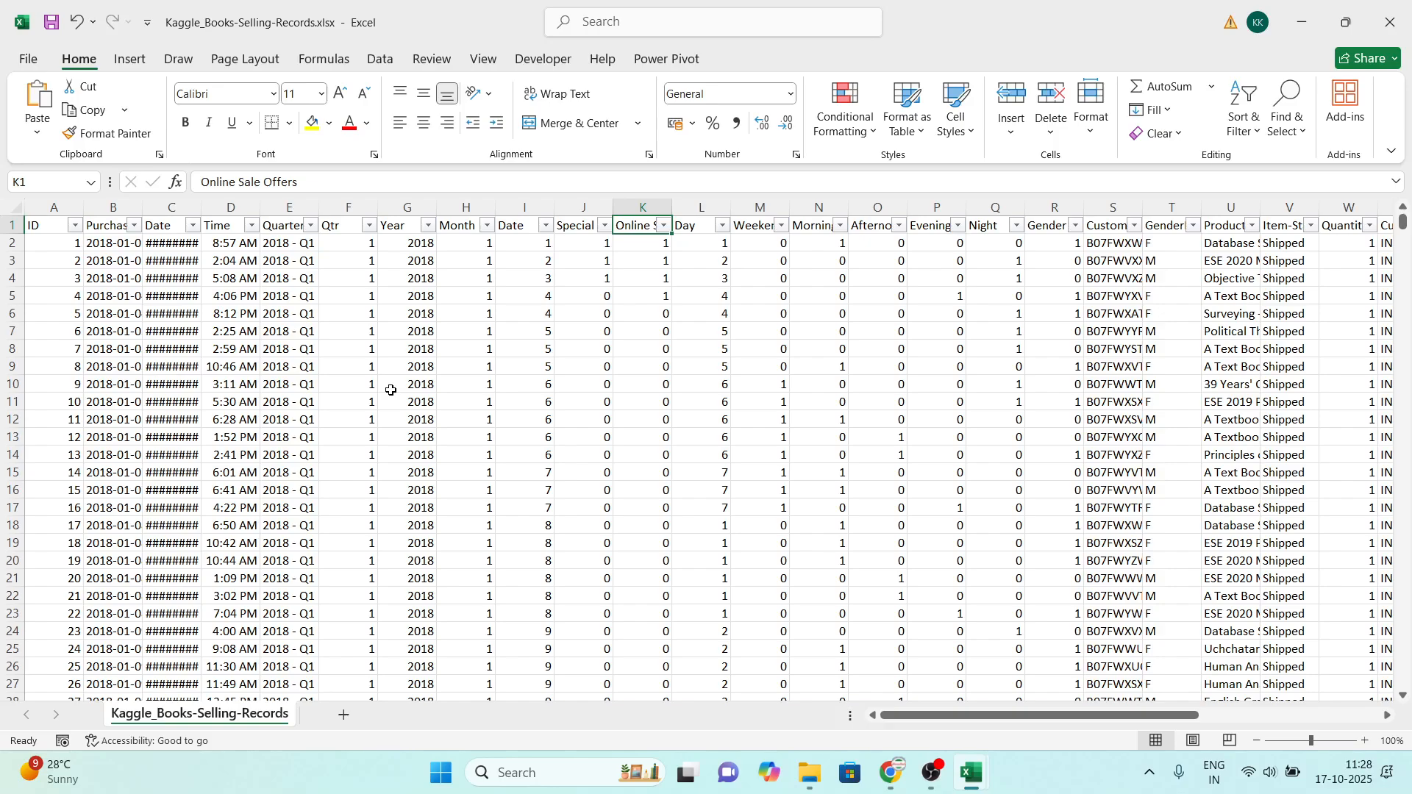
key(Down)
key(Down)
key(Down)
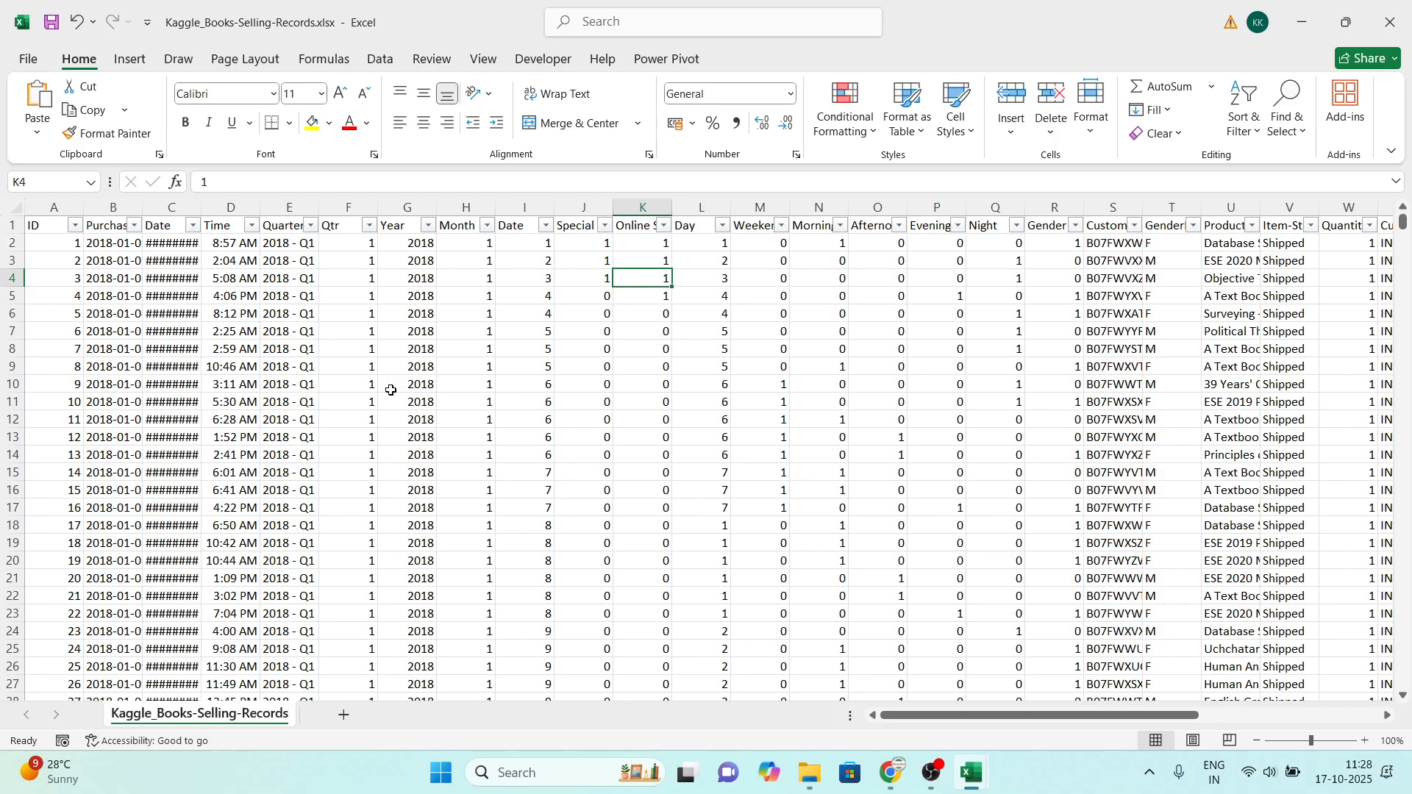
key(Up)
key(Down)
key(Down)
key(Down)
key(Up)
key(Up)
key(Up)
Step: Check the Day header and examine the Weekend column from its header down to row 10
key(Right)
key(Up)
key(Up)
key(Right)
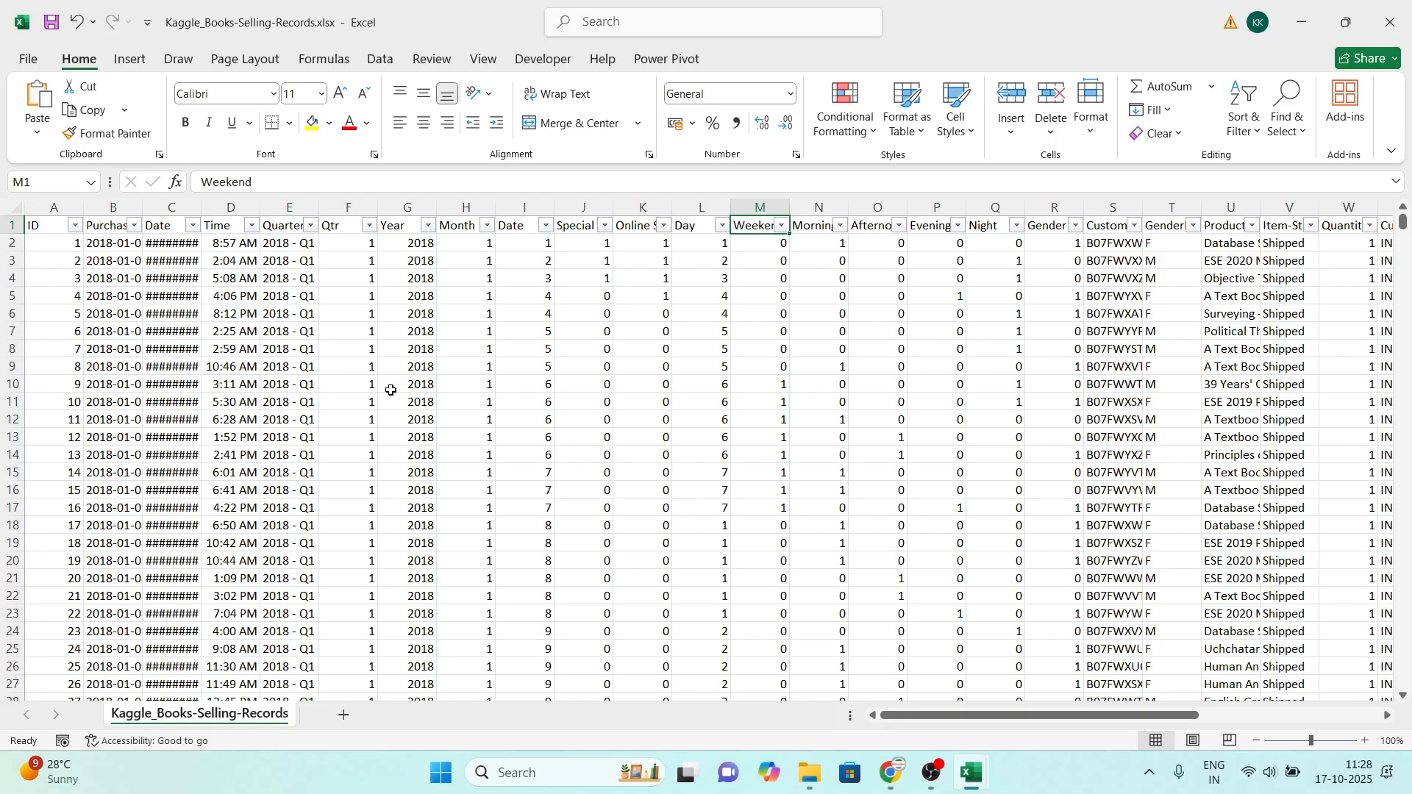
key(Down)
key(Down)
key(Down)
key(Down)
key(Down)
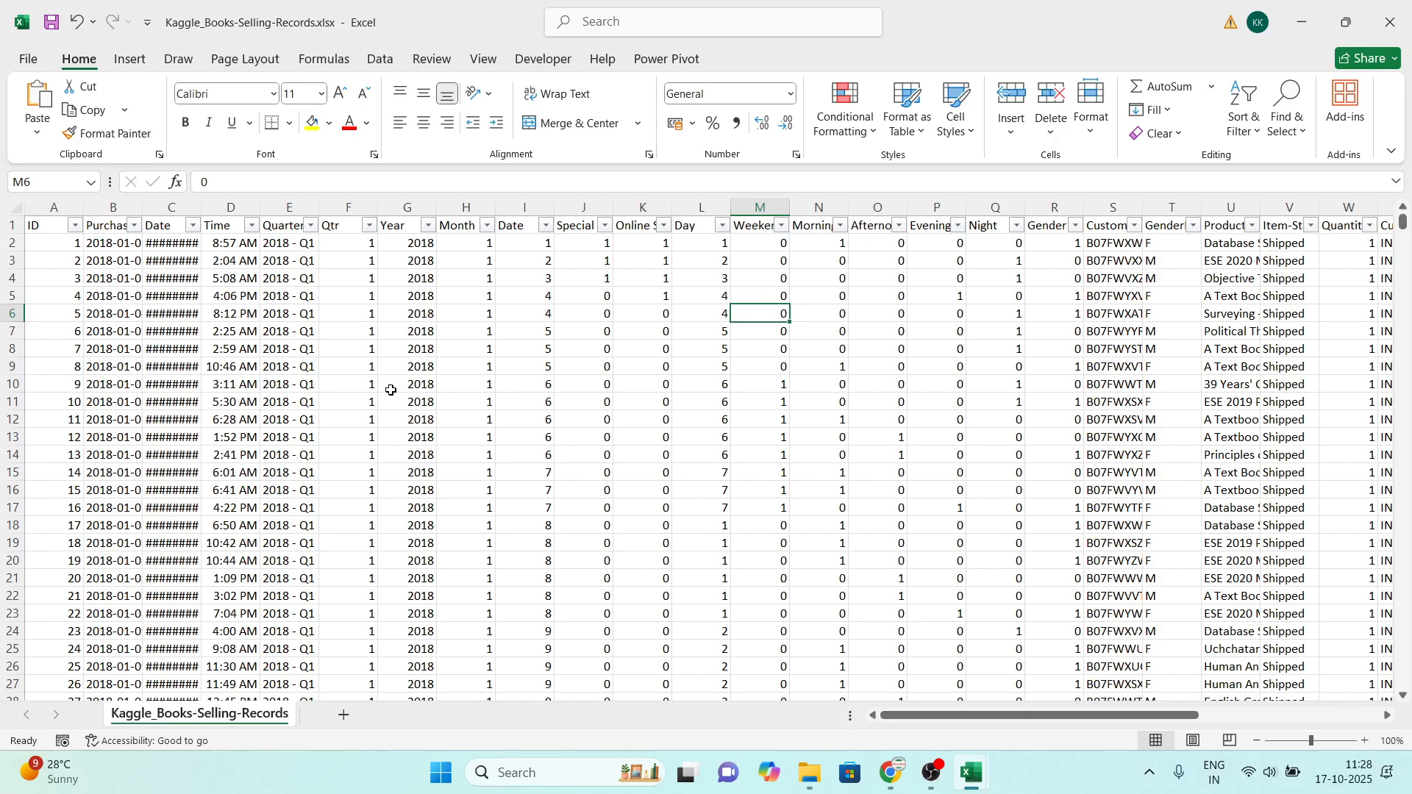
key(Down)
key(Down)
key(Down)
key(Down)
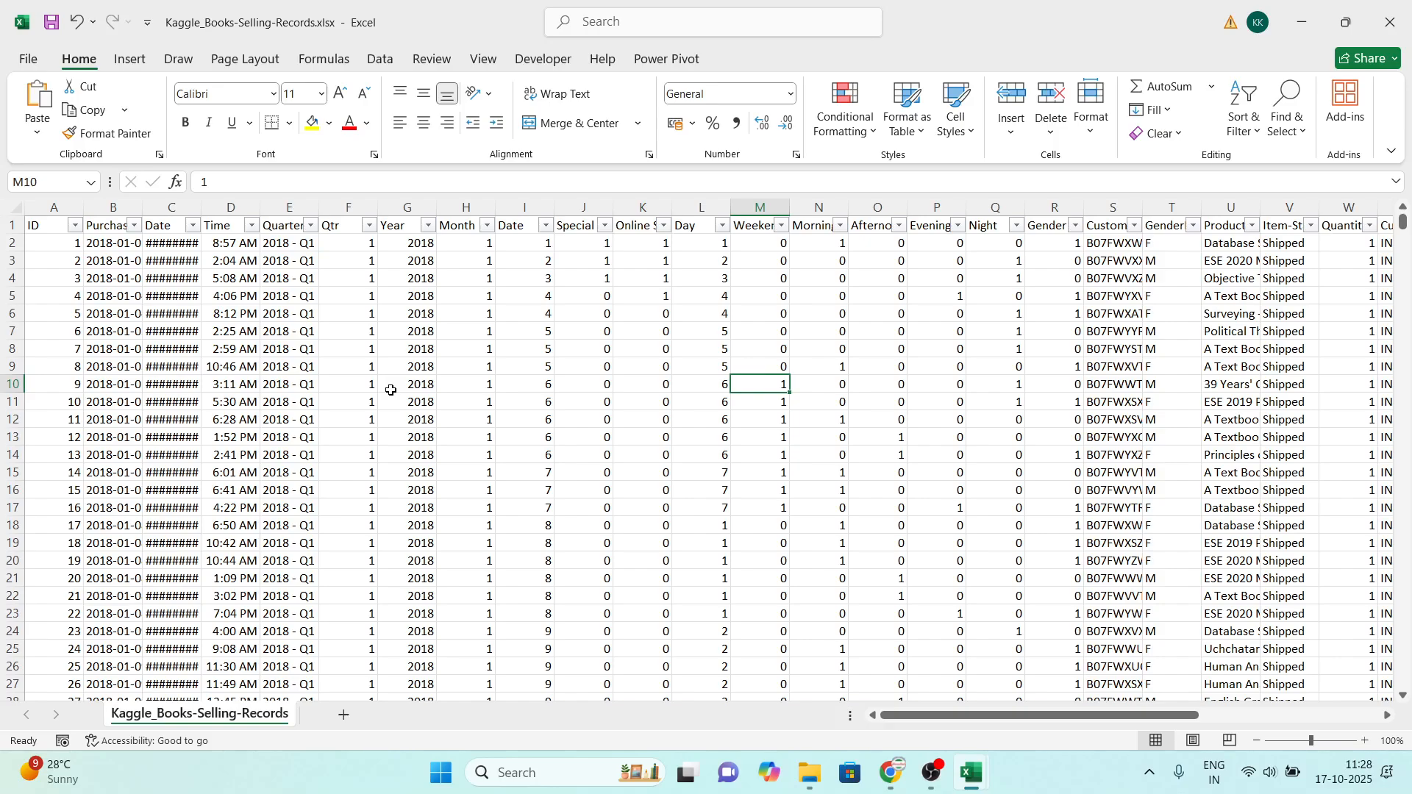
Step: Examine the Morning column's header and first entries, returning to N1
key(Right)
key(Up)
key(Up)
key(Up)
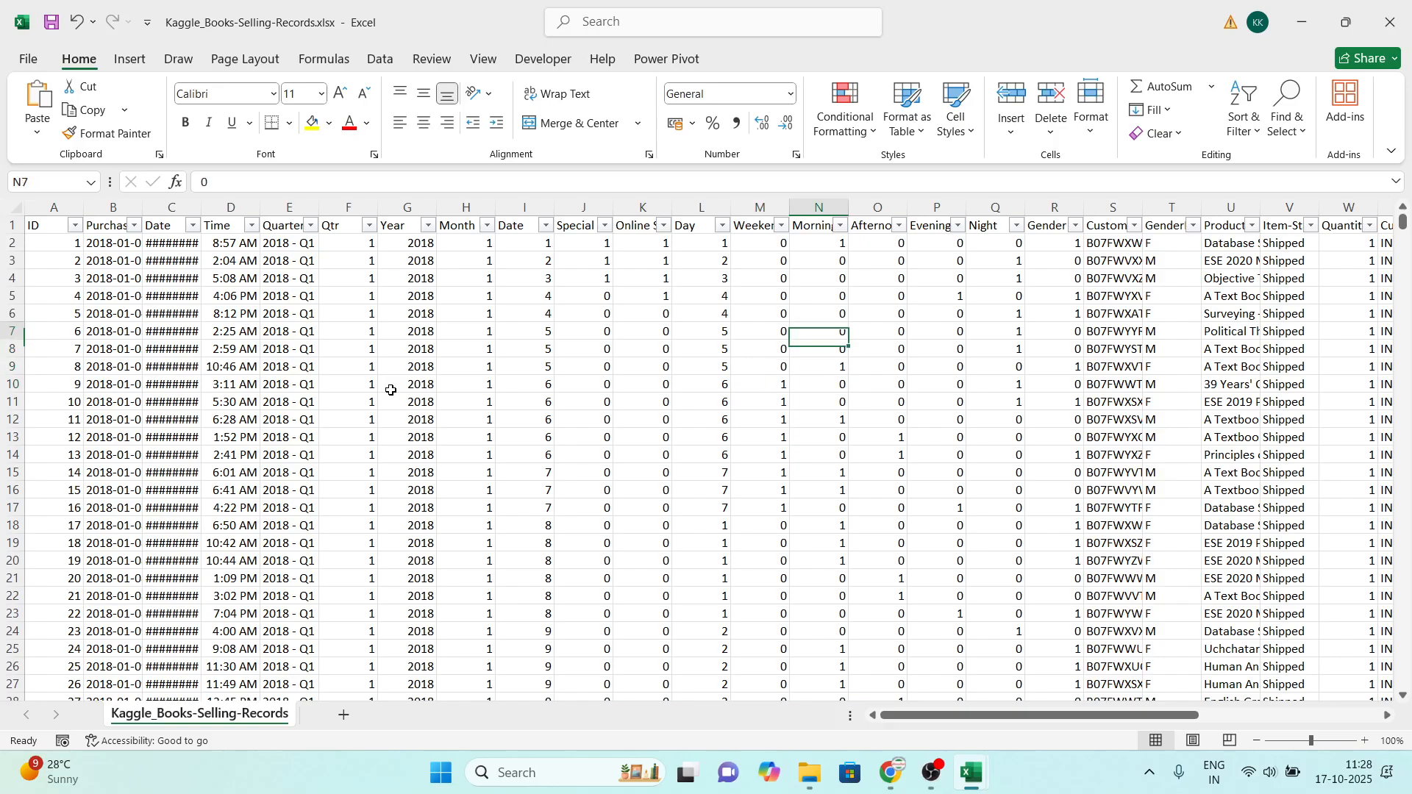
key(ctrl+Up)
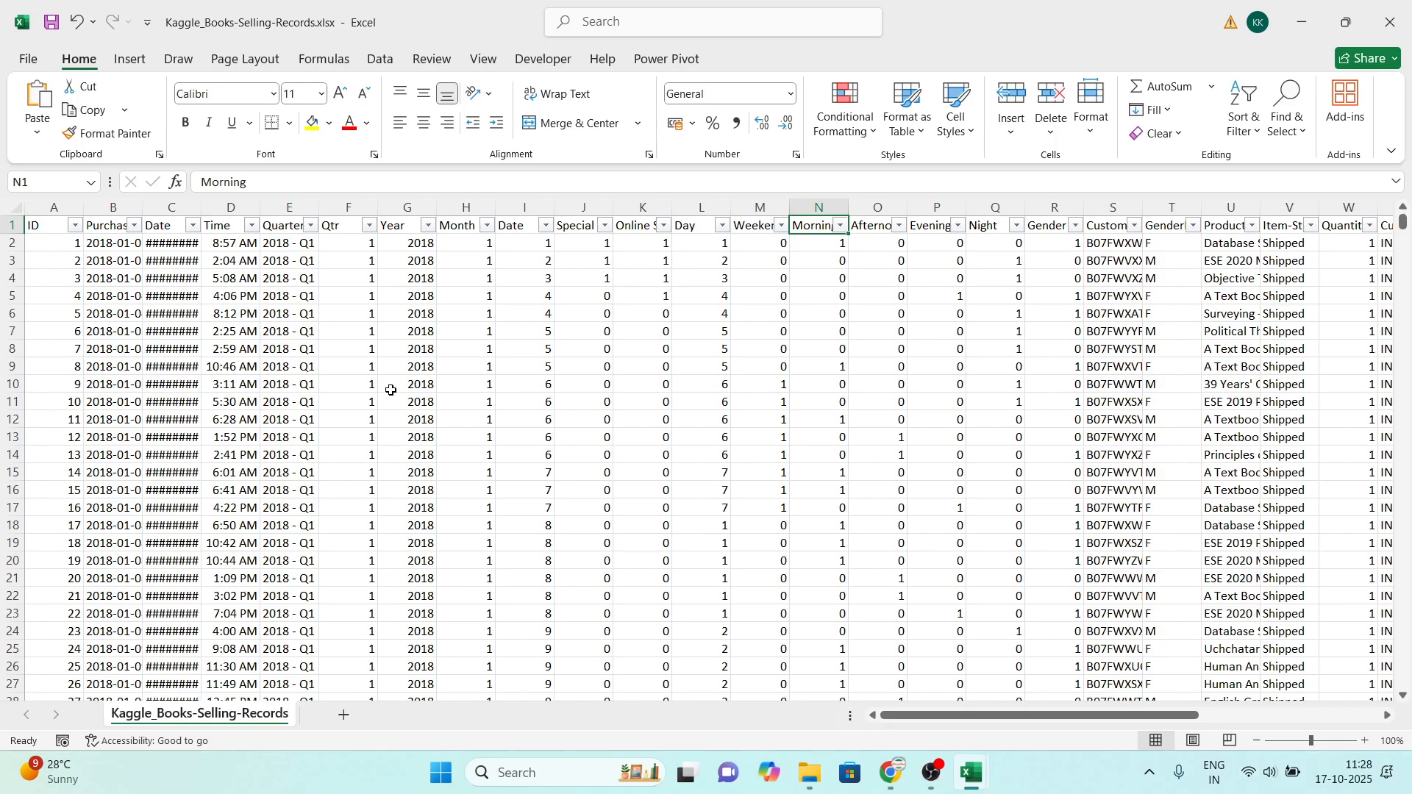
key(Down)
key(Down)
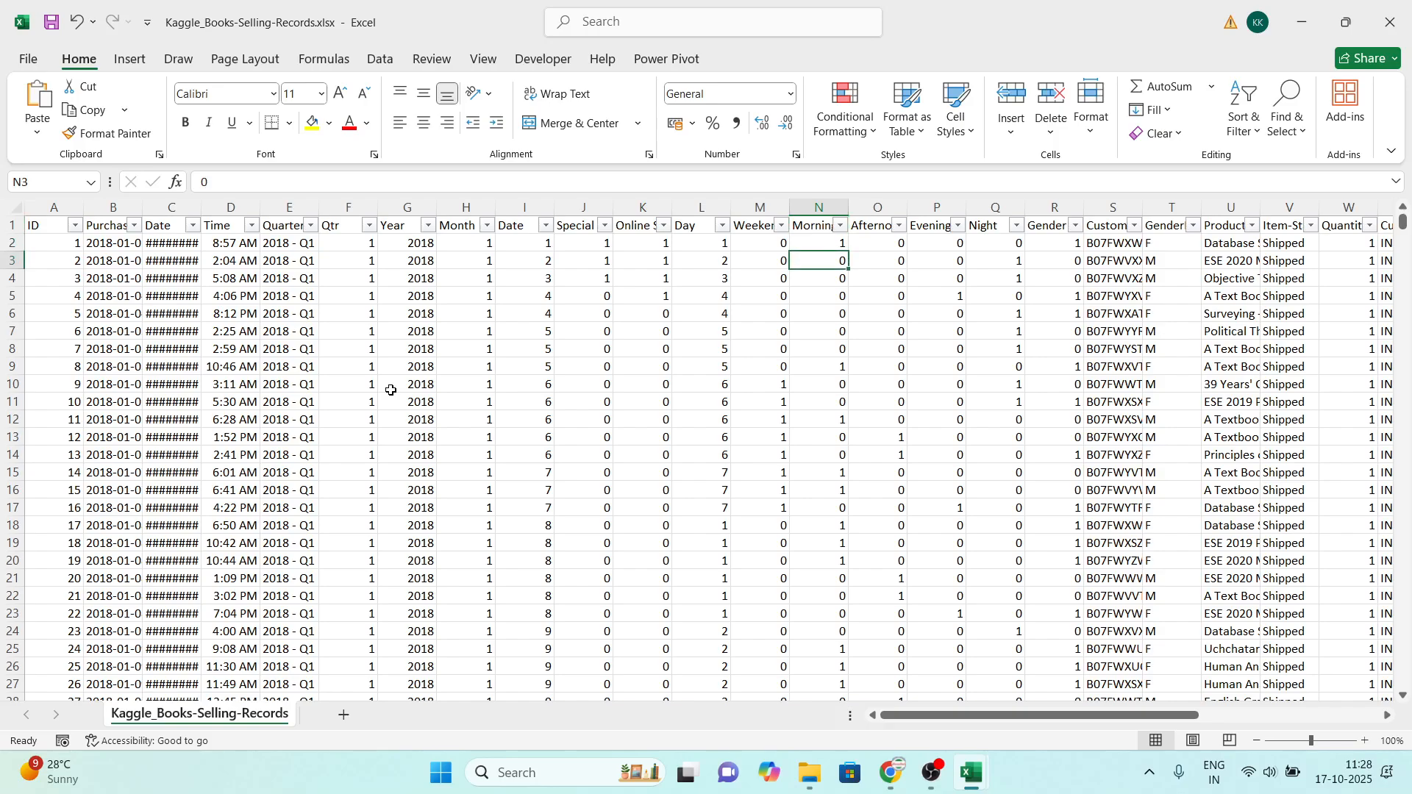
key(Up)
key(Up)
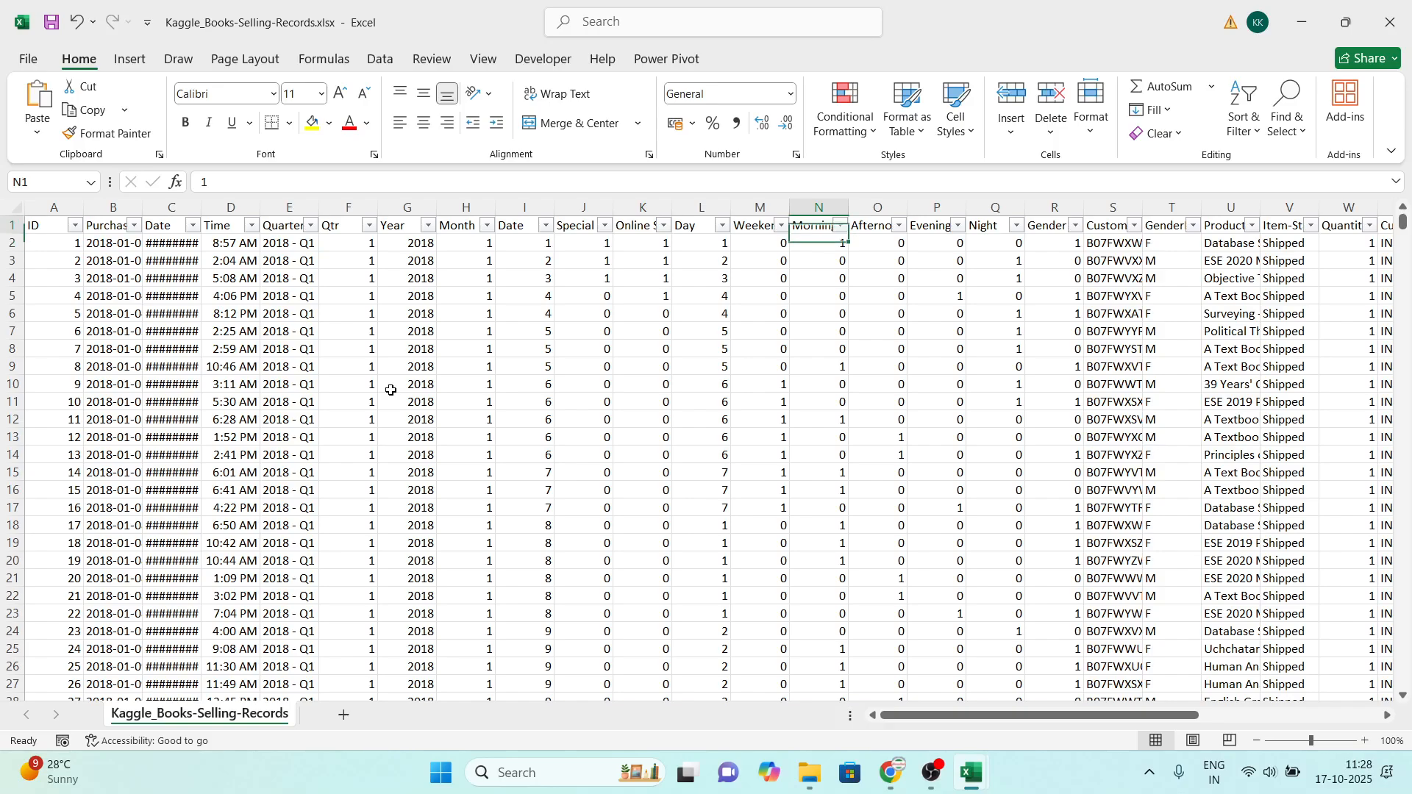
Step: Examine the Afternoon column down to row 5 and return to its header
key(Right)
key(Down)
key(Down)
key(Down)
key(Down)
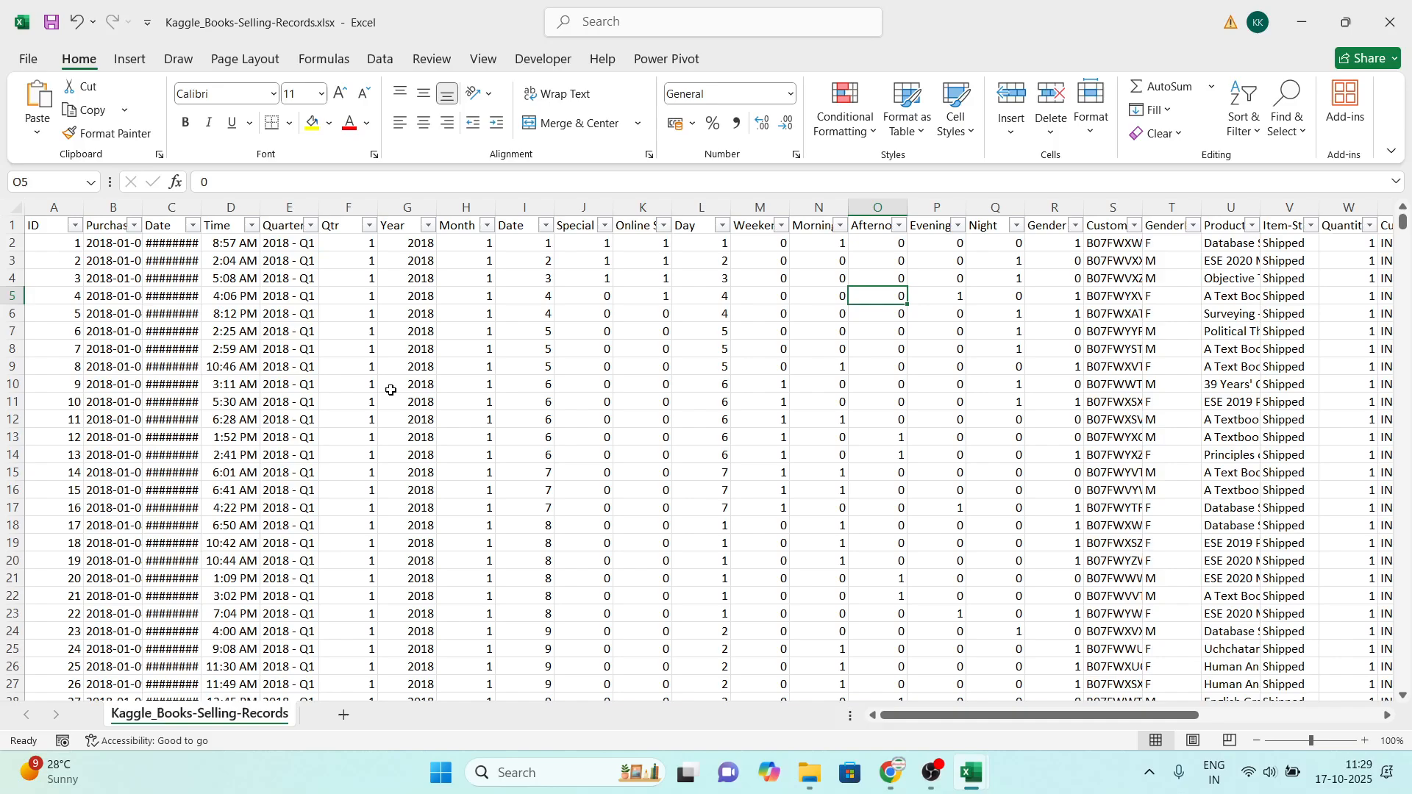
key(Up)
key(Up)
key(Up)
key(Up)
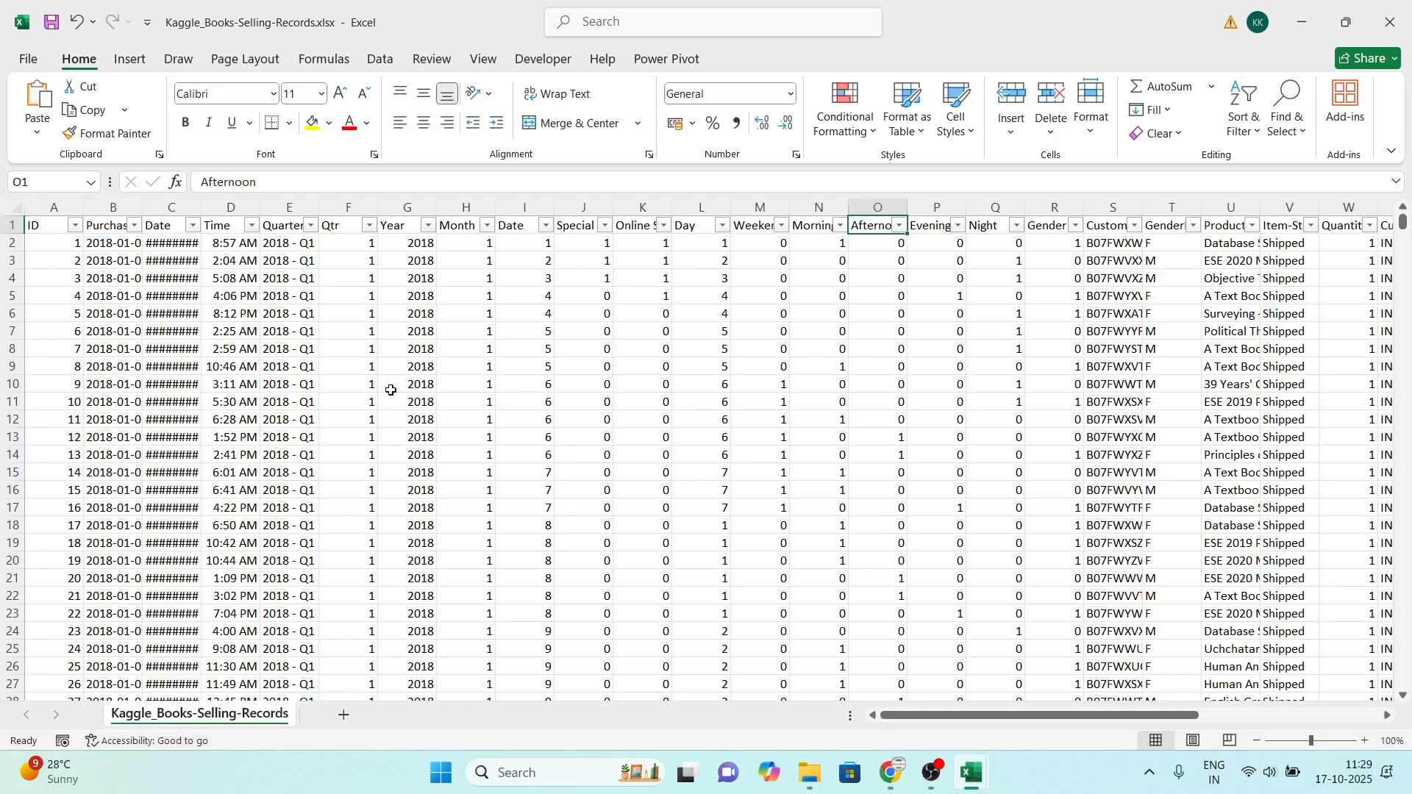
Step: Review the Evening, Night, Gender and Customer ID headers in row 1
key(Right)
key(Right)
key(Right)
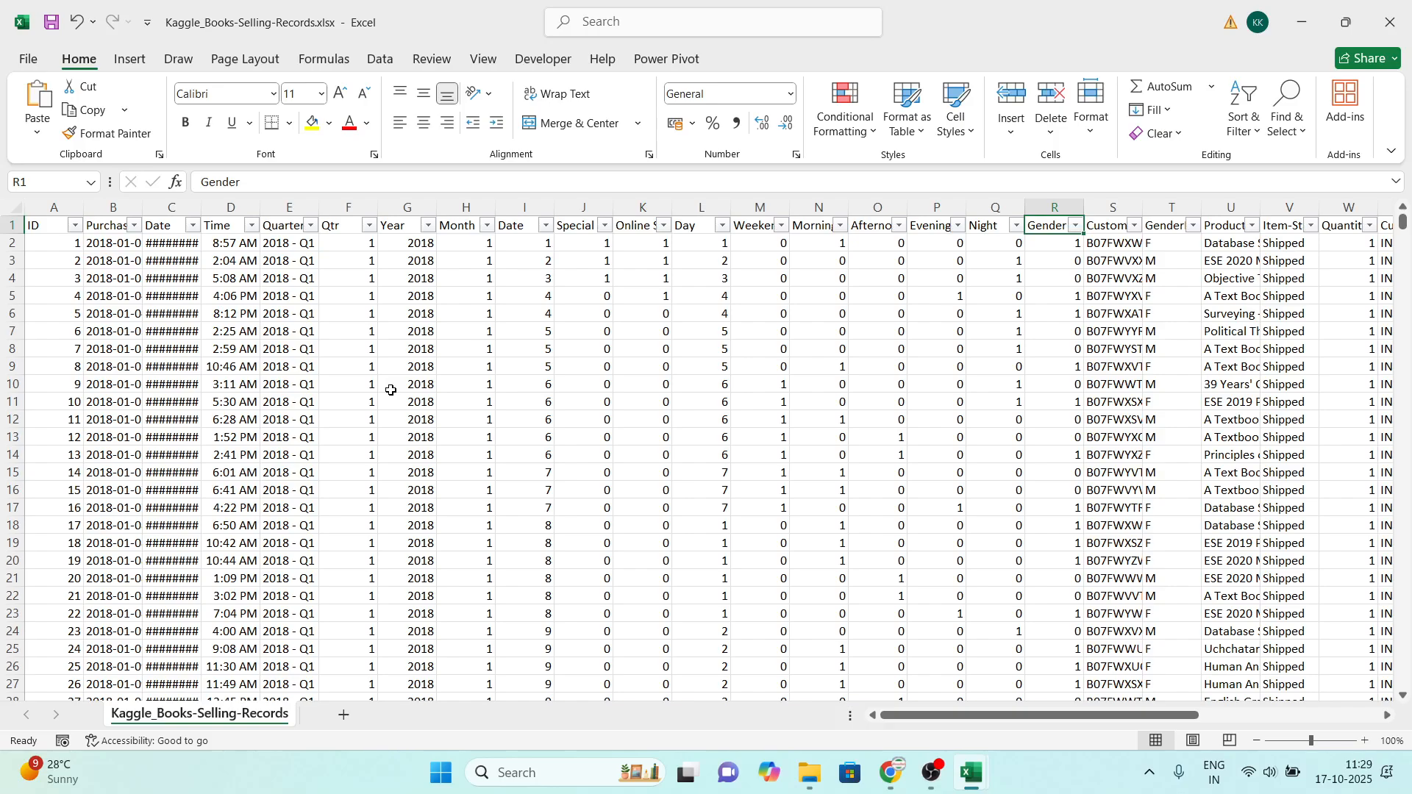
key(Right)
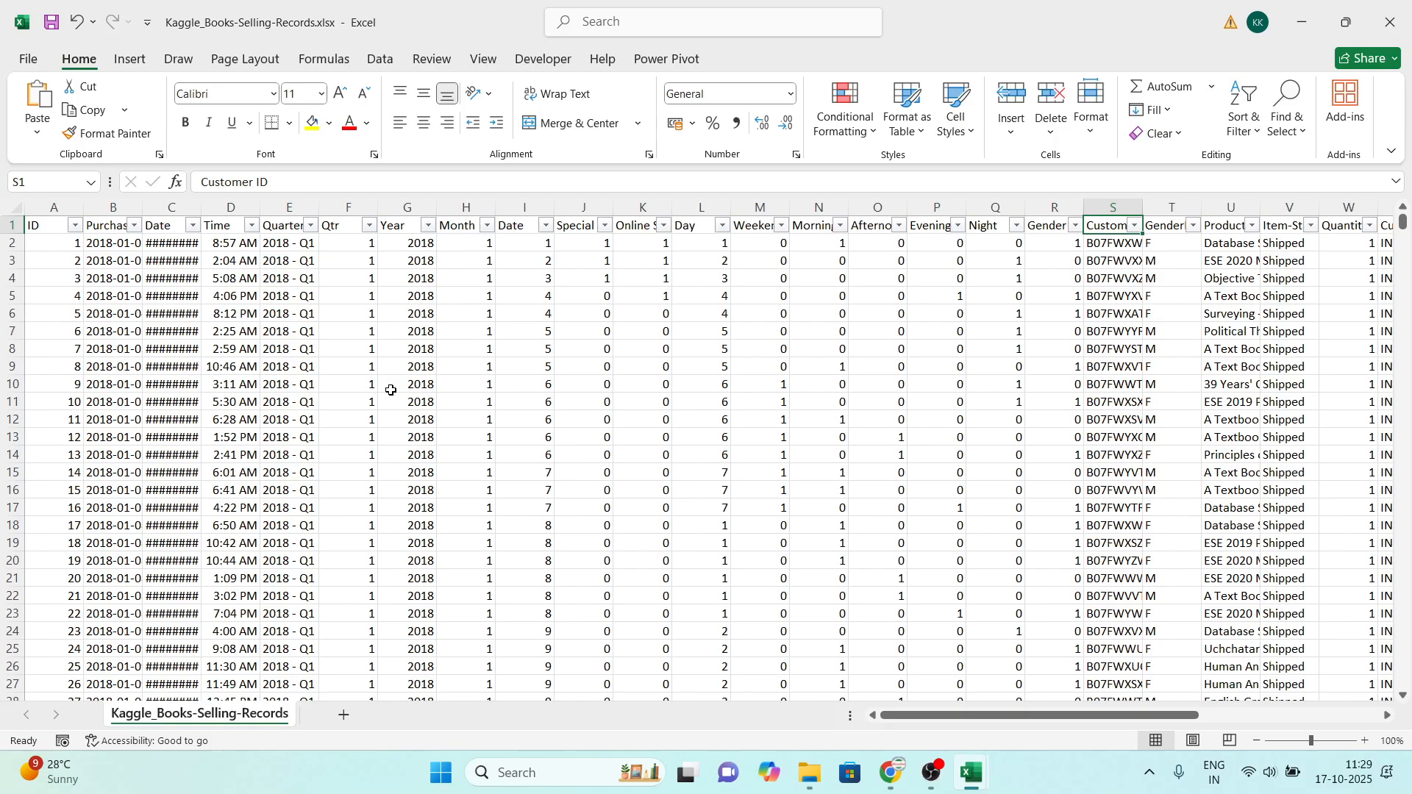
key(Left)
key(Right)
Step: Examine the first two Customer ID entries and return to the column header
key(Down)
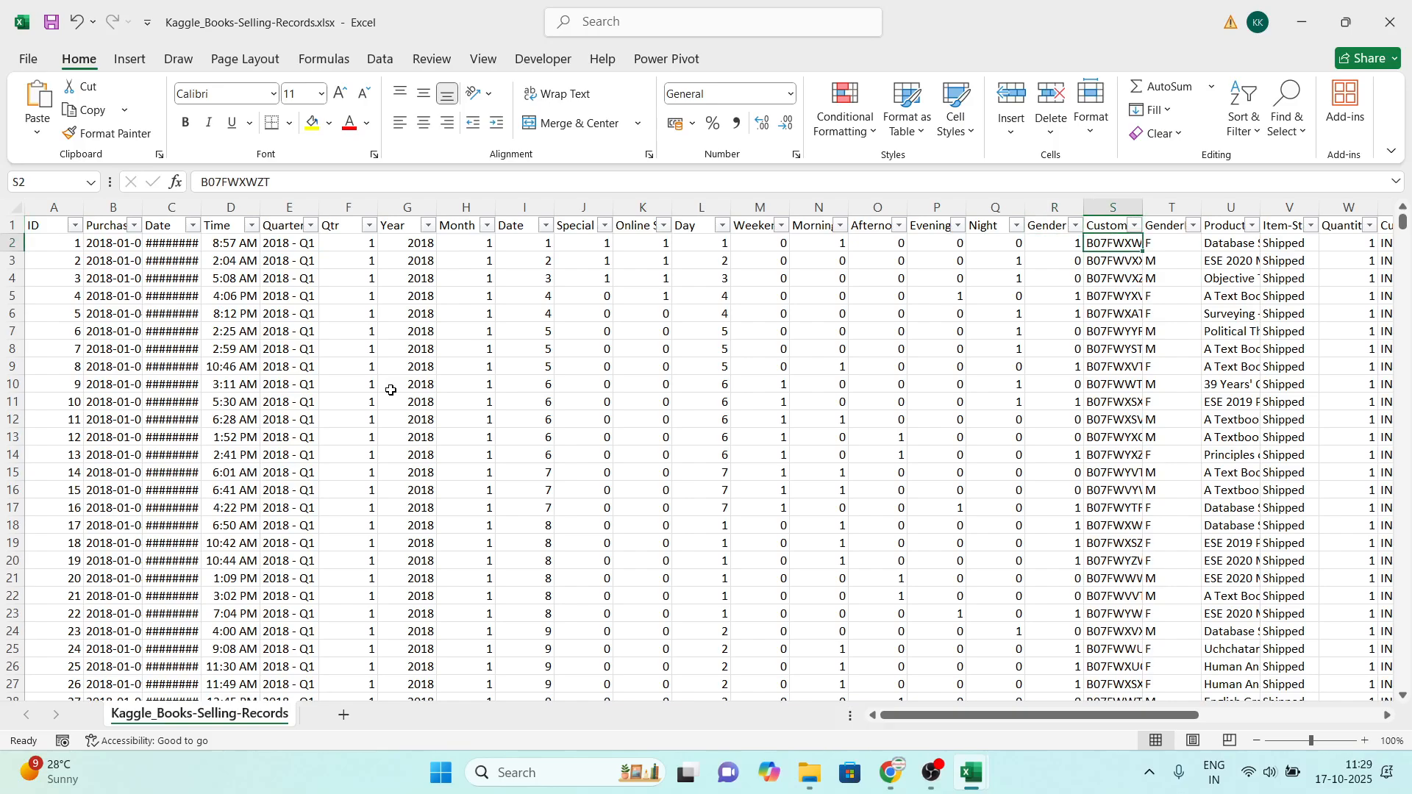
key(Down)
key(Up)
key(Up)
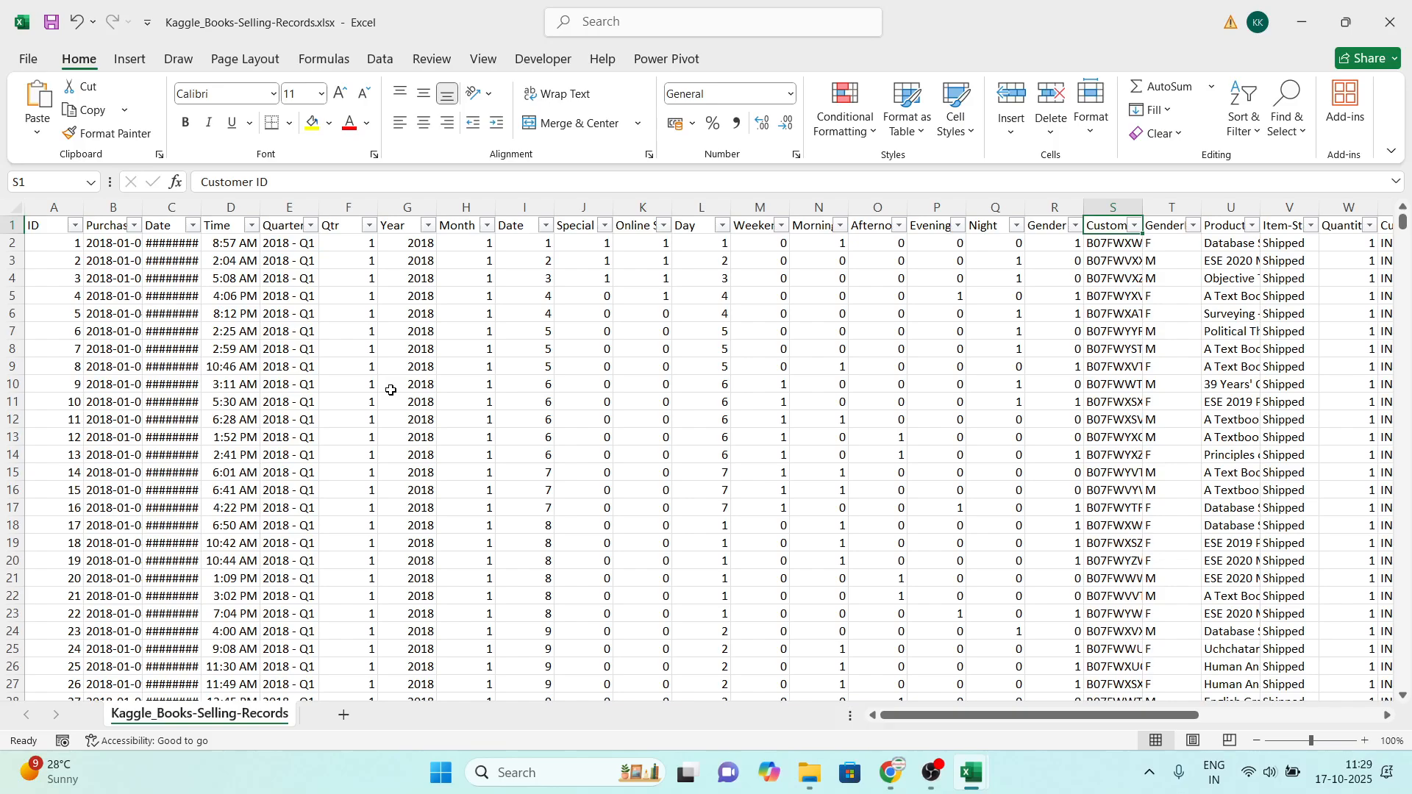
key(Down)
key(Down)
key(Up)
key(Up)
Step: Review the headers from the second Gender column through Currency and return to Product-Name
key(Right)
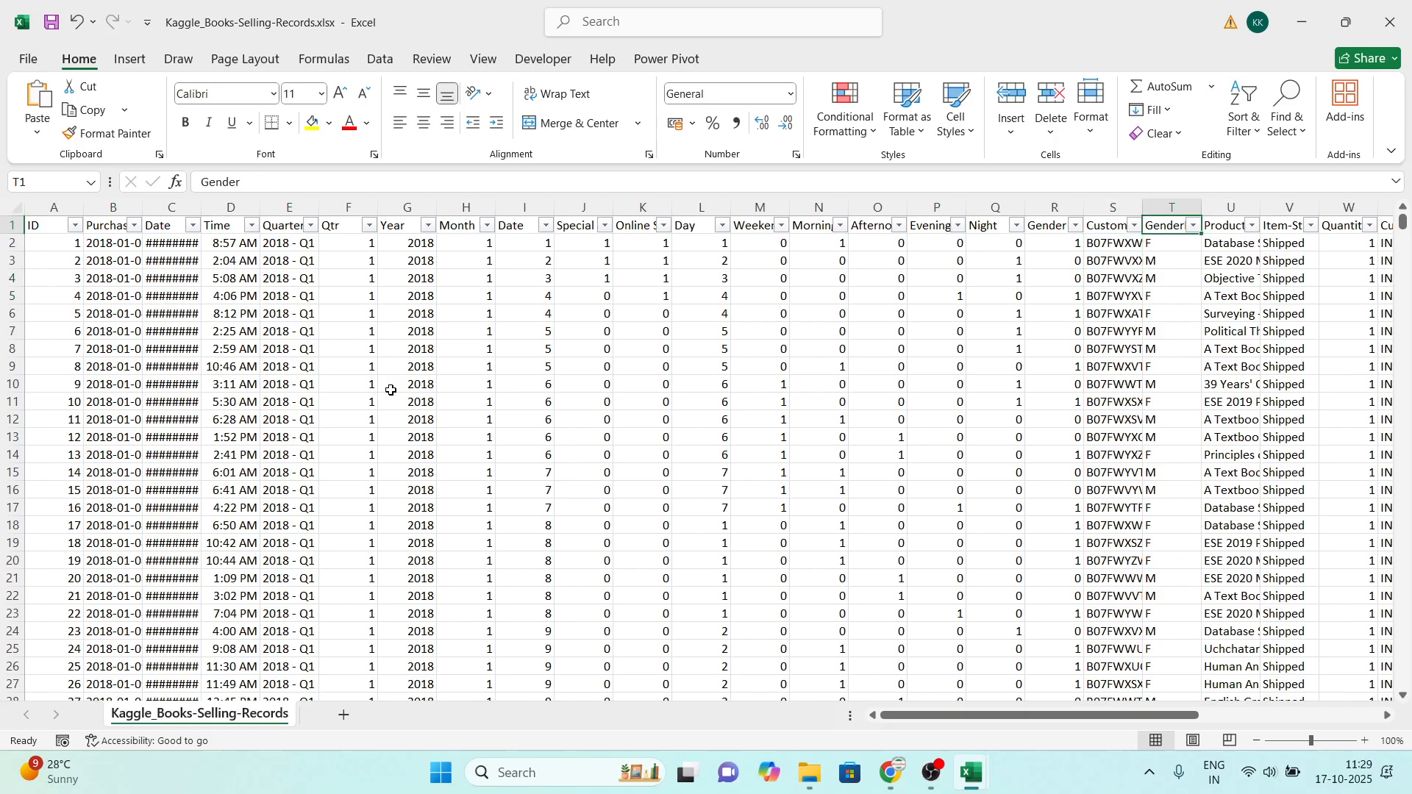
key(Right)
key(Right)
key(Right)
key(Right)
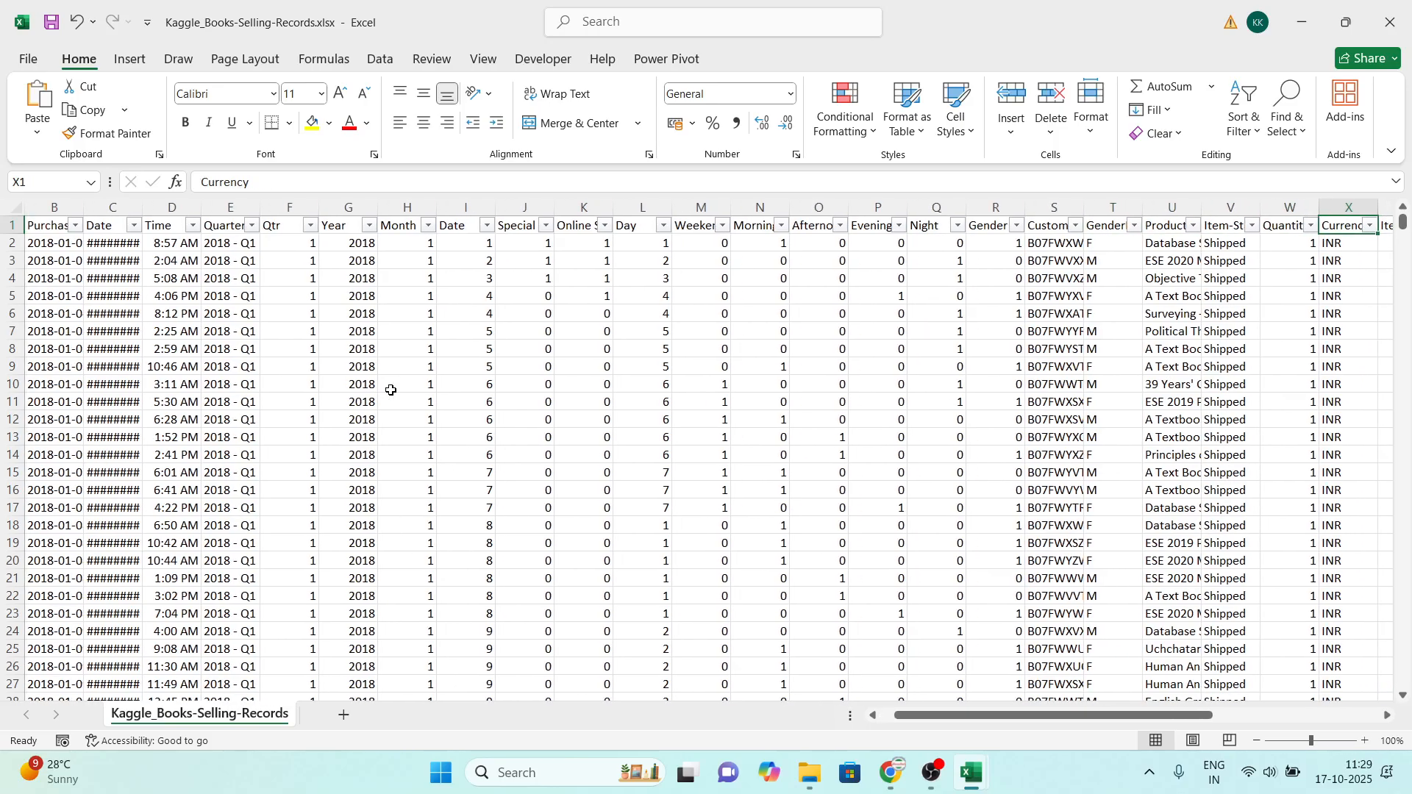
key(Left)
key(Left)
key(Left)
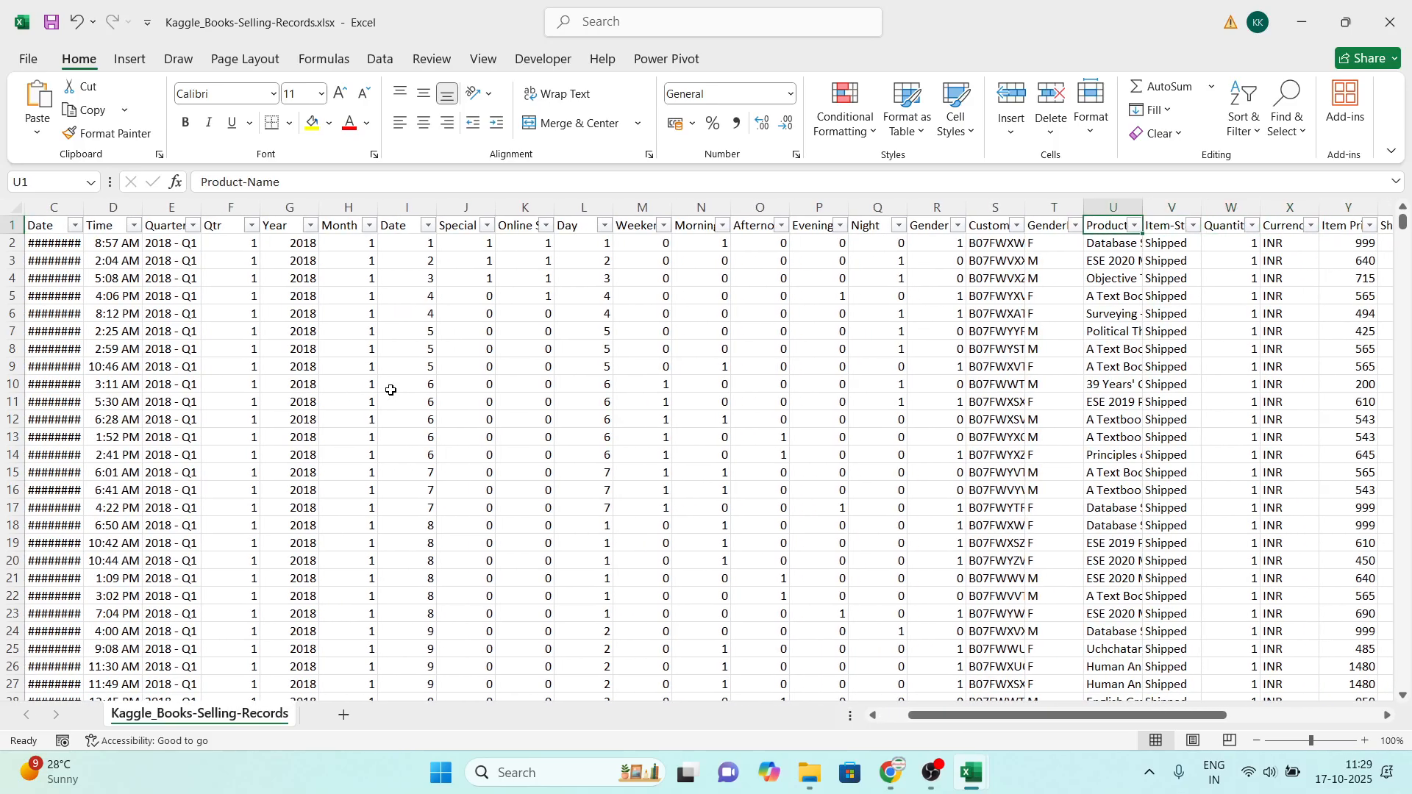
Step: AutoFit the Product-Name column's width to its header text
key(alt+h)
key(o)
key(i)
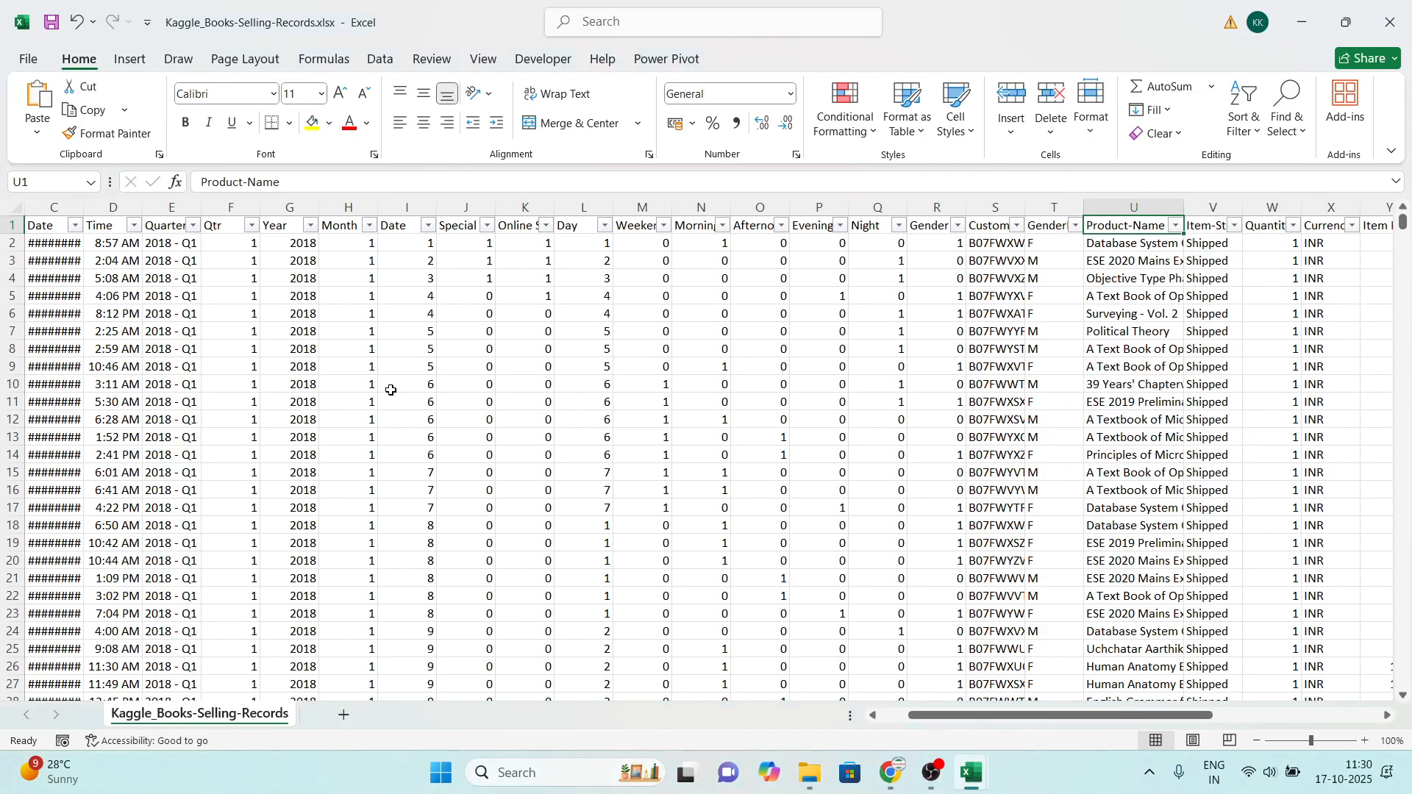
Step: Examine the first several book titles in the Product-Name column and return to its header
key(Right)
key(Left)
key(Down)
key(Up)
key(Down)
key(Down)
key(Down)
key(Down)
key(Down)
key(Down)
key(Up)
key(Up)
key(Up)
key(Up)
key(Up)
key(Up)
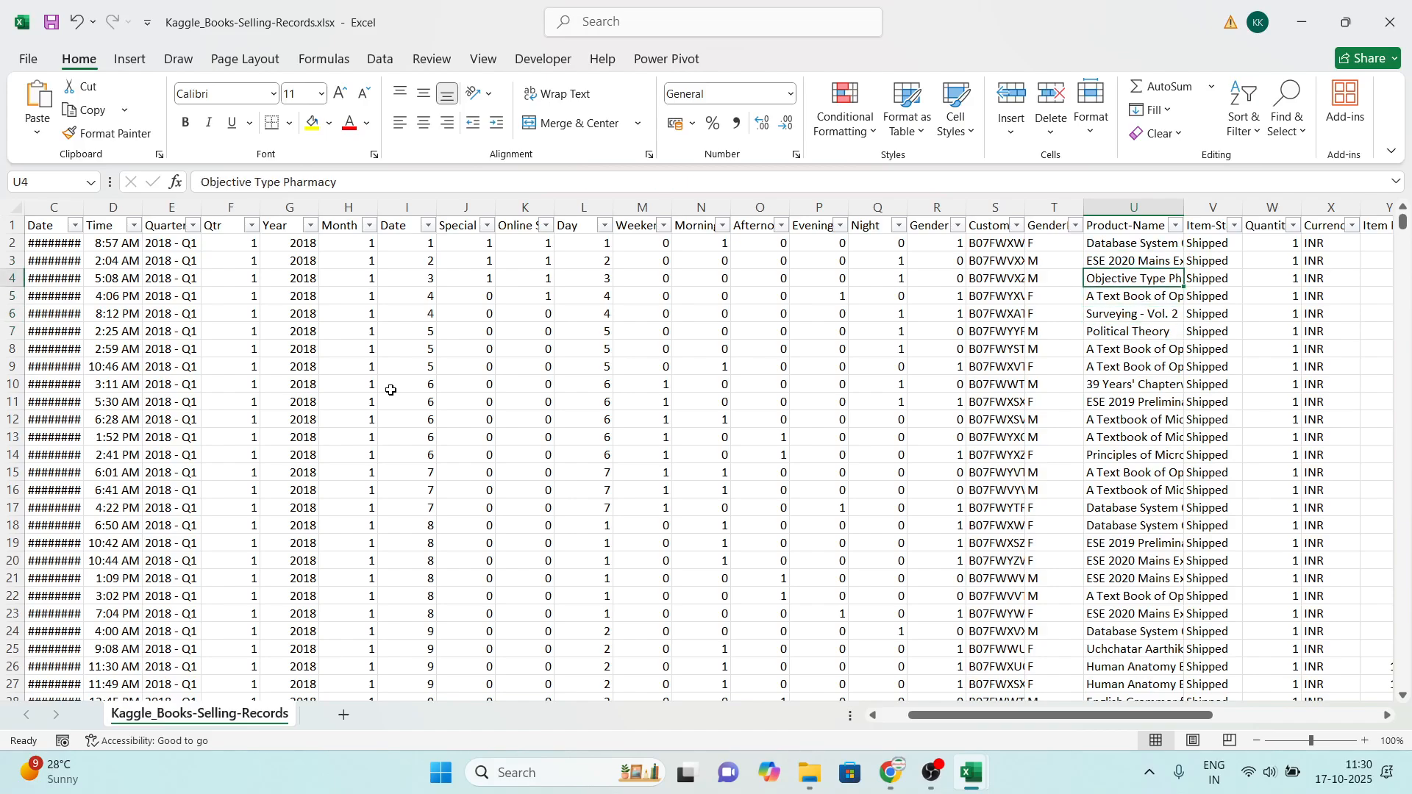
Step: Examine the Item-Status column's header and entries down to row 4
key(Right)
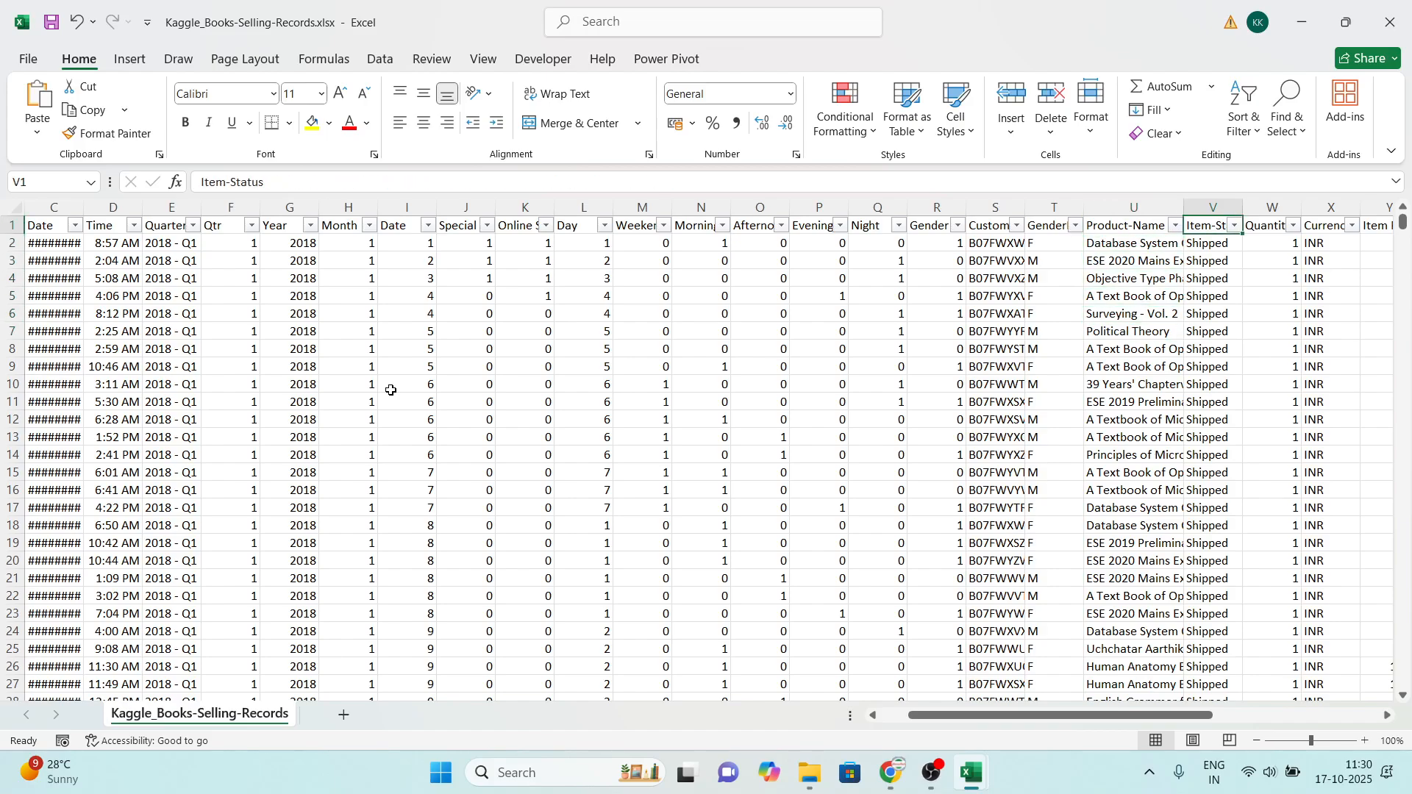
key(Down)
key(Down)
key(Down)
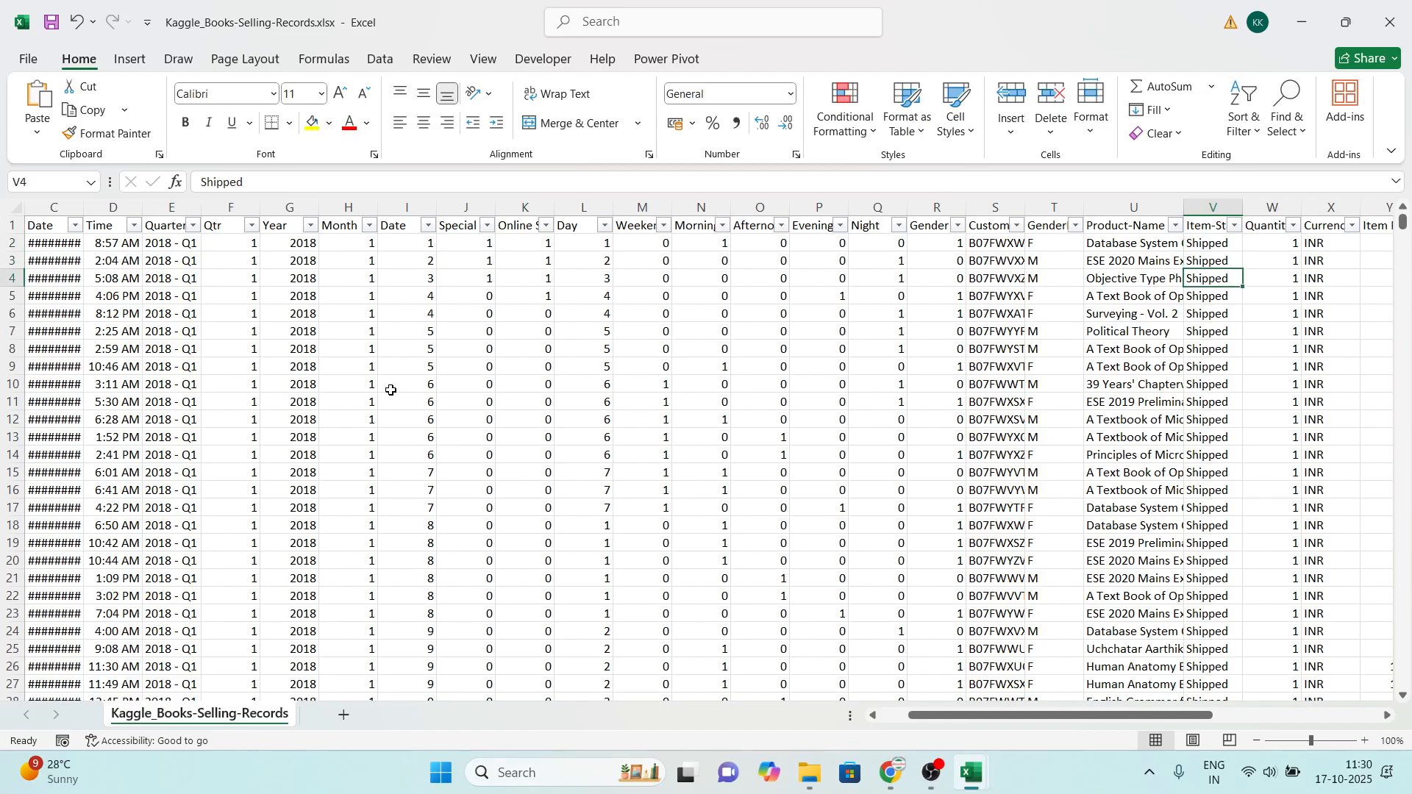
key(Up)
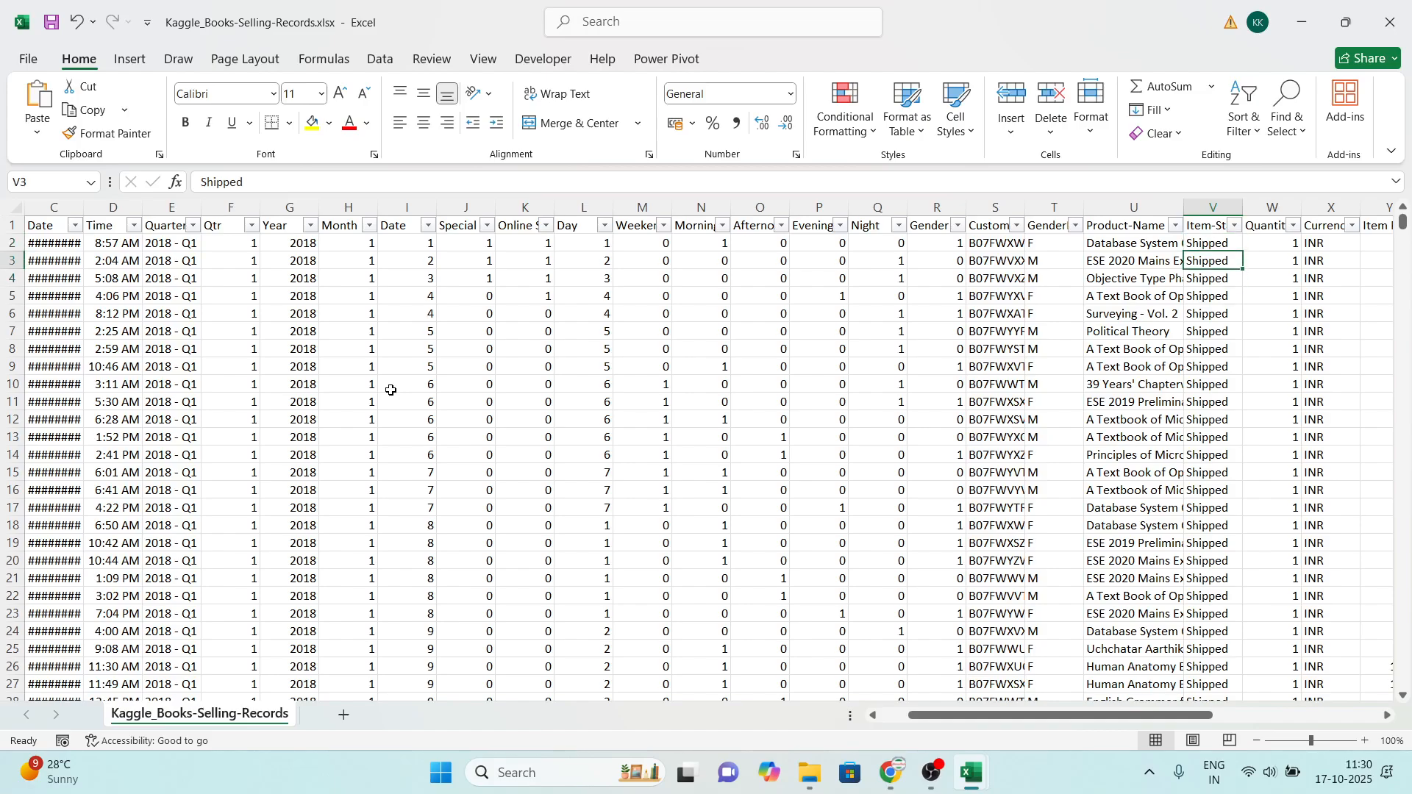
Step: Return from the Item-Status entries to the column's header and move on to the Quantity header
key(Up)
key(Up)
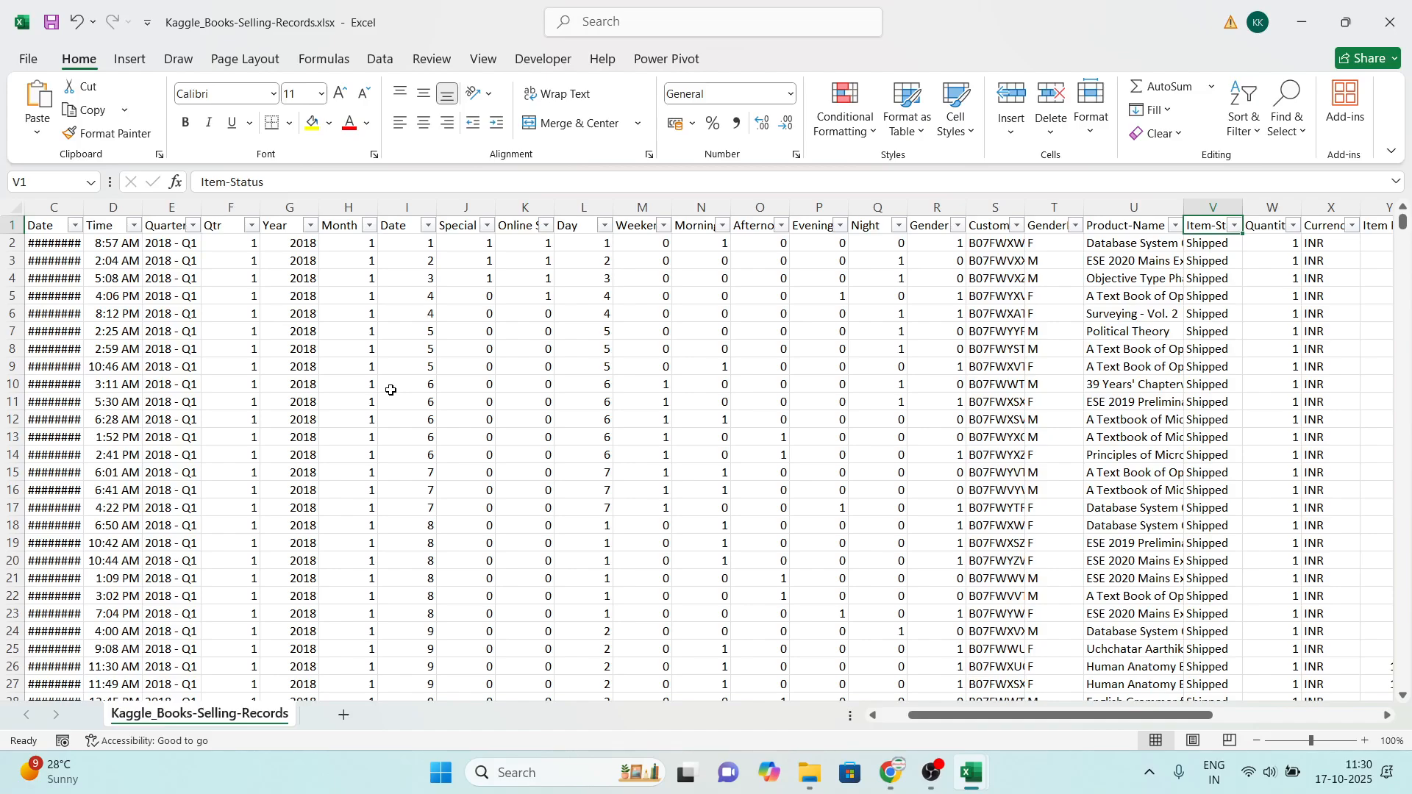
key(Right)
key(Right)
key(Left)
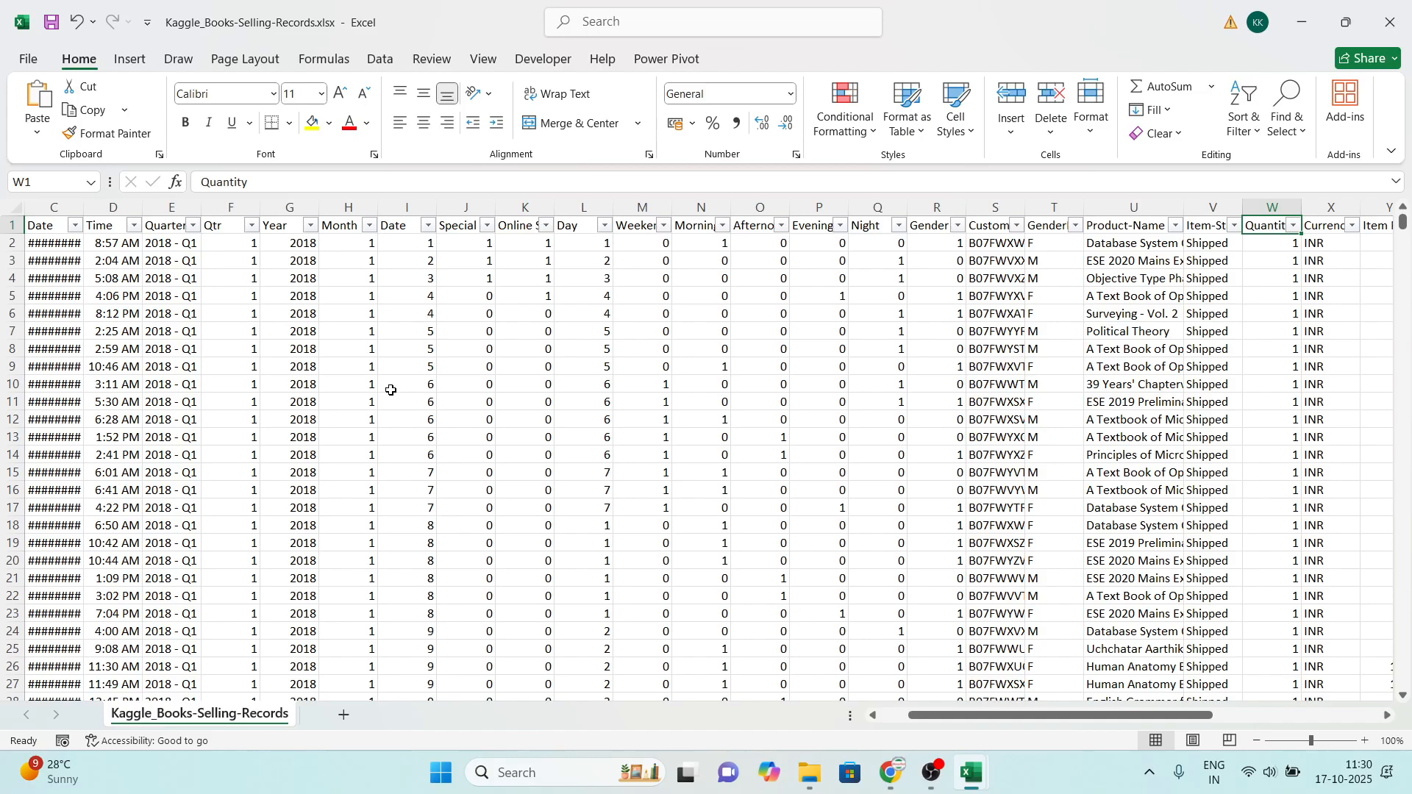
Step: Examine the first several entries in the Quantity column and return to its header
key(Down)
key(Down)
key(Down)
key(Down)
key(Down)
key(Down)
key(Down)
key(Down)
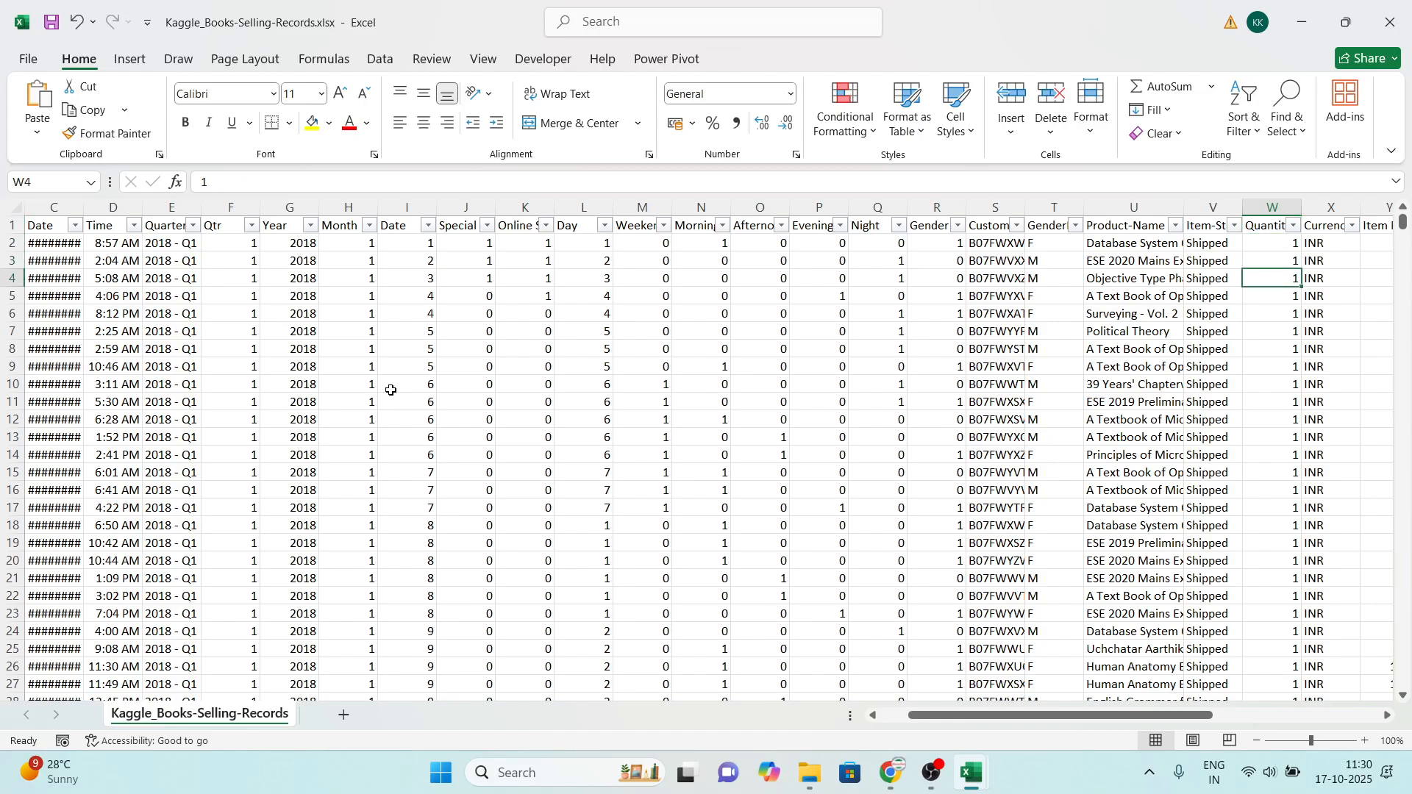
key(Up)
key(Up)
key(Up)
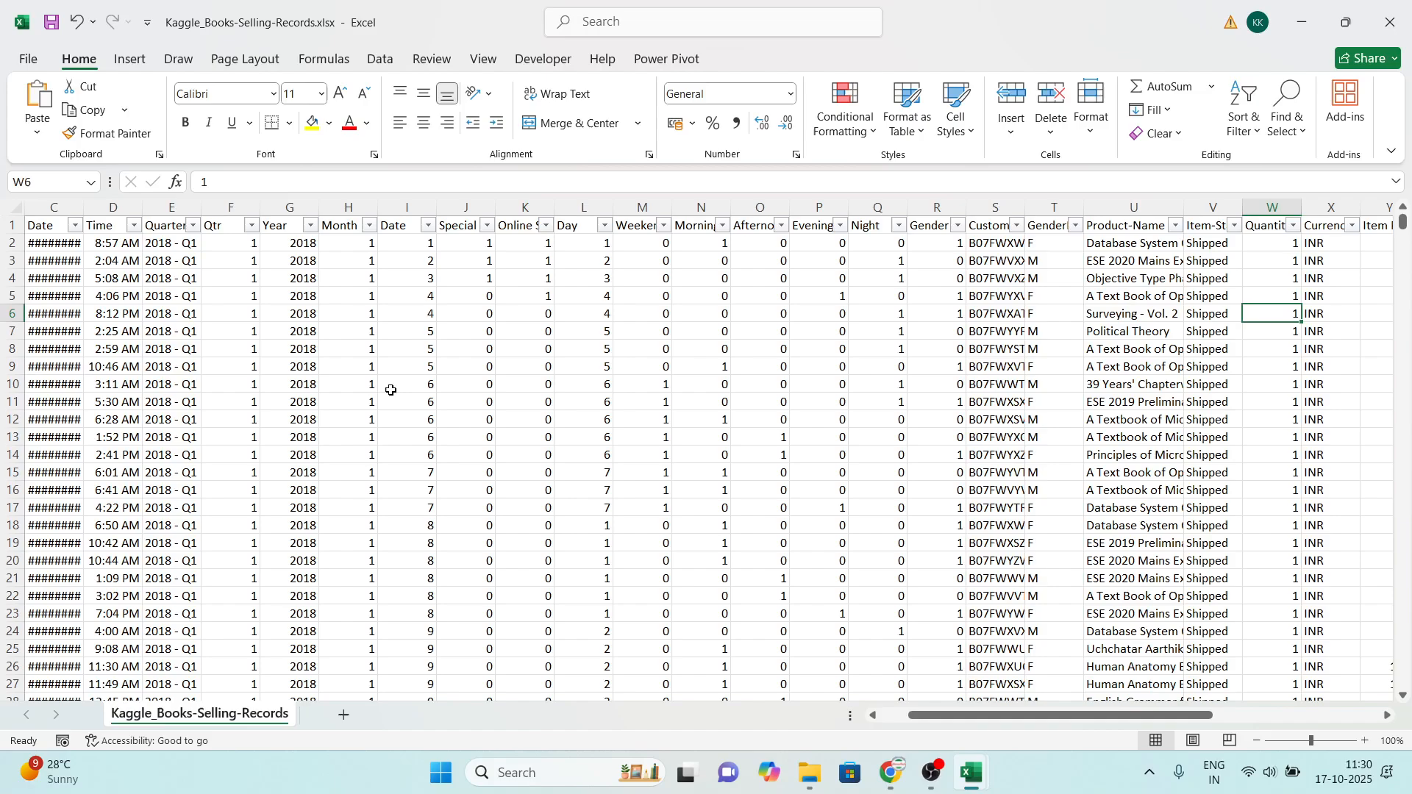
key(Up)
key(Up)
key(Up)
key(Up)
key(Up)
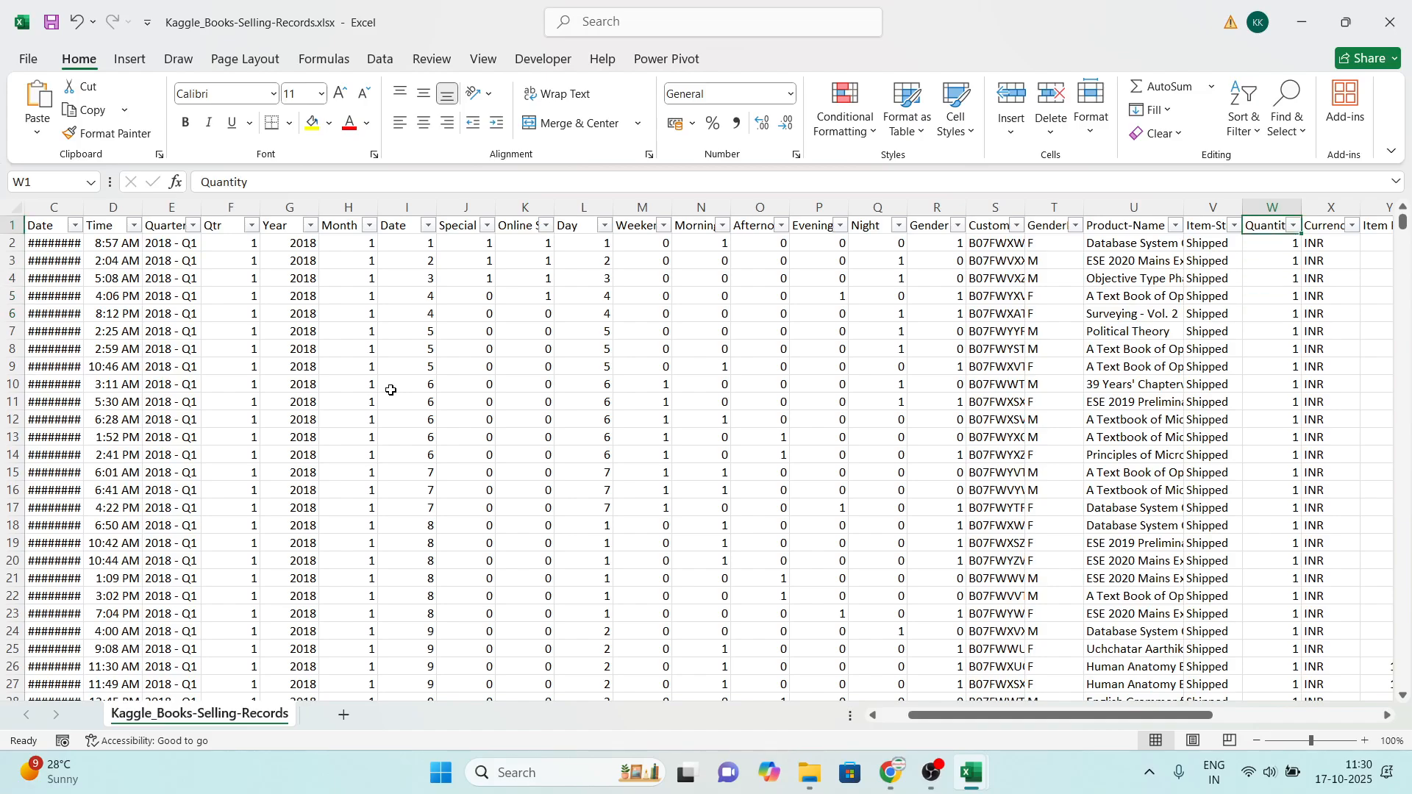
Step: Review the Currency, Item Price and Shipping-Price column headers one after another
key(Right)
key(Right)
key(Left)
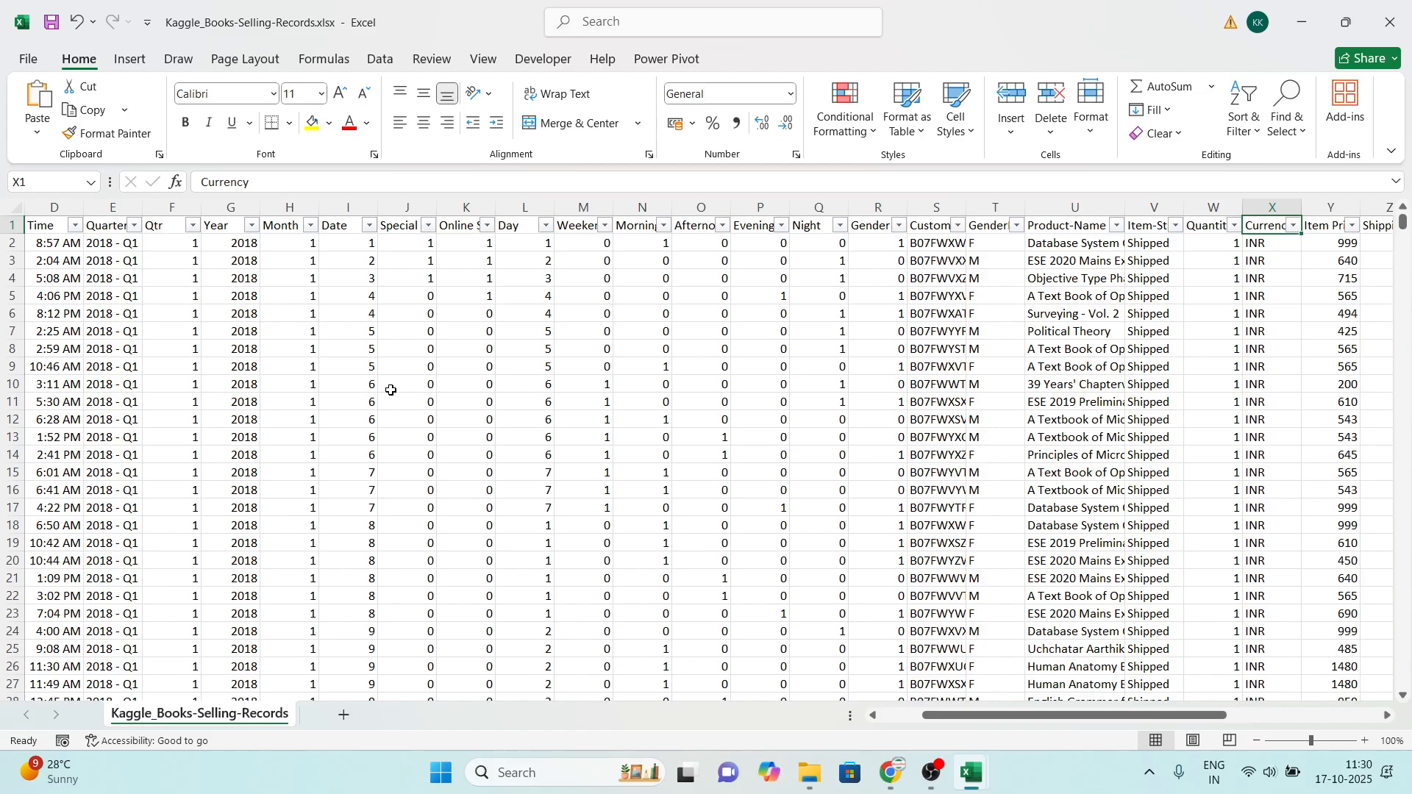
key(Right)
key(Right)
key(Right)
key(Left)
key(Left)
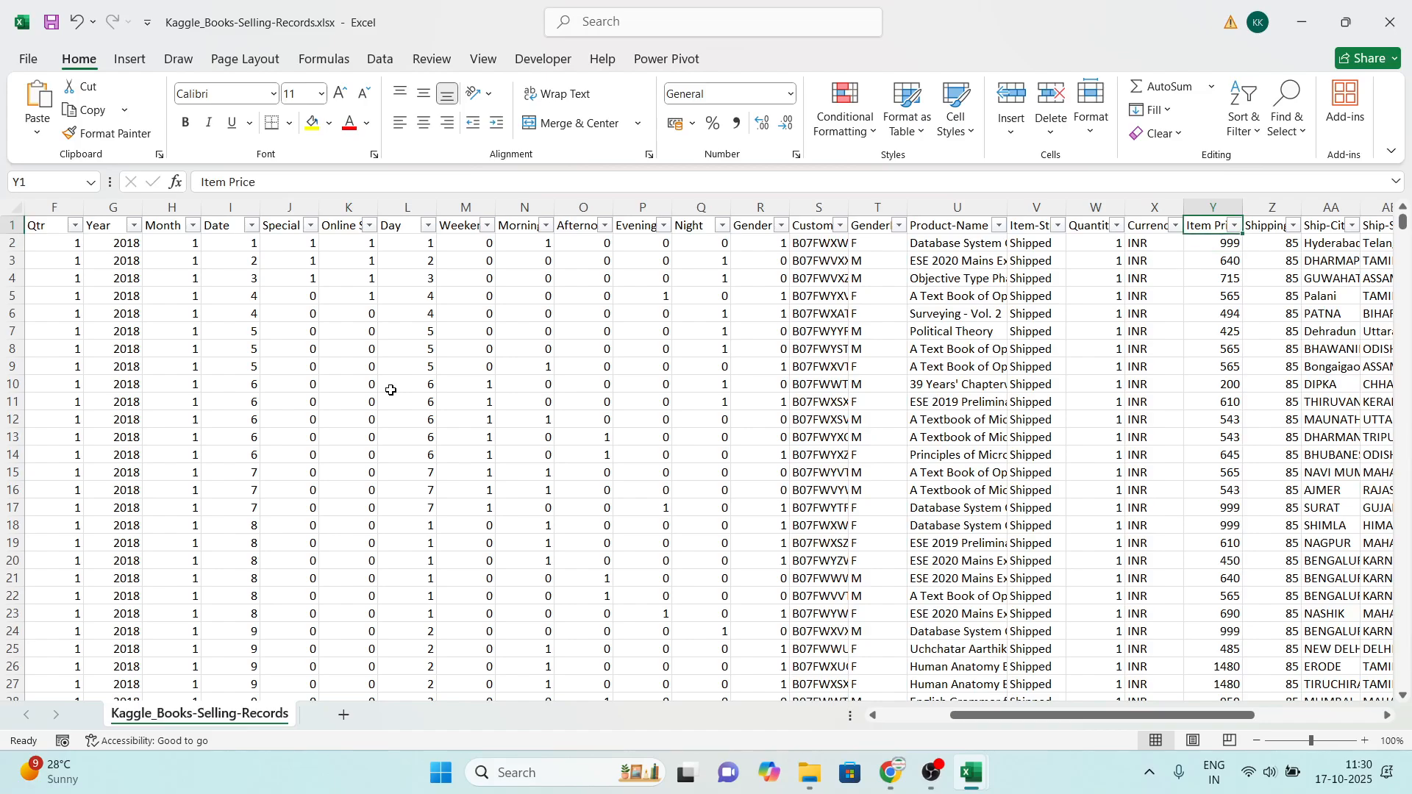
key(Right)
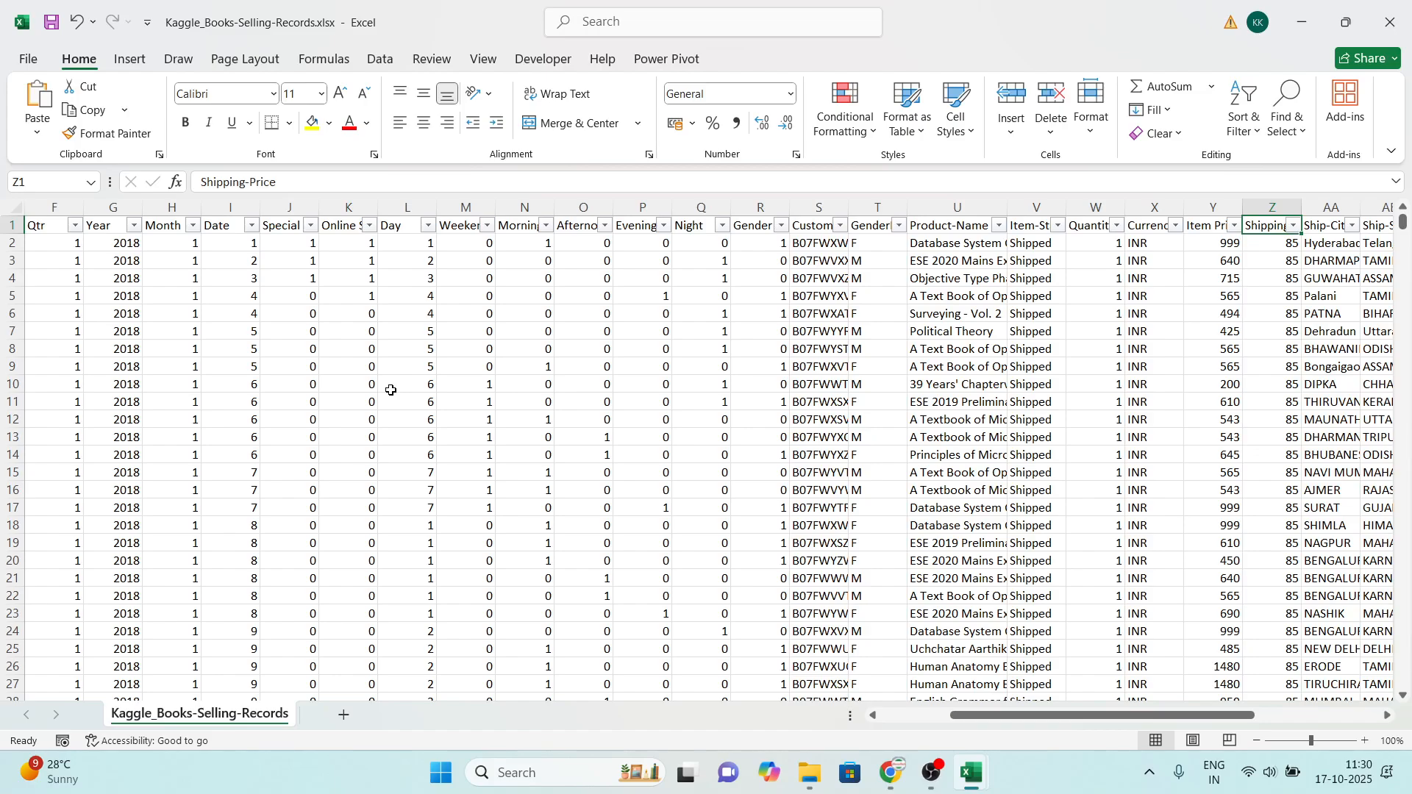
Step: Review the shipping location headers Ship-City, Ship-State and Ship-Postal-Code
key(Right)
key(Right)
key(Right)
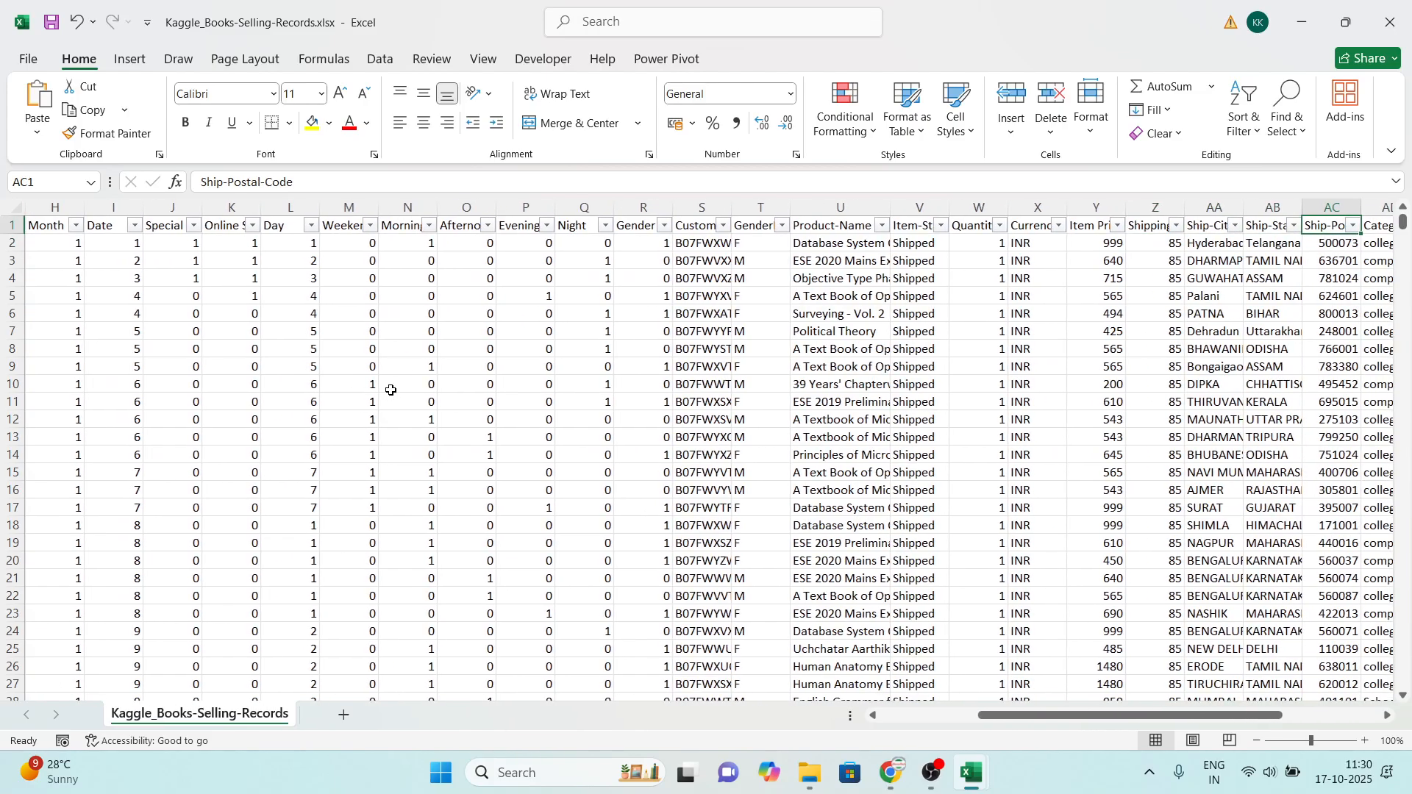
key(Left)
key(Left)
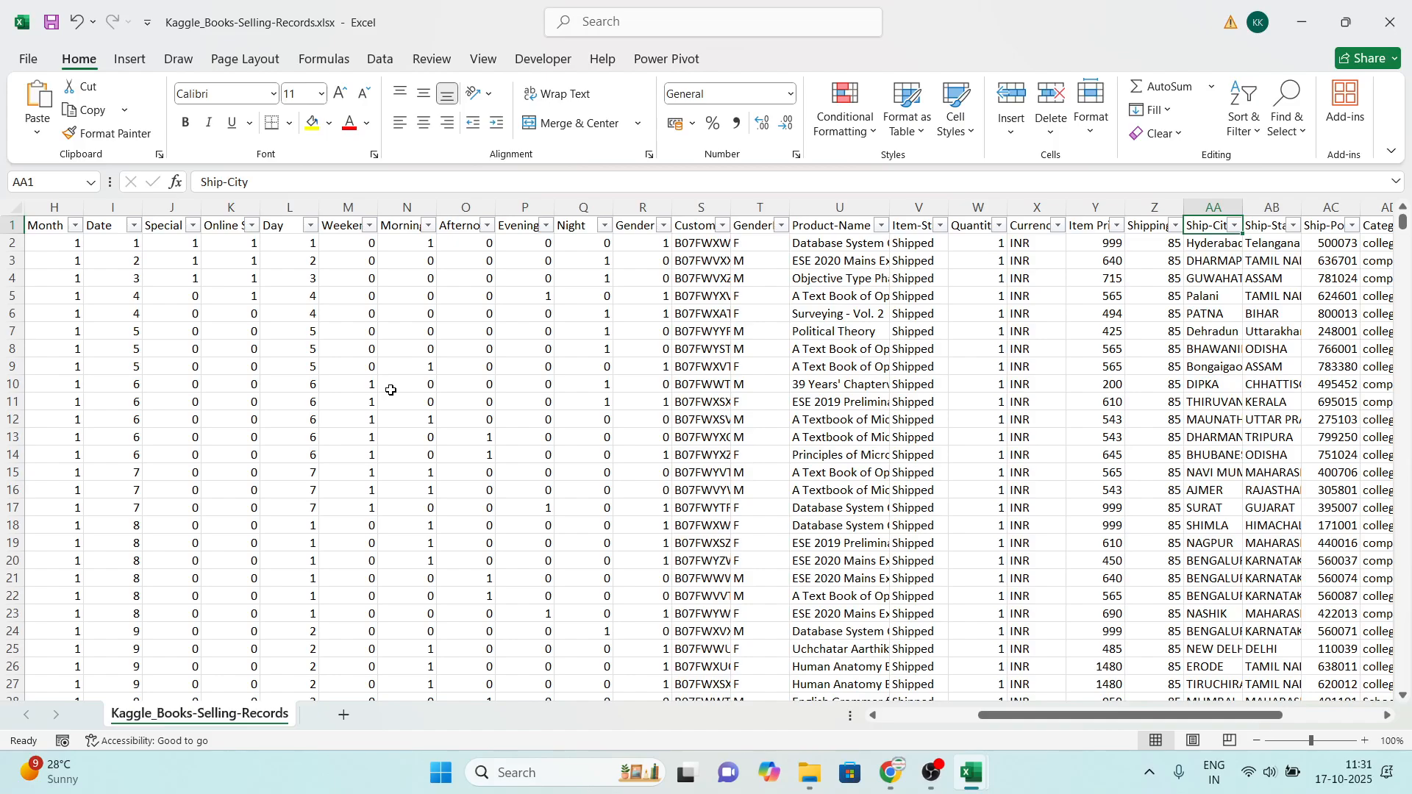
key(Right)
key(Right)
key(Right)
key(Left)
key(Left)
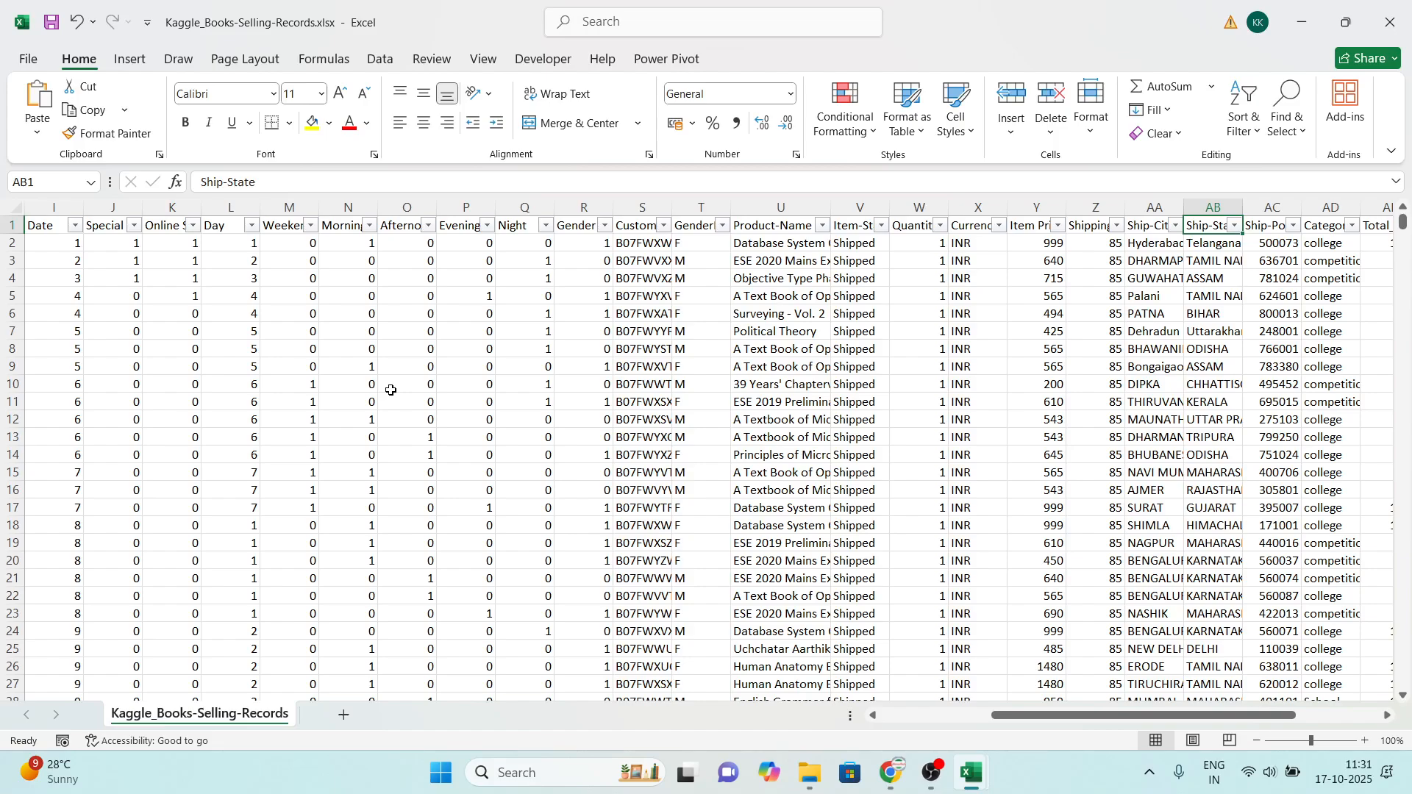
key(Right)
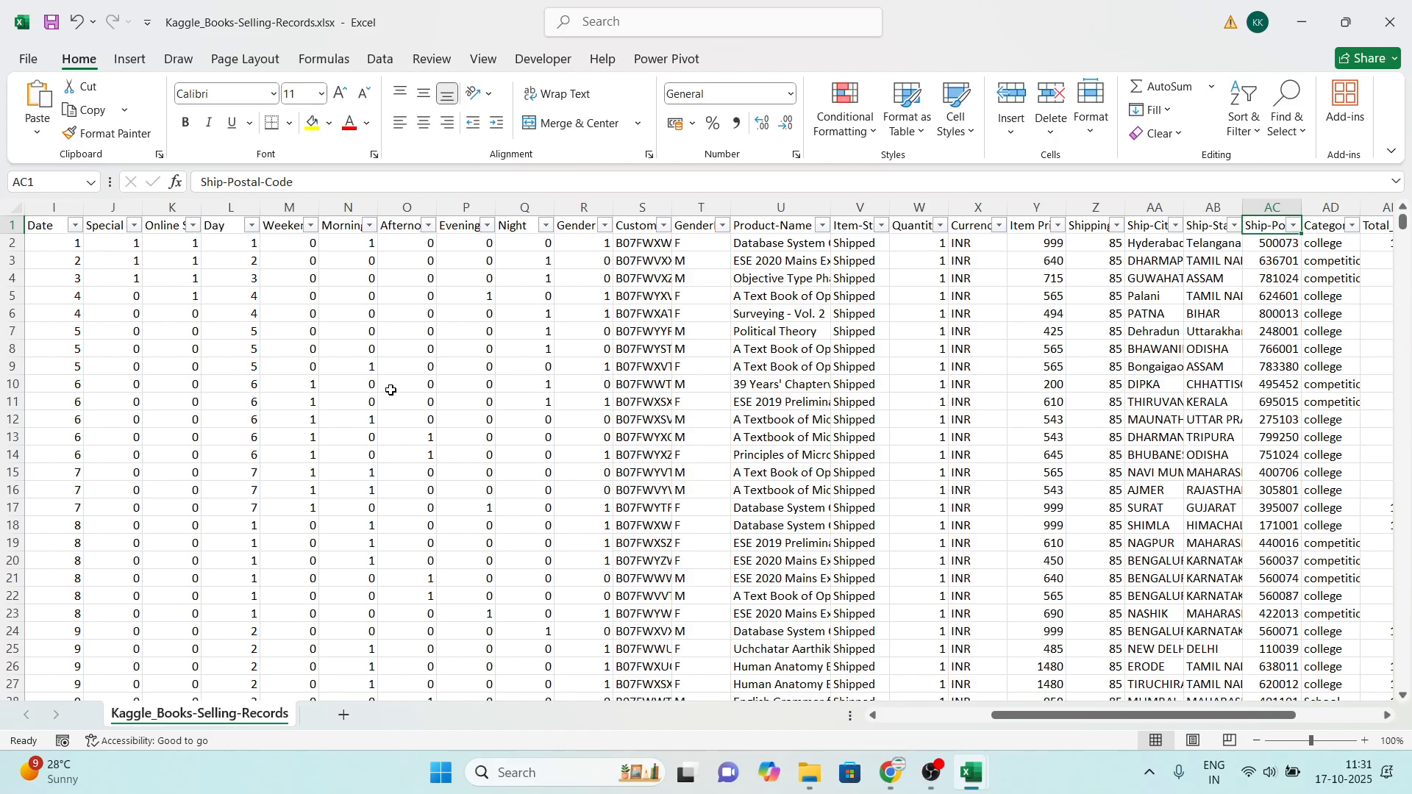
Step: Review the Category header, and examine the following total column's header and first entry
key(Right)
key(Right)
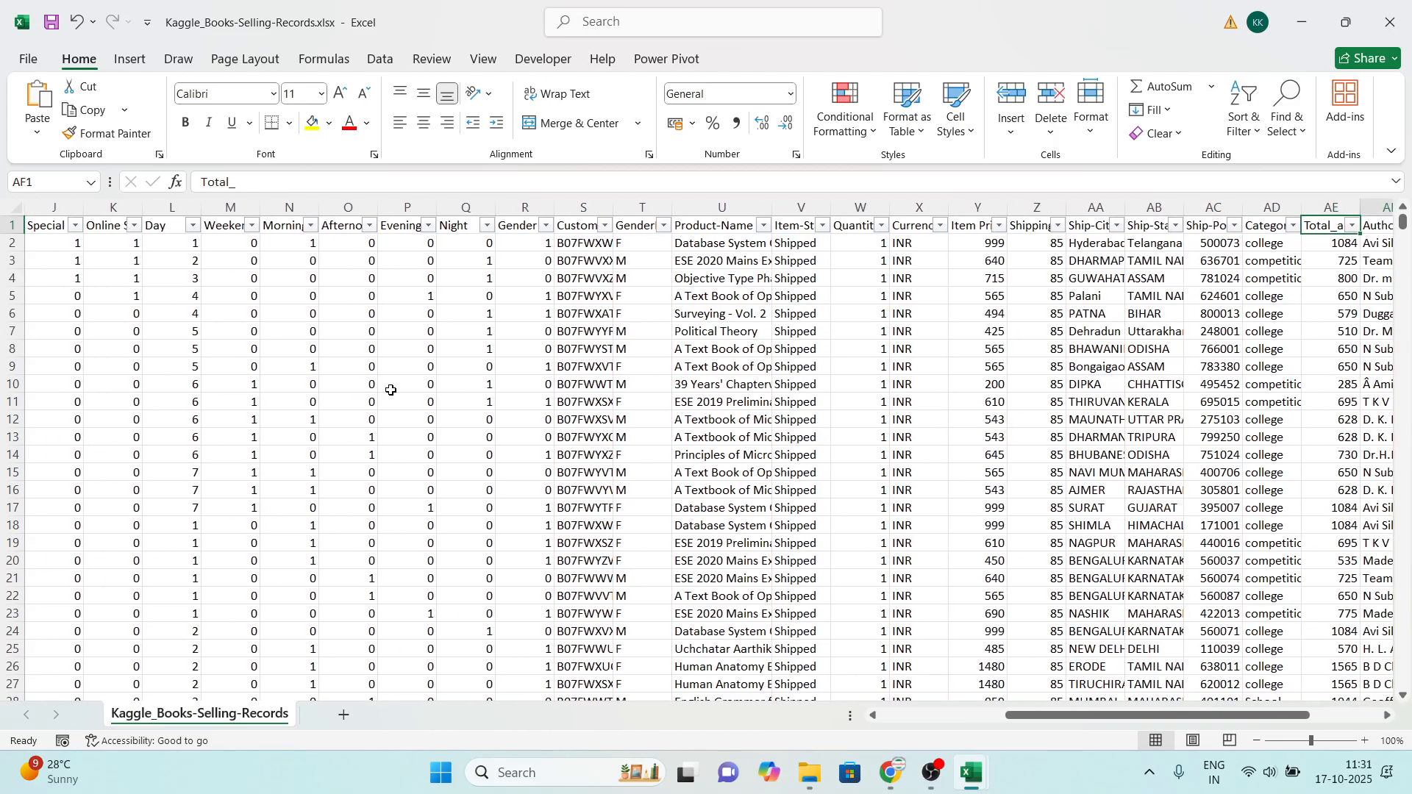
key(Left)
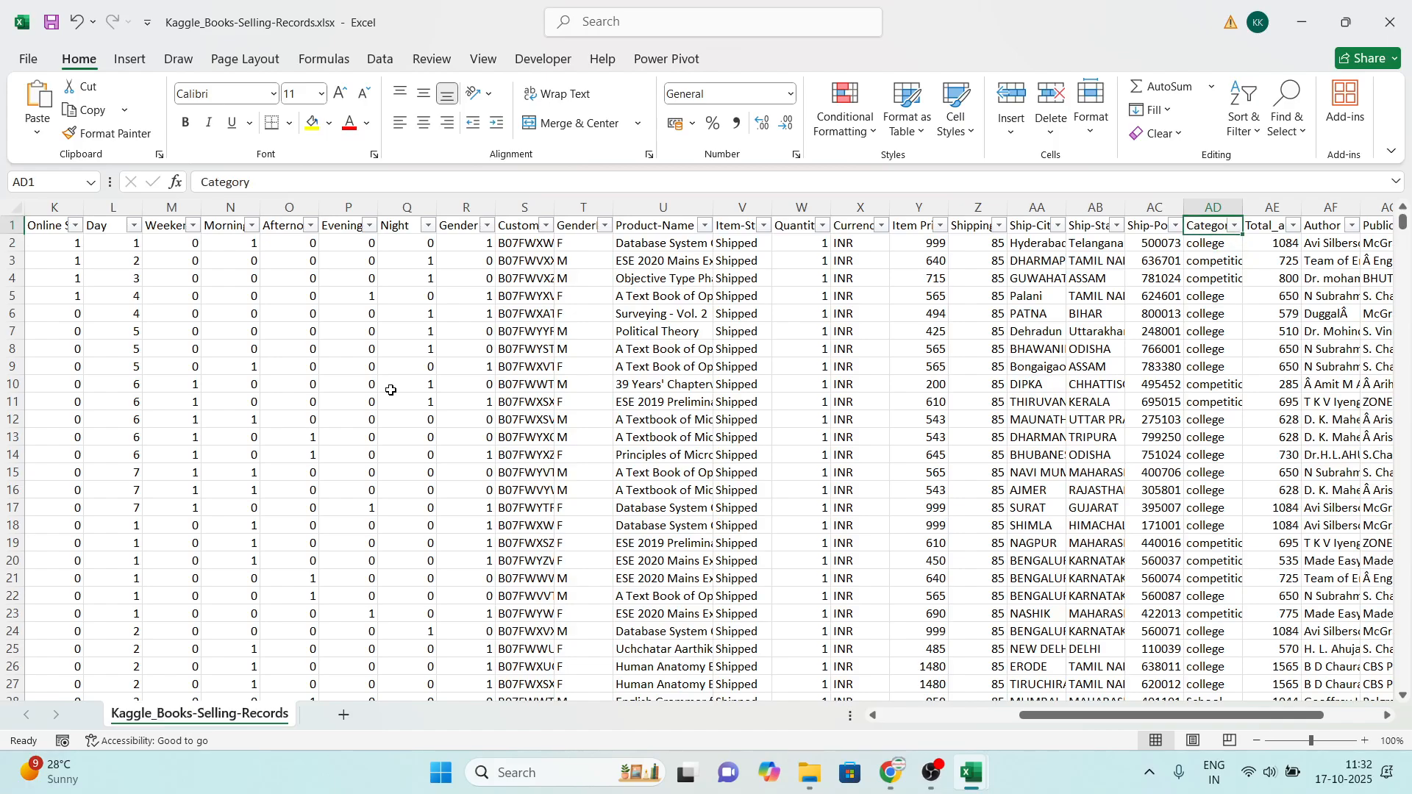
key(Right)
key(Right)
key(Left)
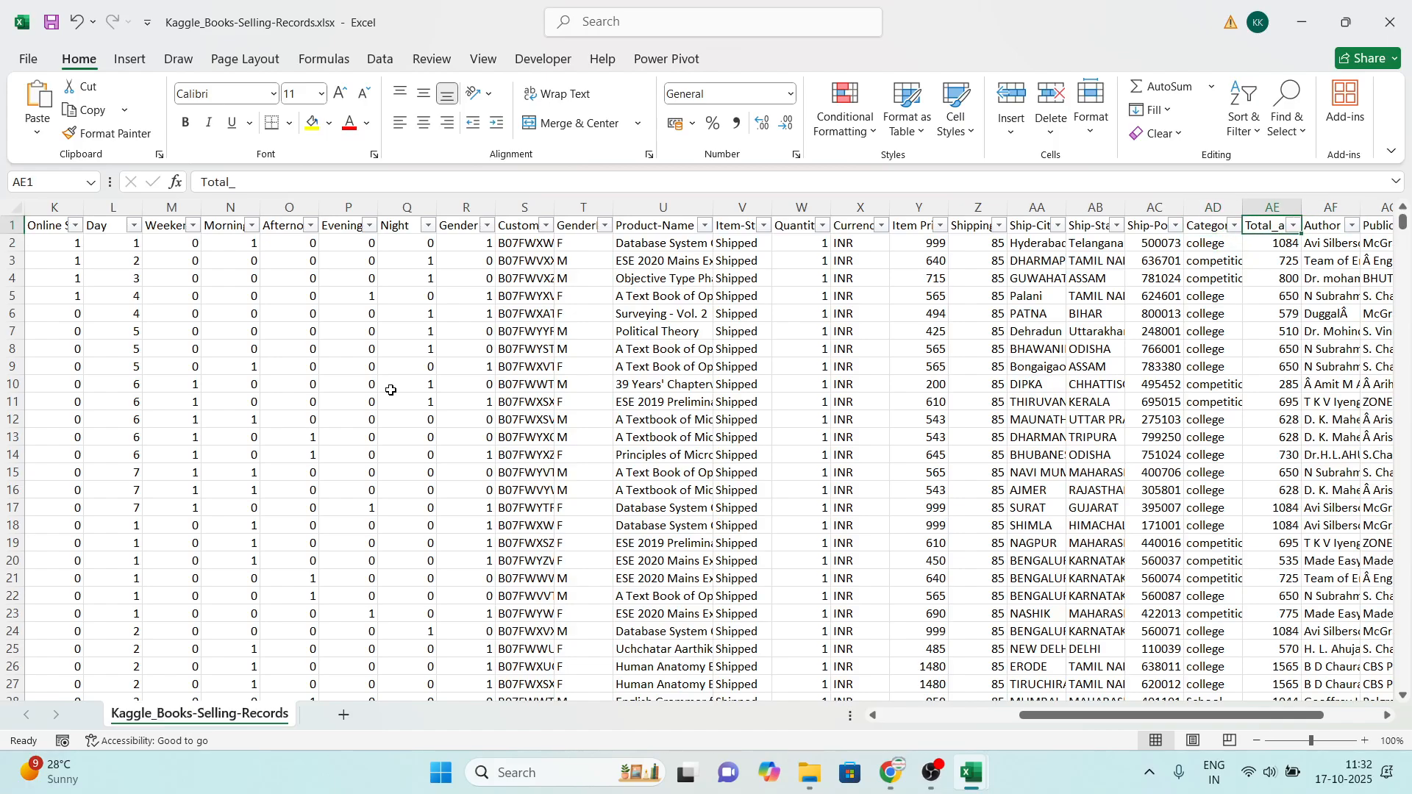
key(Down)
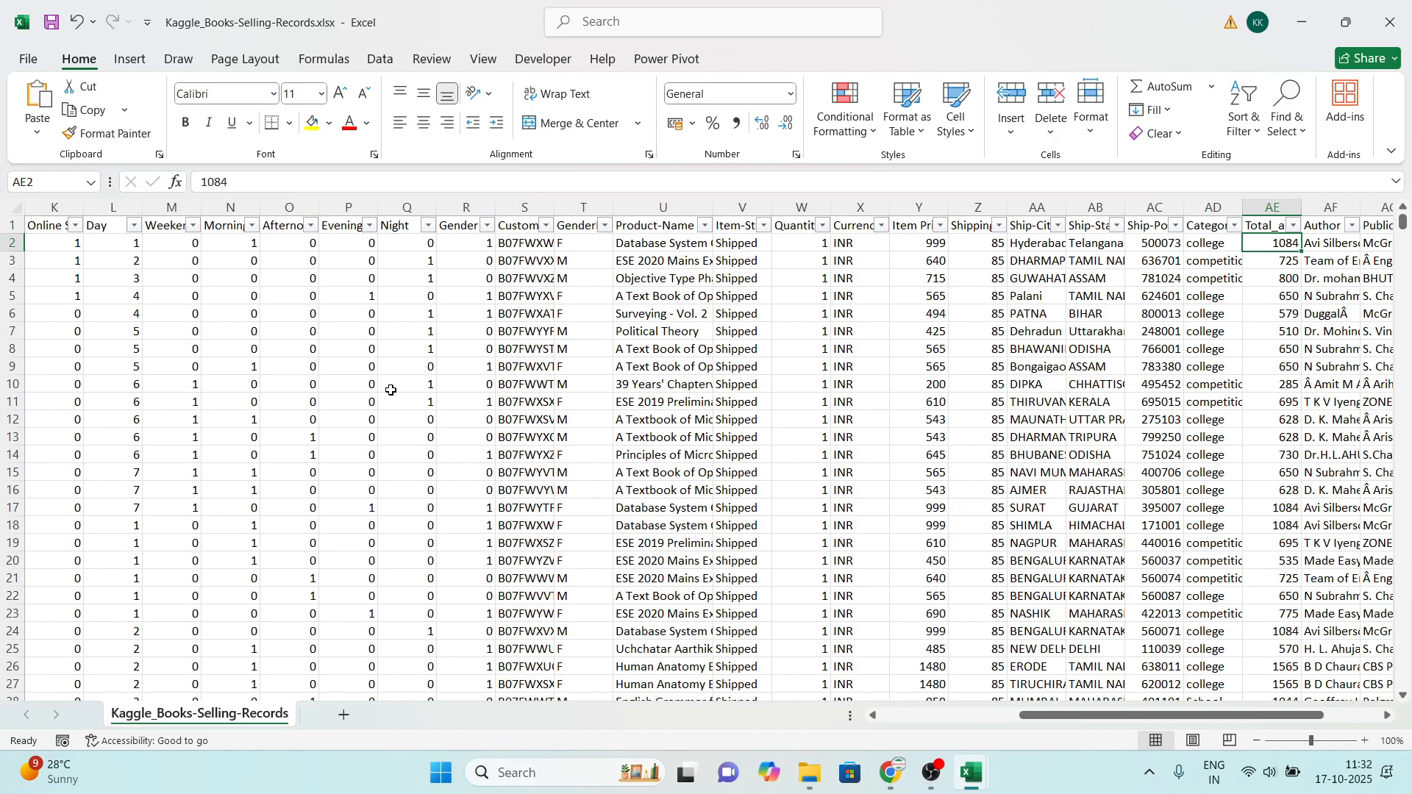
key(Up)
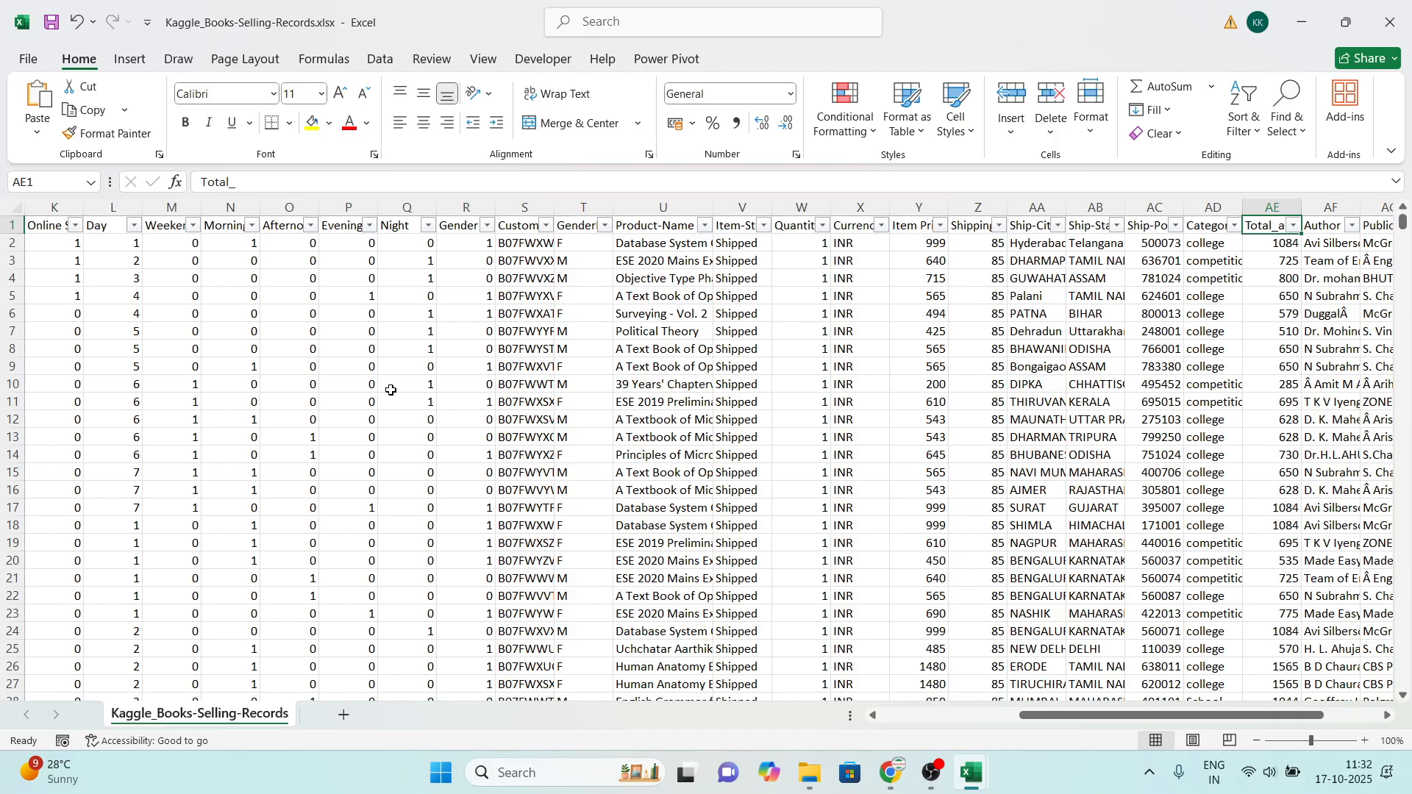
Step: Review the Author and Publication headers, and trace the first record back to its Product-Name entry
key(Right)
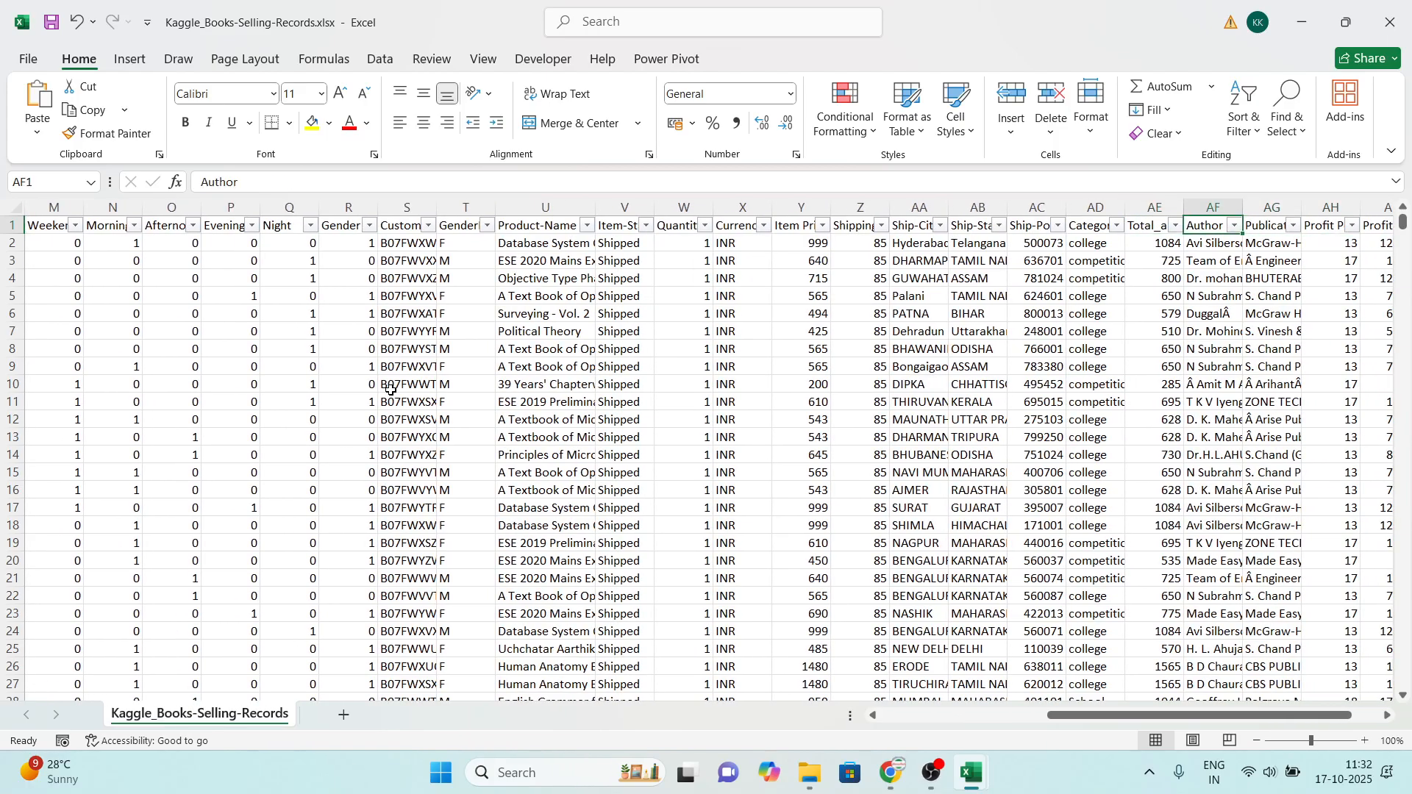
key(Right)
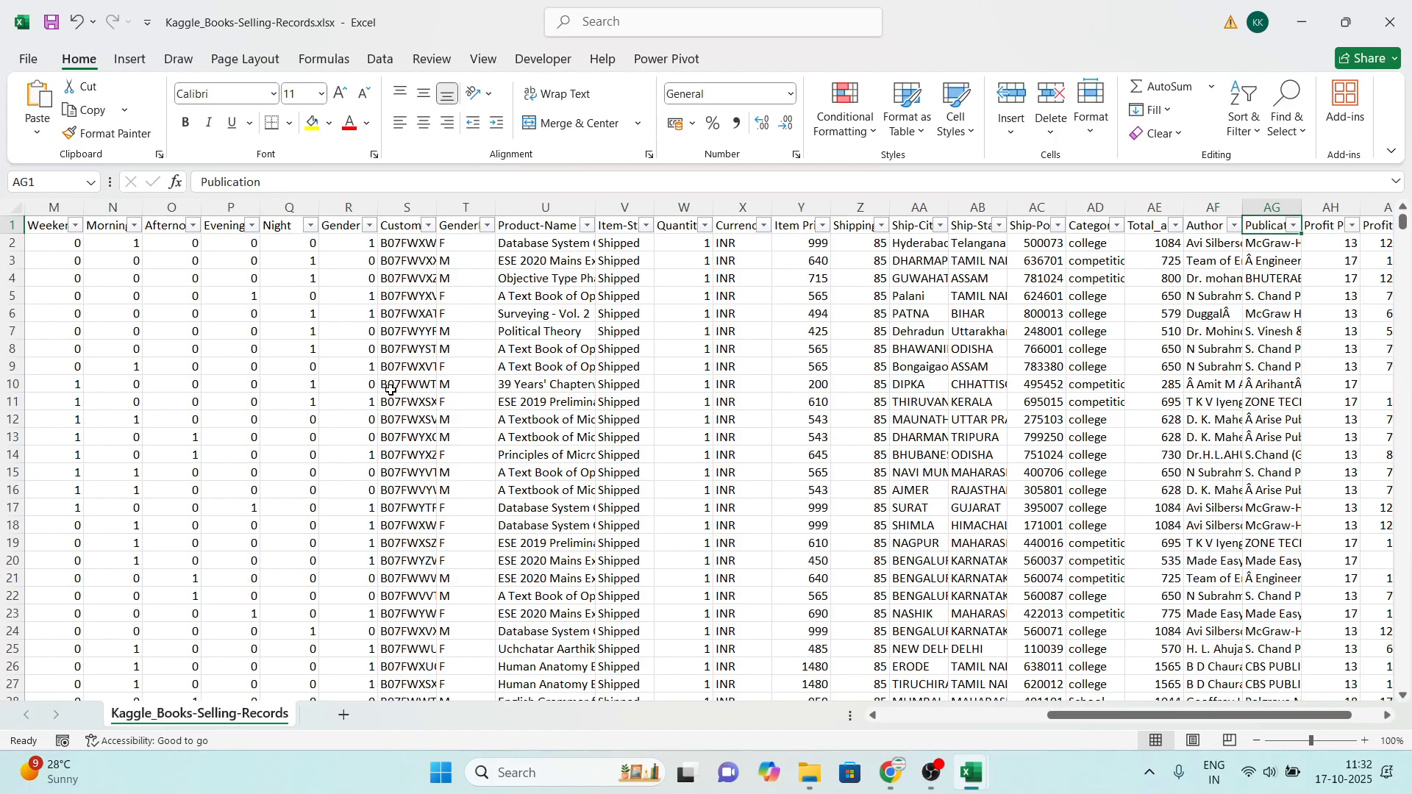
key(Down)
key(Left)
key(Left)
key(Left)
key(Left)
key(Left)
key(Left)
key(Left)
key(Left)
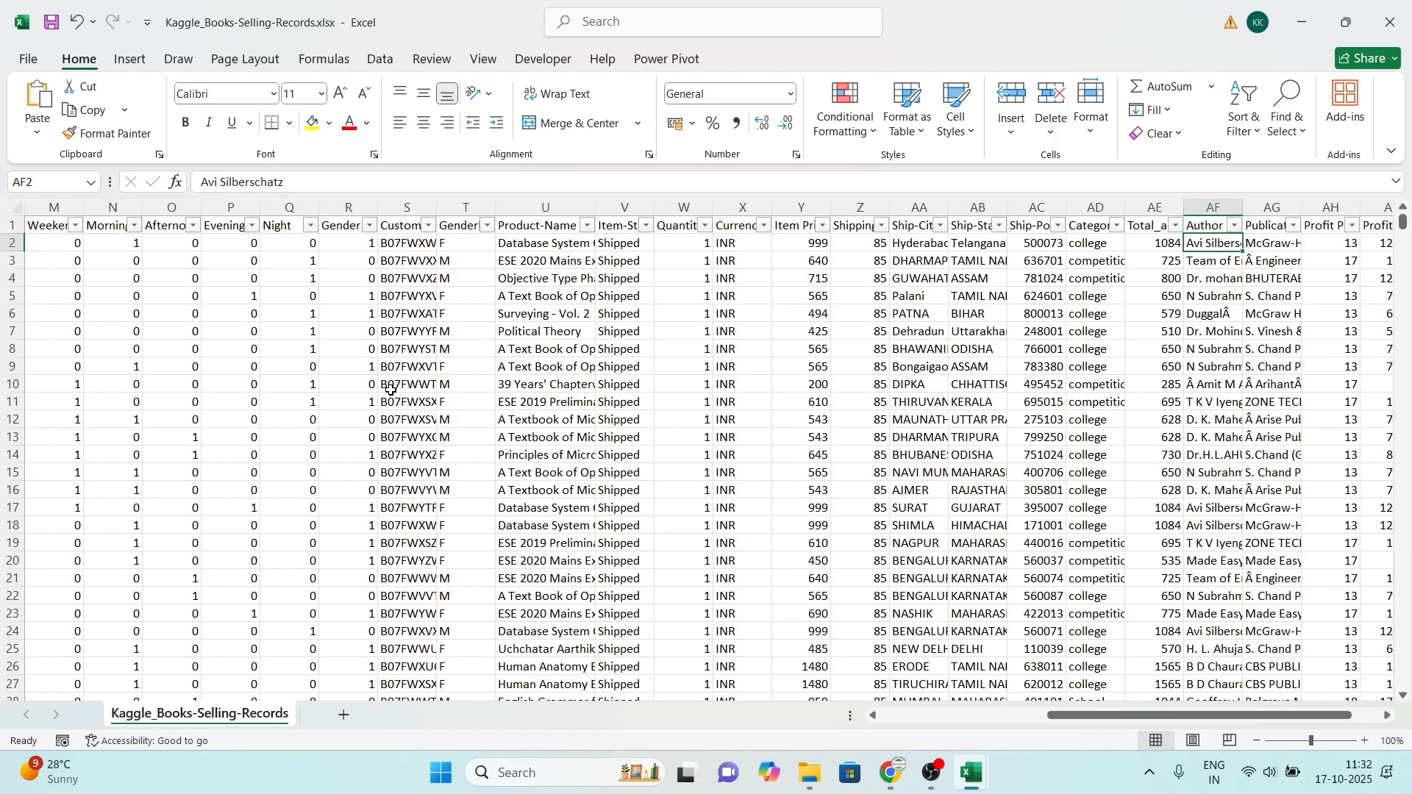
key(Left)
key(Left)
key(Left)
key(Left)
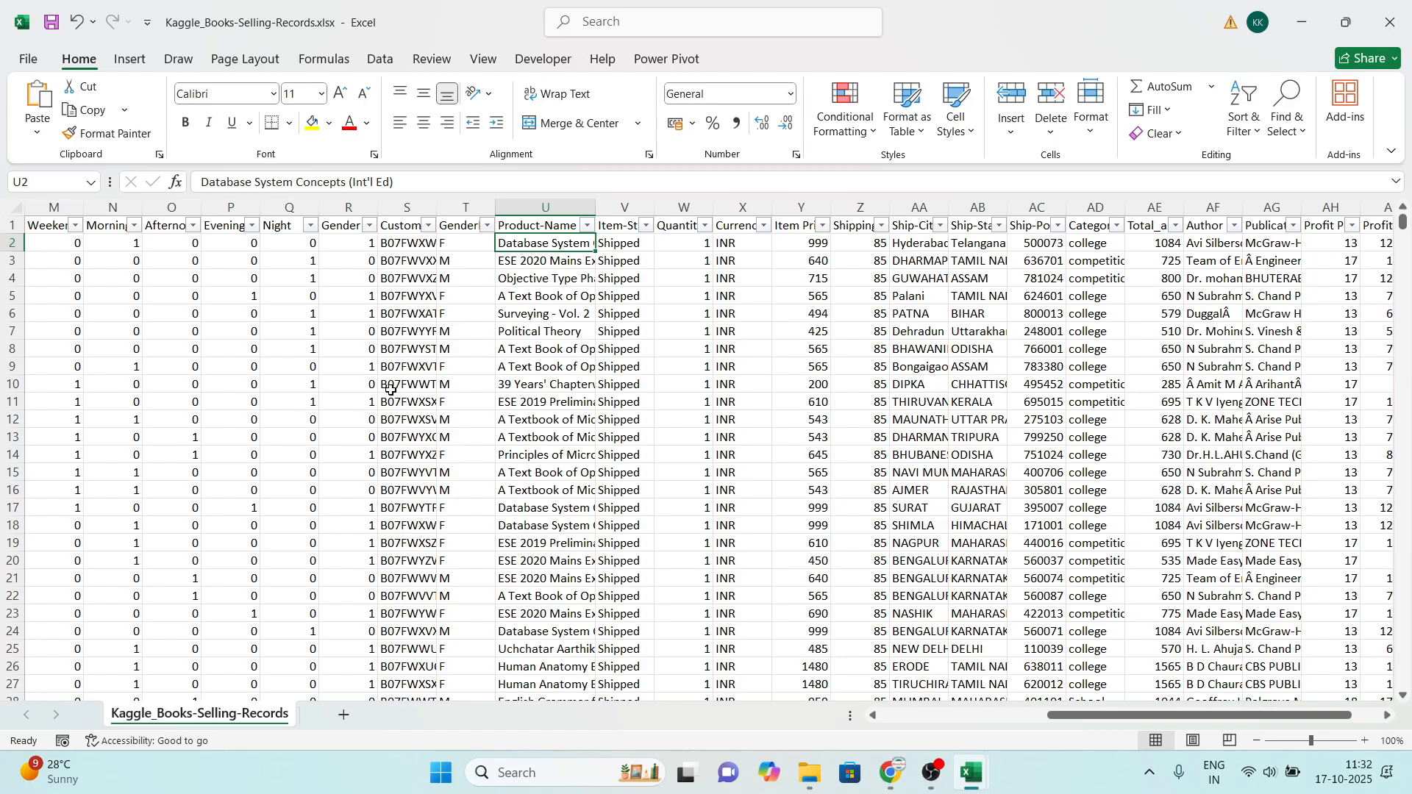
Step: Trace the first record across from its Product-Name entry through Publication to Profit Percentage
key(Right)
key(Right)
key(Right)
key(Right)
key(Right)
key(Right)
key(Right)
key(Right)
key(Right)
key(Right)
key(Right)
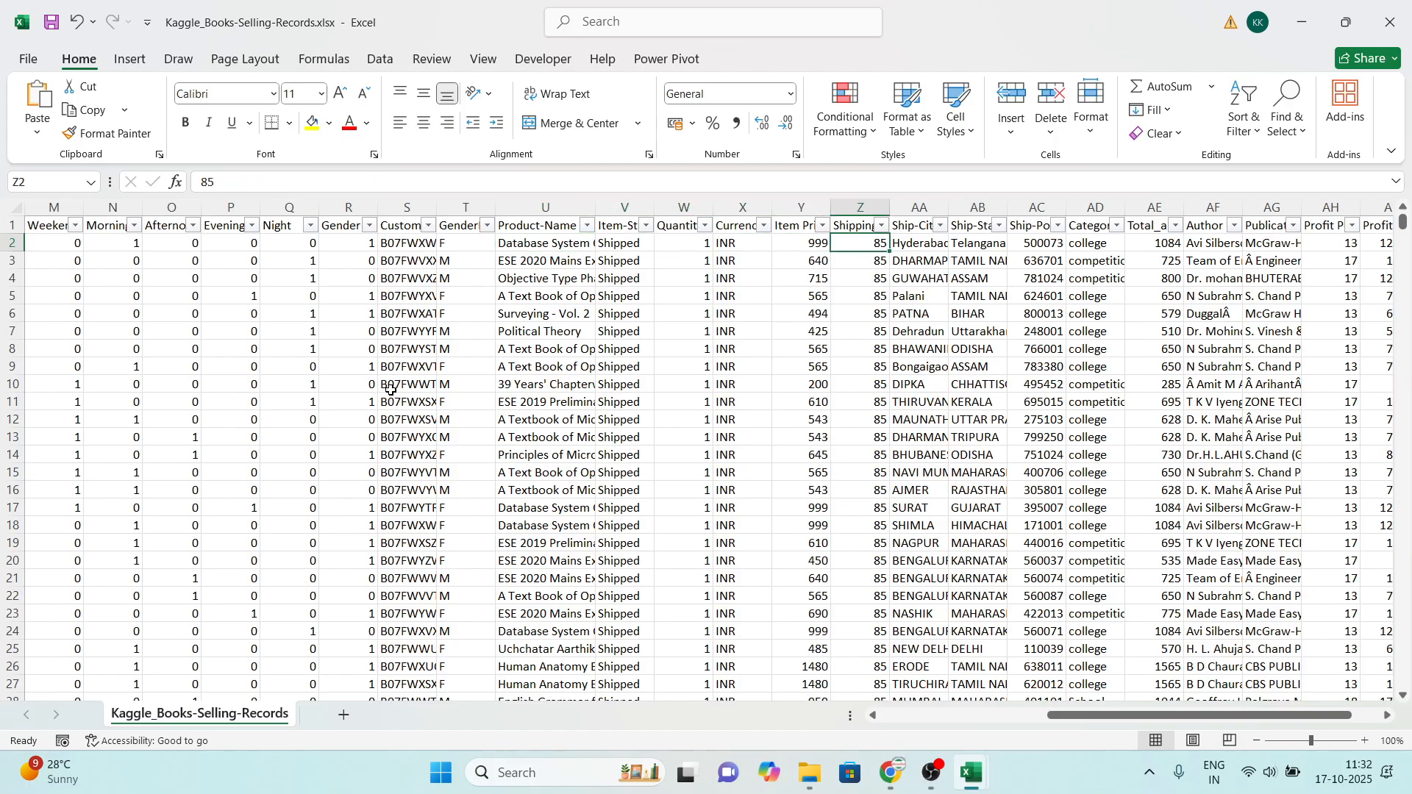
key(Right)
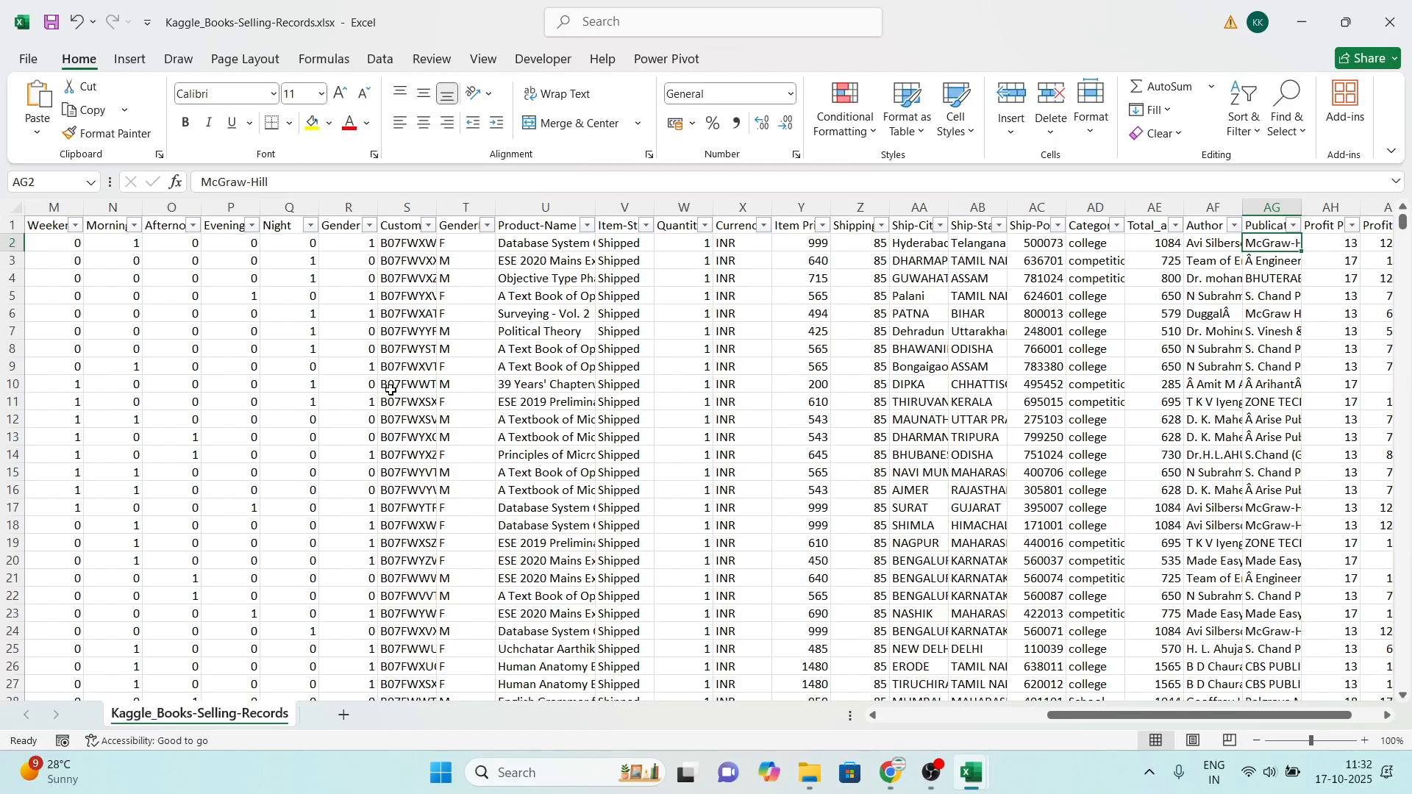
key(Right)
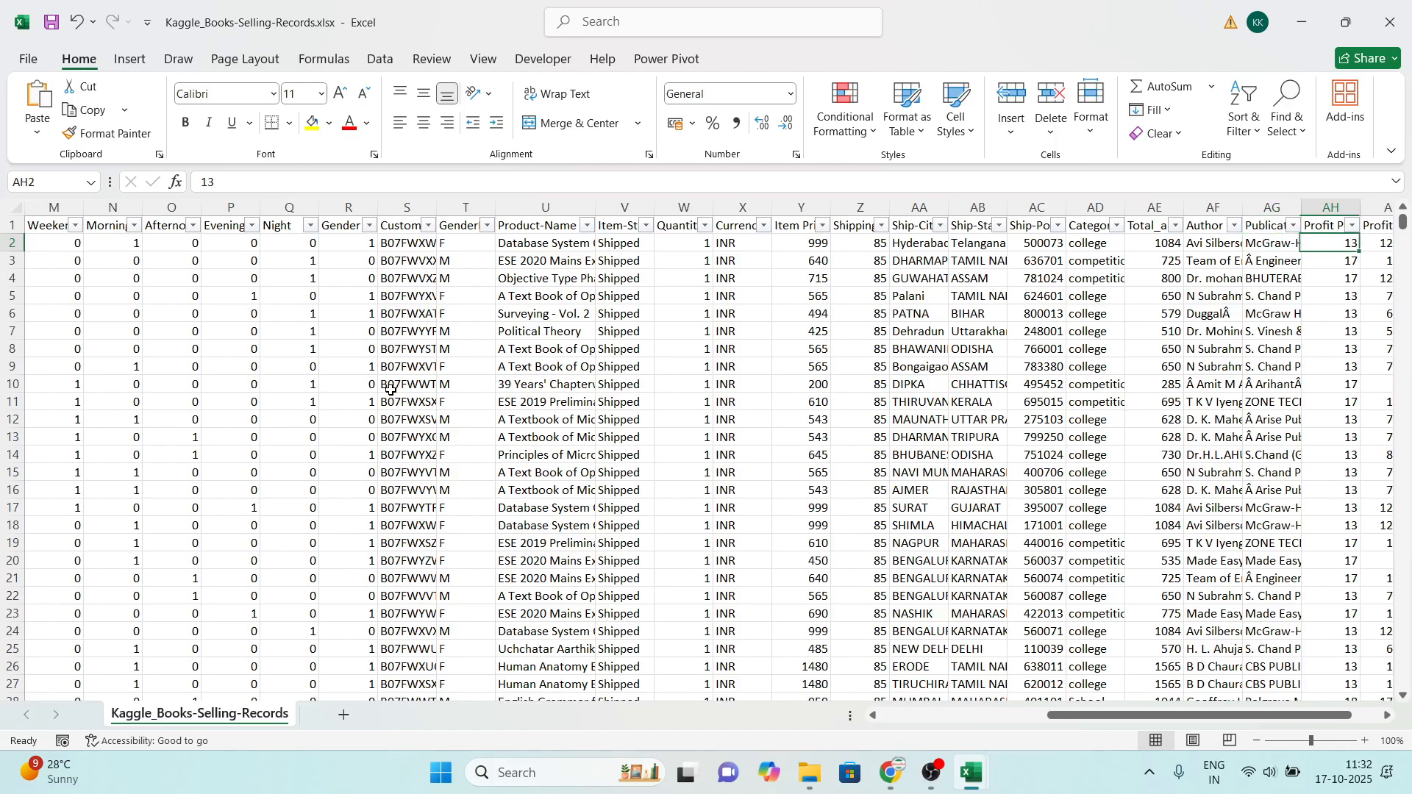
Step: Examine the Profit Percentage column's header and its entries down to row 4, returning to the header
key(Up)
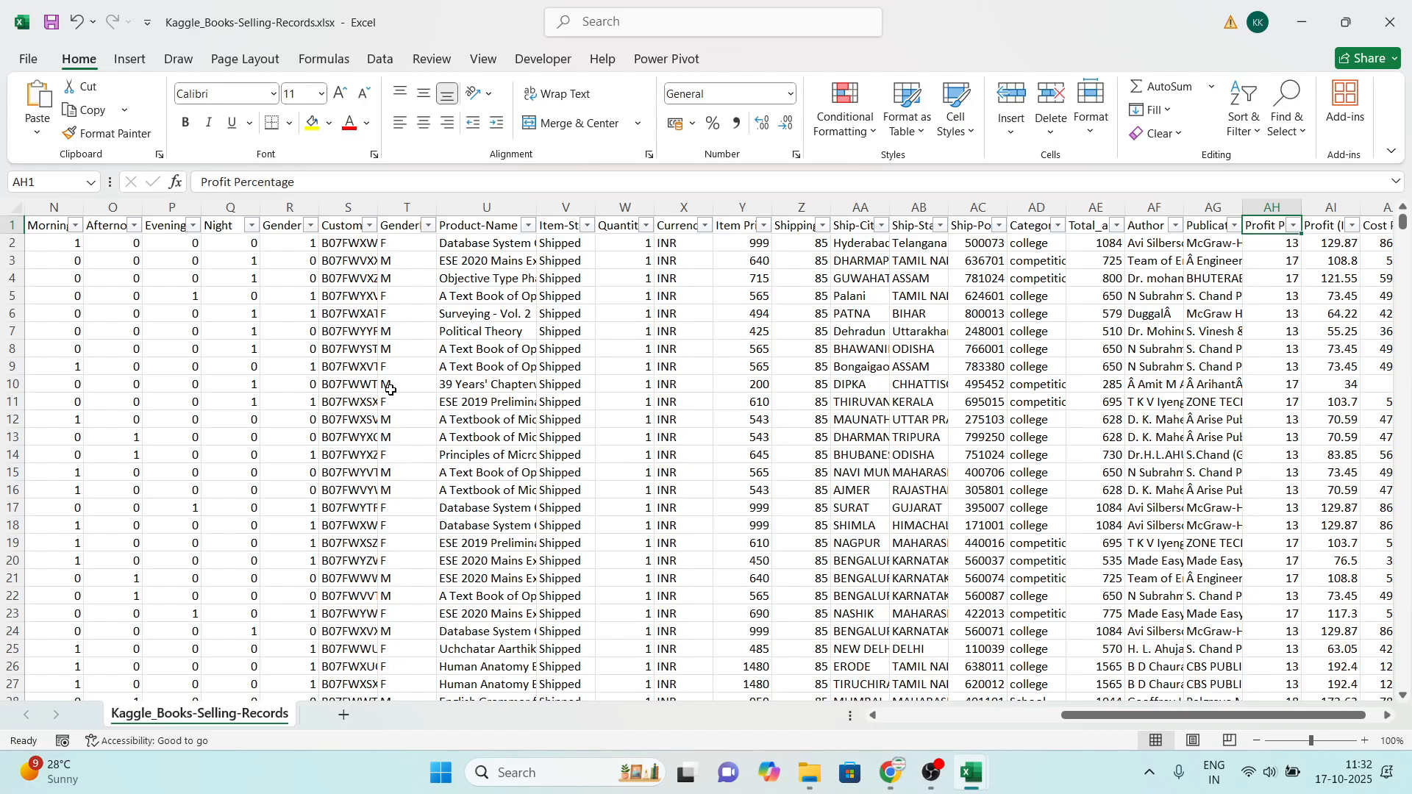
key(Down)
key(Down)
key(Down)
key(Up)
key(Up)
key(Up)
Step: Compare the Profit and Cost Price column headers
key(Right)
key(Right)
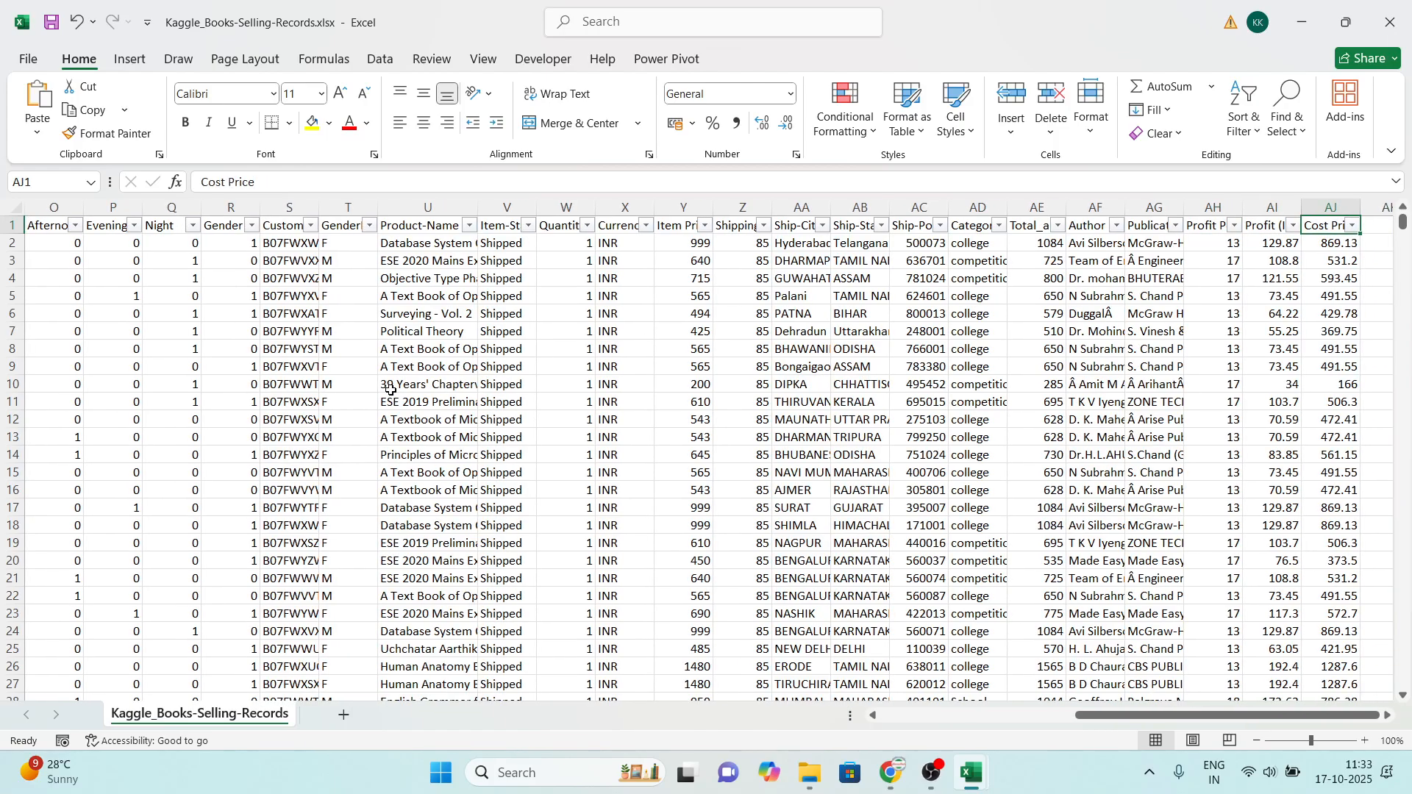
key(Left)
key(Right)
Step: Examine the first several entries in the Cost Price column and return to its header
key(Down)
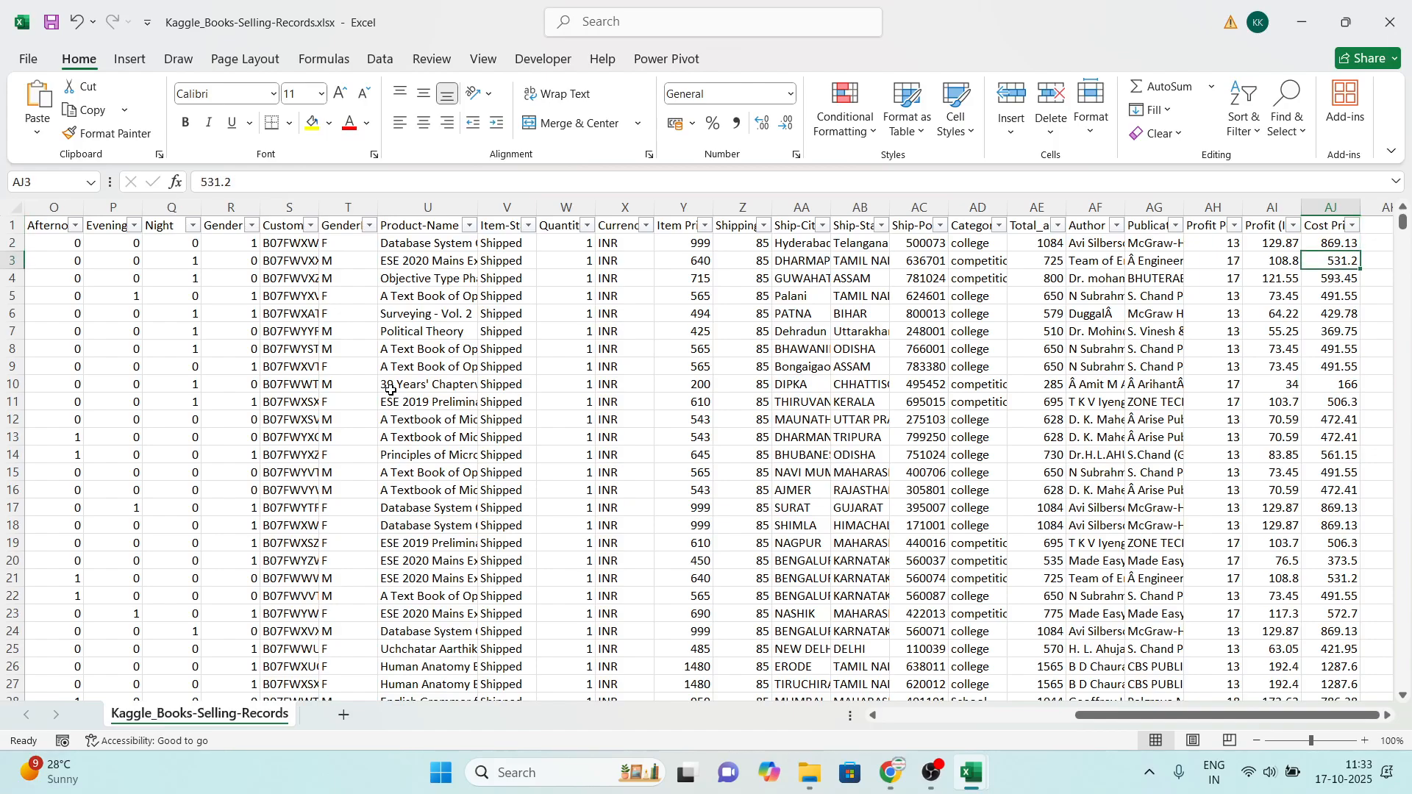
key(Up)
key(Down)
key(Down)
key(Down)
key(Down)
key(Down)
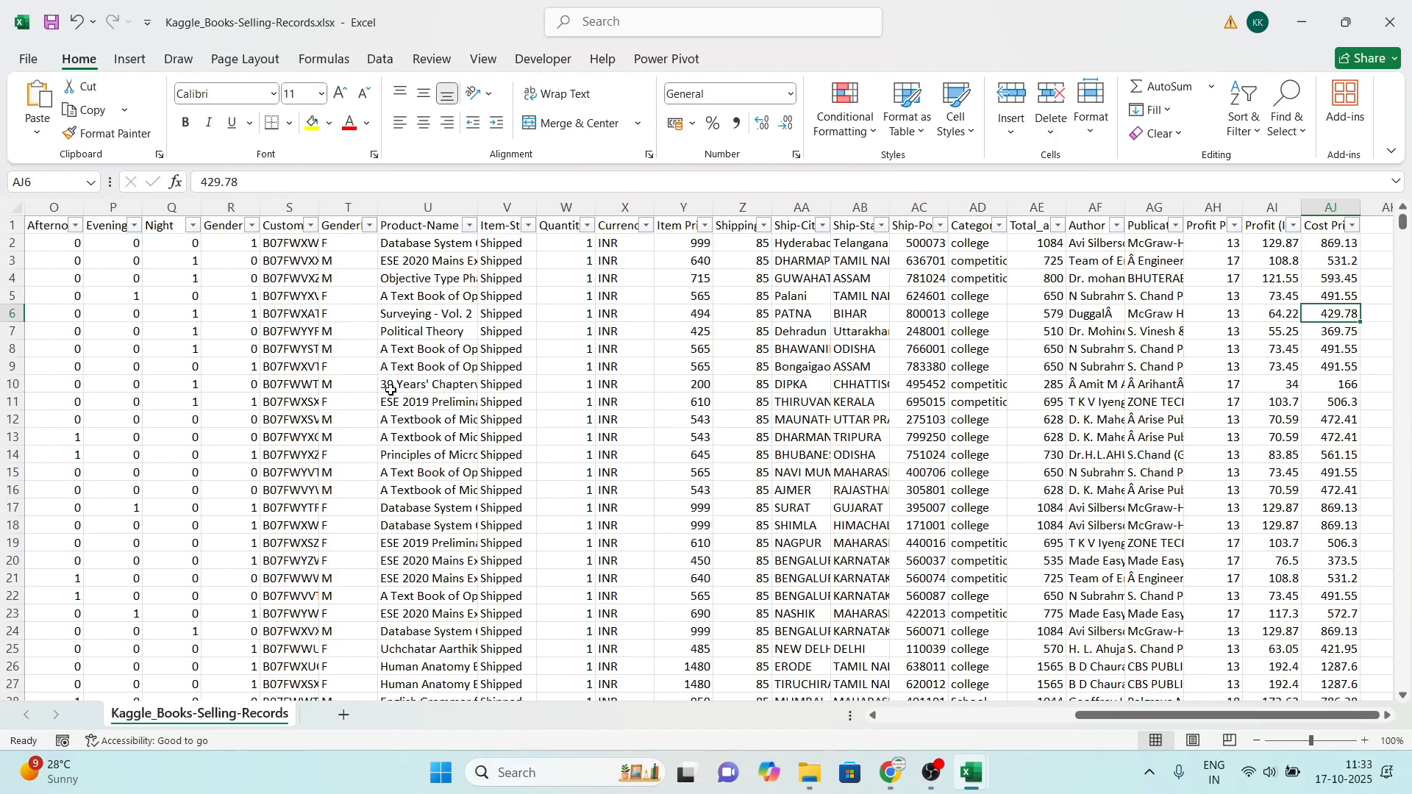
key(Up)
key(Up)
key(Up)
key(Up)
key(Up)
key(Down)
key(Down)
key(Down)
key(Down)
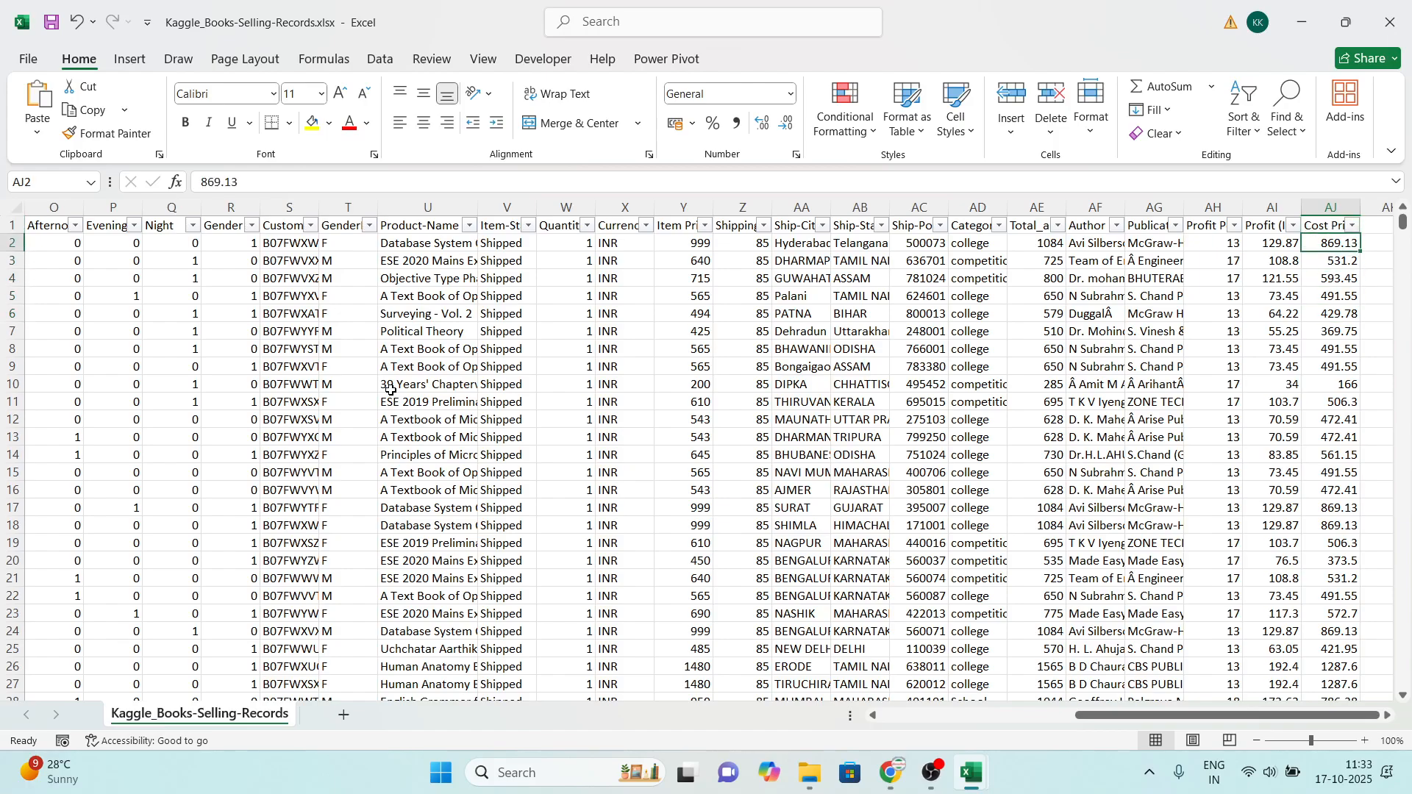
key(Up)
key(Up)
key(Up)
key(Up)
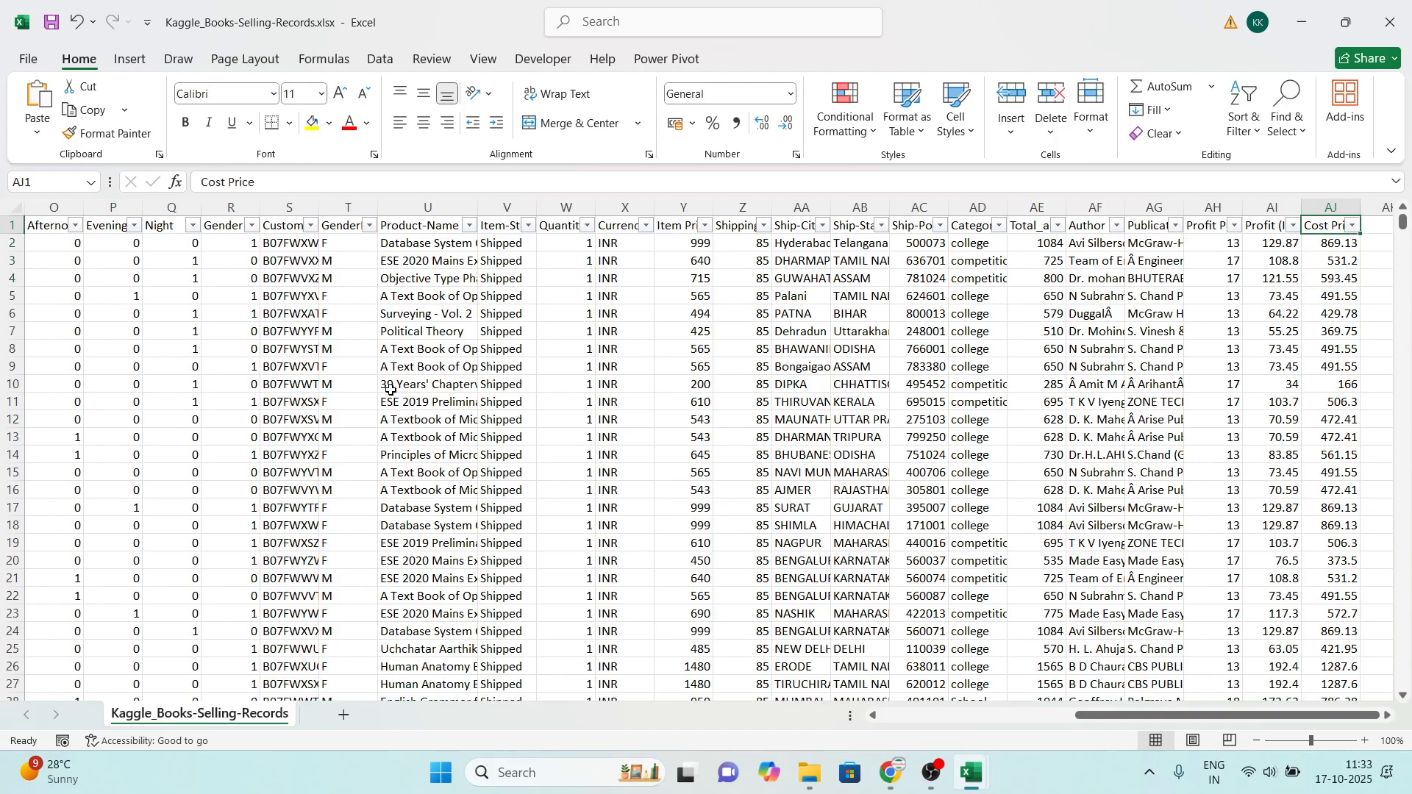
Step: Go back across the header row from Cost Price to the ID header in cell A1
key(Left)
key(Left)
key(Left)
key(Left)
key(Left)
key(Left)
key(Left)
key(Left)
key(Left)
key(Left)
key(Left)
key(Left)
key(Left)
key(Left)
key(Left)
key(Left)
key(Left)
key(Left)
key(Left)
key(Left)
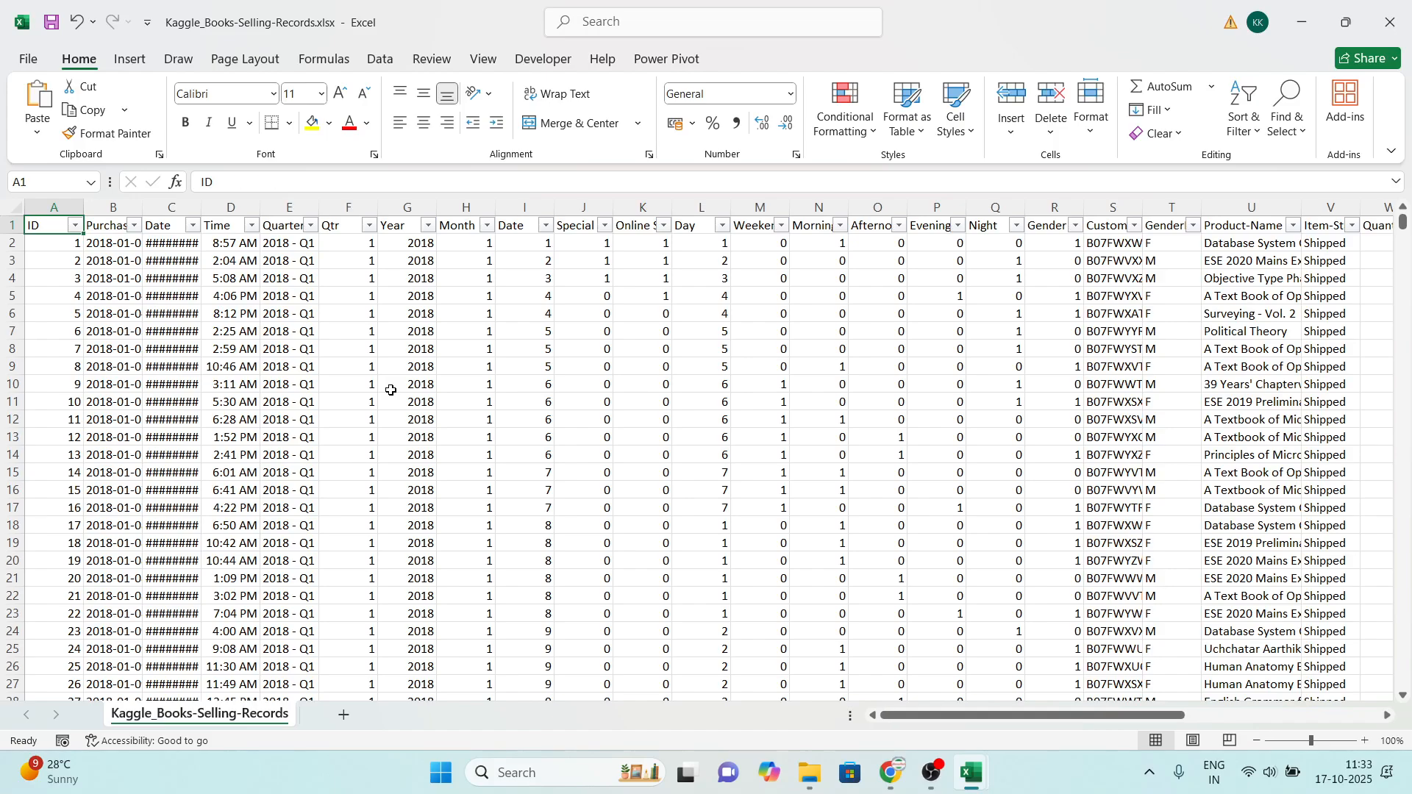
Step: Review the header row once more from ID across to Publication
key(Right)
key(Right)
key(Right)
key(Right)
key(Right)
key(Right)
key(Right)
key(Right)
key(Right)
key(Right)
key(Right)
key(Right)
key(Right)
key(Right)
key(Right)
key(Right)
key(Right)
key(Right)
key(Right)
key(Right)
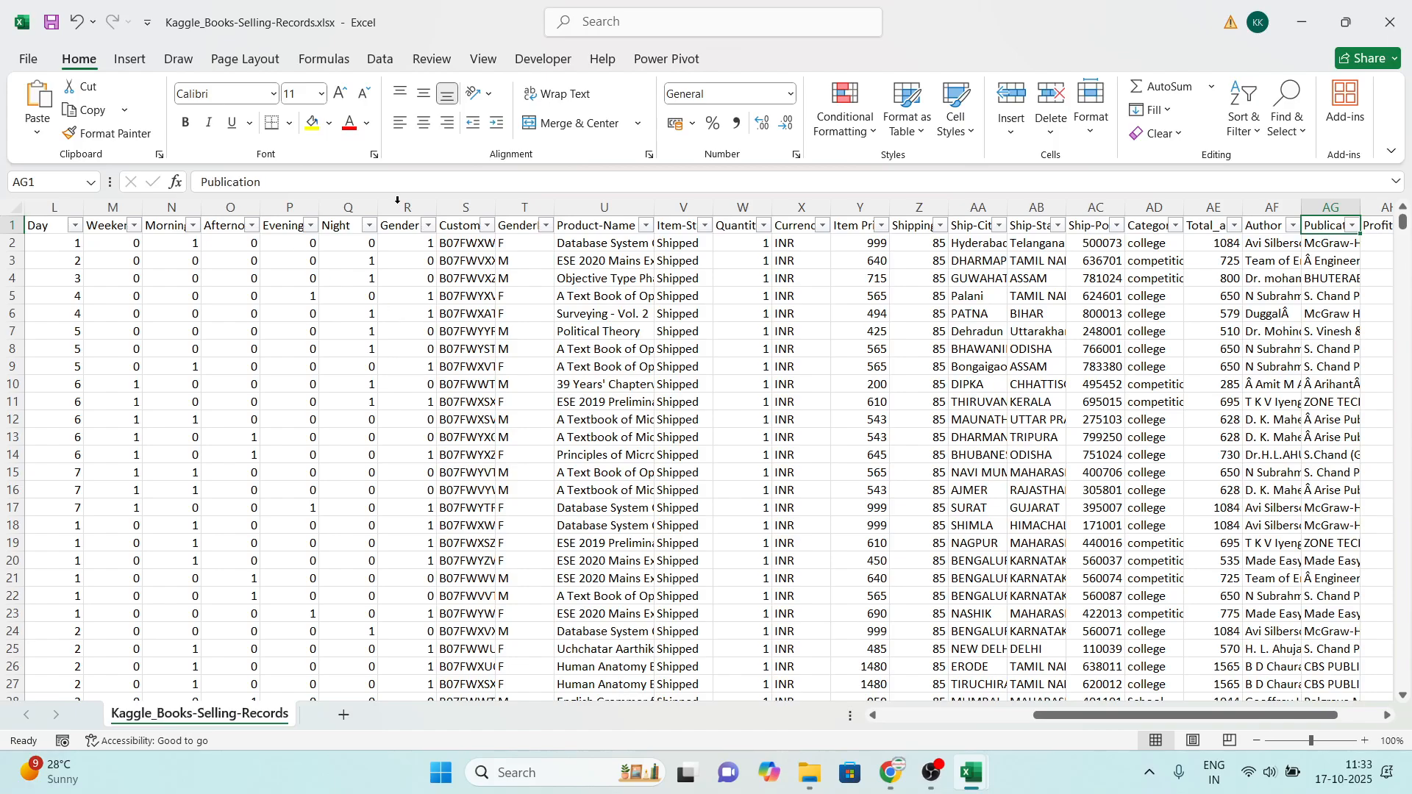
Step: Close the Kaggle_Books-Selling-Records workbook without saving, and select cell I10 in Book1's imported table
click(1390, 22)
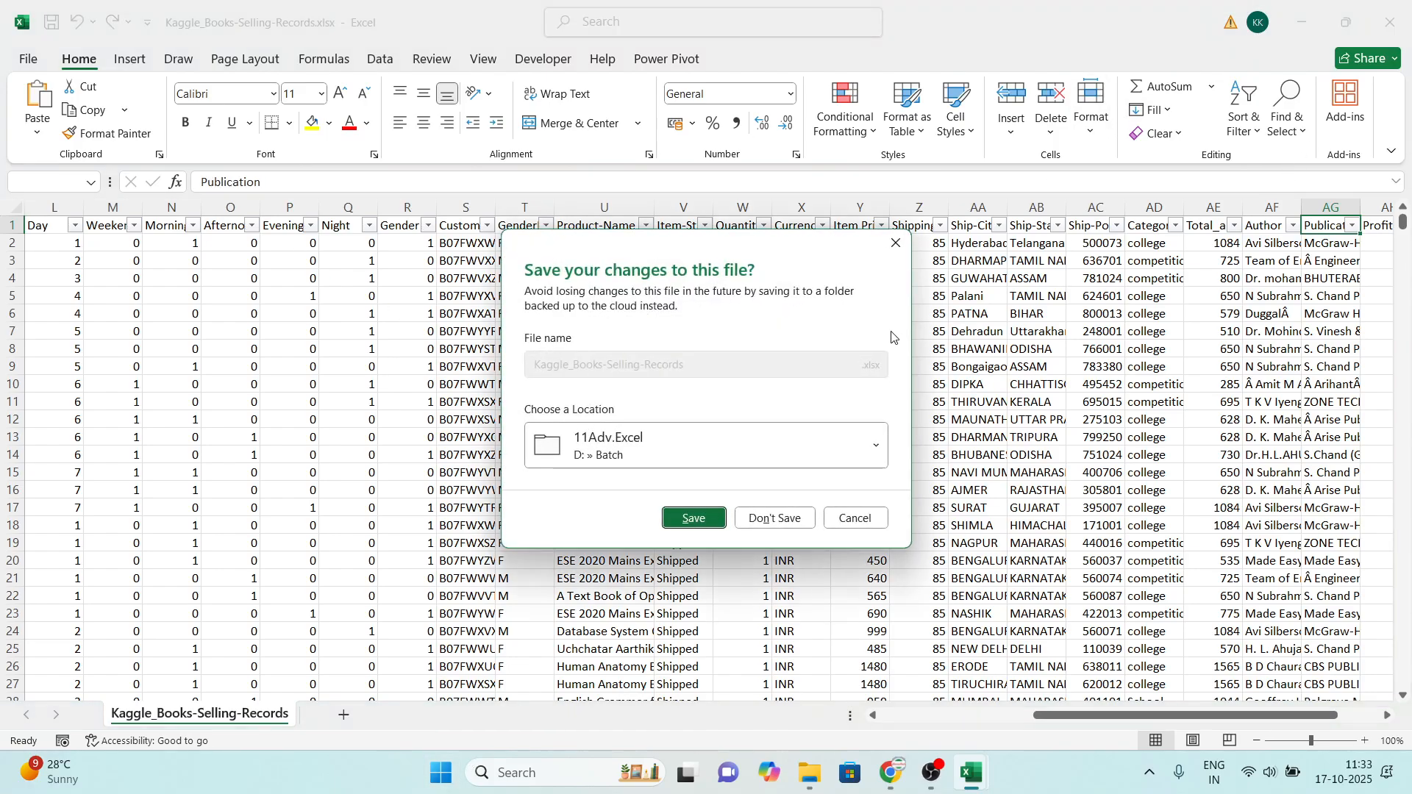
click(758, 518)
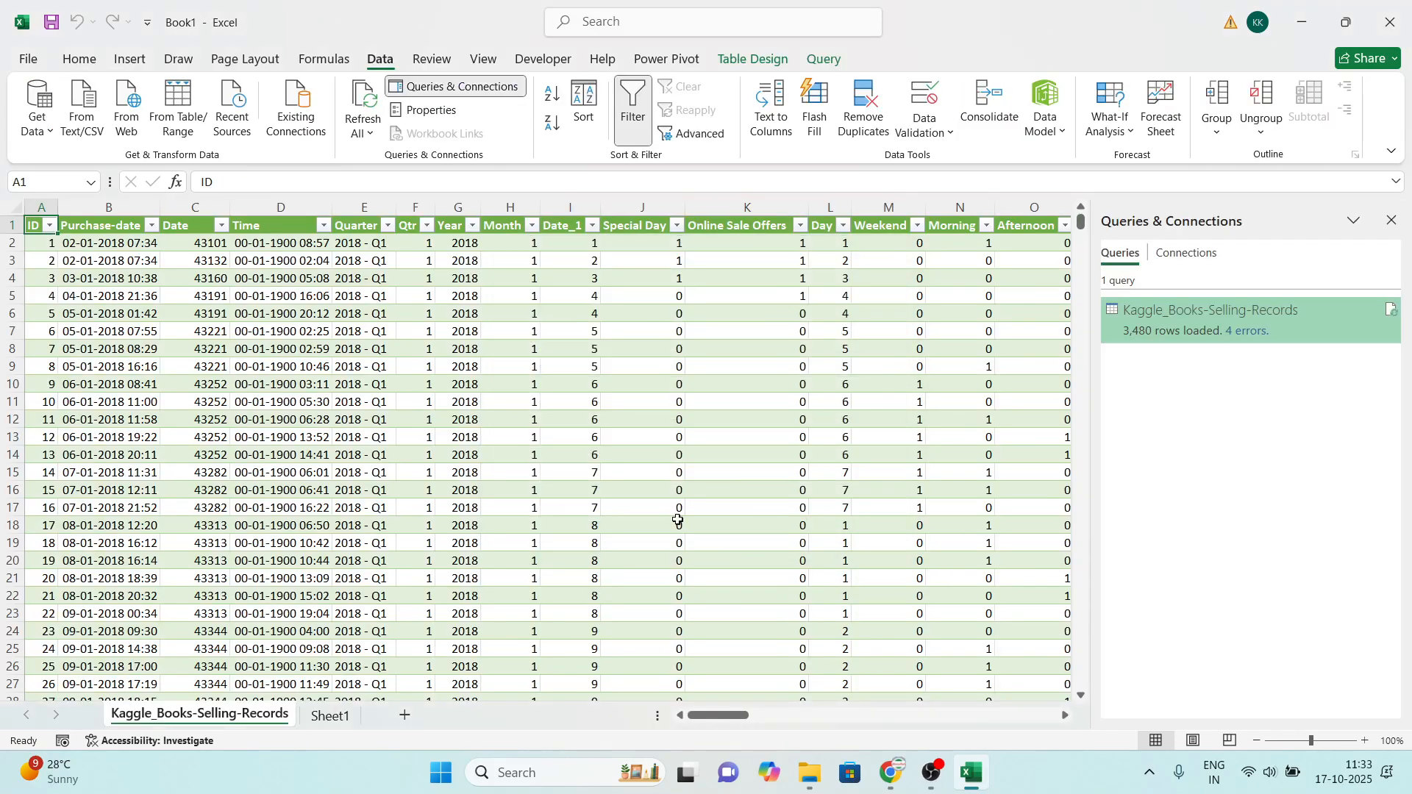
click(545, 379)
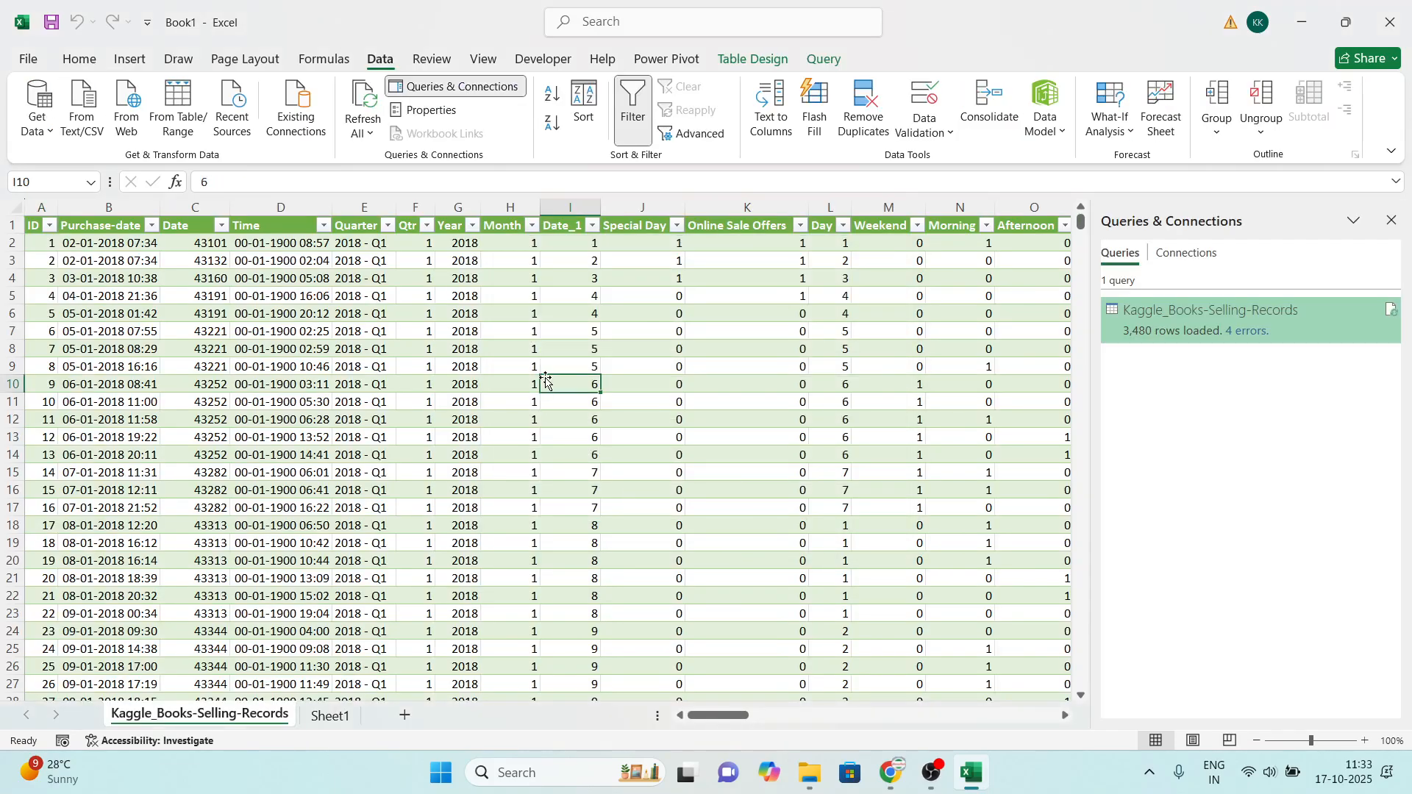
Step: Check the extent of the imported table's header row from ID to Cost Price and return to cell A1
key(ctrl+Left)
key(ctrl+Up)
key(ctrl+Right)
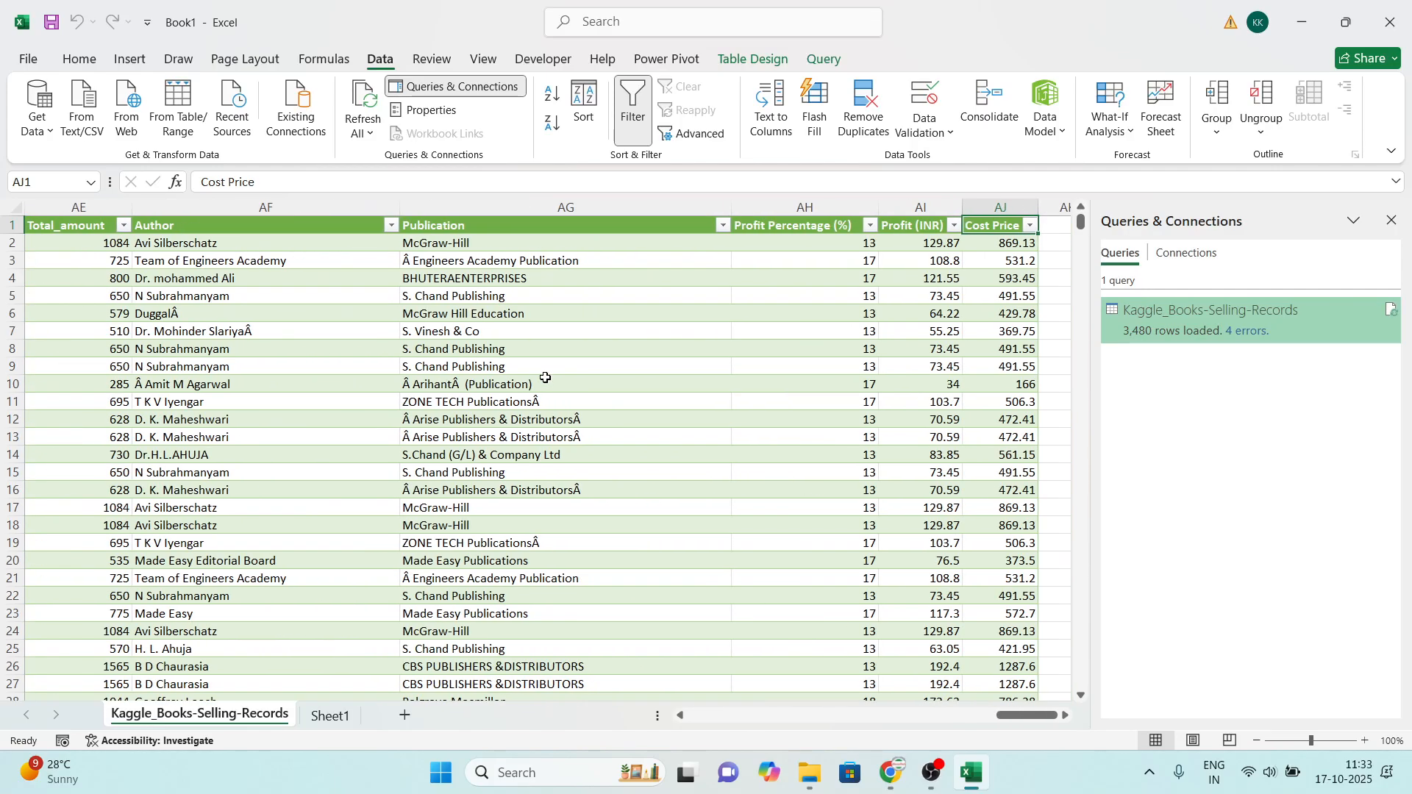
key(ctrl+Left)
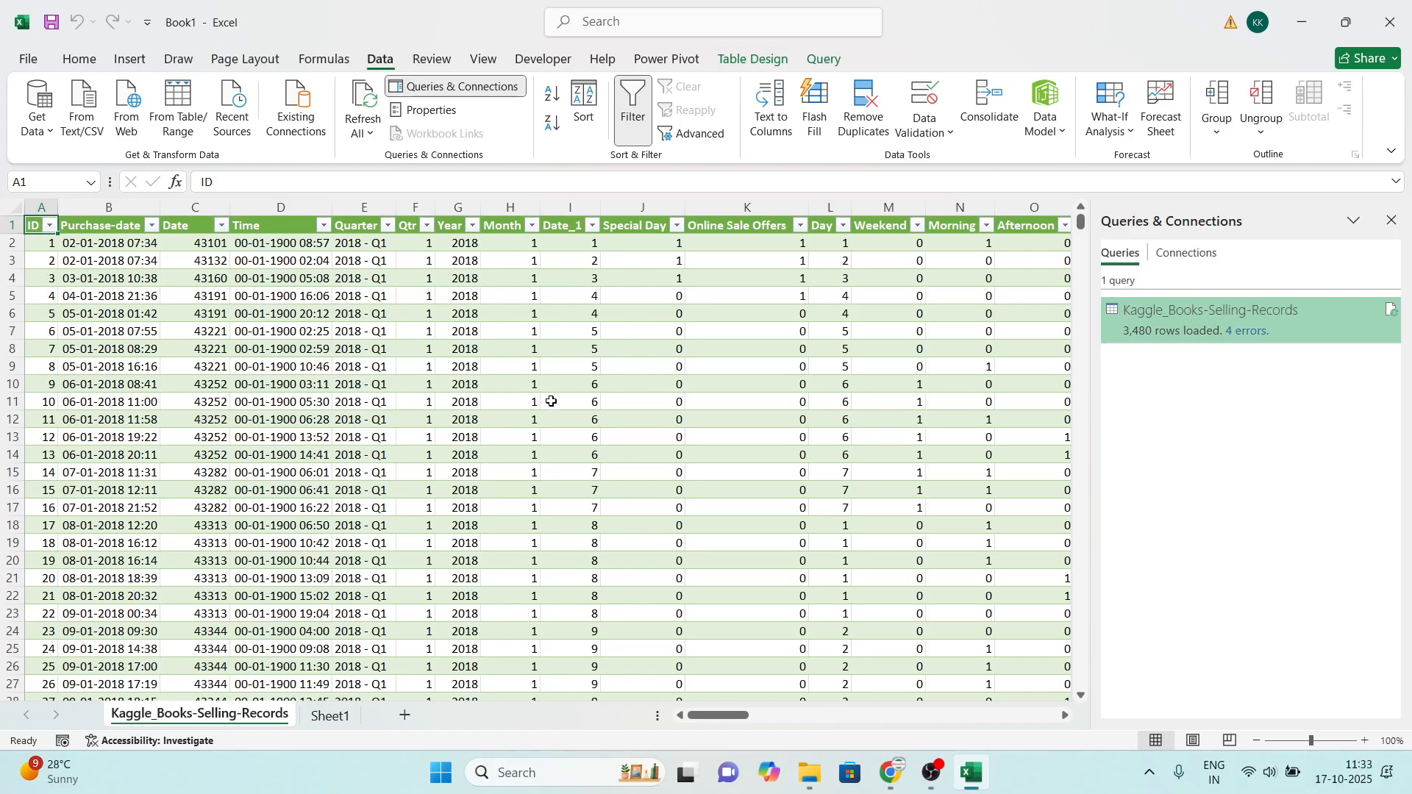
Step: Begin saving the workbook and browse to the 11Adv.Excel folder inside Batch on Local Disk (D:)
key(ctrl+s)
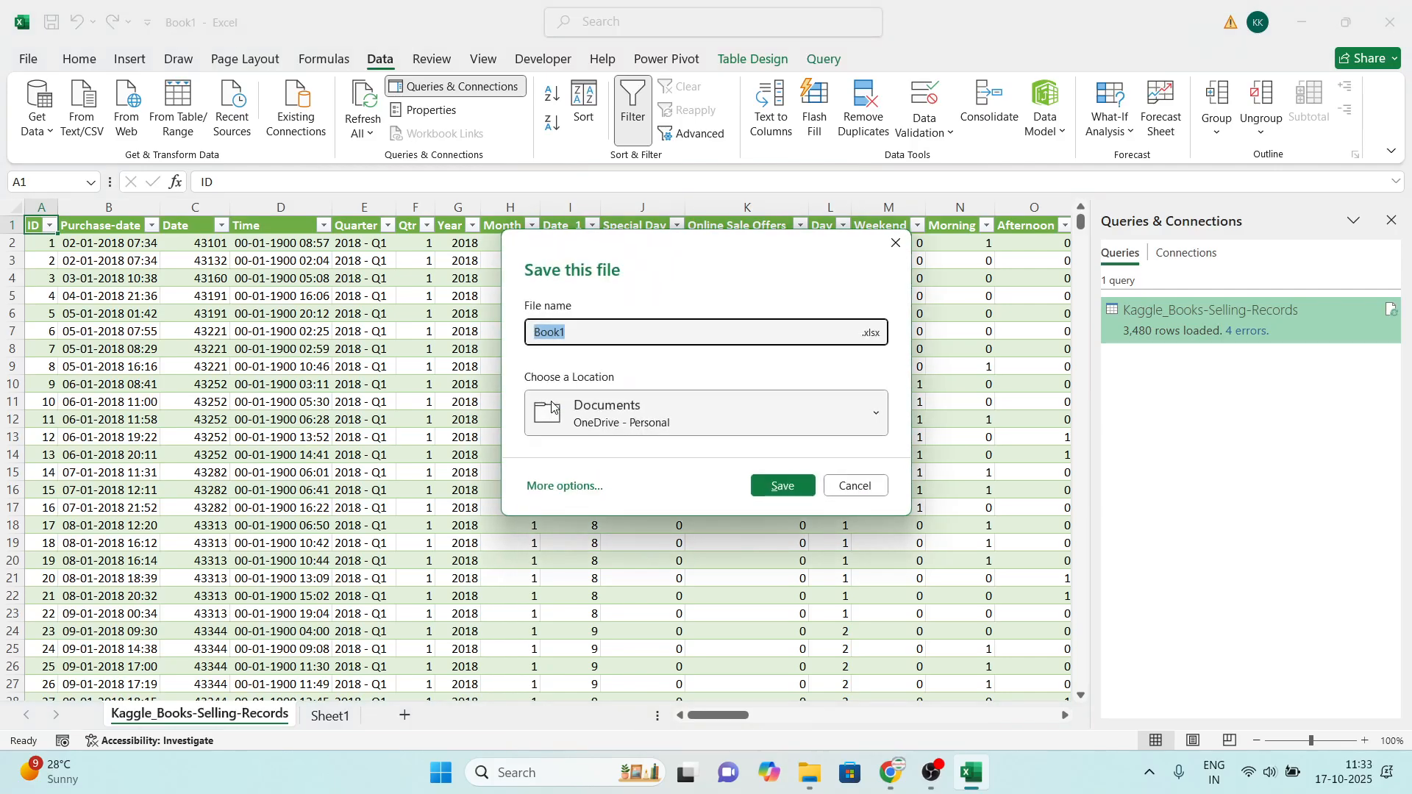
click(563, 487)
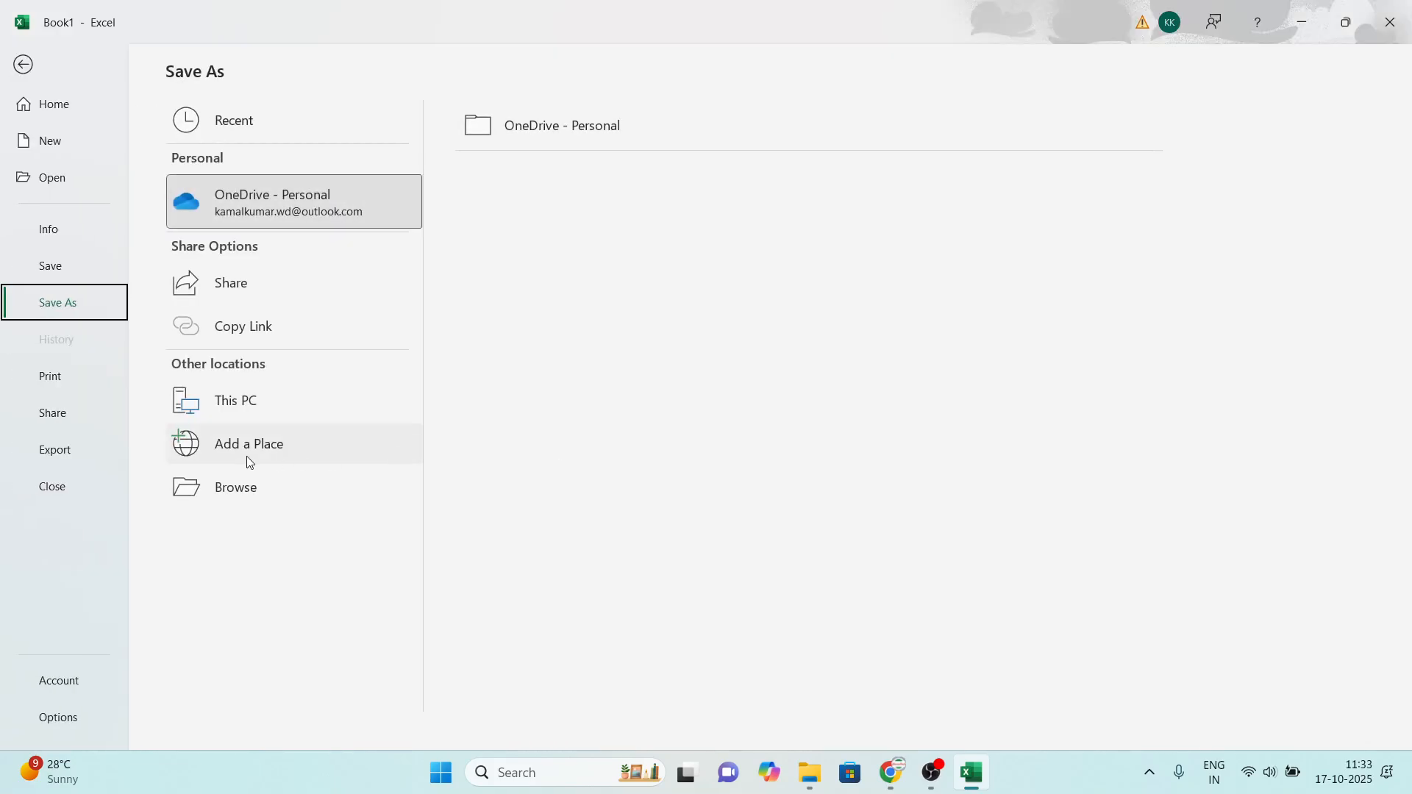
click(235, 485)
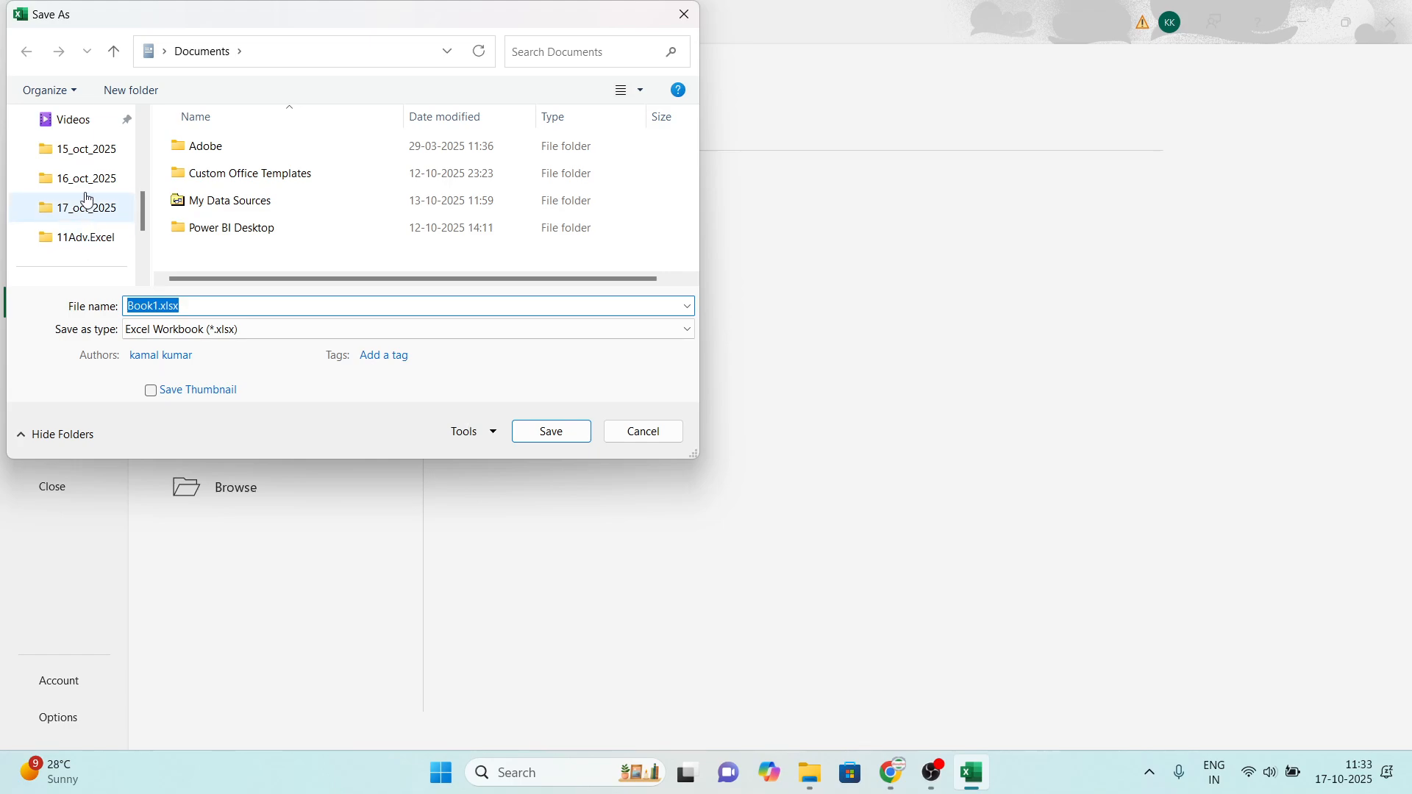
scroll(88, 232, up, 3)
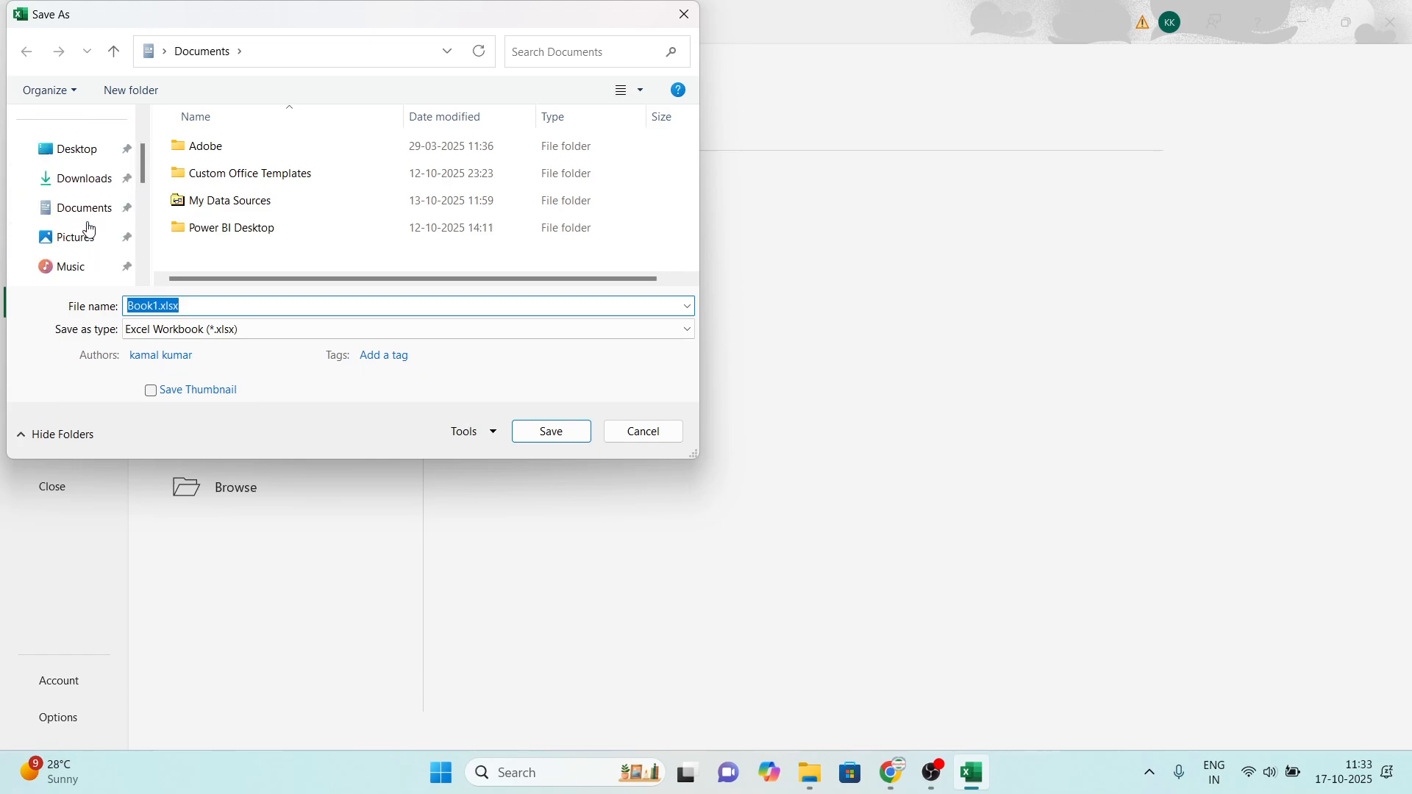
scroll(86, 220, down, 5)
click(81, 186)
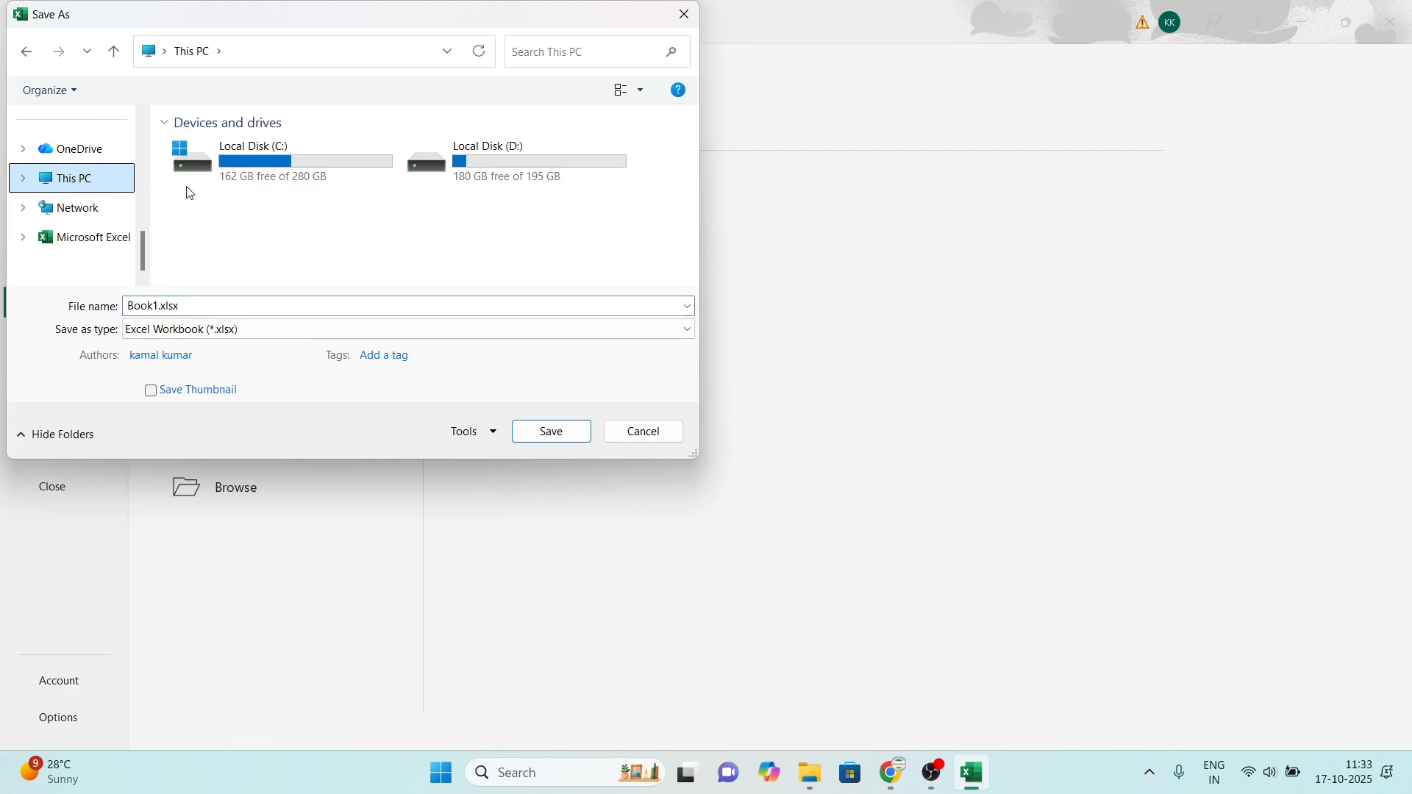
double_click(520, 177)
click(207, 151)
double_click(207, 150)
scroll(258, 228, down, 4)
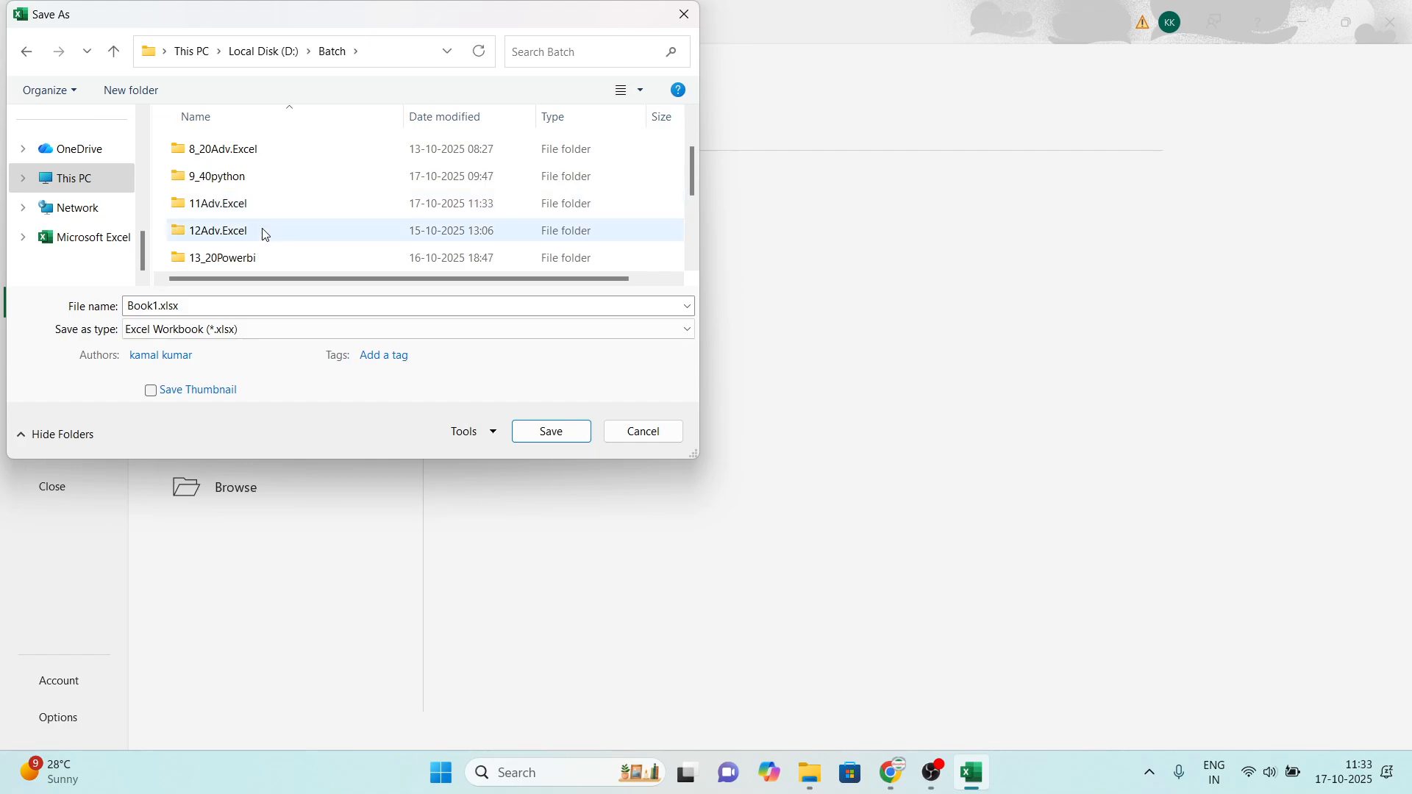
double_click(262, 216)
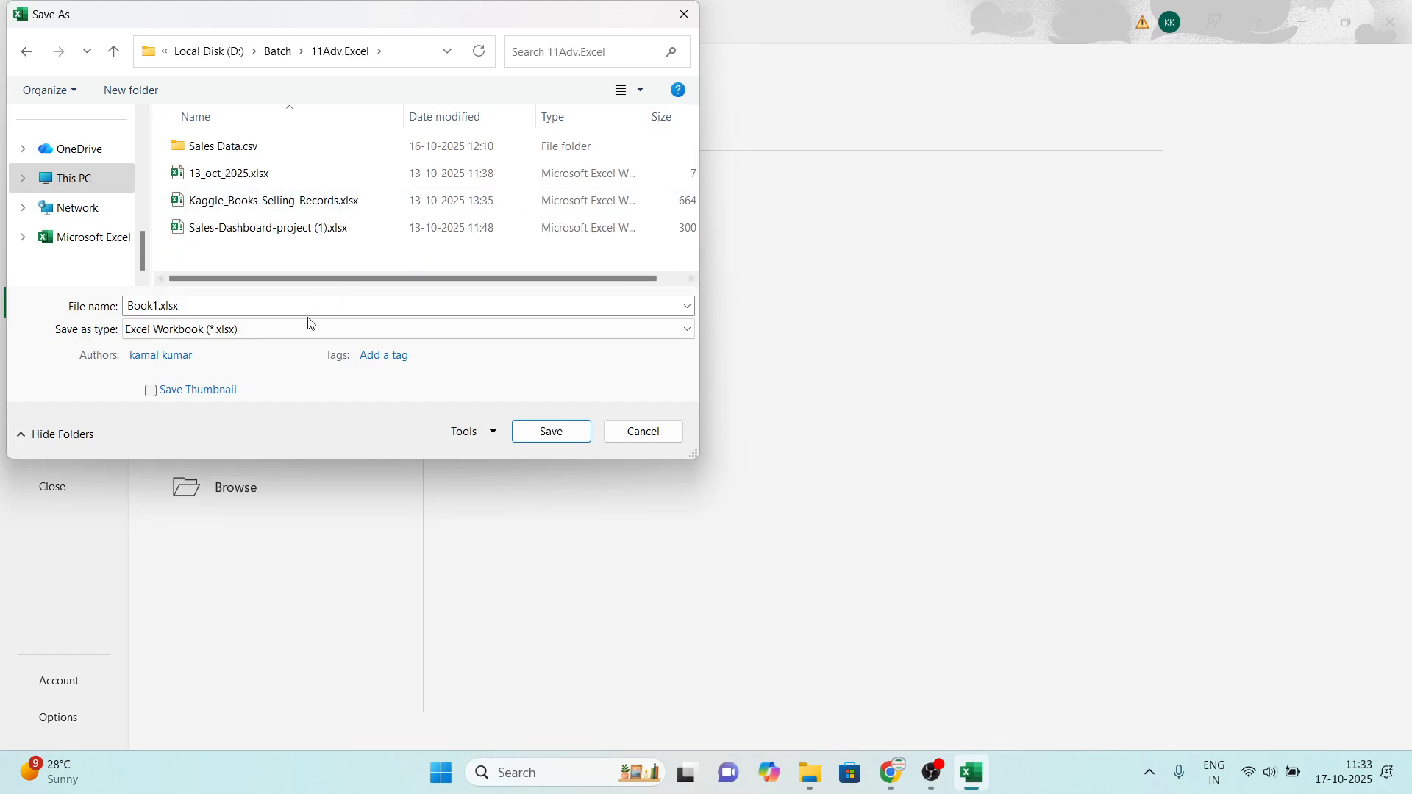
Step: Name the workbook Understanding_dashbaord_data and save it as an Excel Workbook
click(283, 304)
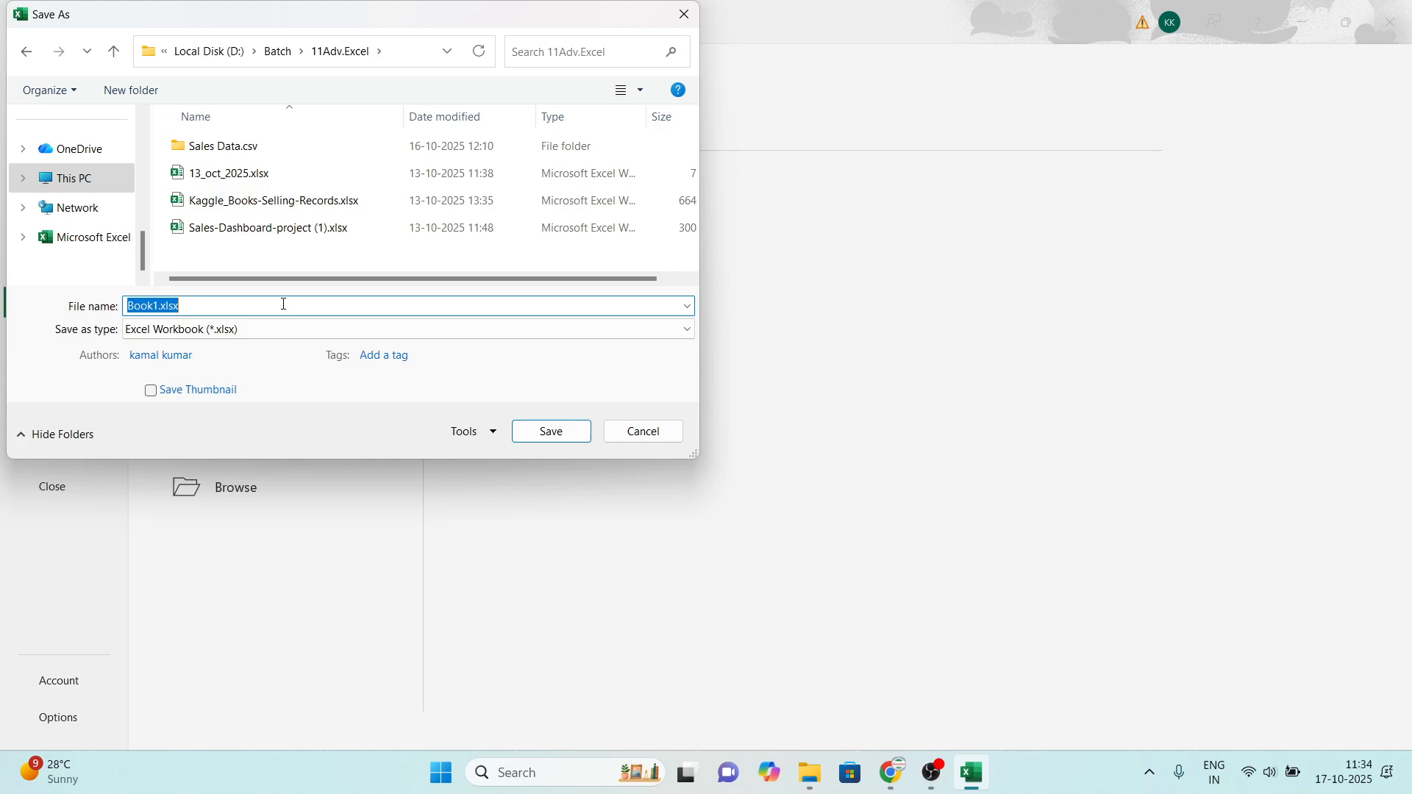
text(u)
text(Understa)
text(nding)
text(_dat)
text(shbaord)
text(_data)
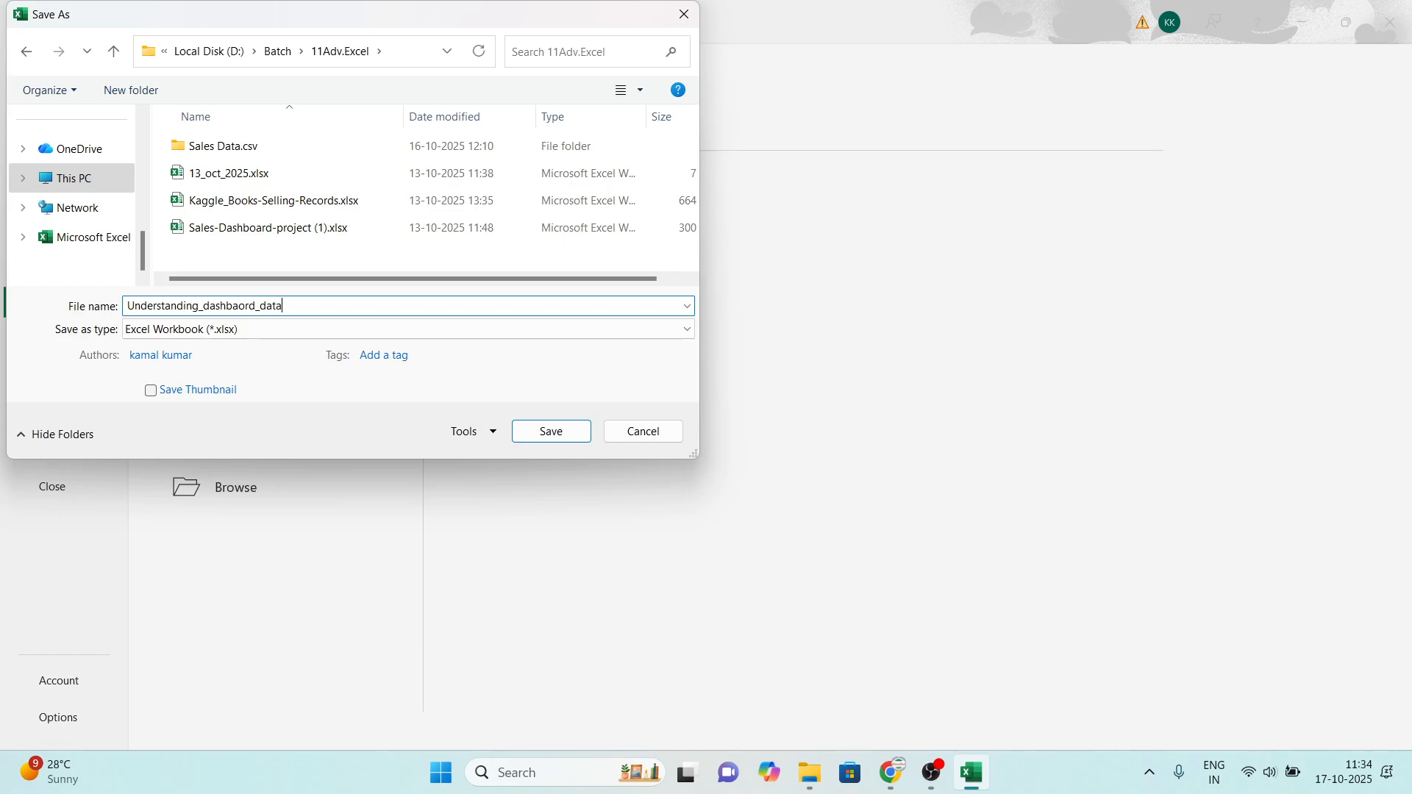
key(Return)
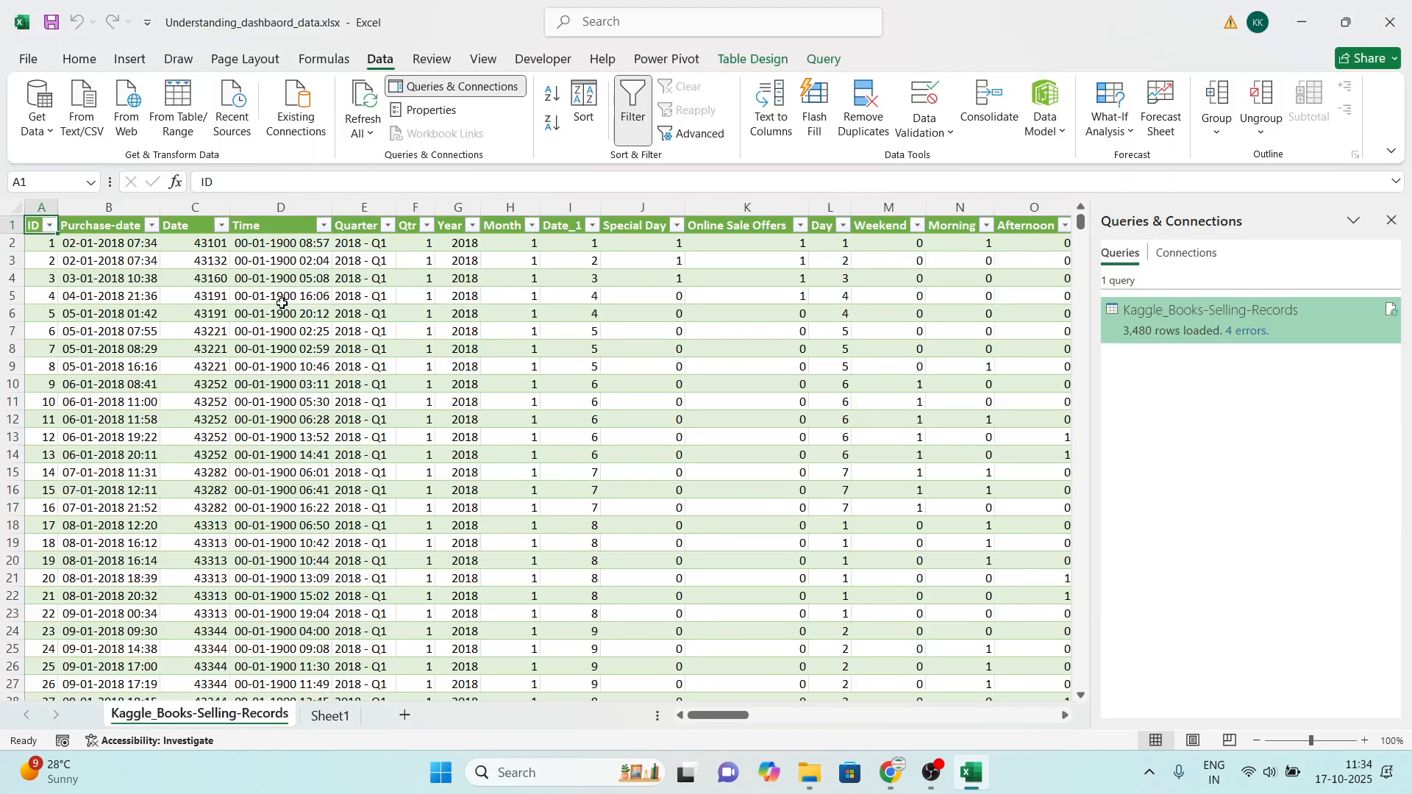
Step: Check the last record in the ID column and return to the ID header in cell A1
click(429, 545)
key(Home)
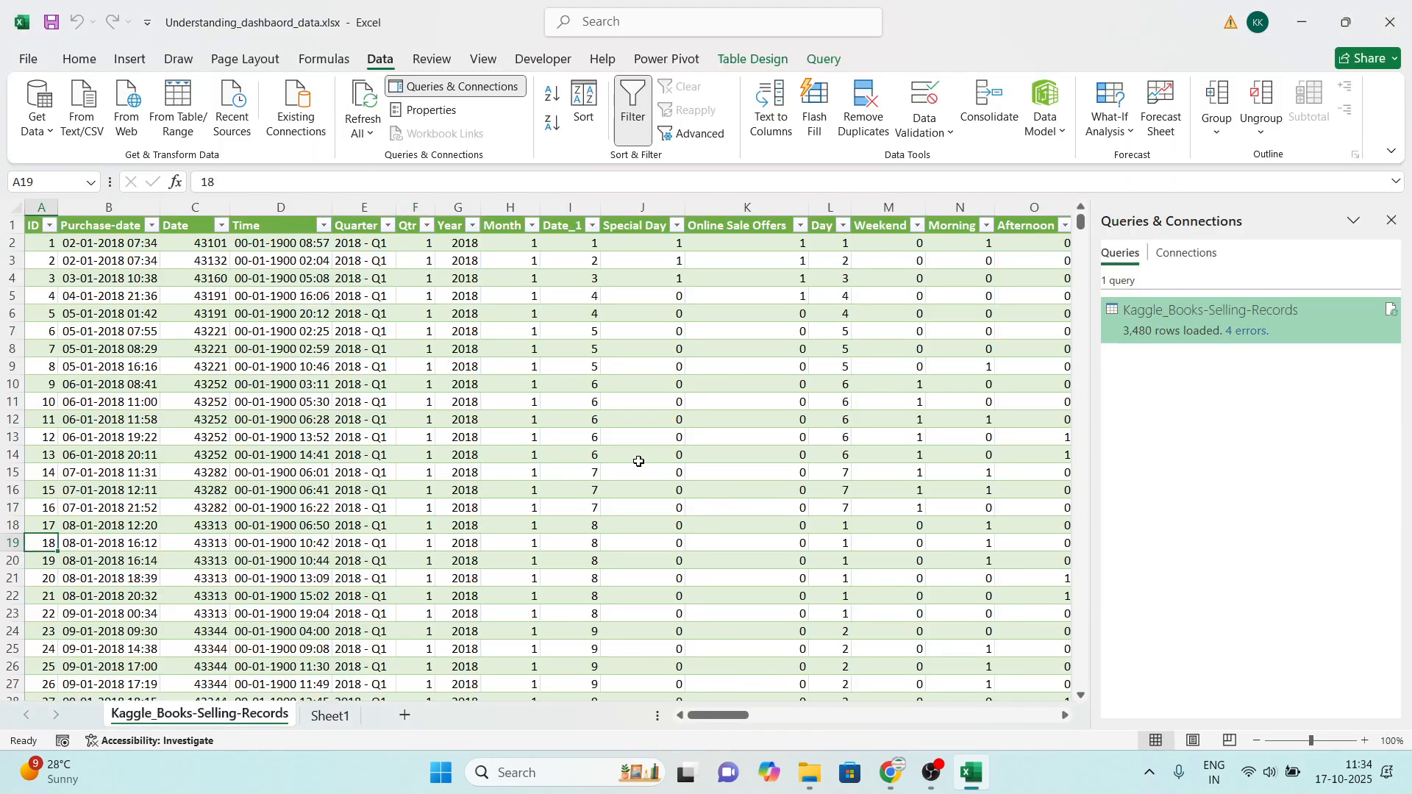
key(ctrl+Home)
key(ctrl+Down)
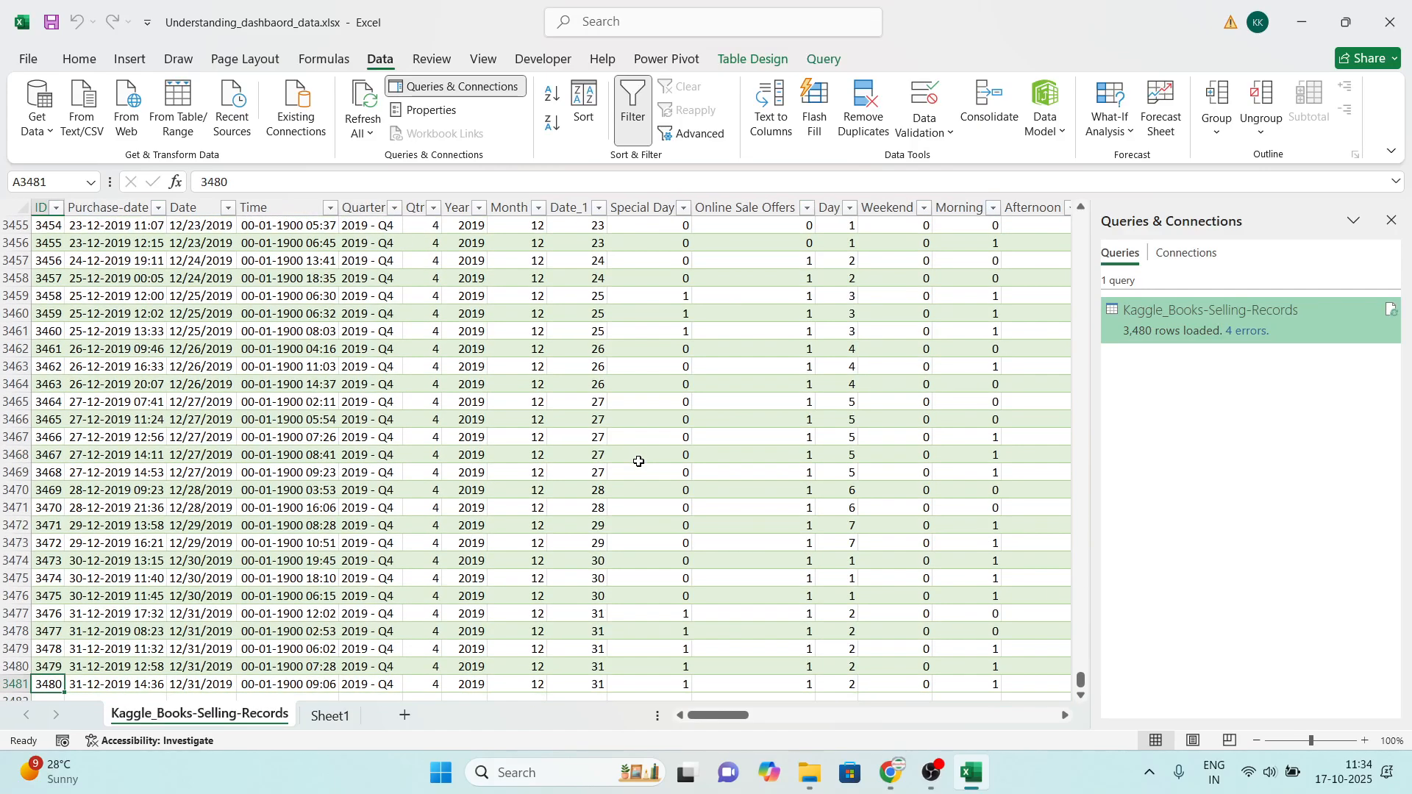
key(ctrl+Up)
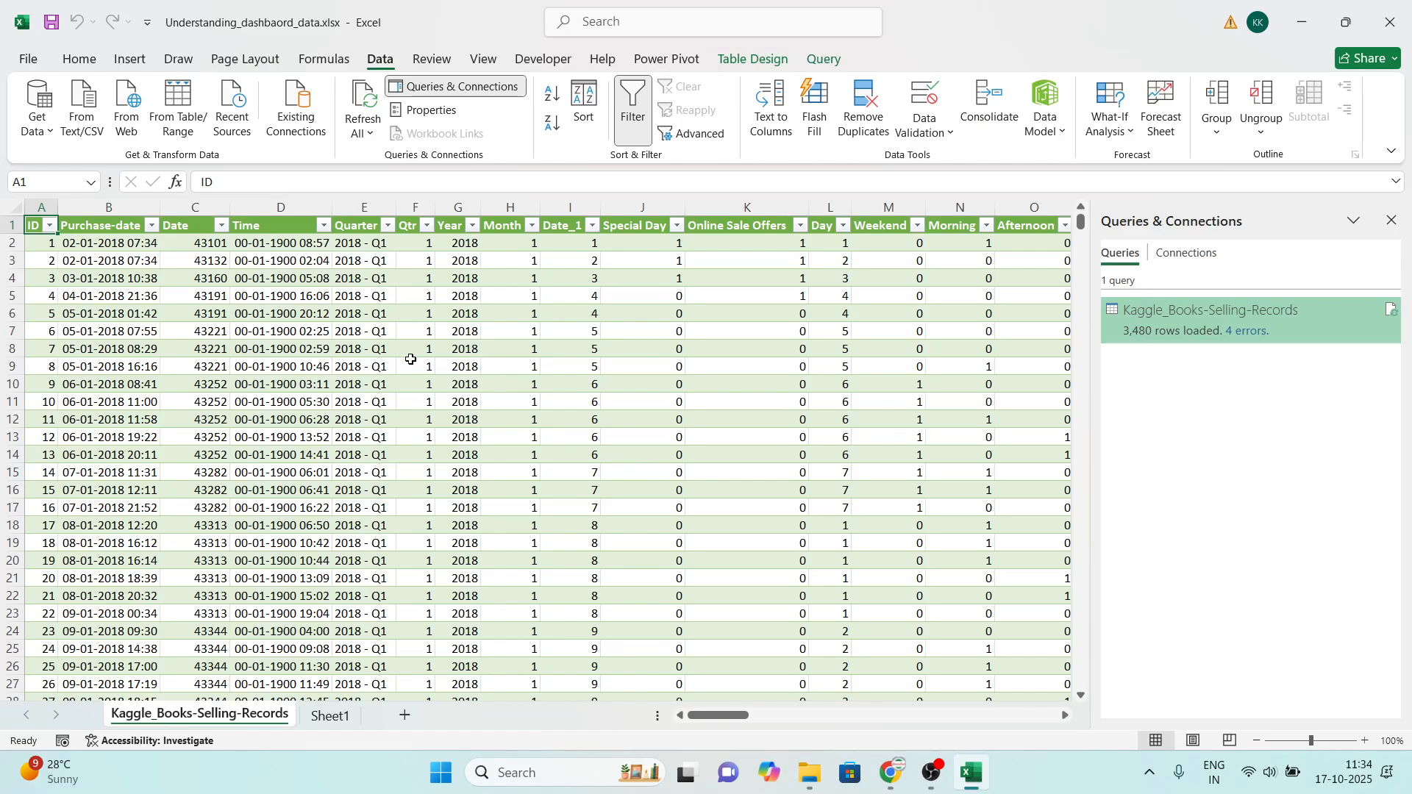
Step: Browse down through the 2018 Q1 records, highlighting rows 82 and 165, and stop in the Time column at row 280
click(390, 366)
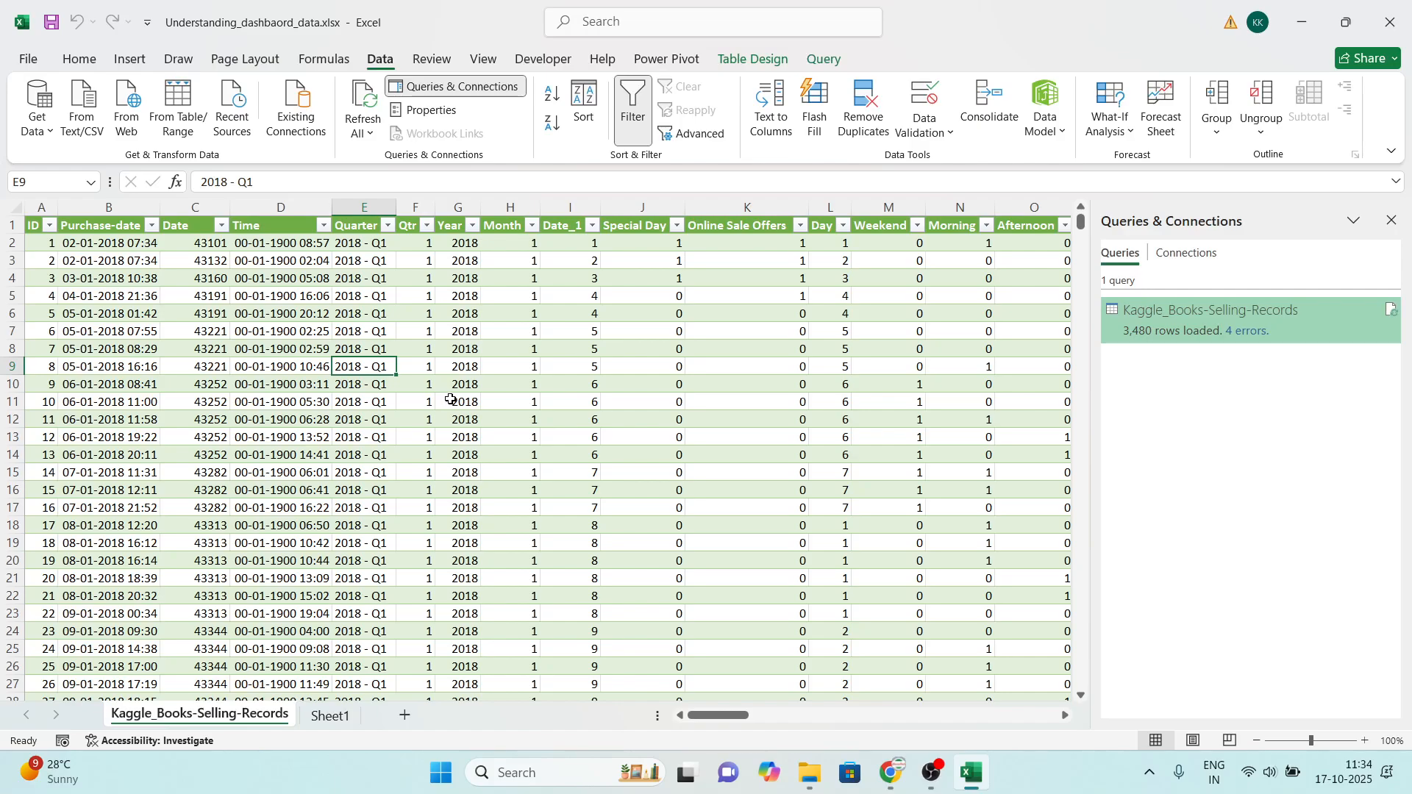
click(475, 418)
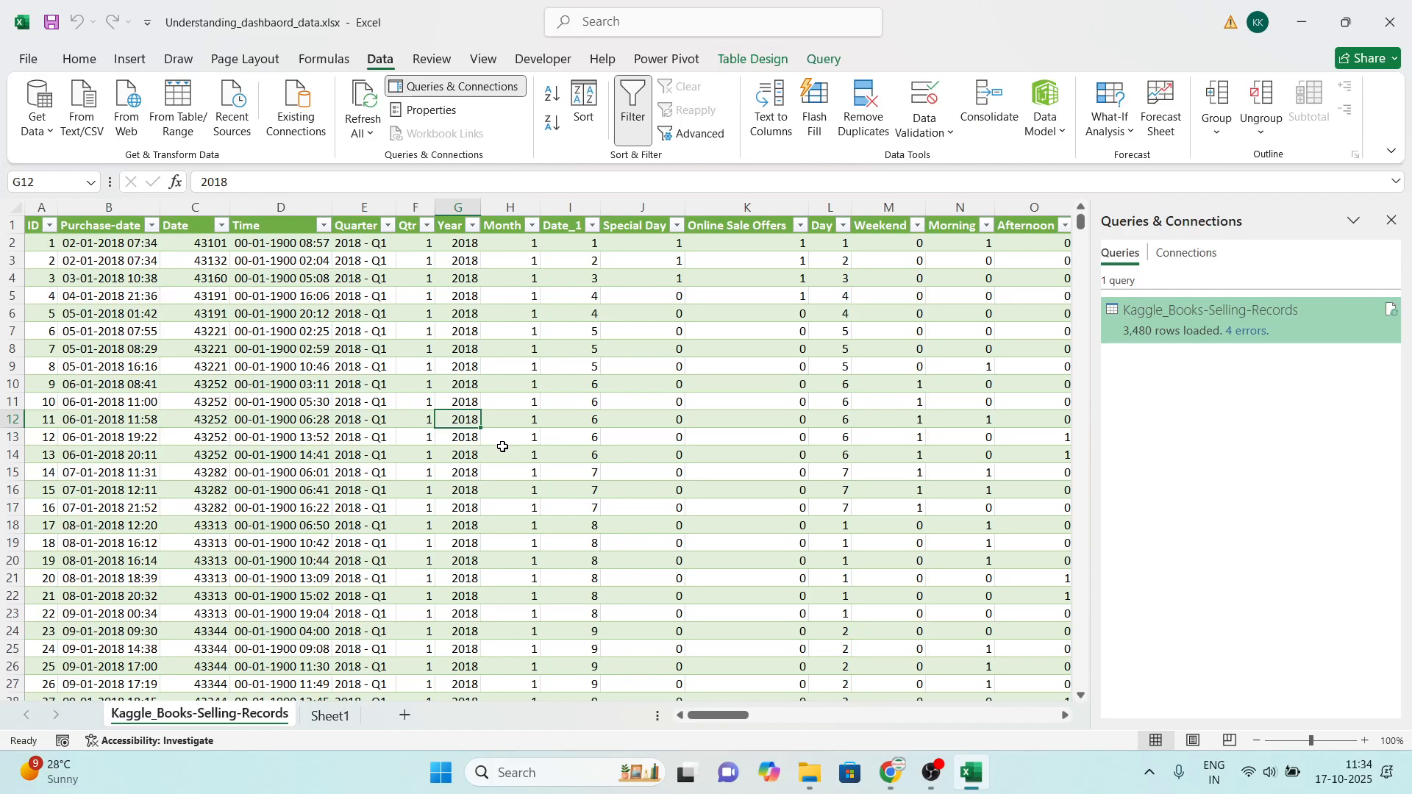
scroll(503, 447, down, 20)
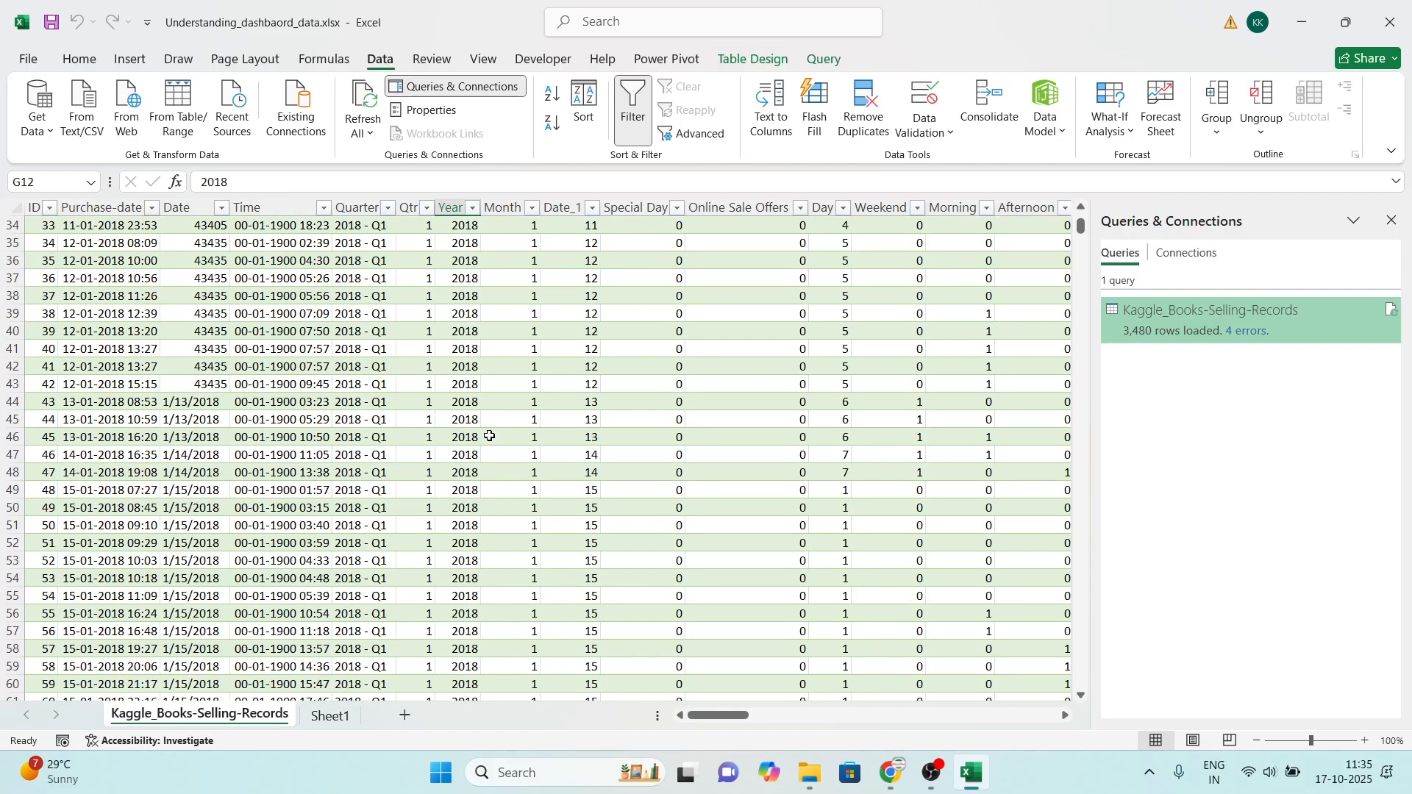
click(11, 437)
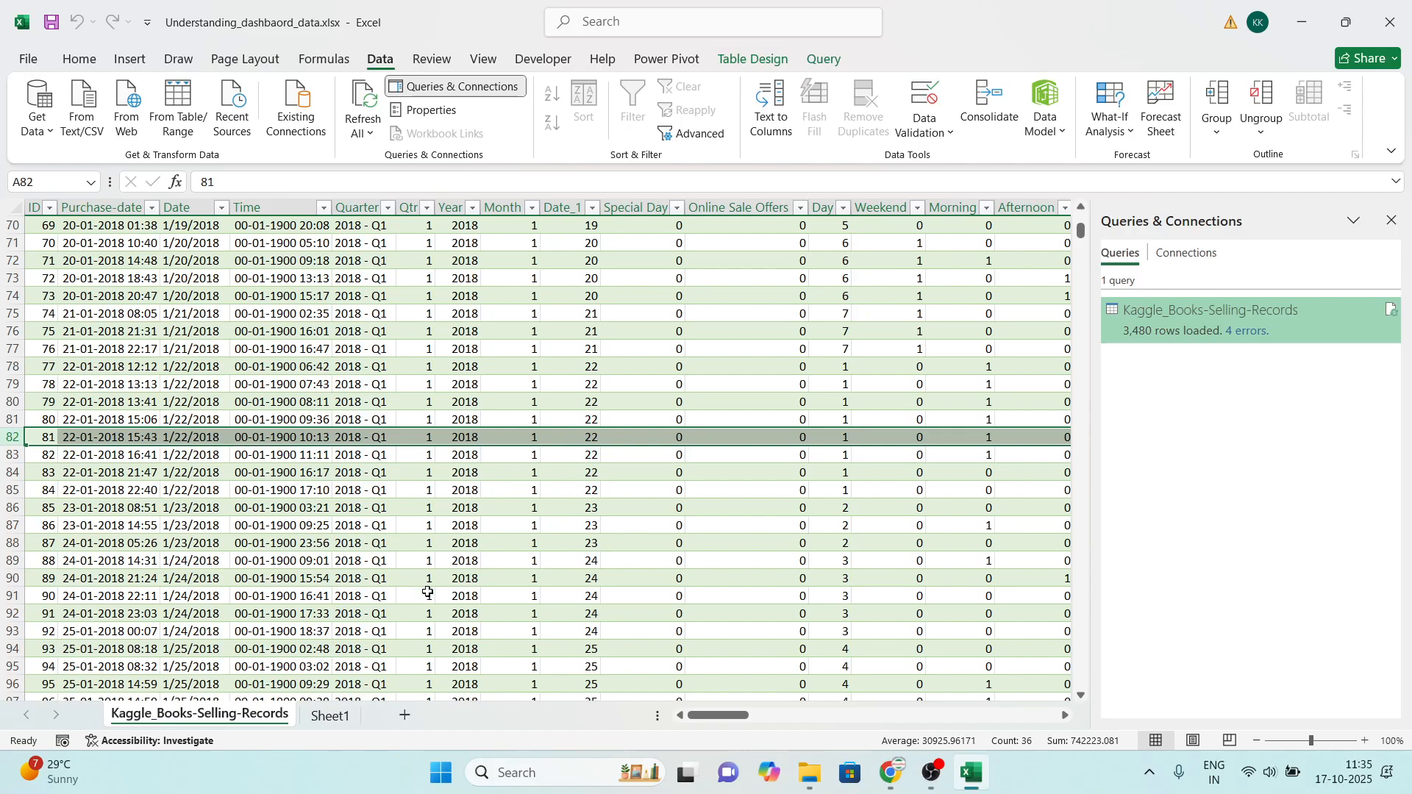
scroll(429, 585, down, 20)
scroll(429, 584, down, 4)
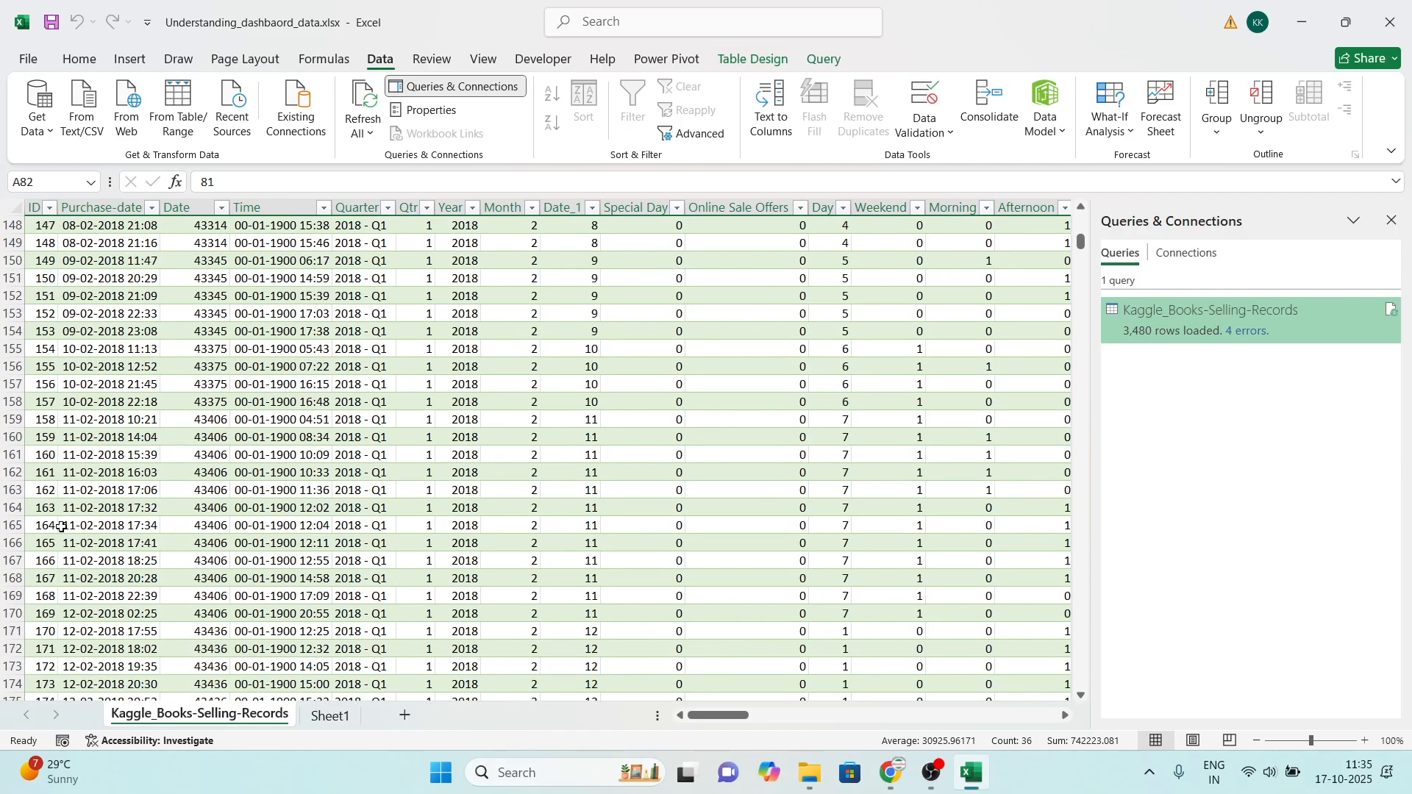
click(10, 526)
scroll(589, 665, down, 20)
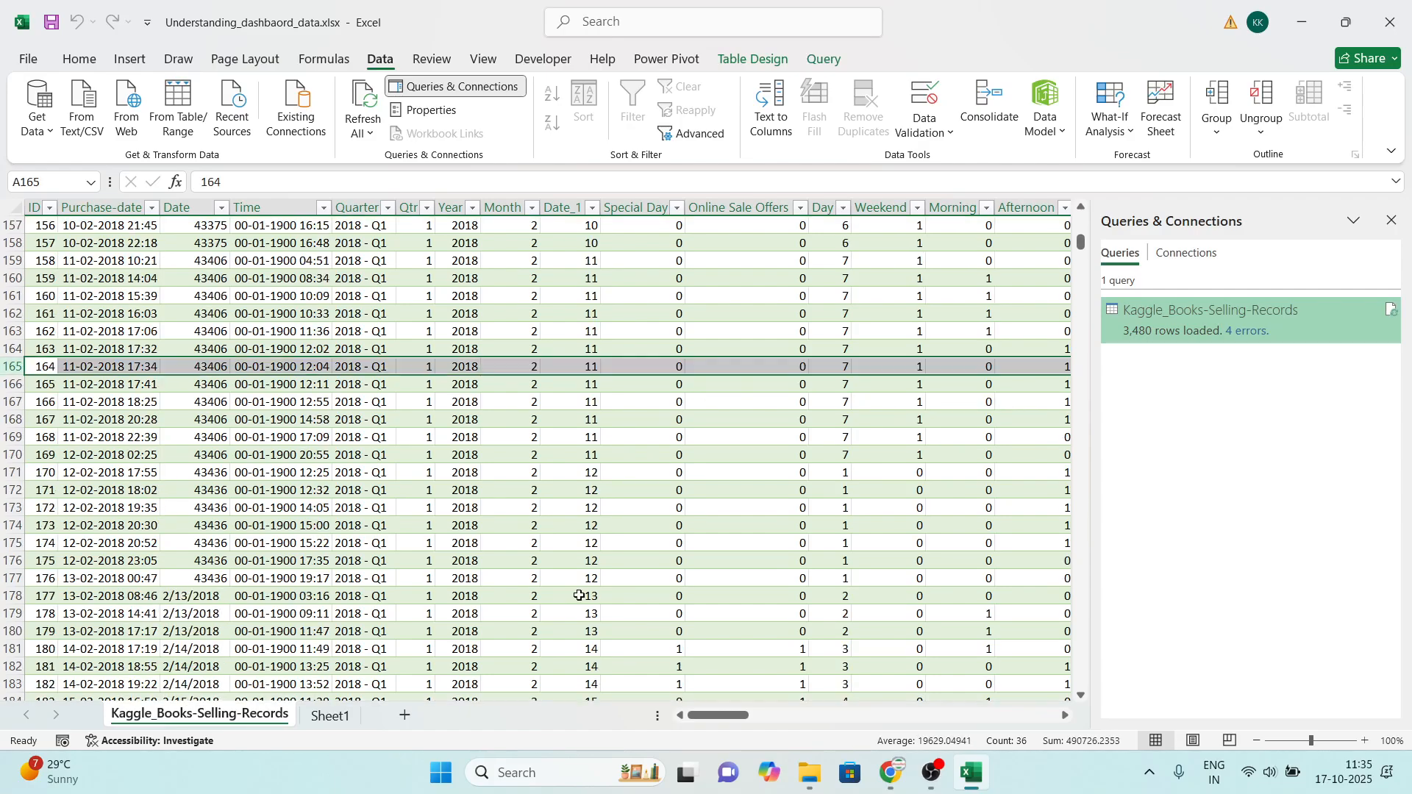
scroll(596, 668, down, 18)
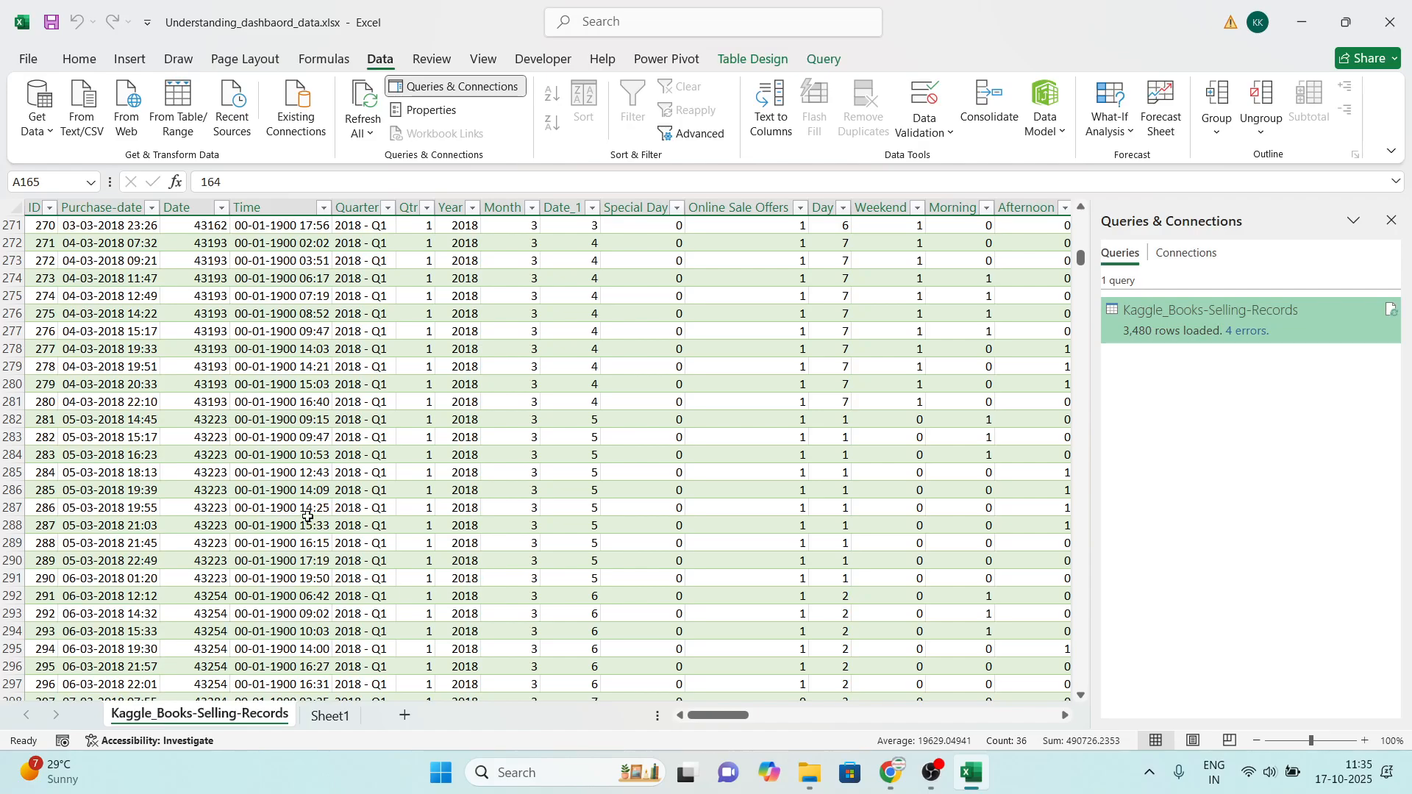
click(364, 506)
click(255, 390)
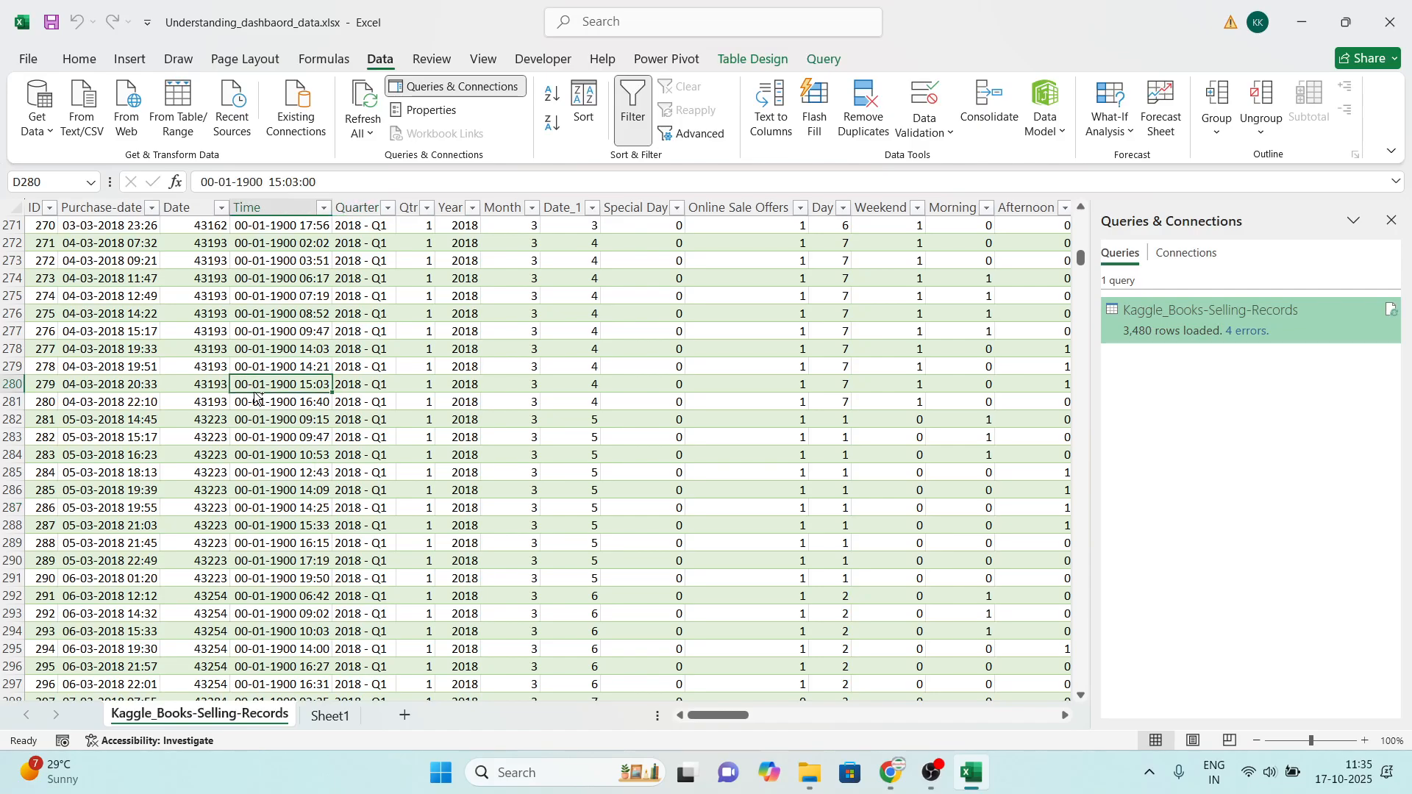
Step: Return to the header row, view its last column, Cost Price, and go back to the ID header
key(ctrl+Up)
key(Left)
key(Left)
key(Left)
key(ctrl+Right)
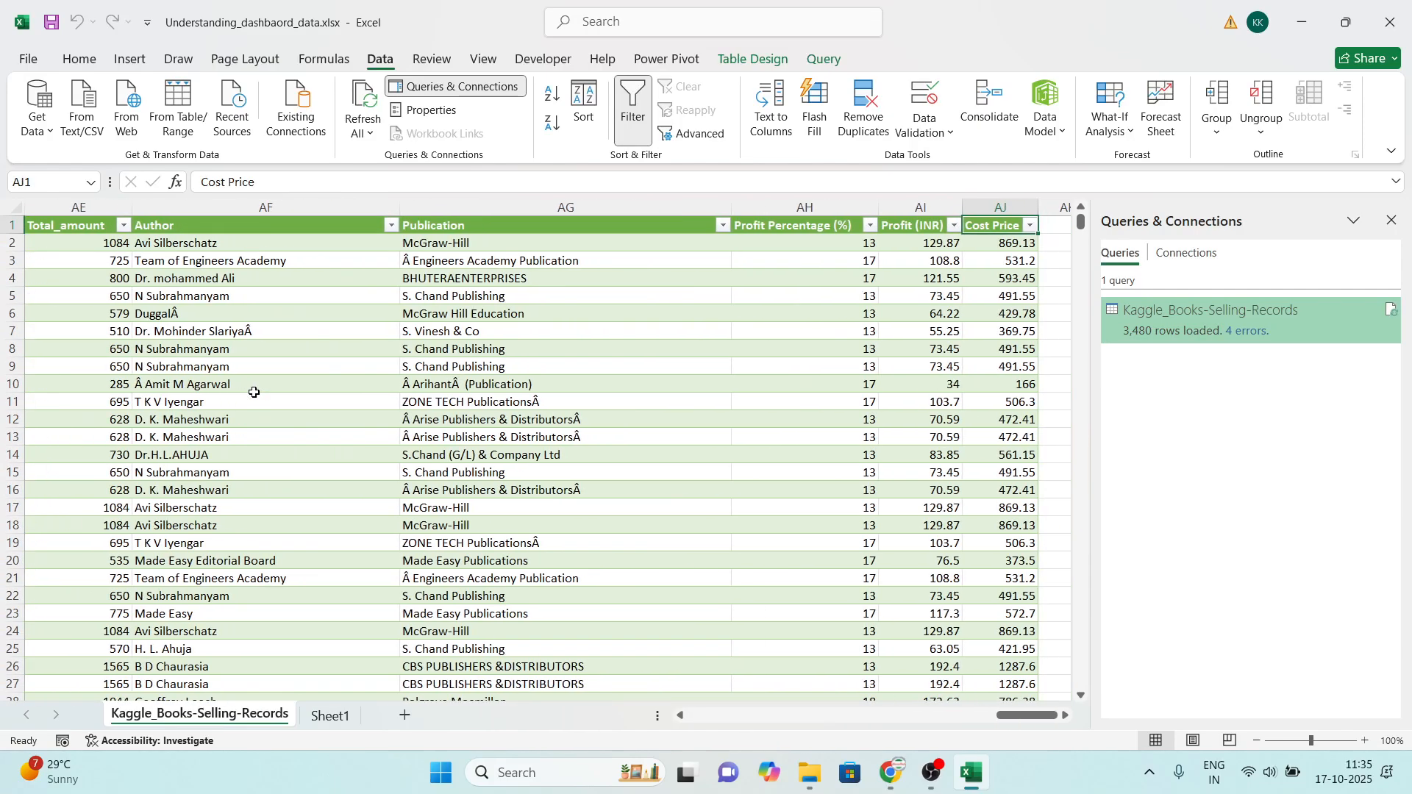
key(ctrl+Left)
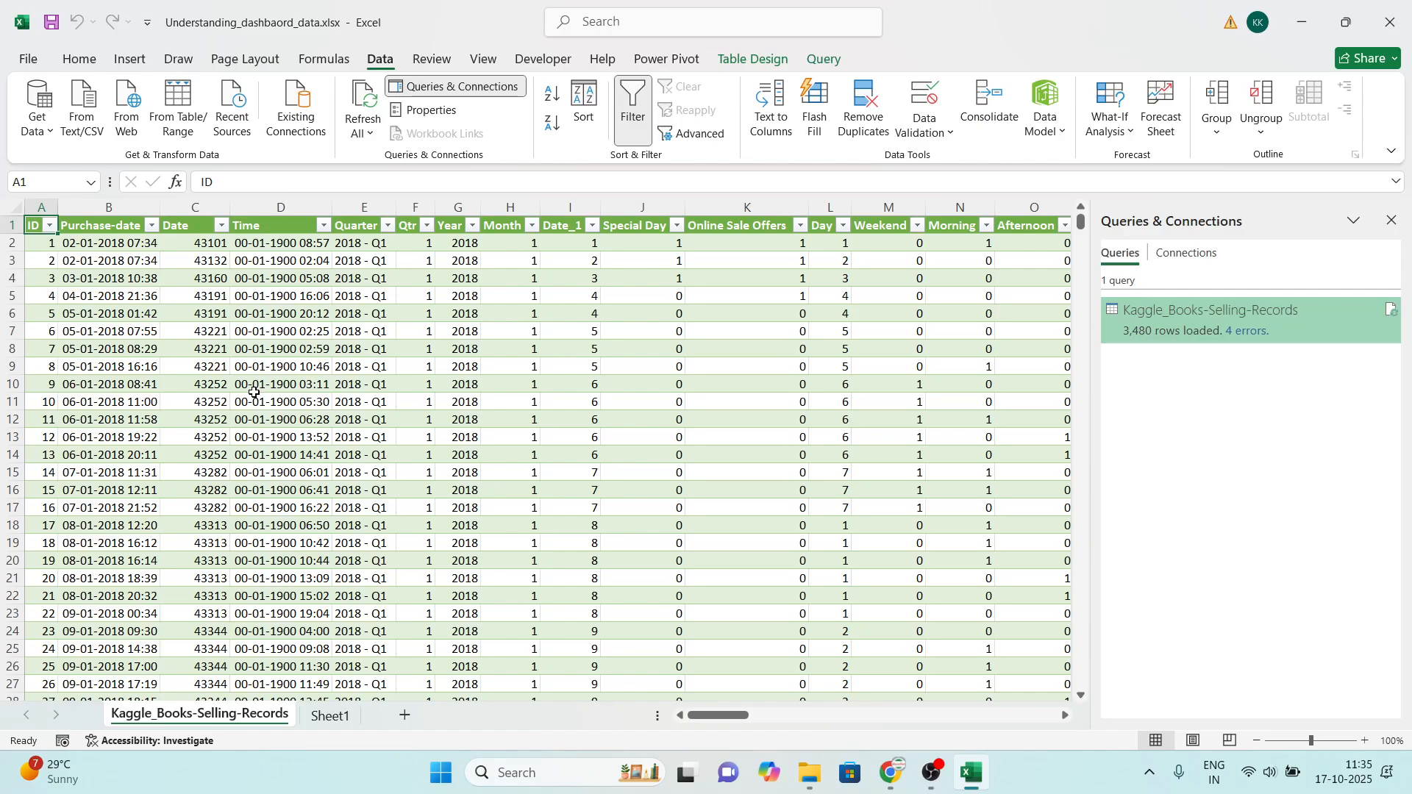
click(86, 272)
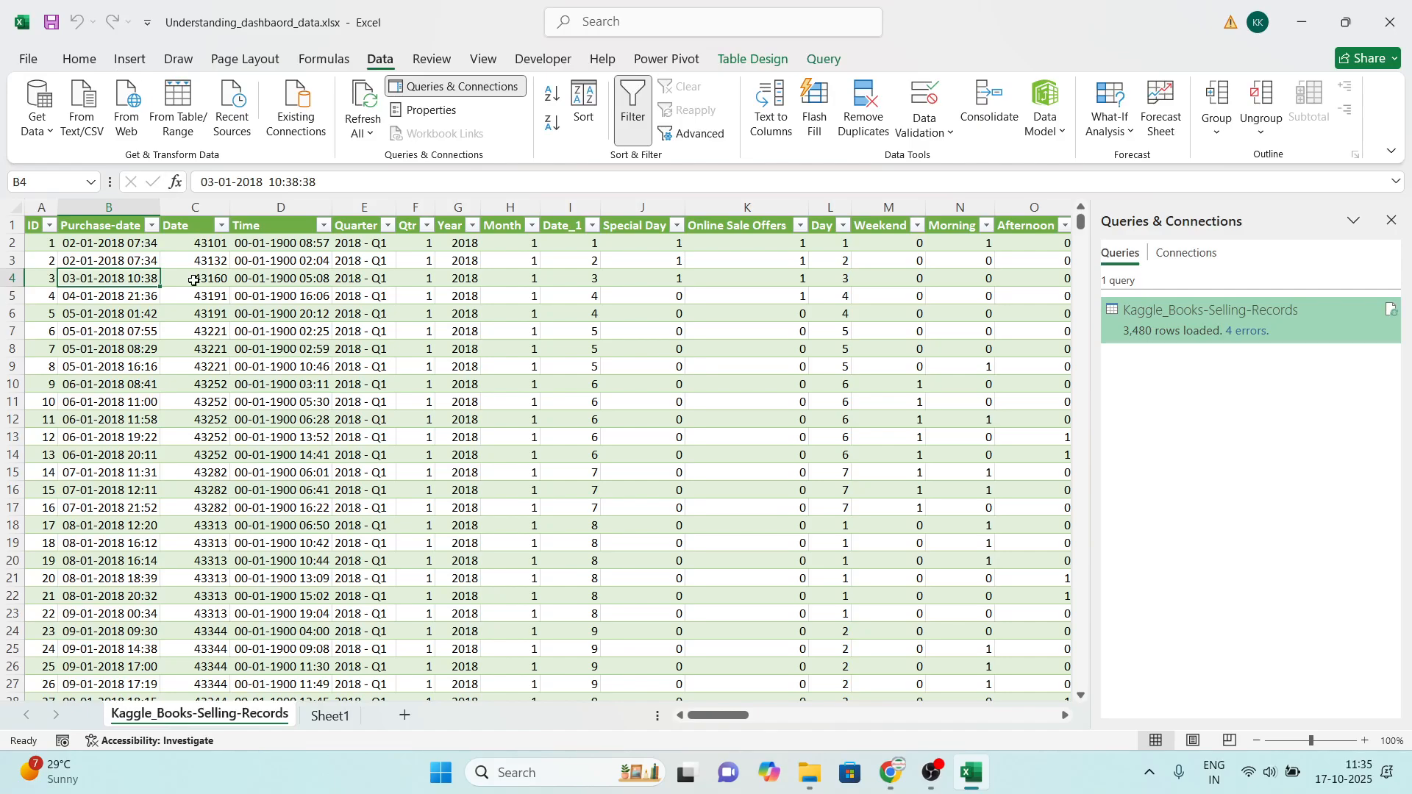
key(alt)
key(n)
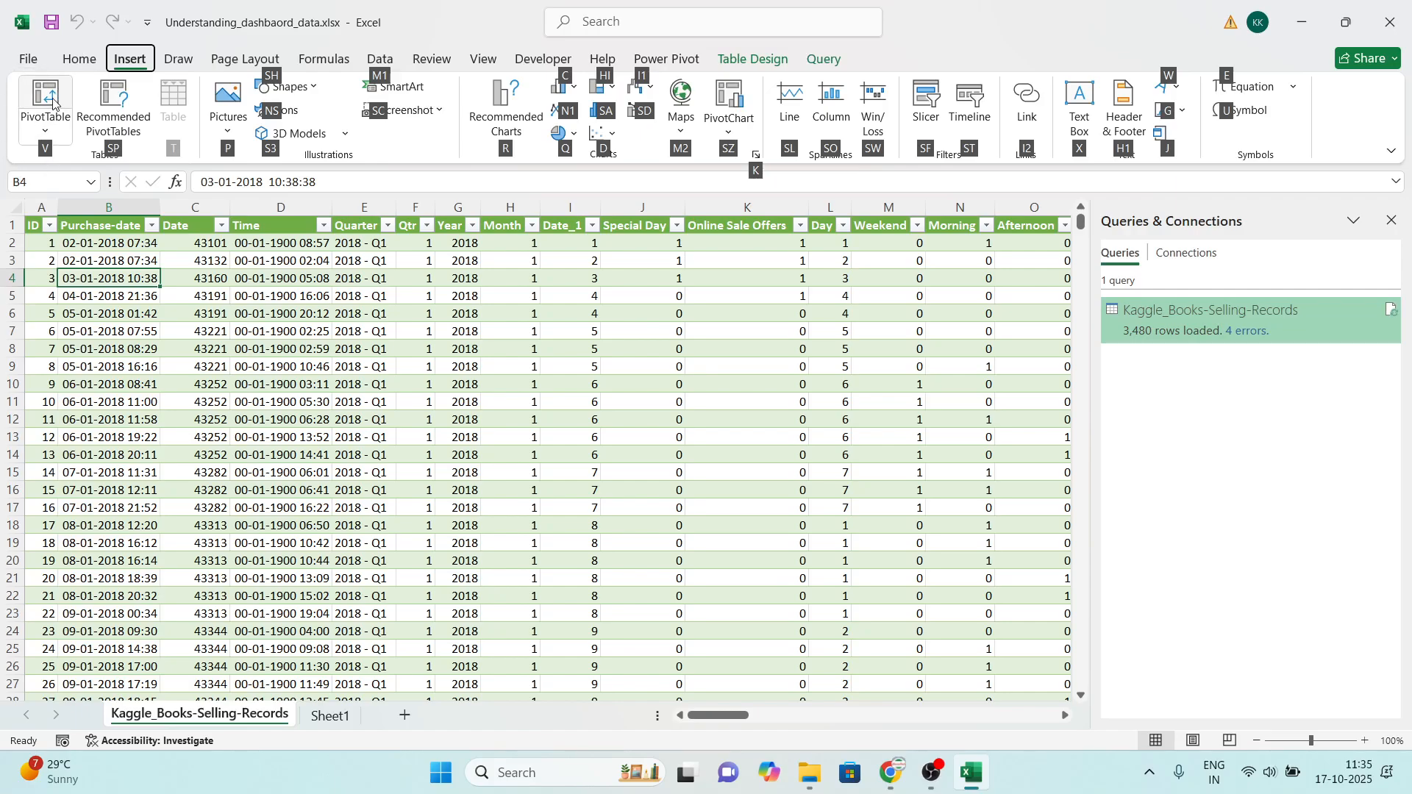
key(v)
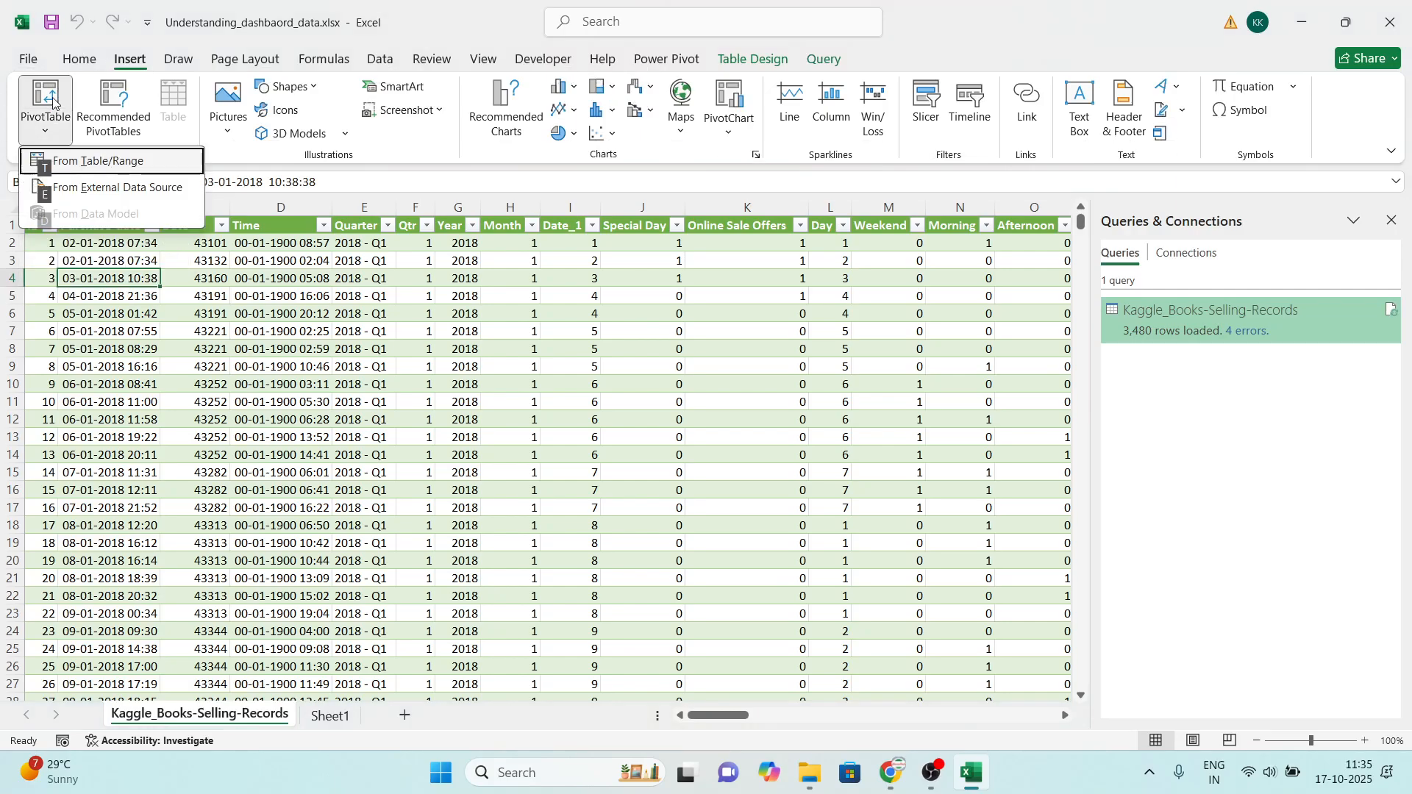
click(101, 170)
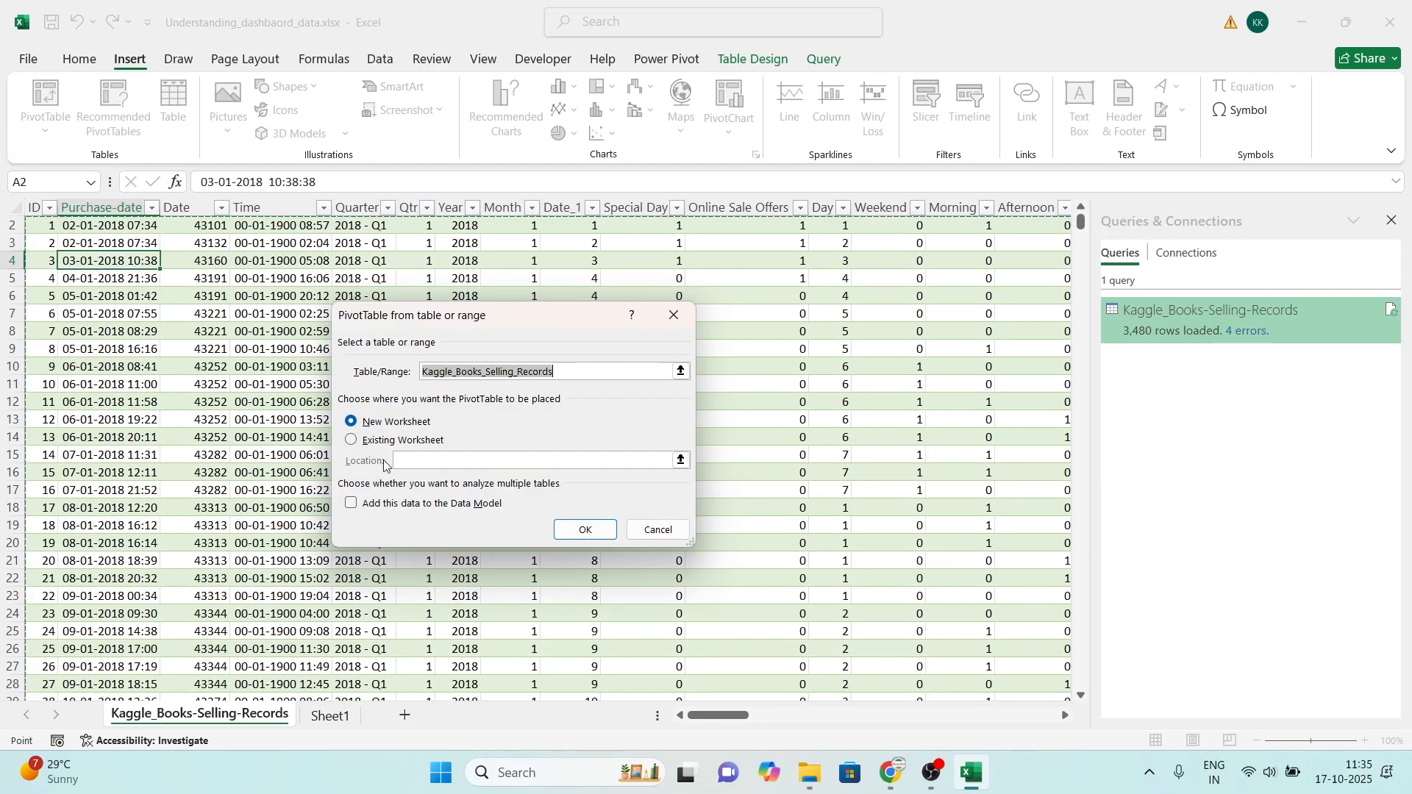
drag(460, 325, 625, 281)
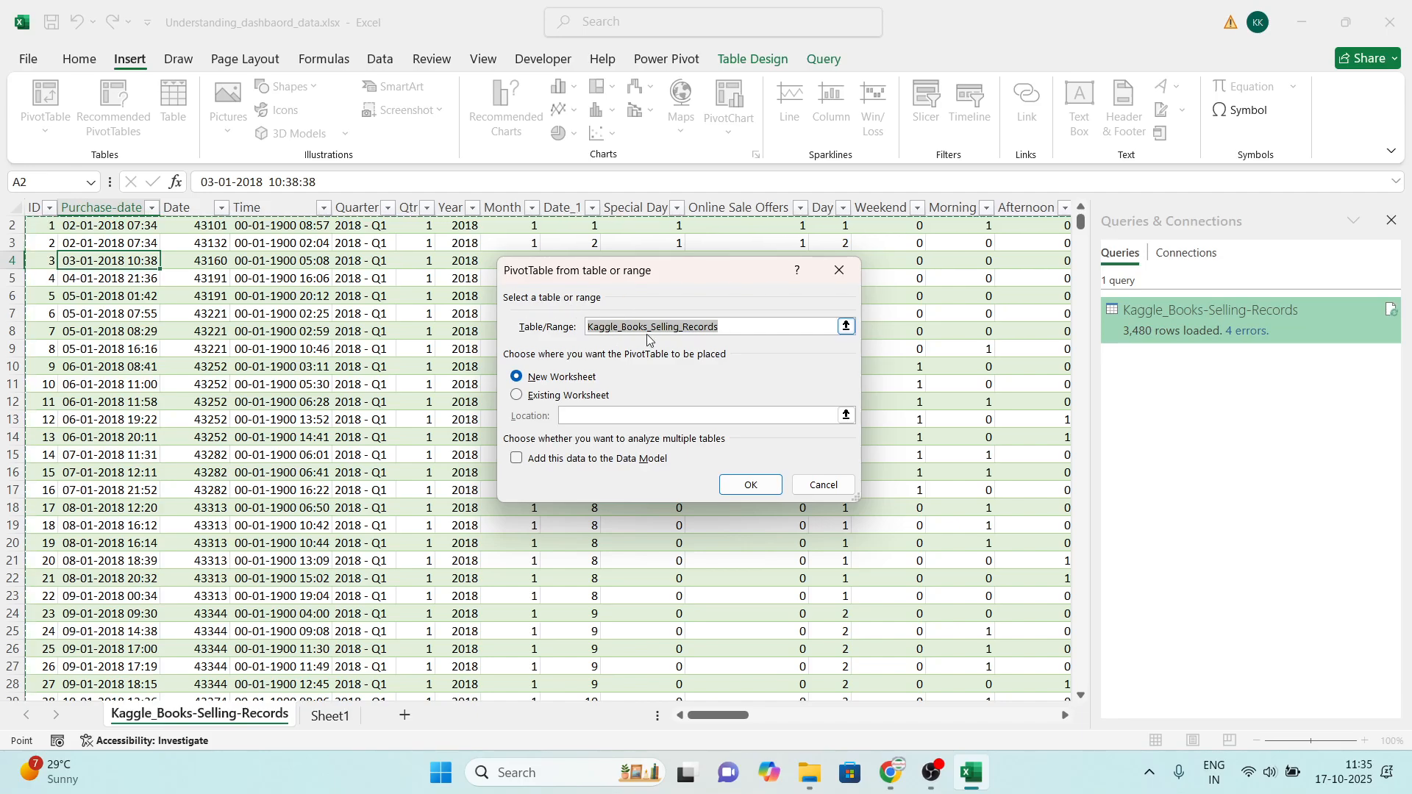
click(740, 328)
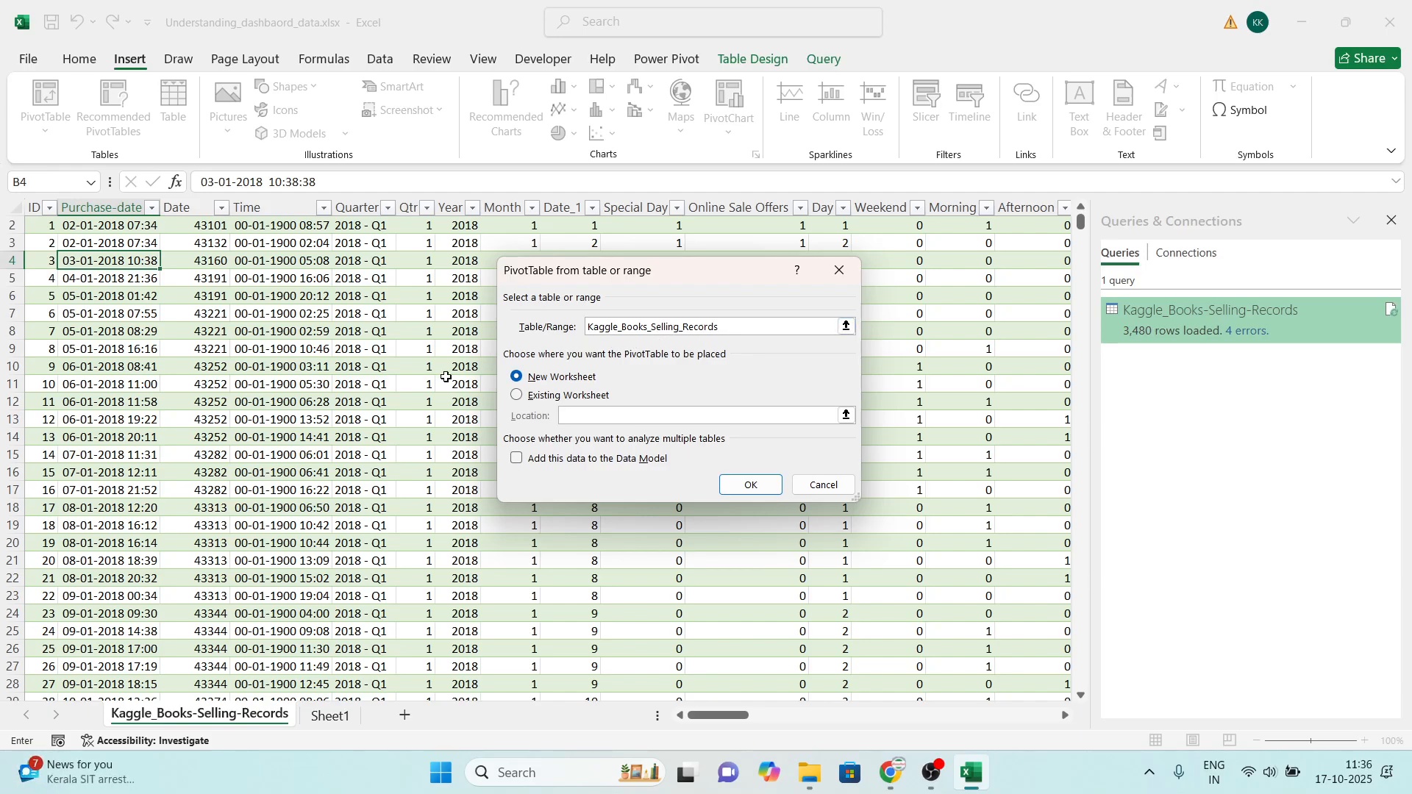
click(852, 329)
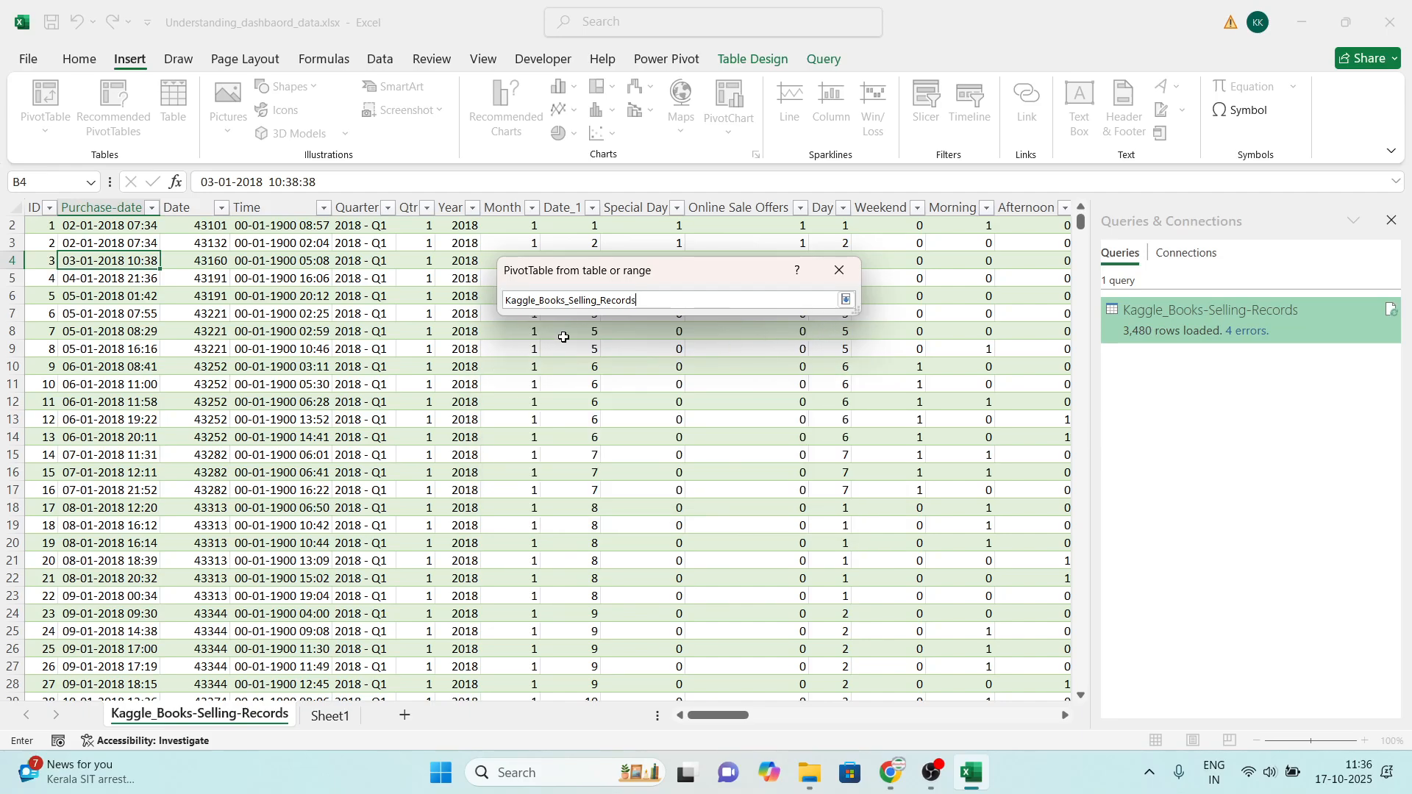
click(373, 355)
key(Escape)
key(Escape)
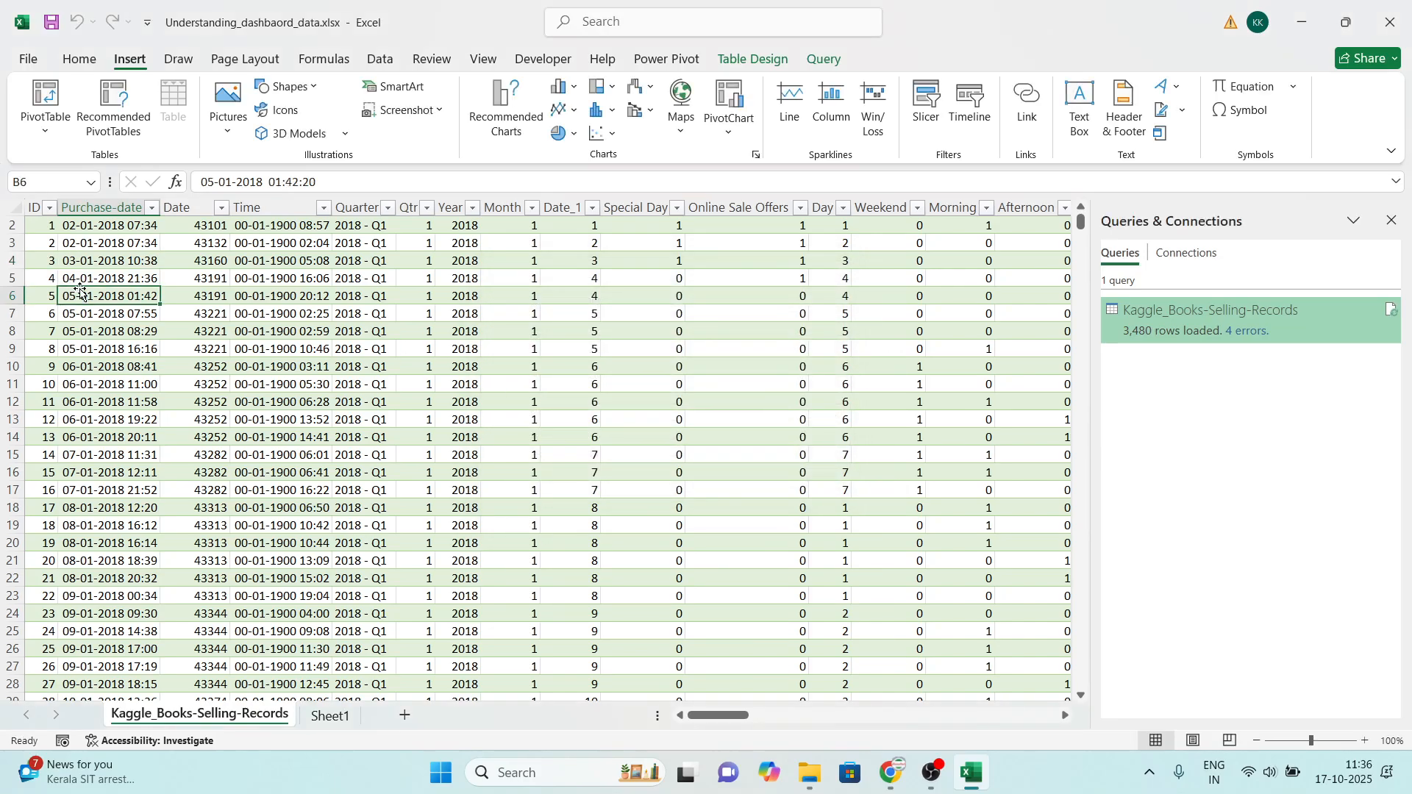
Step: Create a PivotTable on a new worksheet from the Kaggle_Books_Selling_Records table
key(ctrl+Home)
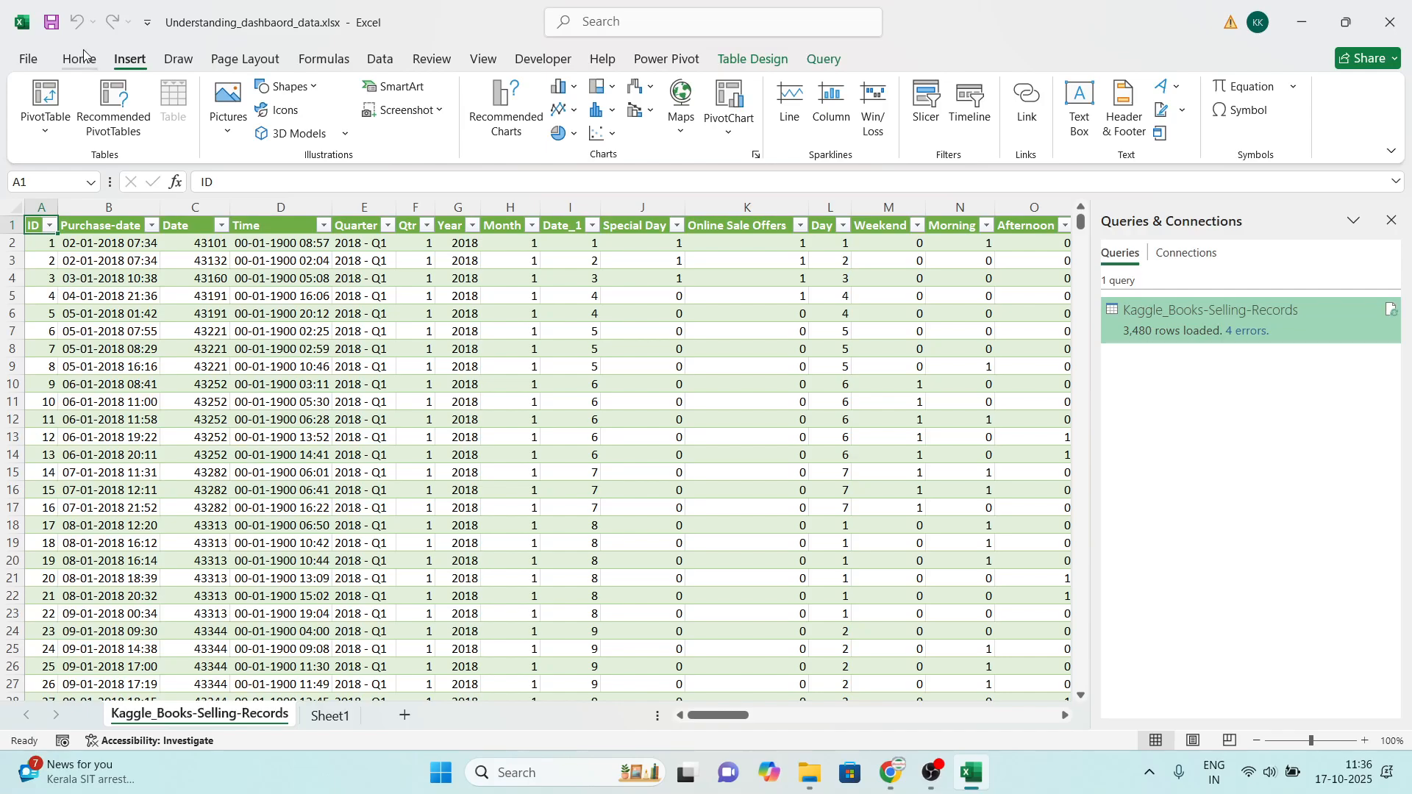
click(60, 110)
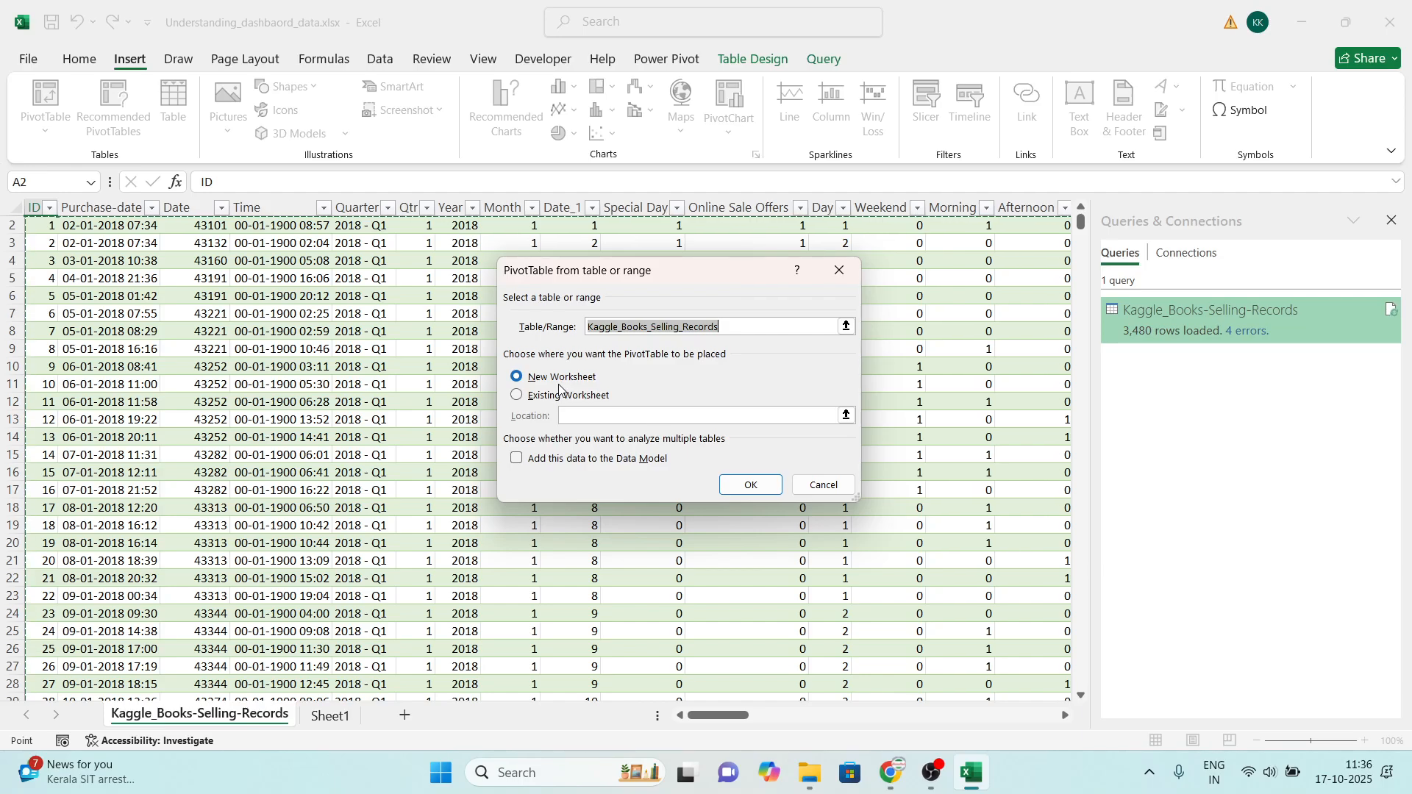
click(767, 488)
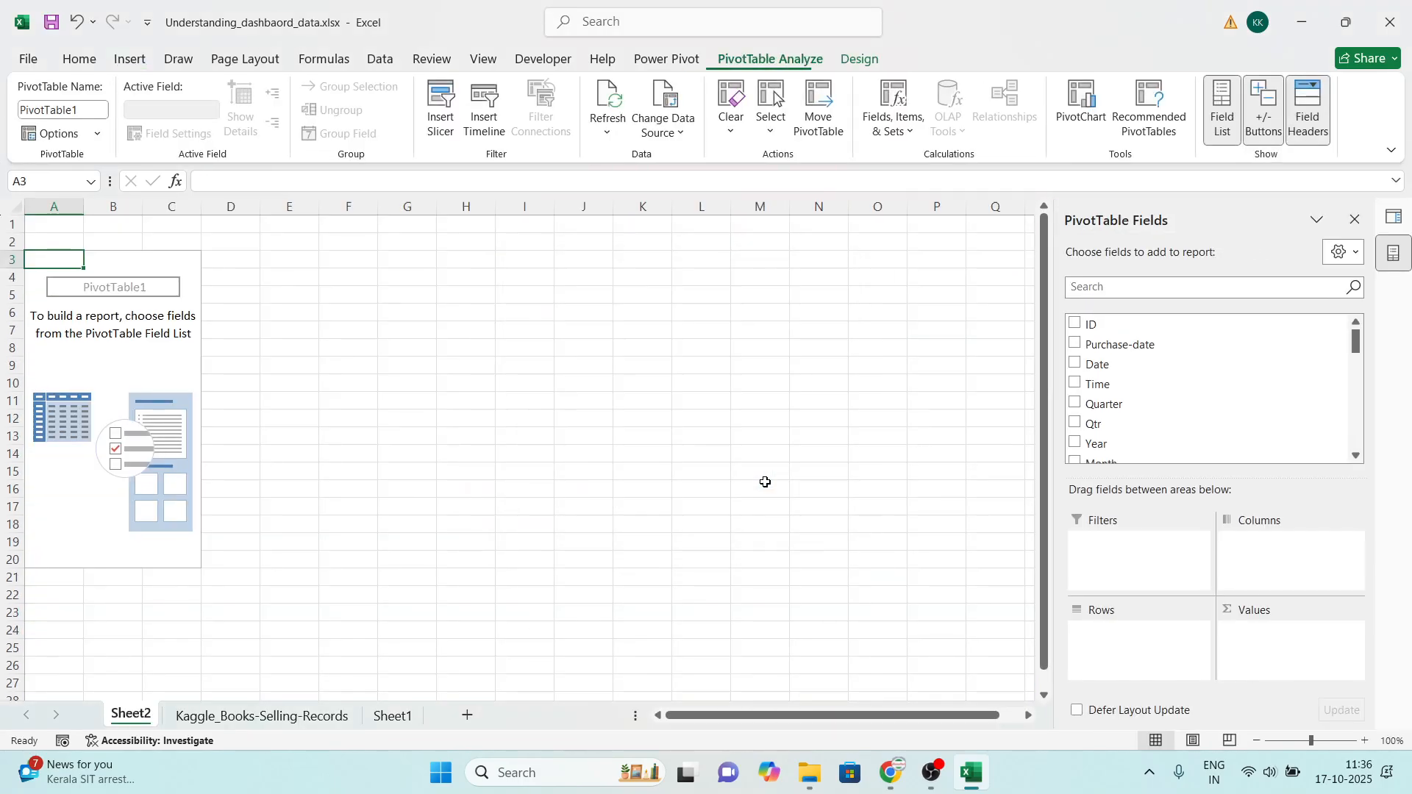
Step: Search the PivotTable fields for "cat" and add Category to the rows
click(1085, 286)
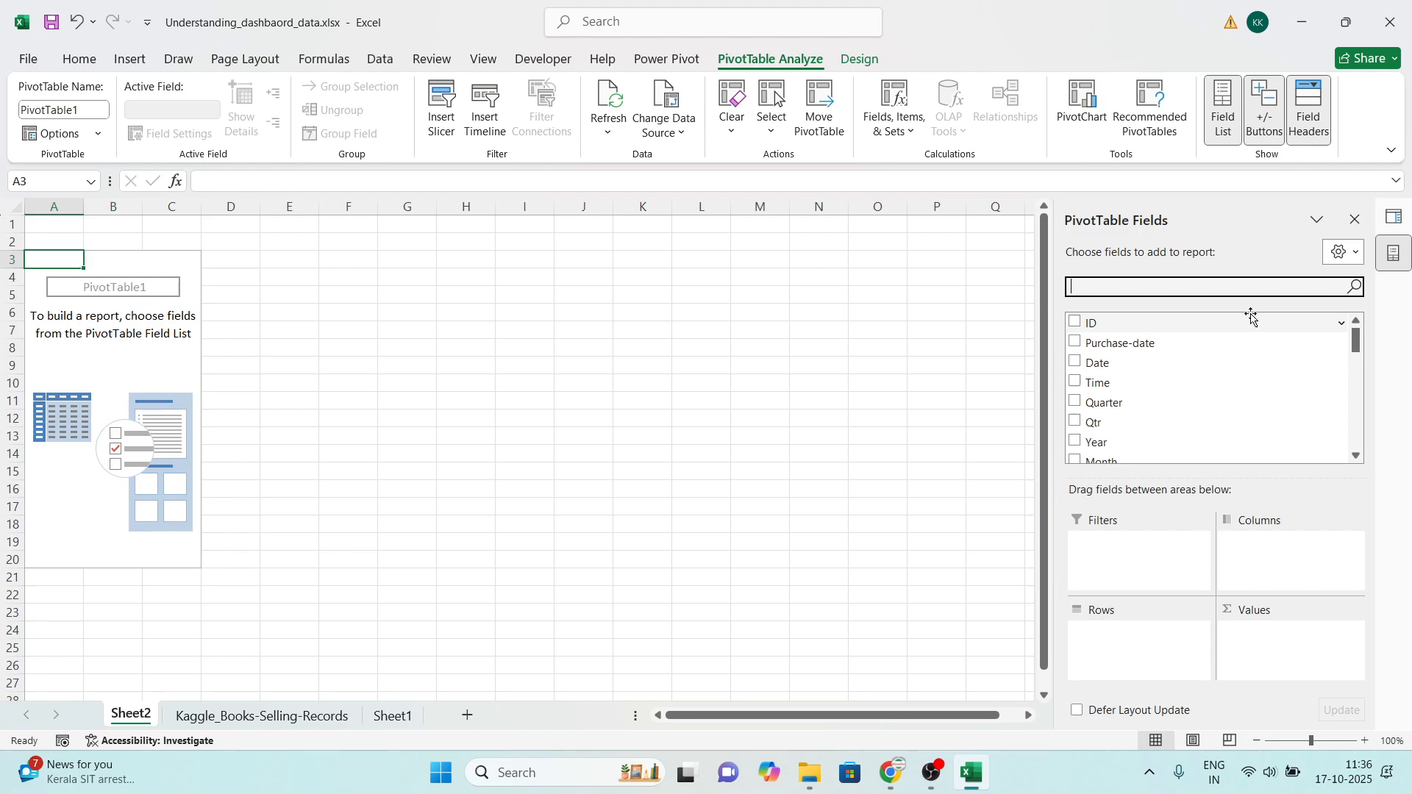
text(cat)
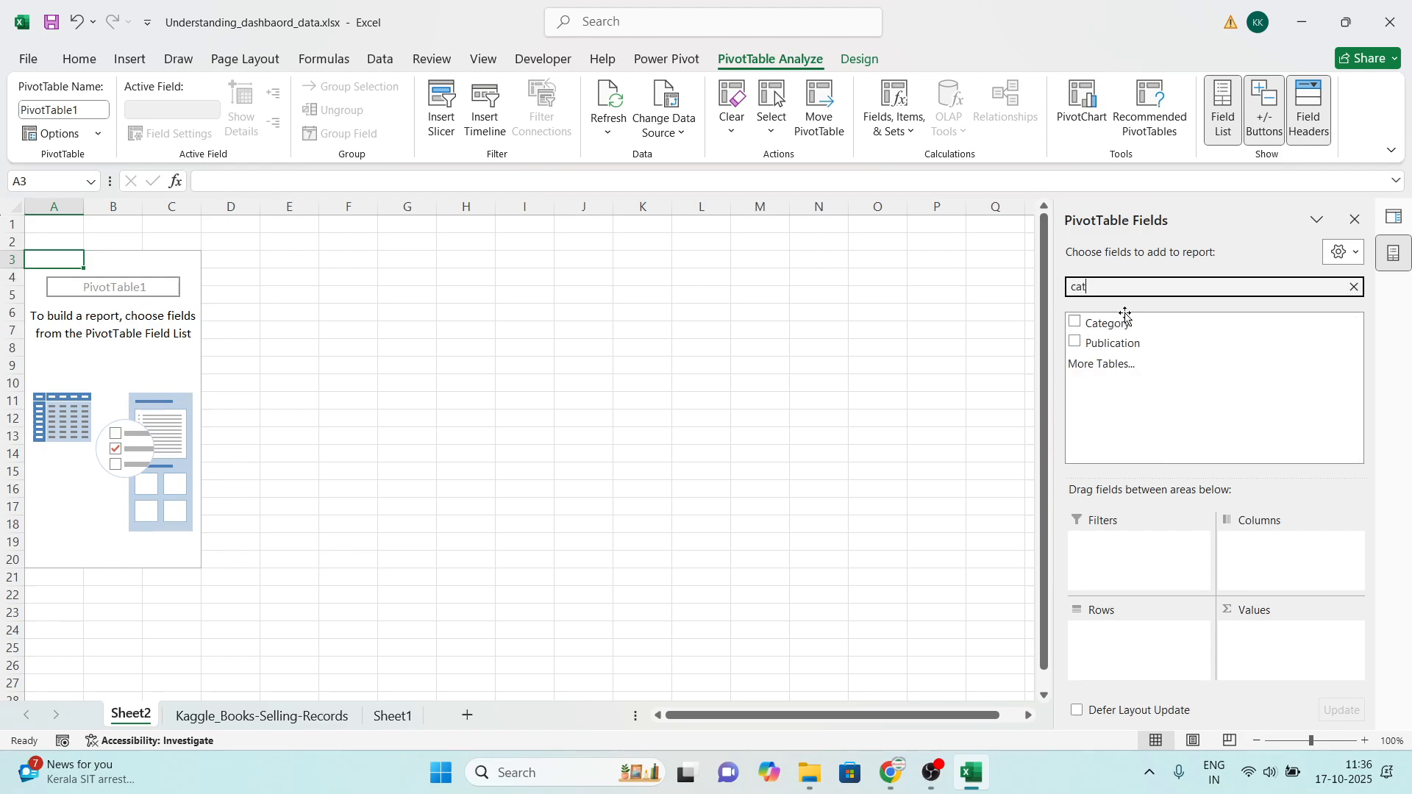
click(1075, 322)
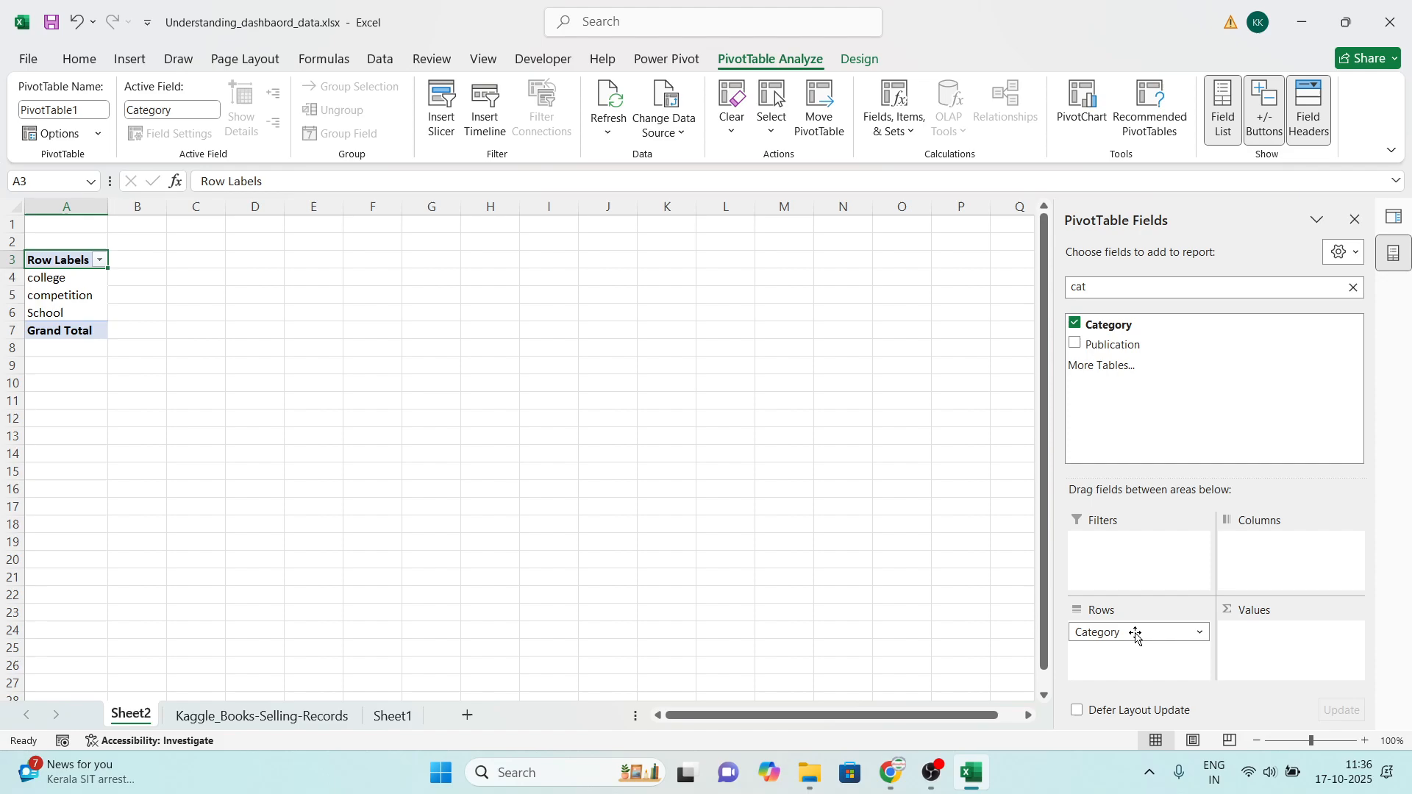
drag(1133, 629, 1159, 649)
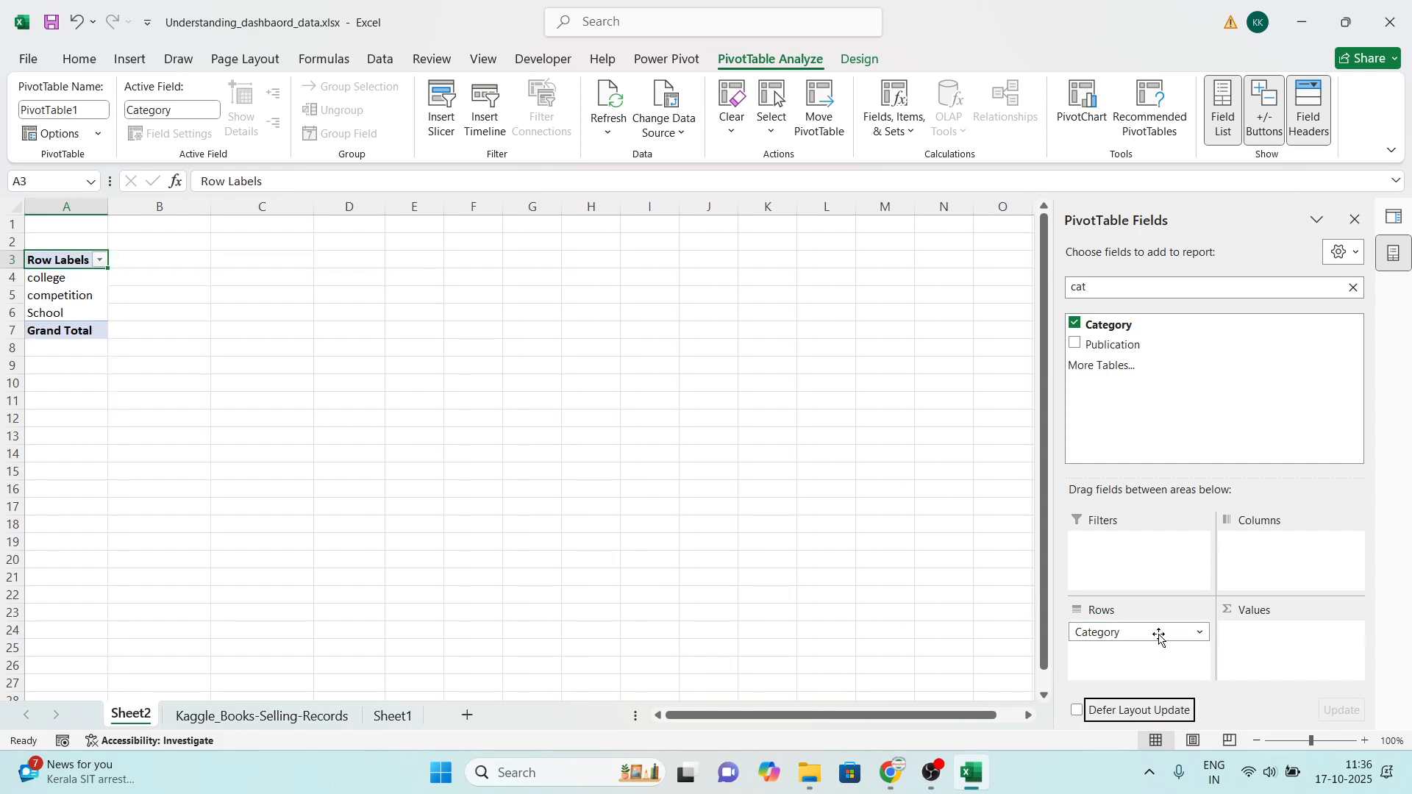
Step: Search the PivotTable fields for "qua" and add Quantity as a summed value
click(1161, 284)
key(ctrl+a)
key(BackSpace)
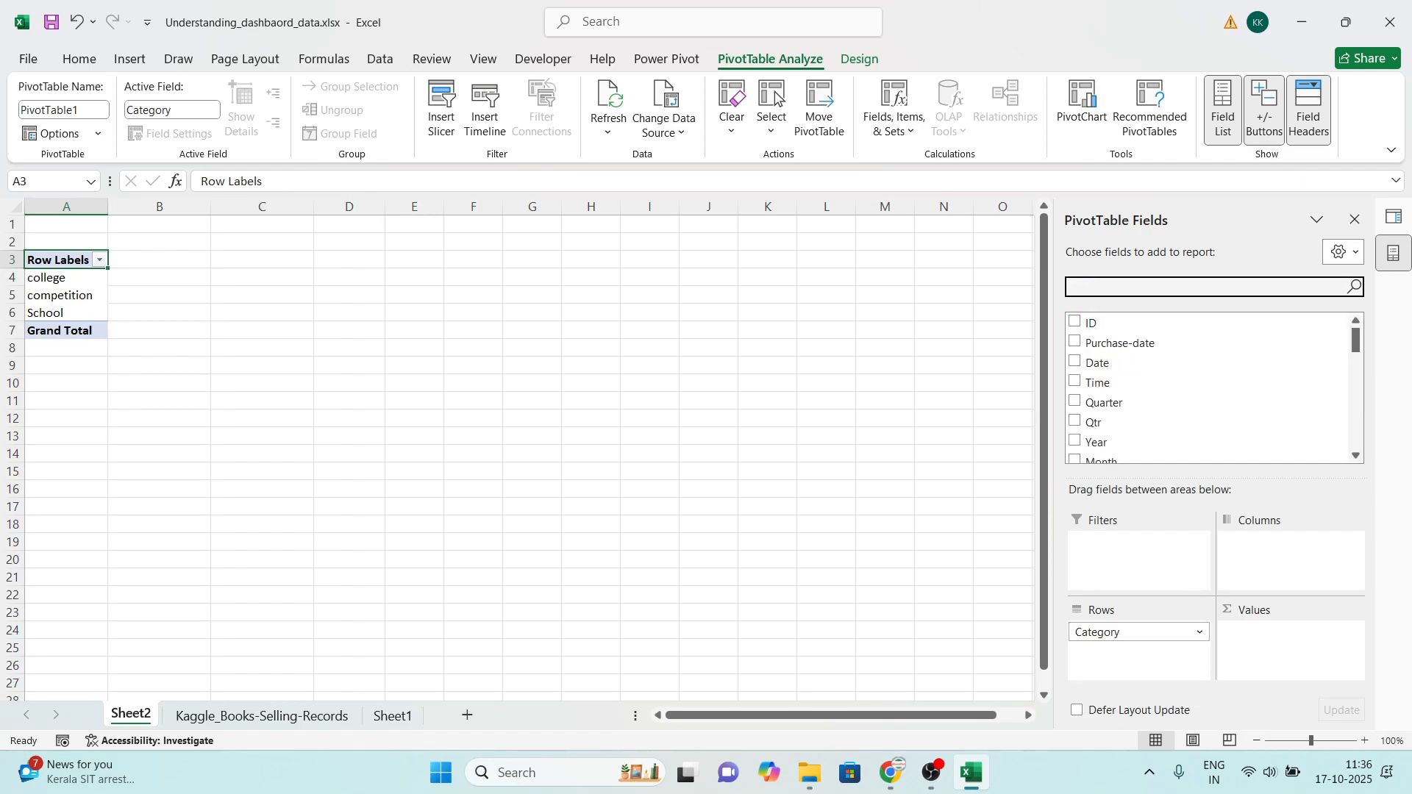
text(qua)
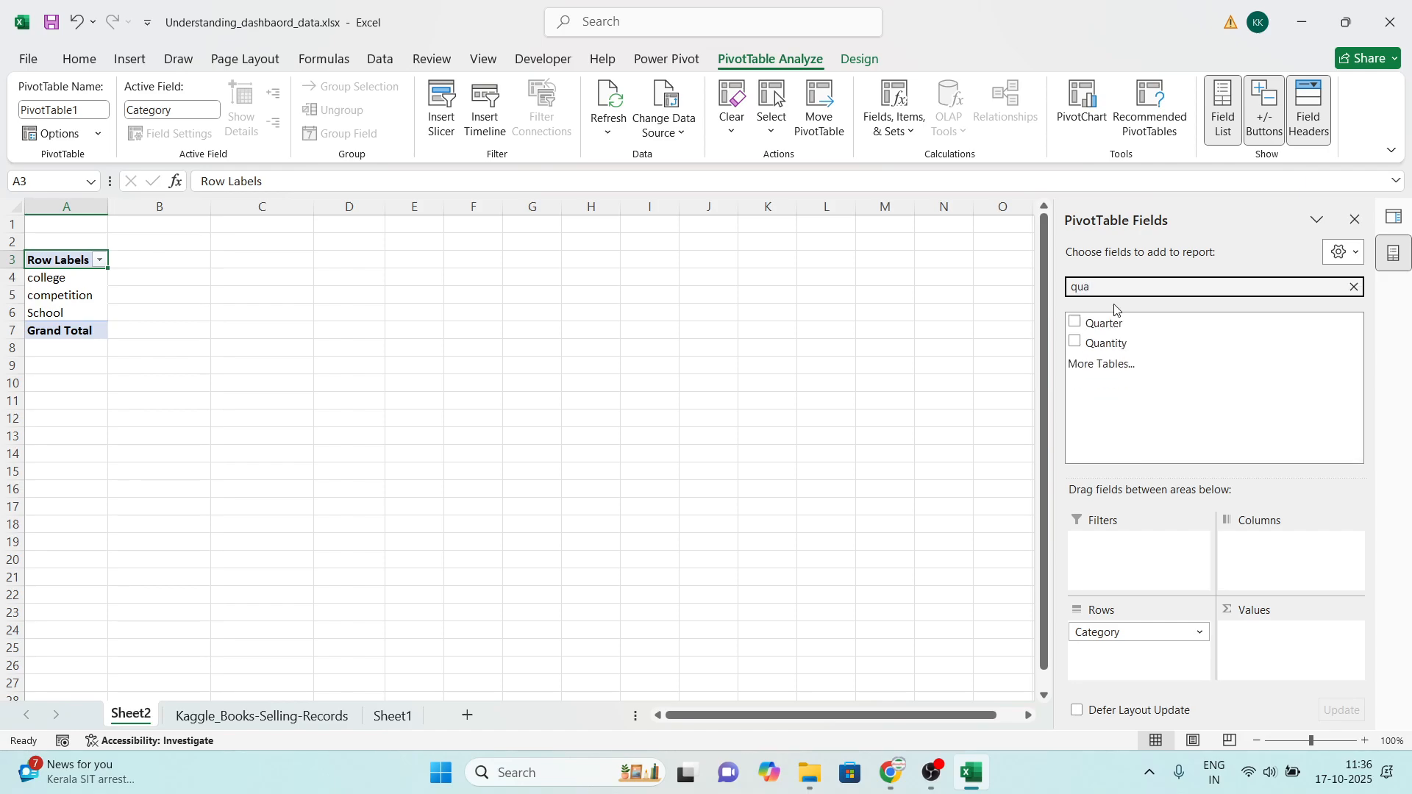
click(1076, 342)
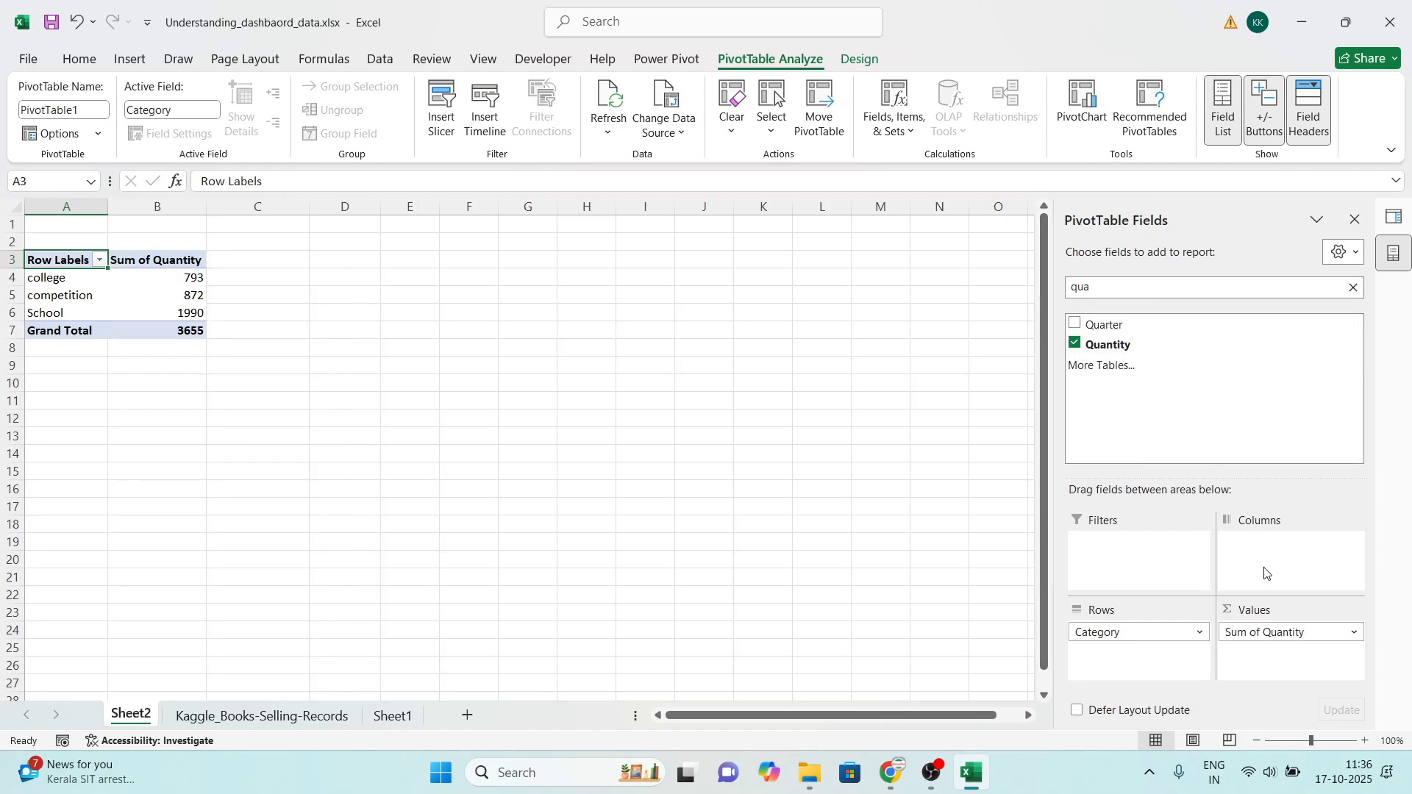
Step: Search the PivotTable fields for "year" and make Year a report filter instead of a summed value
click(1136, 289)
key(ctrl+a)
key(BackSpace)
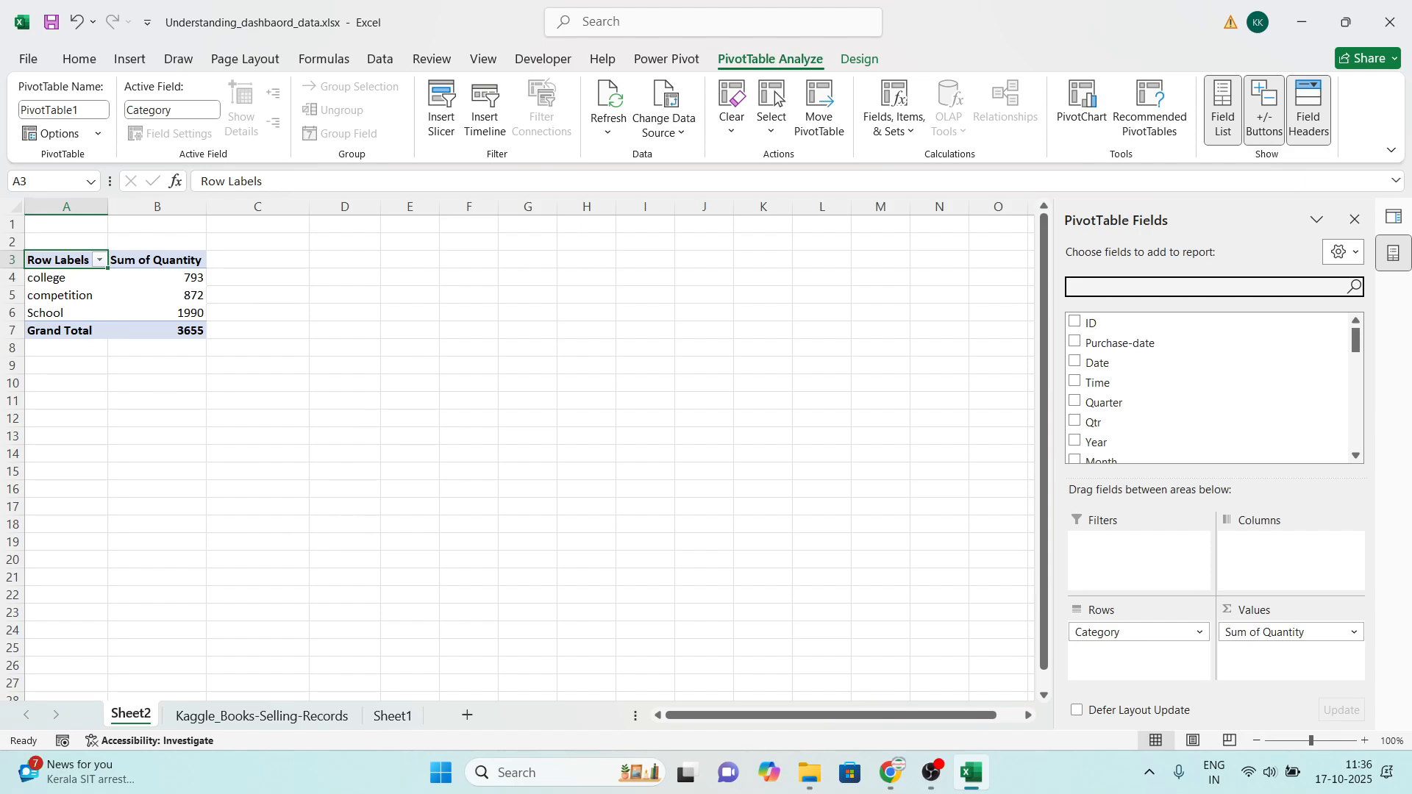
click(135, 276)
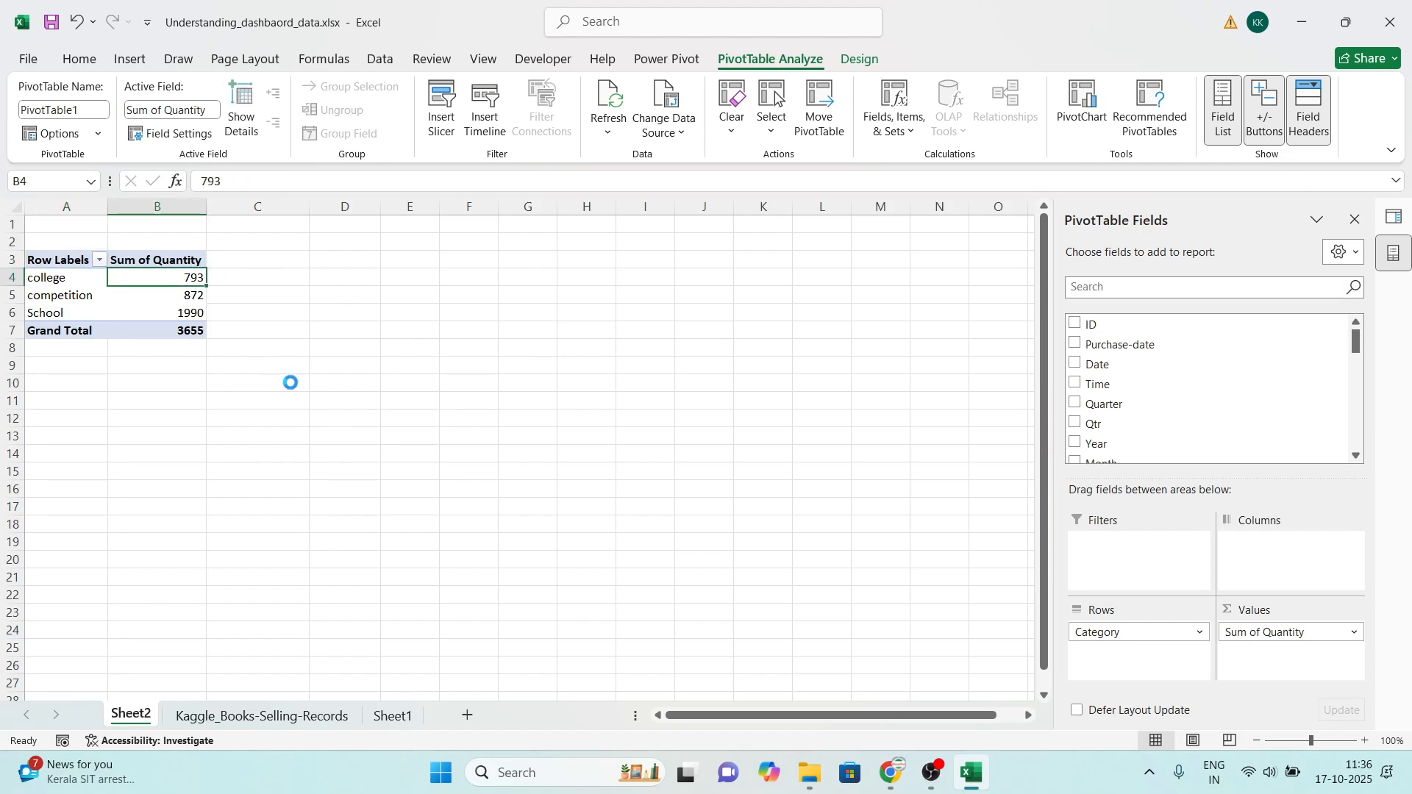
ctrl+scroll(290, 382, up, 4)
scroll(291, 382, up, 1)
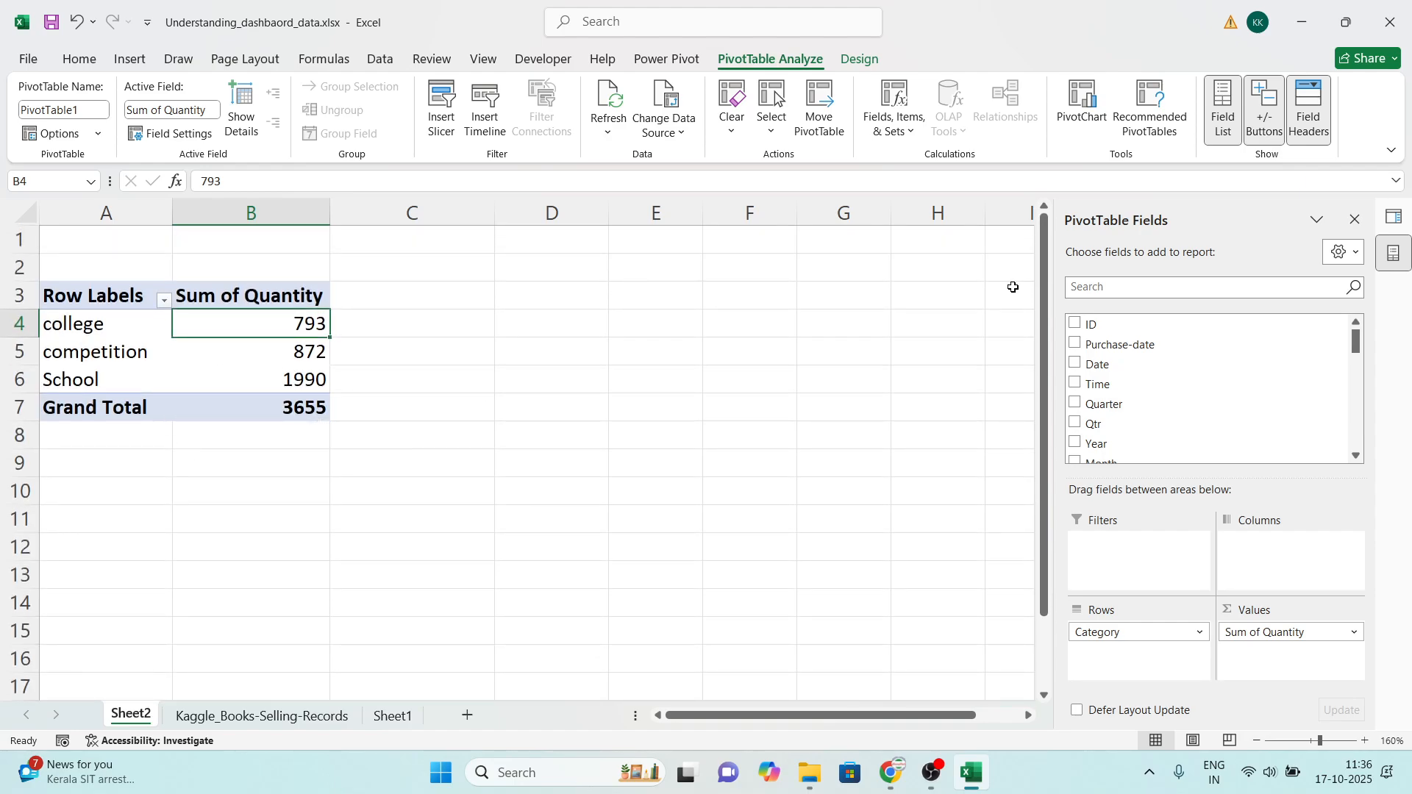
click(1170, 291)
text(year)
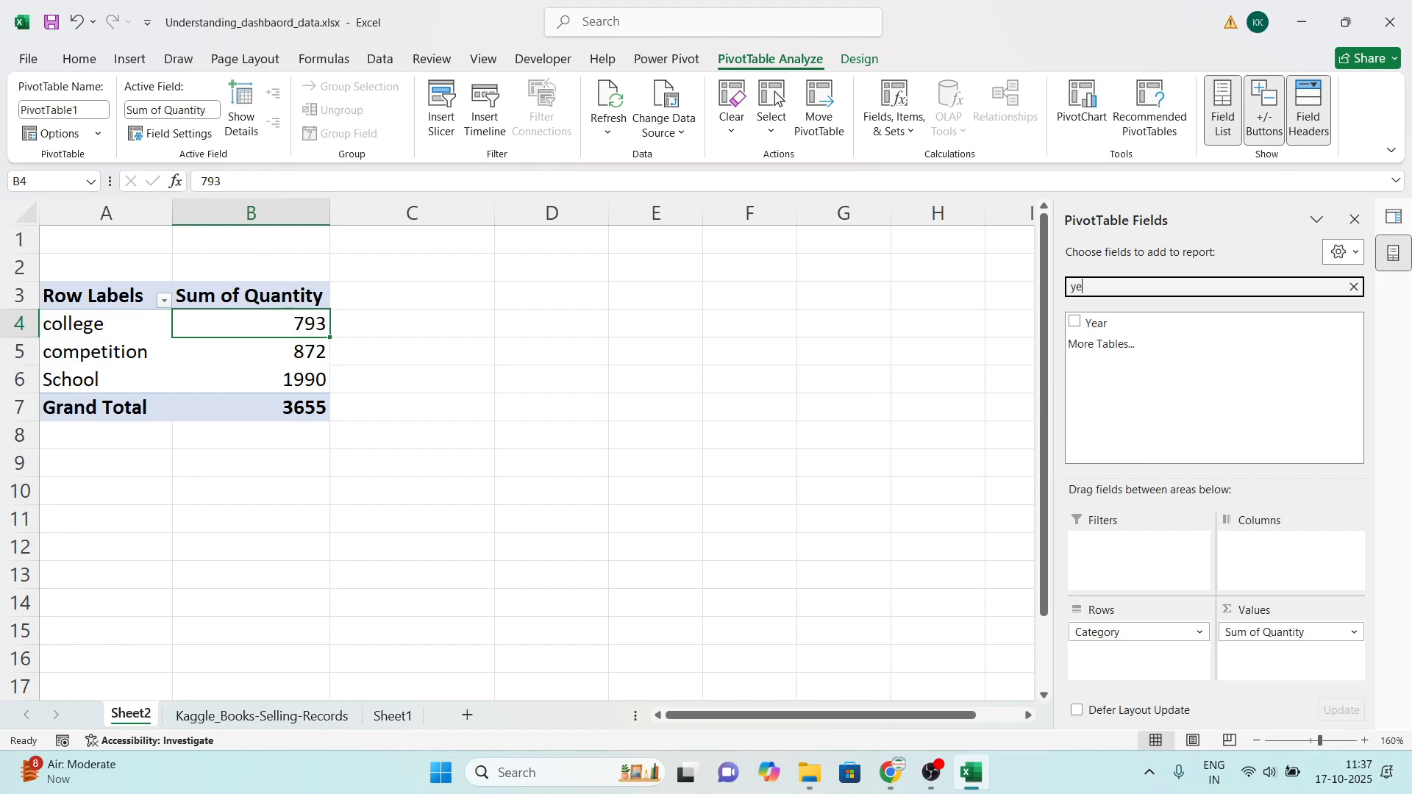
click(1075, 323)
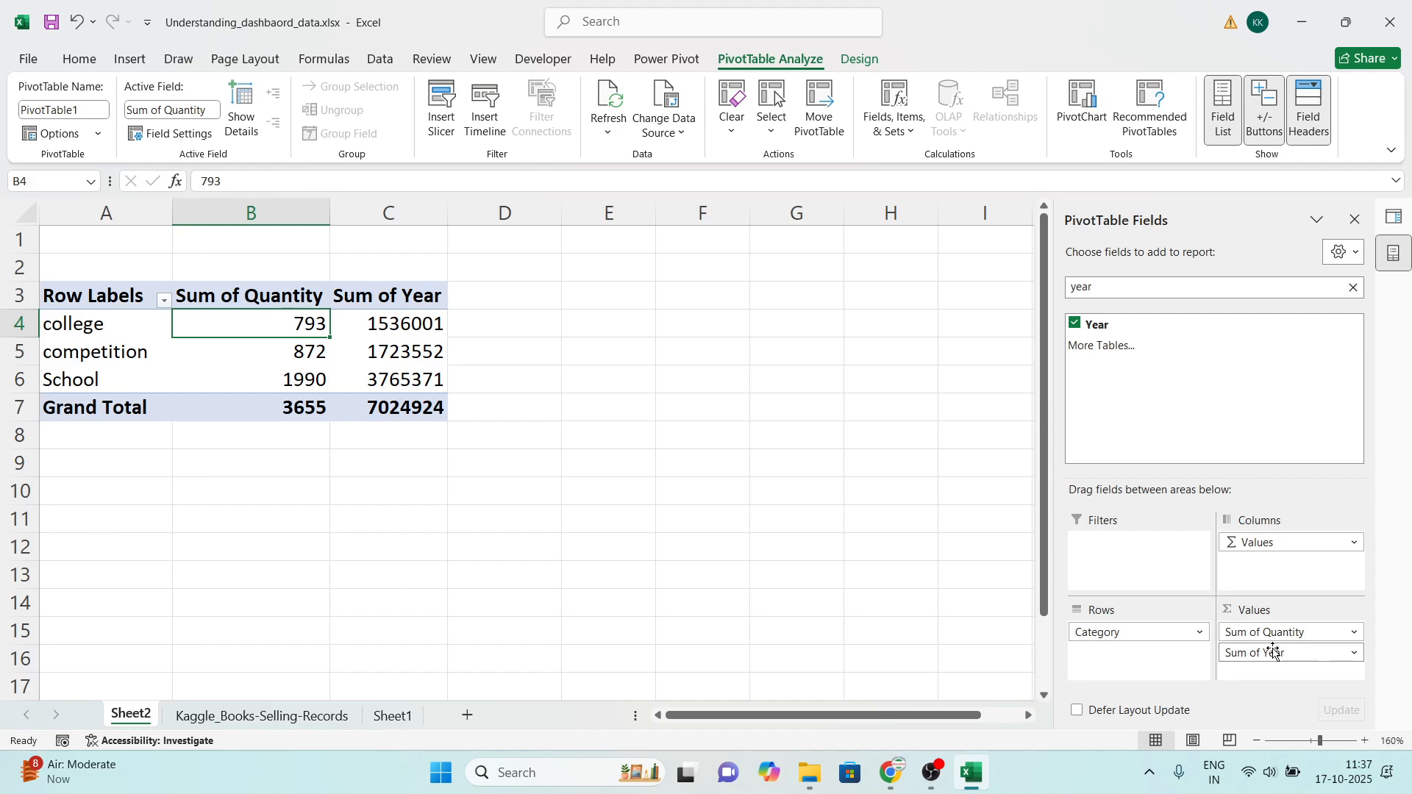
drag(1275, 653, 1165, 576)
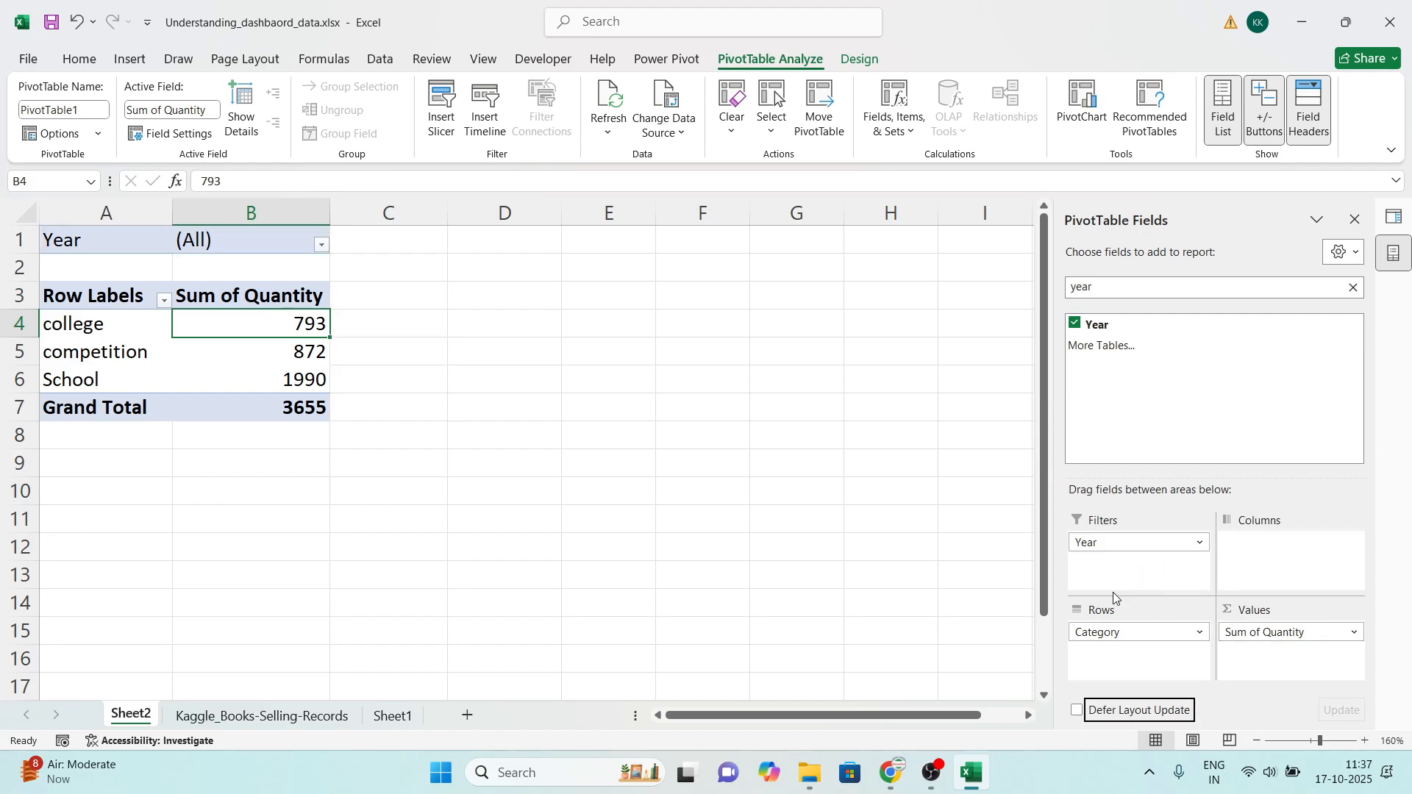
Step: Filter the PivotTable to the year 2018 and highlight the quantities of the three categories
click(324, 247)
click(142, 309)
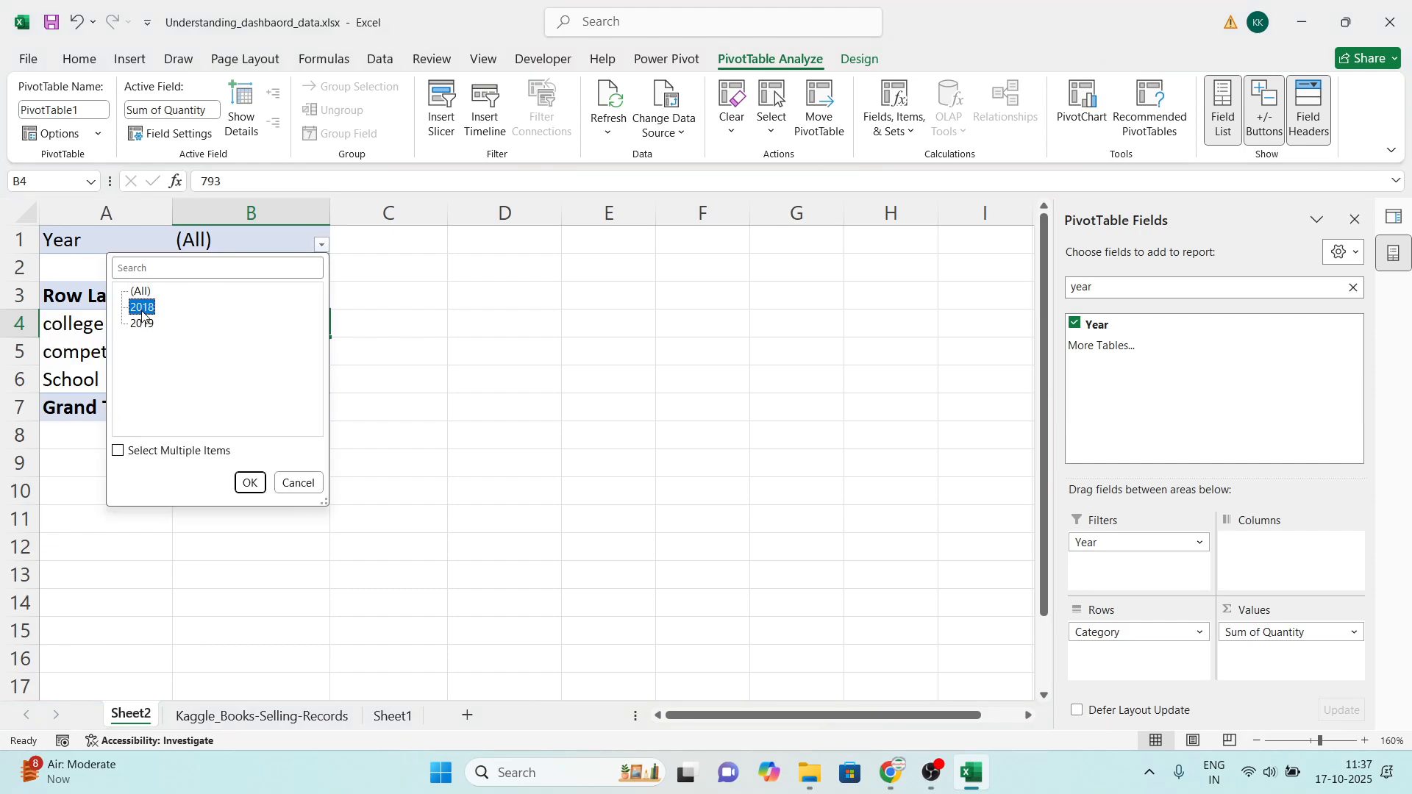
click(143, 324)
click(141, 308)
click(250, 482)
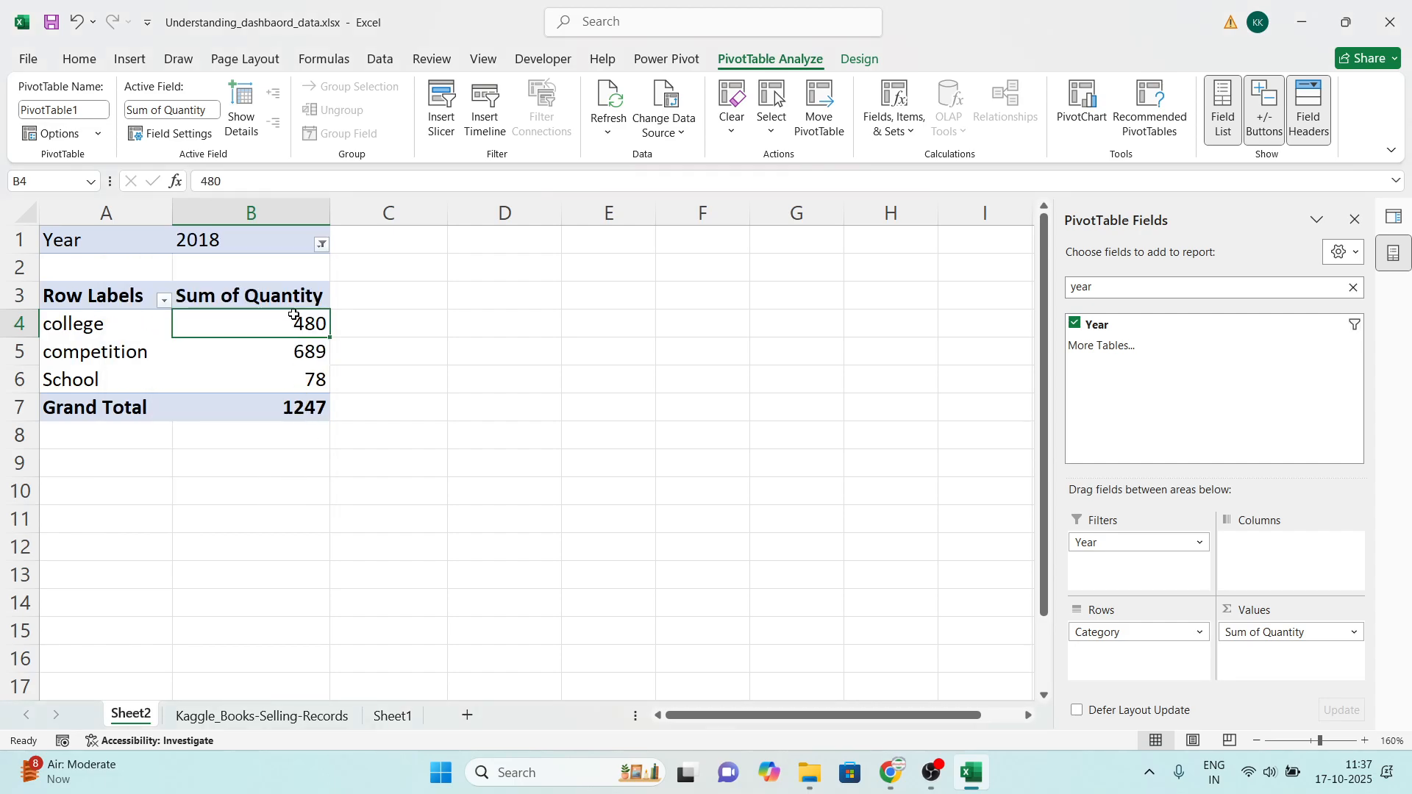
drag(306, 323, 309, 371)
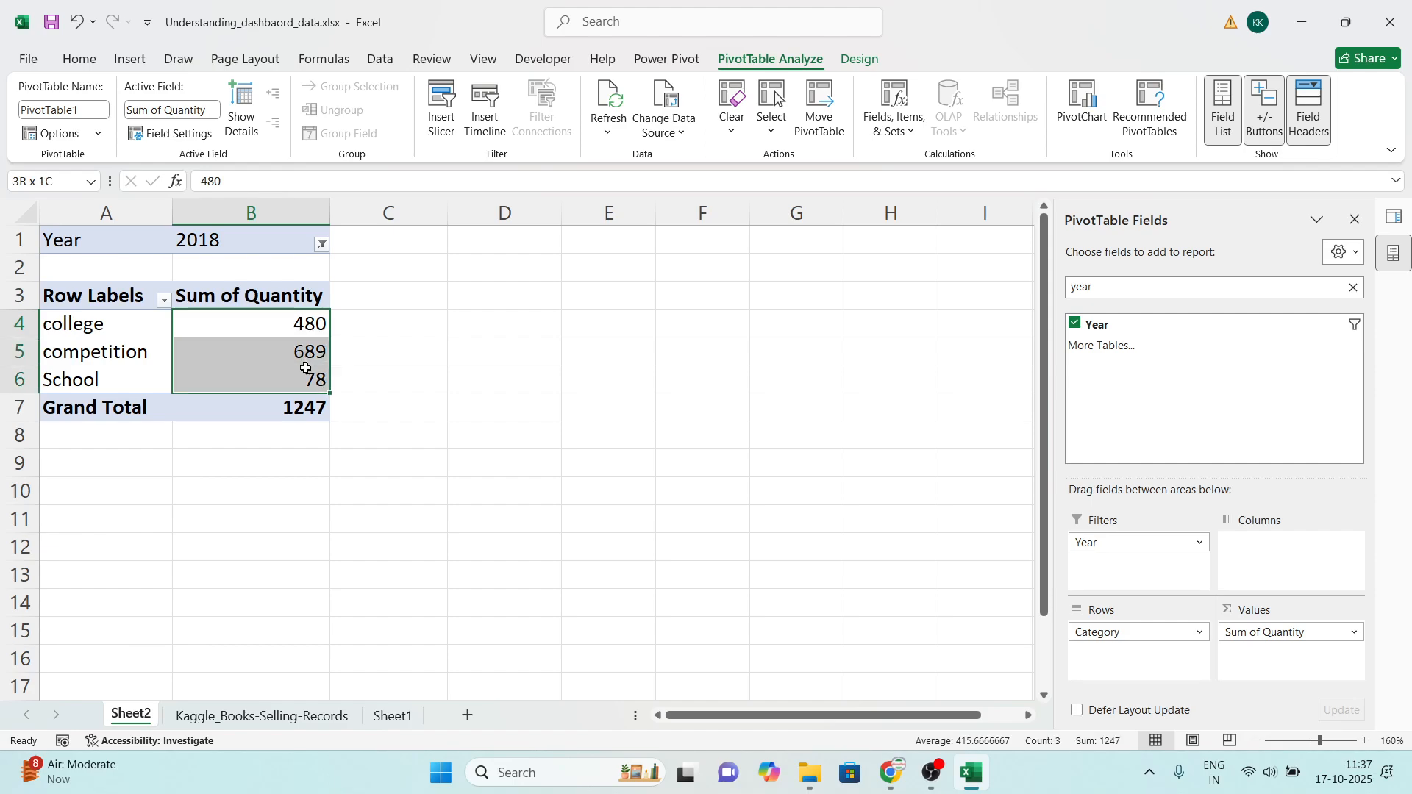
click(393, 385)
Step: Set the PivotTable's Year filter to 2019 and check the category quantities
click(322, 248)
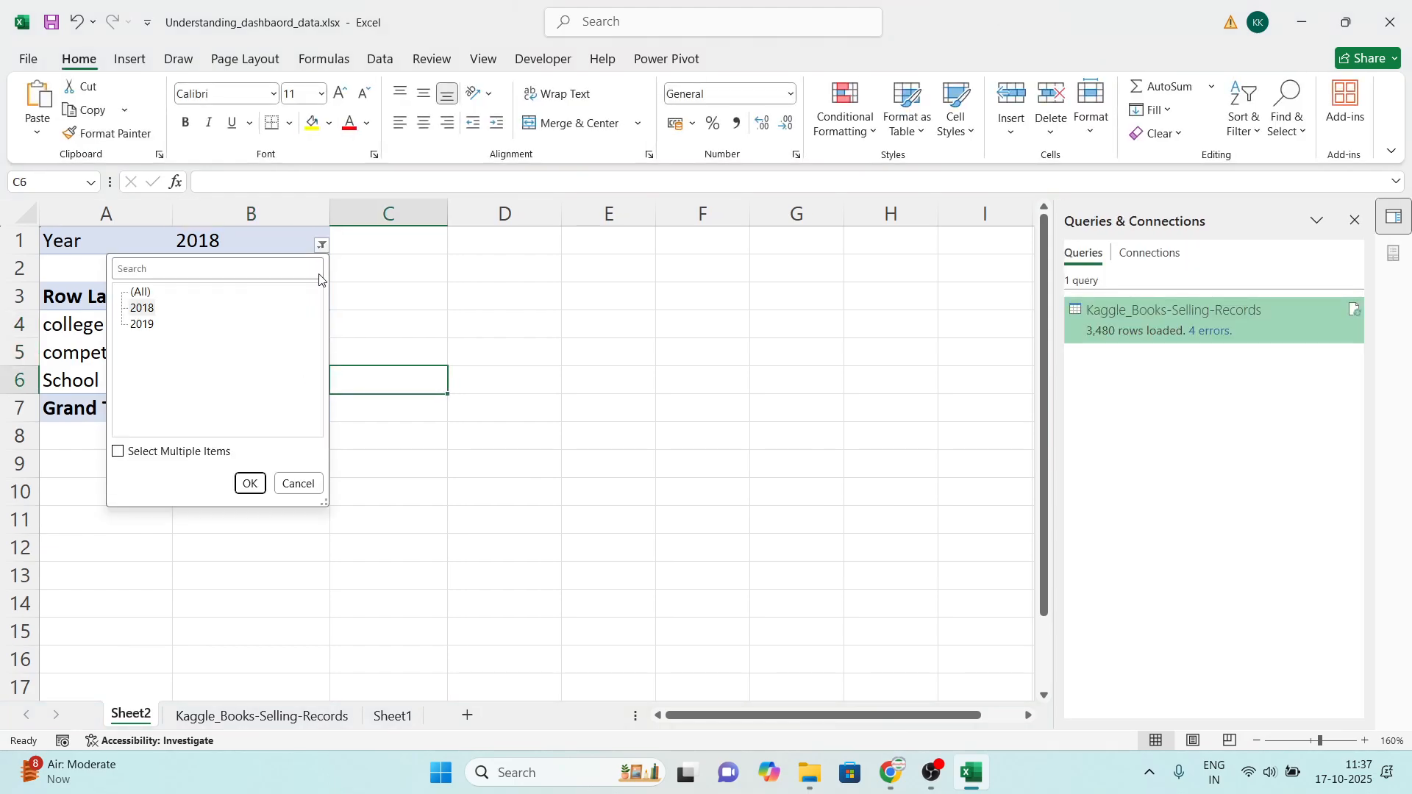
click(159, 327)
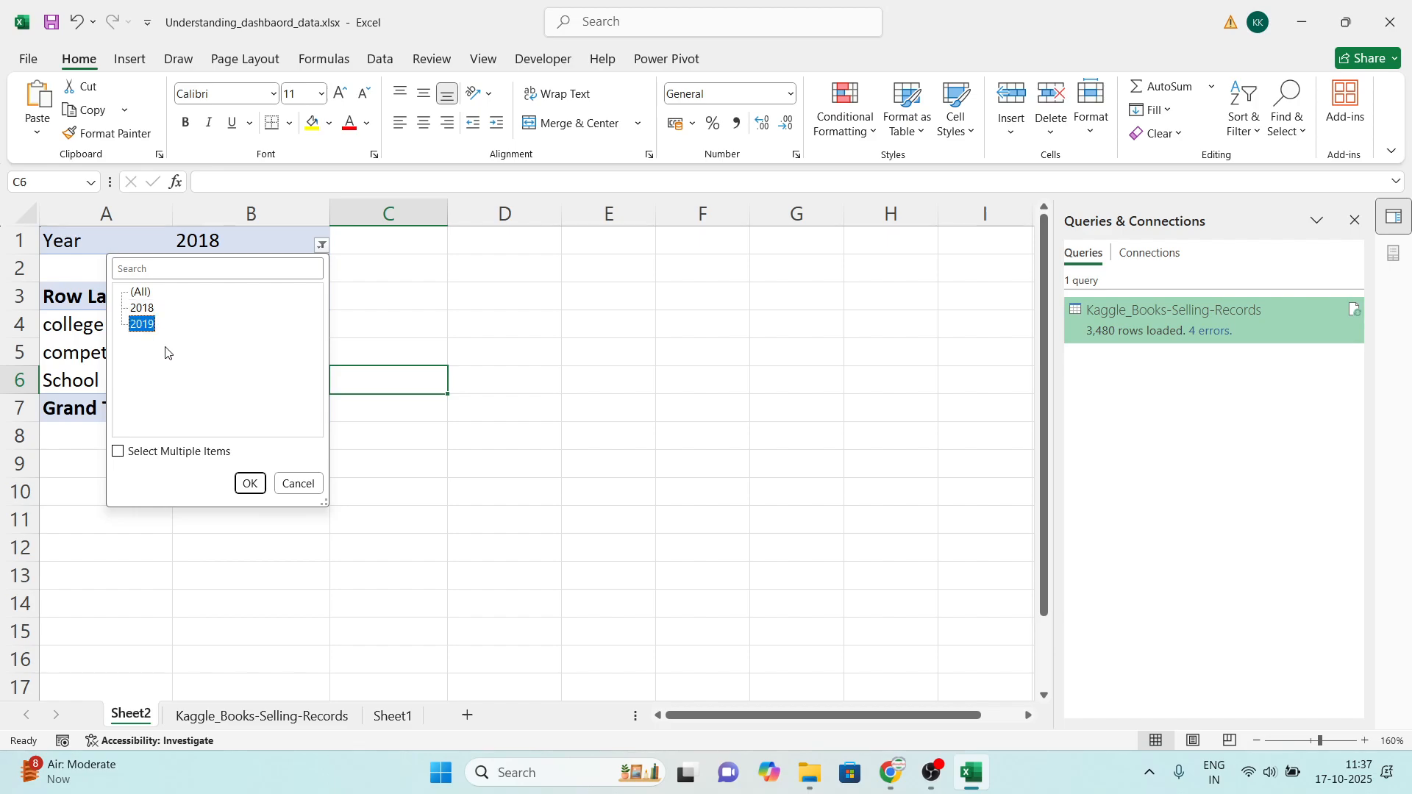
click(250, 484)
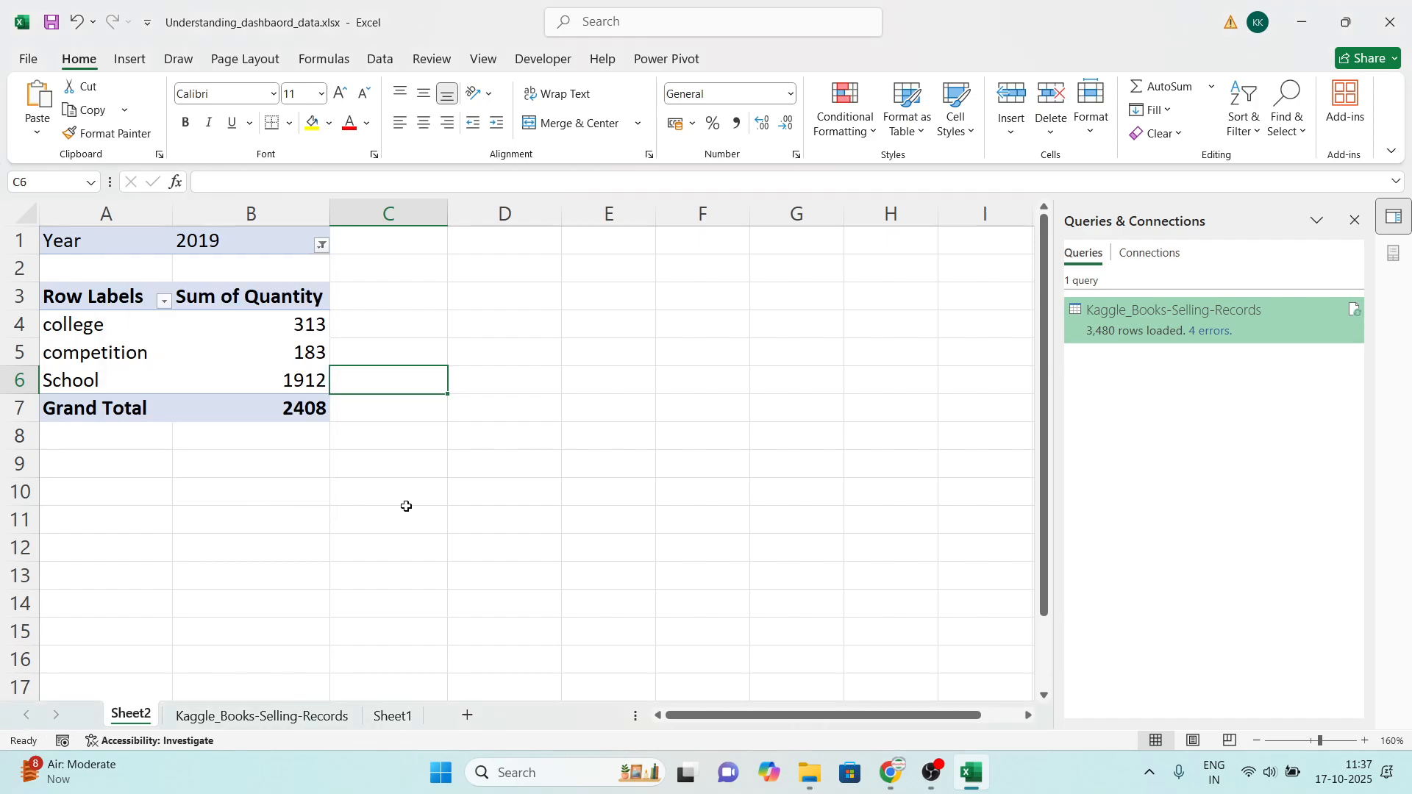
click(285, 346)
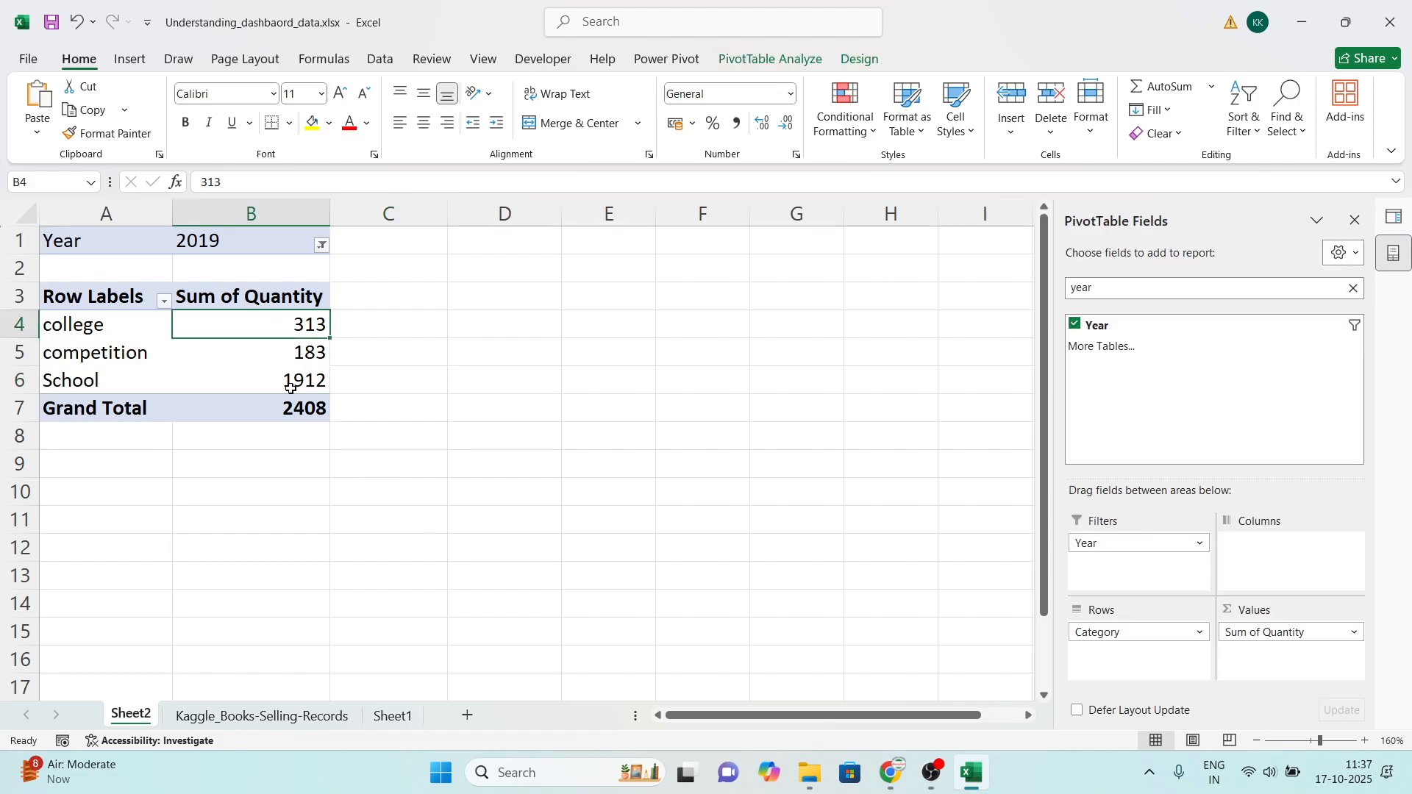
click(356, 514)
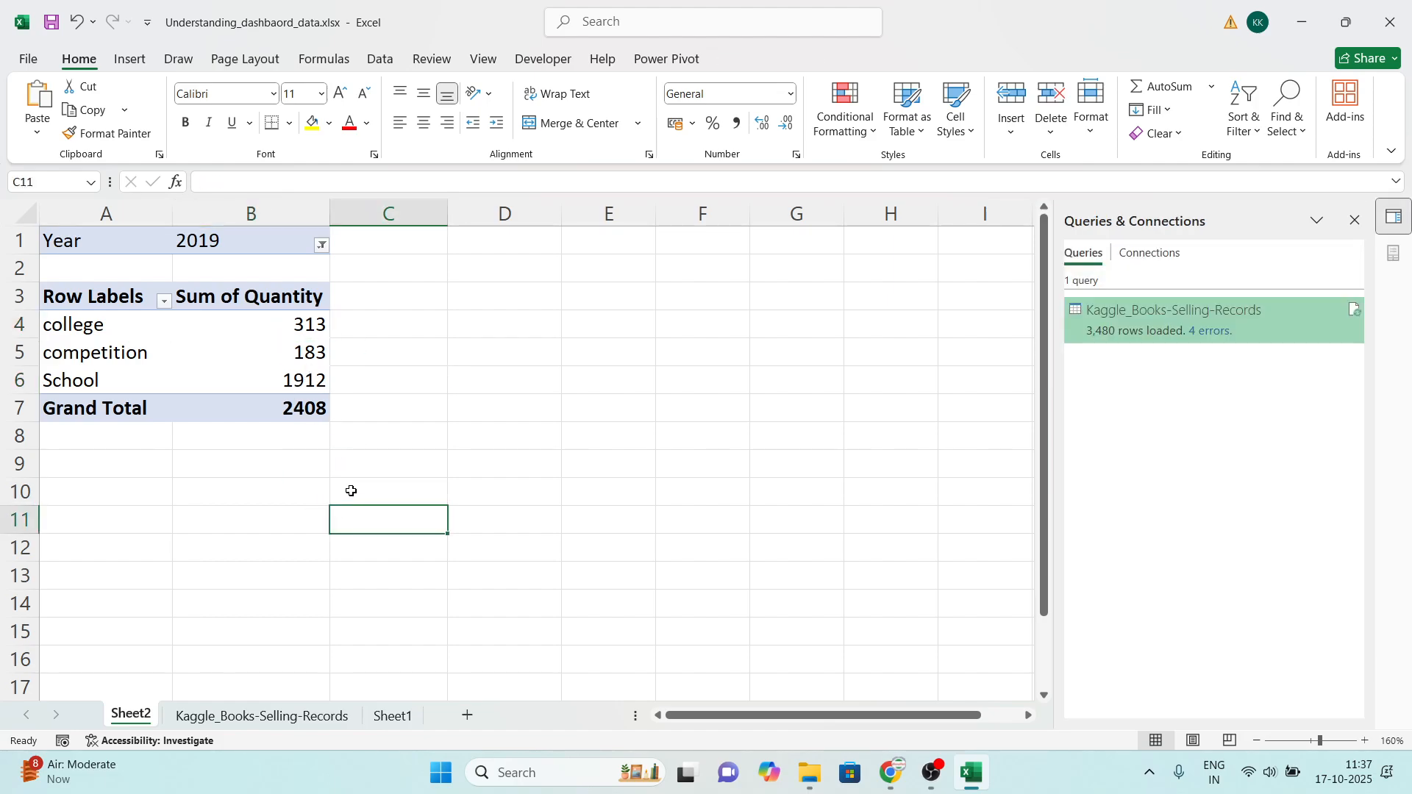
Step: Insert a 2-D pie PivotChart showing the 2019 quantity by category
click(208, 333)
mouse_move(207, 333)
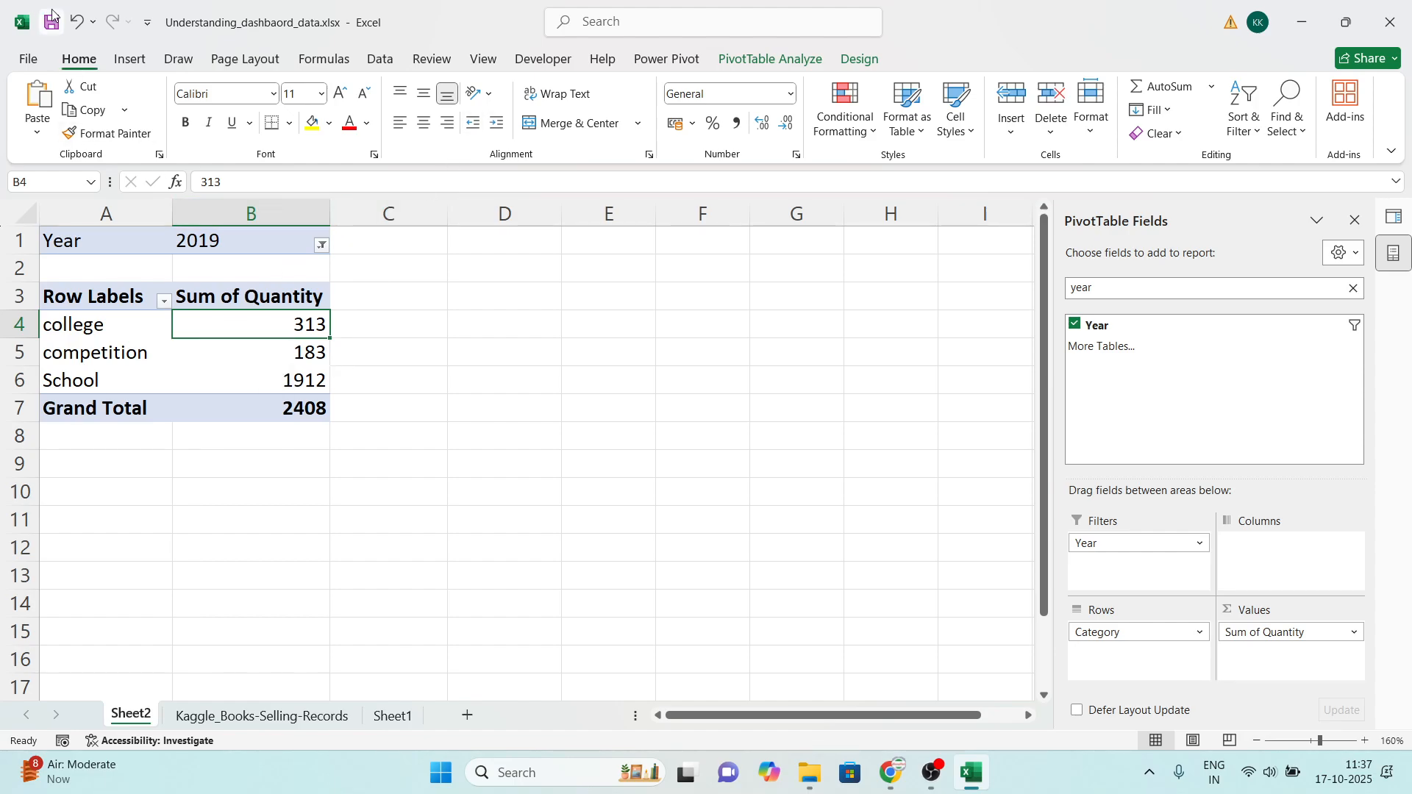
click(125, 60)
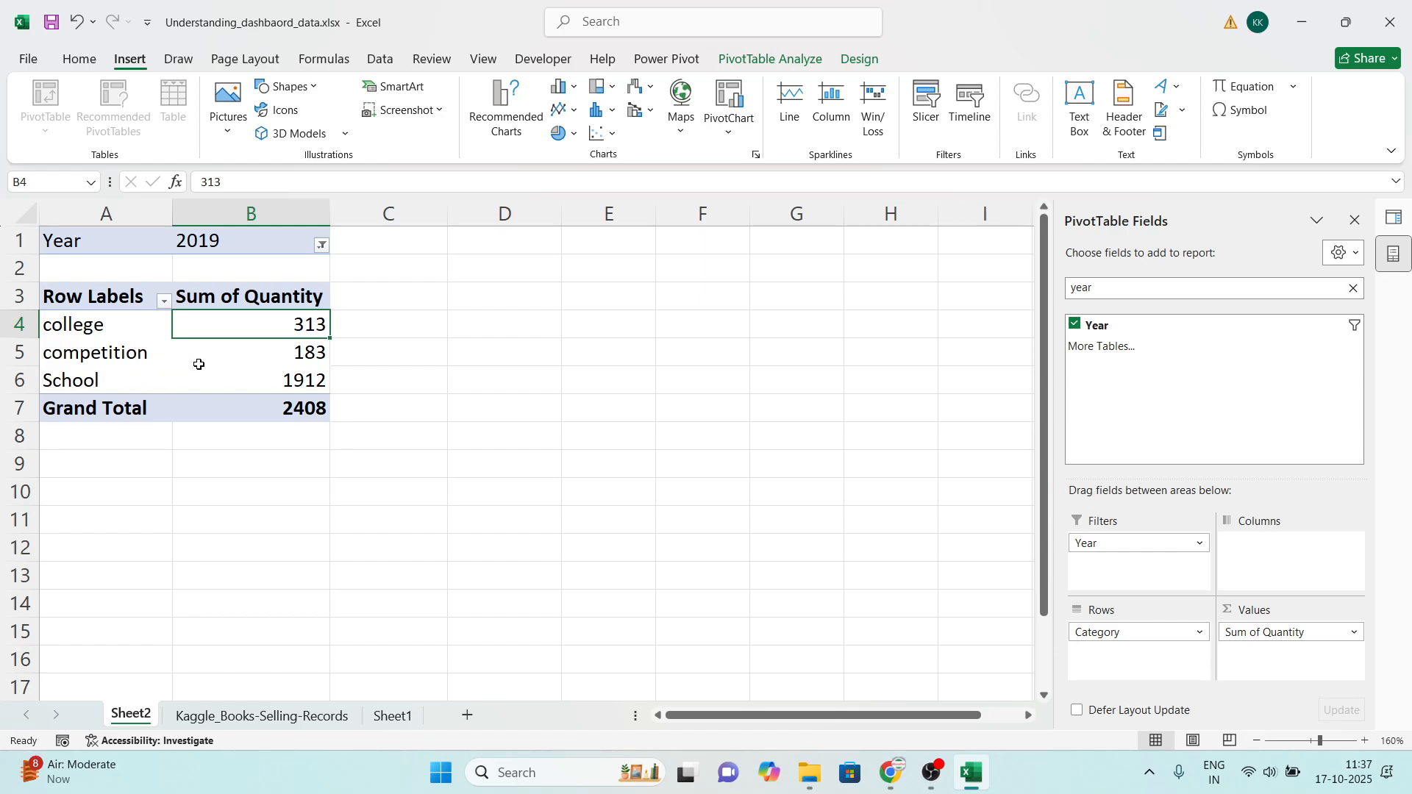
click(563, 133)
click(580, 214)
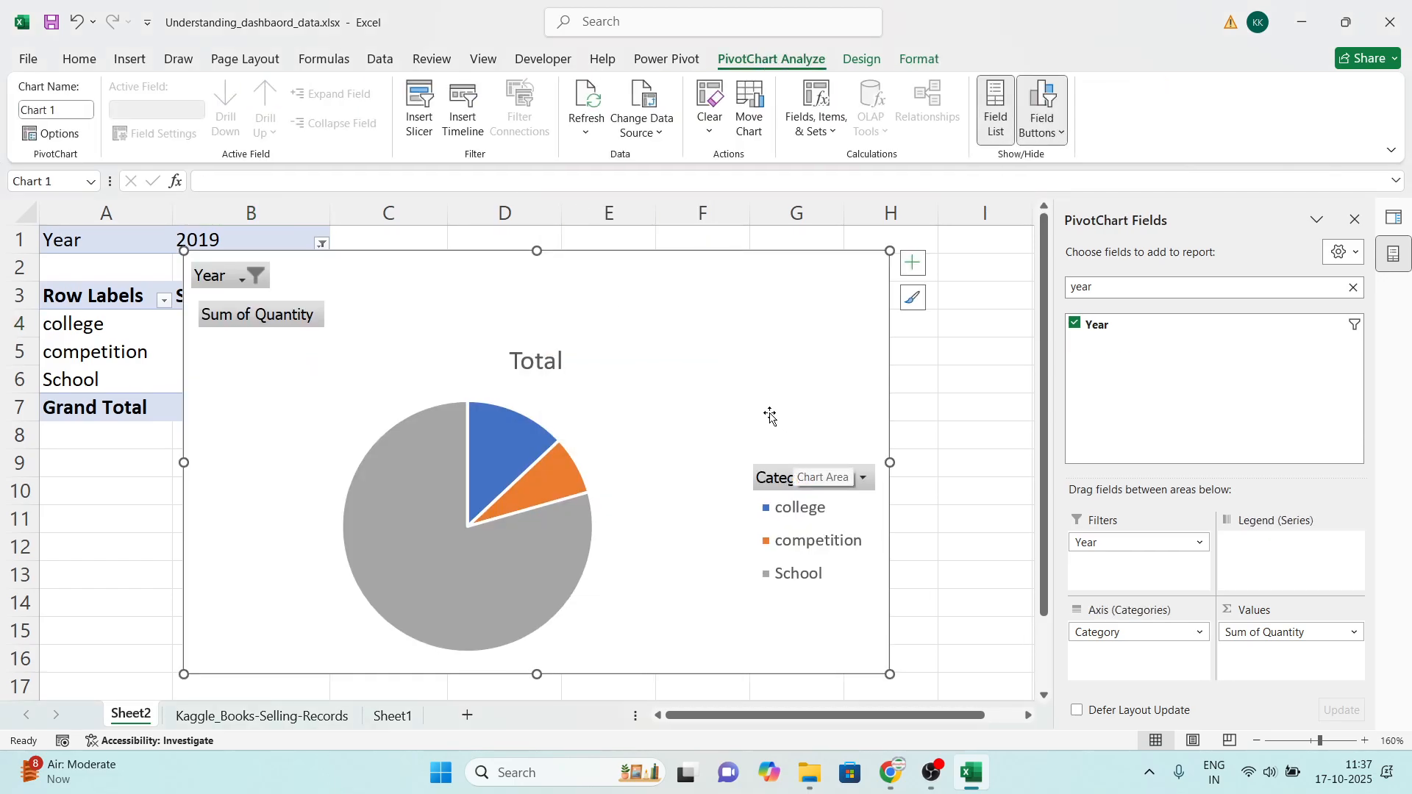
Step: Shrink the pie chart slightly and place it below the PivotTable, starting around row 10
mouse_move(890, 252)
mouse_down()
mouse_move(770, 331)
mouse_move(826, 280)
mouse_move(883, 261)
mouse_up()
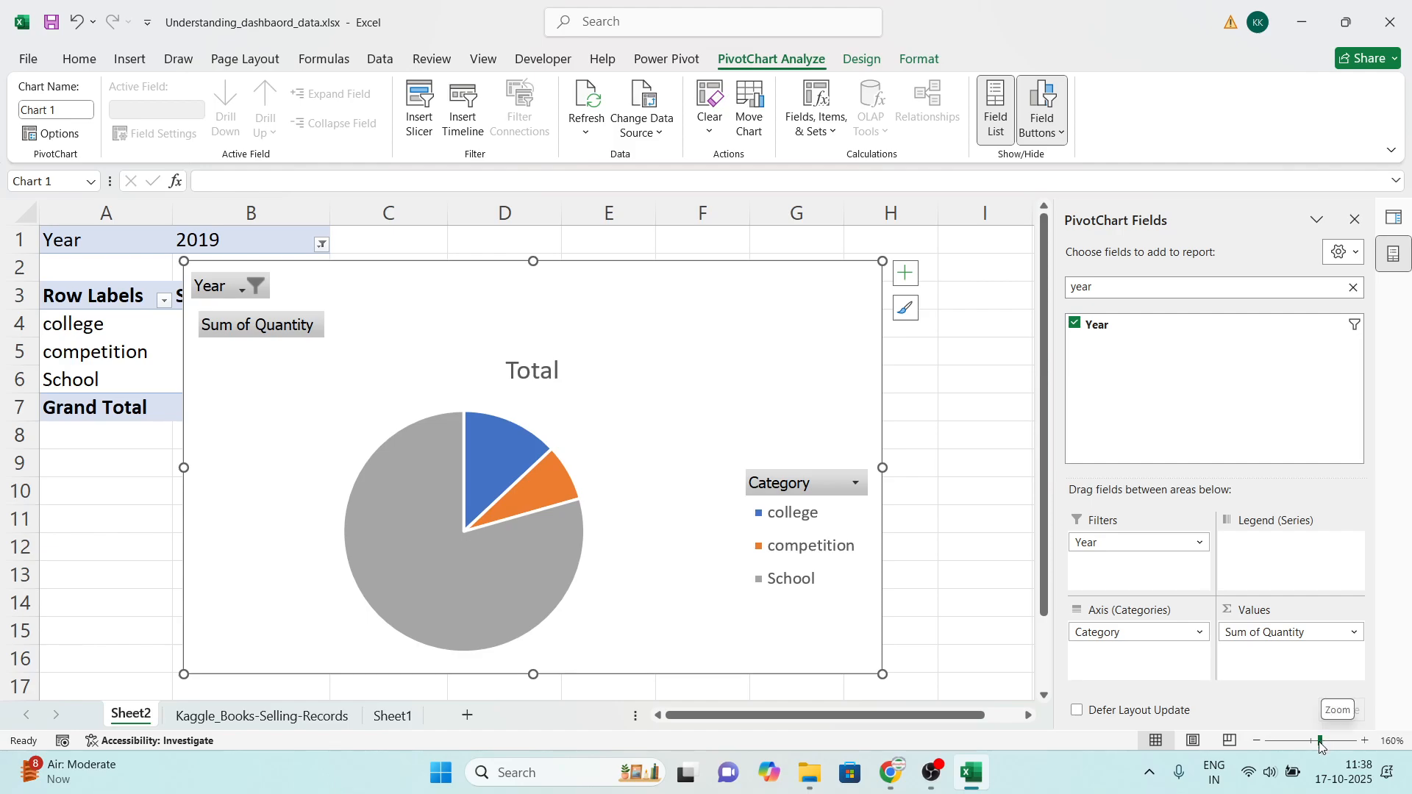
drag(1321, 746, 1315, 748)
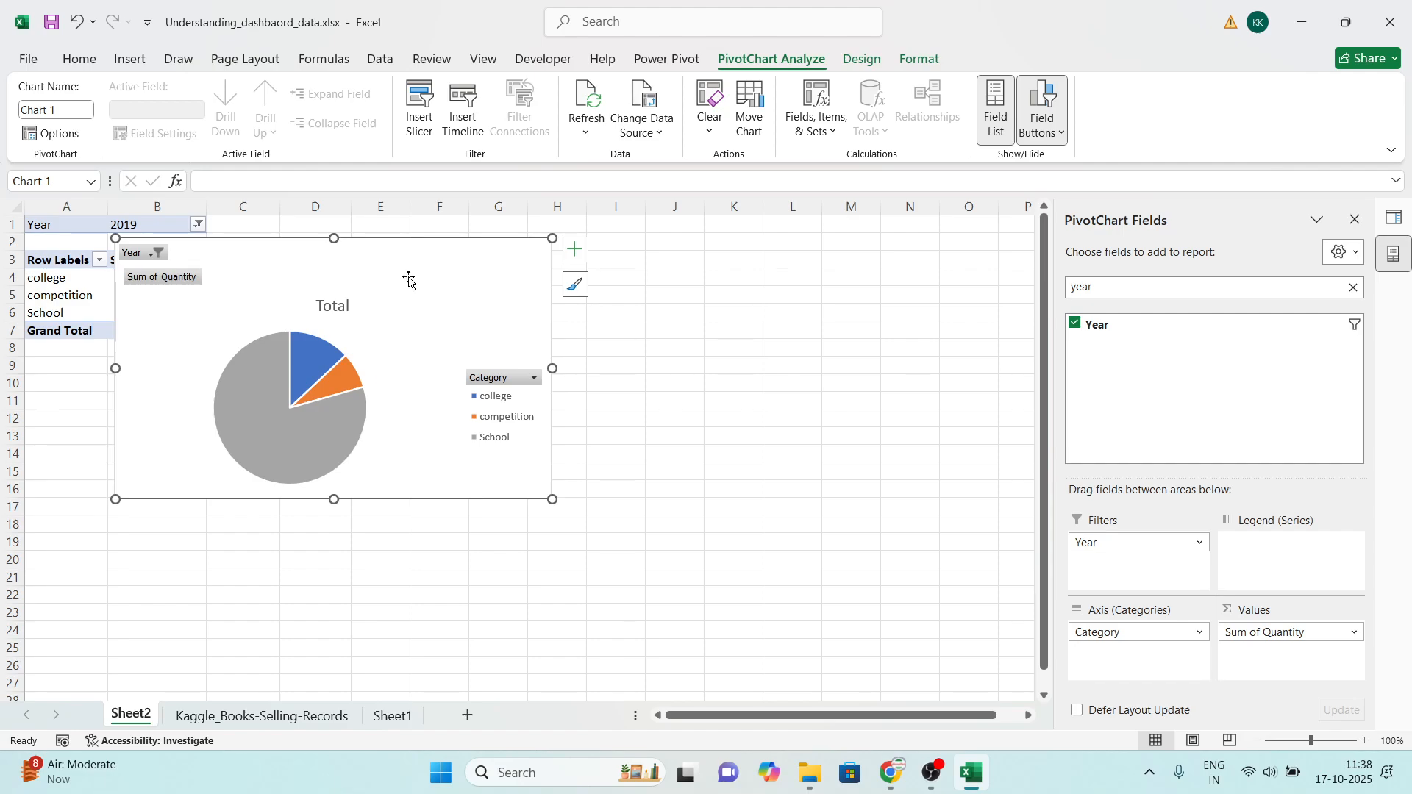
mouse_move(404, 272)
mouse_down()
mouse_move(382, 415)
mouse_move(335, 420)
mouse_up()
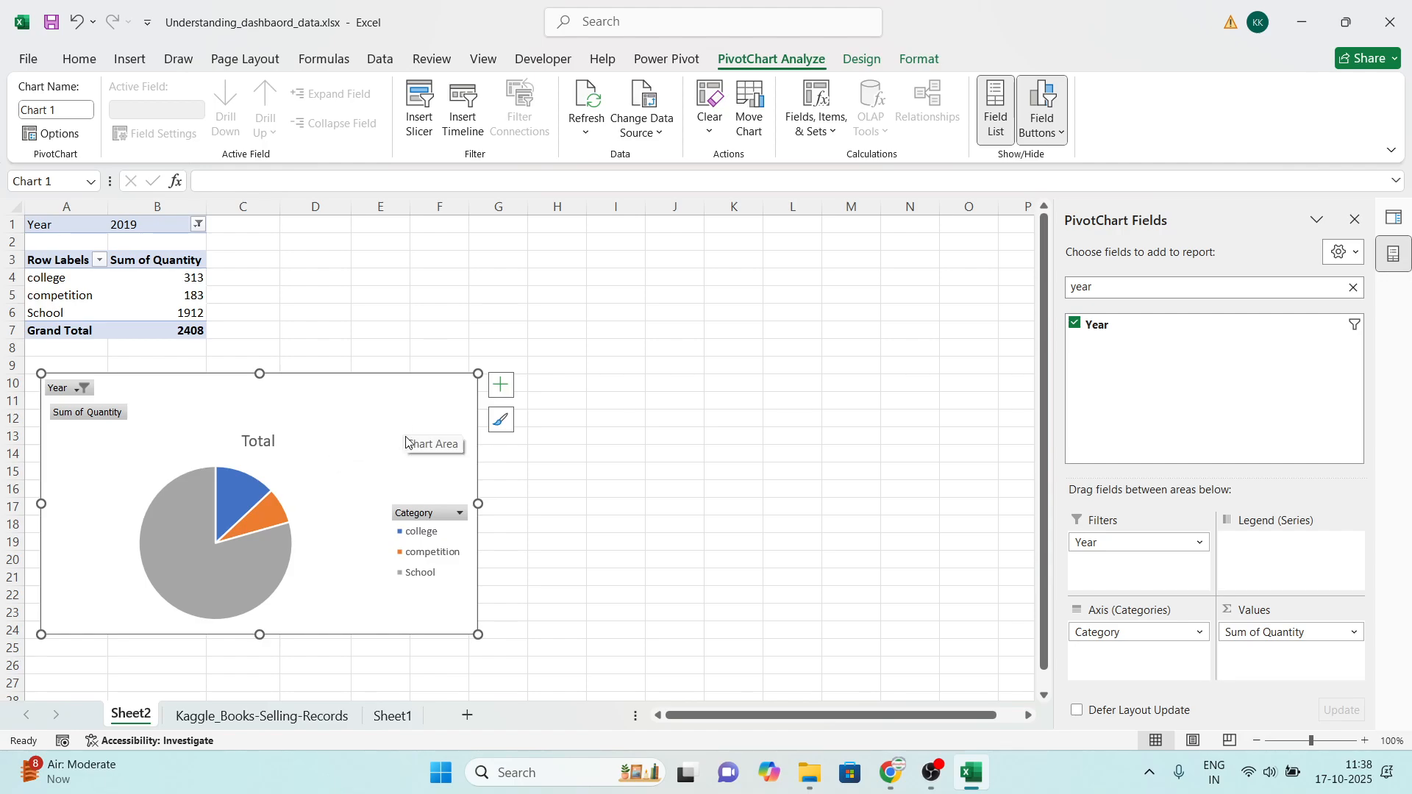
click(790, 503)
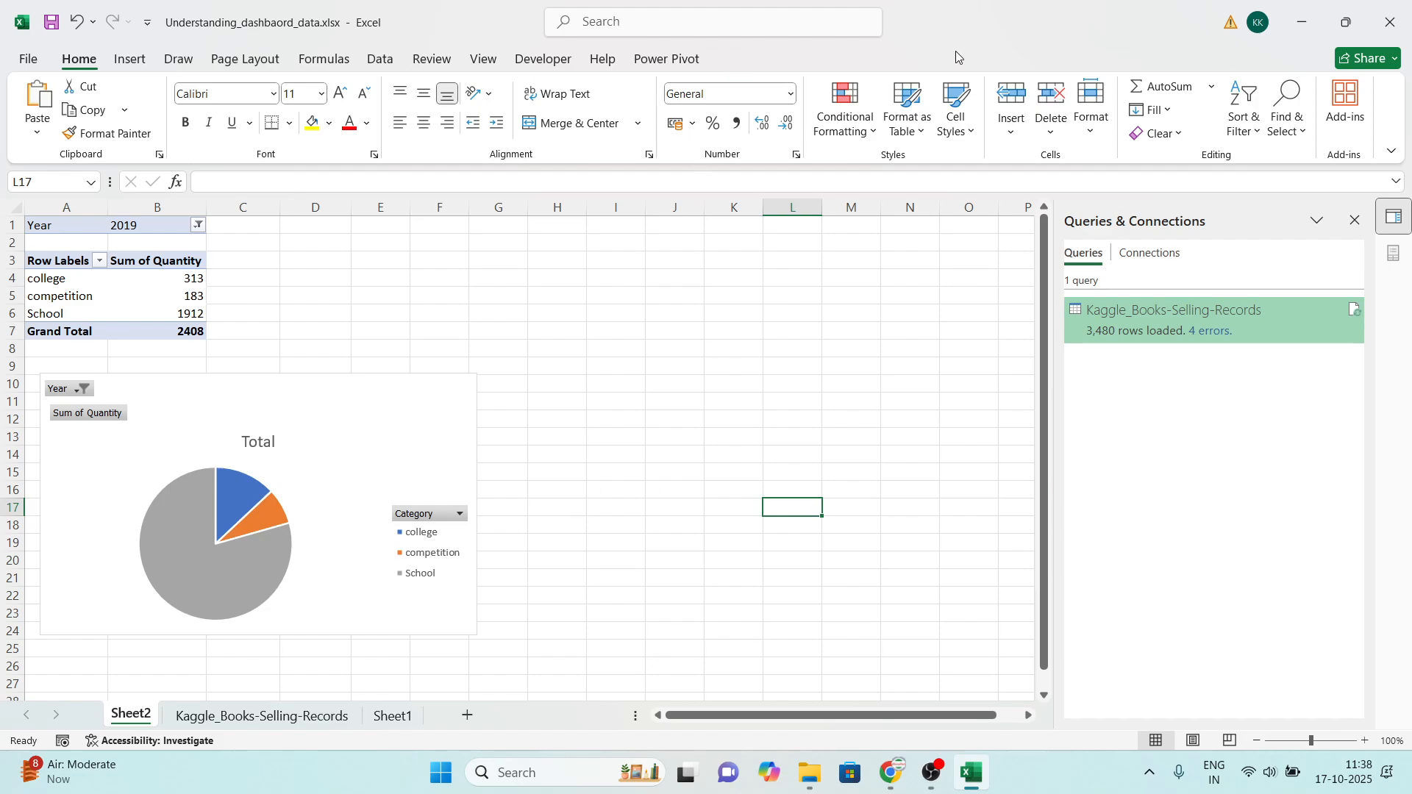
Step: Select the pie chart and examine the analysis, data model, style and formatting options available for it
click(388, 423)
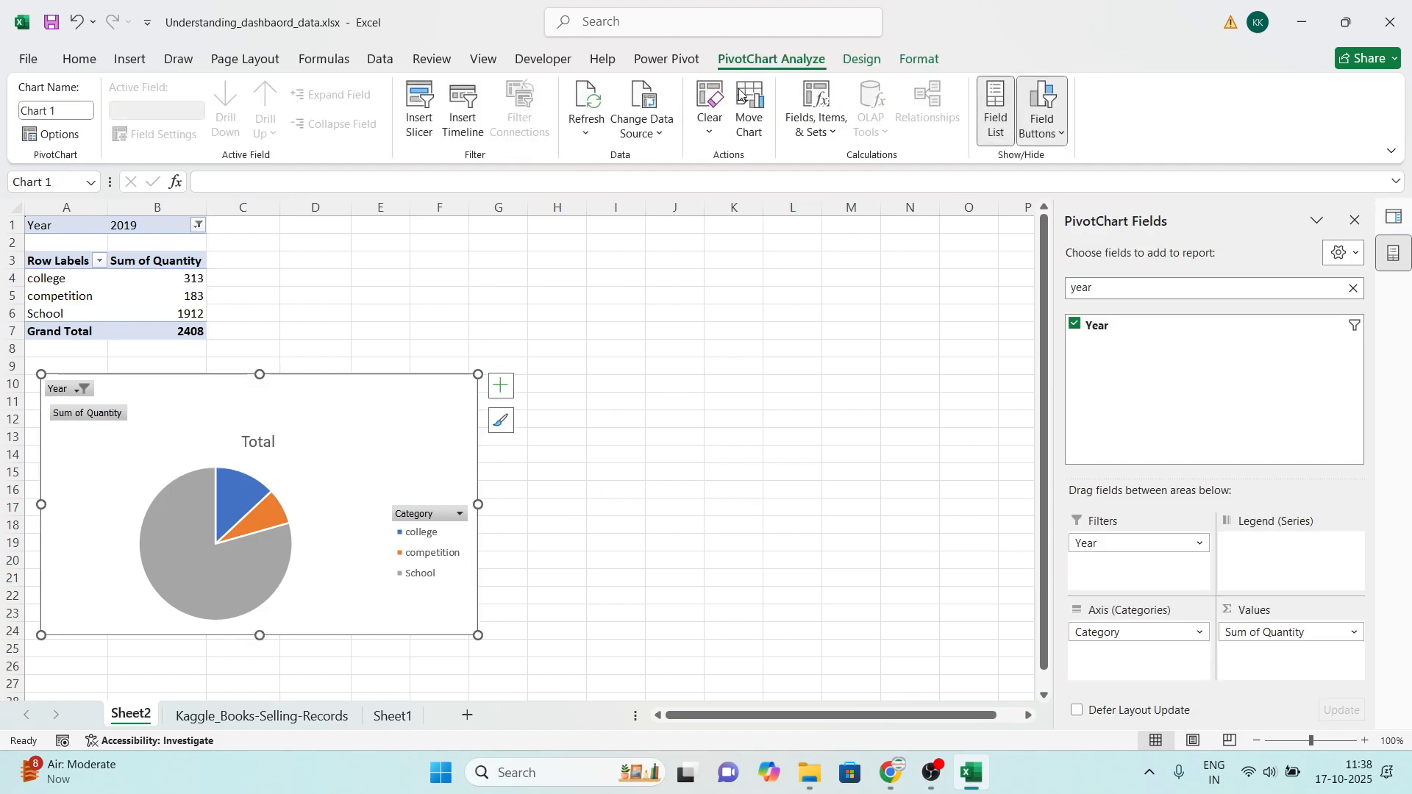
click(861, 59)
click(919, 59)
click(671, 60)
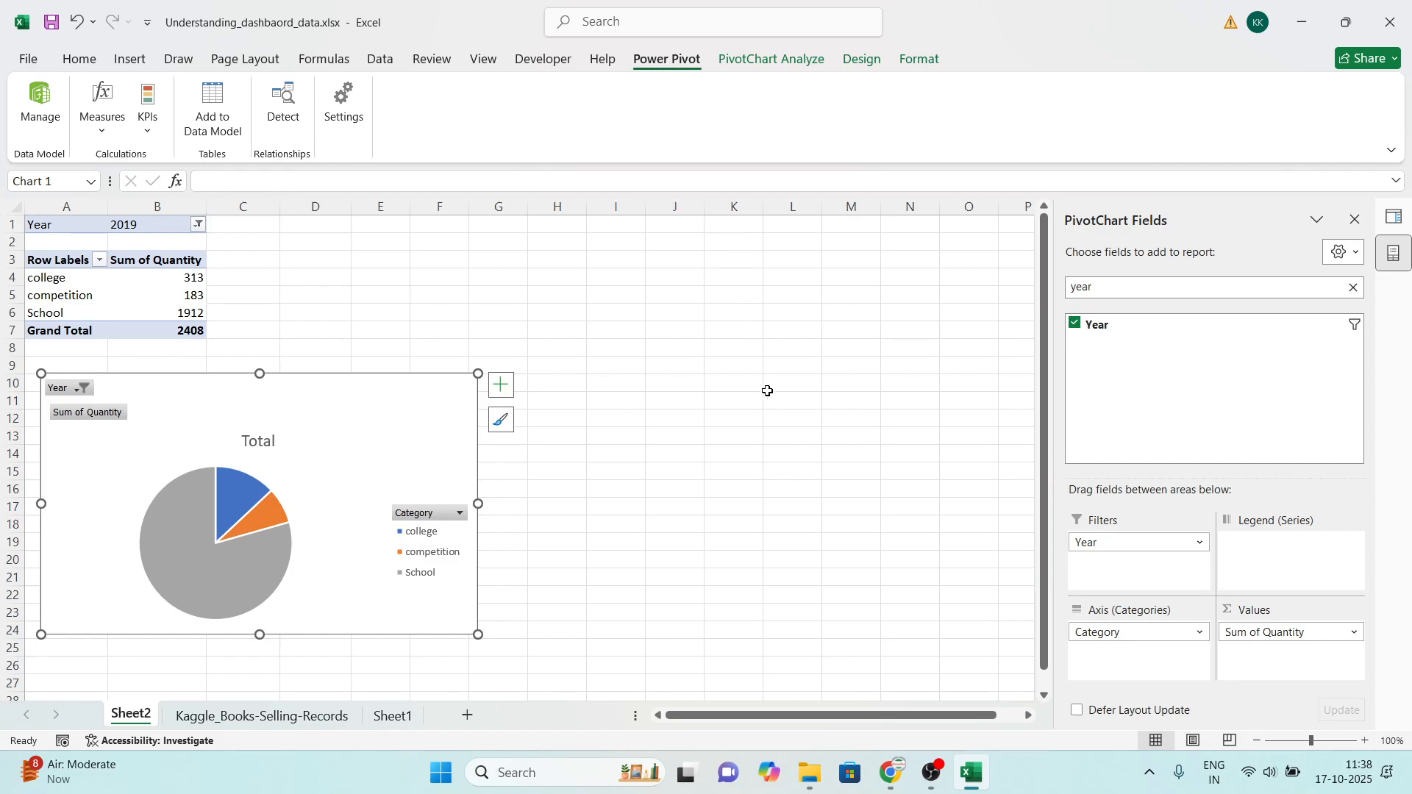
click(797, 52)
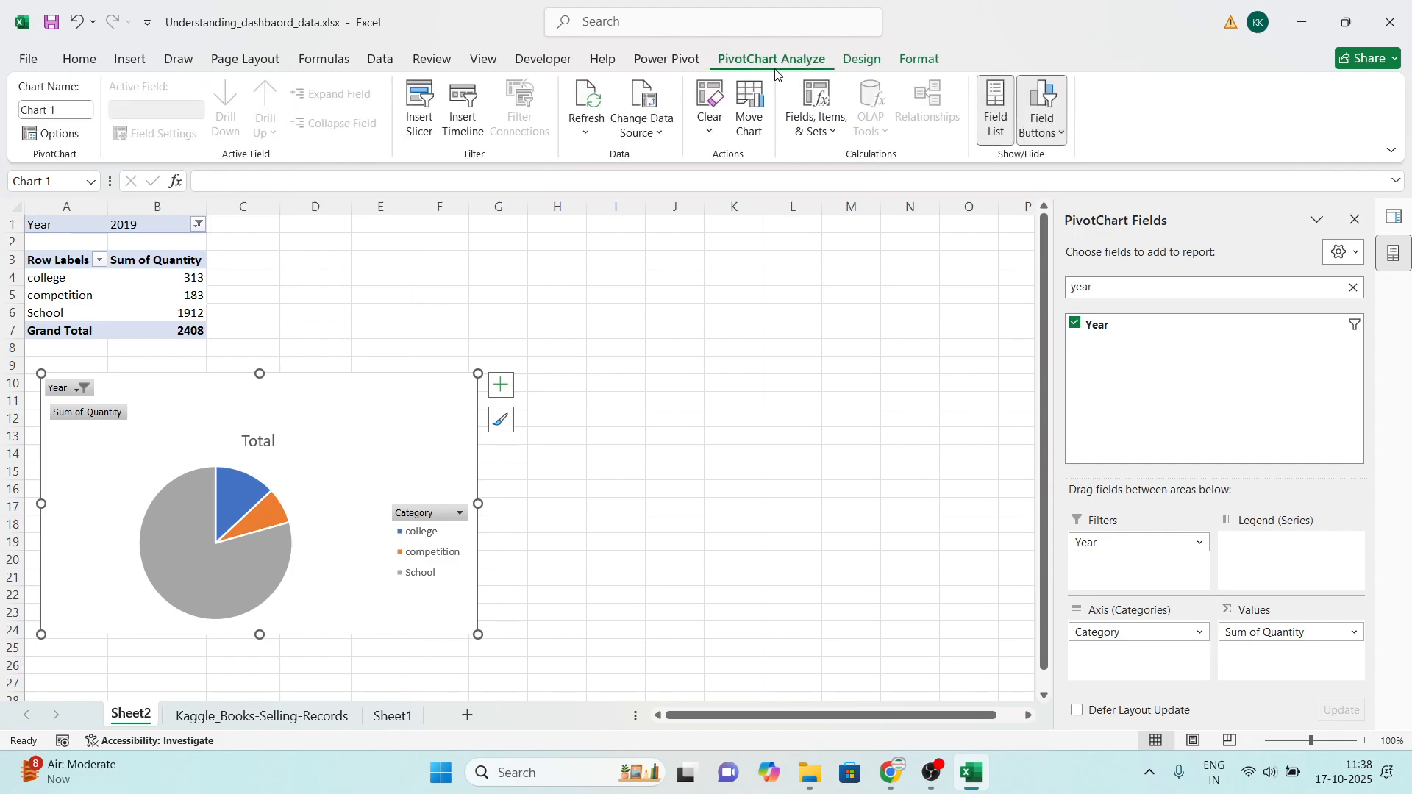
click(863, 62)
click(916, 59)
click(863, 59)
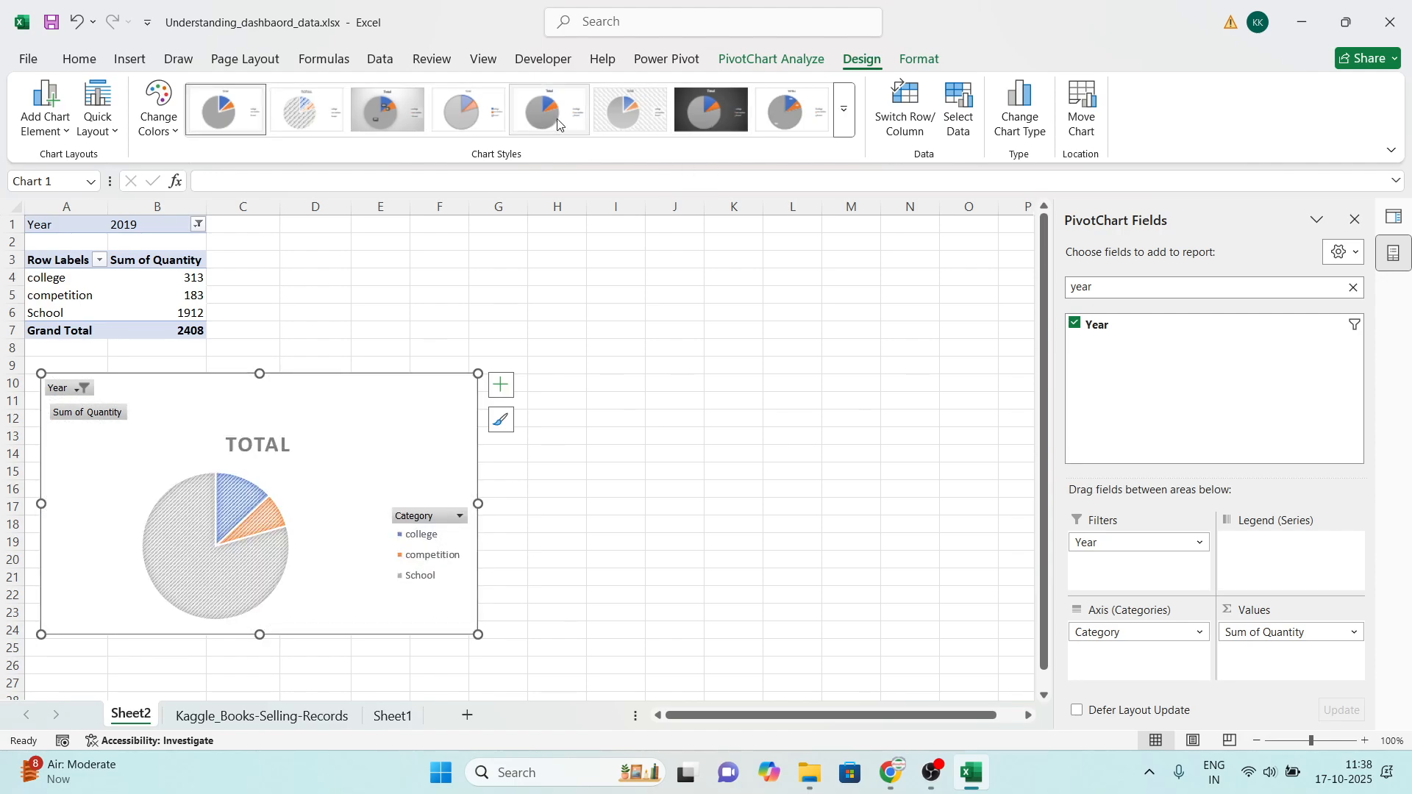
Step: Apply the gray-gradient chart style with dark percentage labels to the pie chart and review its other style and color choices
click(843, 110)
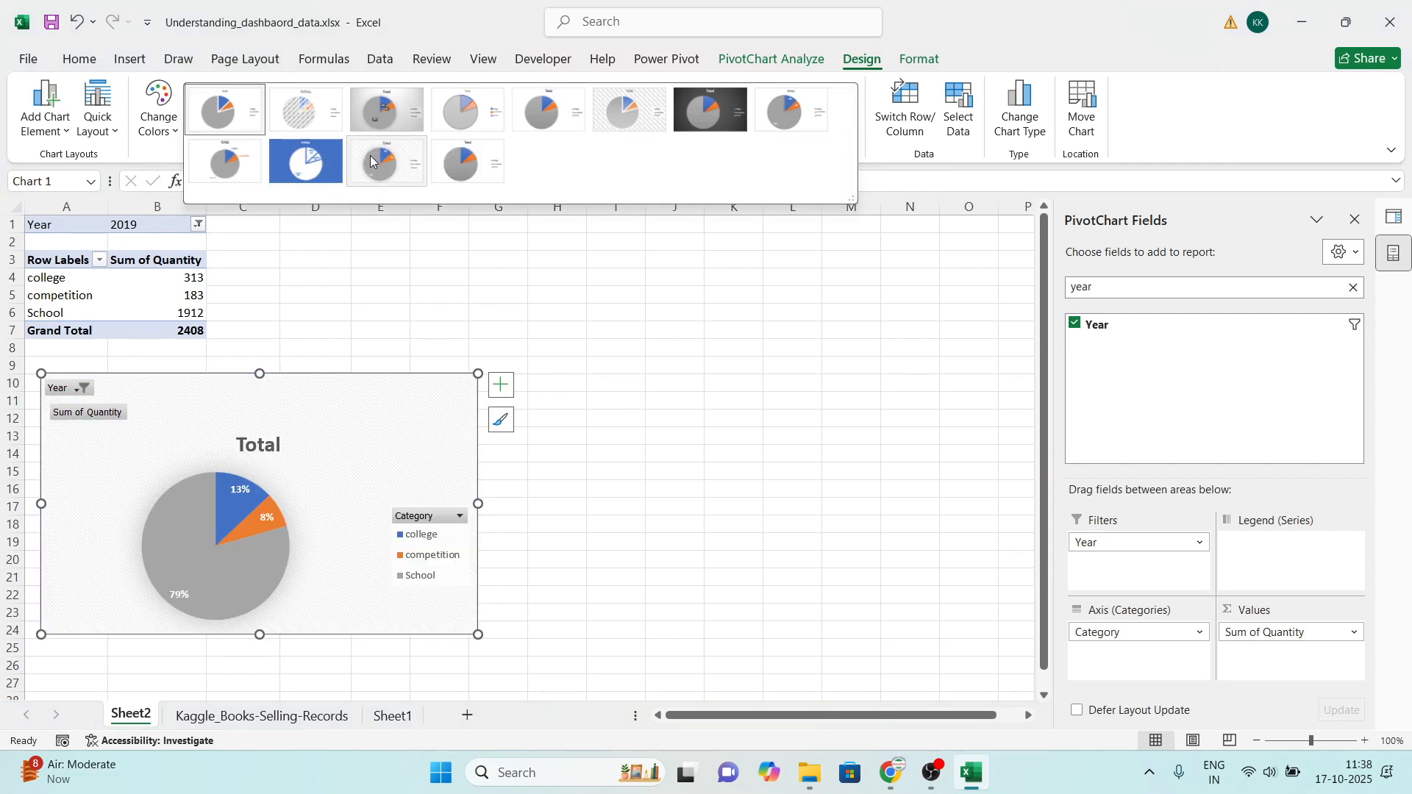
click(412, 111)
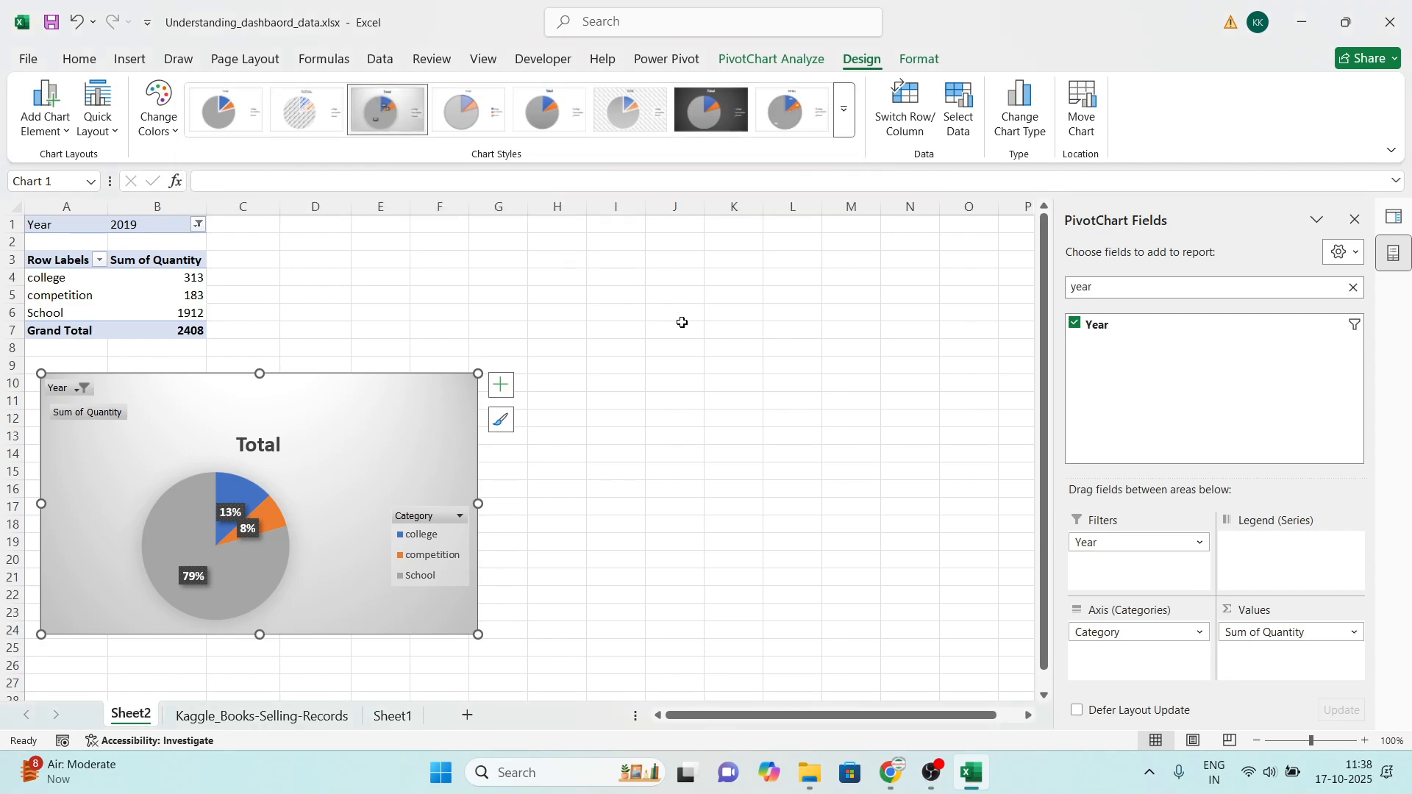
click(920, 59)
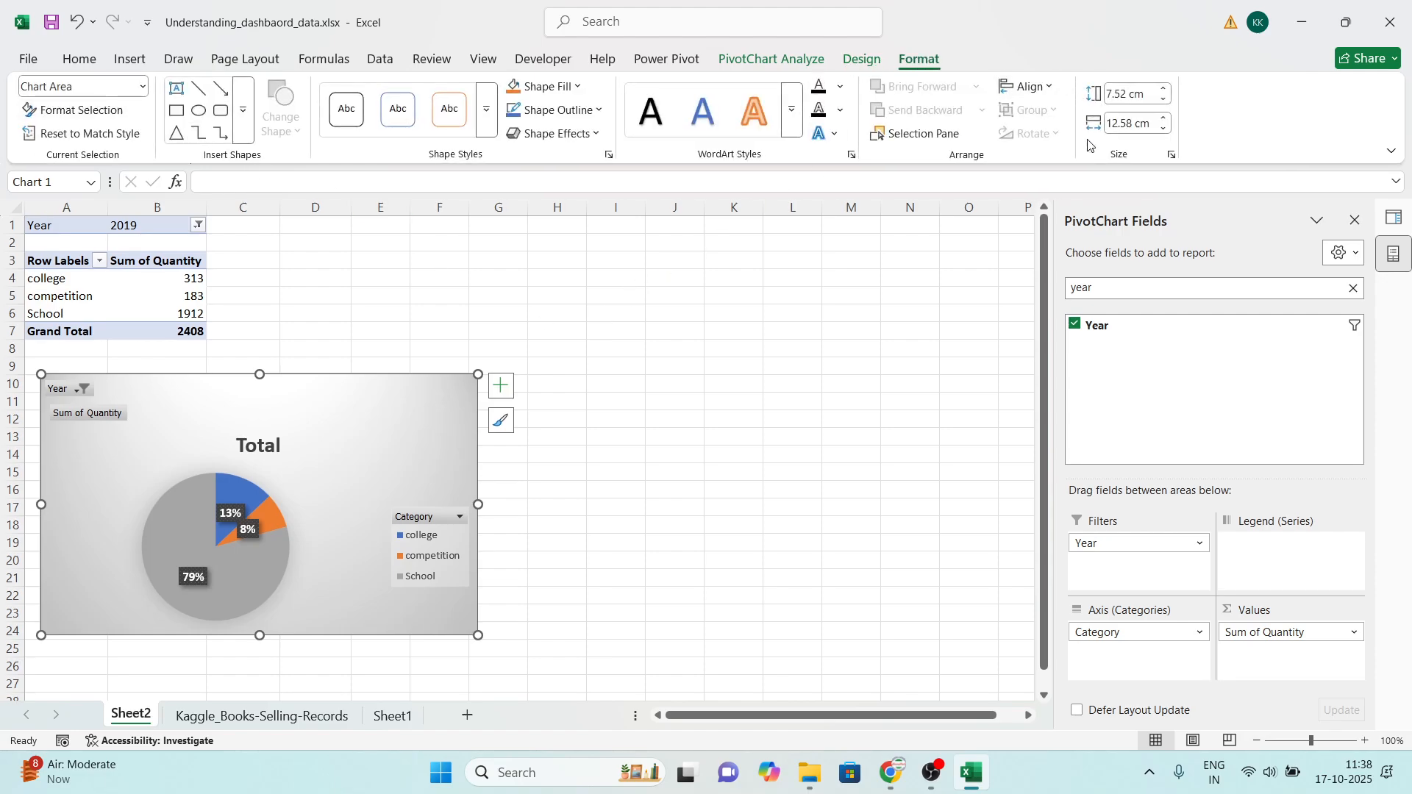
click(501, 420)
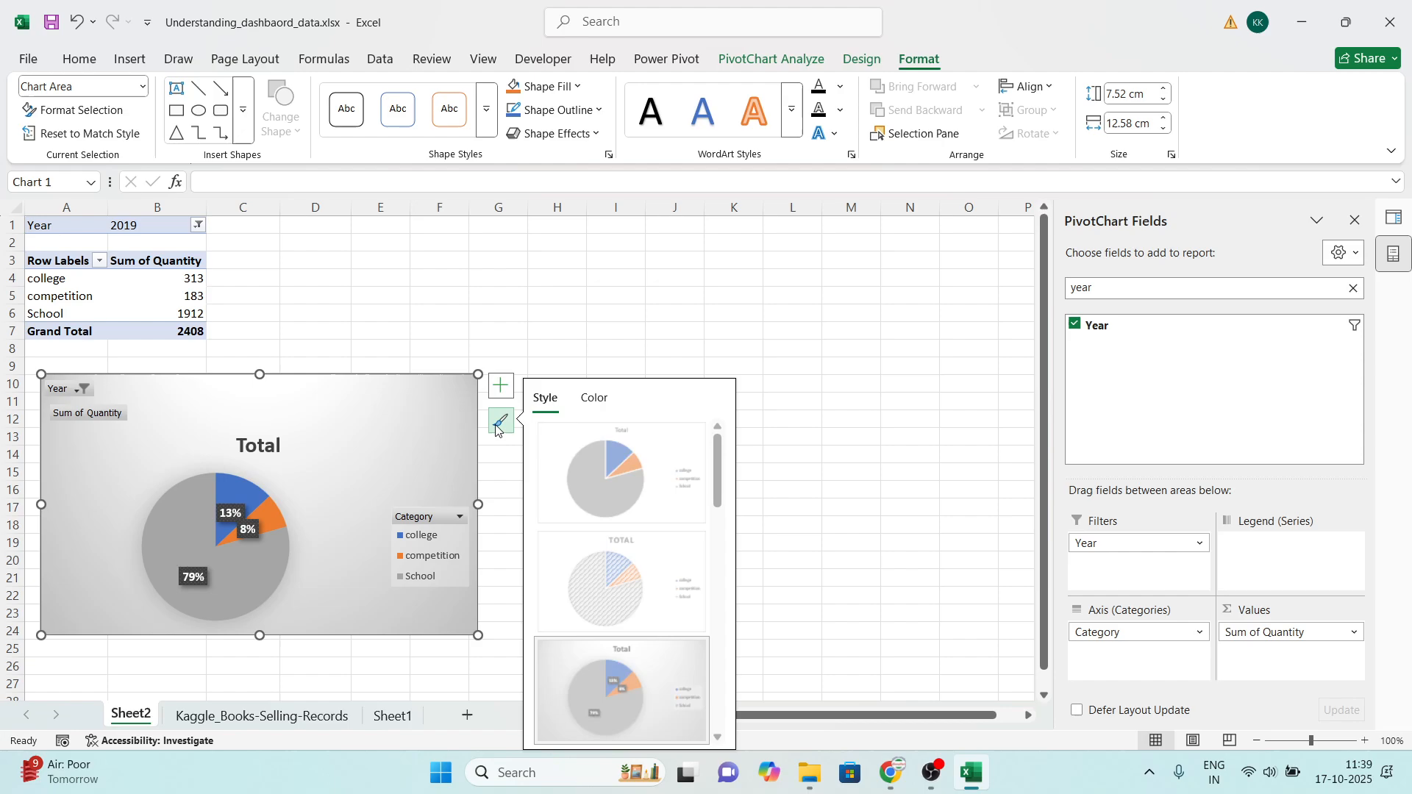
scroll(622, 588, down, 10)
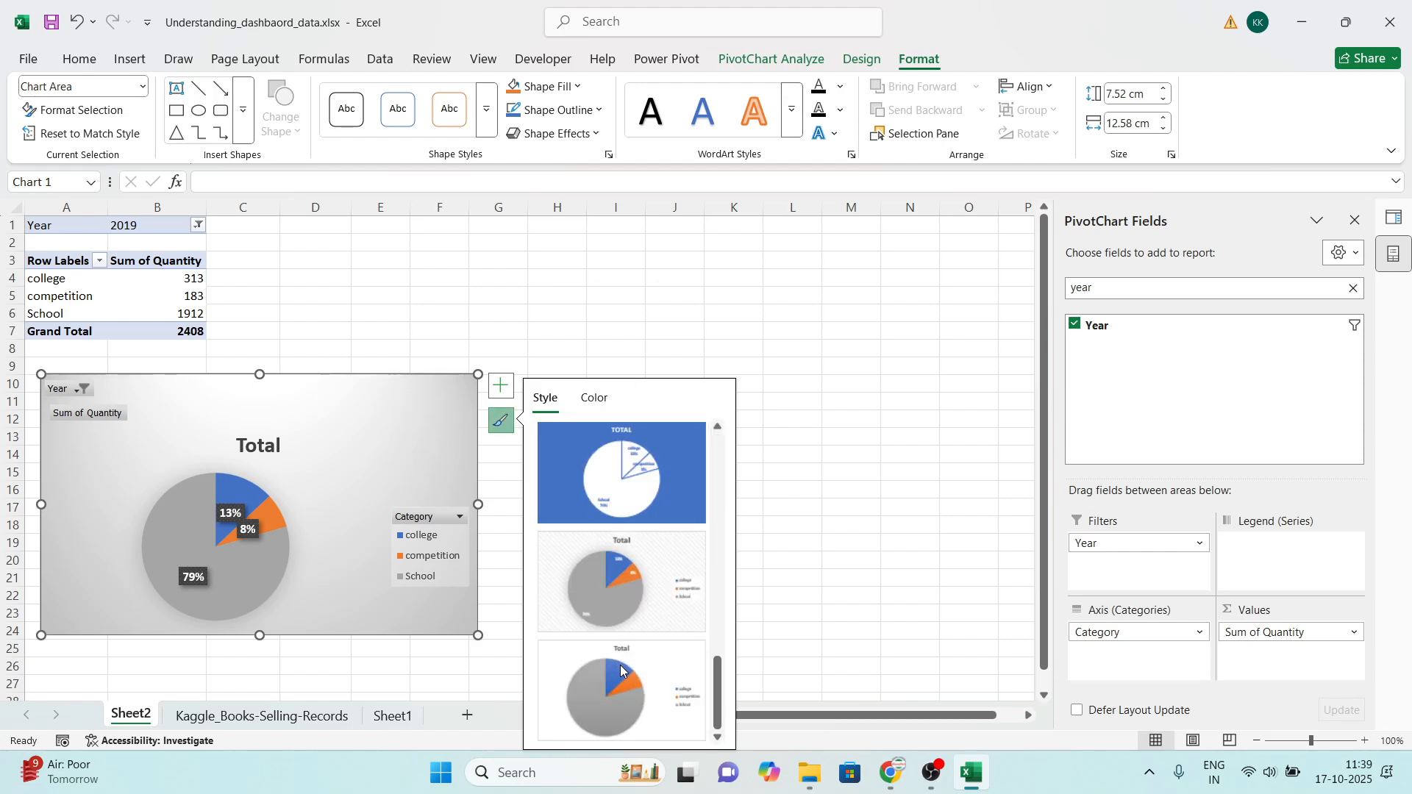
click(600, 397)
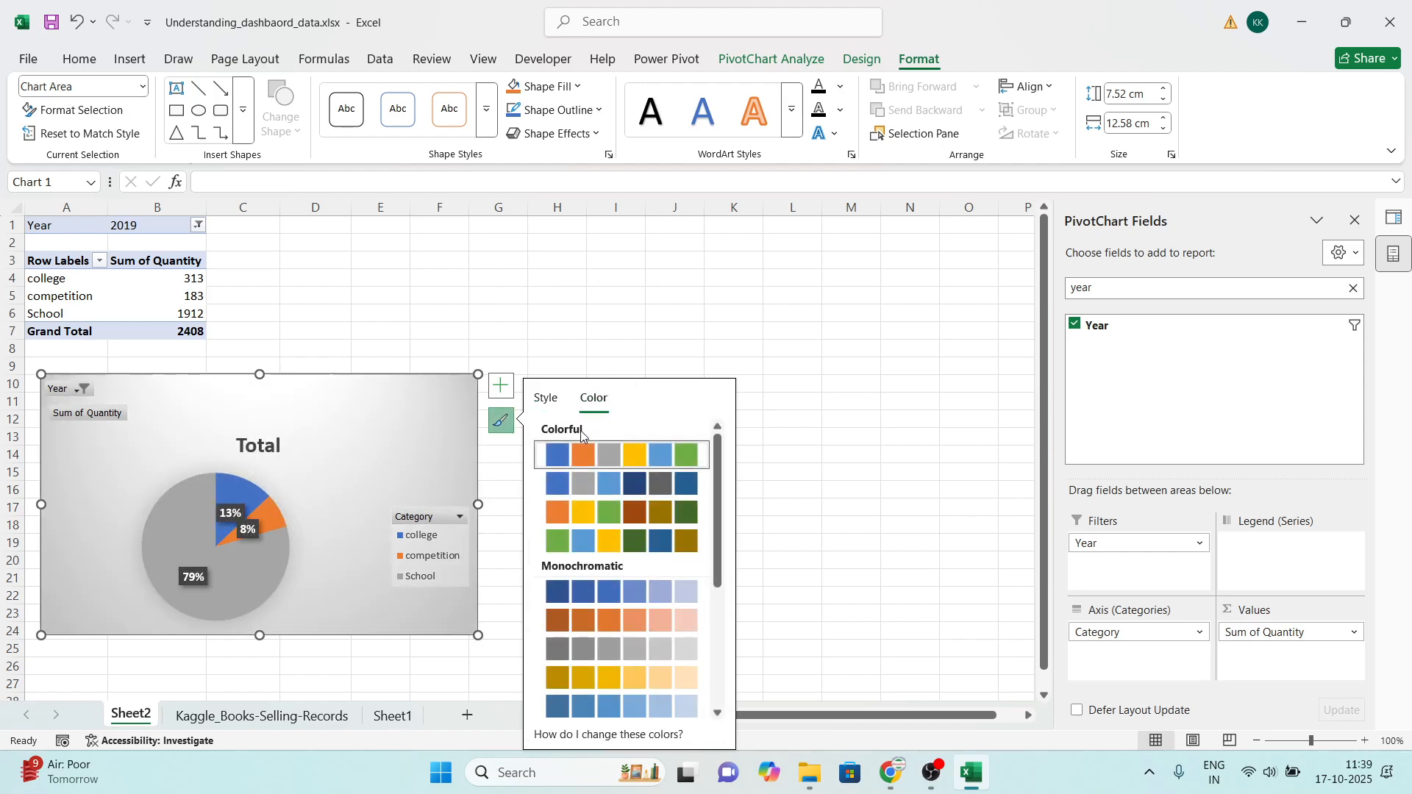
click(584, 340)
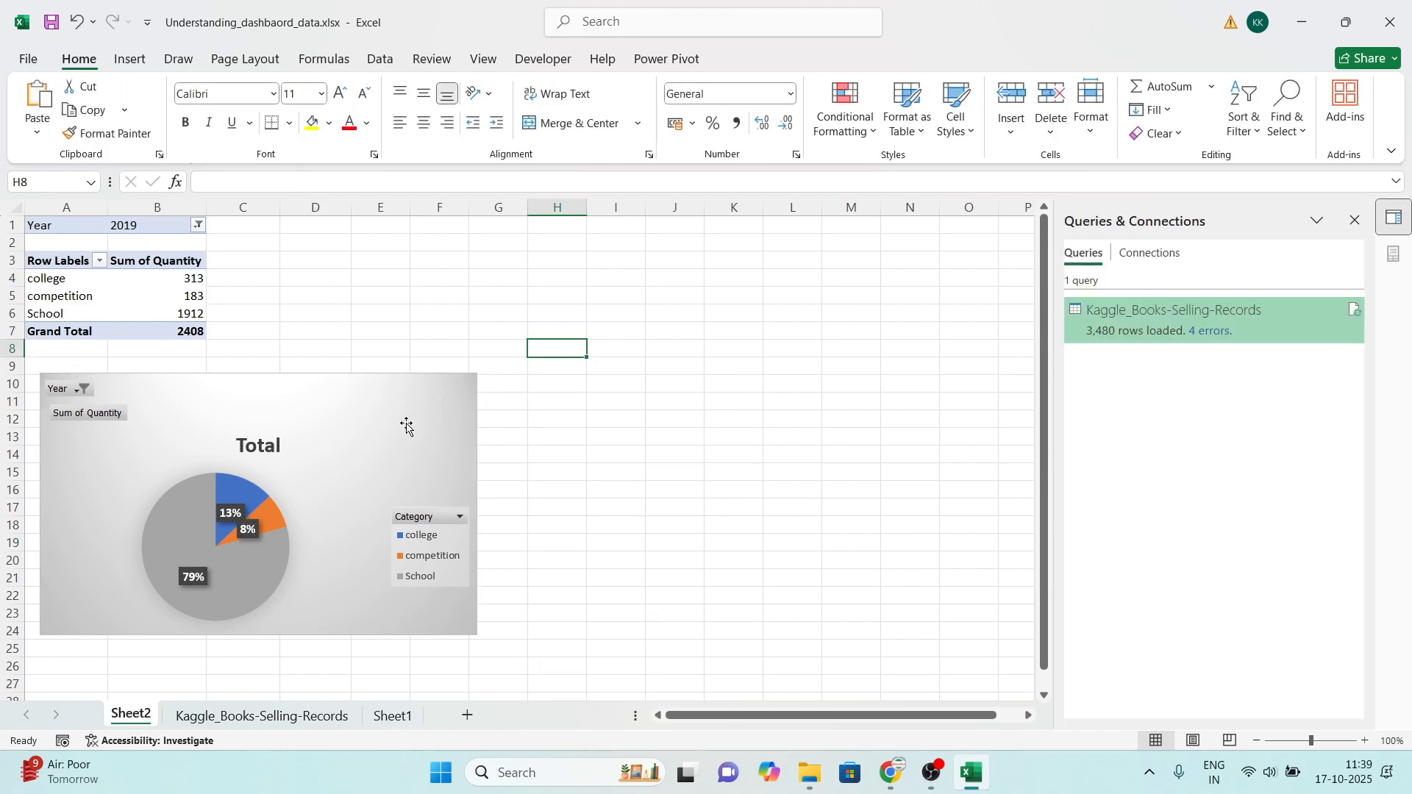
Step: Examine the pie chart's context options and its shape fill and shape outline choices without applying any
click(394, 416)
right_click(393, 412)
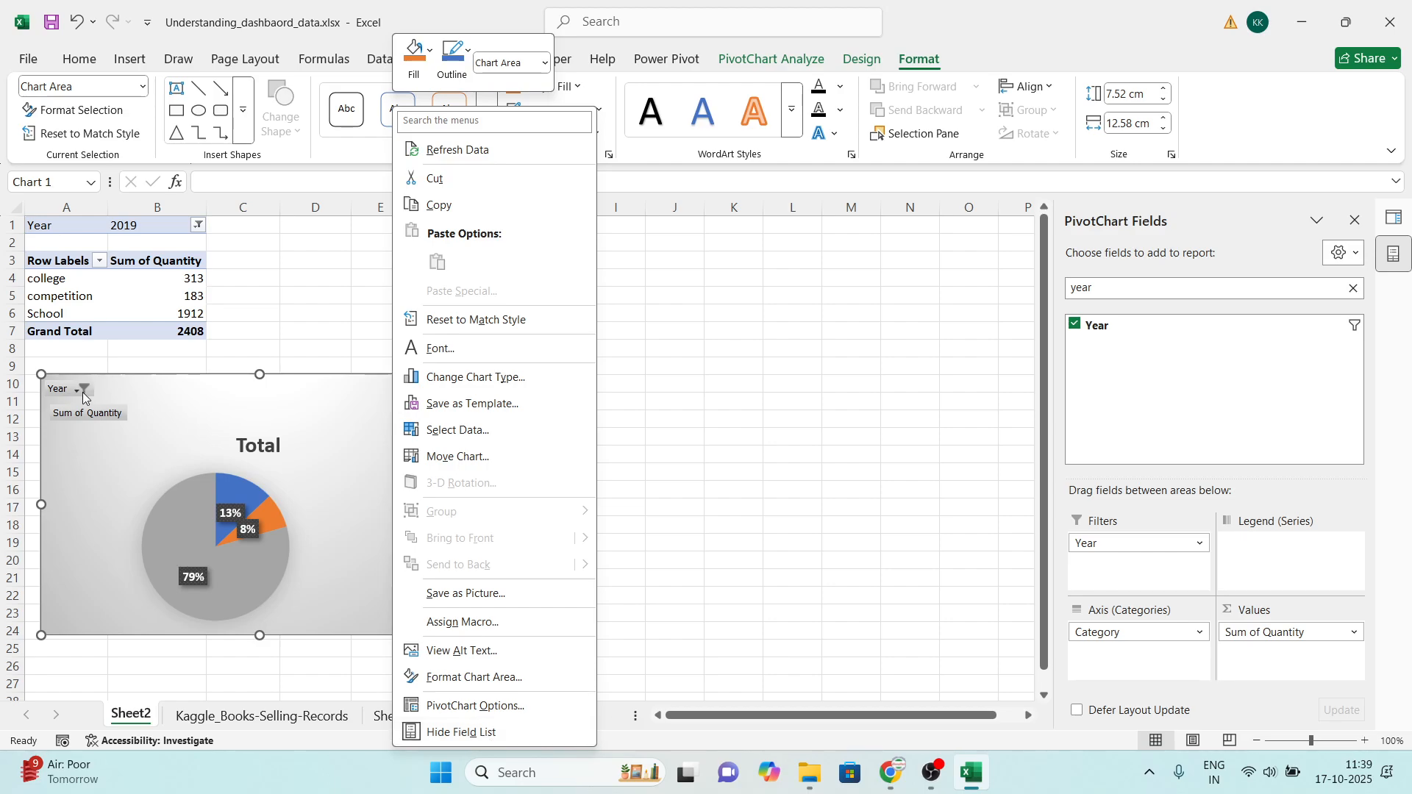
click(733, 498)
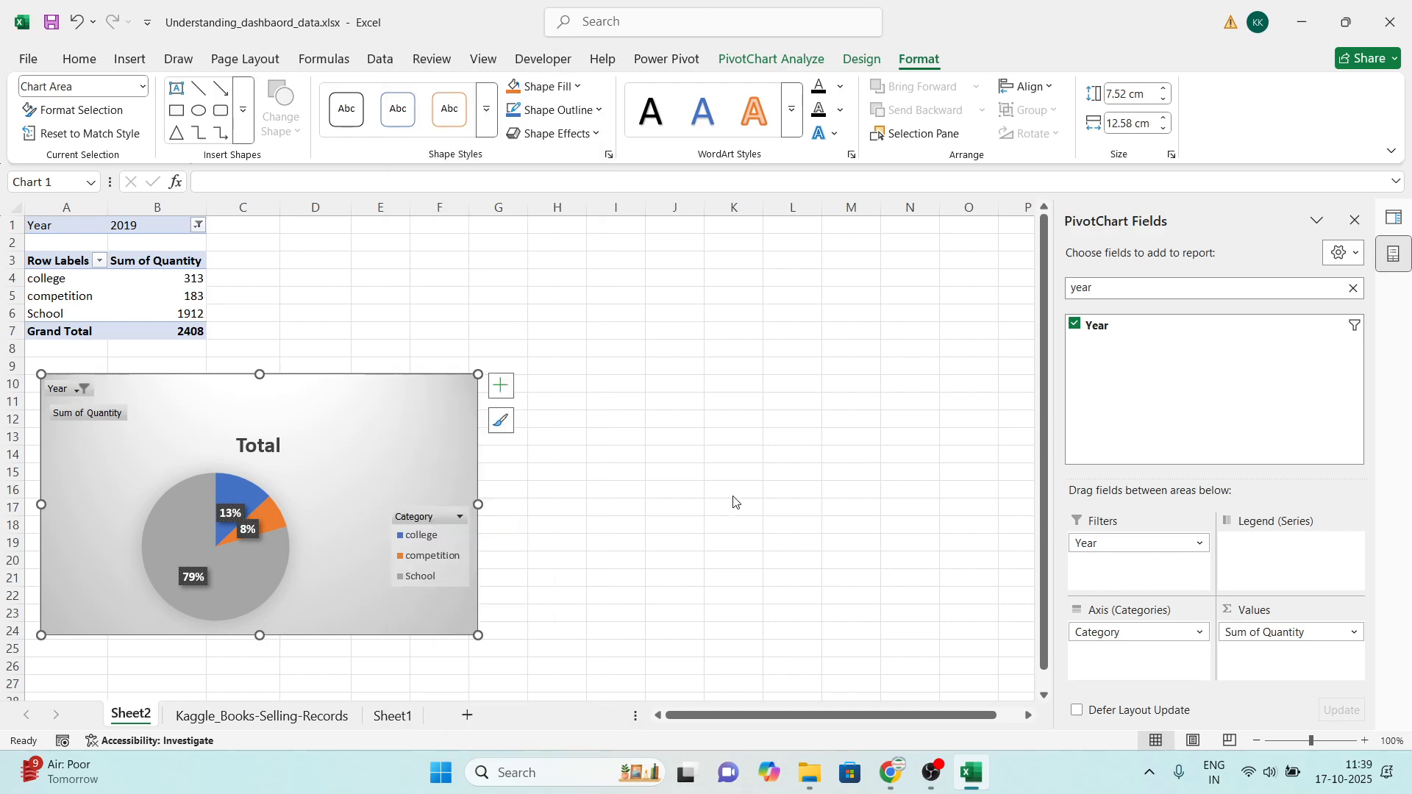
click(651, 490)
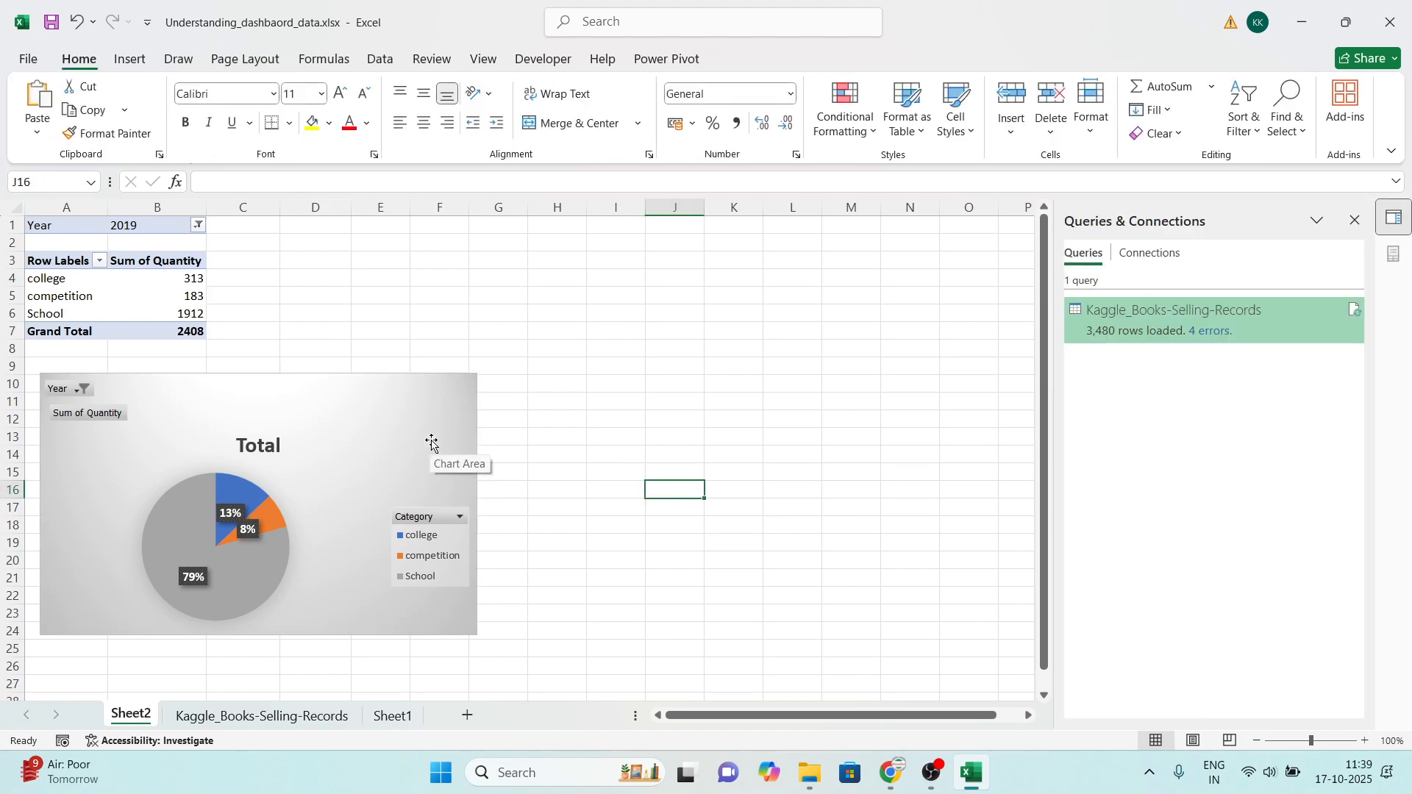
click(406, 448)
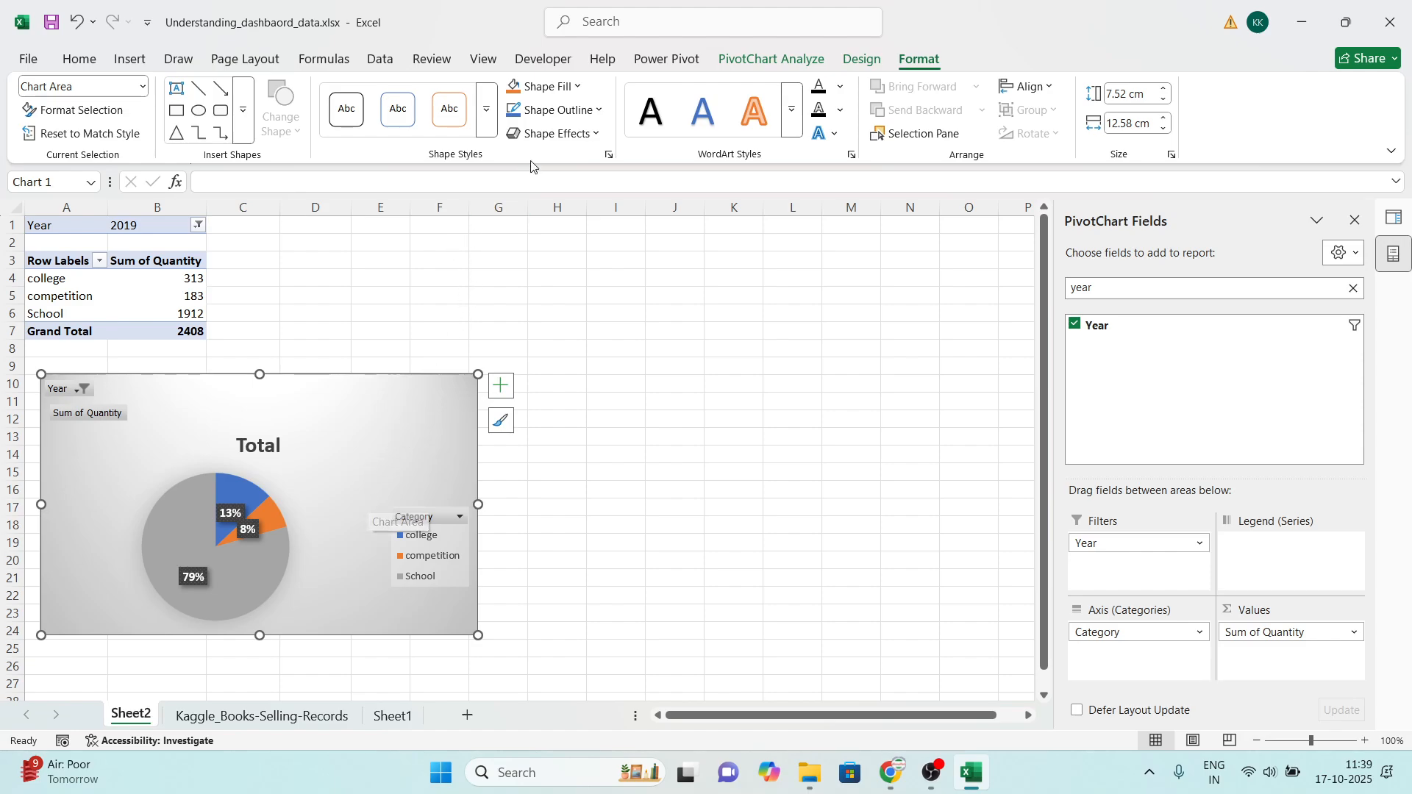
click(585, 87)
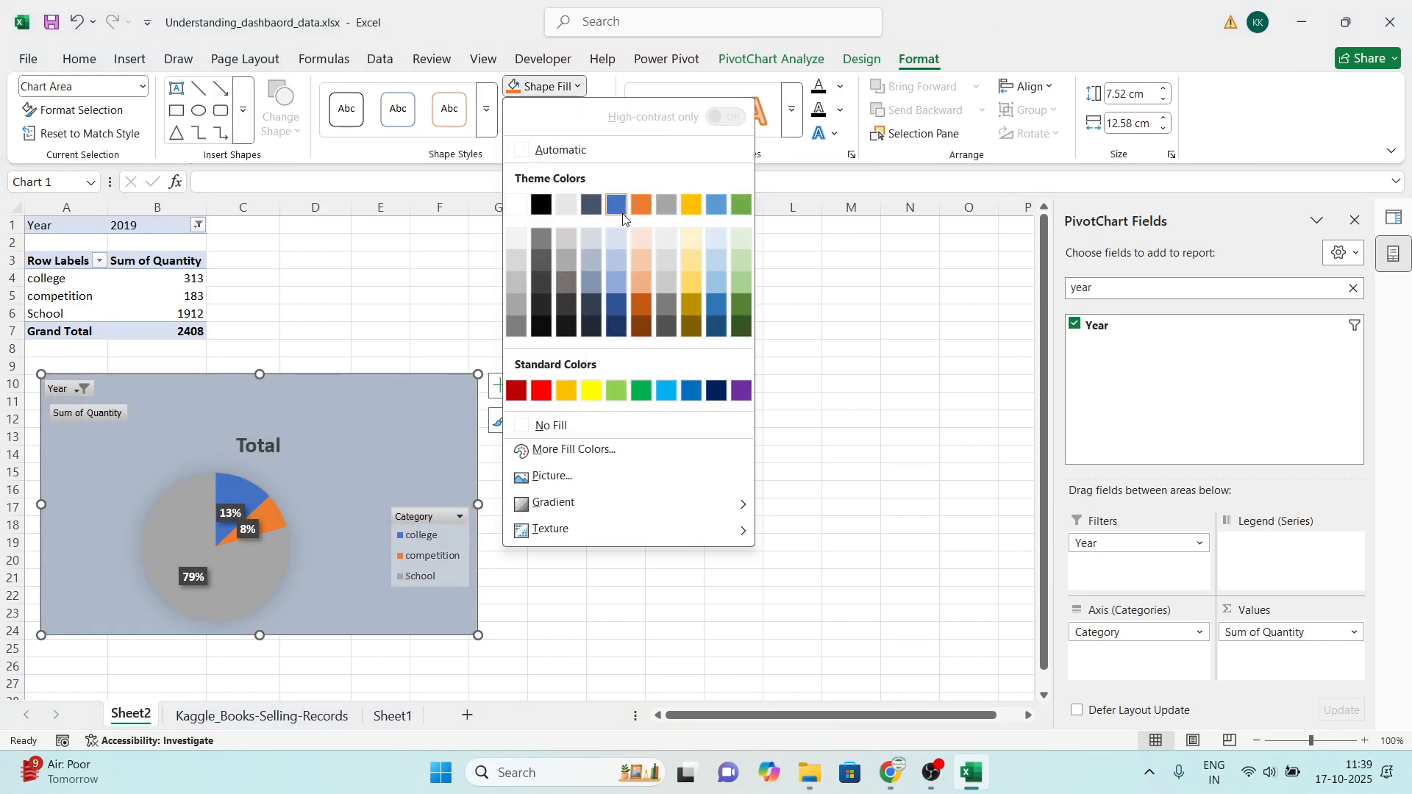
click(858, 360)
click(589, 110)
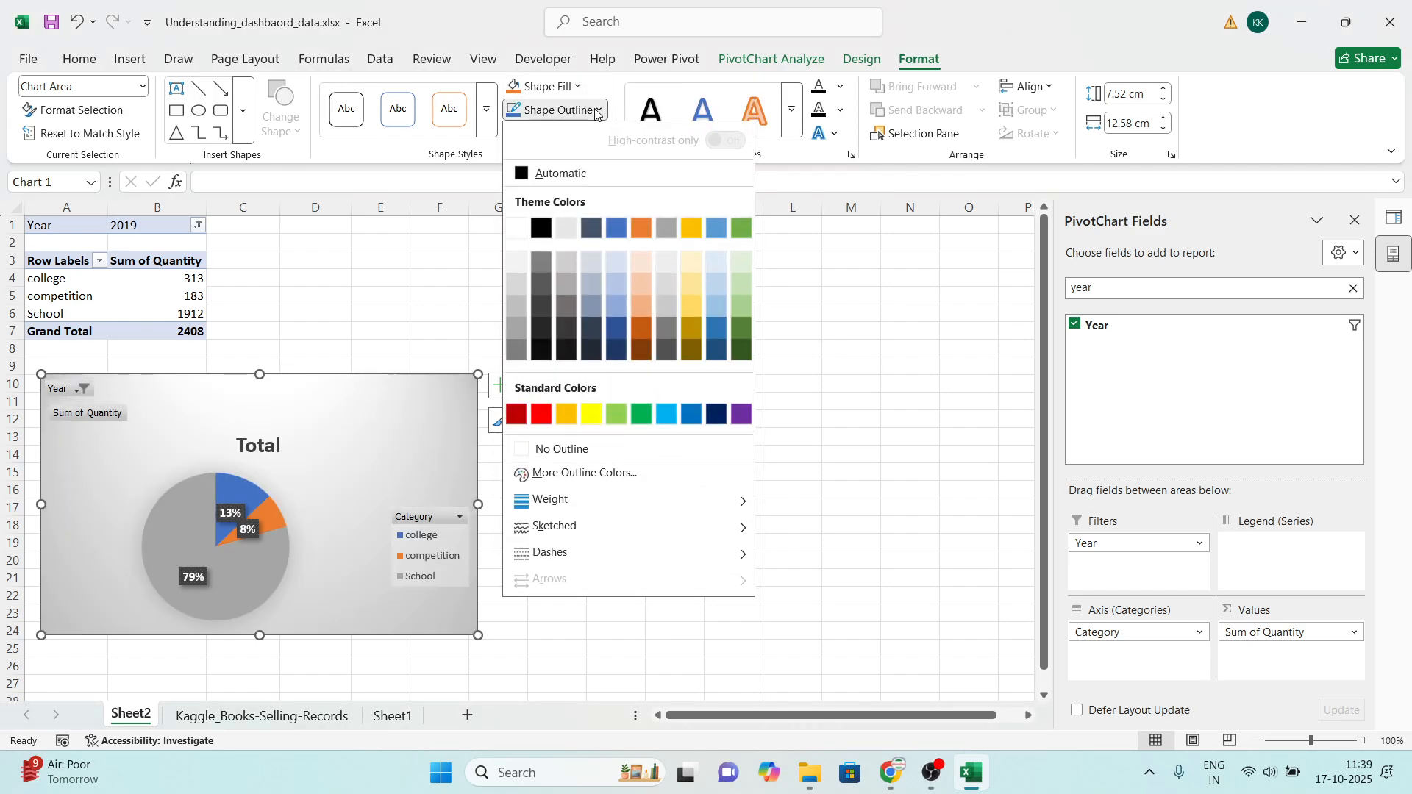
click(798, 414)
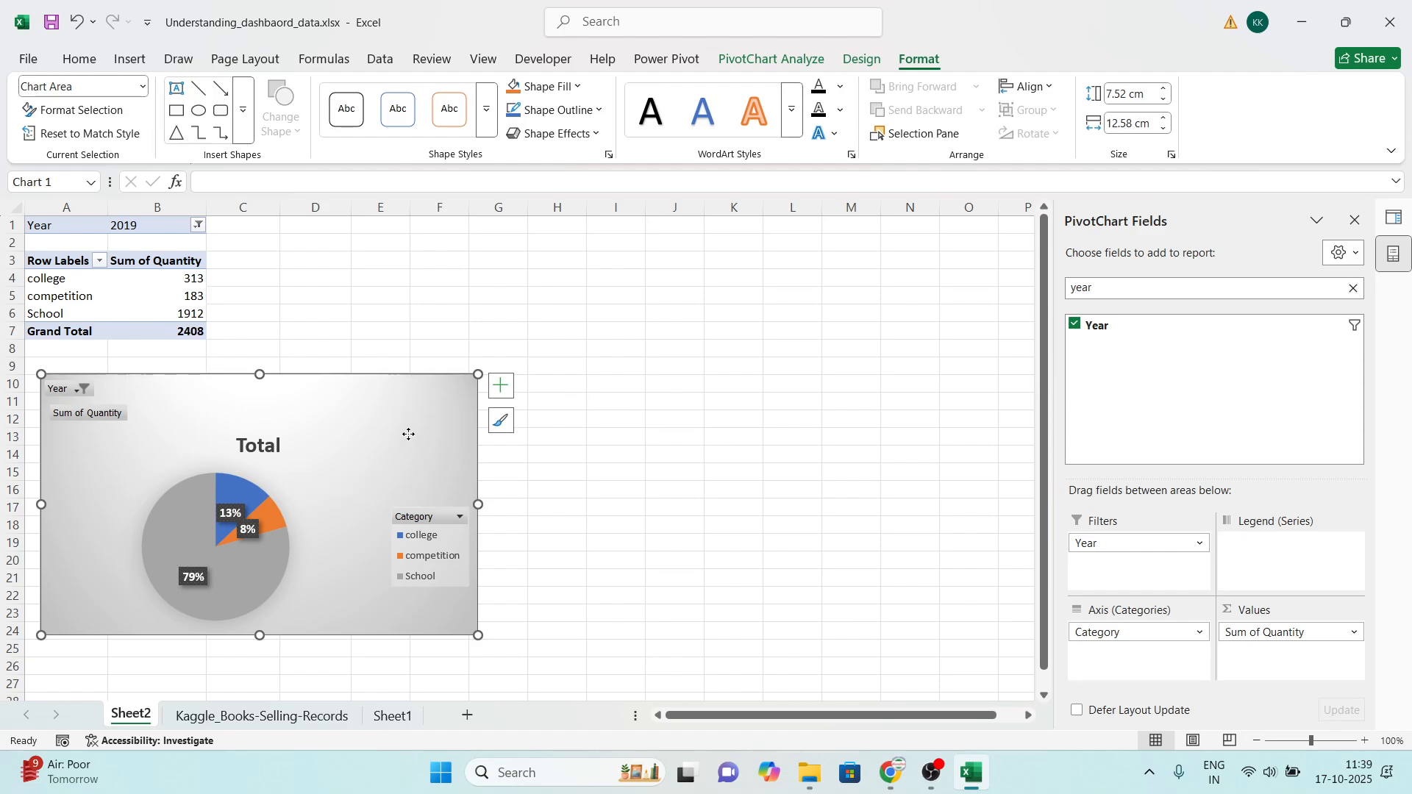
Step: Delete the pie chart from Sheet2 and select the college row label in the PivotTable
drag(407, 435, 402, 448)
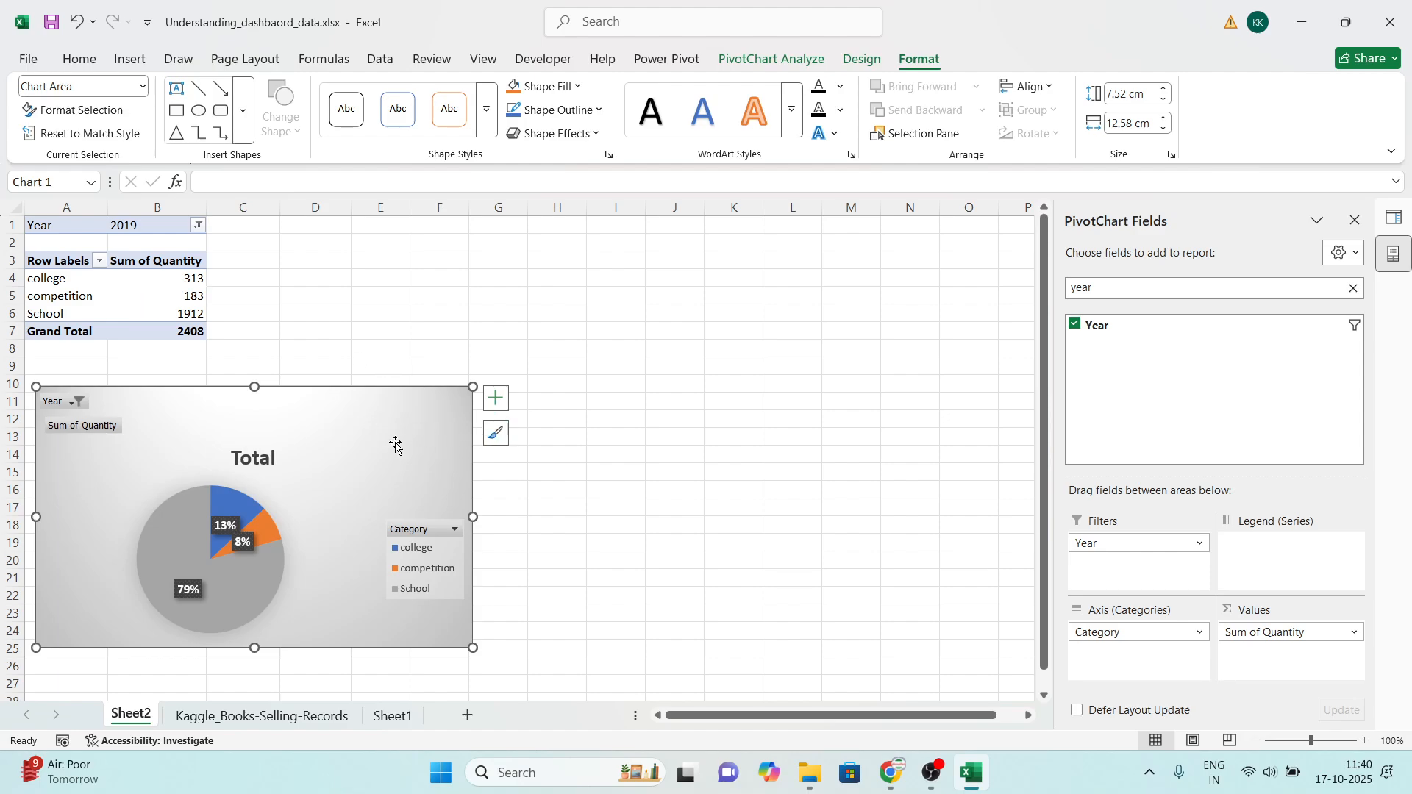
key(Delete)
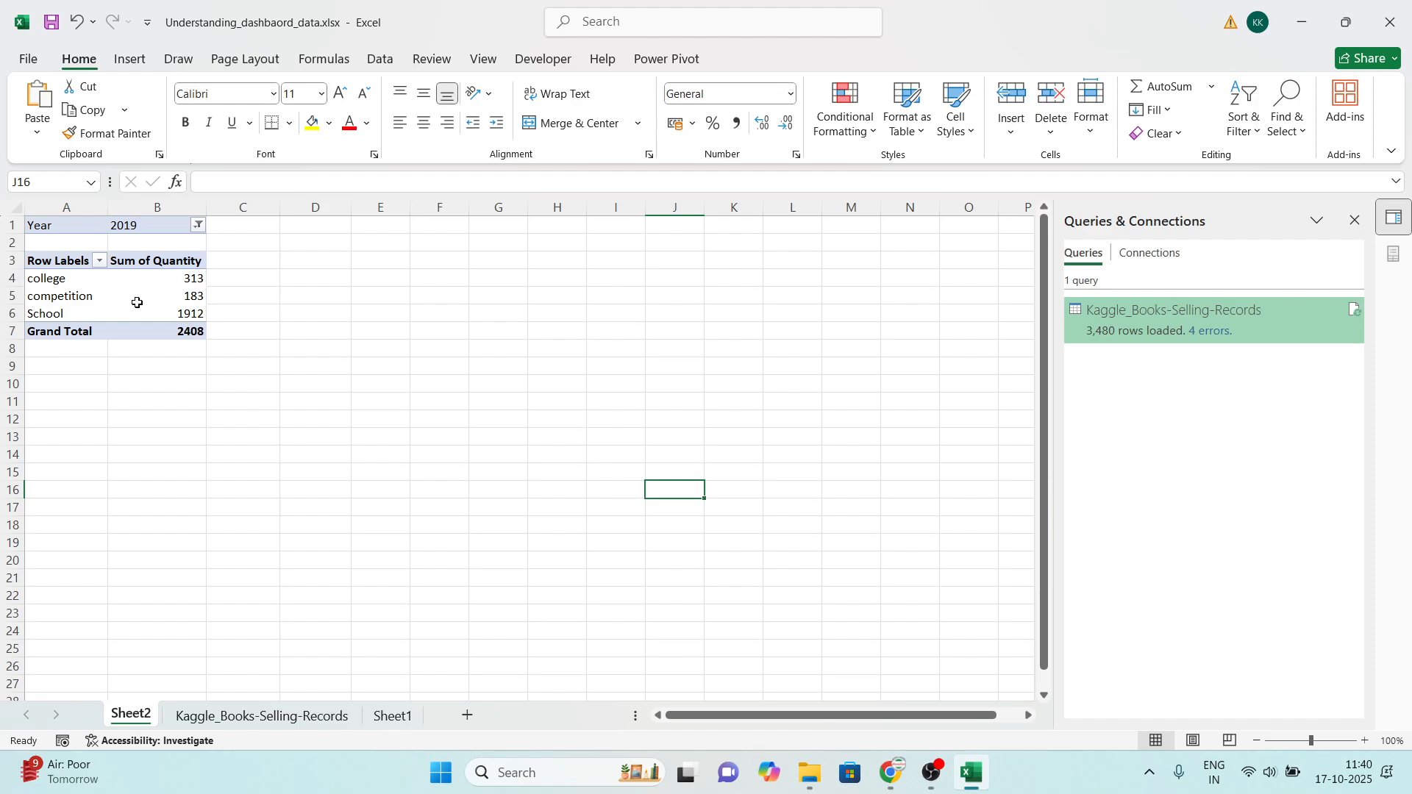
click(102, 281)
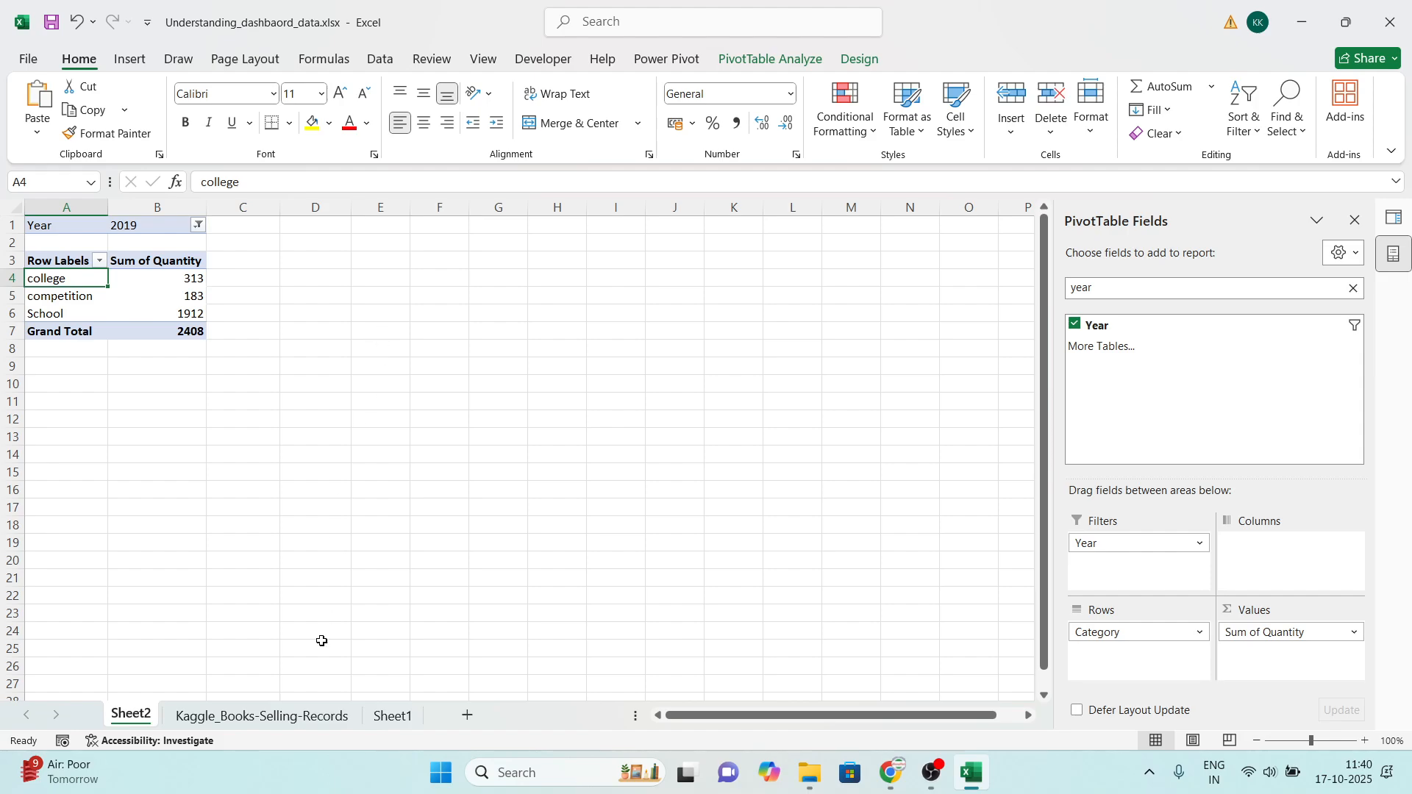
Step: Review the source columns on the Kaggle_Books-Selling-Records sheet, then return to Sheet2 and look for space for another PivotTable
click(298, 719)
click(401, 442)
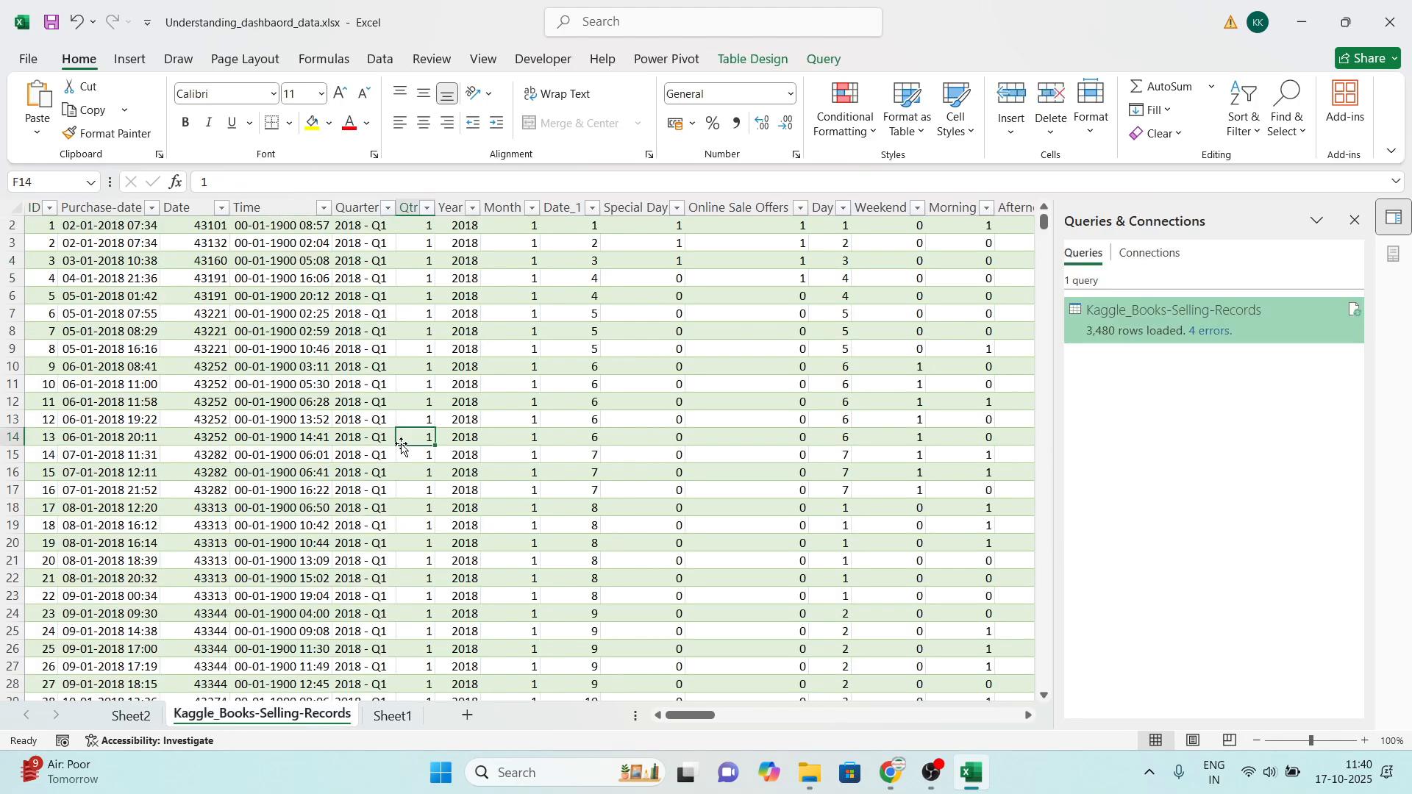
key(ctrl+Home)
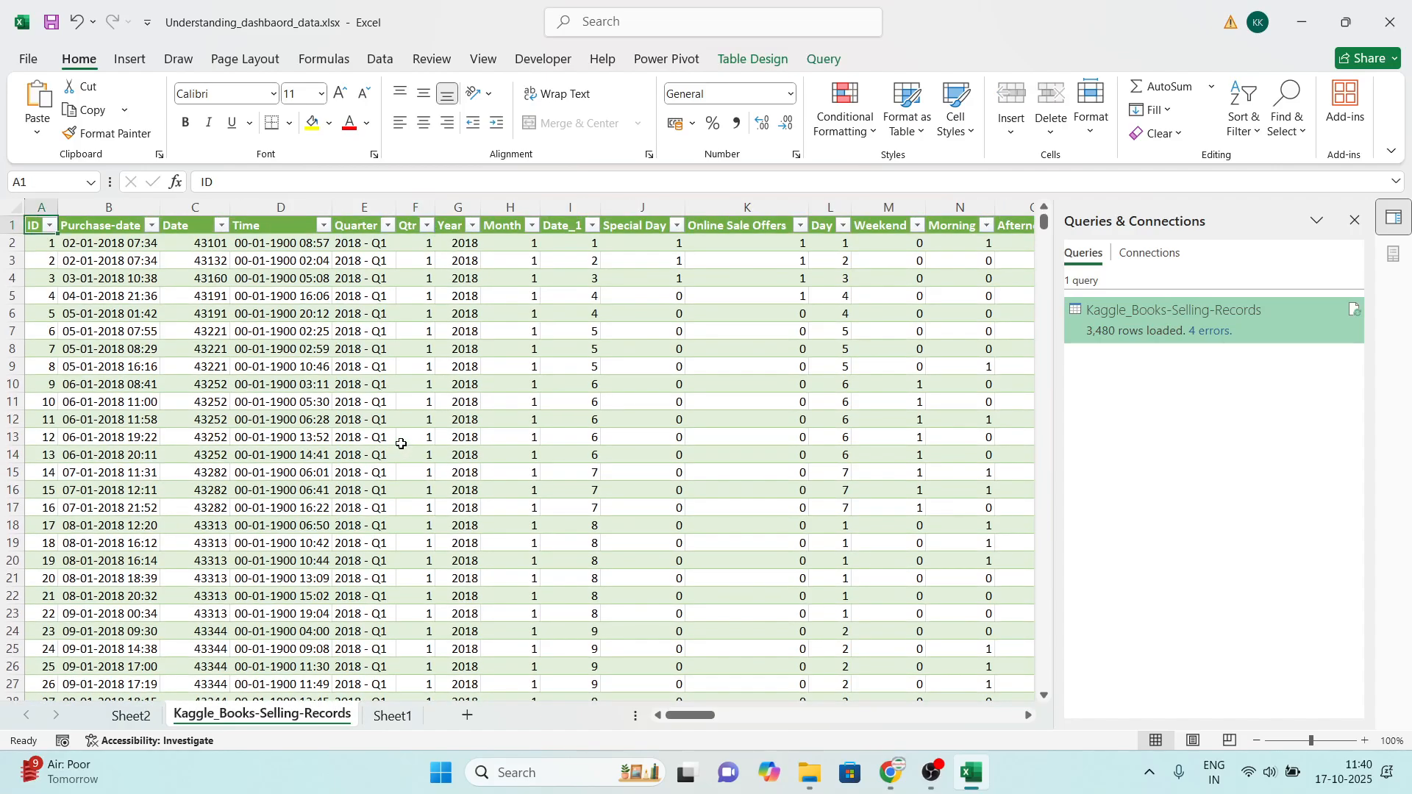
key(ctrl+Right)
key(ctrl+Left)
click(139, 715)
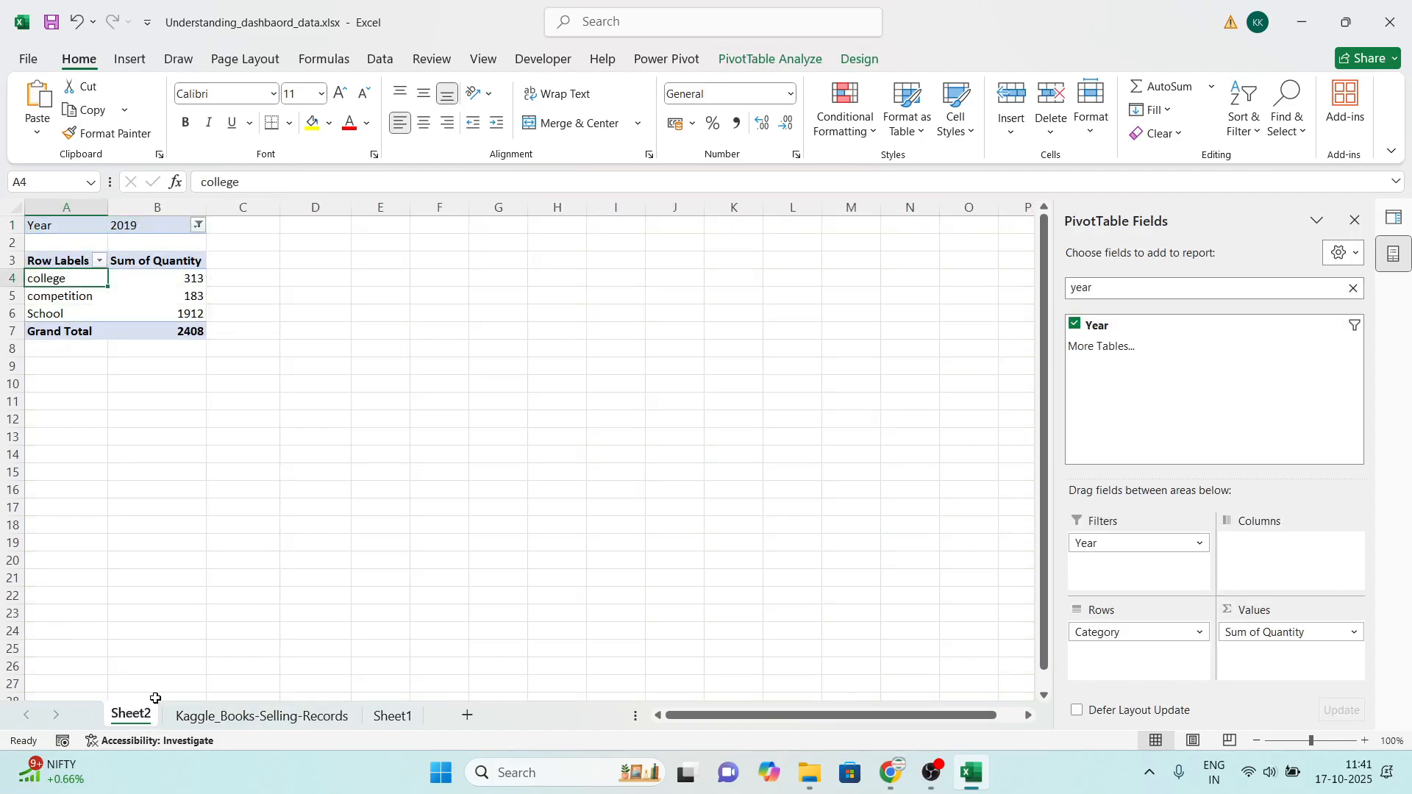
click(312, 264)
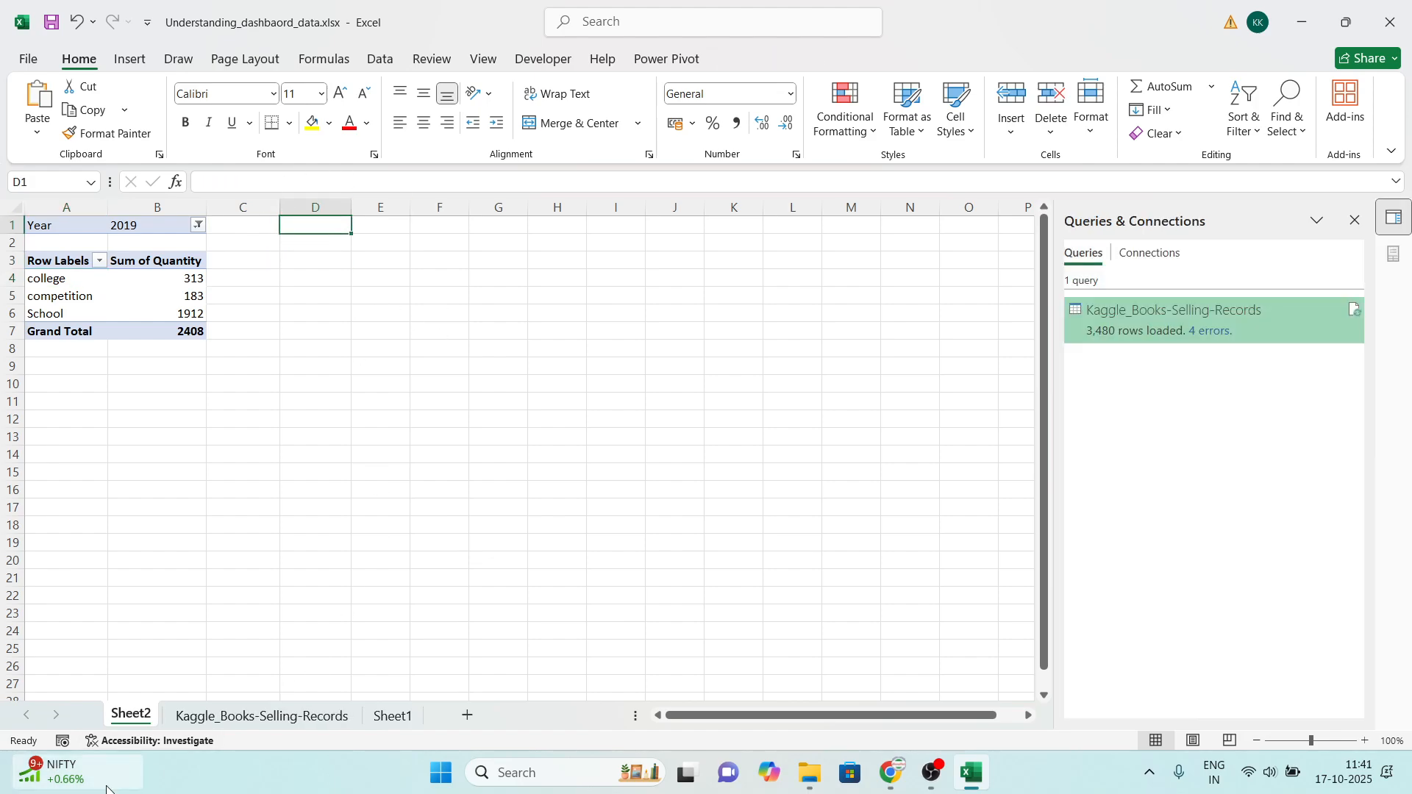
Step: Create a second PivotTable from the Kaggle_Books_Selling_Records table on the existing worksheet at Sheet2!$A$11
click(209, 715)
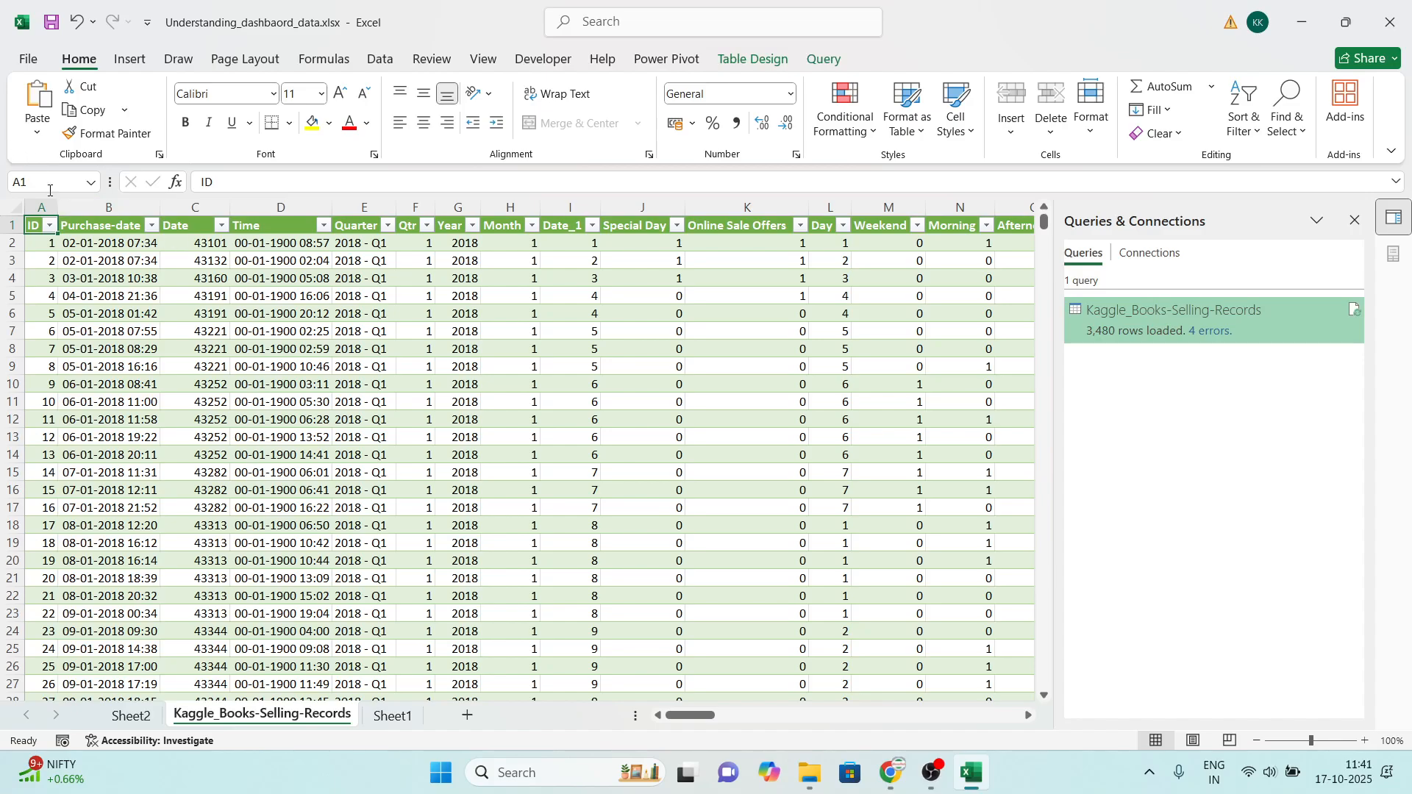
click(130, 59)
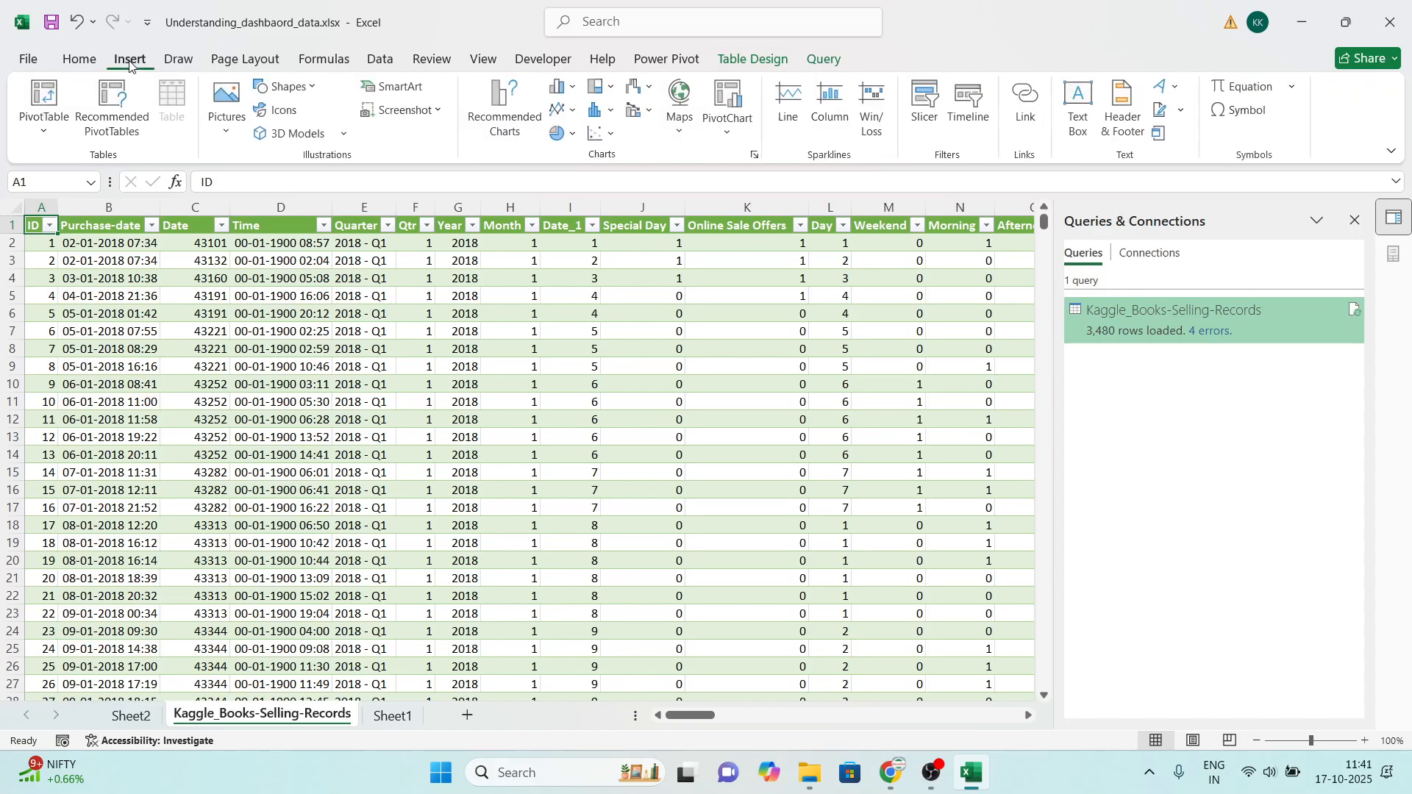
click(46, 103)
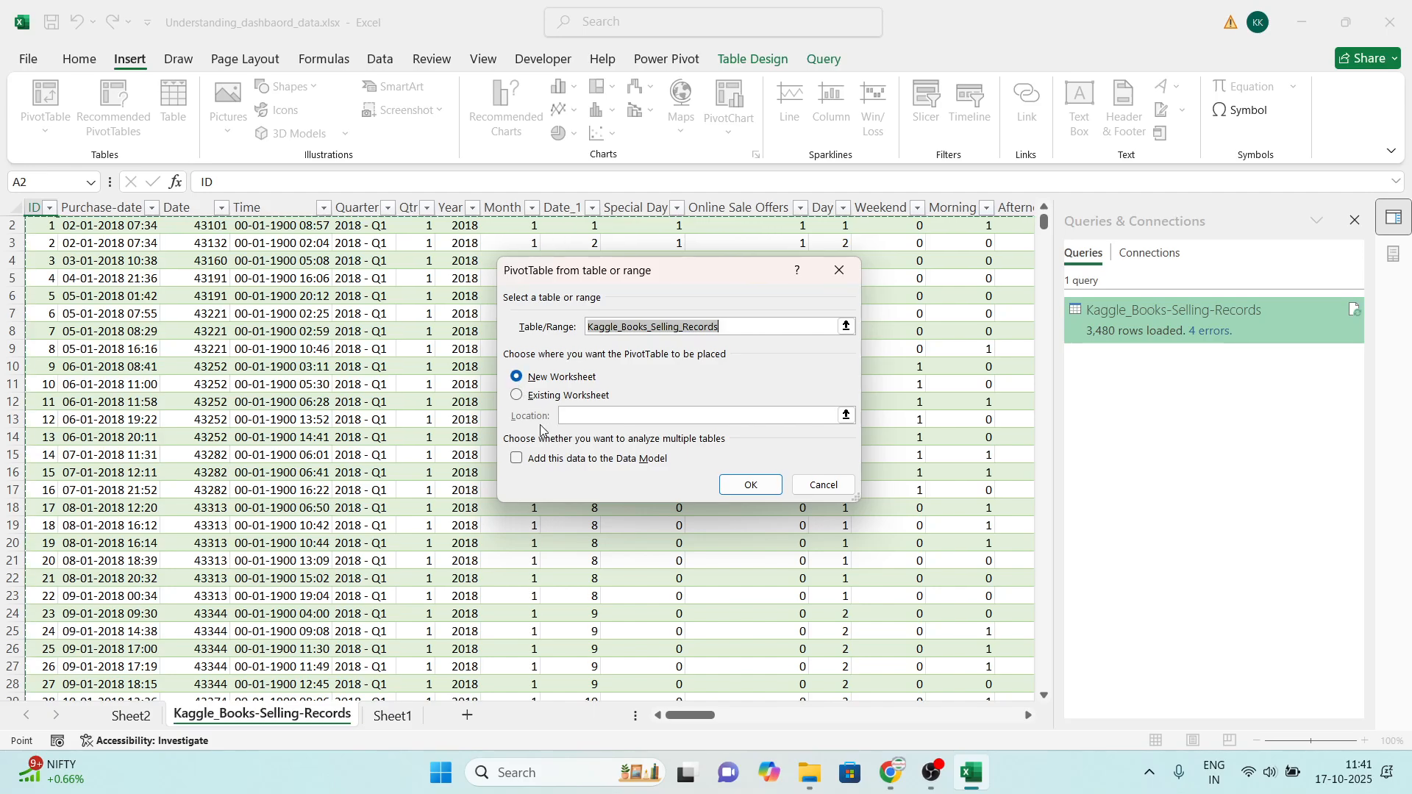
click(517, 397)
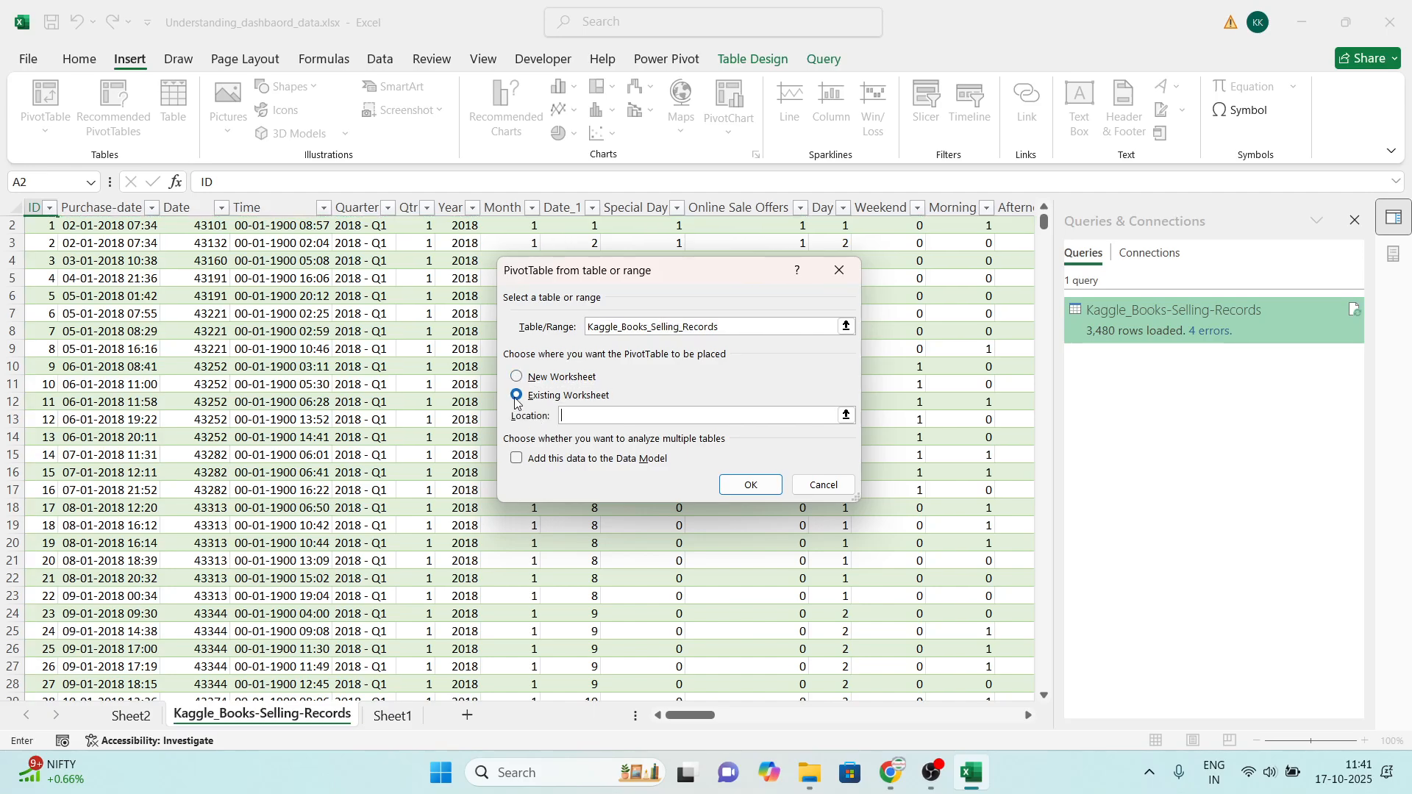
click(847, 415)
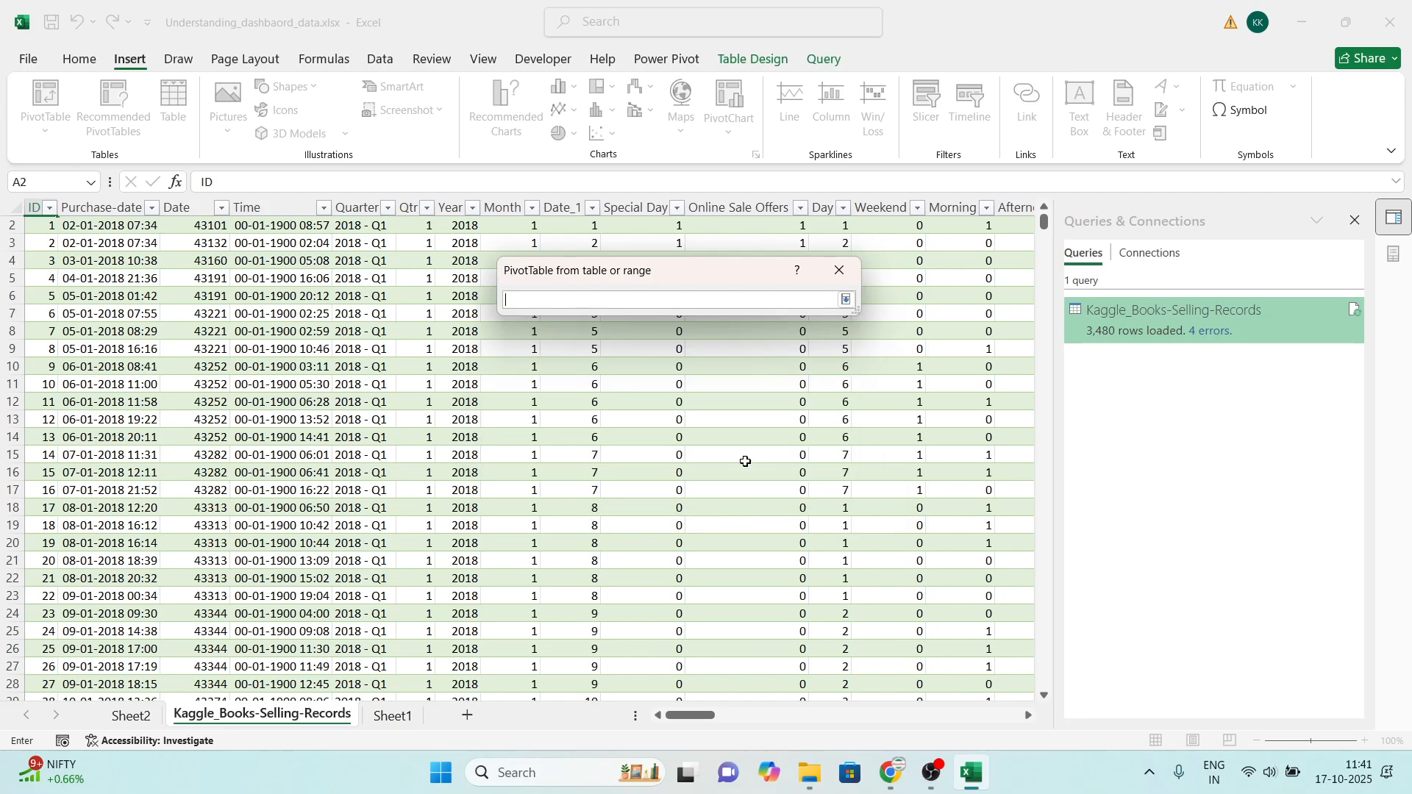
click(131, 716)
click(304, 230)
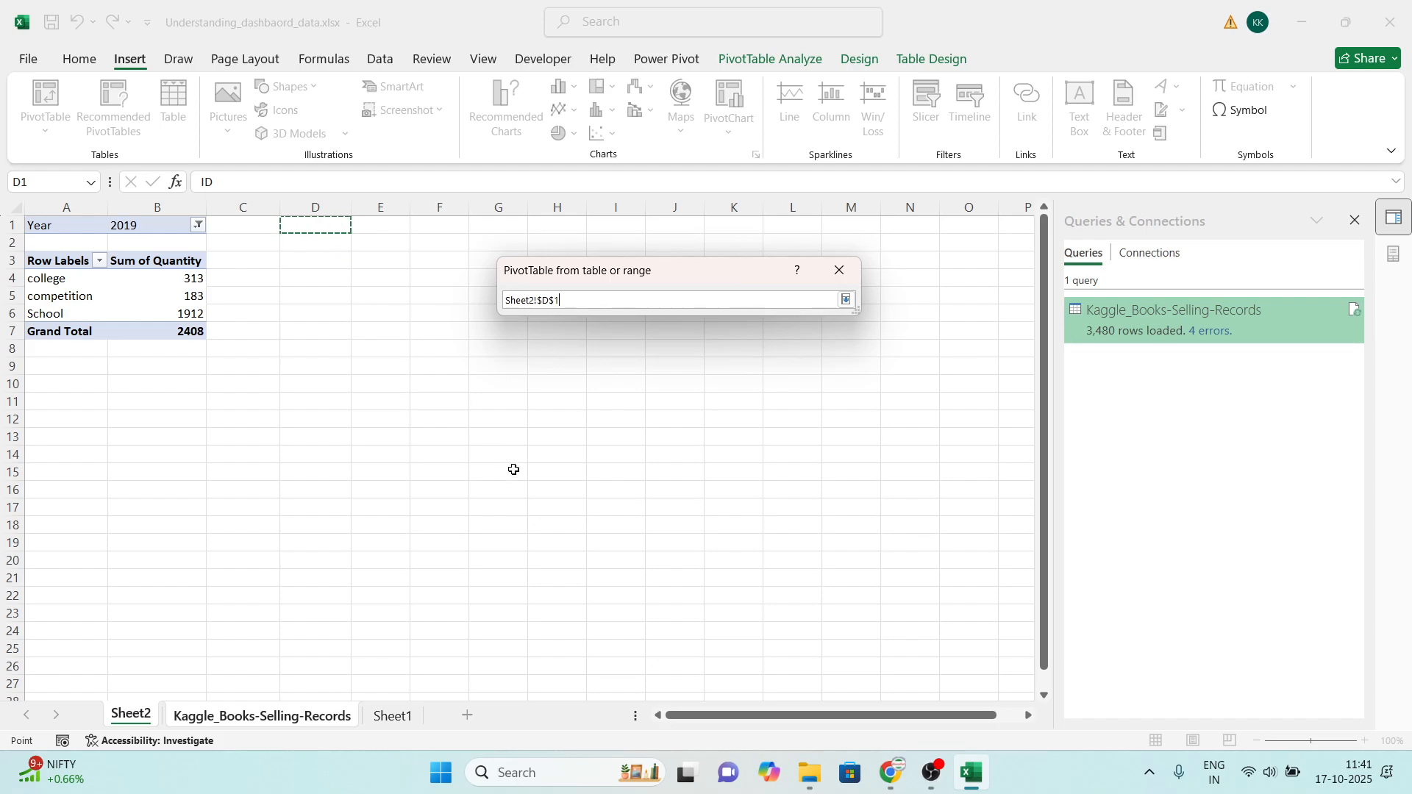
click(49, 401)
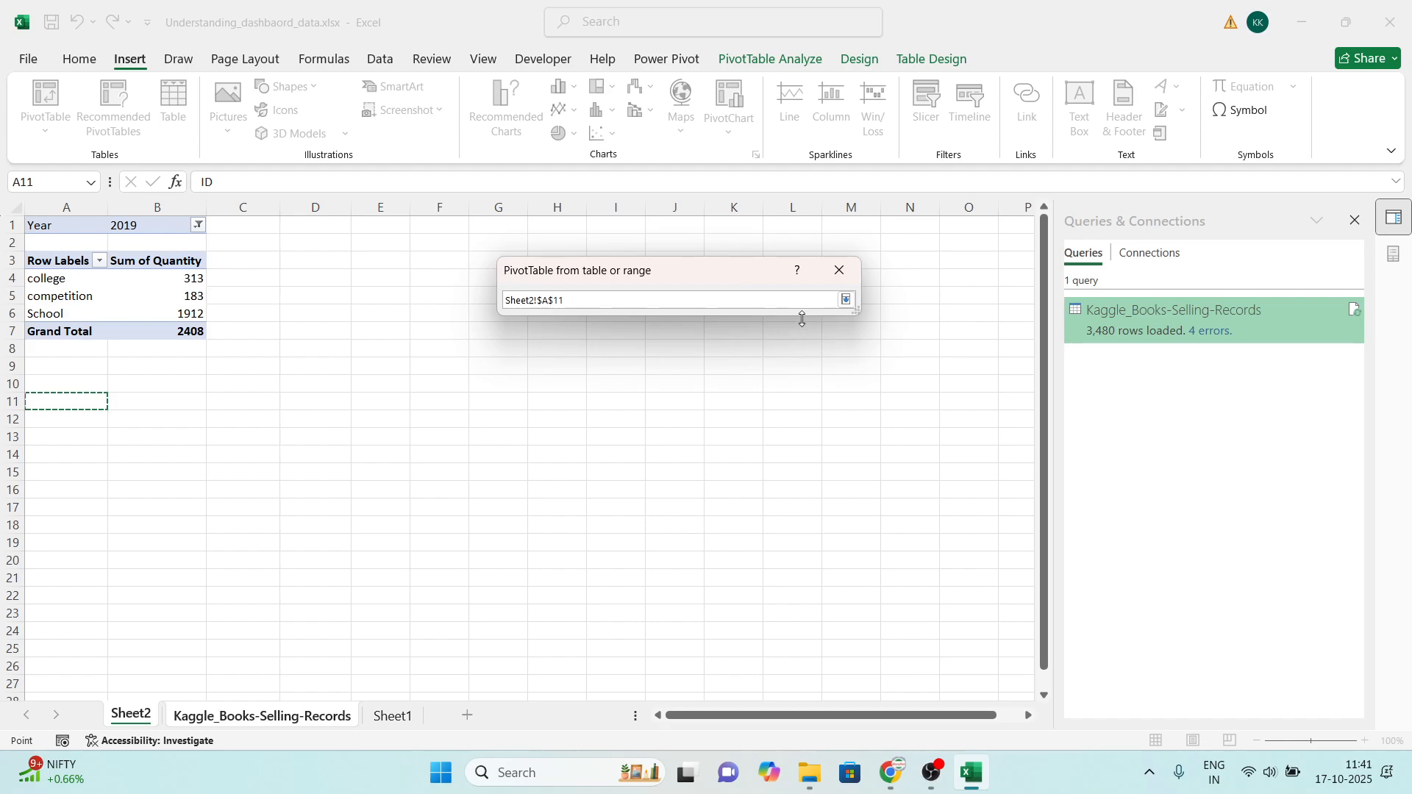
click(846, 299)
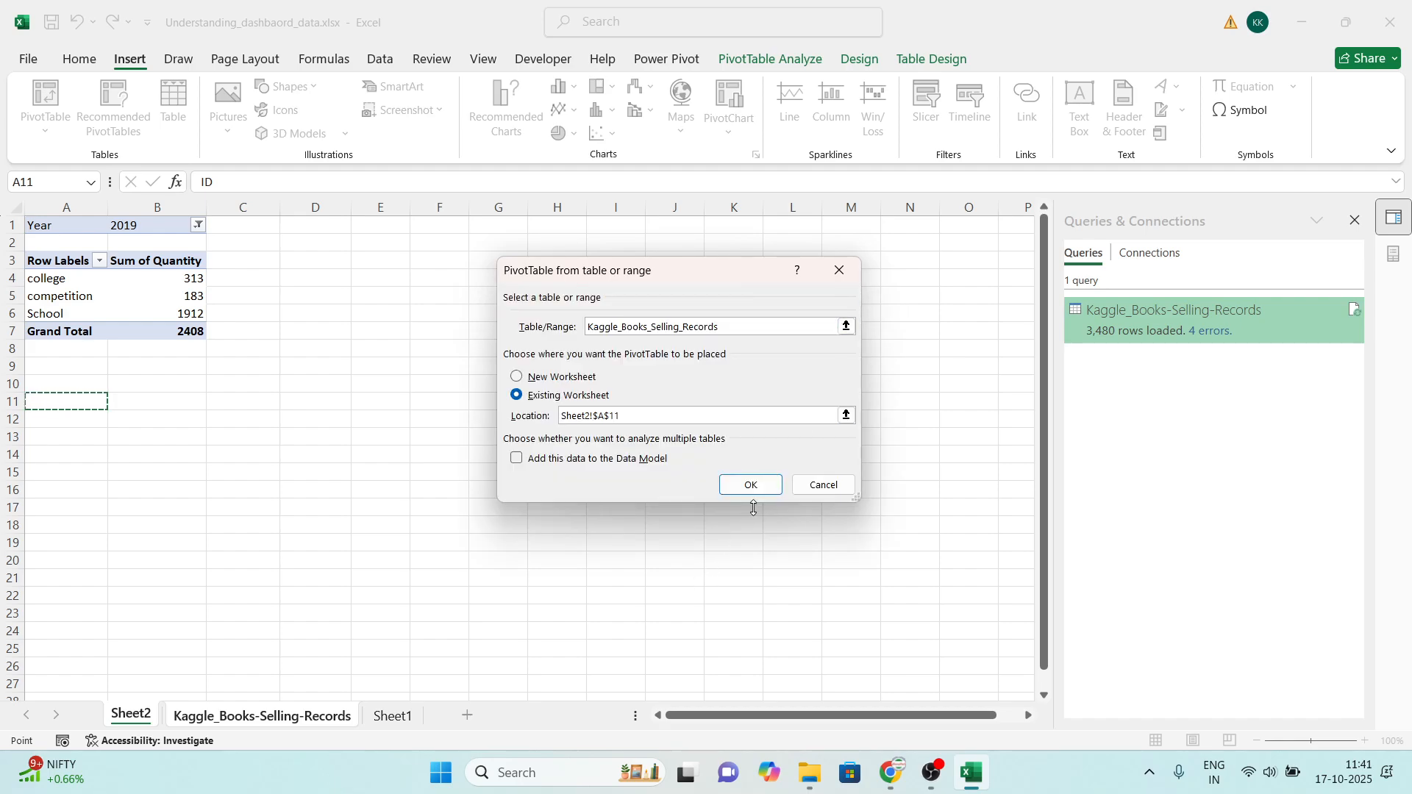
click(751, 484)
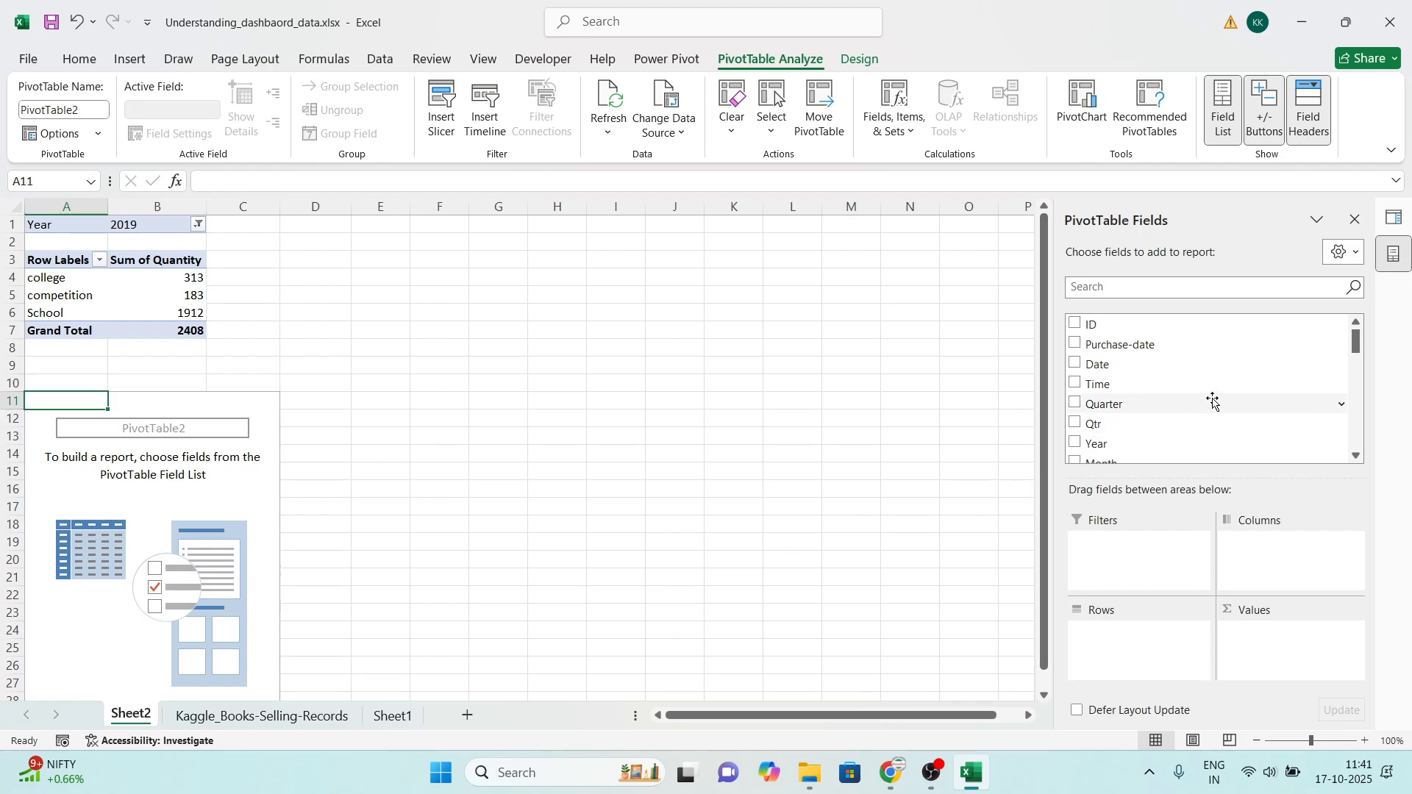
Step: Find the Author field by searching "au", add it to the new PivotTable's rows and look through the author list
click(1152, 289)
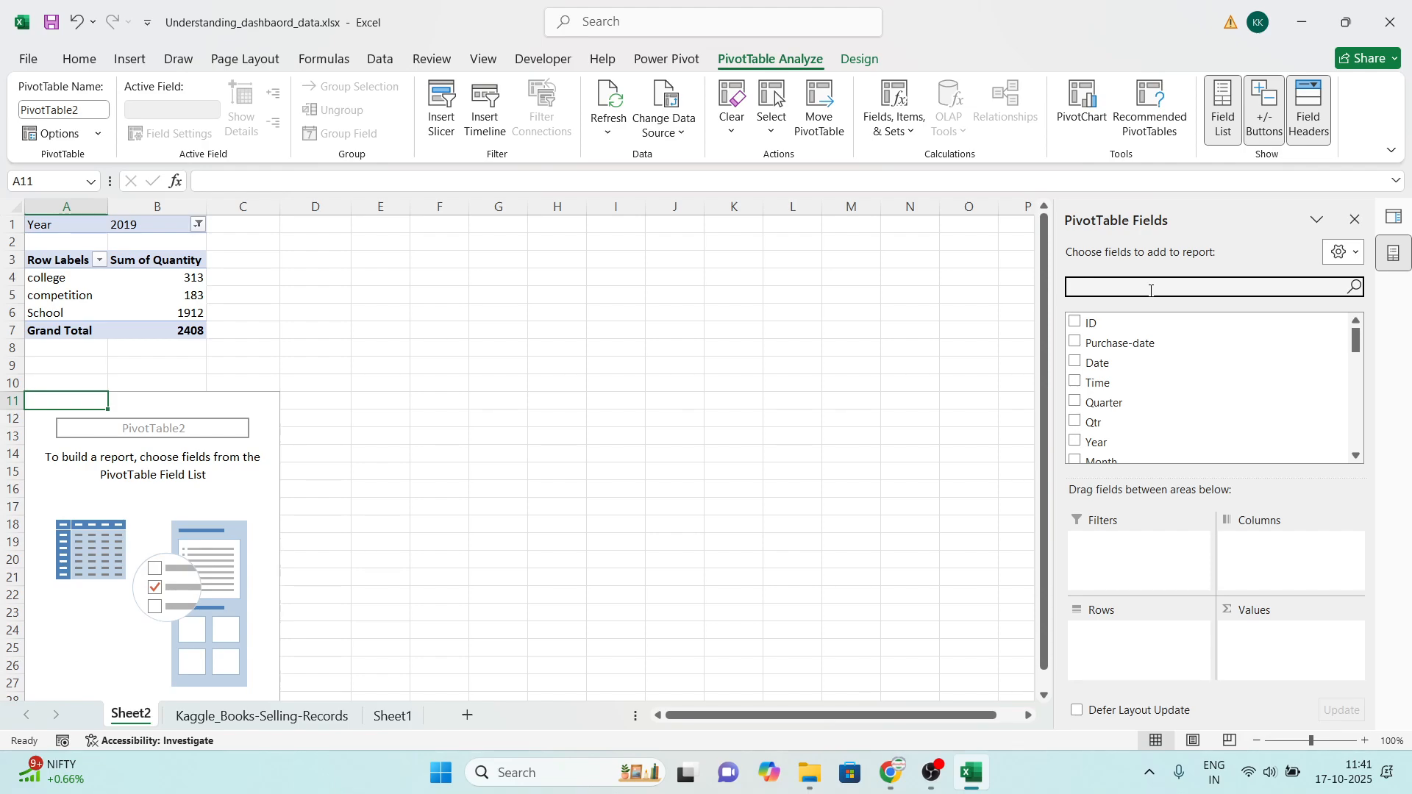
text(au)
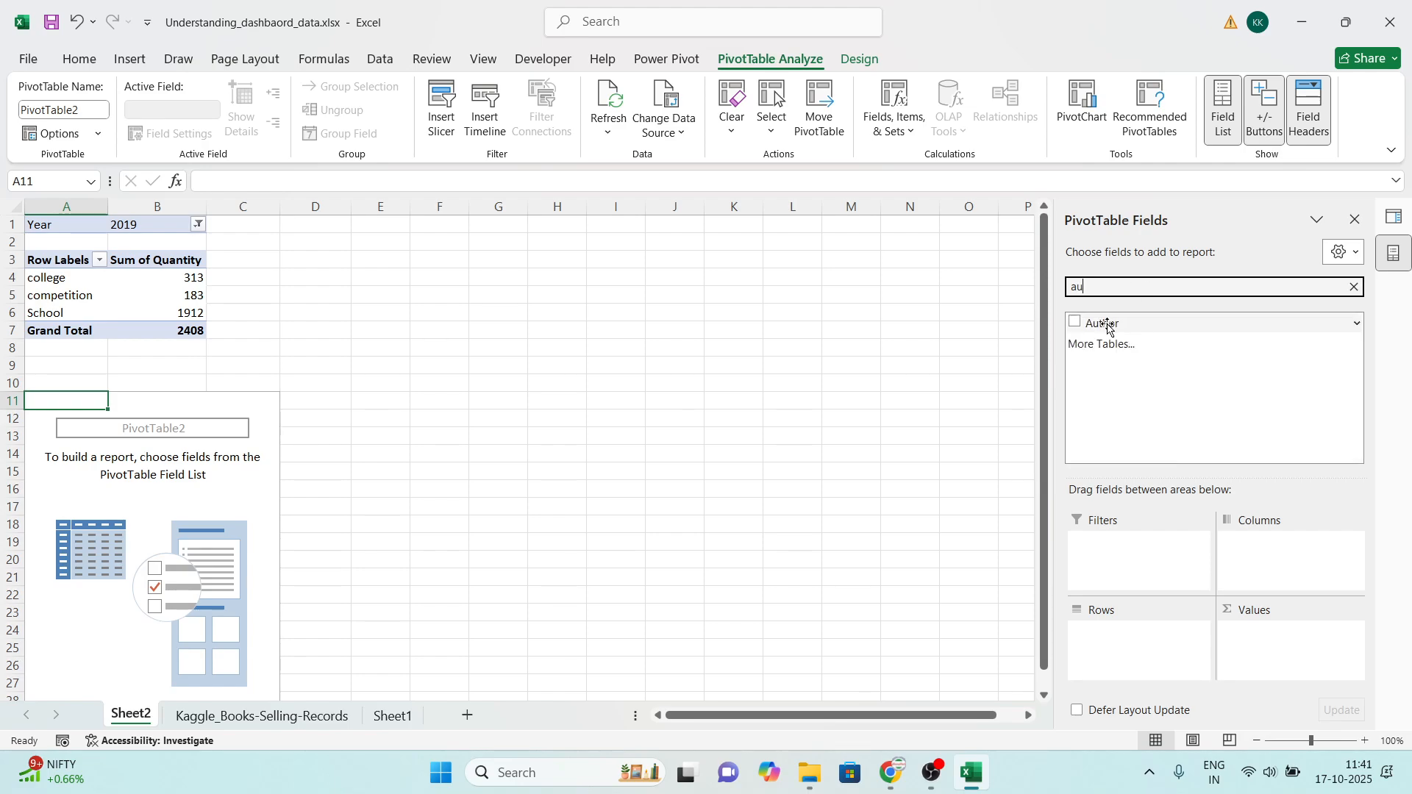
click(1075, 322)
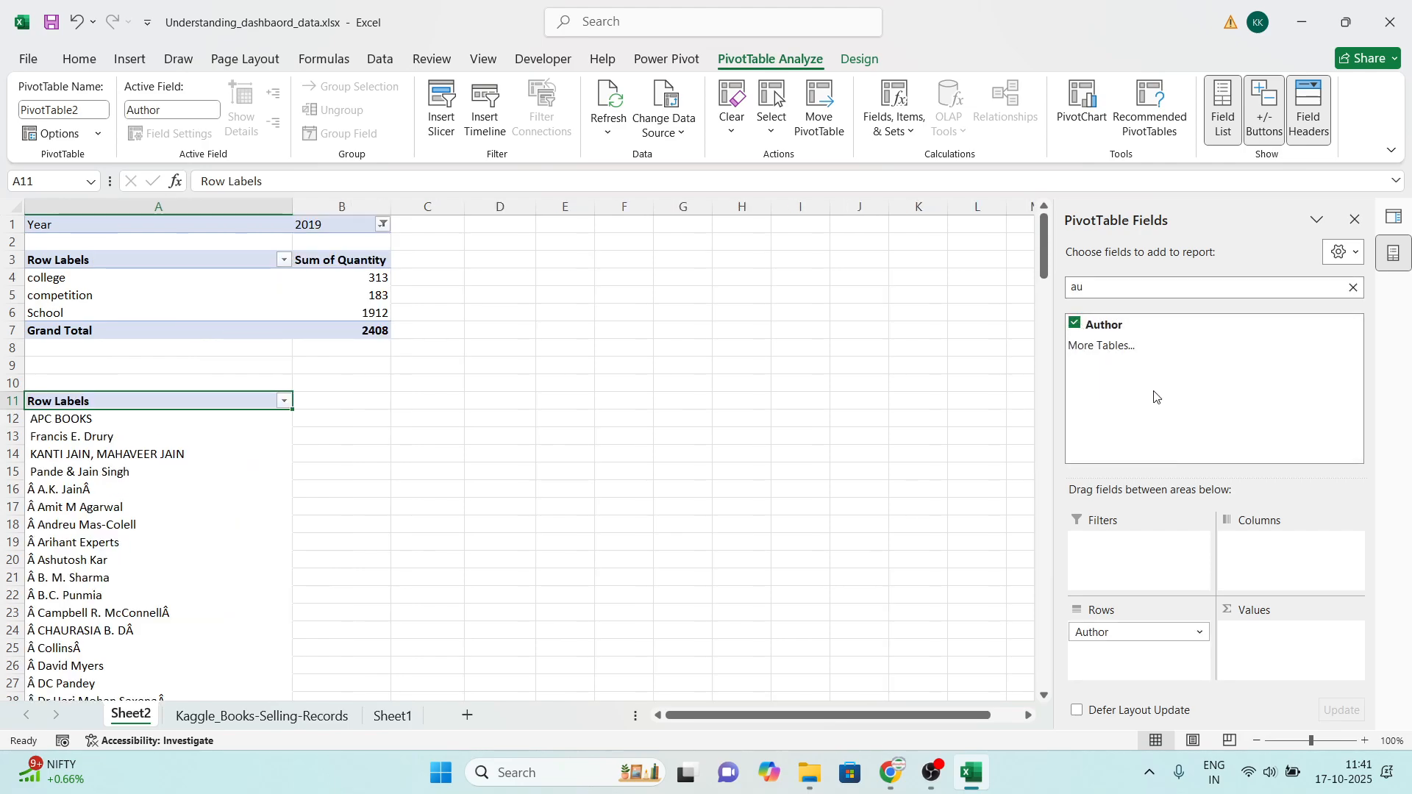
scroll(132, 508, down, 20)
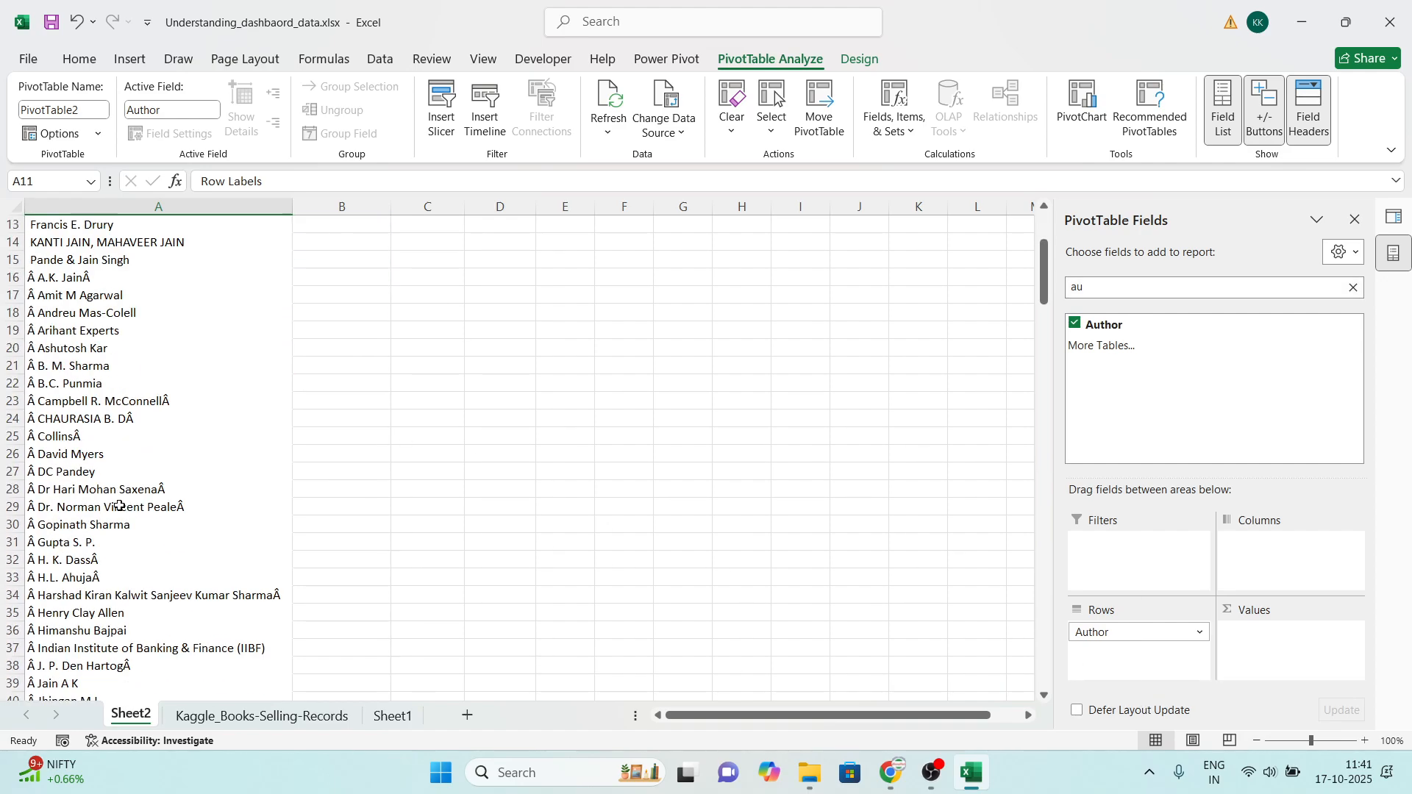
scroll(136, 526, up, 20)
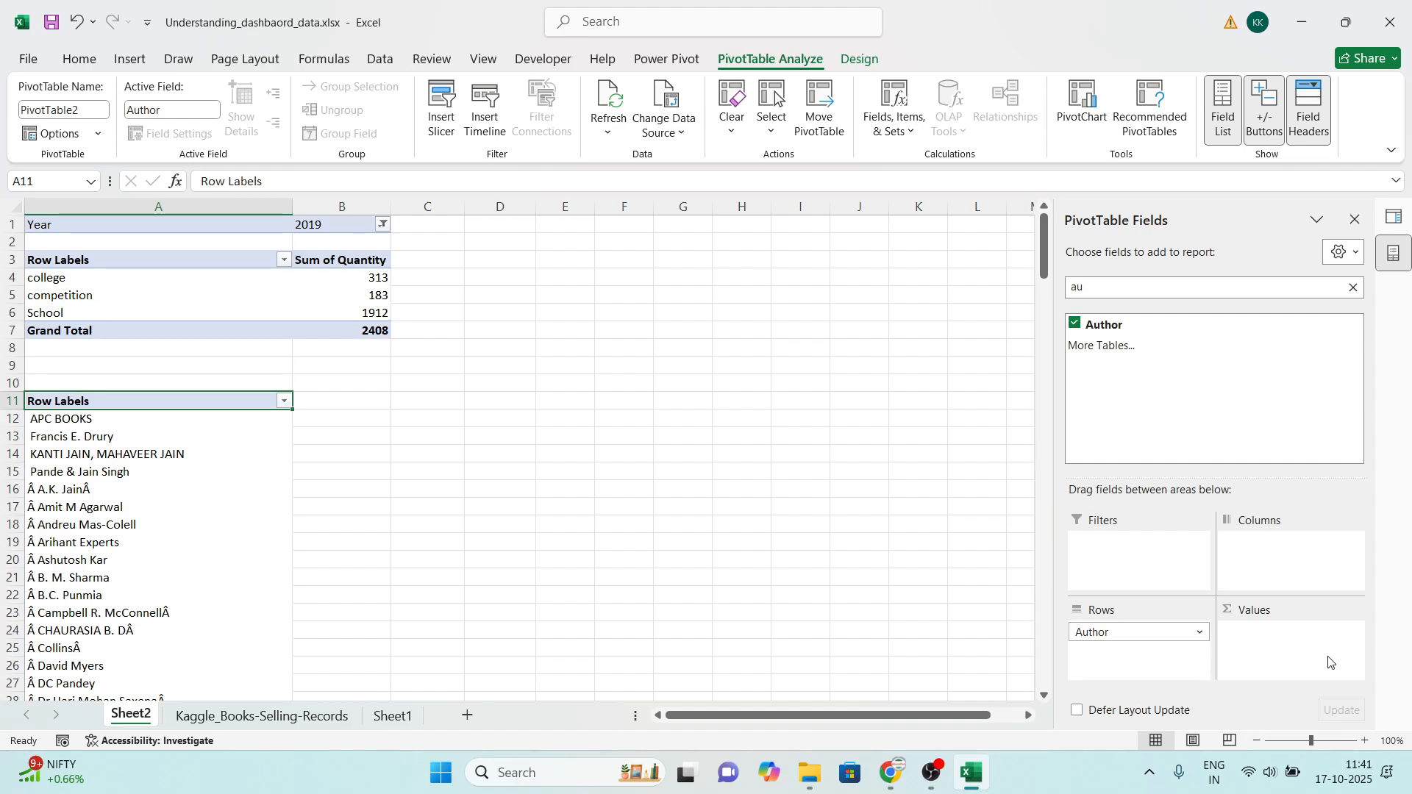
Step: Find the Quantity field by searching "qua" and add it to the author PivotTable's values
click(1107, 287)
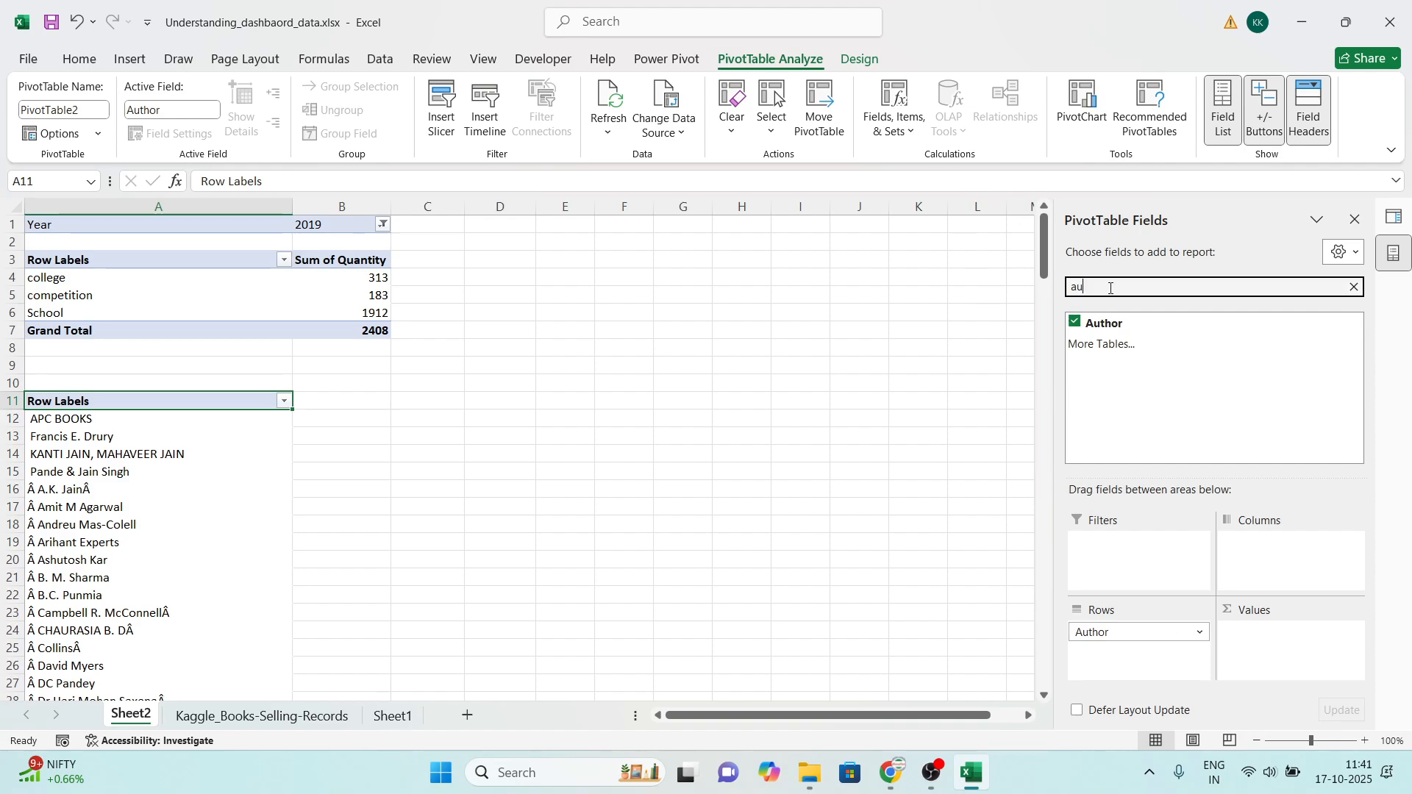
key(BackSpace)
key(BackSpace)
text(qua)
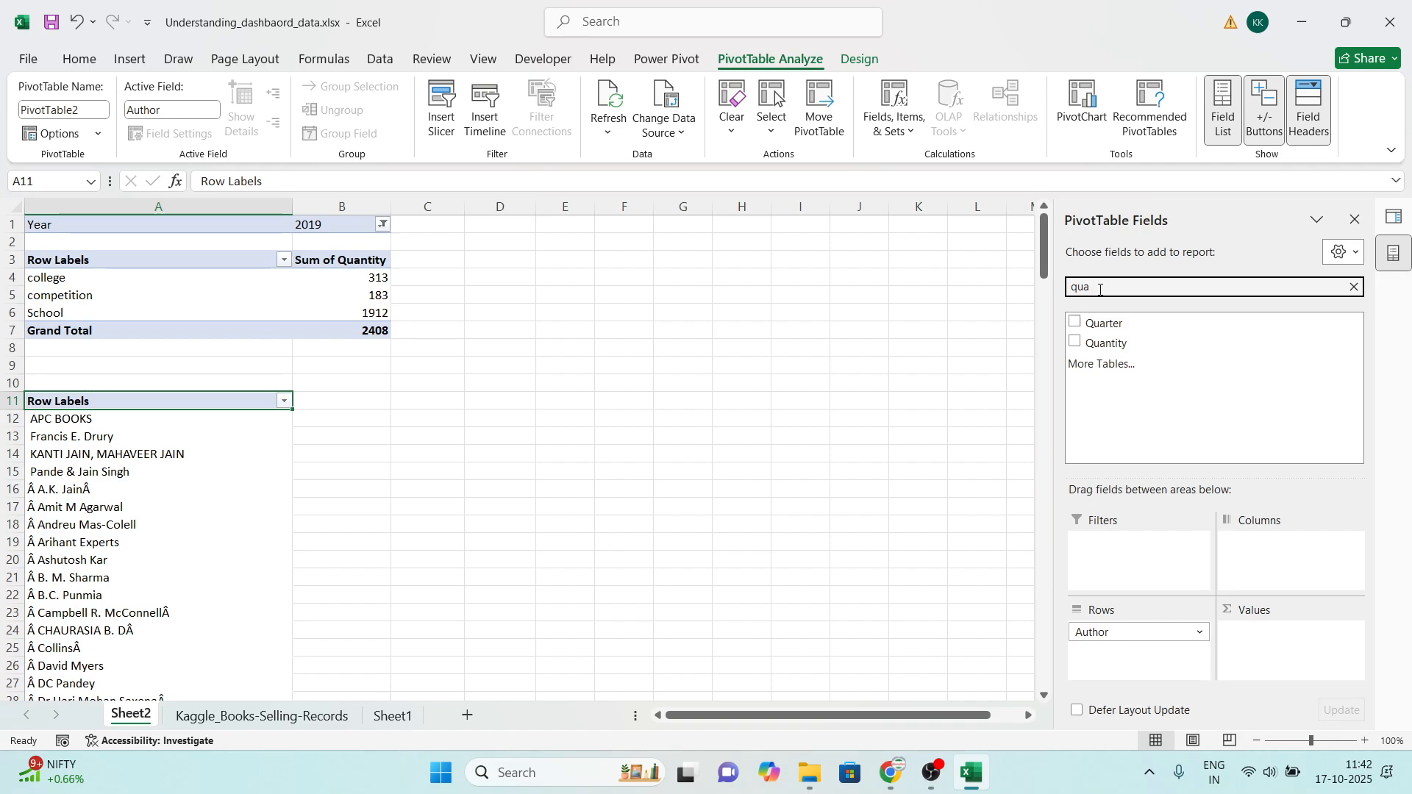
click(1075, 343)
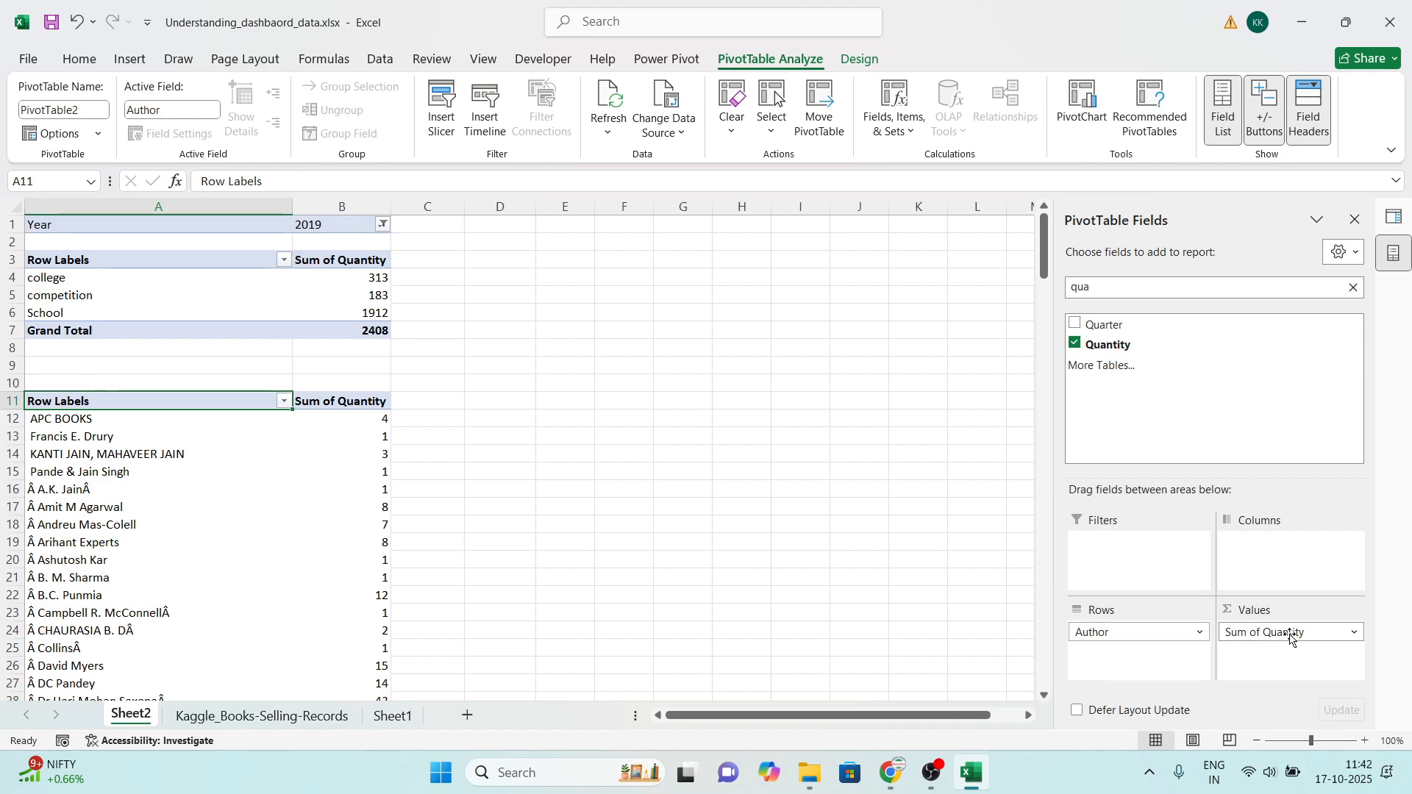
Step: Find the Year field by searching "year", add it to the author PivotTable and move it to the report filters
click(1152, 290)
key(ctrl+a)
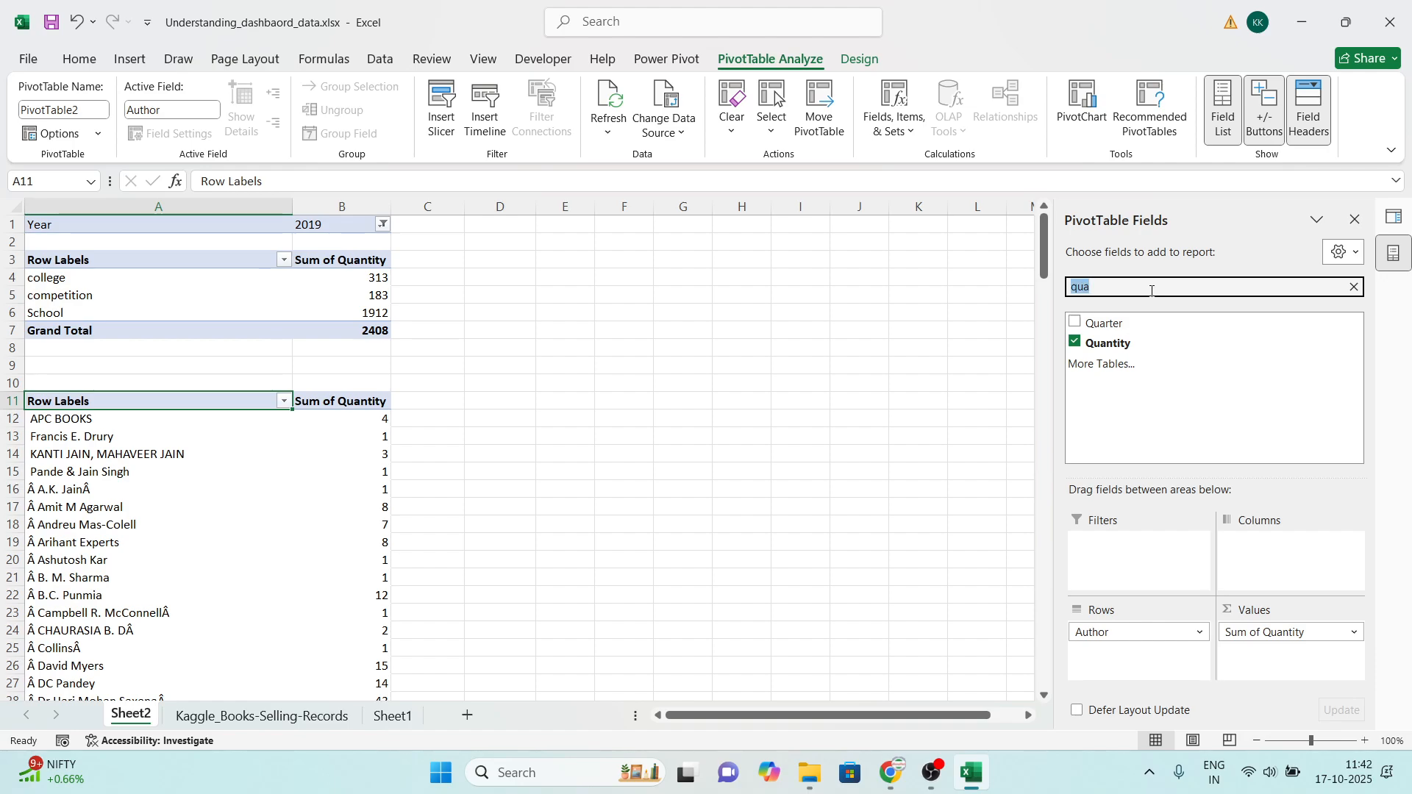
key(BackSpace)
text(year)
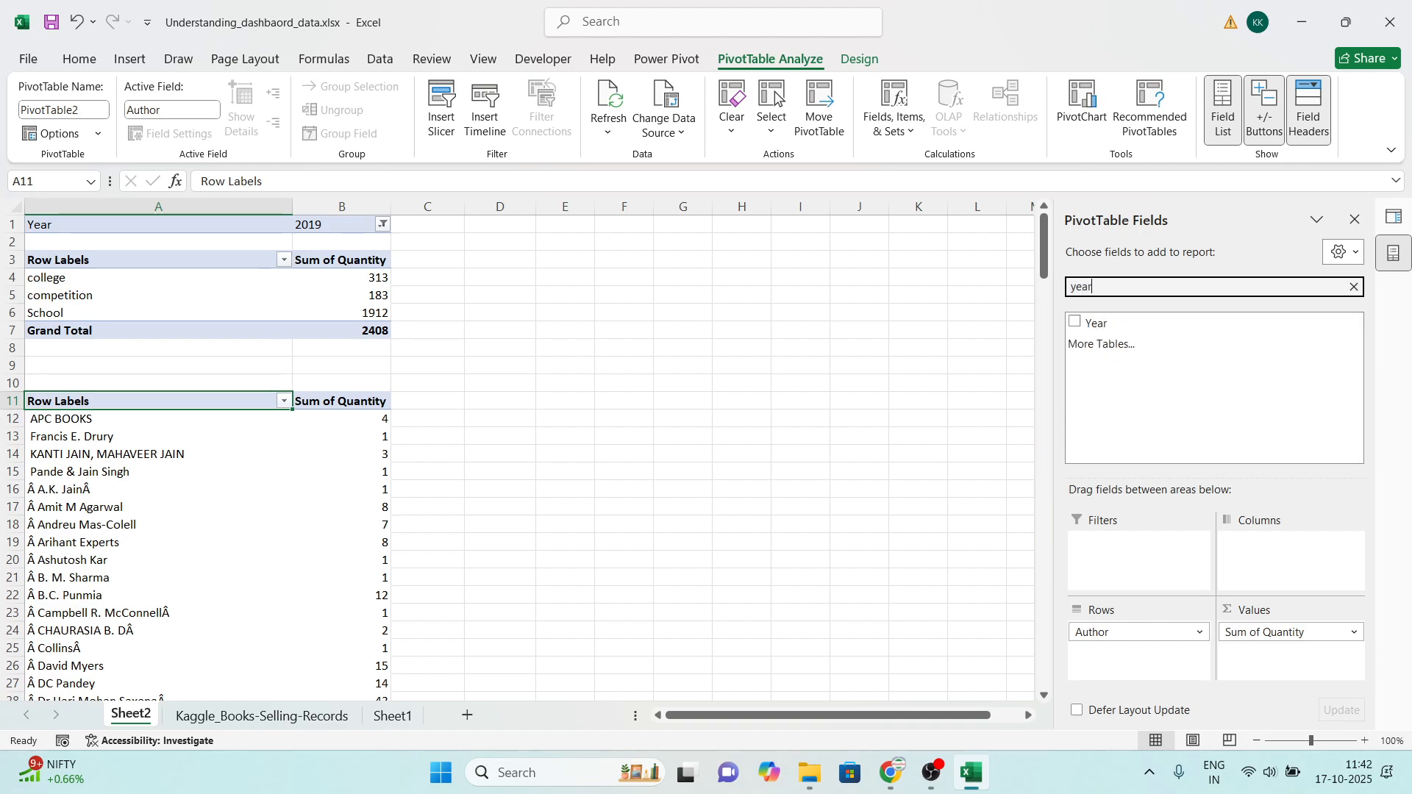
click(1074, 329)
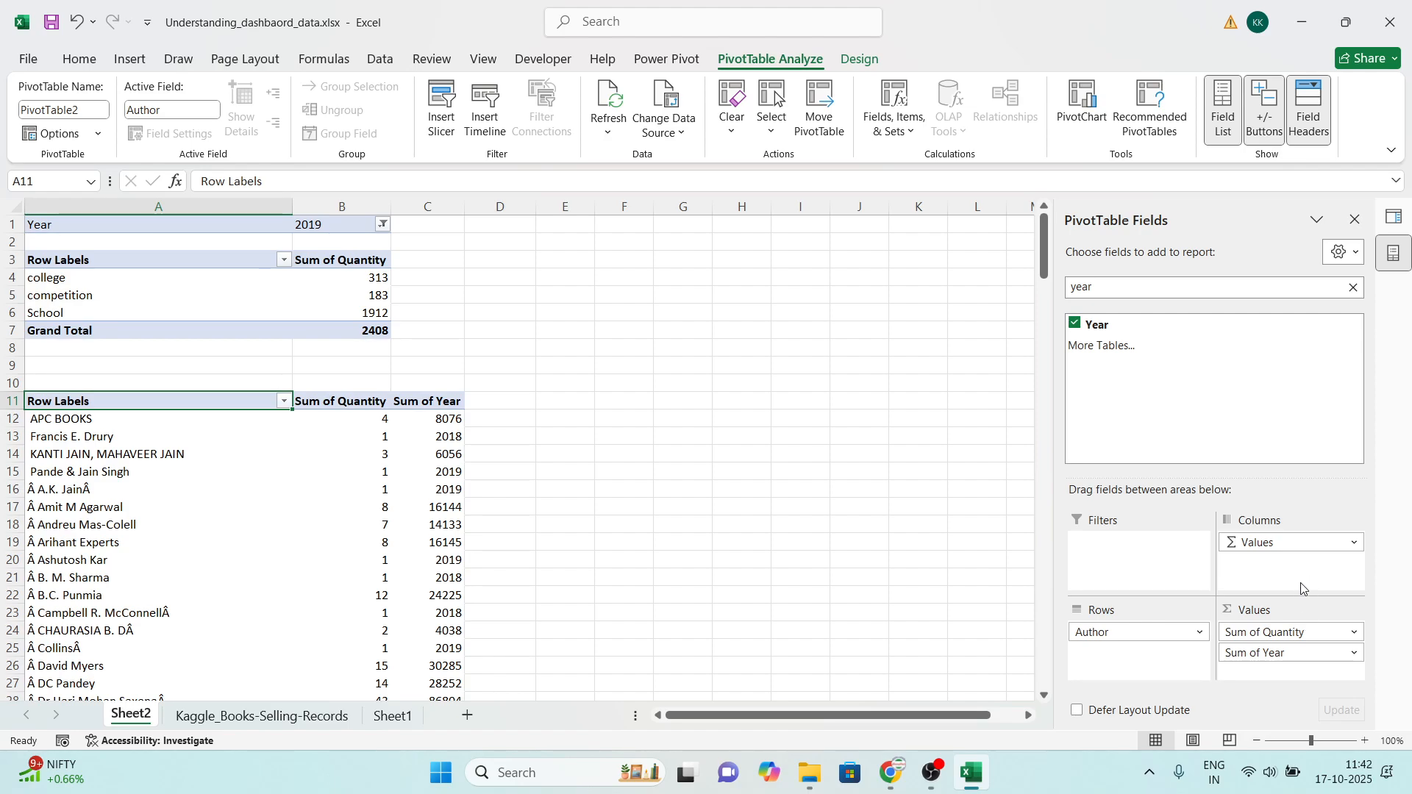
drag(1284, 661, 1140, 580)
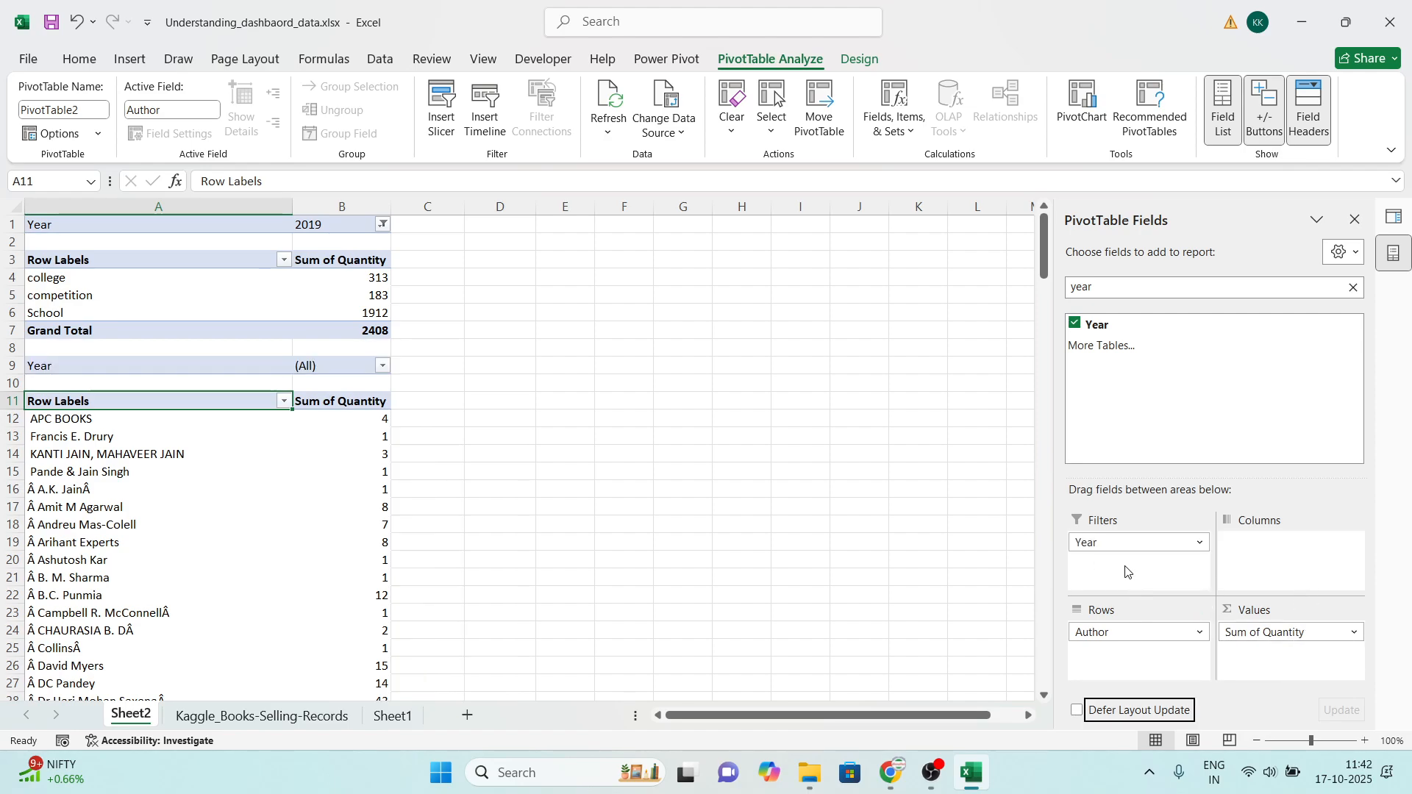
Step: Try a 2-D clustered column chart of quantity for all authors, then delete it
scroll(302, 542, down, 20)
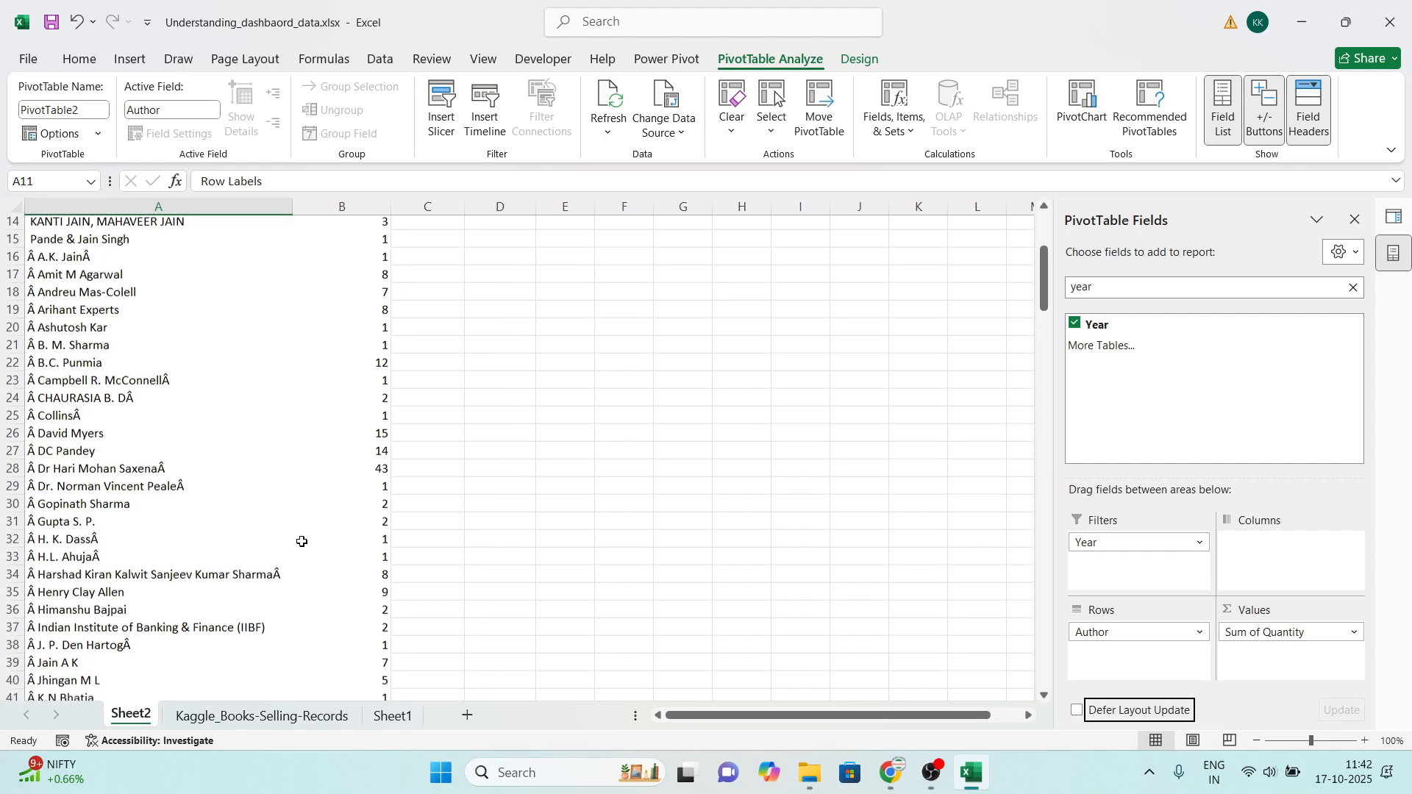
scroll(302, 541, down, 20)
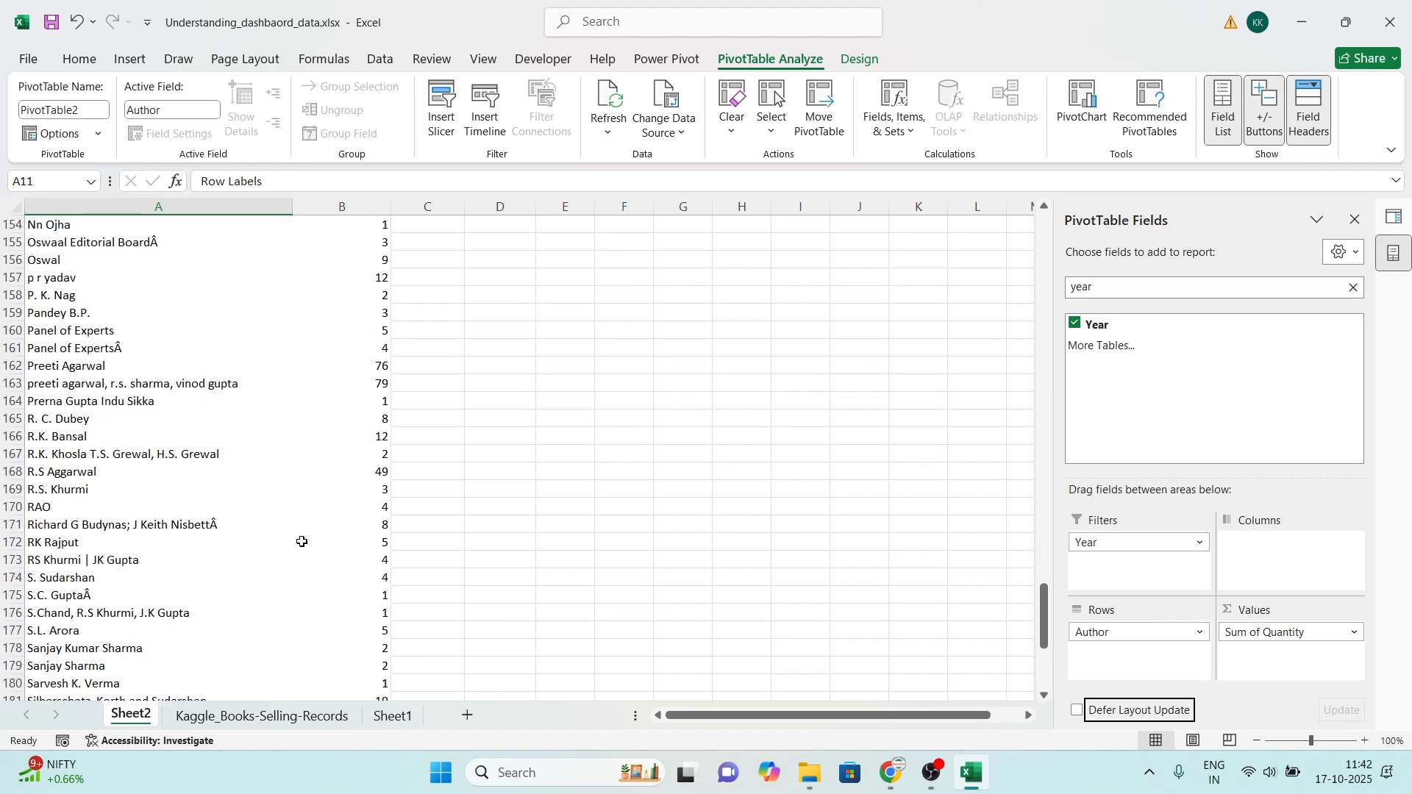
click(287, 382)
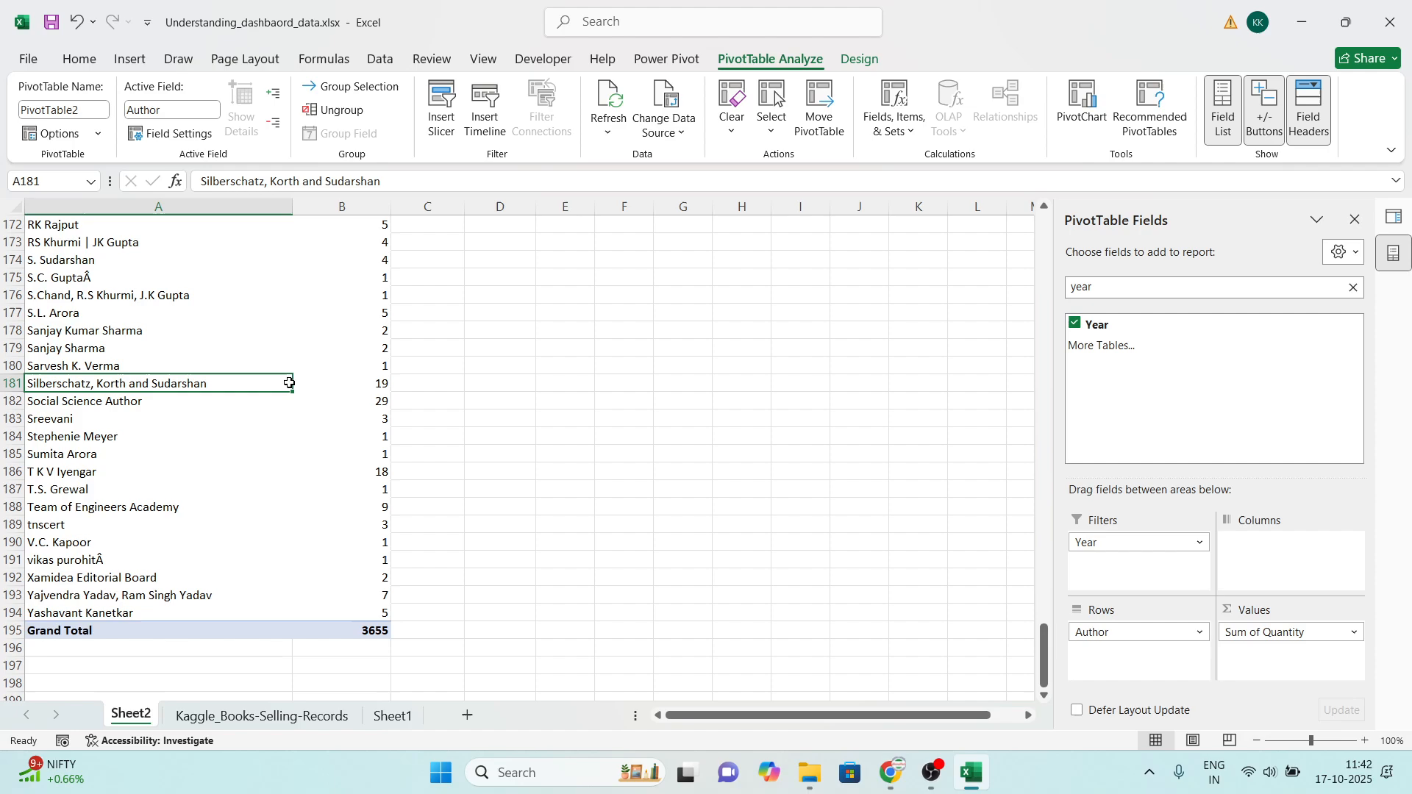
click(130, 59)
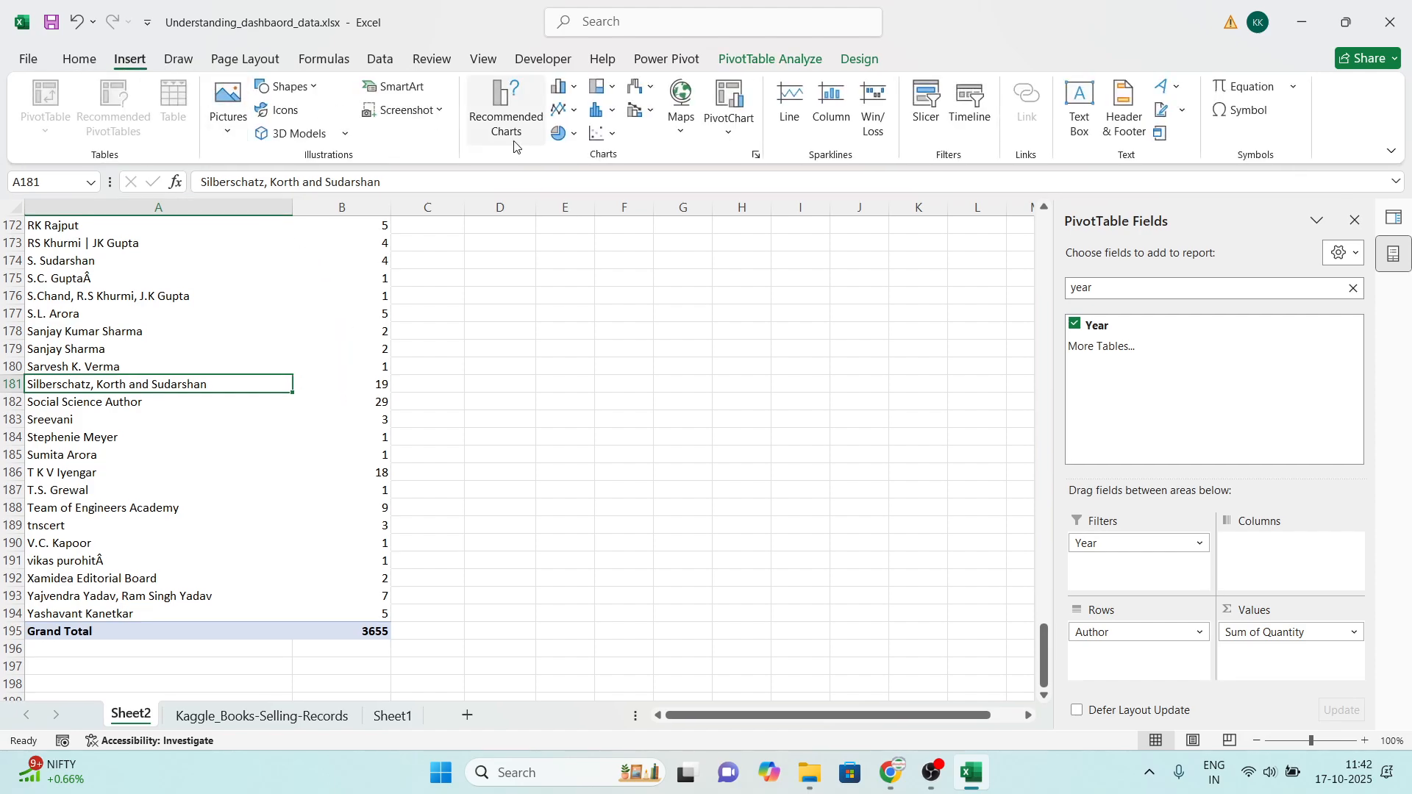
click(559, 86)
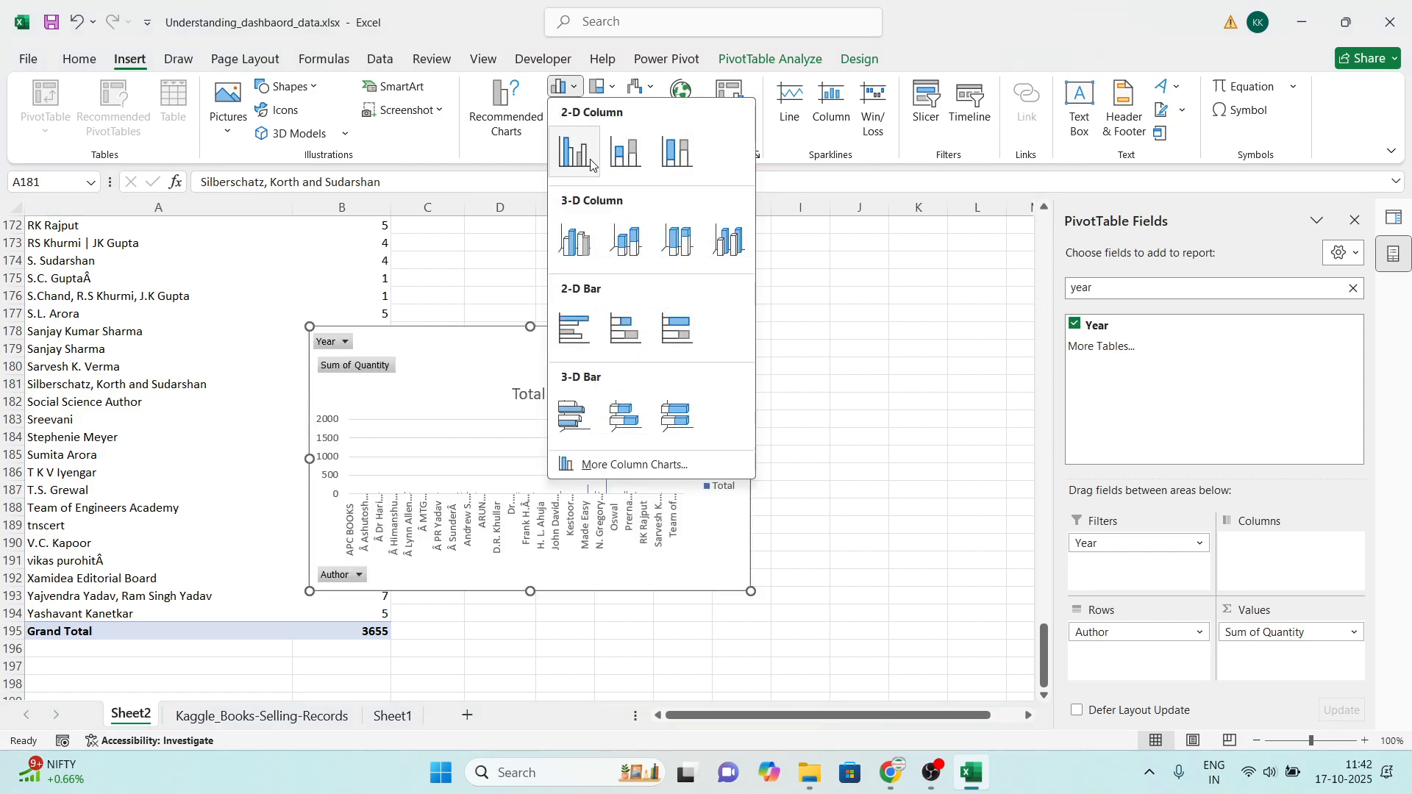
click(570, 148)
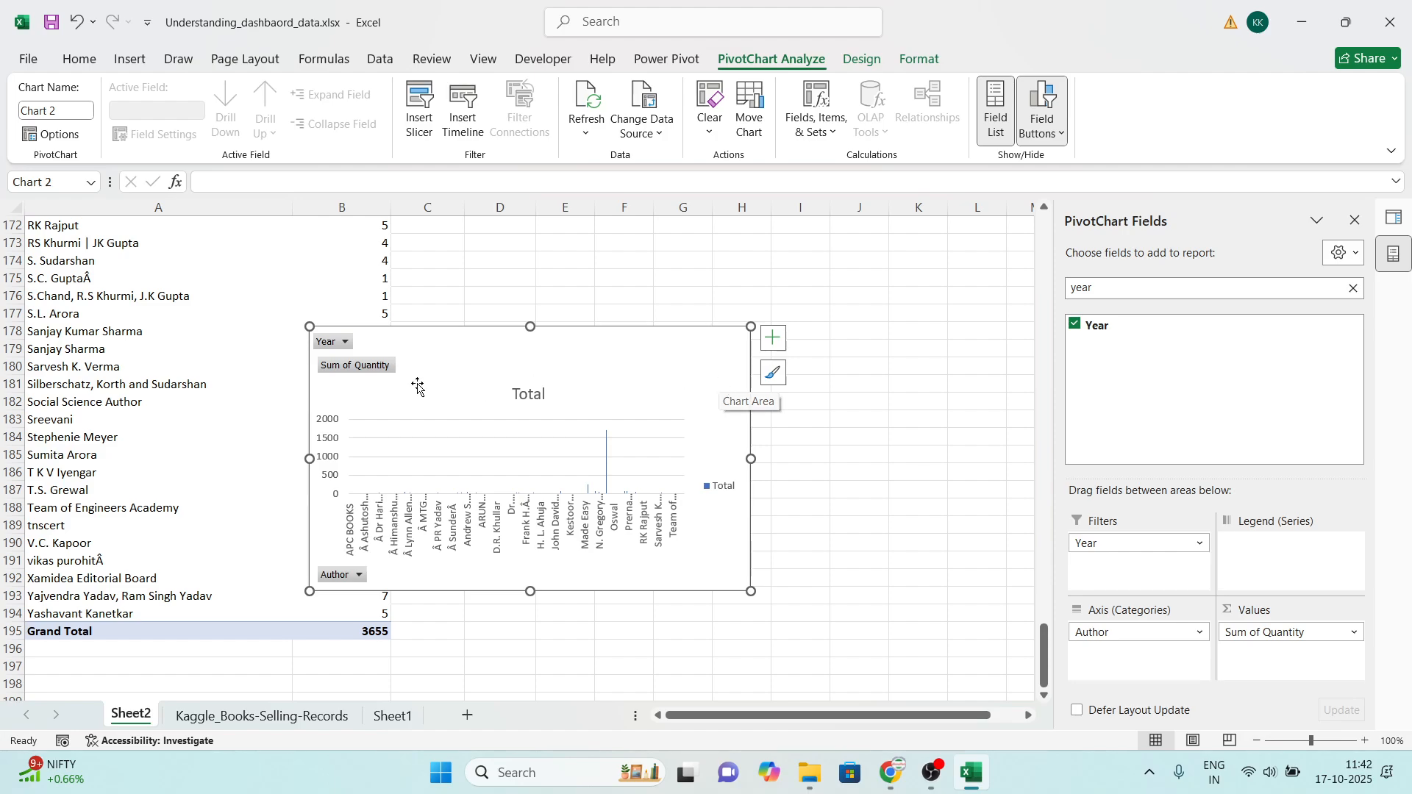
key(Delete)
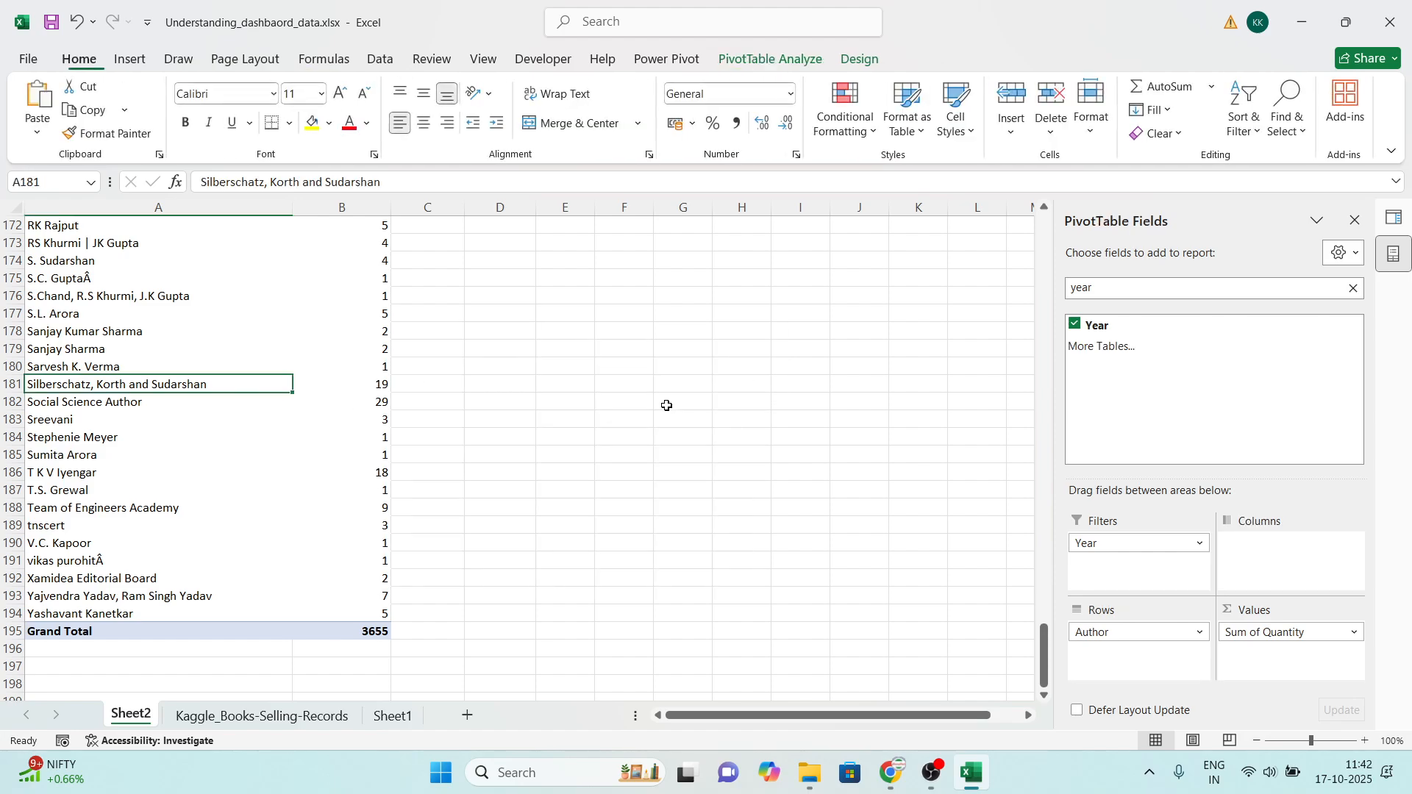
click(131, 443)
scroll(255, 409, up, 20)
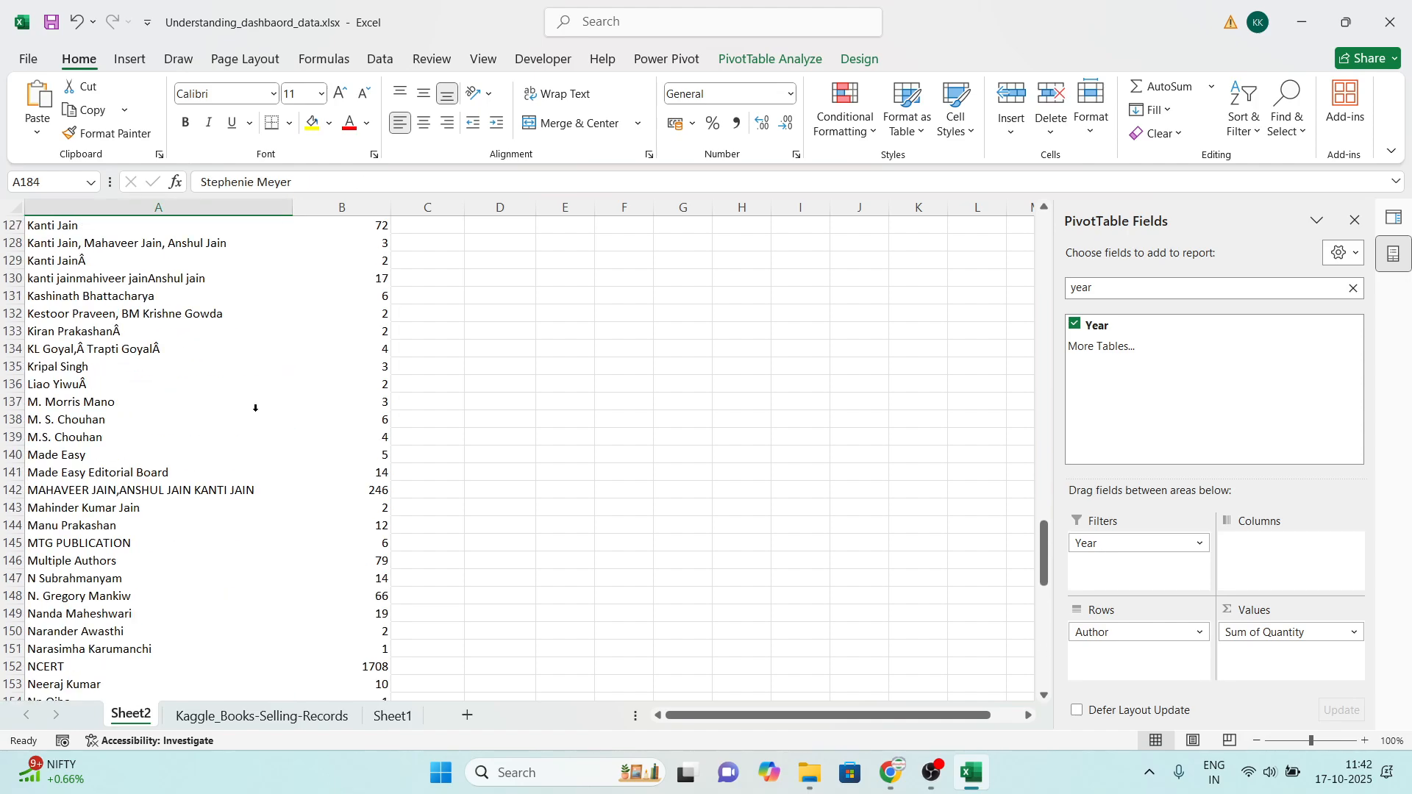
scroll(255, 408, up, 20)
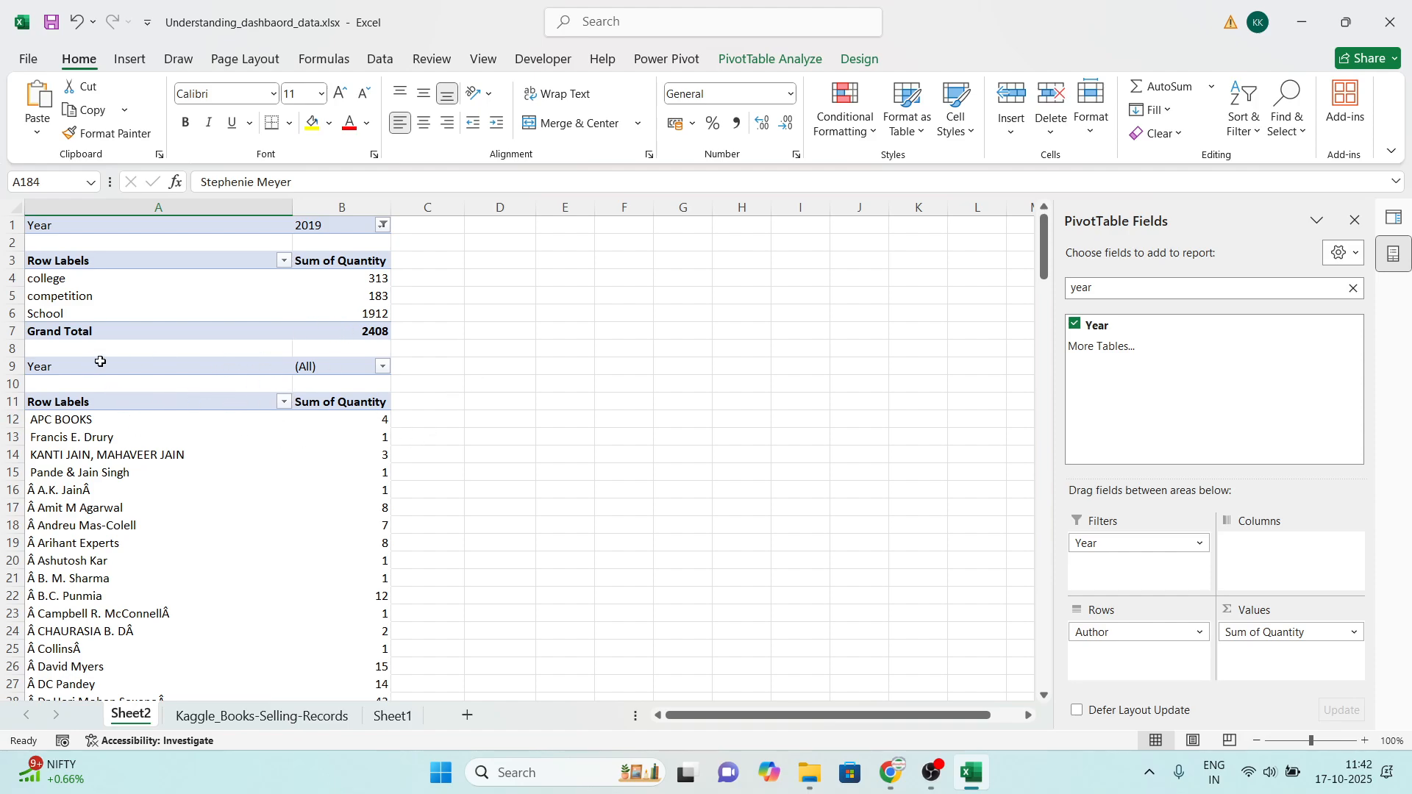
click(215, 367)
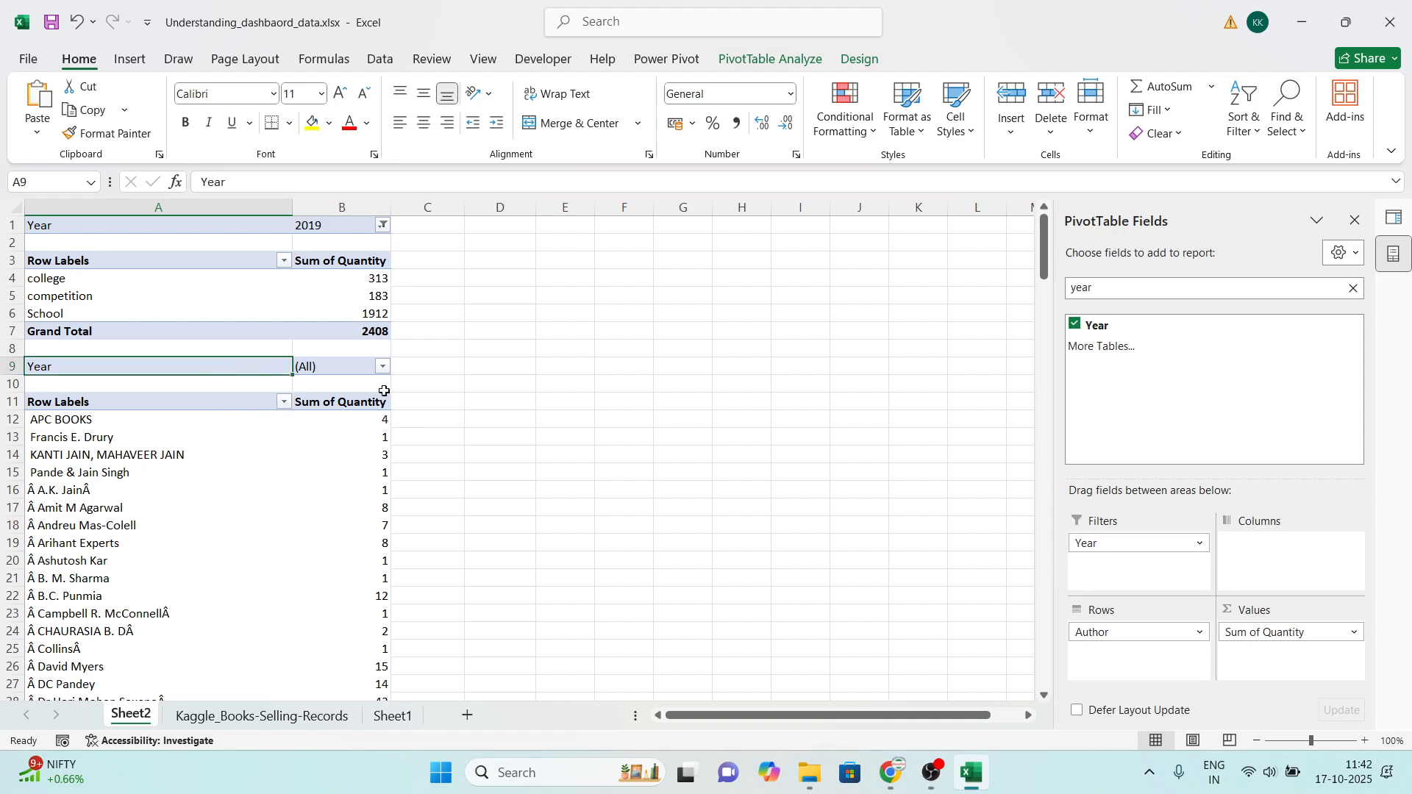
click(337, 398)
right_click(254, 403)
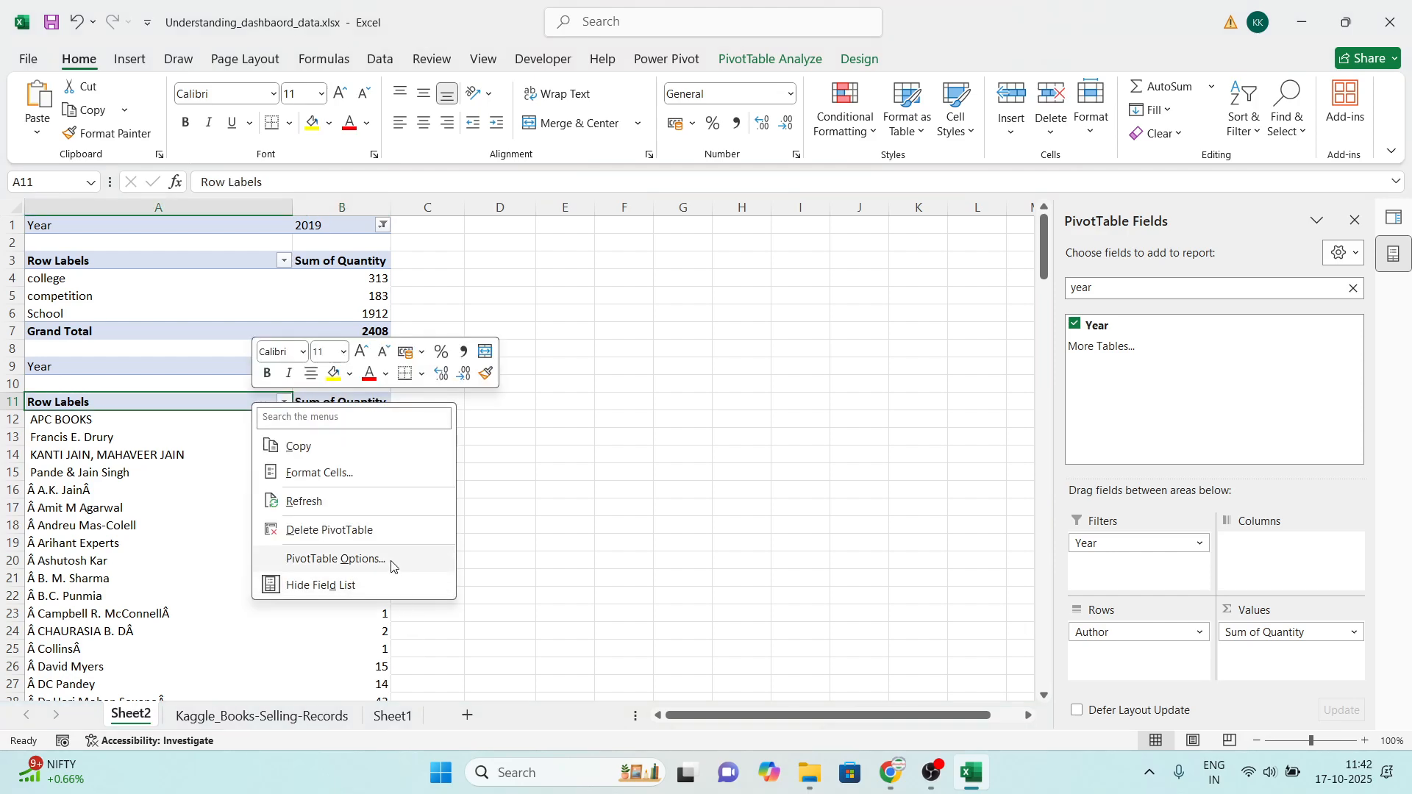
click(391, 566)
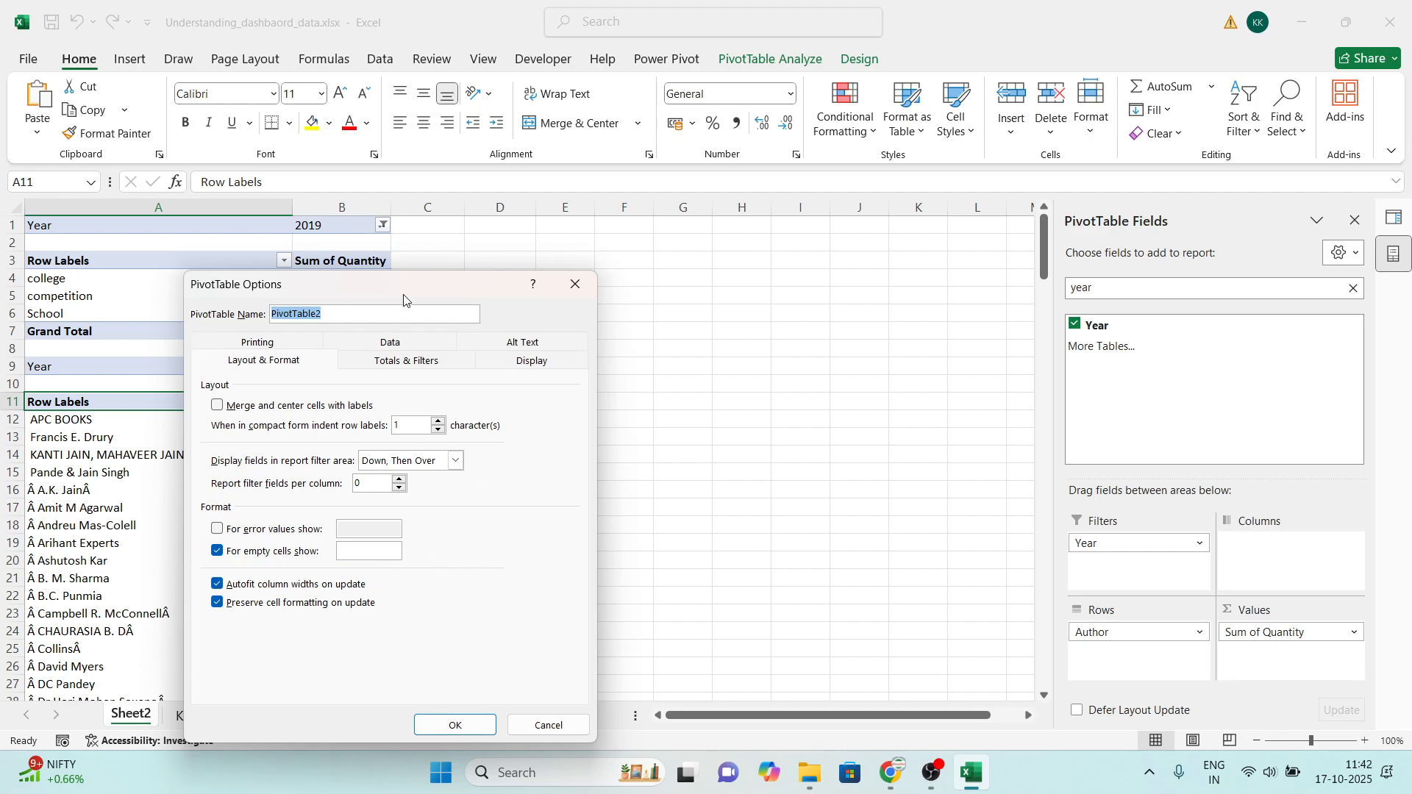
click(576, 284)
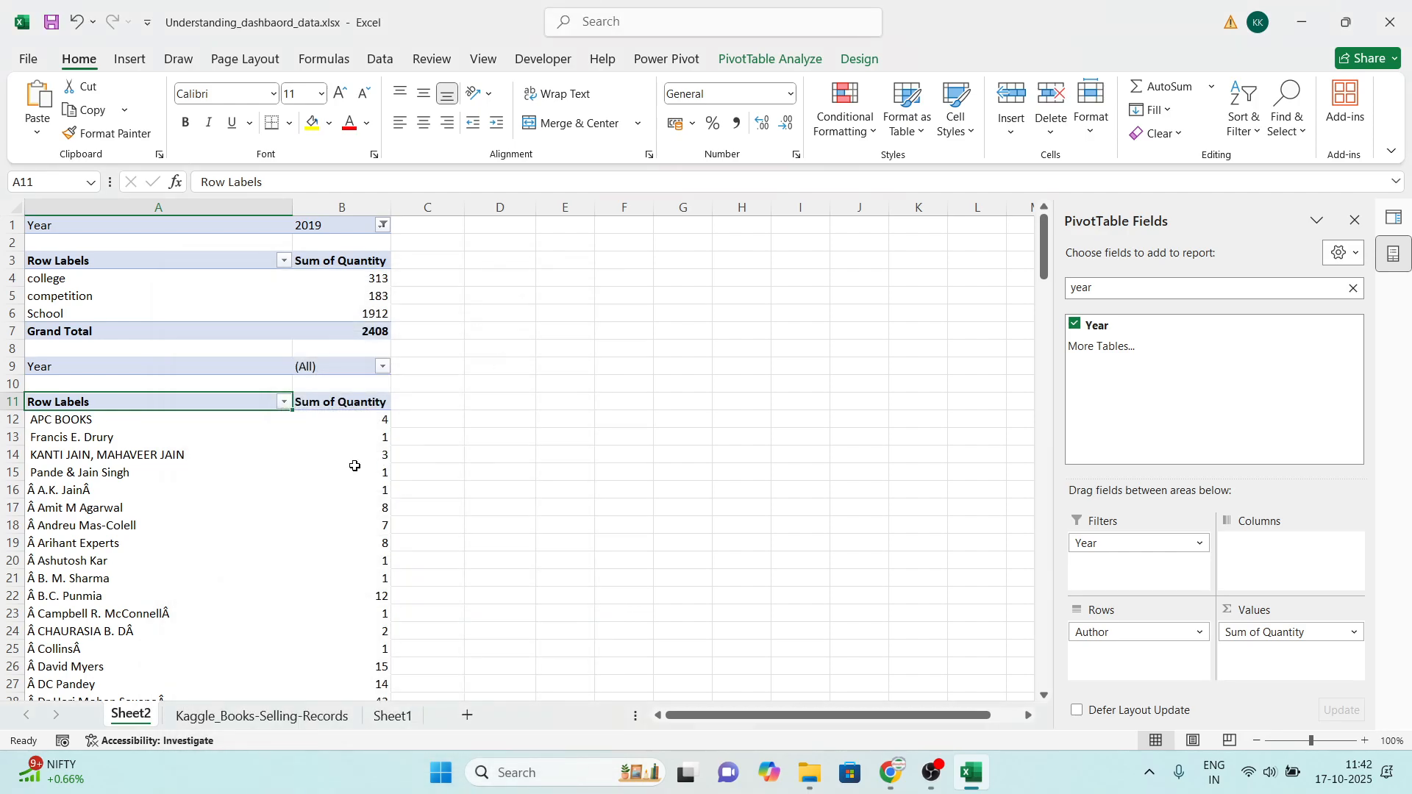
Step: Apply a Top 10 value filter to the authors, showing the top 10 items by Sum of Quantity, and review the filtered rows
click(284, 402)
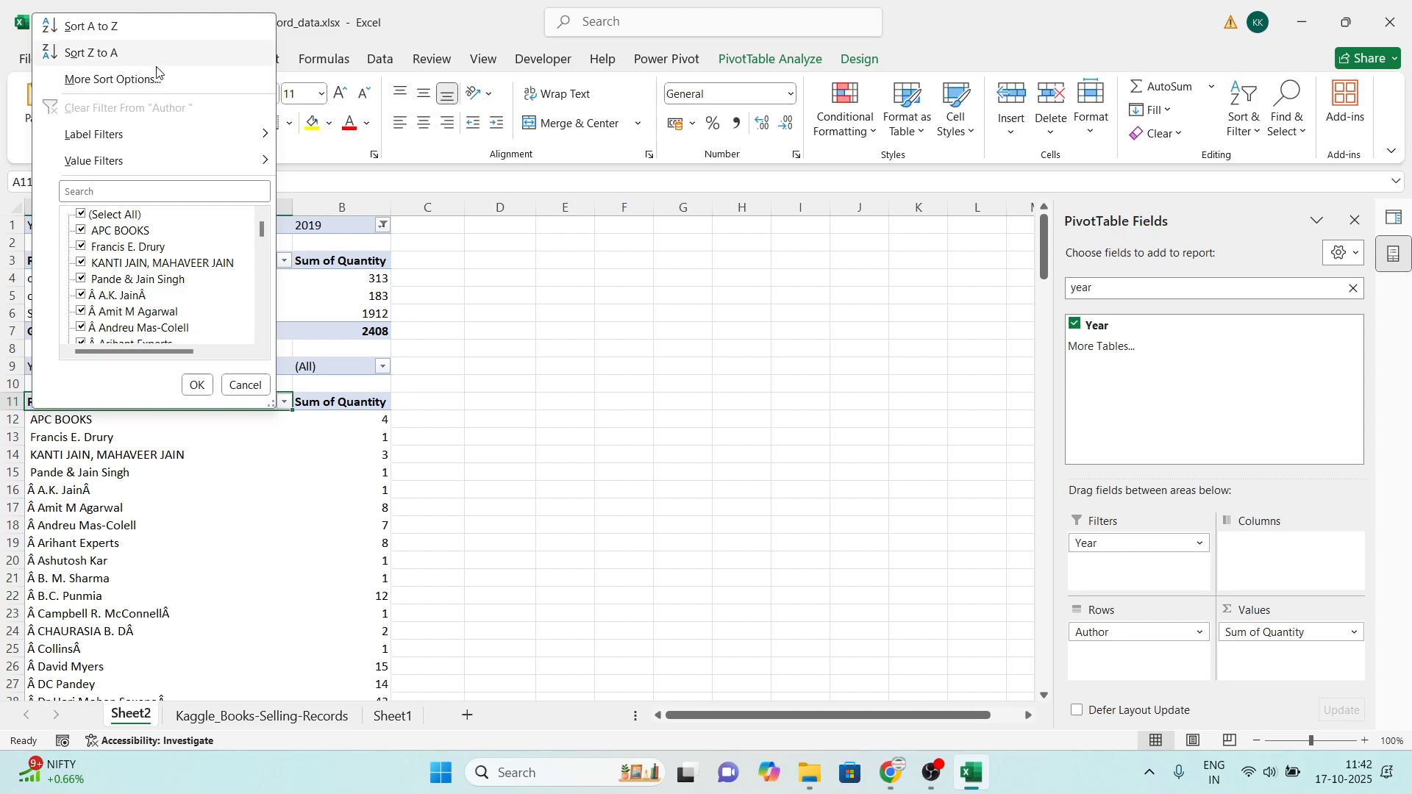
mouse_move(161, 159)
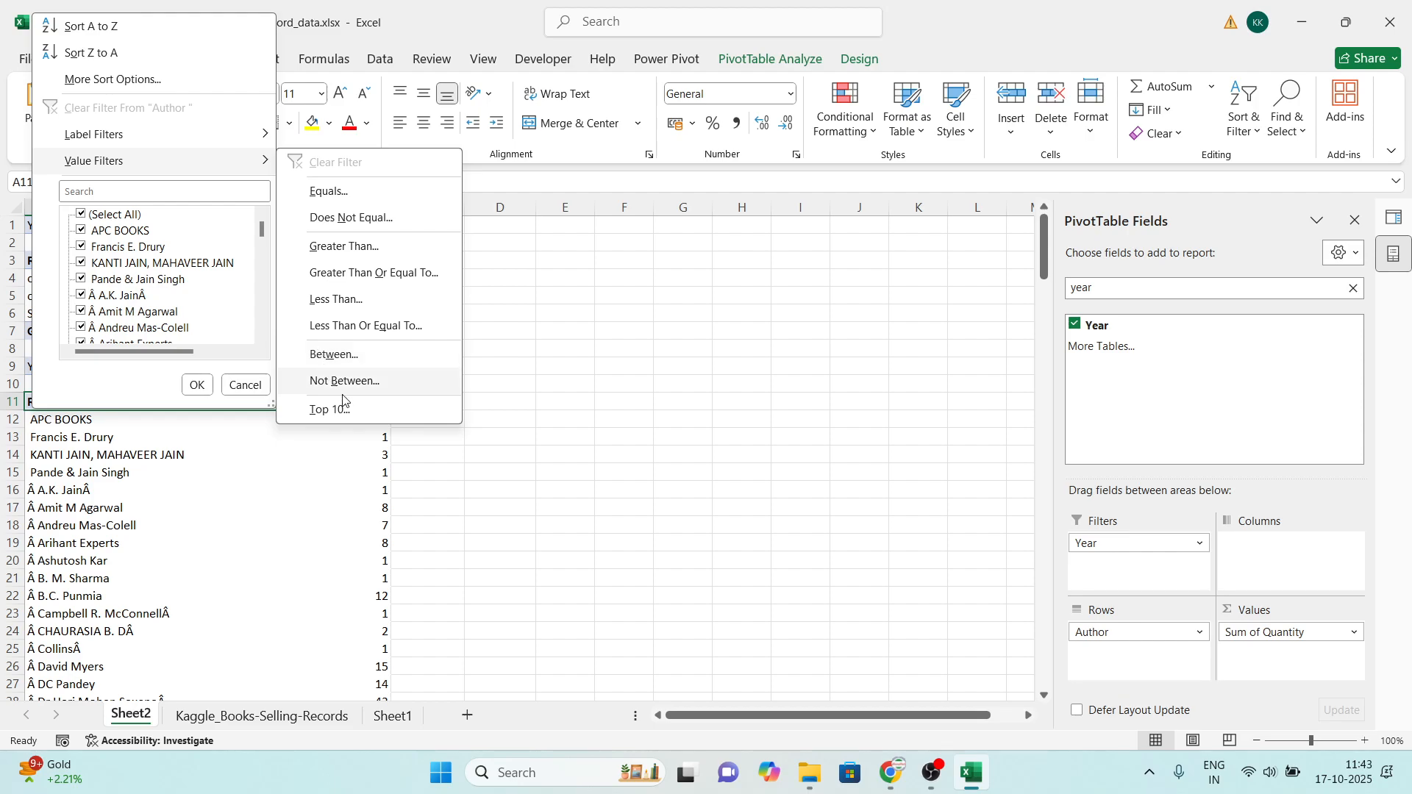
click(351, 412)
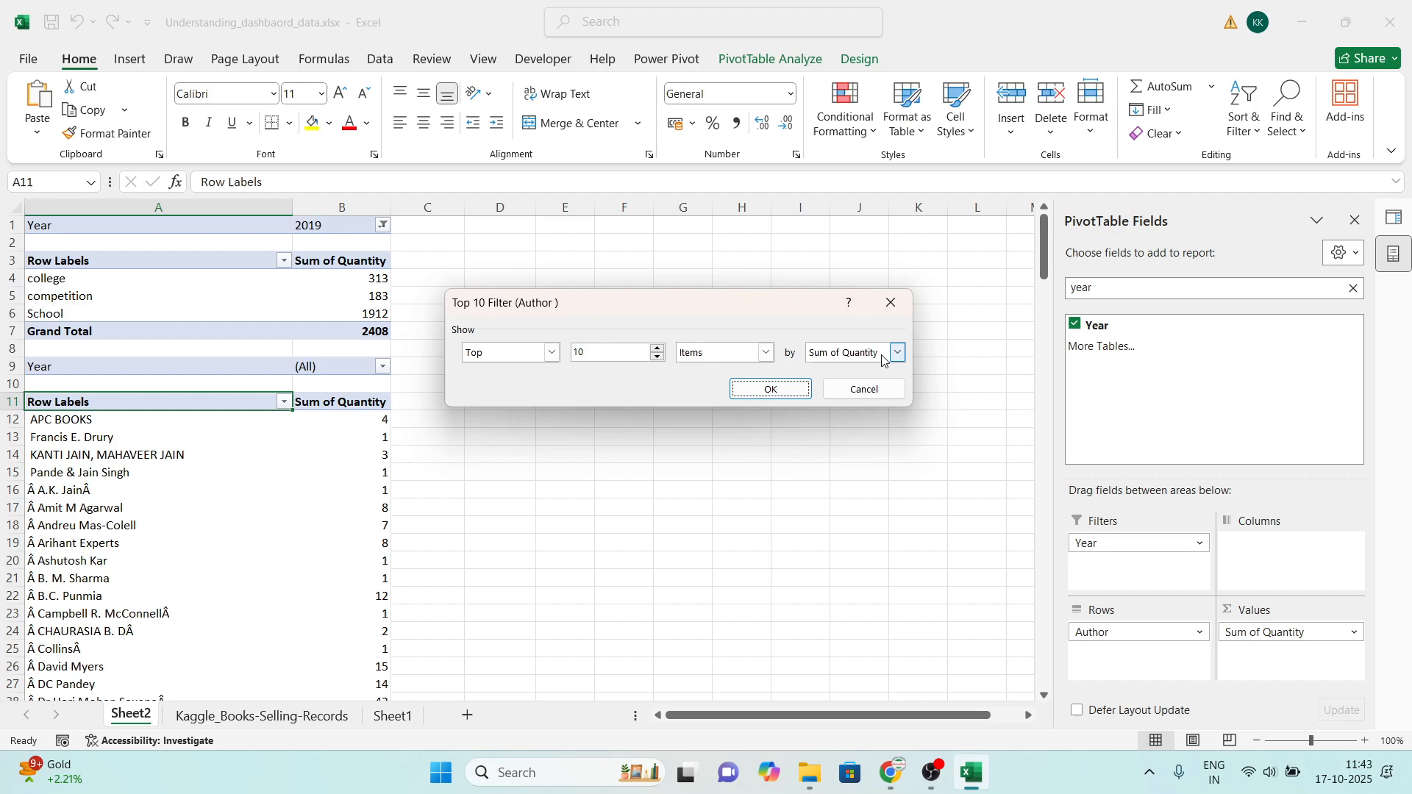
click(772, 389)
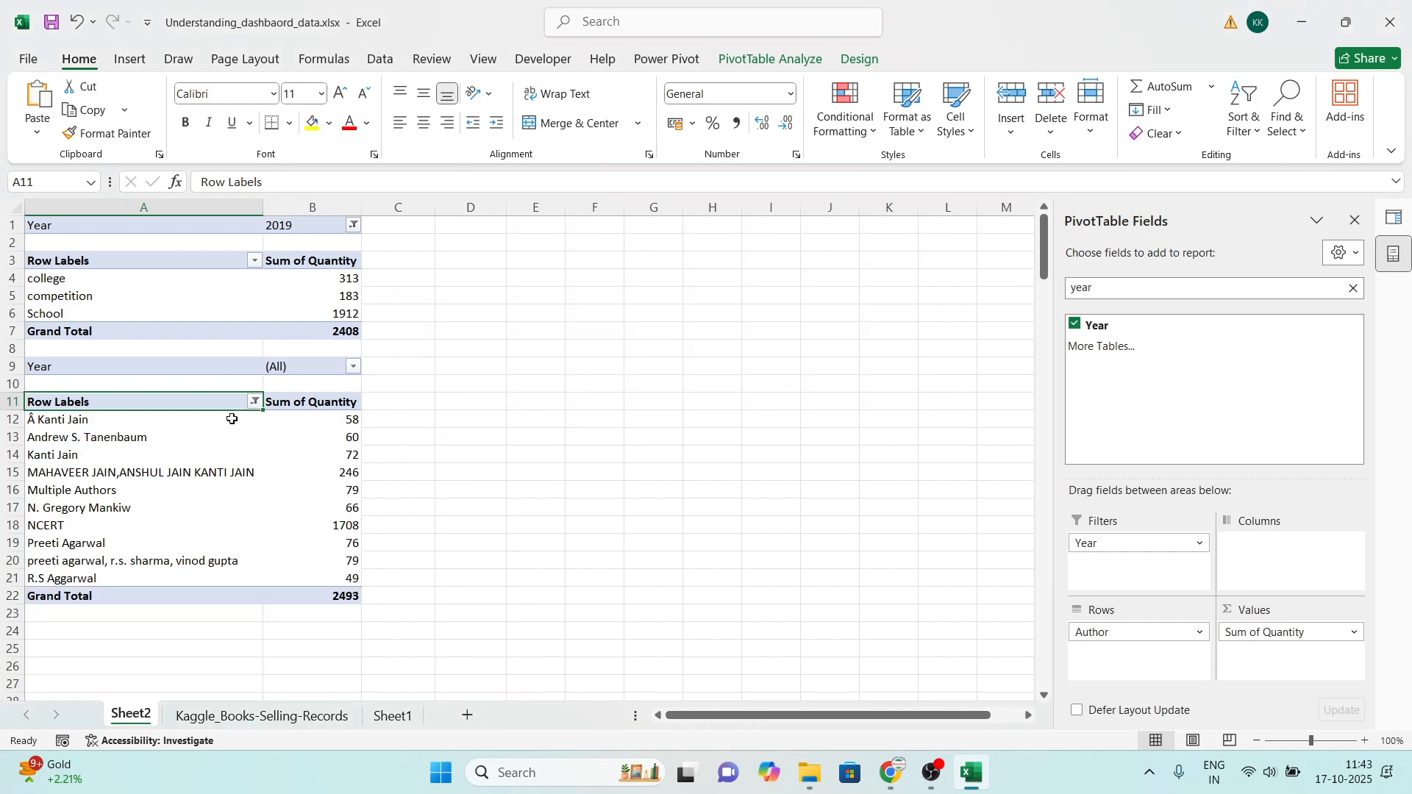
drag(203, 425, 296, 574)
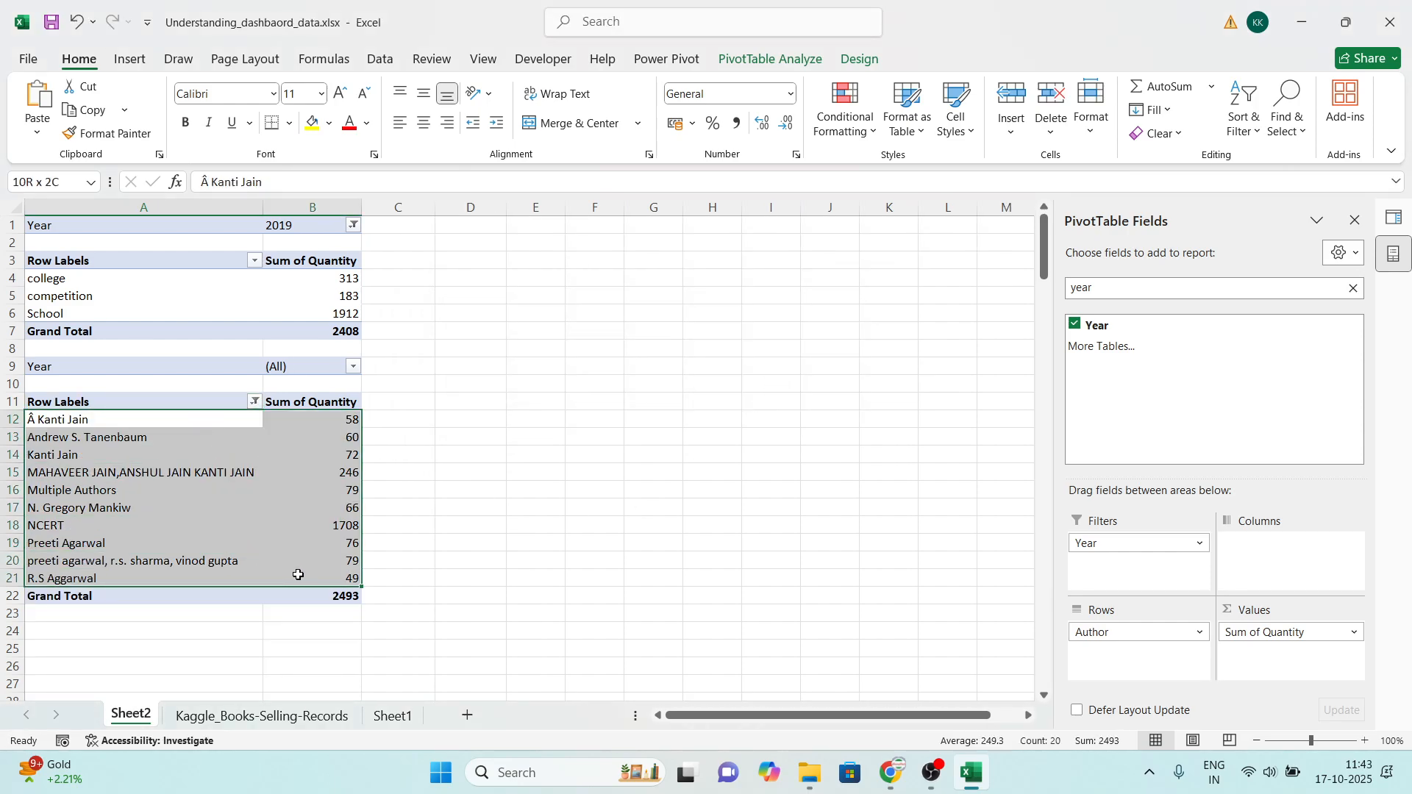
click(542, 559)
Step: Try a 2-D clustered column chart of the top 10 authors' quantities beside the PivotTables, then delete it
click(315, 495)
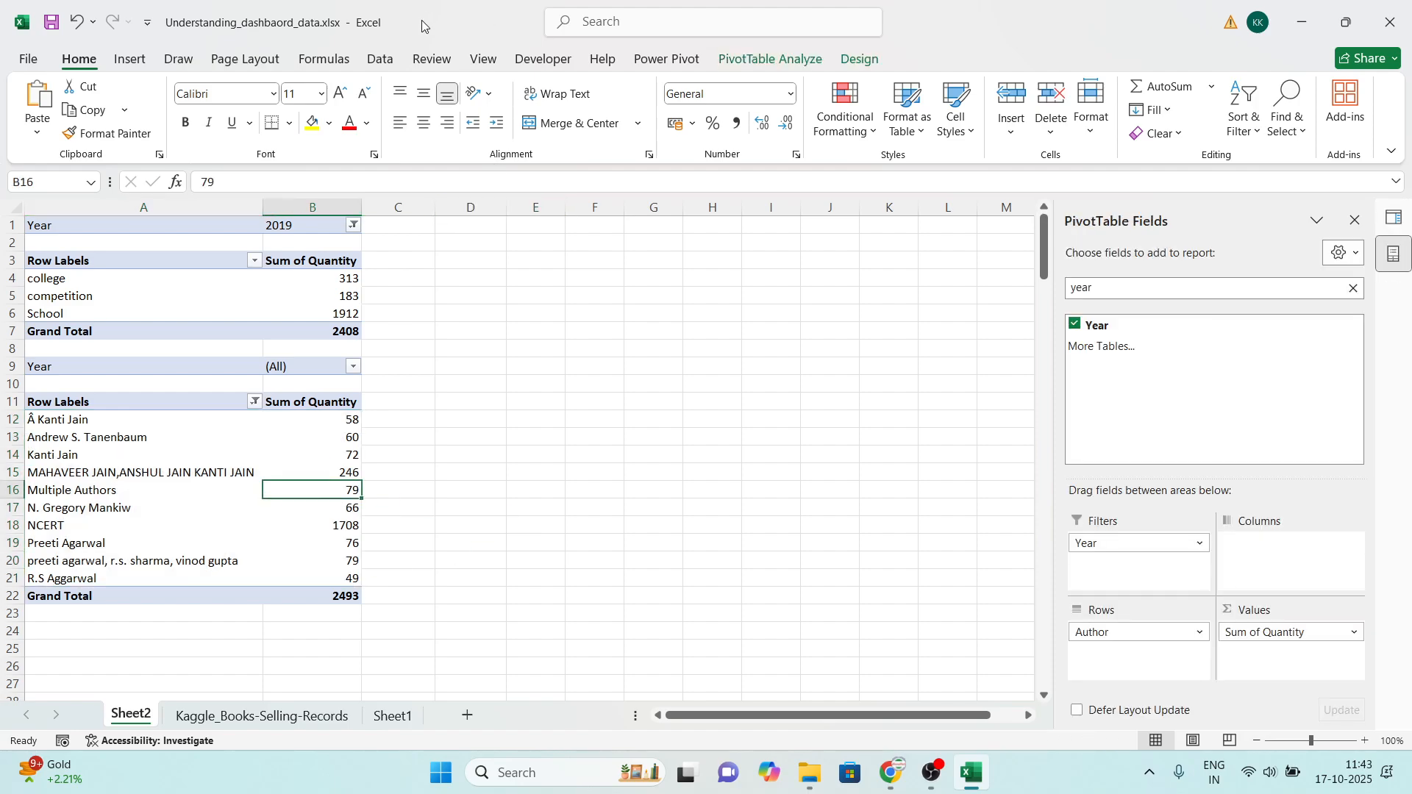
click(112, 59)
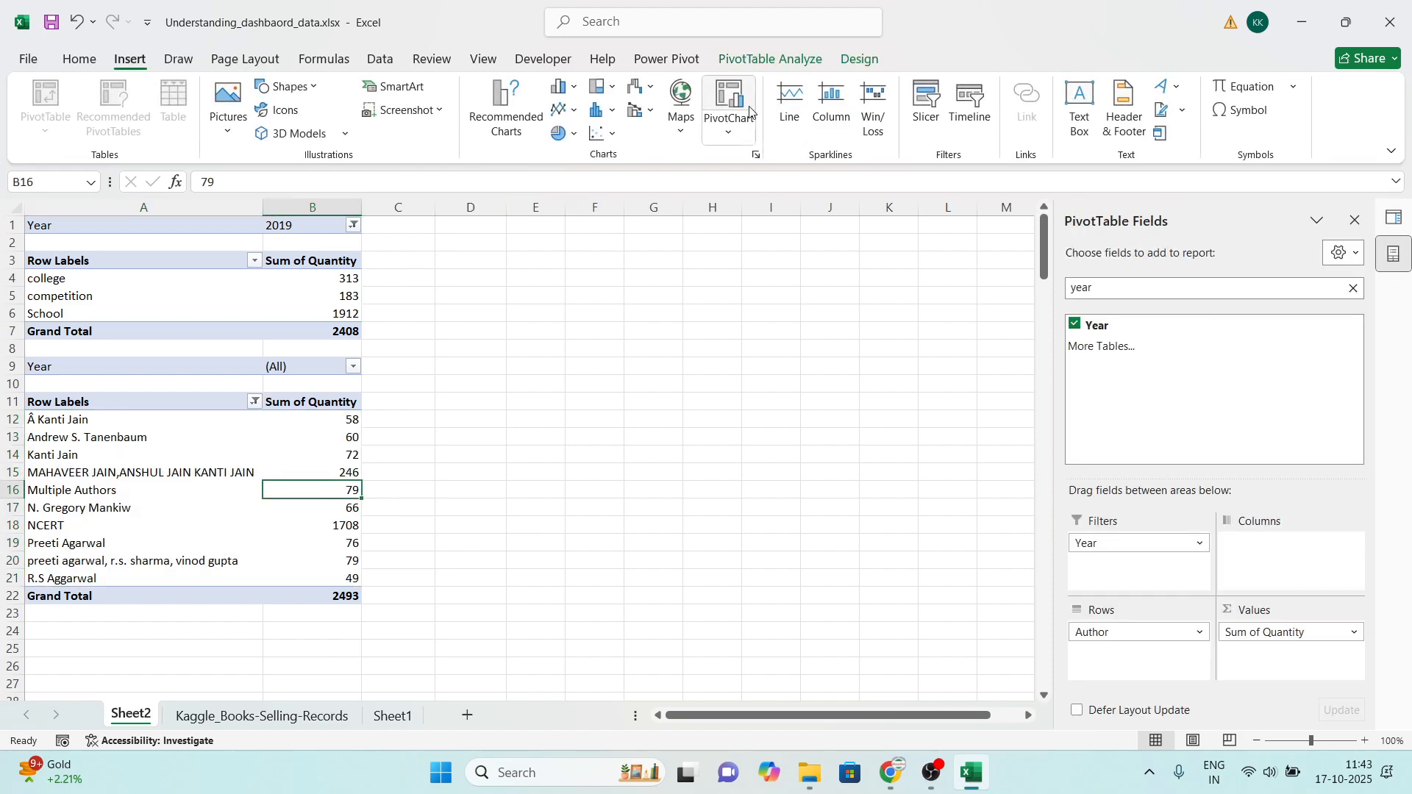
click(562, 89)
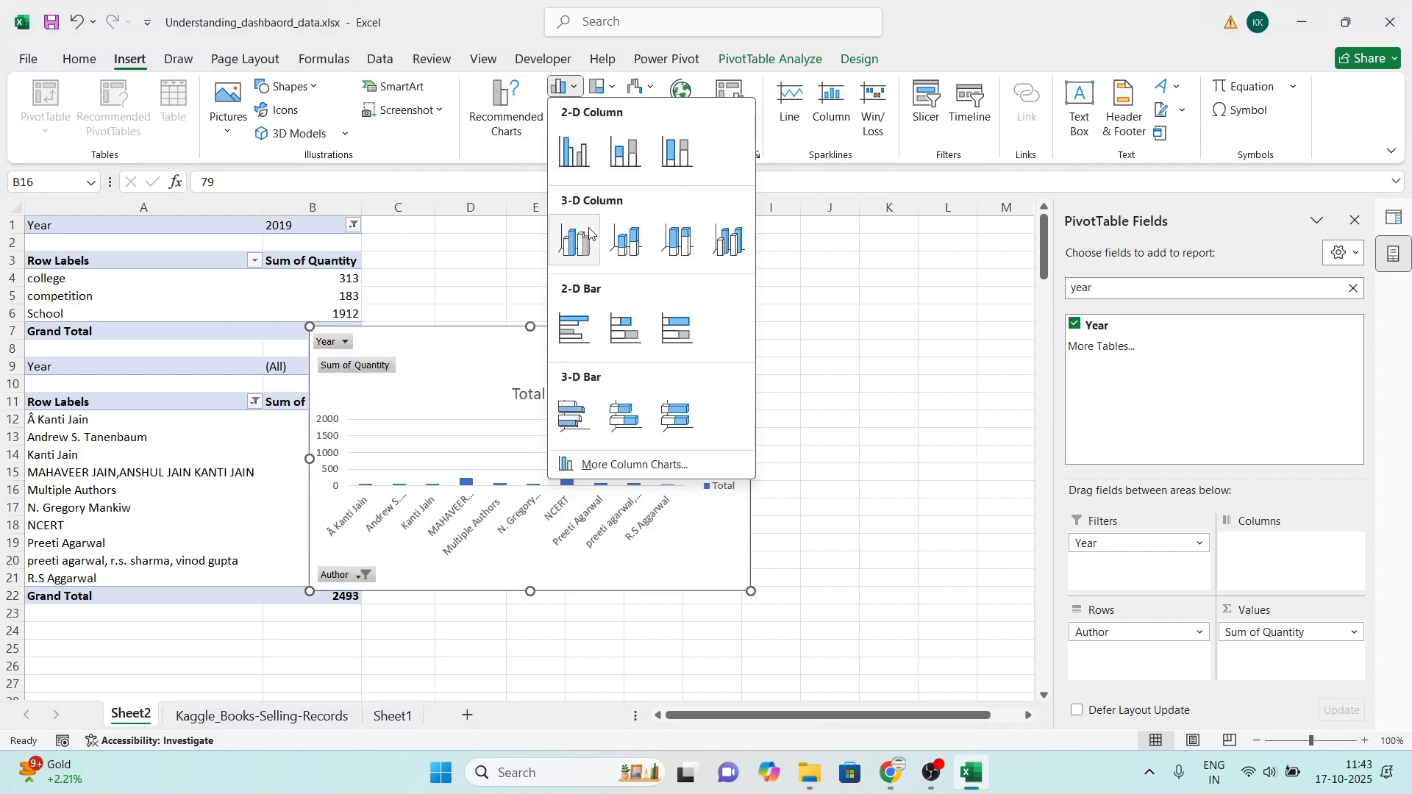
click(588, 136)
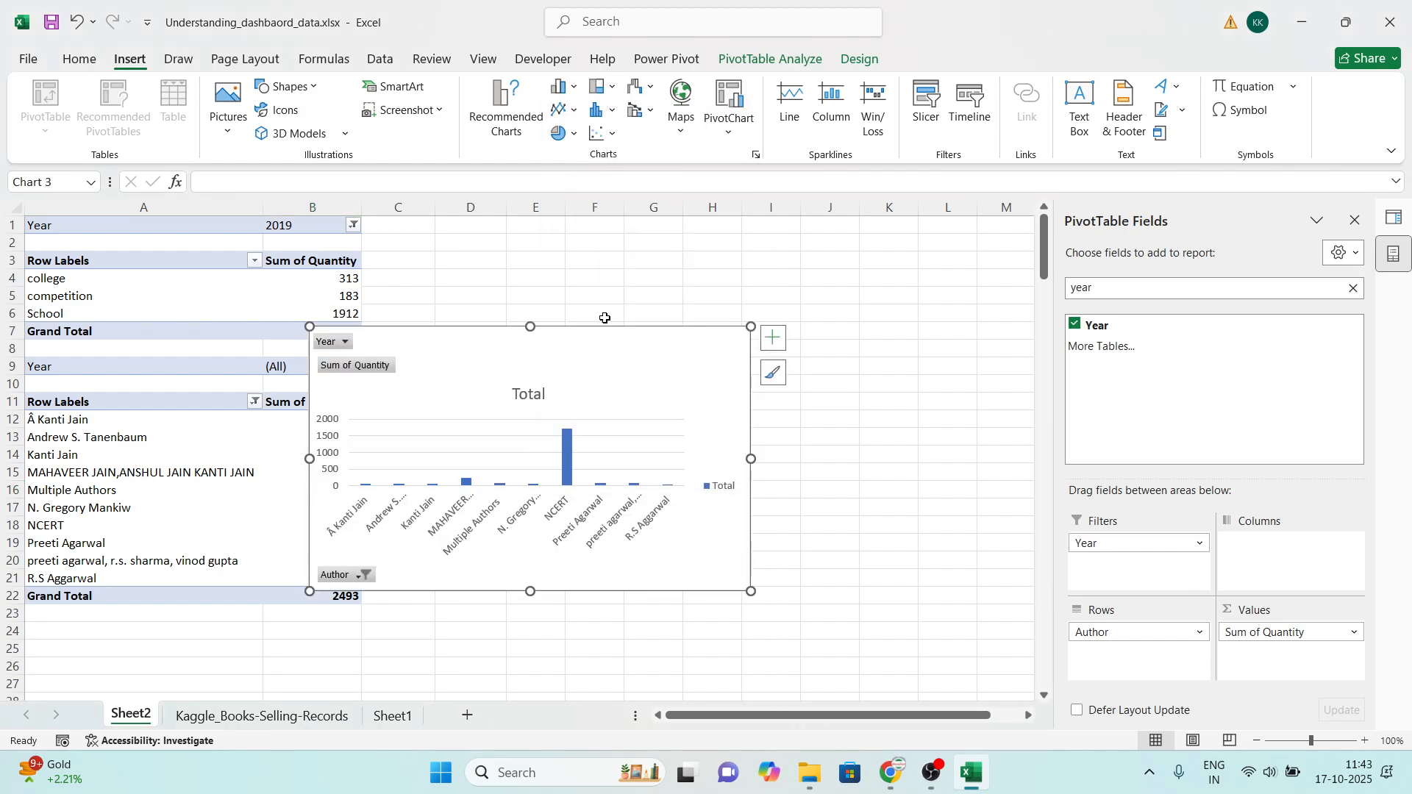
drag(609, 356, 725, 325)
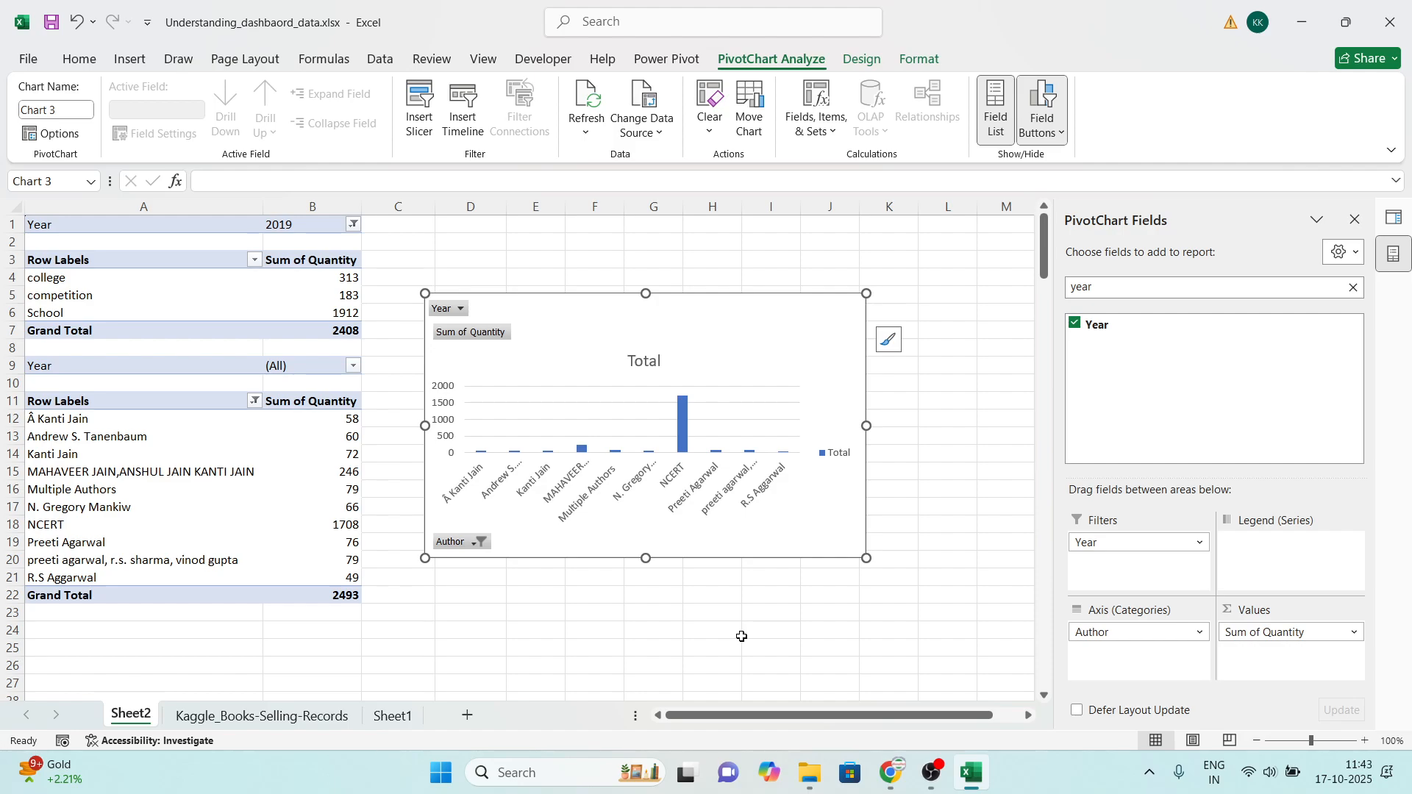
key(Delete)
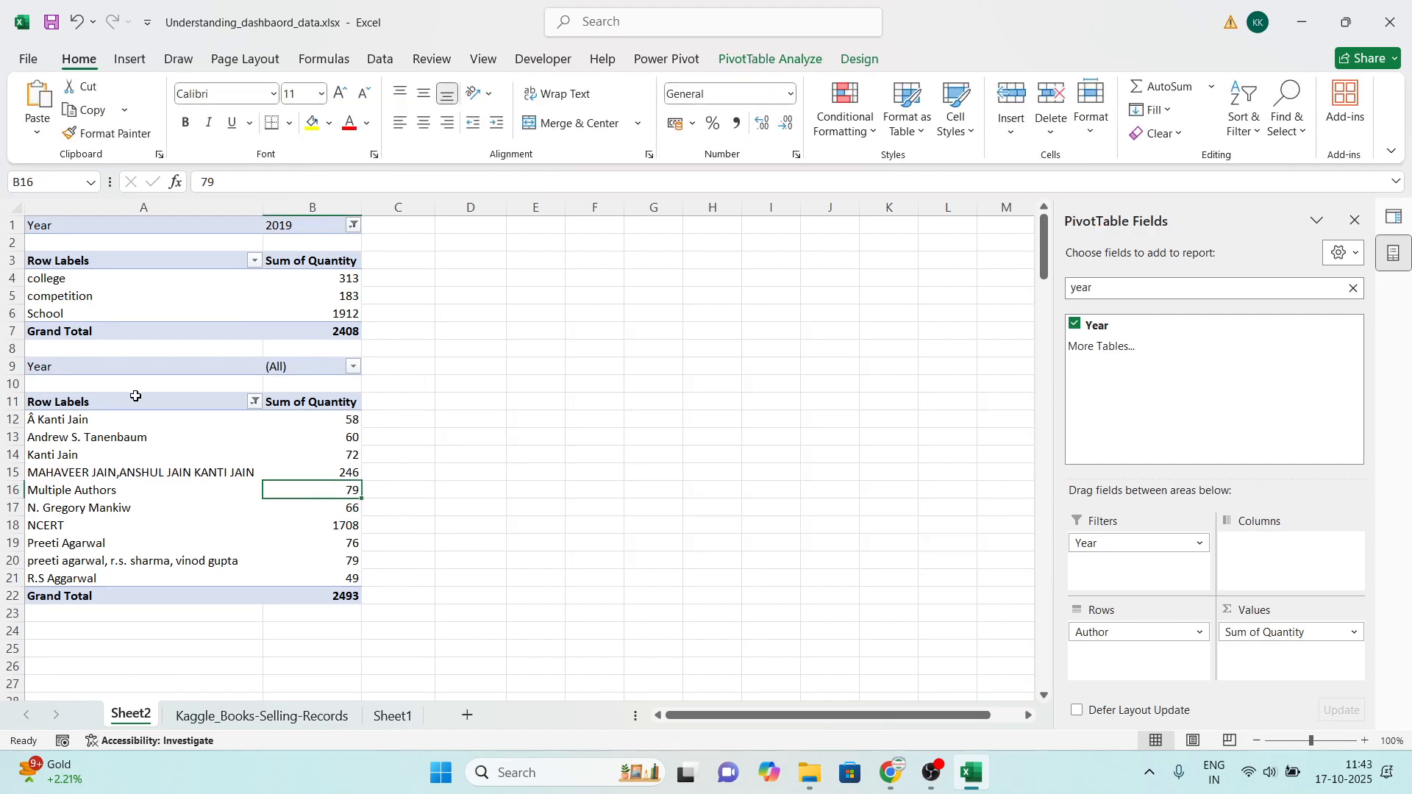
click(514, 475)
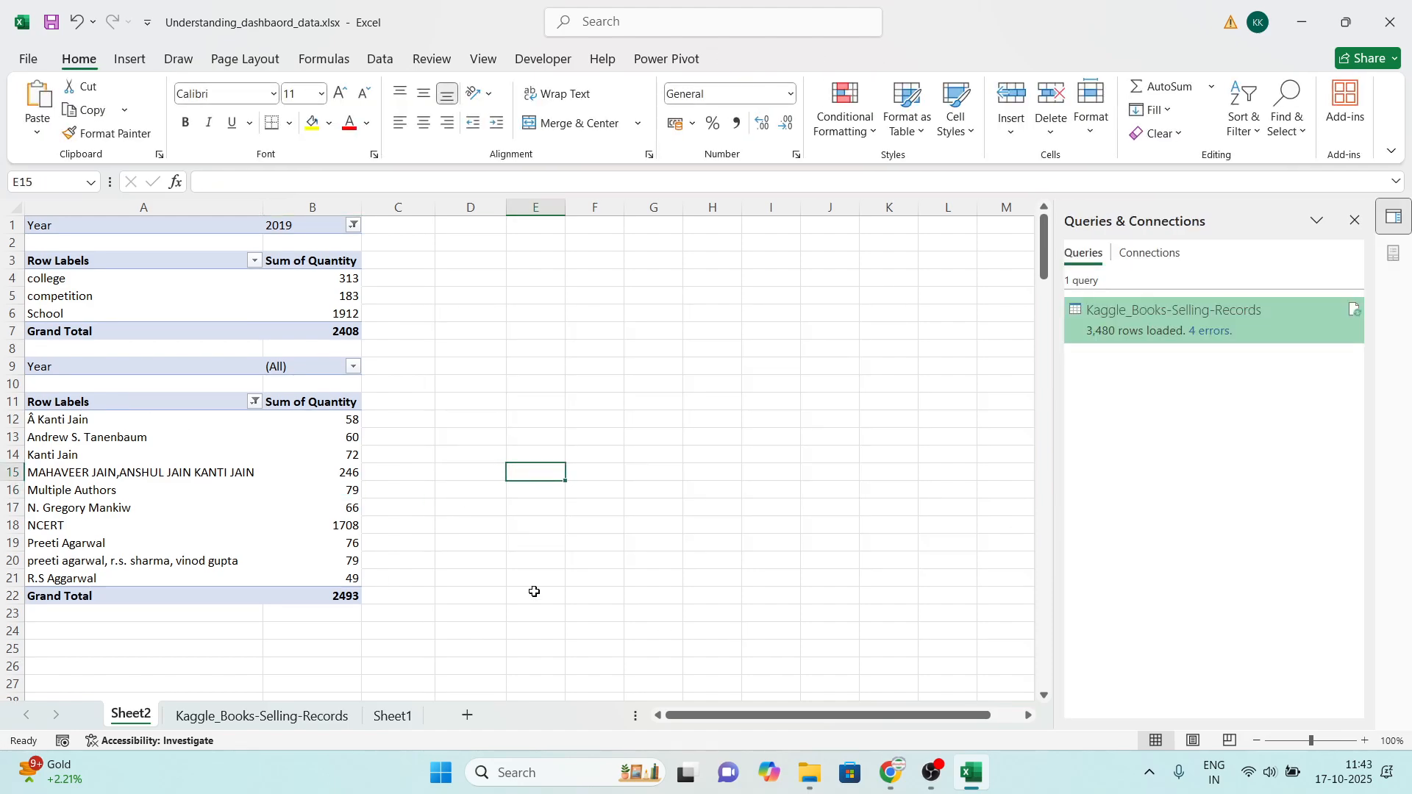
Step: Create a PivotTable from the Kaggle_Books_Selling_Records table, placed on the existing worksheet at Sheet2 cell A25
click(262, 716)
click(115, 259)
scroll(116, 260, up, 1)
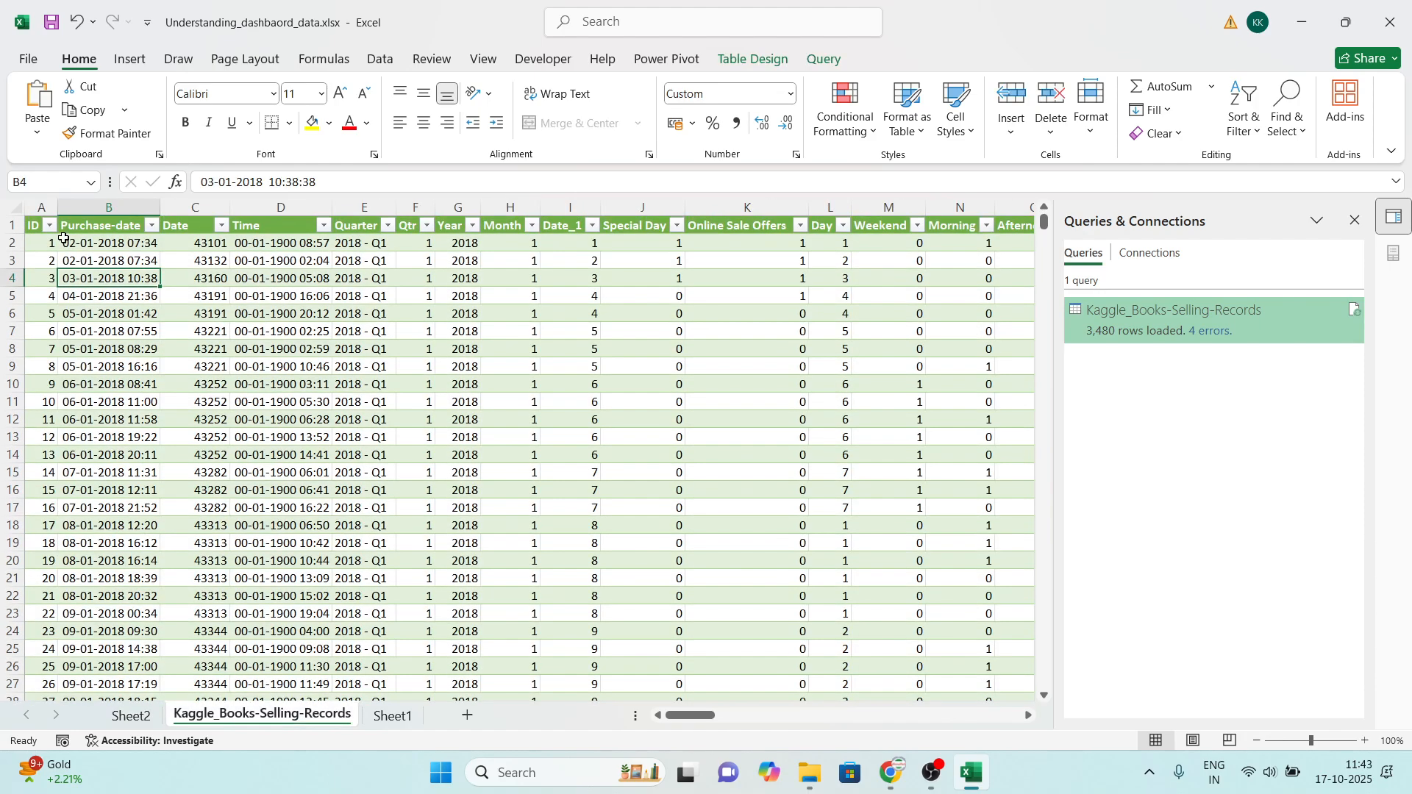
click(47, 257)
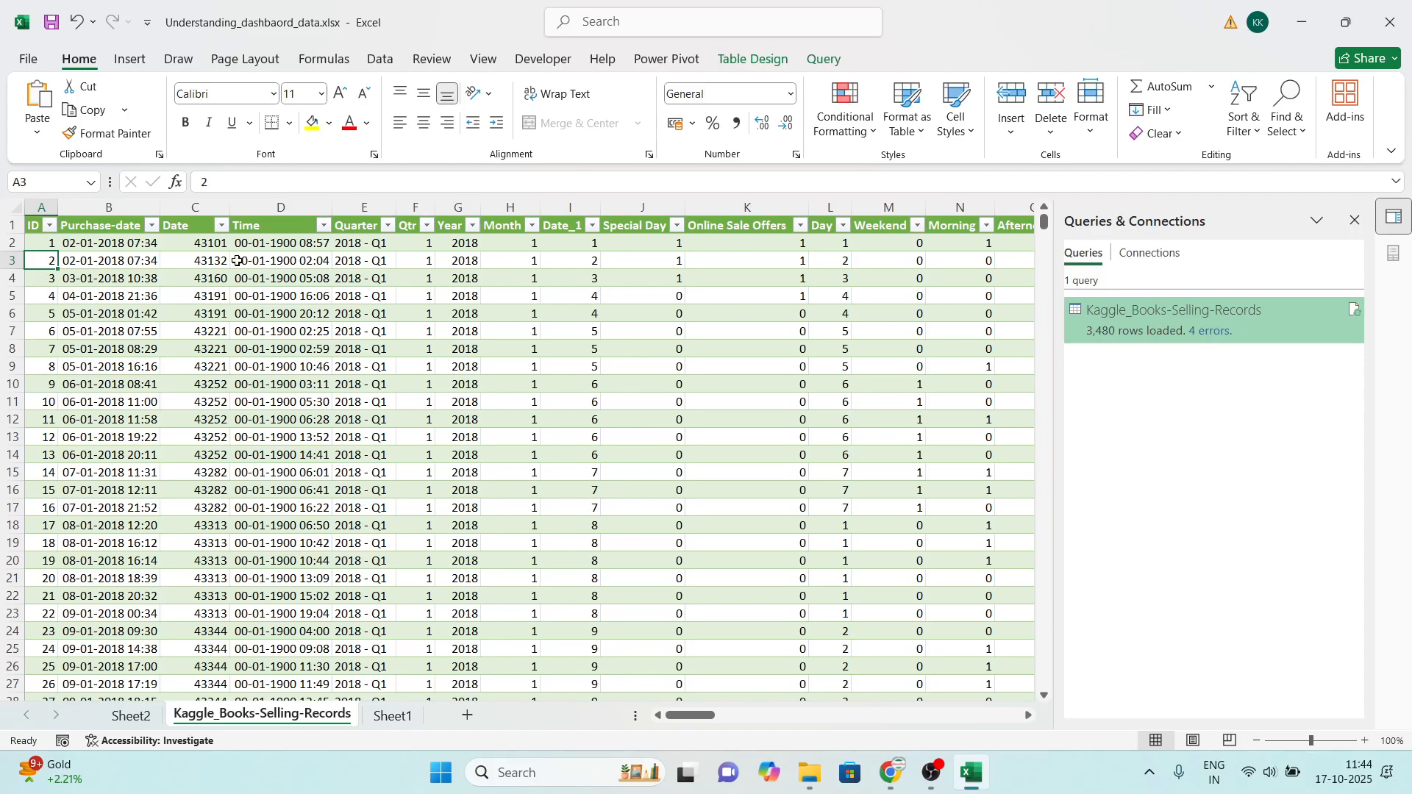
click(131, 65)
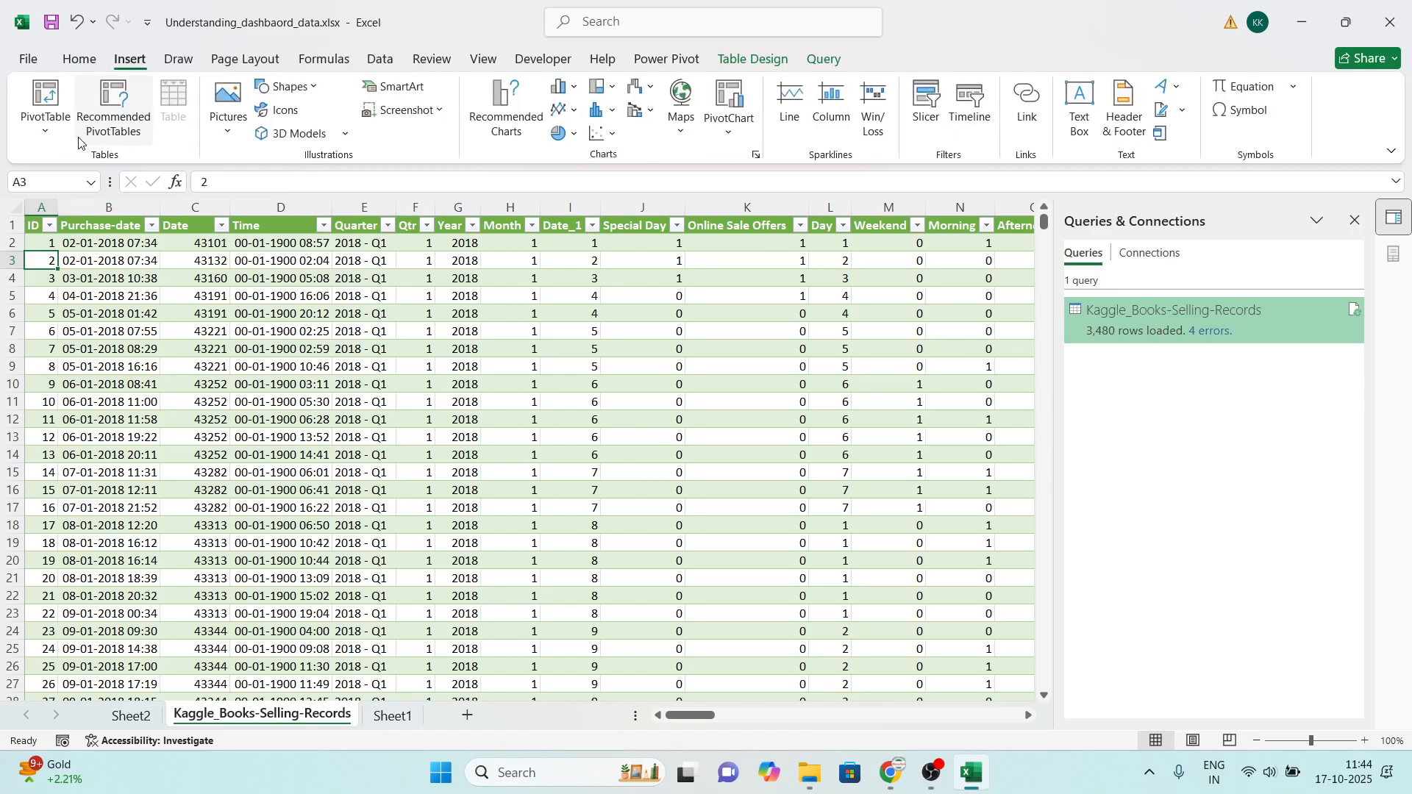
click(45, 103)
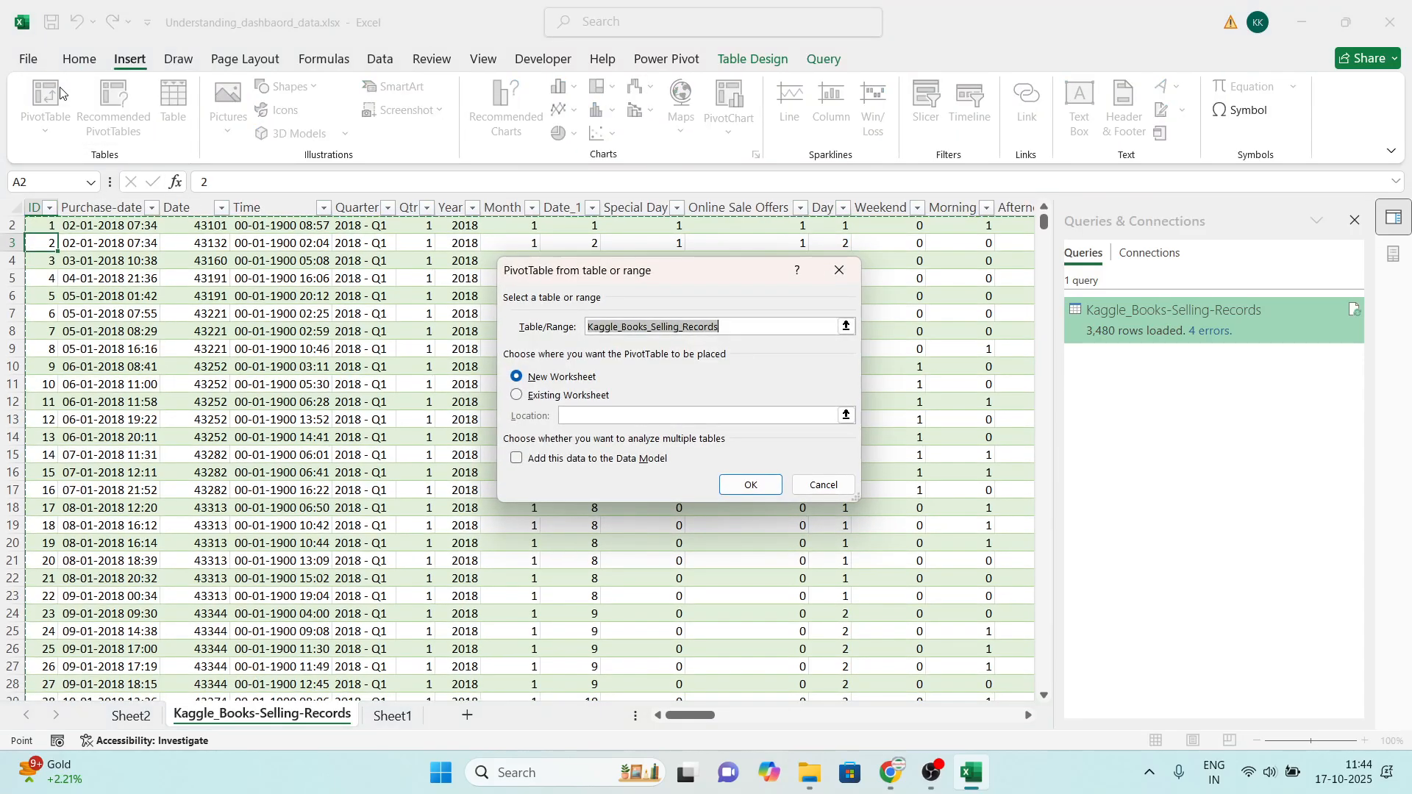
click(571, 392)
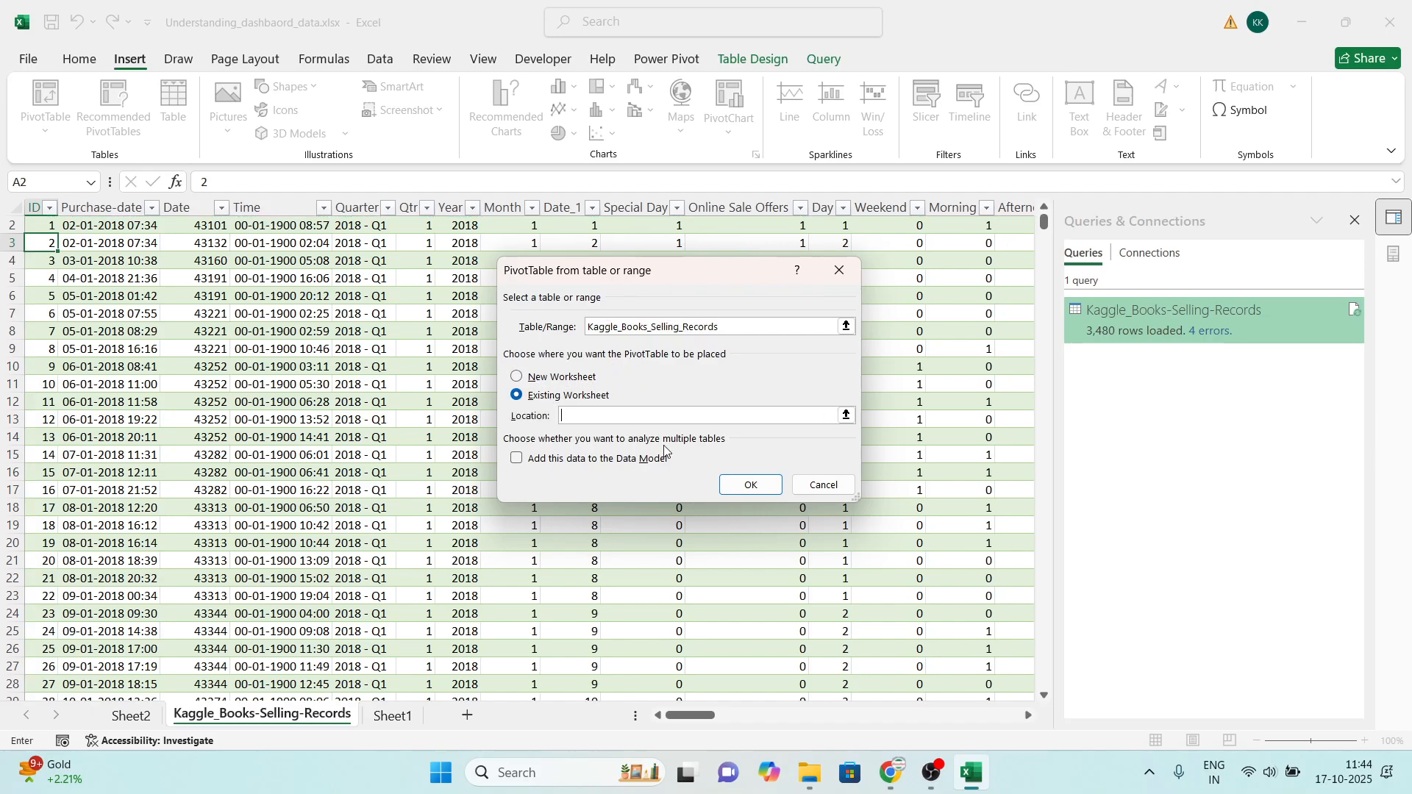
click(846, 415)
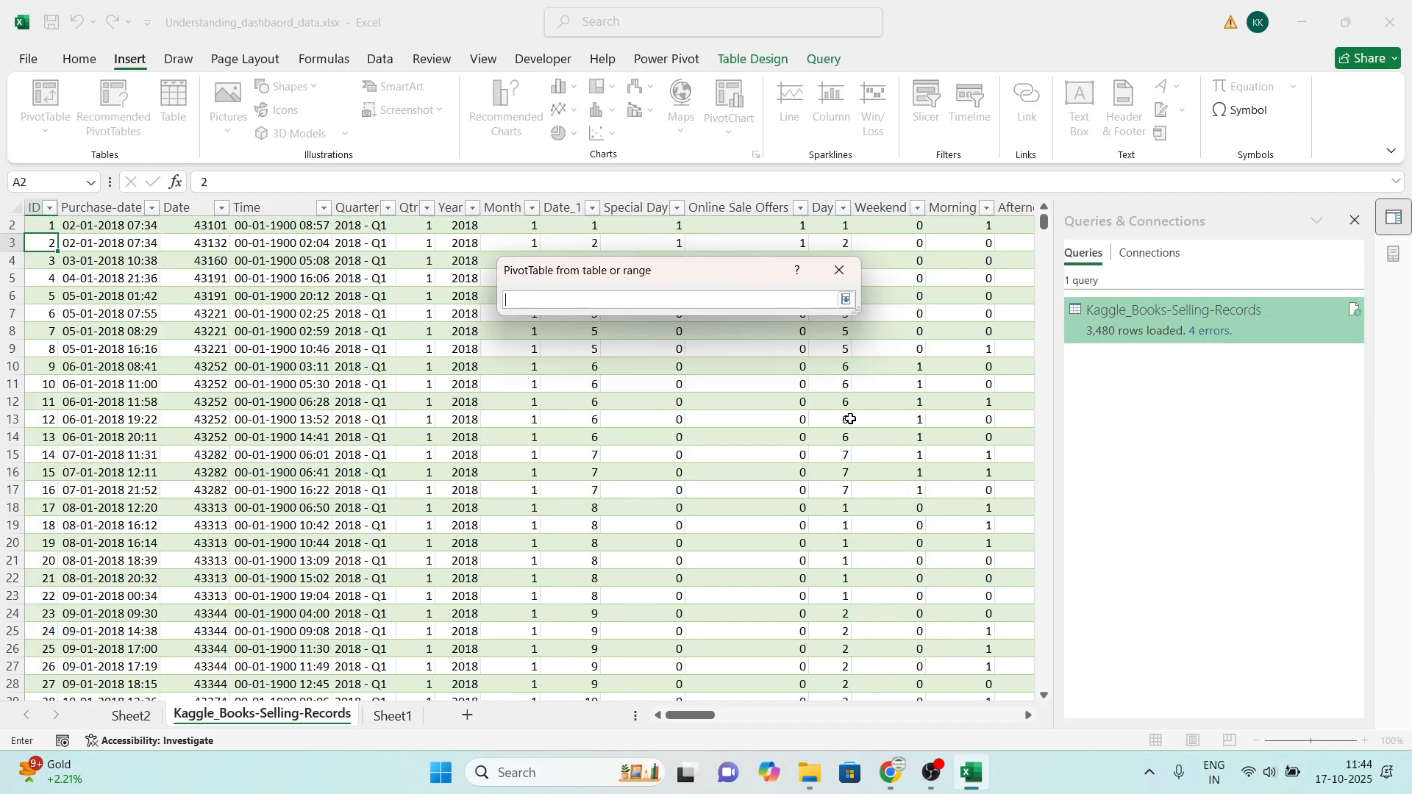
click(132, 717)
click(59, 648)
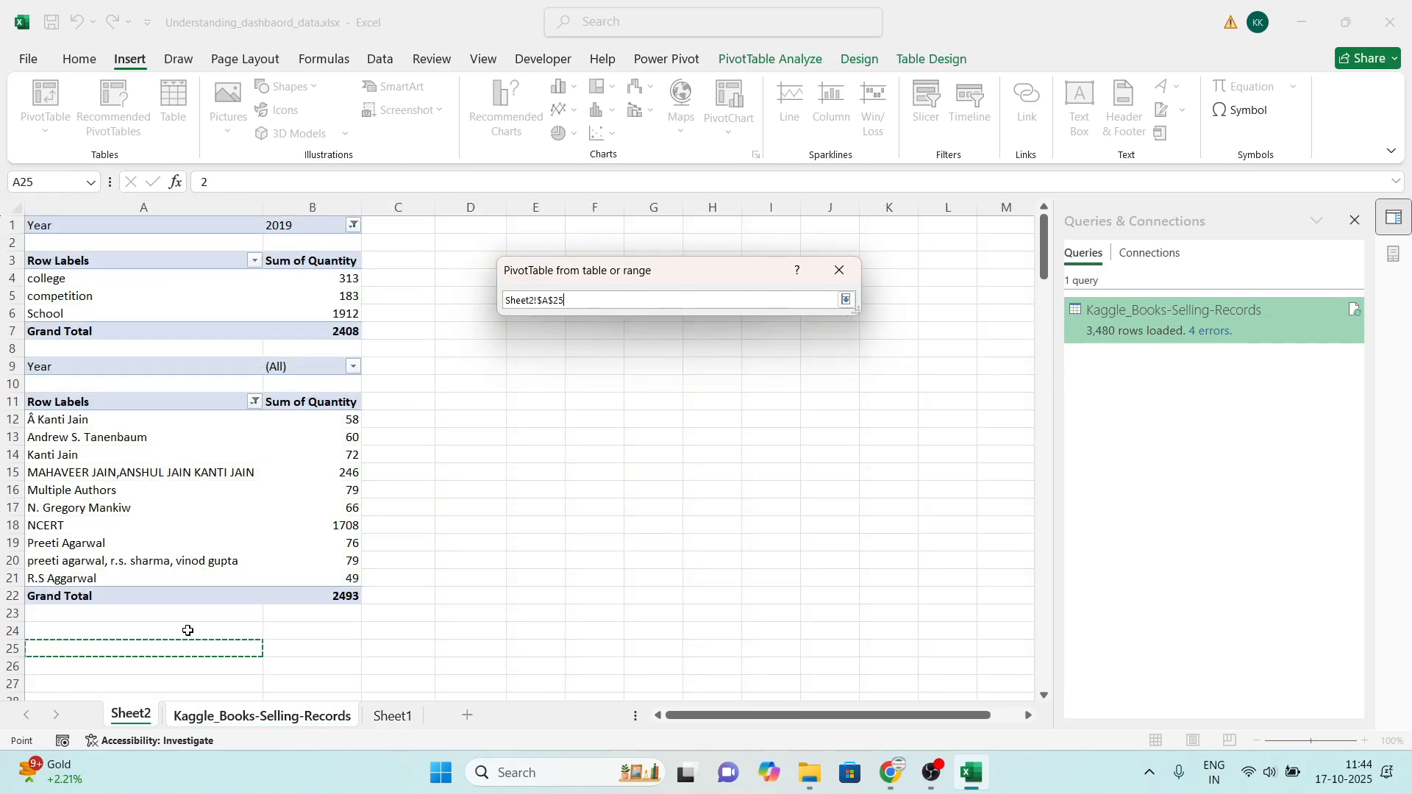
click(847, 300)
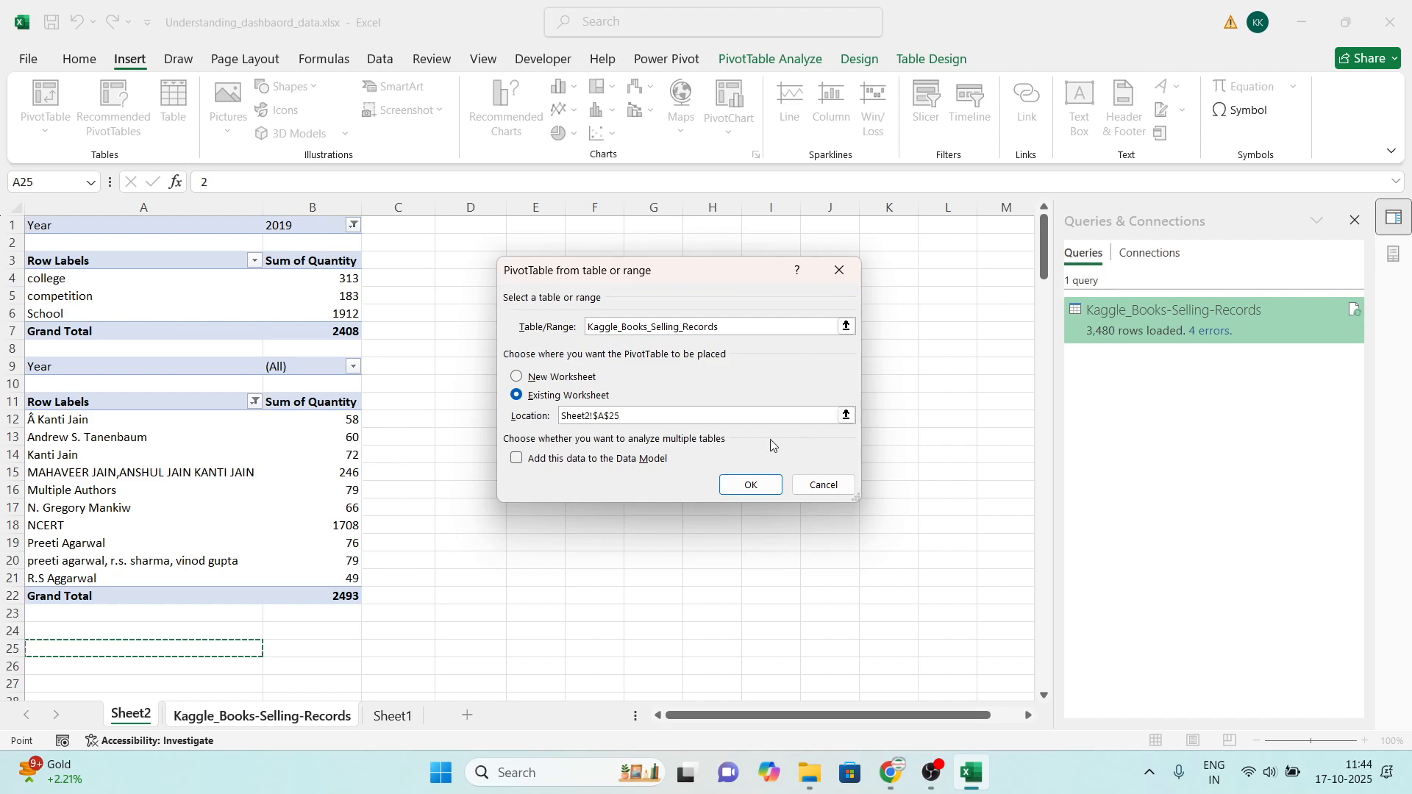
click(750, 485)
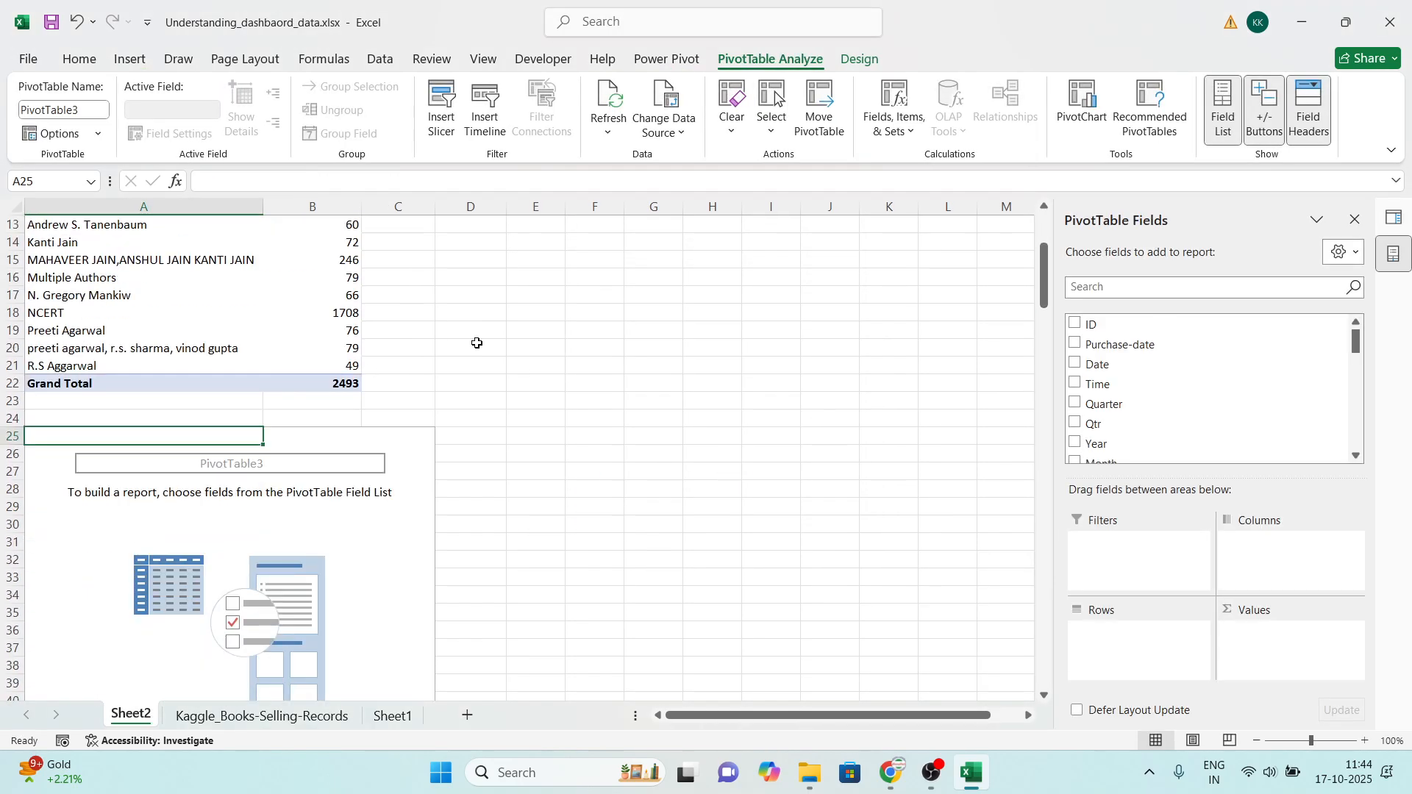
Step: Find the Profit (INR) field by searching "profi" and add it to the new PivotTable's values
click(1168, 293)
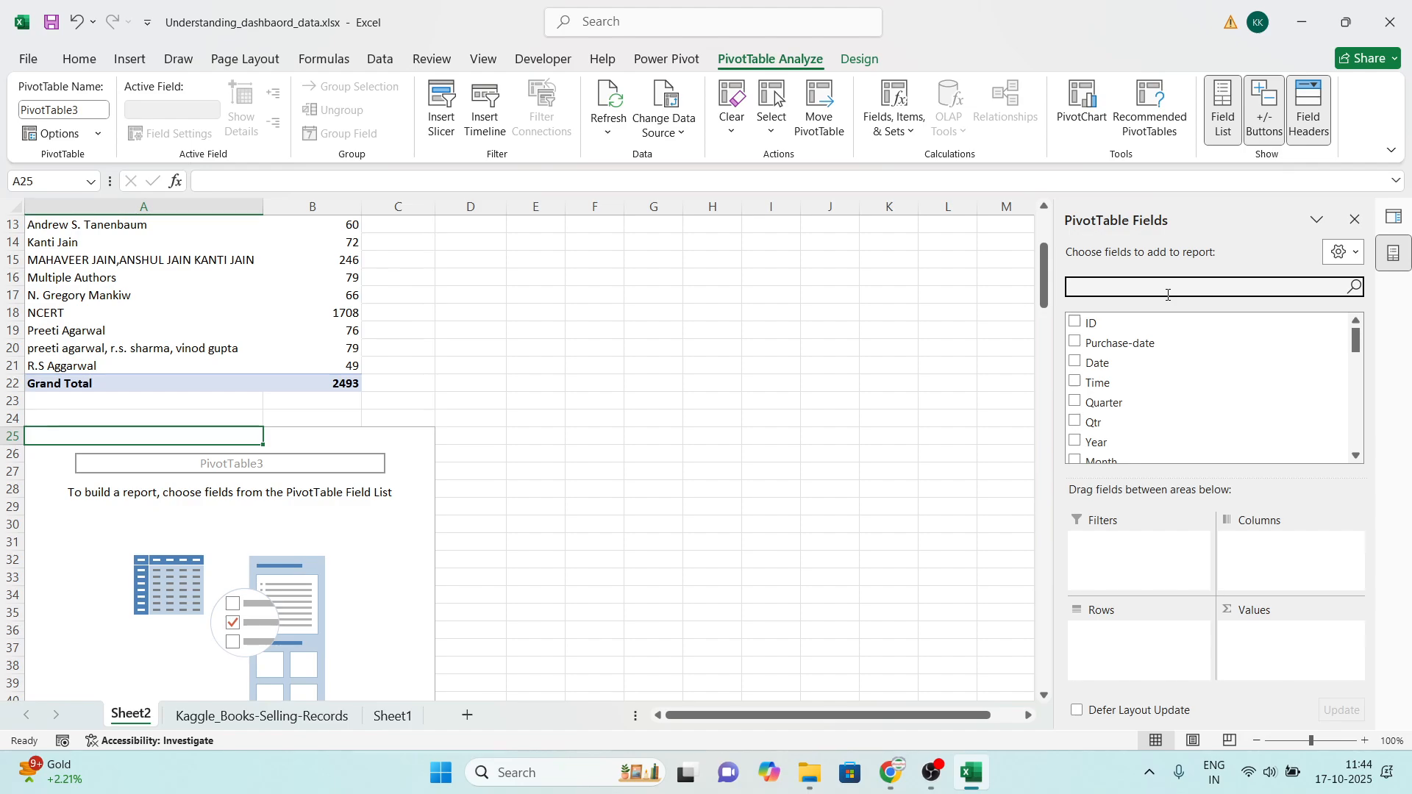
text(profi)
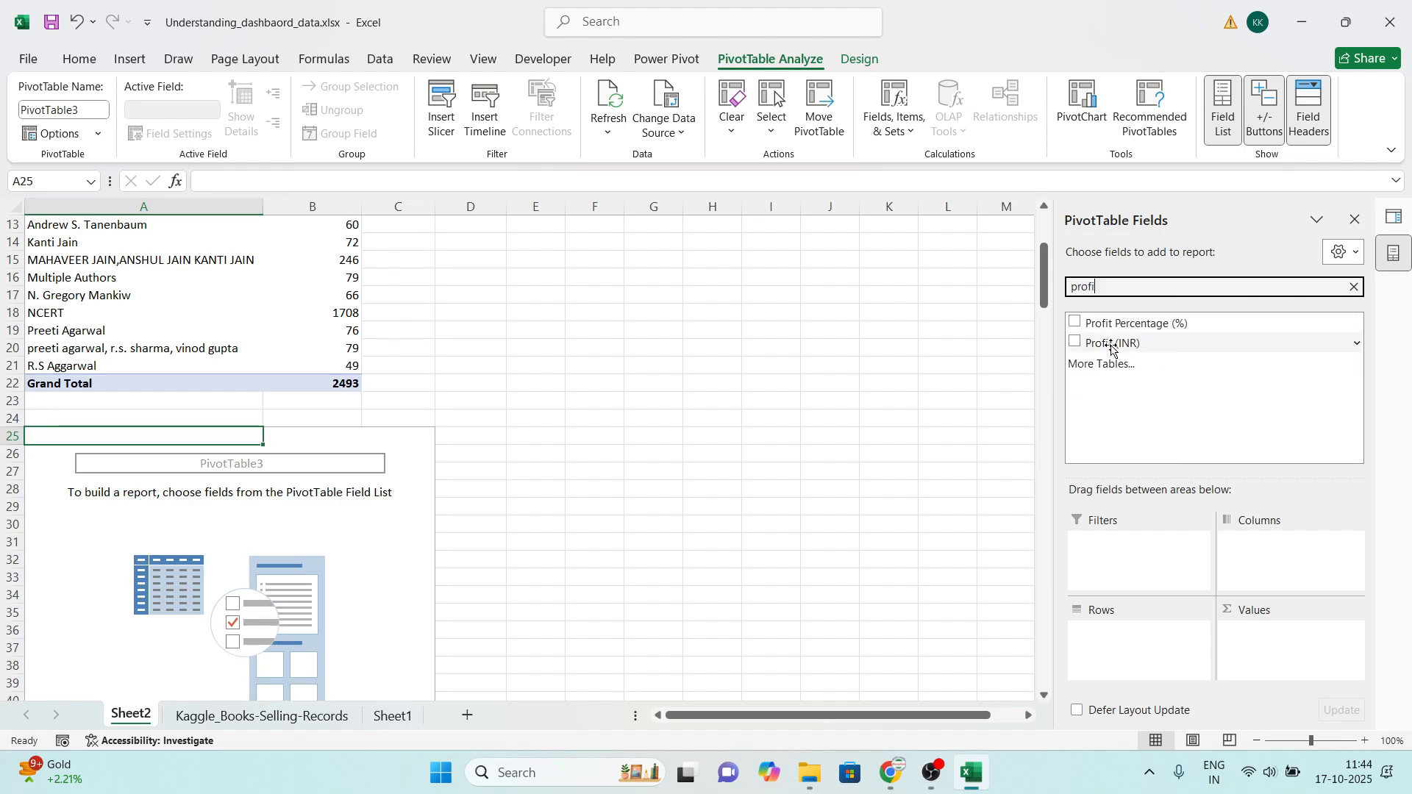
click(1076, 342)
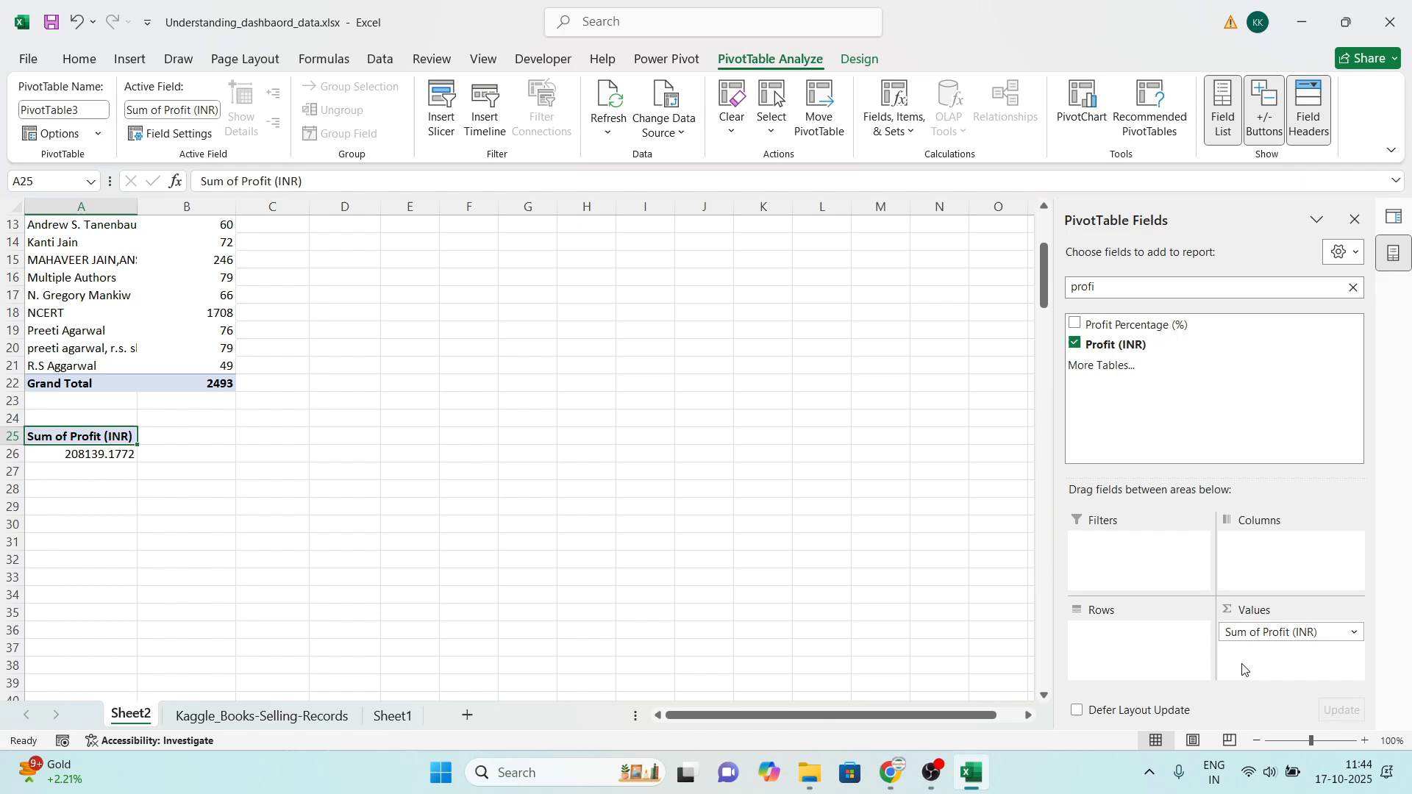
Step: Find the Year field by searching "year", place it in the PivotTable's rows, and review the profit for 2018 and 2019
click(1145, 289)
key(ctrl+a)
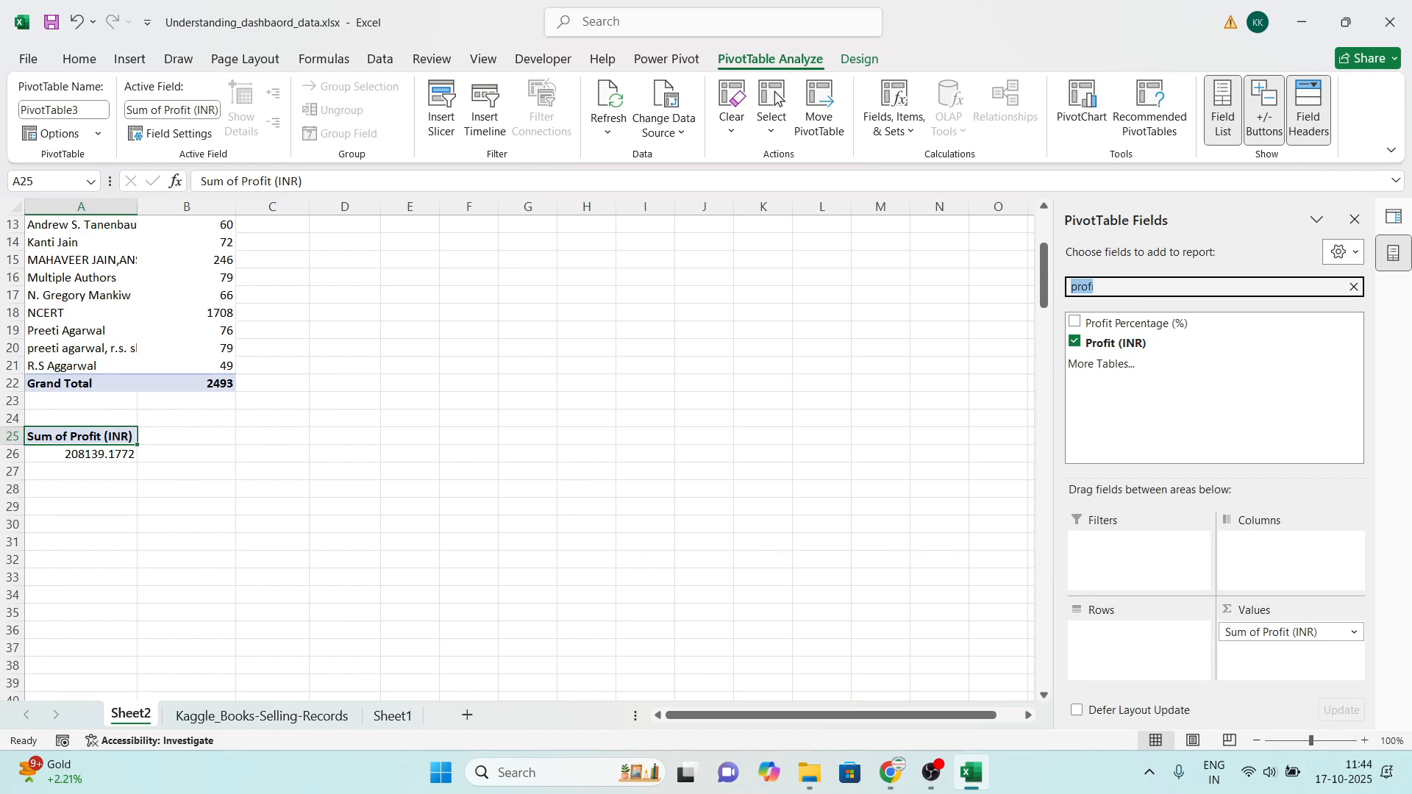
key(BackSpace)
text(year)
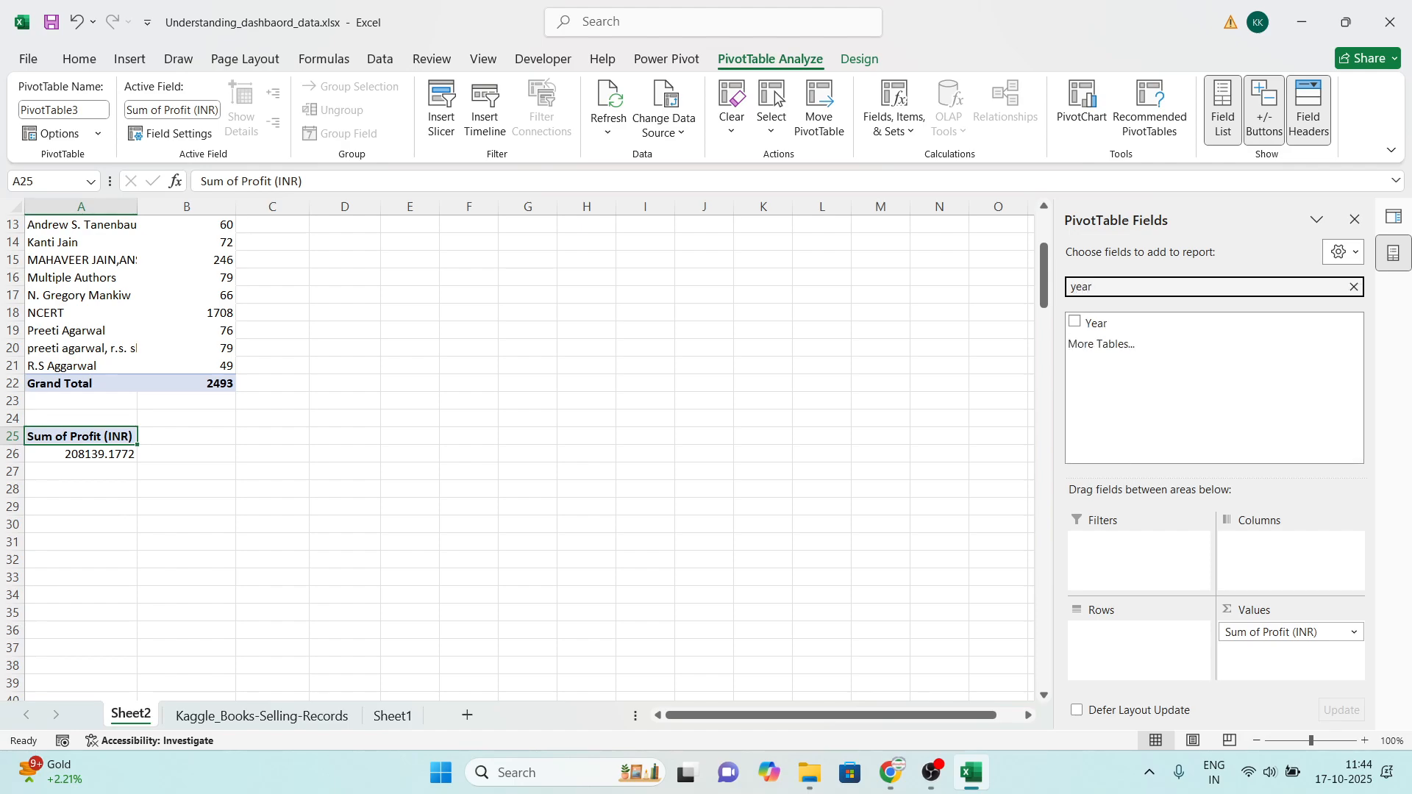
click(1075, 323)
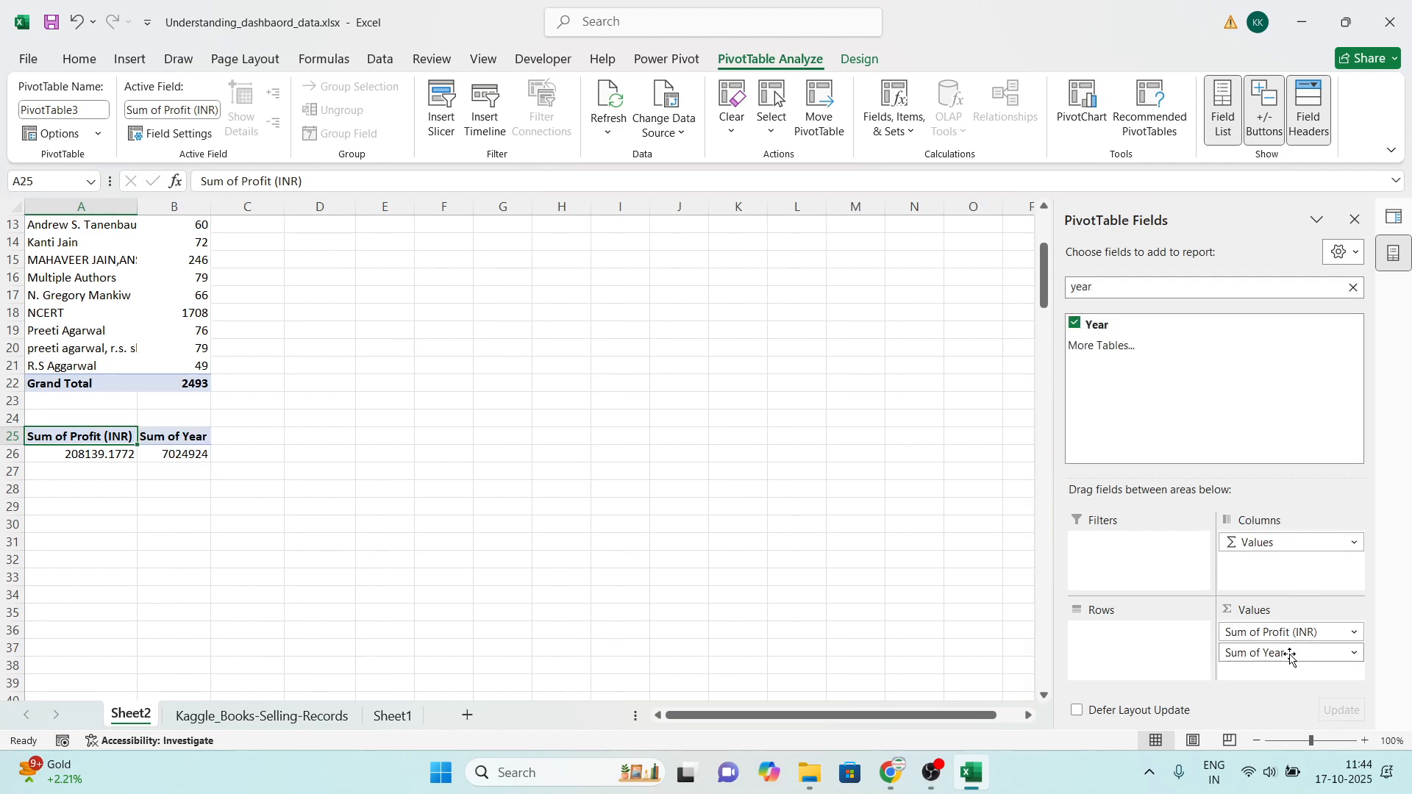
drag(1291, 657, 1164, 654)
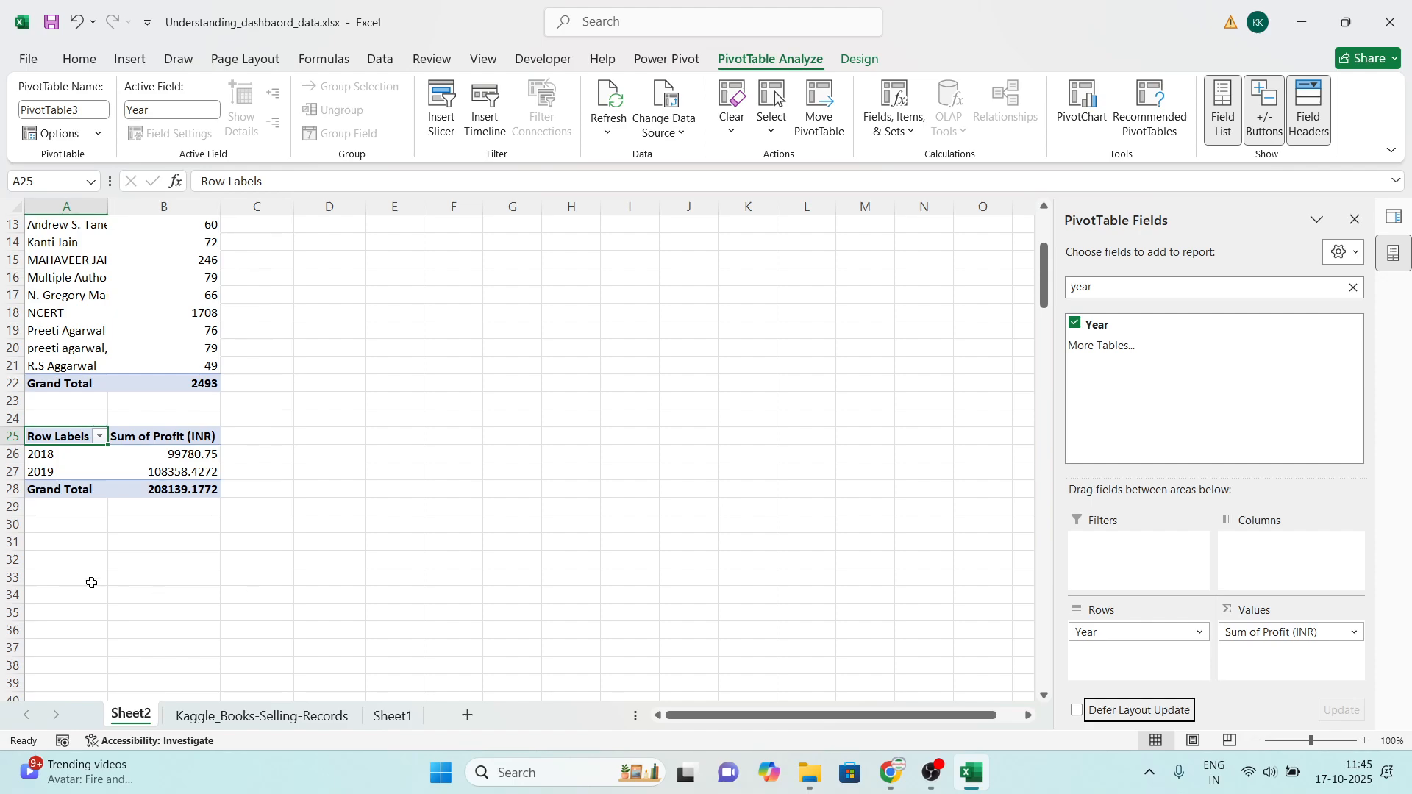
click(63, 453)
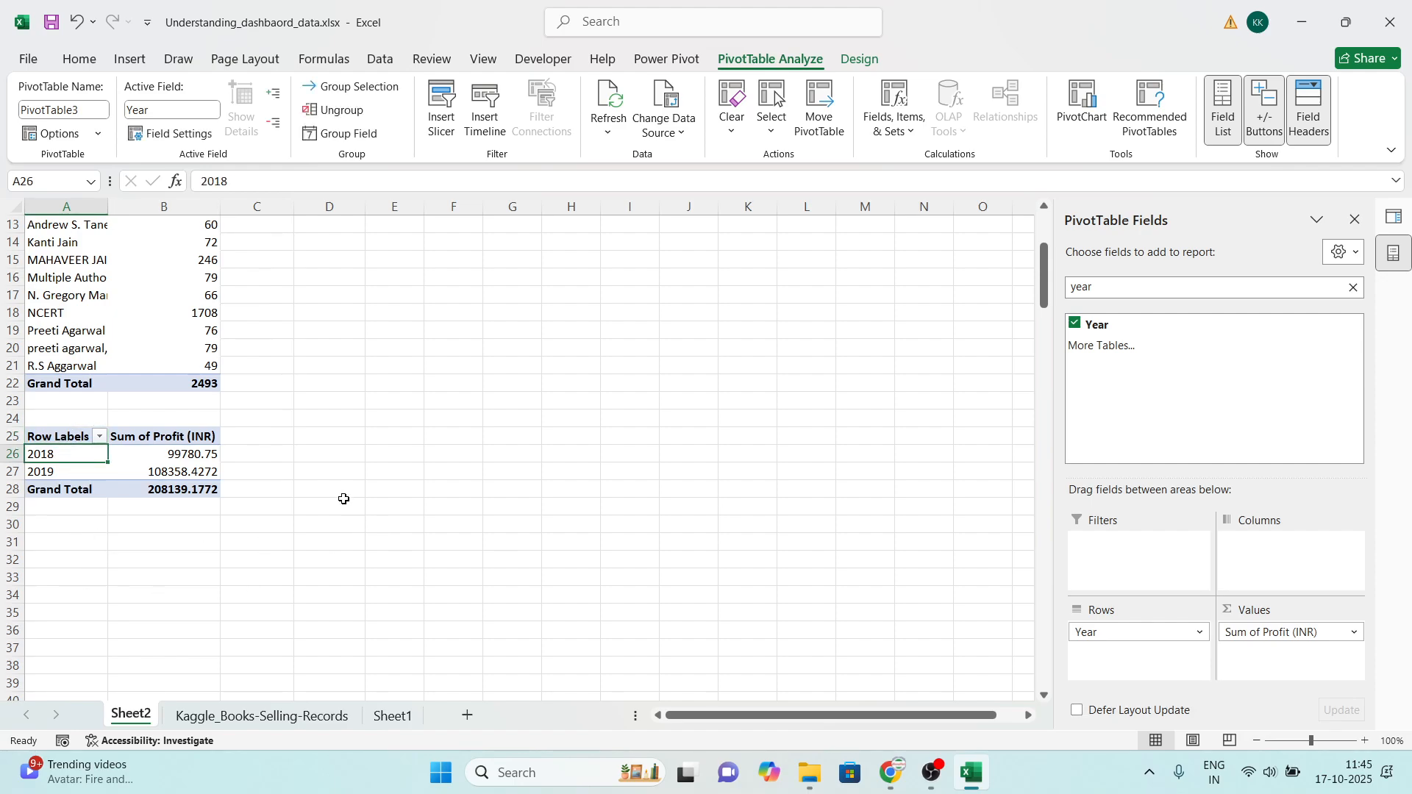
click(169, 453)
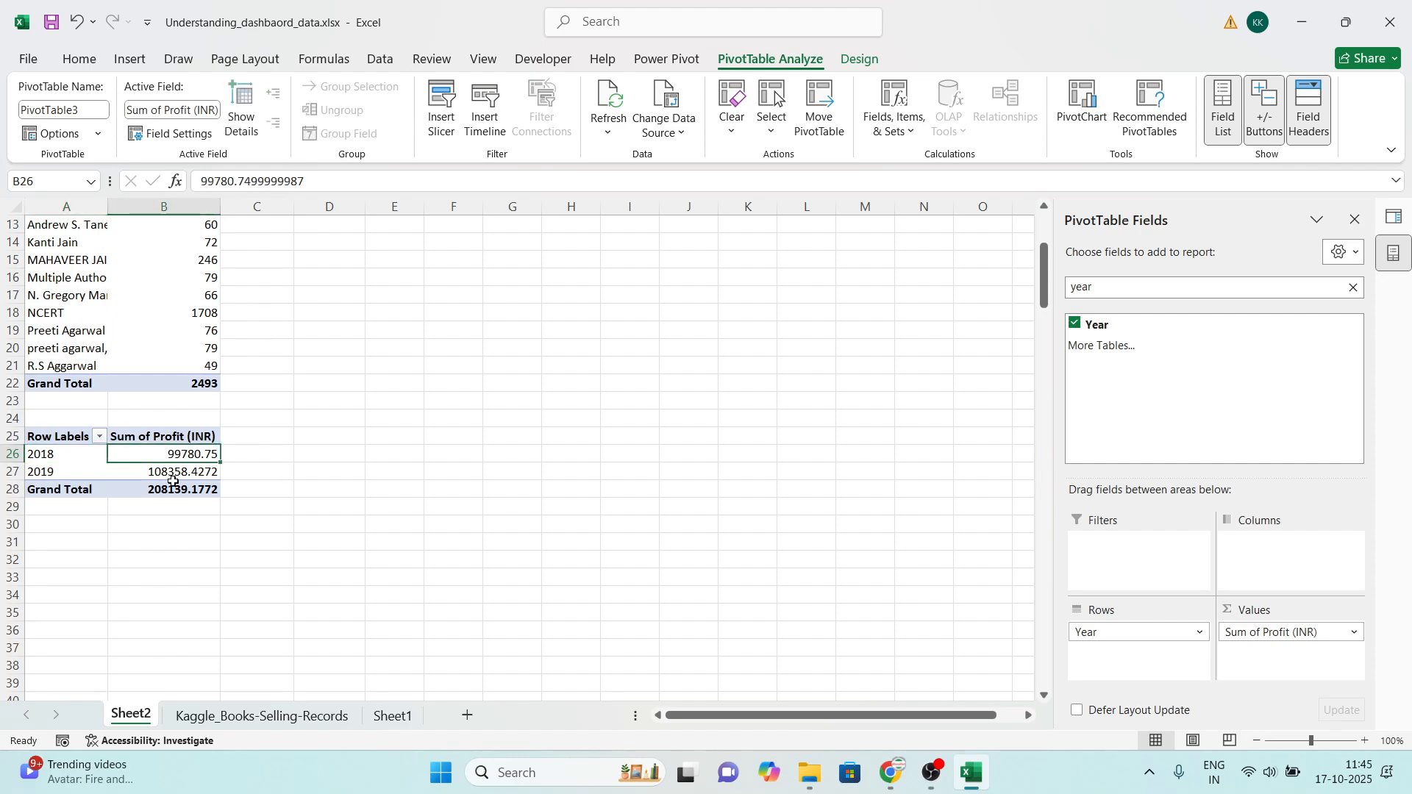
click(66, 477)
click(202, 473)
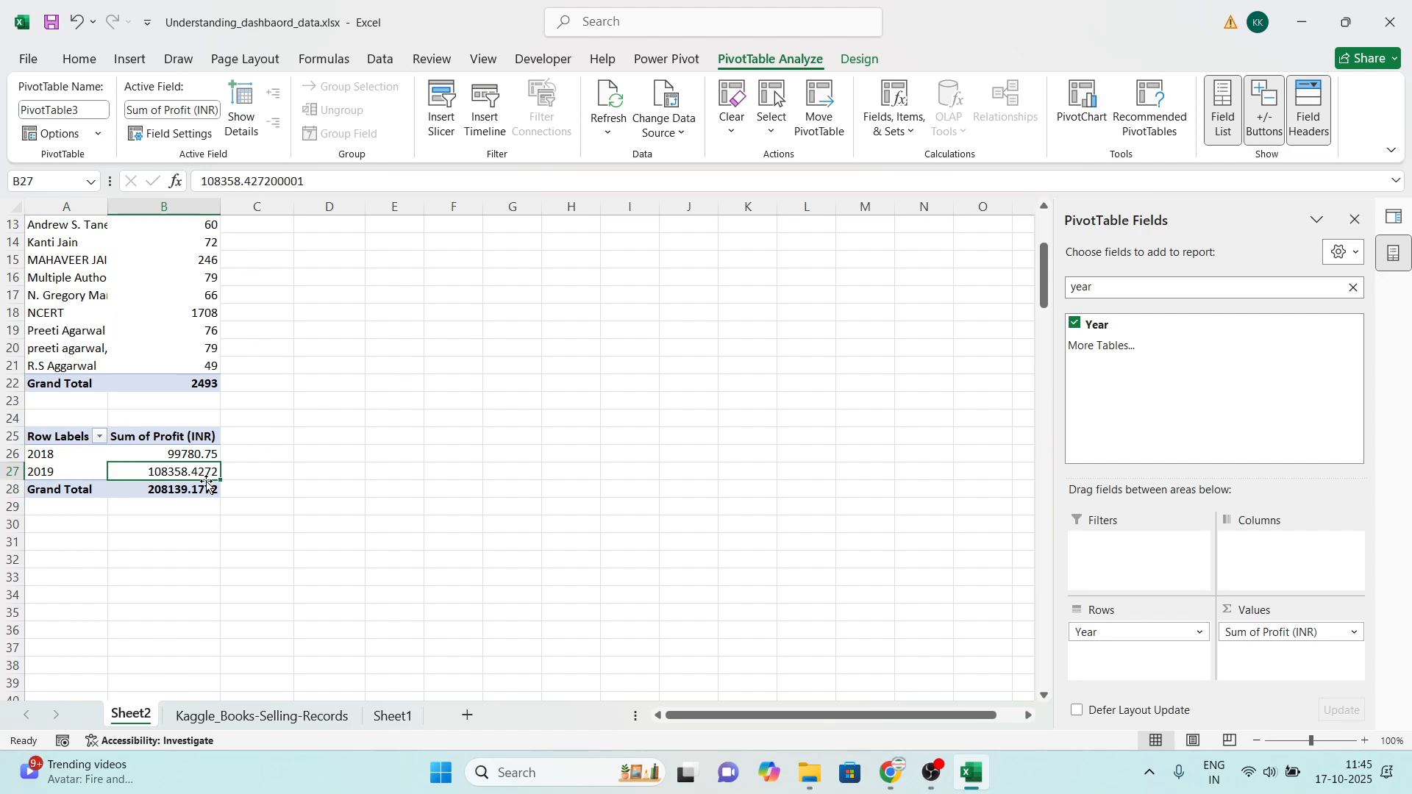
Step: Preview a line chart of profit by year, try a clustered column chart beside the PivotTable instead, and delete it
click(129, 60)
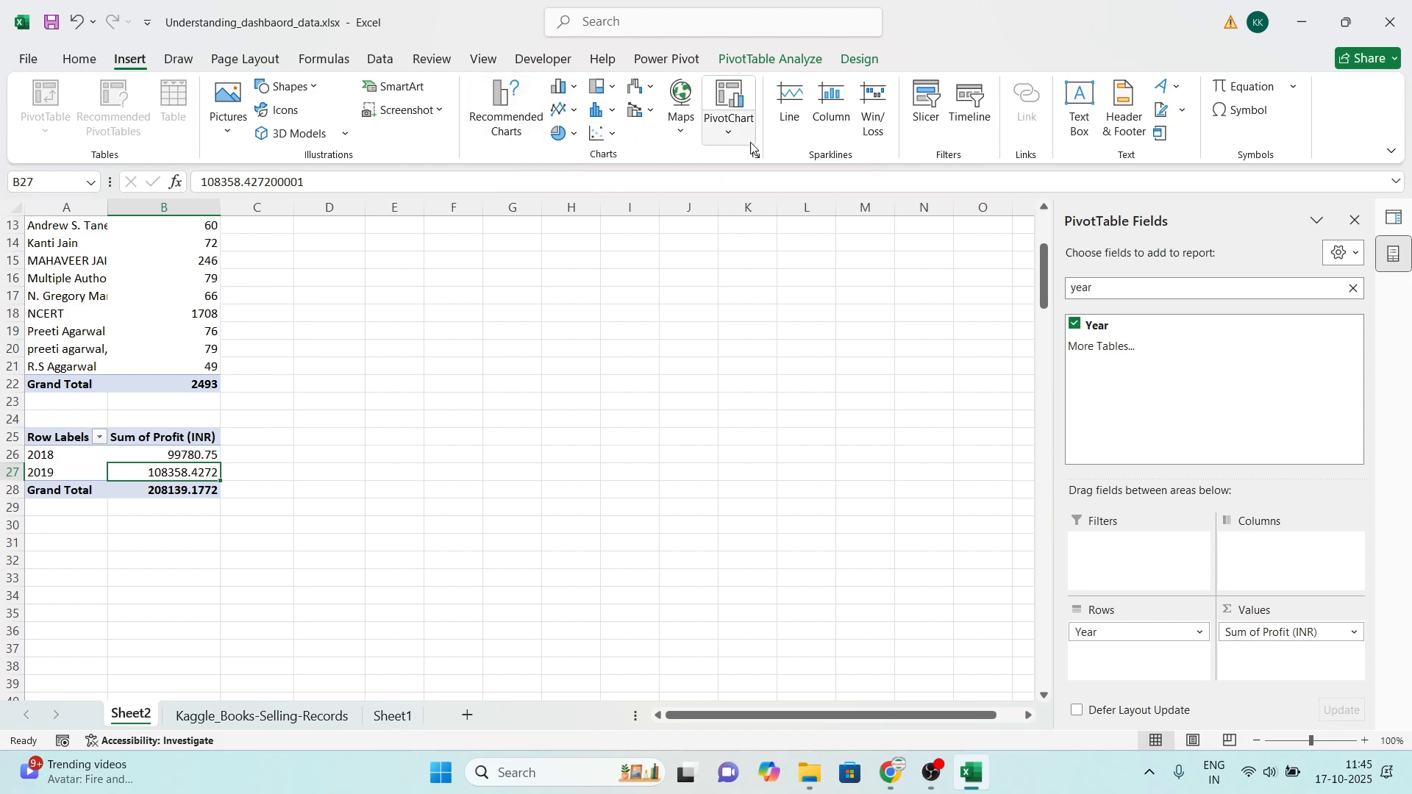
click(506, 118)
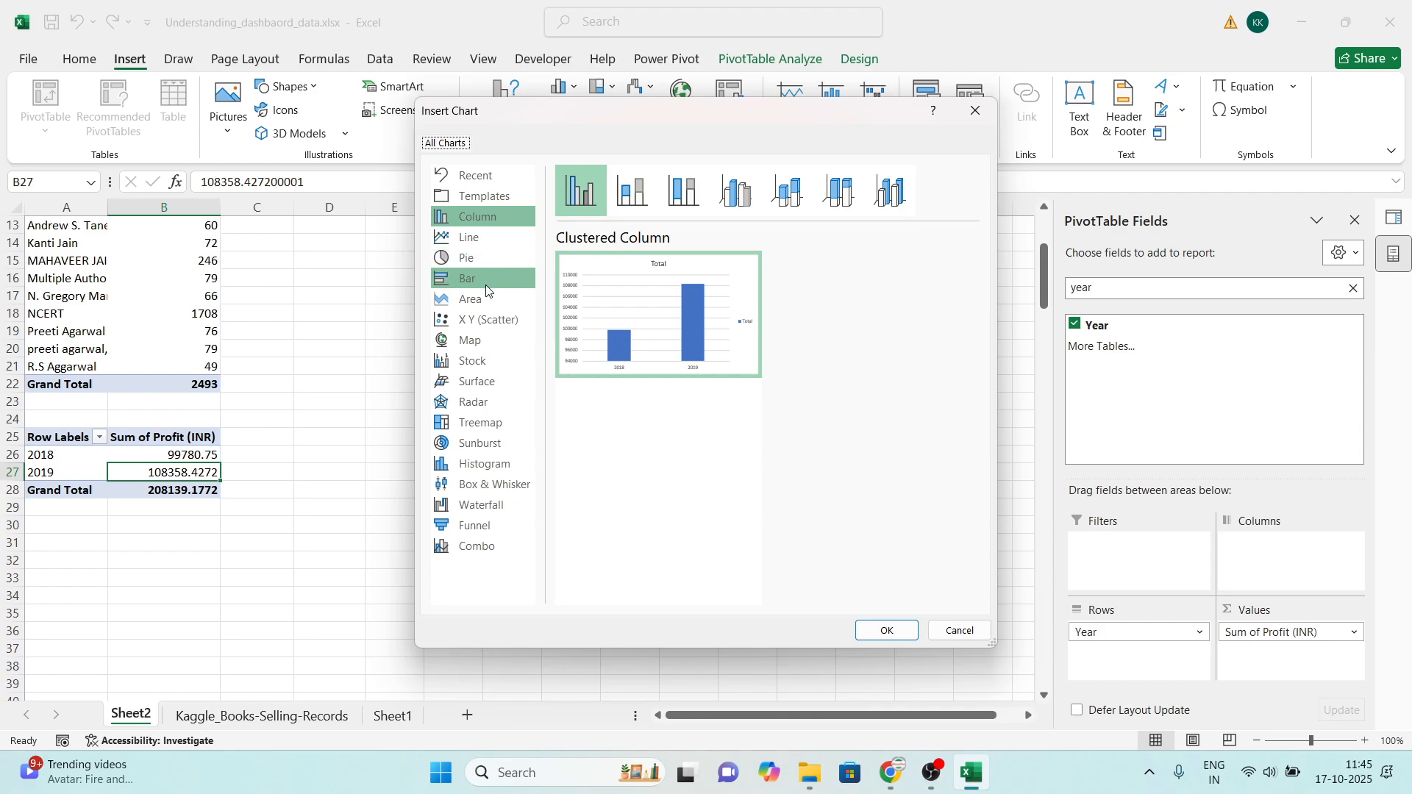
click(474, 237)
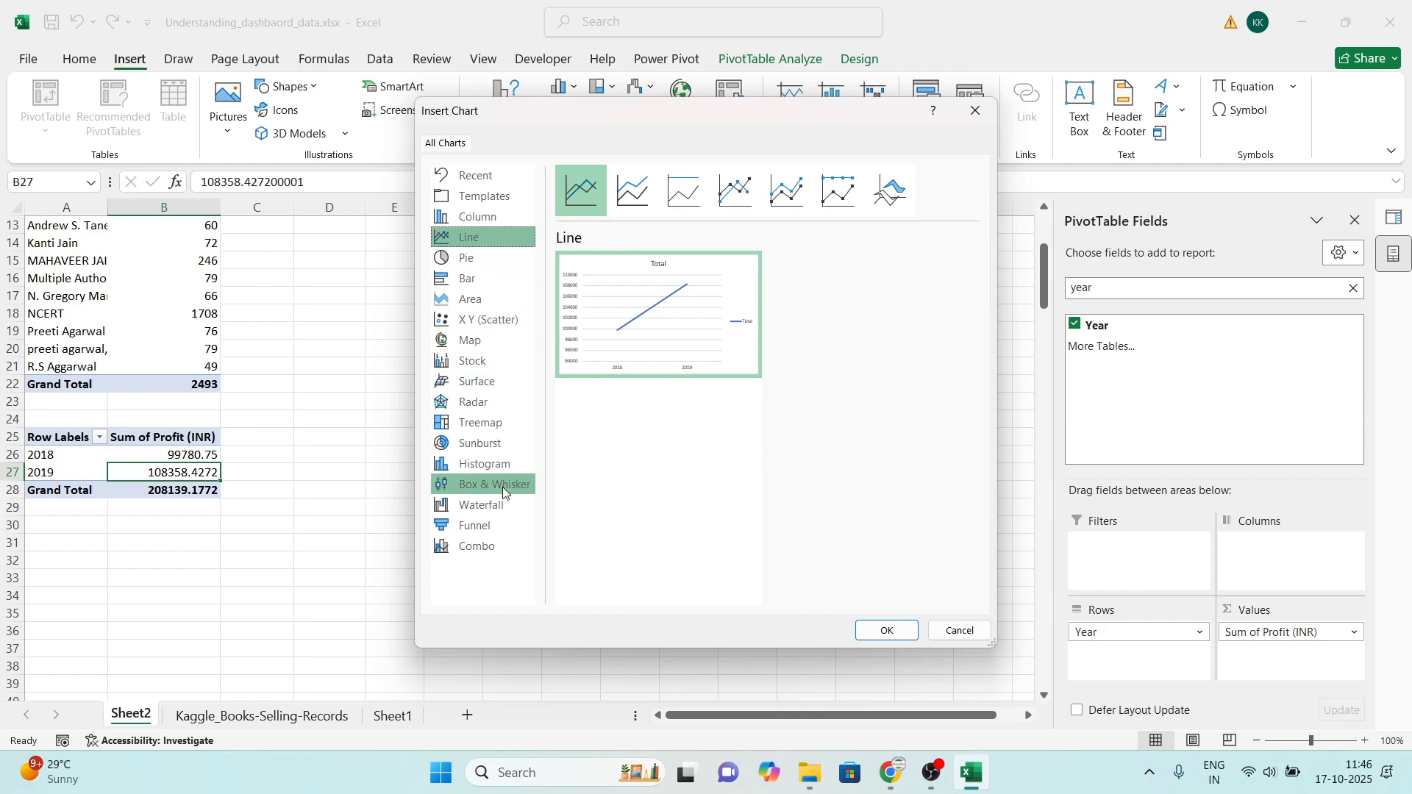
click(483, 218)
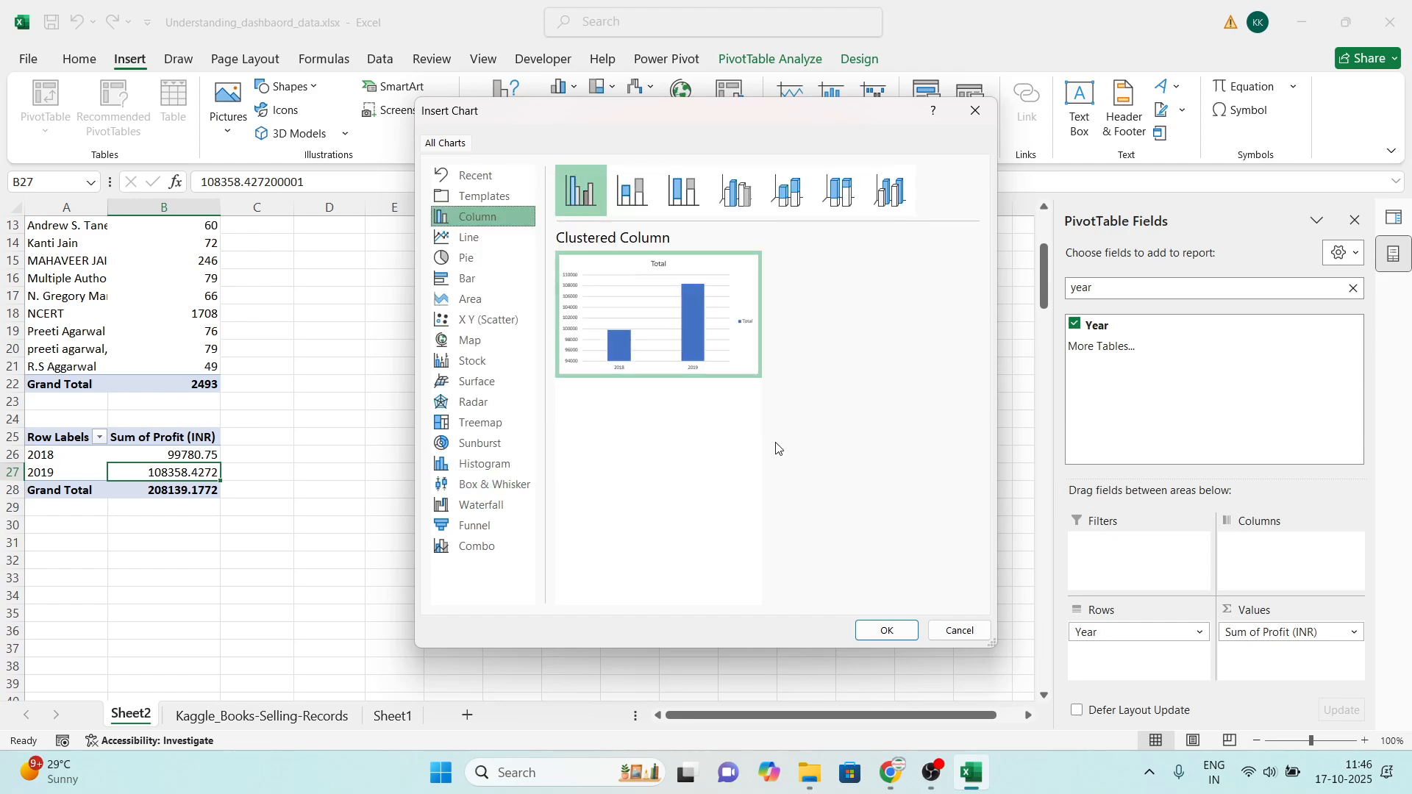
click(898, 630)
drag(652, 354, 672, 290)
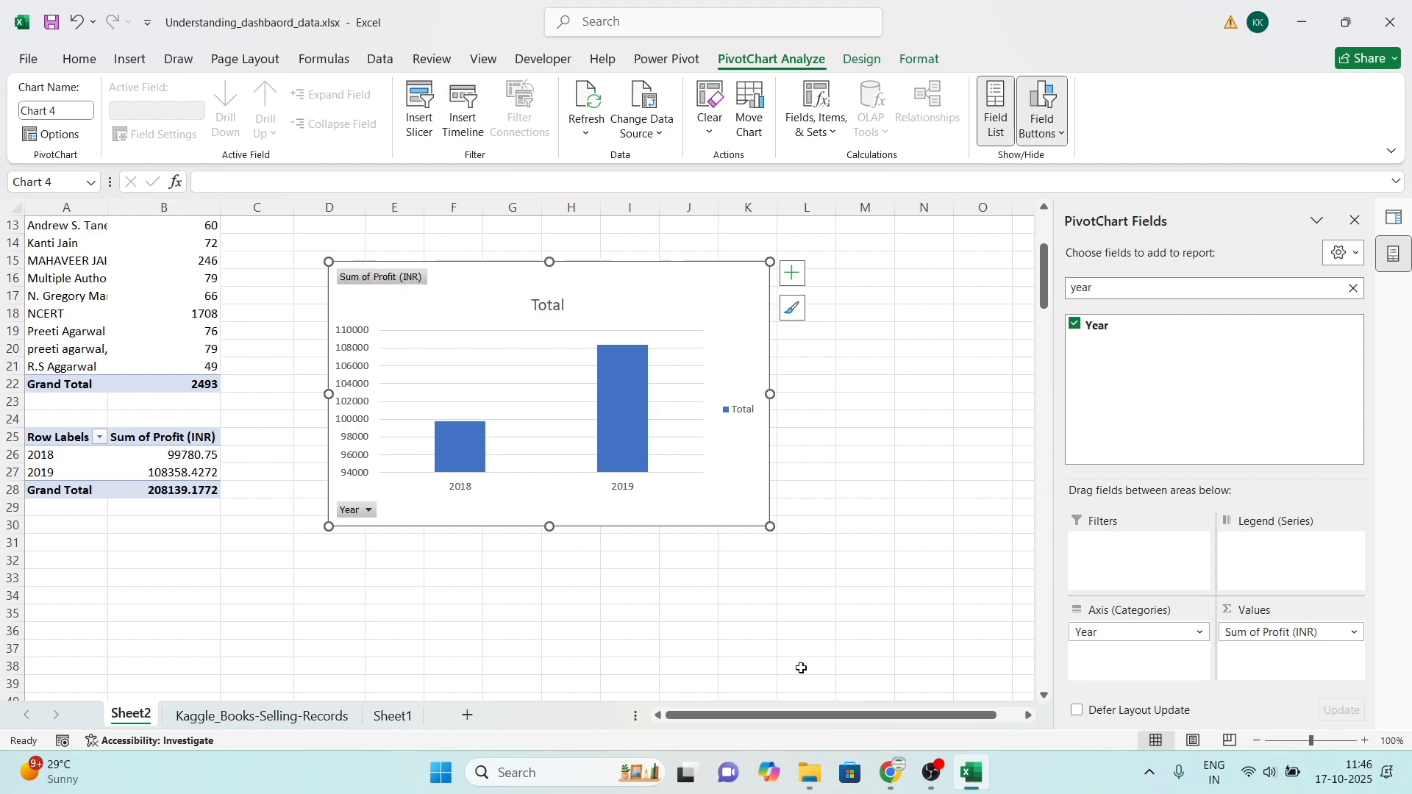
key(Delete)
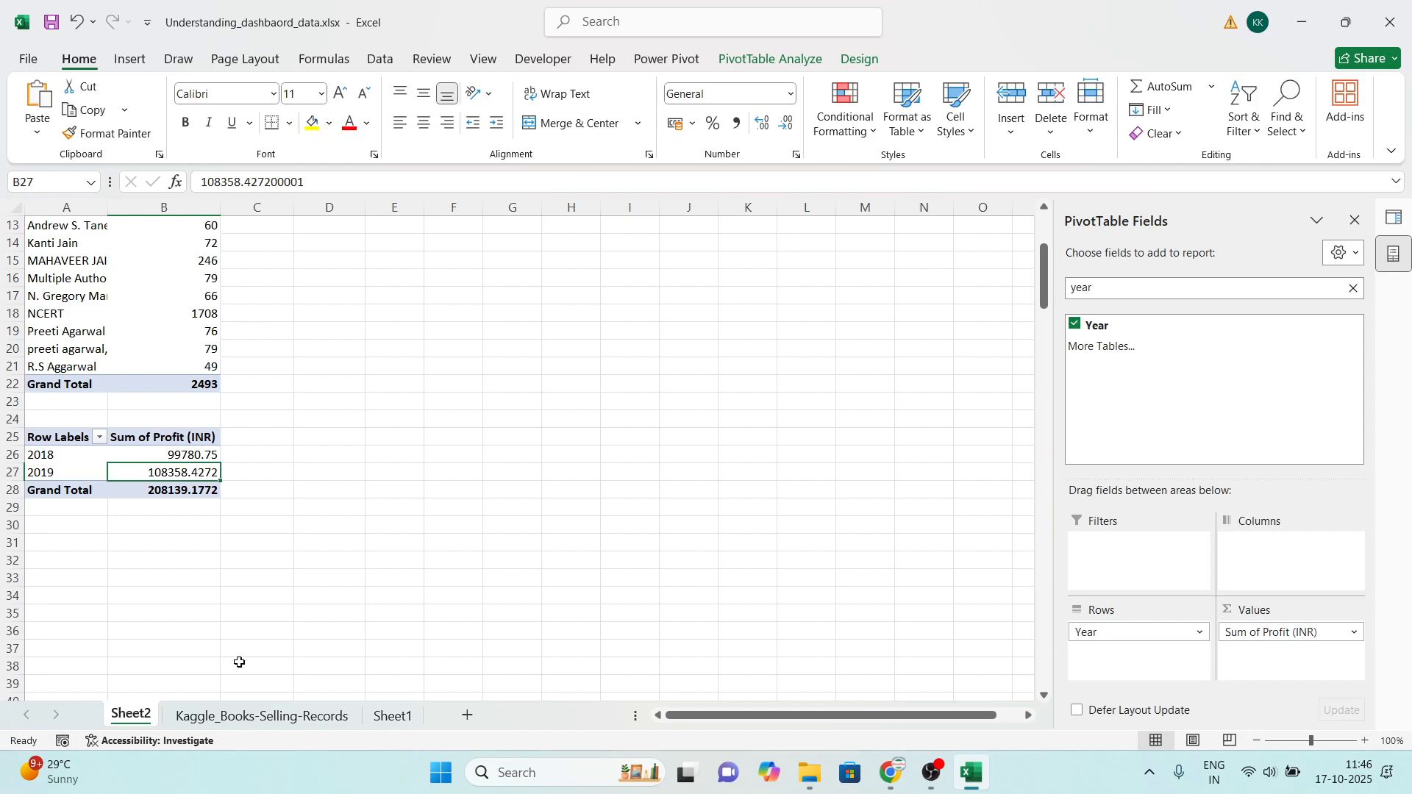
Step: Examine the Kaggle_Books-Selling-Records column headers from Year across to Ship-State and Ship-Postal-Code, and return to Sheet2
click(264, 717)
click(373, 503)
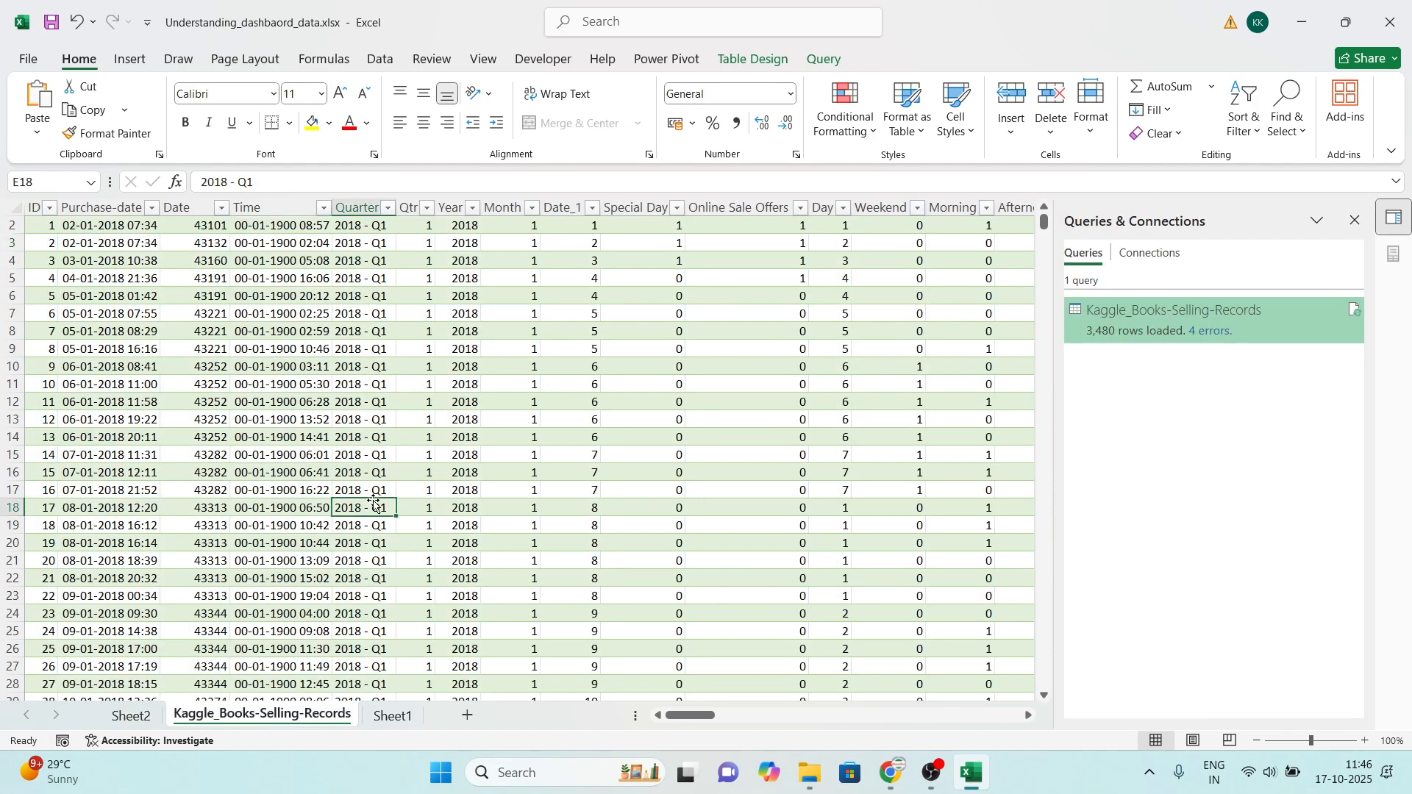
key(ctrl+Up)
key(ctrl+Left)
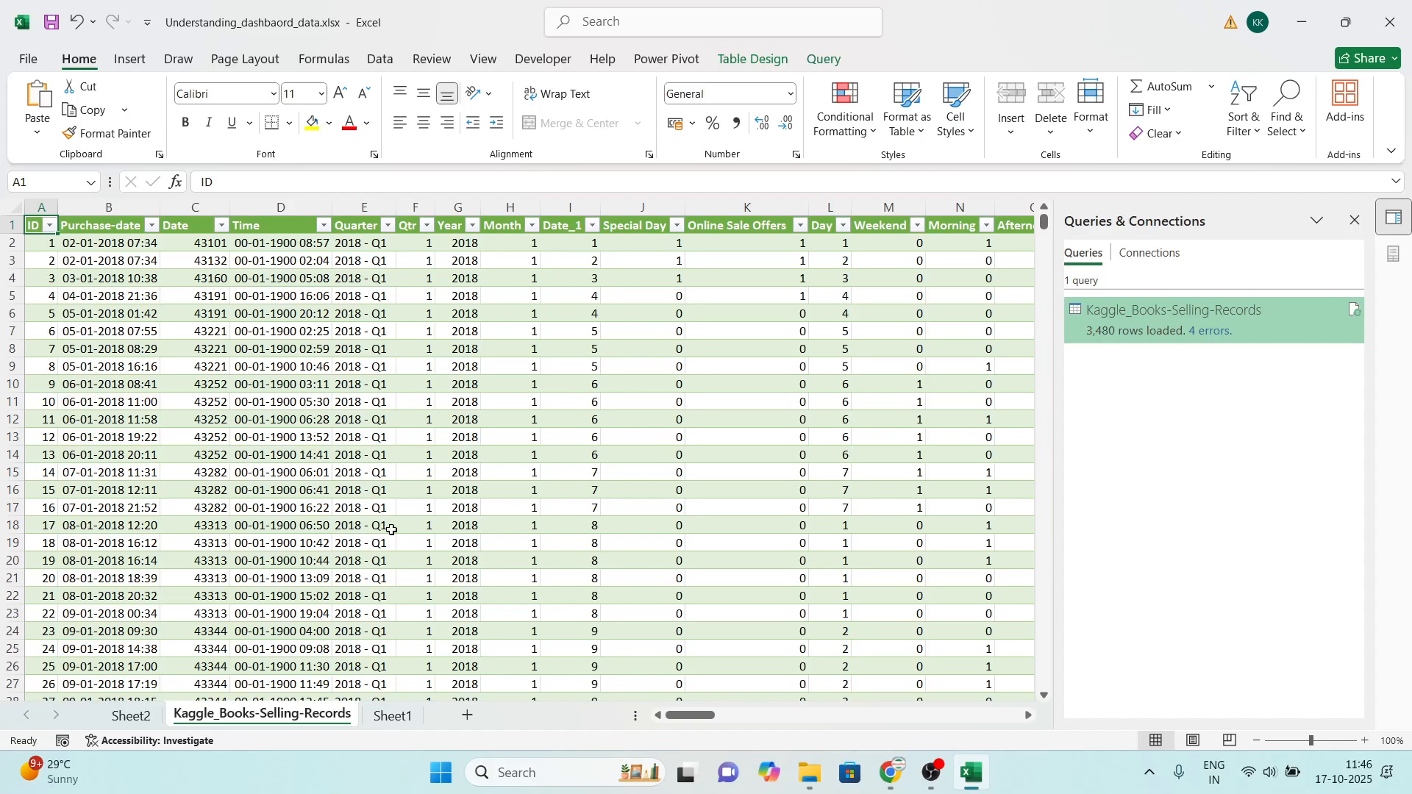
click(131, 716)
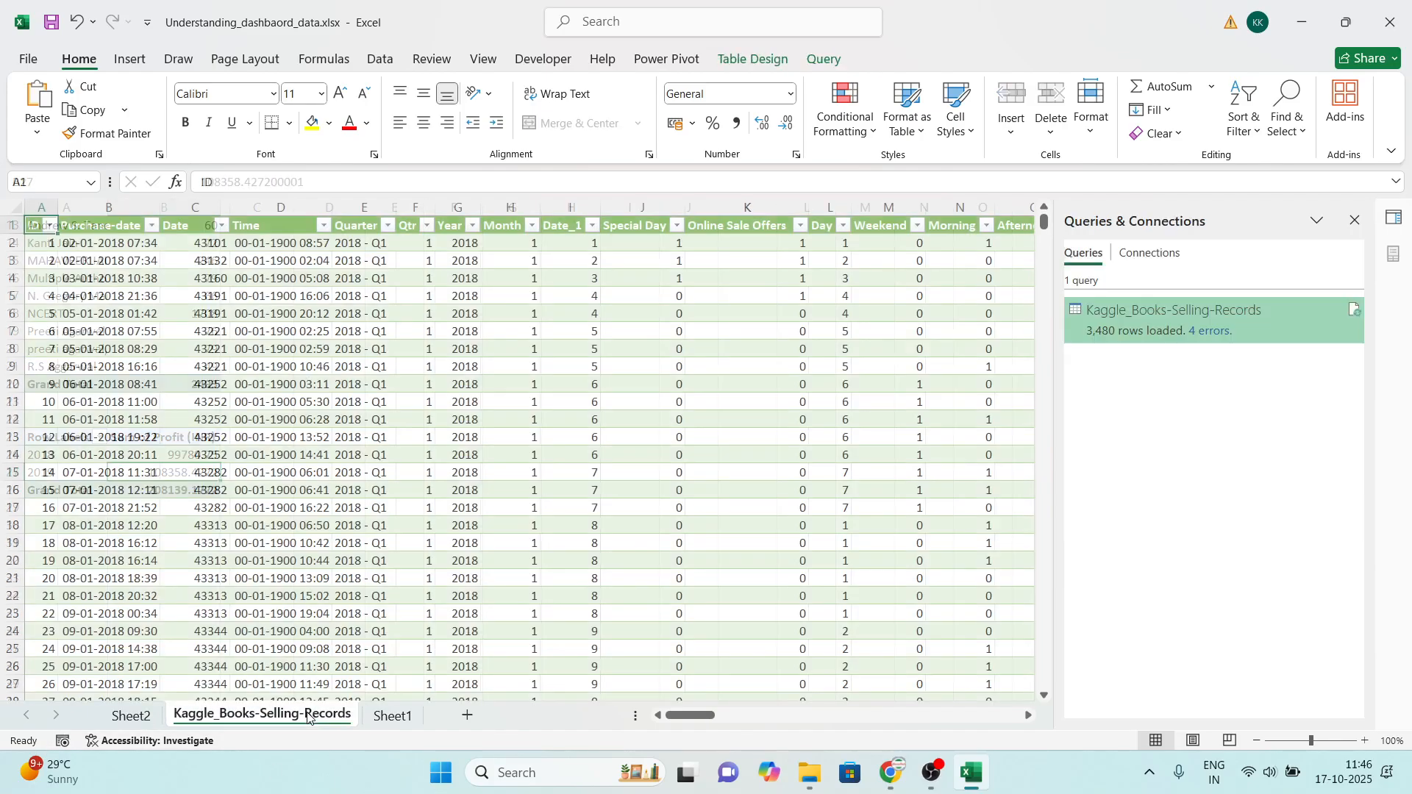
click(263, 715)
click(474, 417)
key(ctrl+Up)
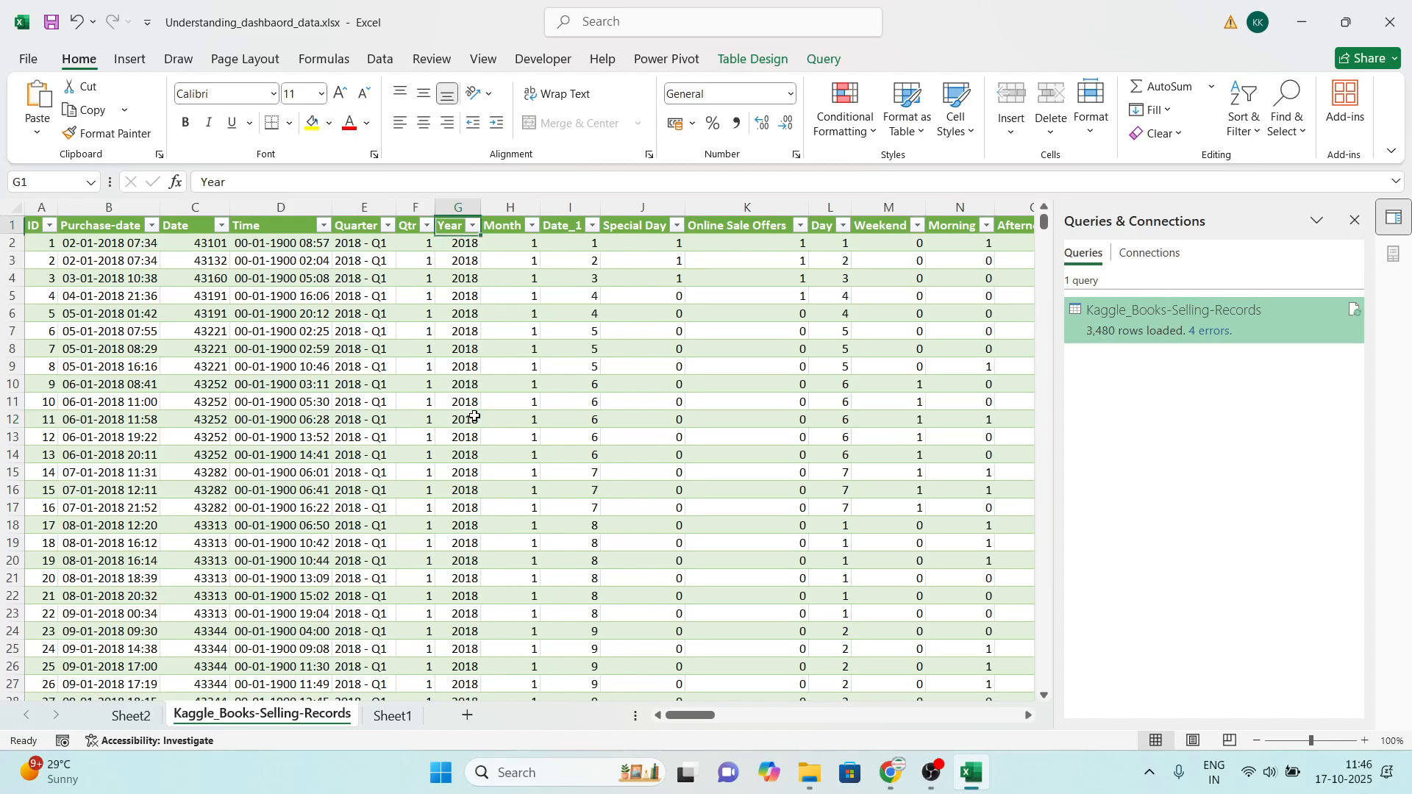
key(Right)
key(Right)
key(Right)
key(Right)
key(Right)
key(Right)
key(Right)
key(Right)
key(Right)
key(Right)
key(Right)
key(Right)
key(Right)
key(Right)
key(Right)
key(Right)
key(Right)
key(Right)
key(Right)
key(Right)
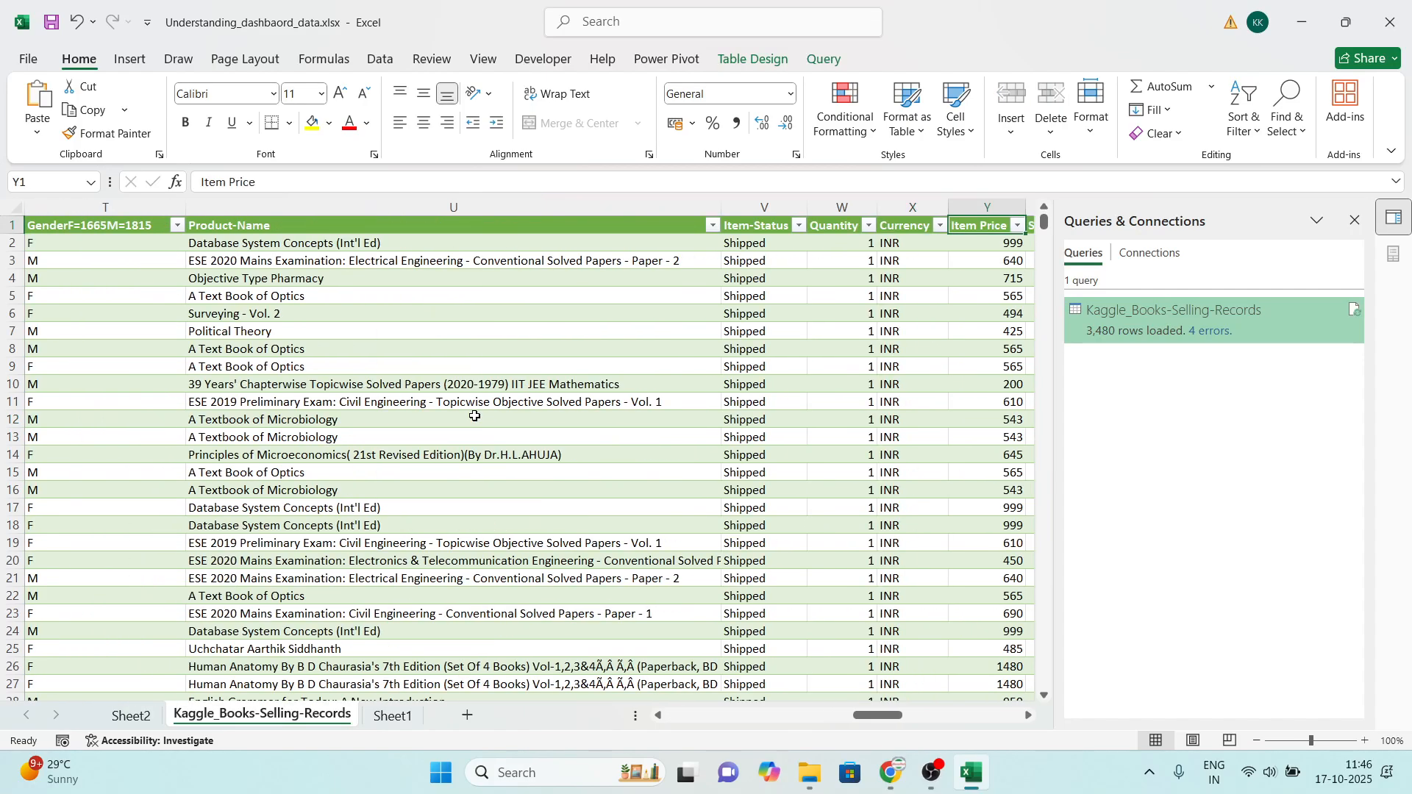
key(Right)
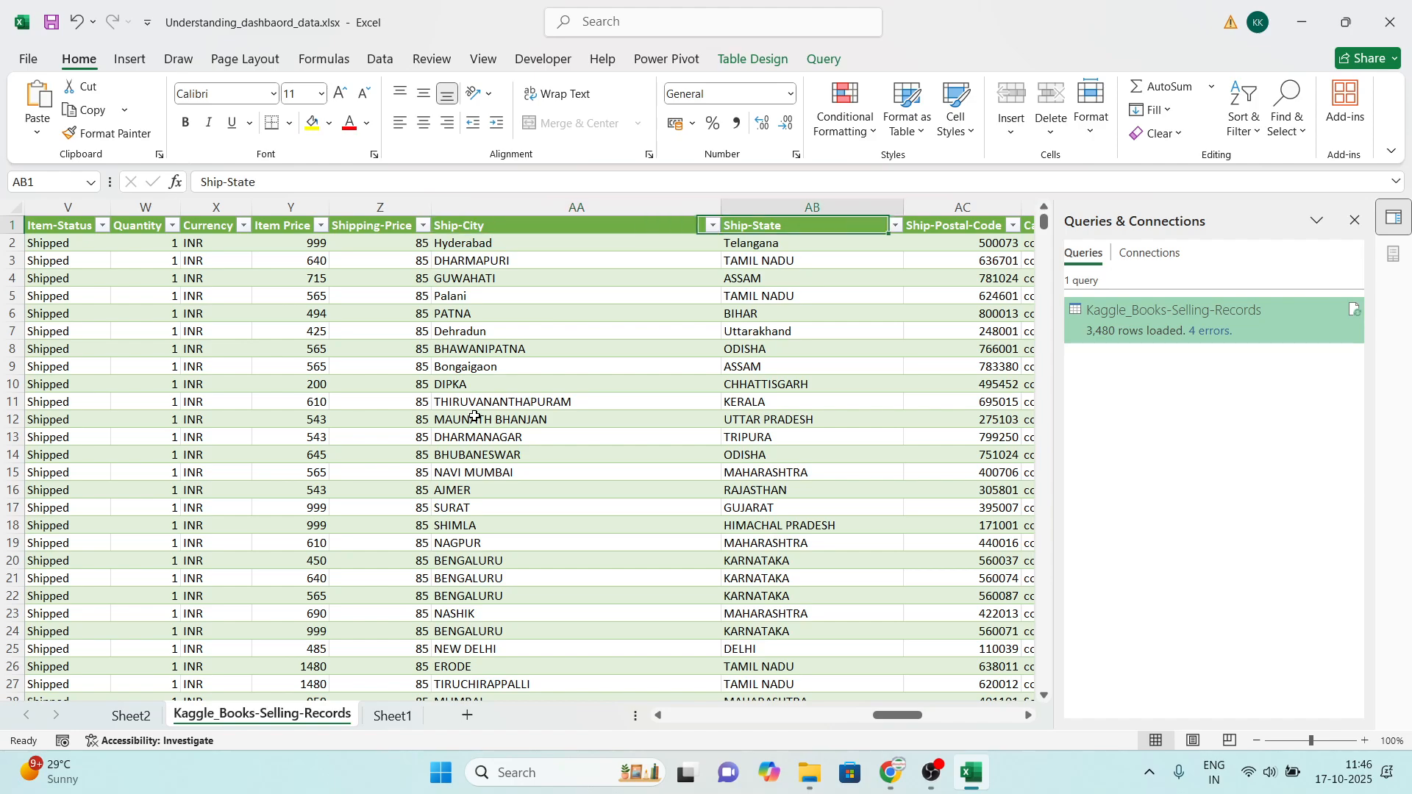
key(Right)
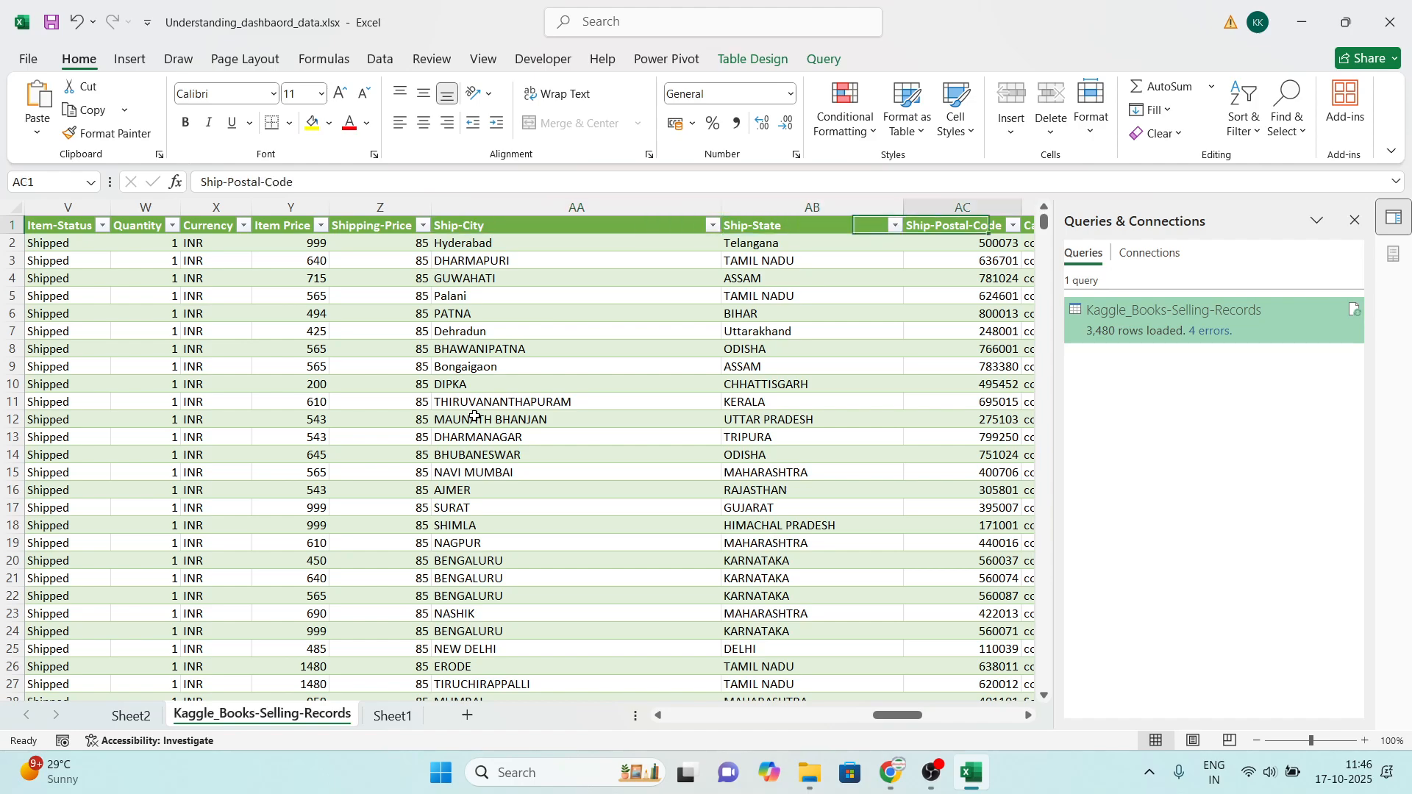
key(Left)
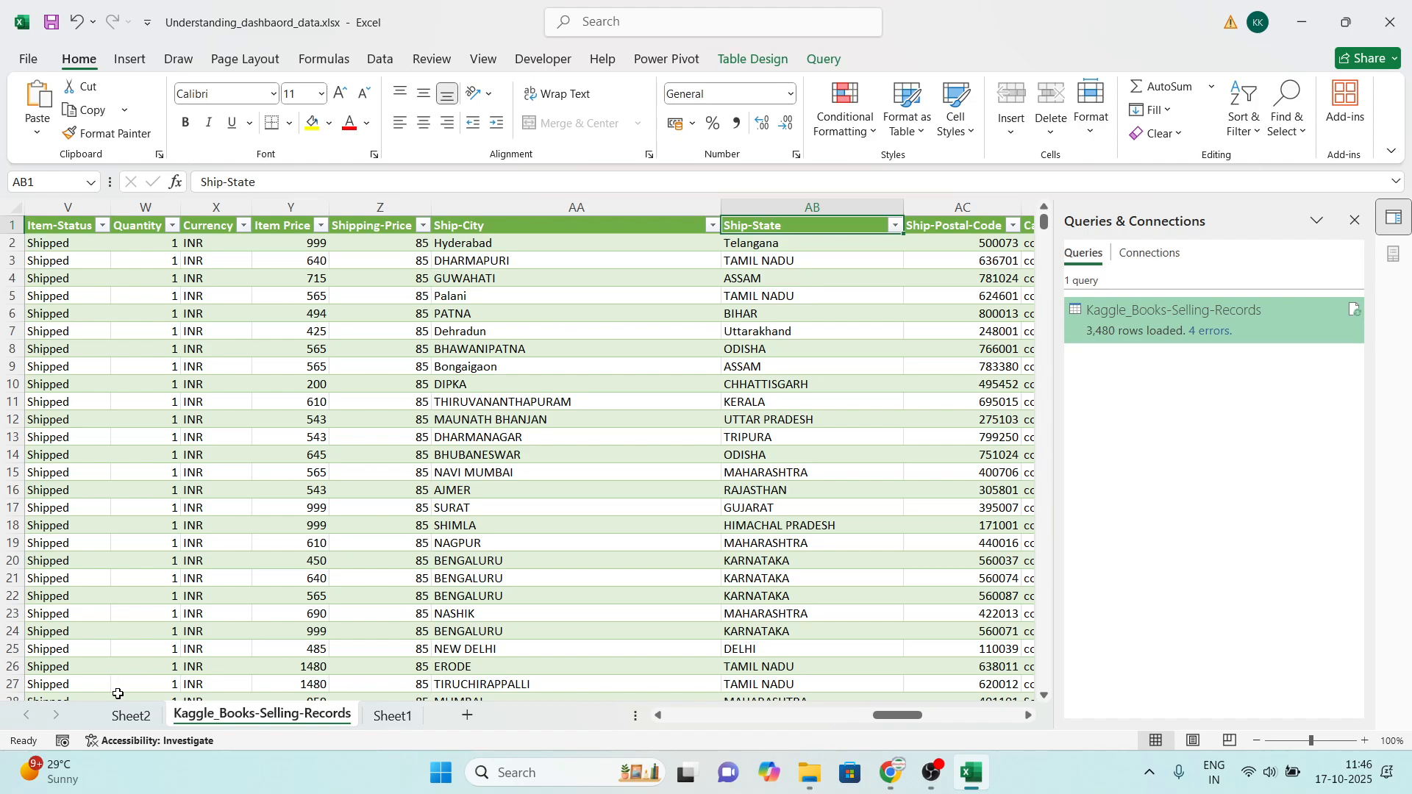
click(139, 717)
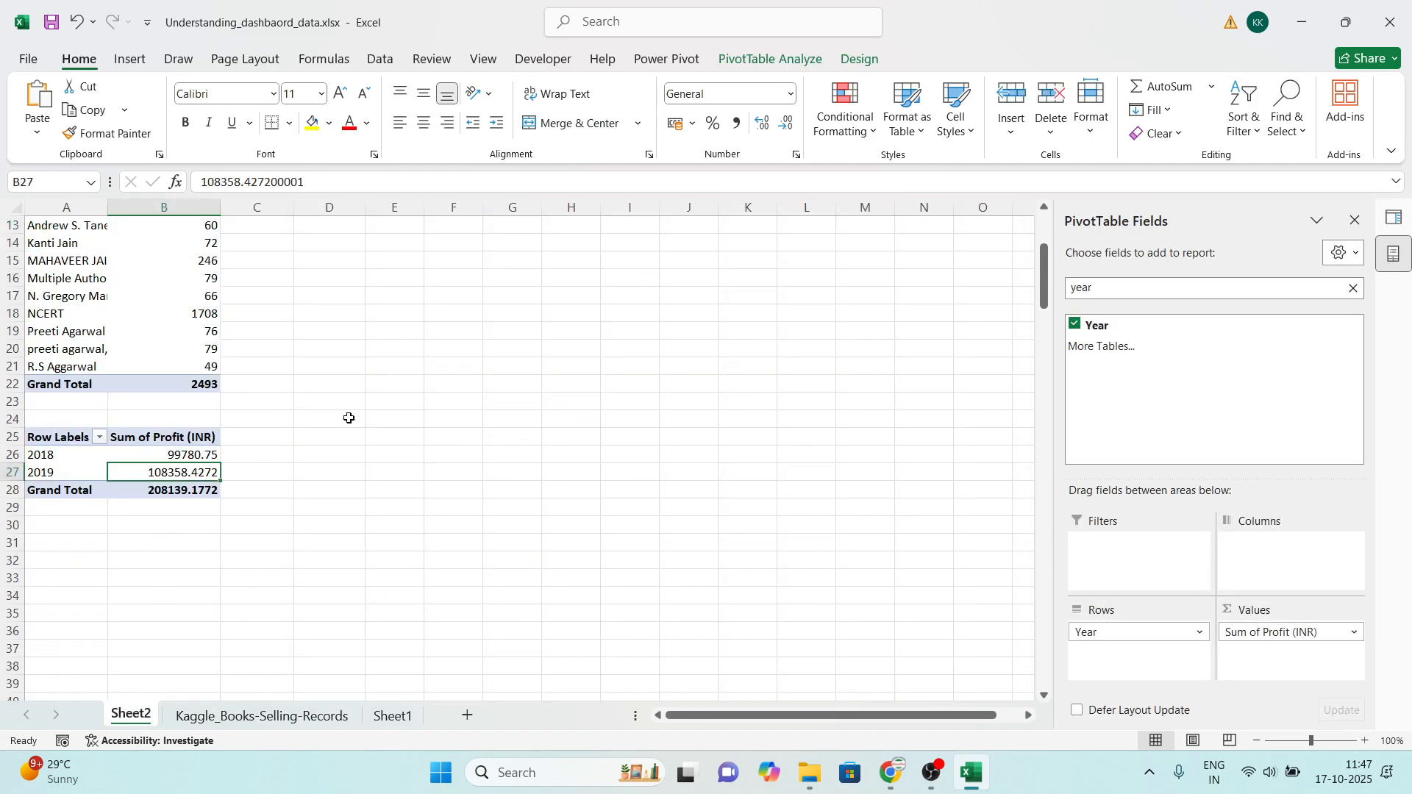
click(243, 698)
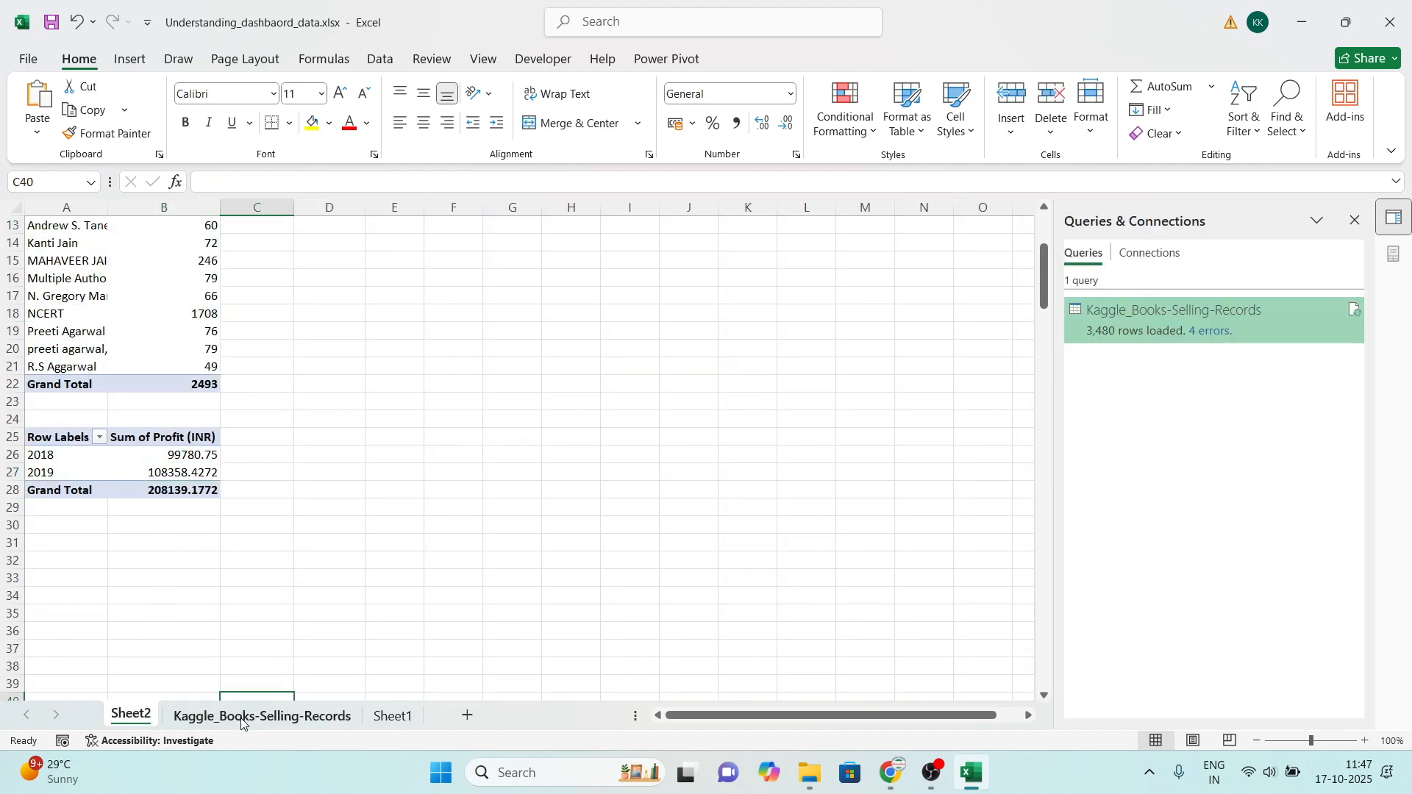
Step: Create a PivotTable from the Kaggle_Books_Selling_Records table, placed on the existing worksheet at Sheet2 cell A31
click(243, 720)
click(79, 416)
key(ctrl+Up)
key(ctrl+Left)
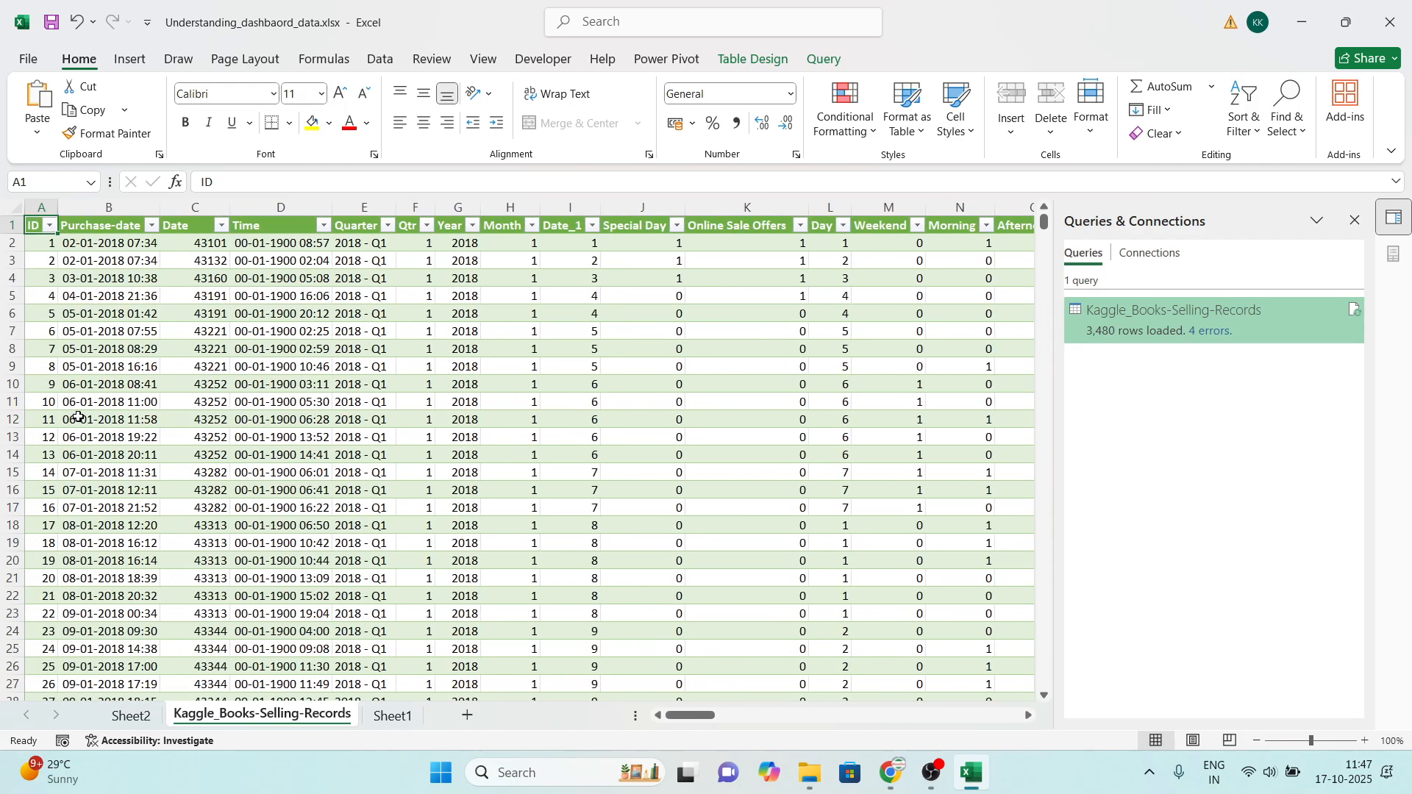
click(130, 59)
click(45, 103)
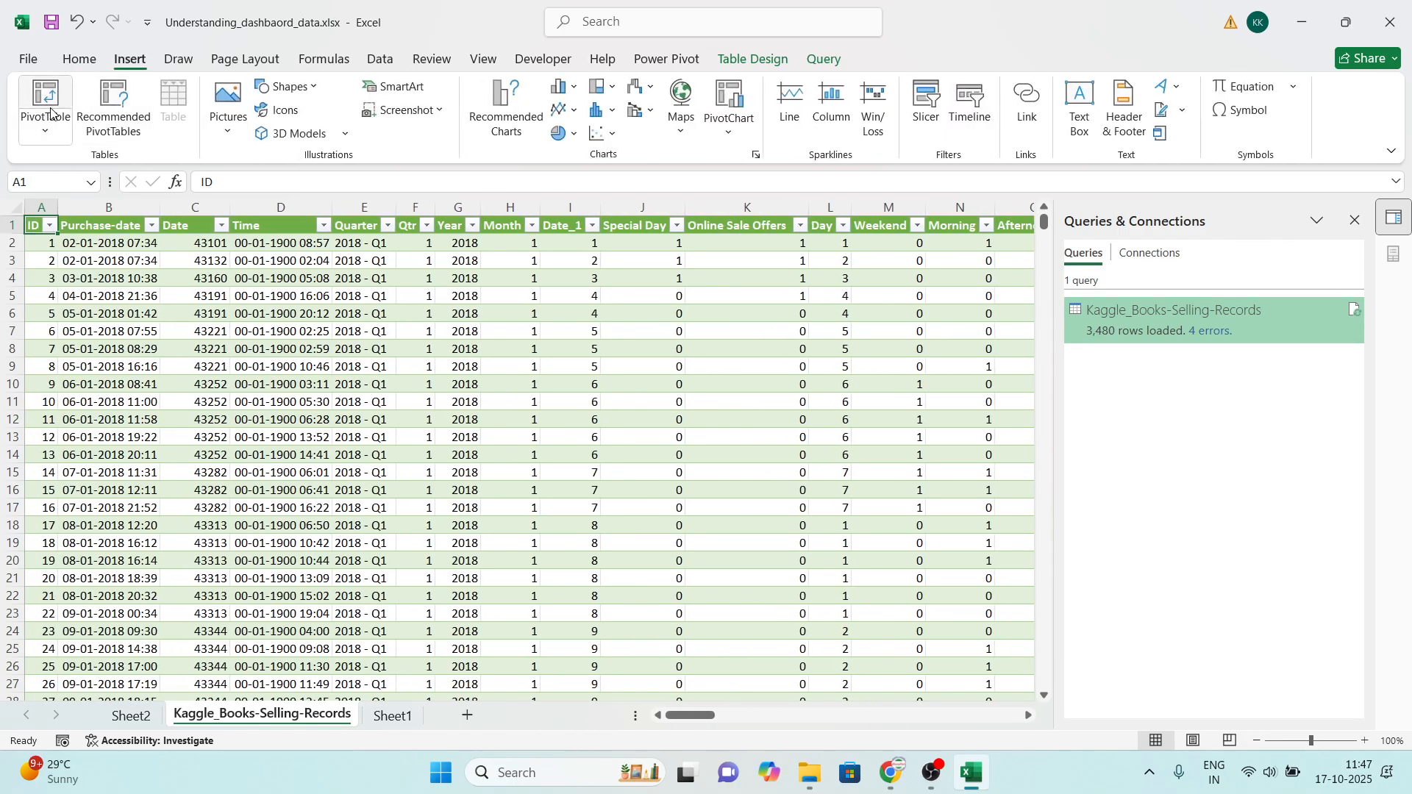
click(519, 397)
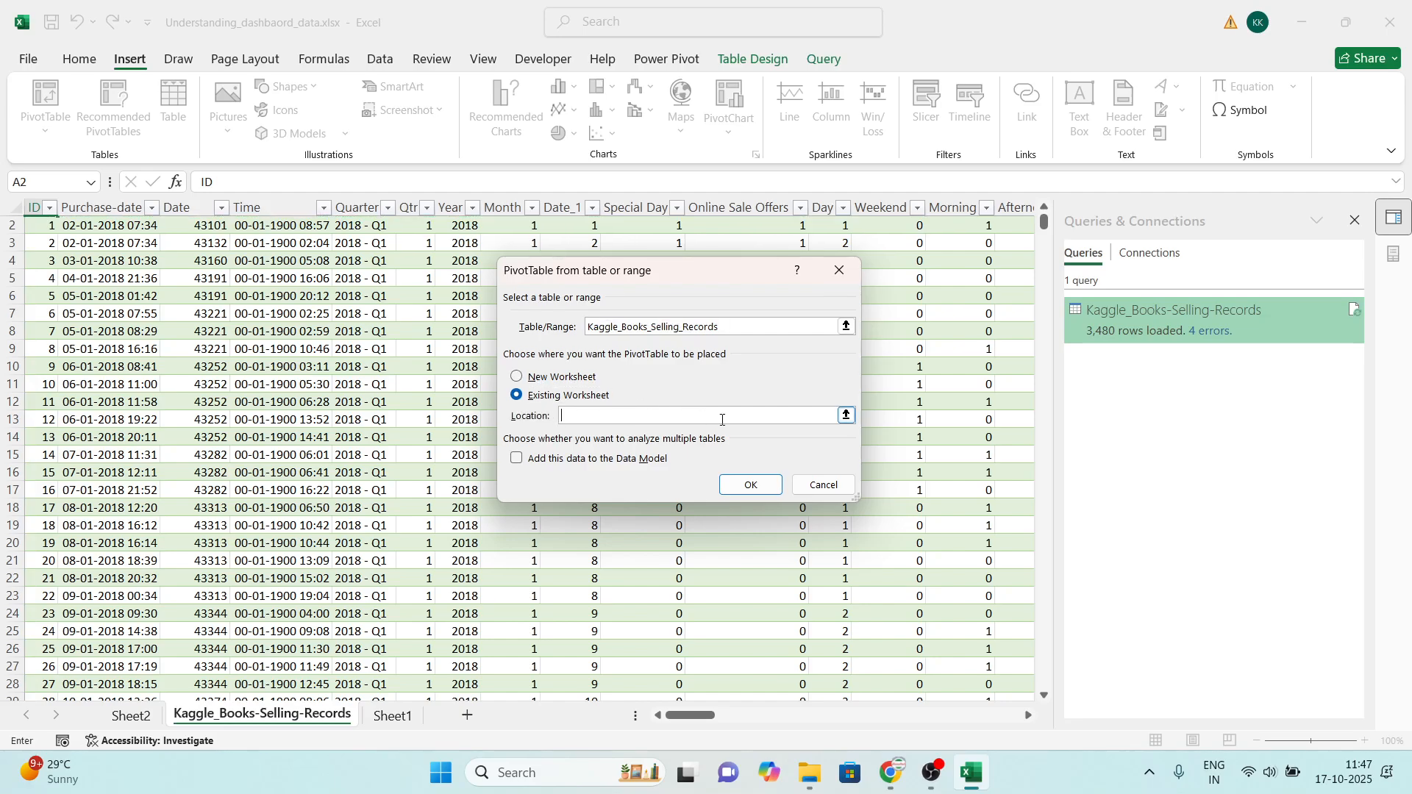
click(846, 415)
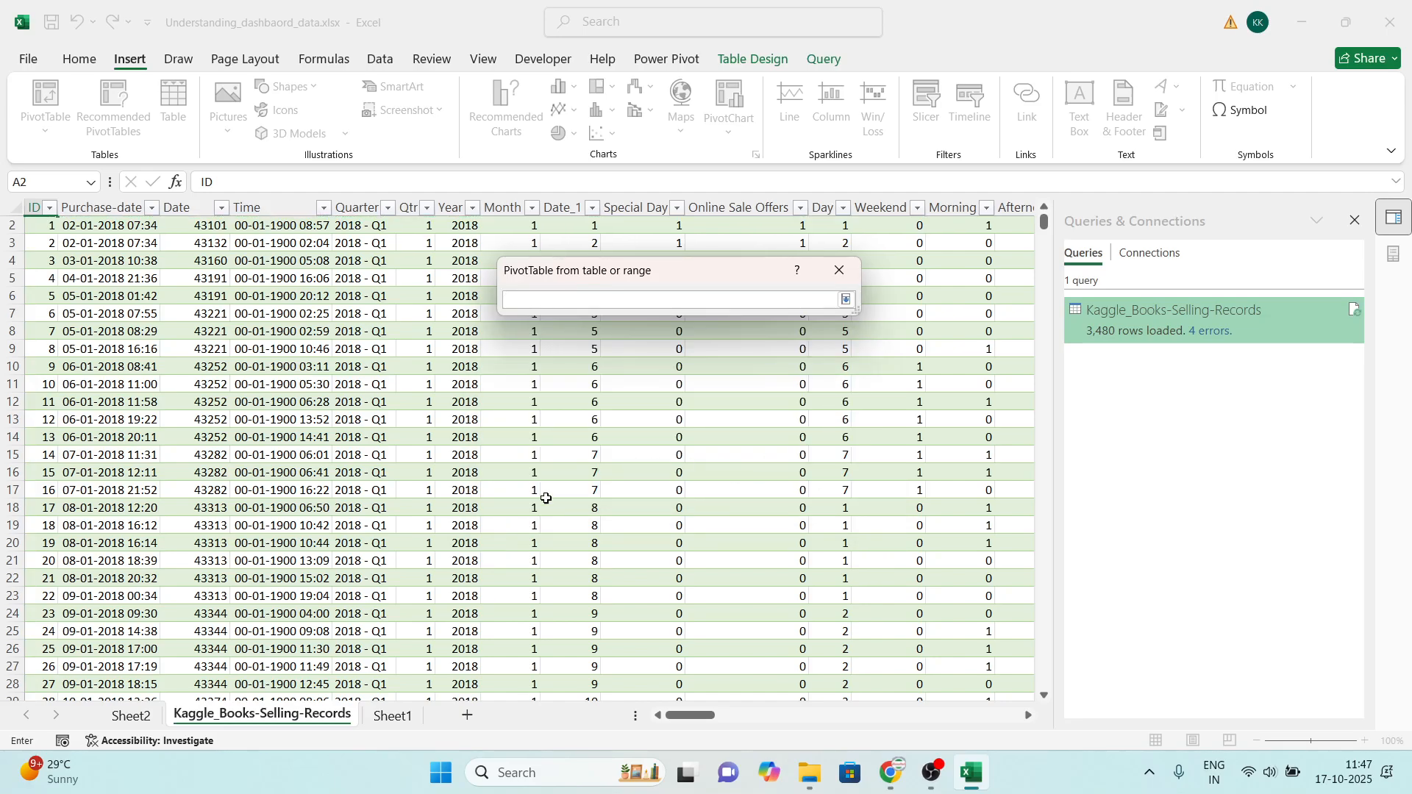
click(146, 718)
click(73, 551)
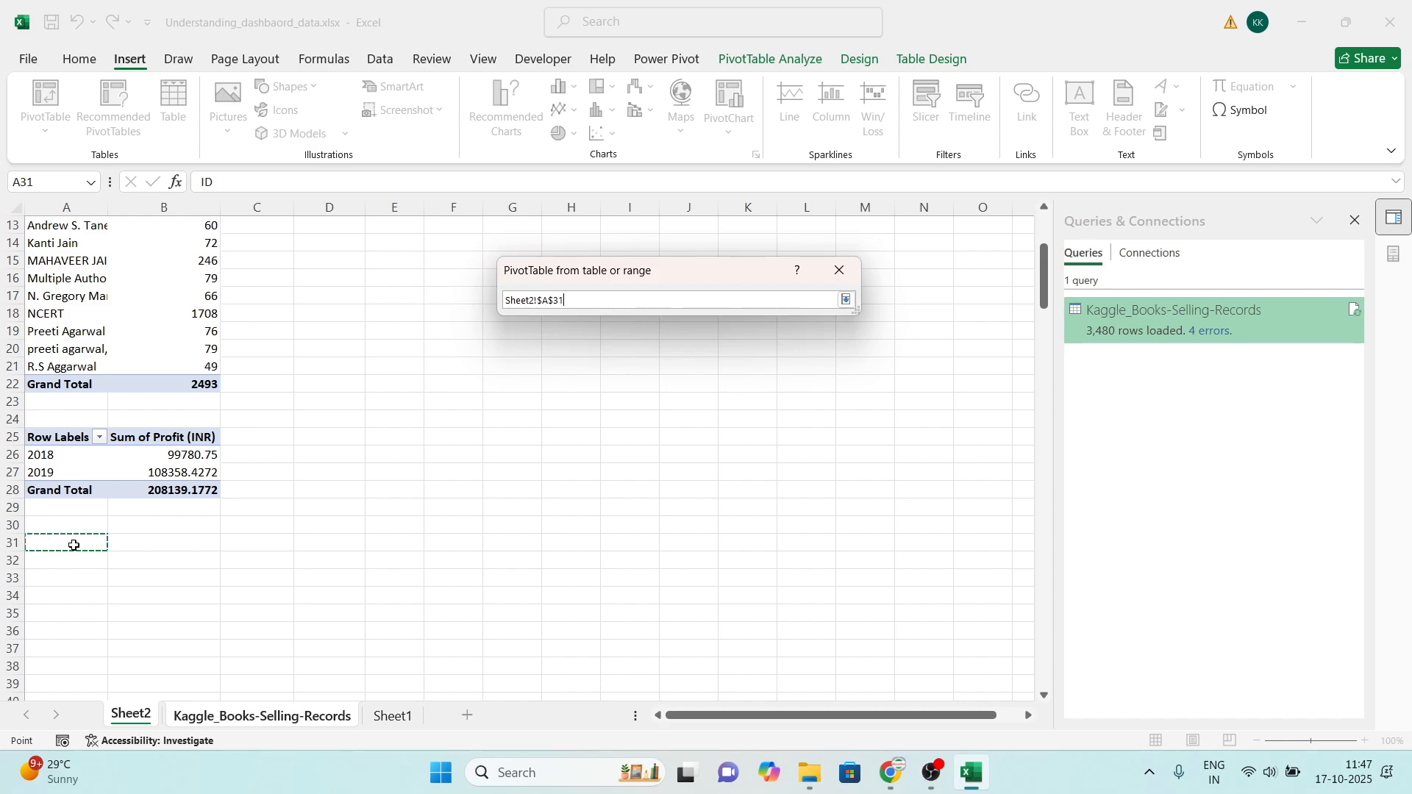
click(844, 301)
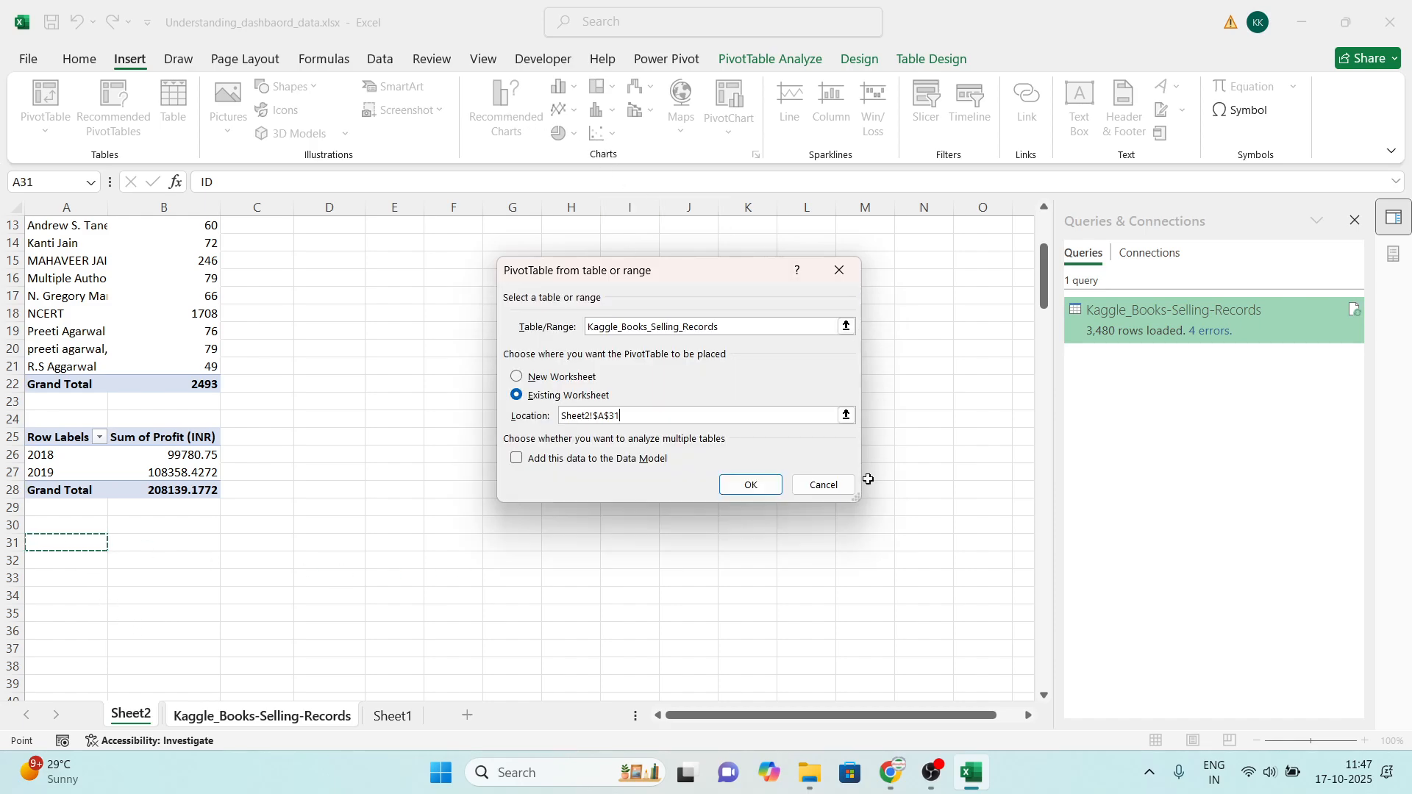
click(754, 486)
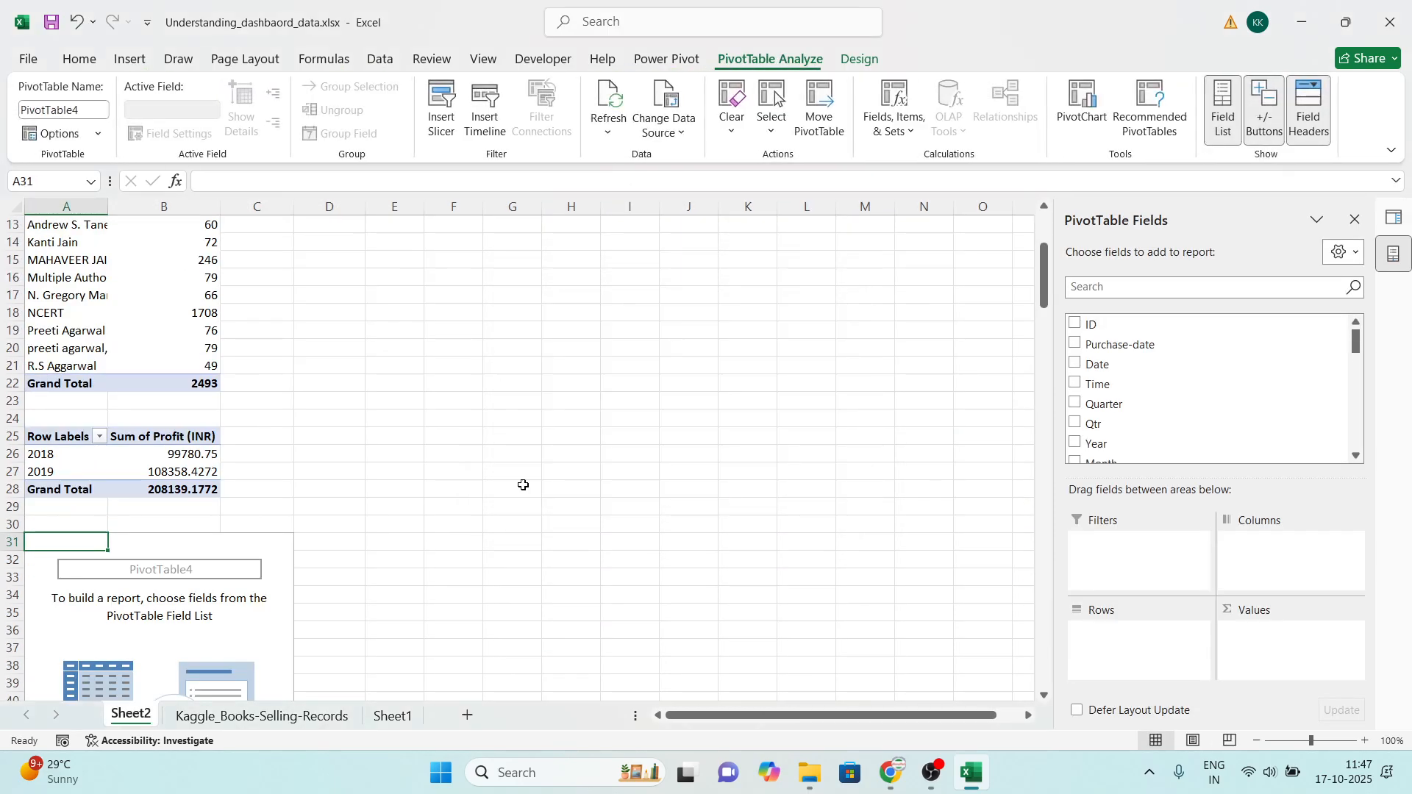
Step: Find the Ship-State field by searching "ship" and add it to the new PivotTable's rows
click(1113, 287)
text(ship)
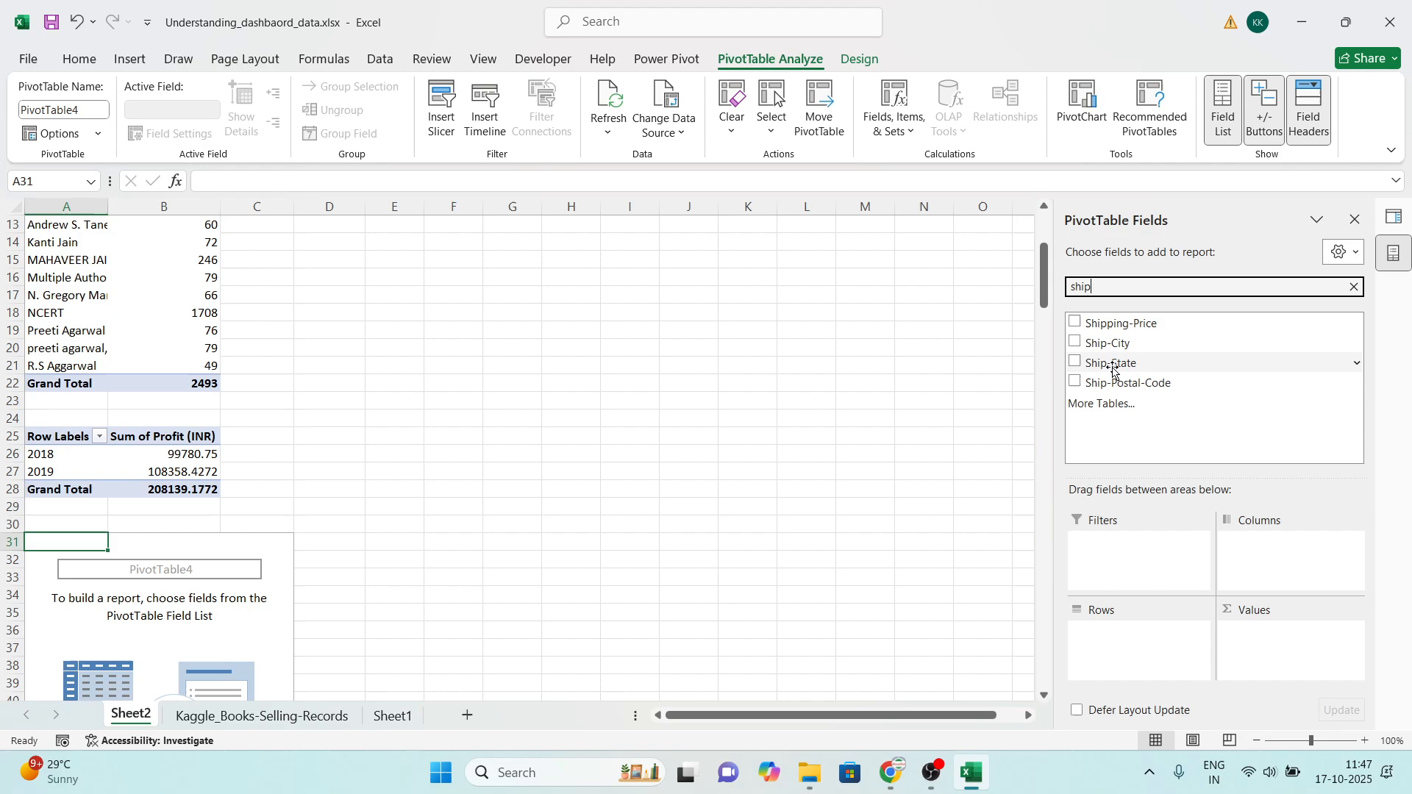
click(1114, 363)
Step: Look through the full list of Ship-State row labels down to the Grand Total and return to its beginning
scroll(508, 571, down, 11)
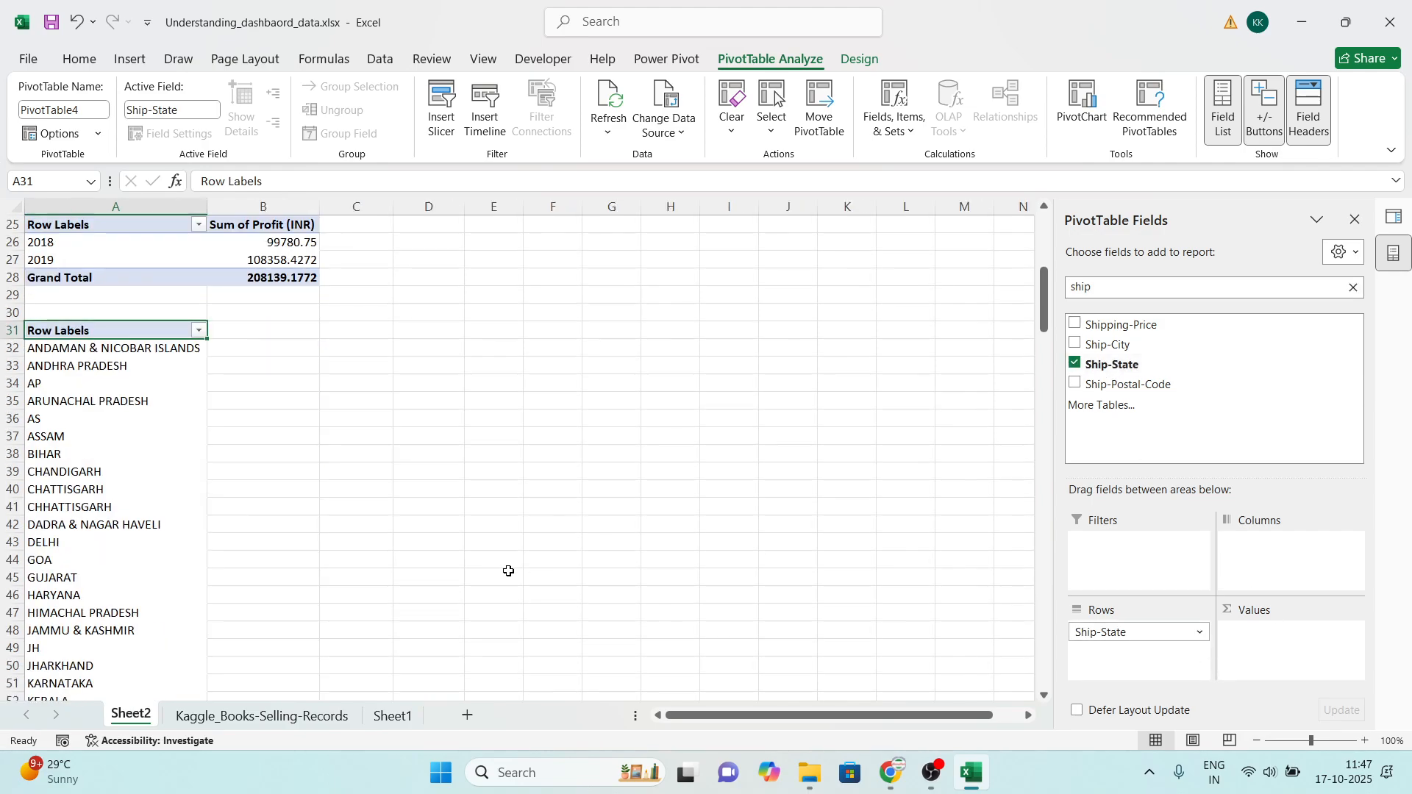
scroll(117, 559, down, 8)
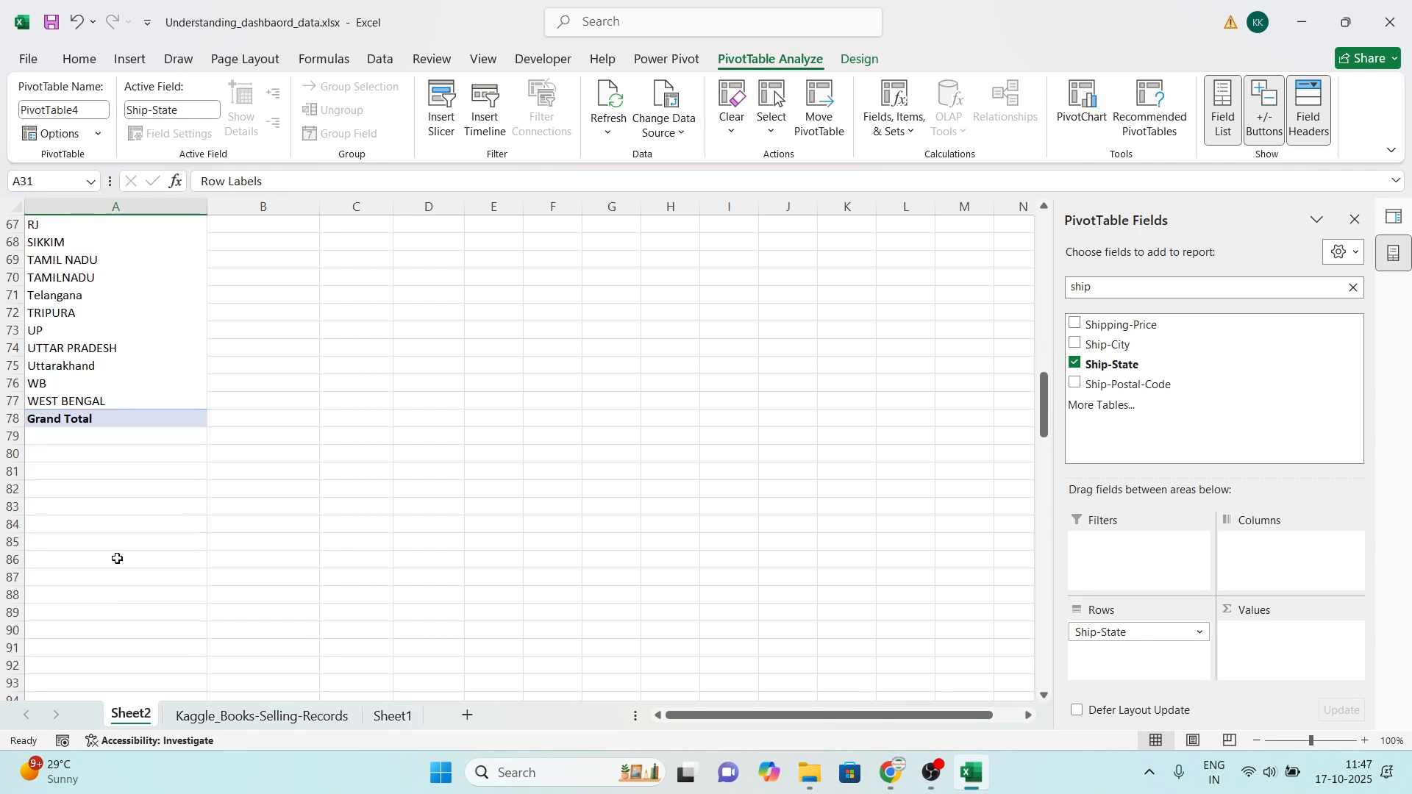
scroll(117, 559, up, 11)
scroll(117, 559, down, 3)
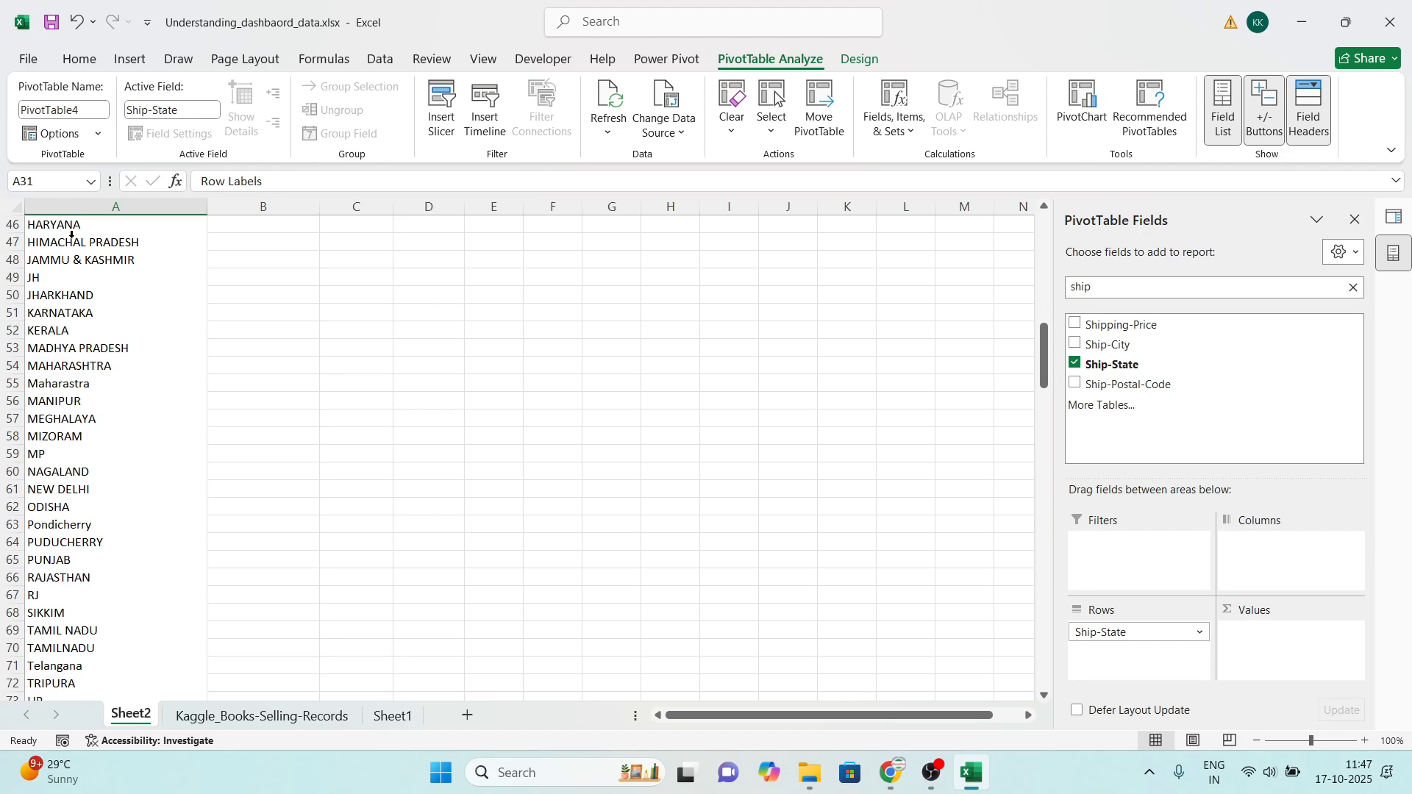
scroll(72, 235, up, 1)
click(56, 260)
scroll(221, 294, up, 3)
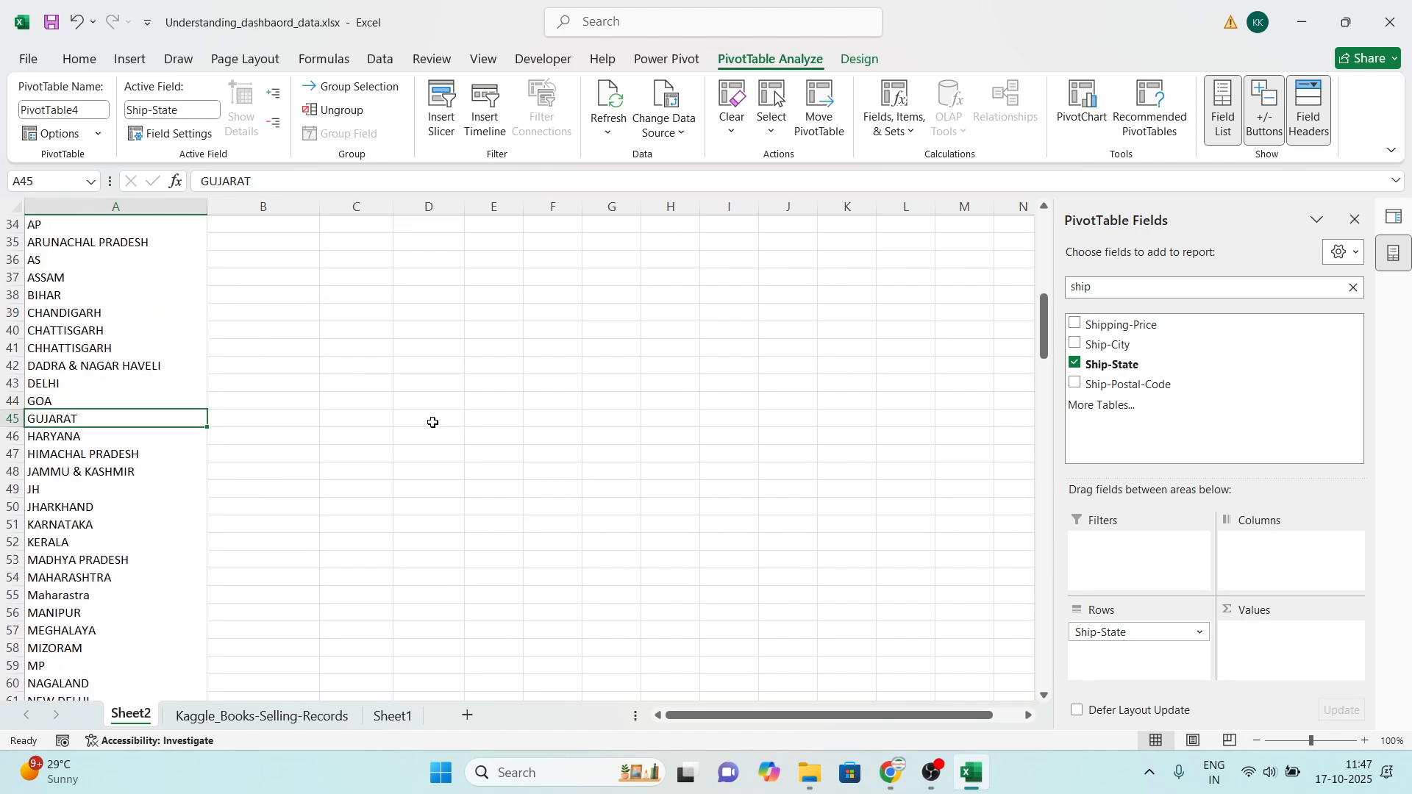
key(Up)
key(Up)
key(Up)
key(Up)
key(Up)
key(Up)
key(Up)
key(Up)
key(Up)
key(Up)
key(Up)
key(Up)
key(Up)
key(Up)
key(Up)
key(Up)
key(Up)
key(Up)
key(Up)
key(Up)
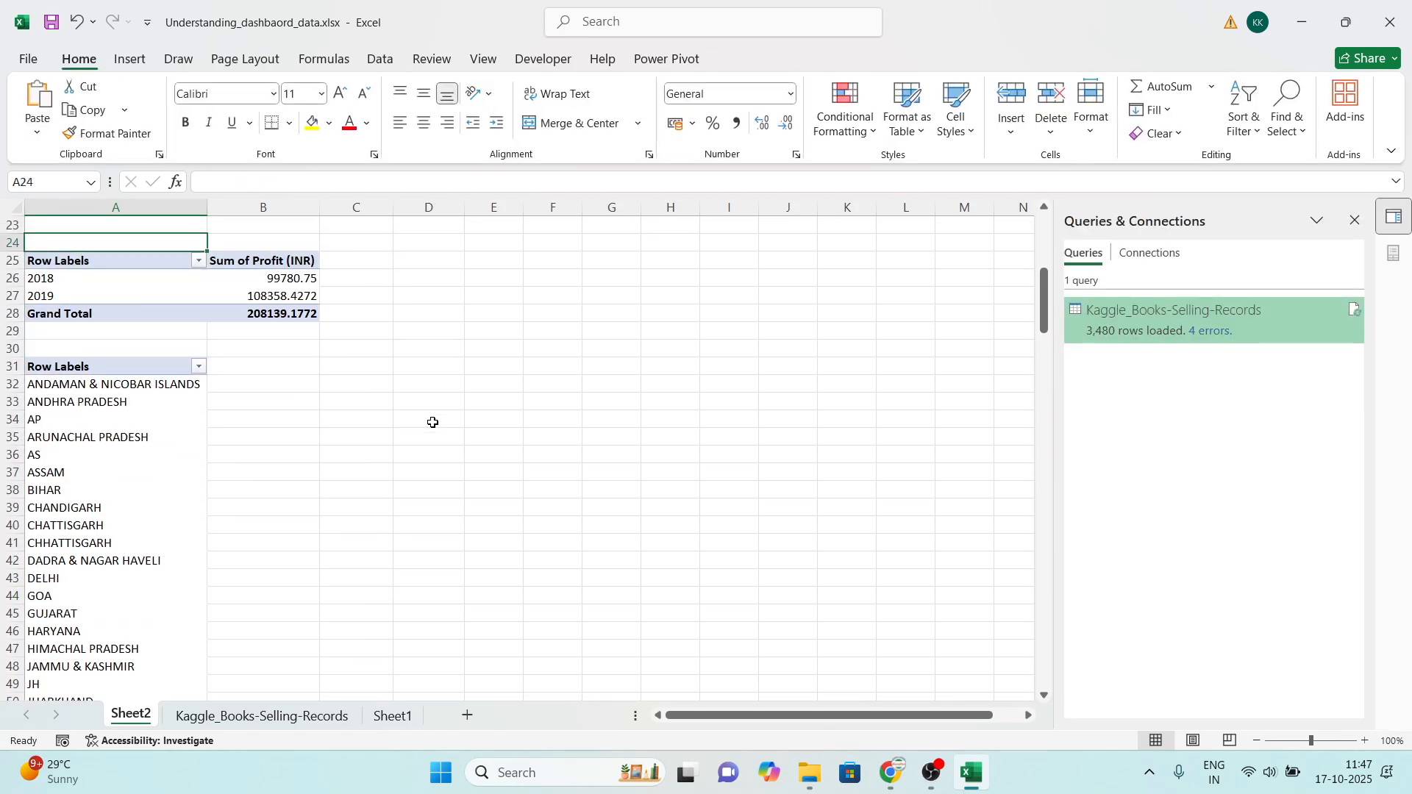
key(Down)
key(Down)
key(Down)
key(Down)
key(Down)
key(Down)
key(Down)
key(Down)
key(Down)
key(Down)
key(Down)
key(Down)
key(Down)
key(Up)
key(Up)
key(Up)
key(Up)
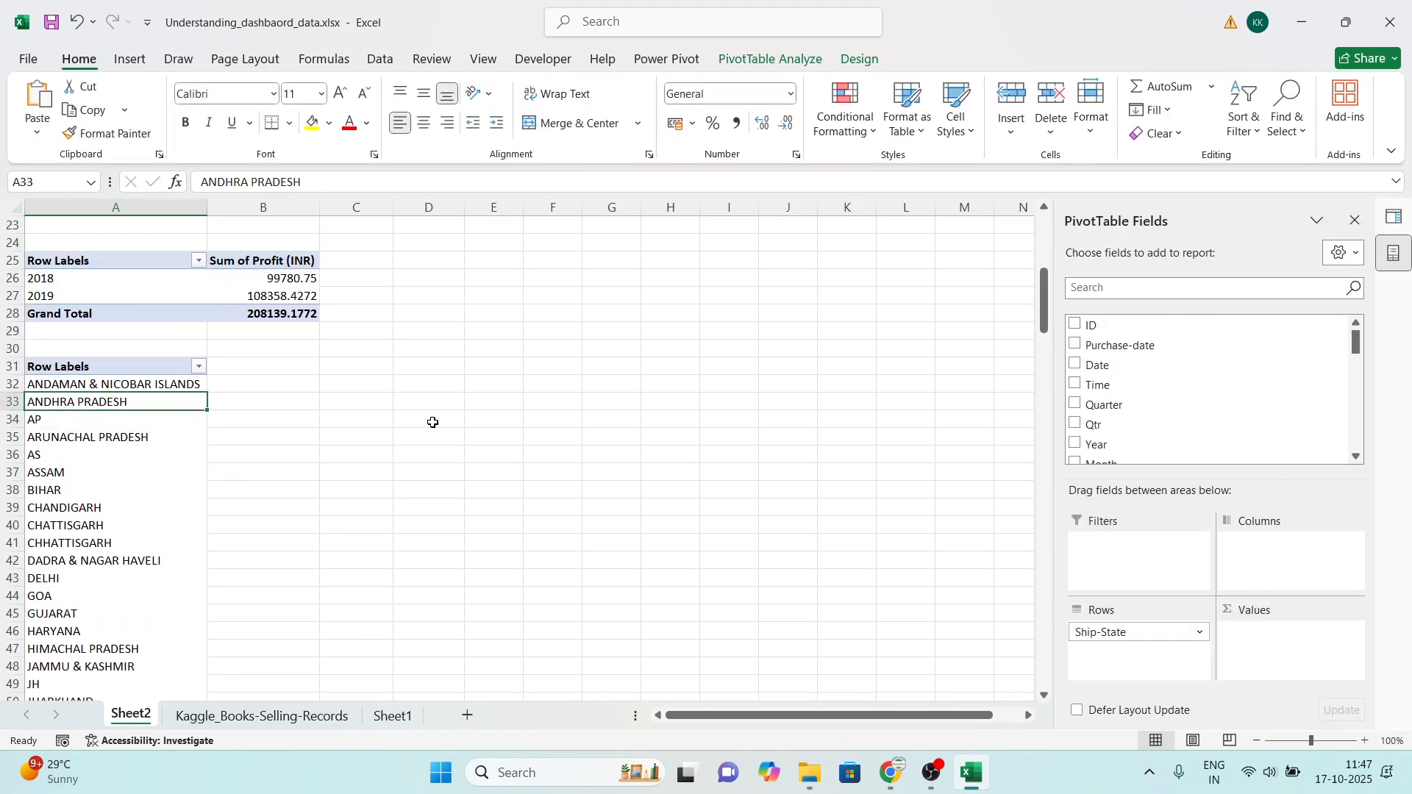
Step: Check the Ship-State labels one by one from AP to Uttarakhand for abbreviations, spelling variants and duplicate states
key(Down)
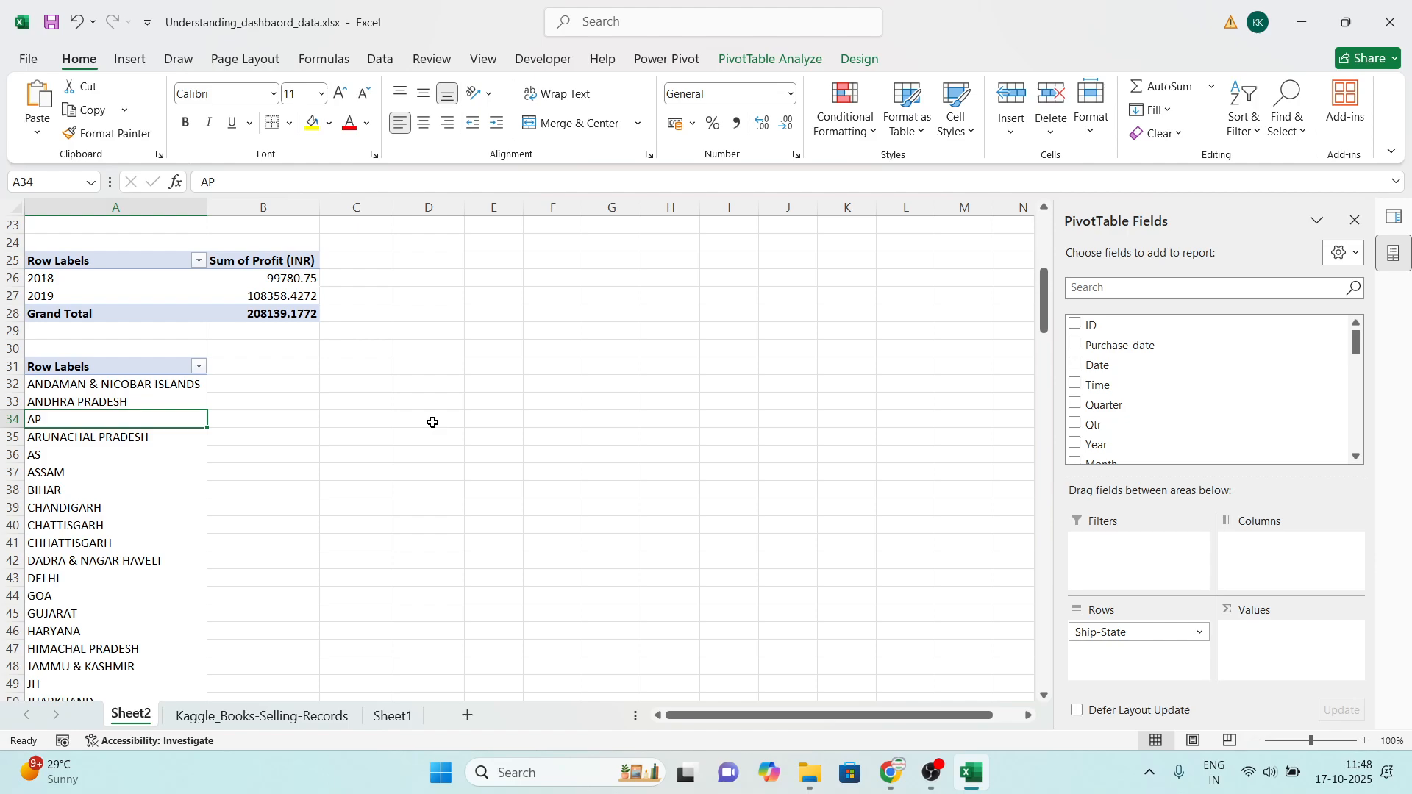
key(Down)
key(Down)
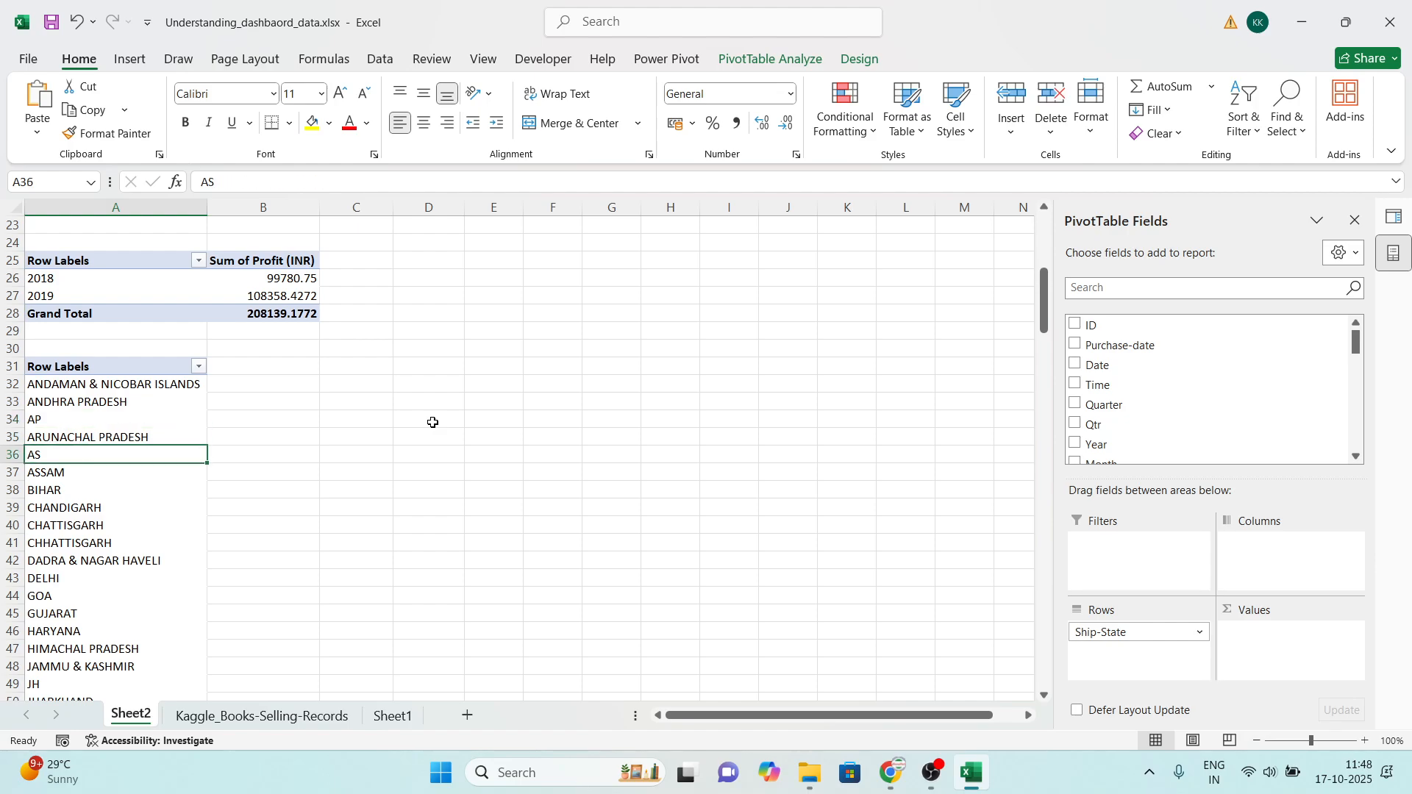
key(Down)
key(Down)
key(Up)
key(Up)
key(Down)
key(Down)
key(Down)
key(Down)
key(Down)
key(Down)
key(Down)
key(Down)
key(Down)
key(Down)
key(Down)
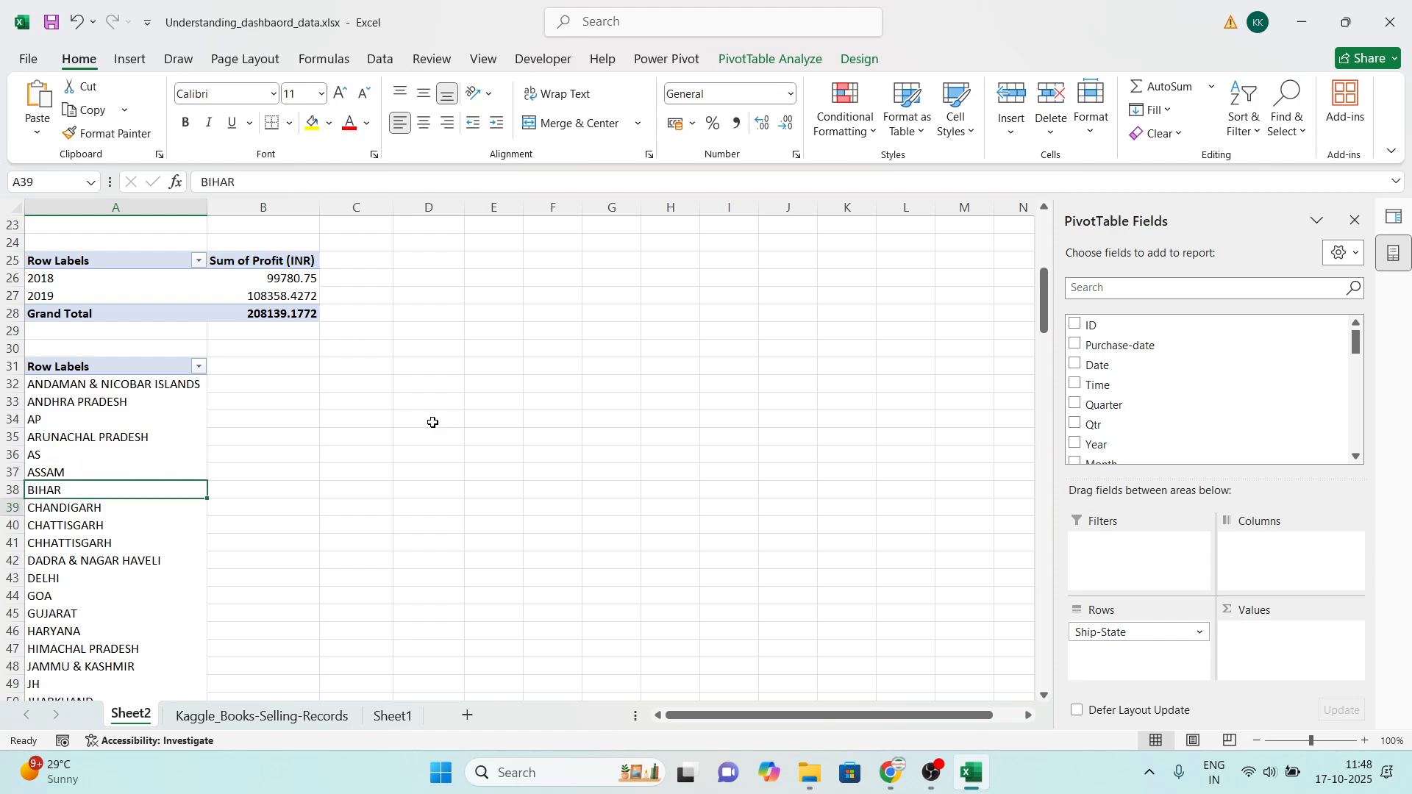
key(Down)
key(Down)
key(Down)
key(Down)
key(Down)
key(Down)
key(Down)
key(Down)
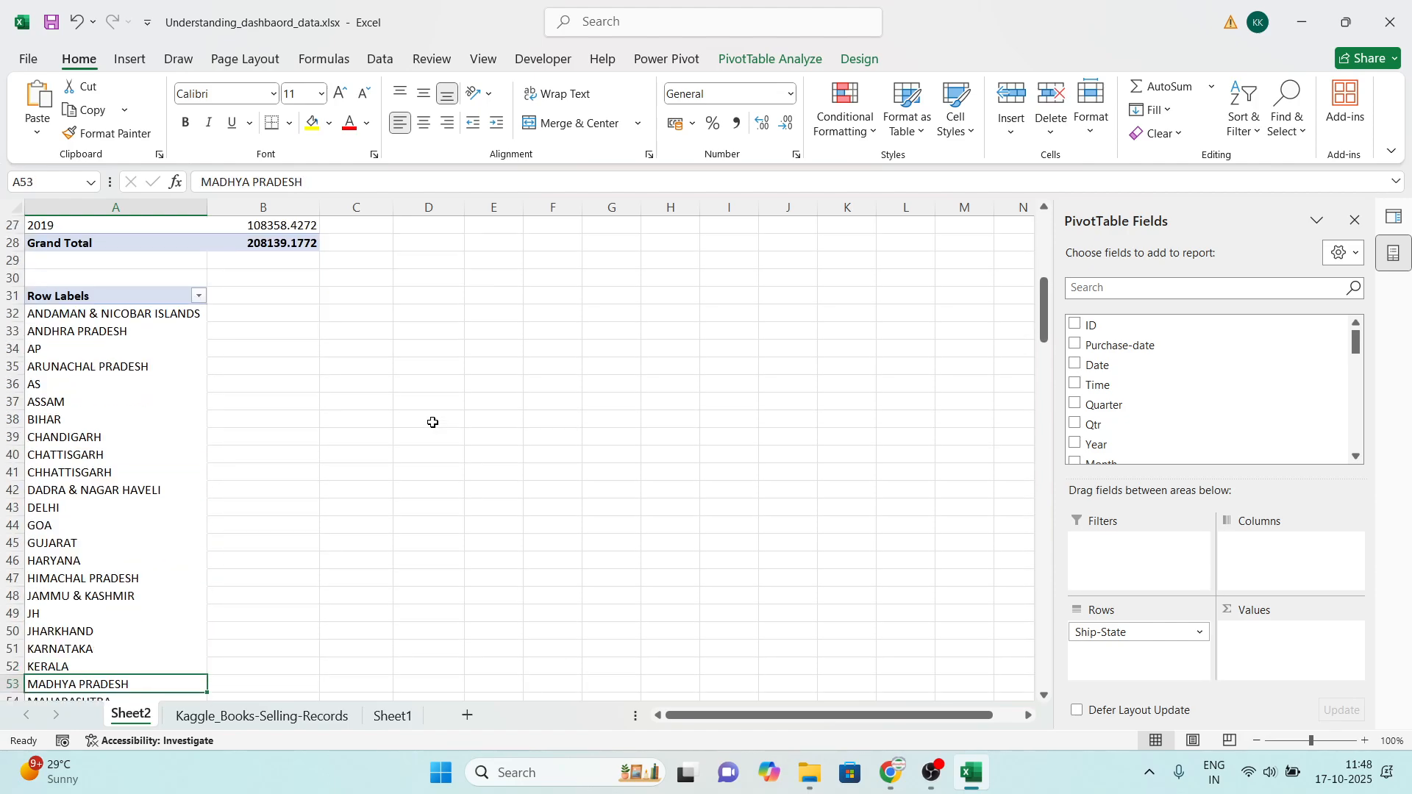
key(Down)
key(Down)
key(Down)
key(Down)
key(Down)
key(Down)
key(Down)
key(Down)
key(Down)
key(Down)
key(Down)
key(Down)
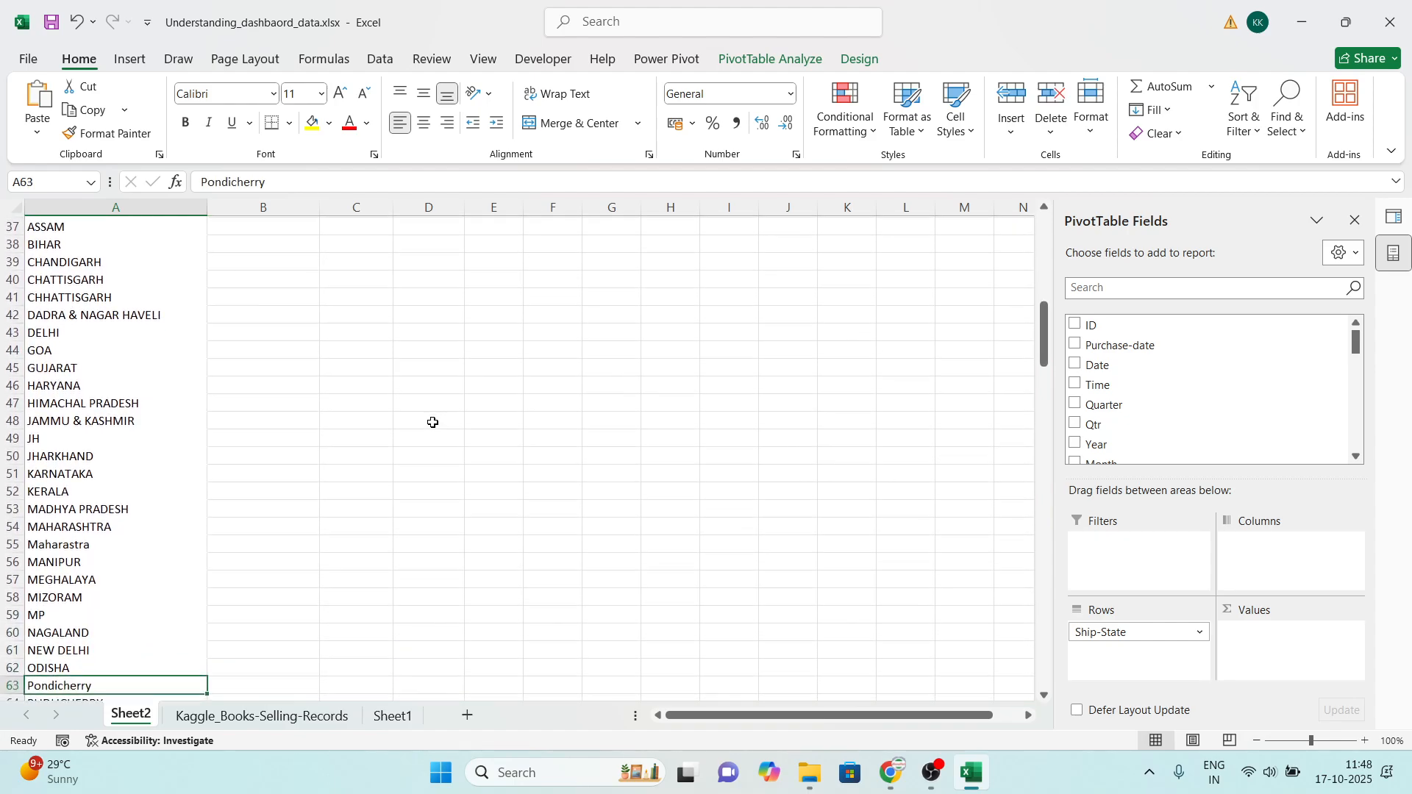
key(Down)
key(Down)
key(Down)
key(Down)
key(Down)
key(Down)
key(Down)
key(Down)
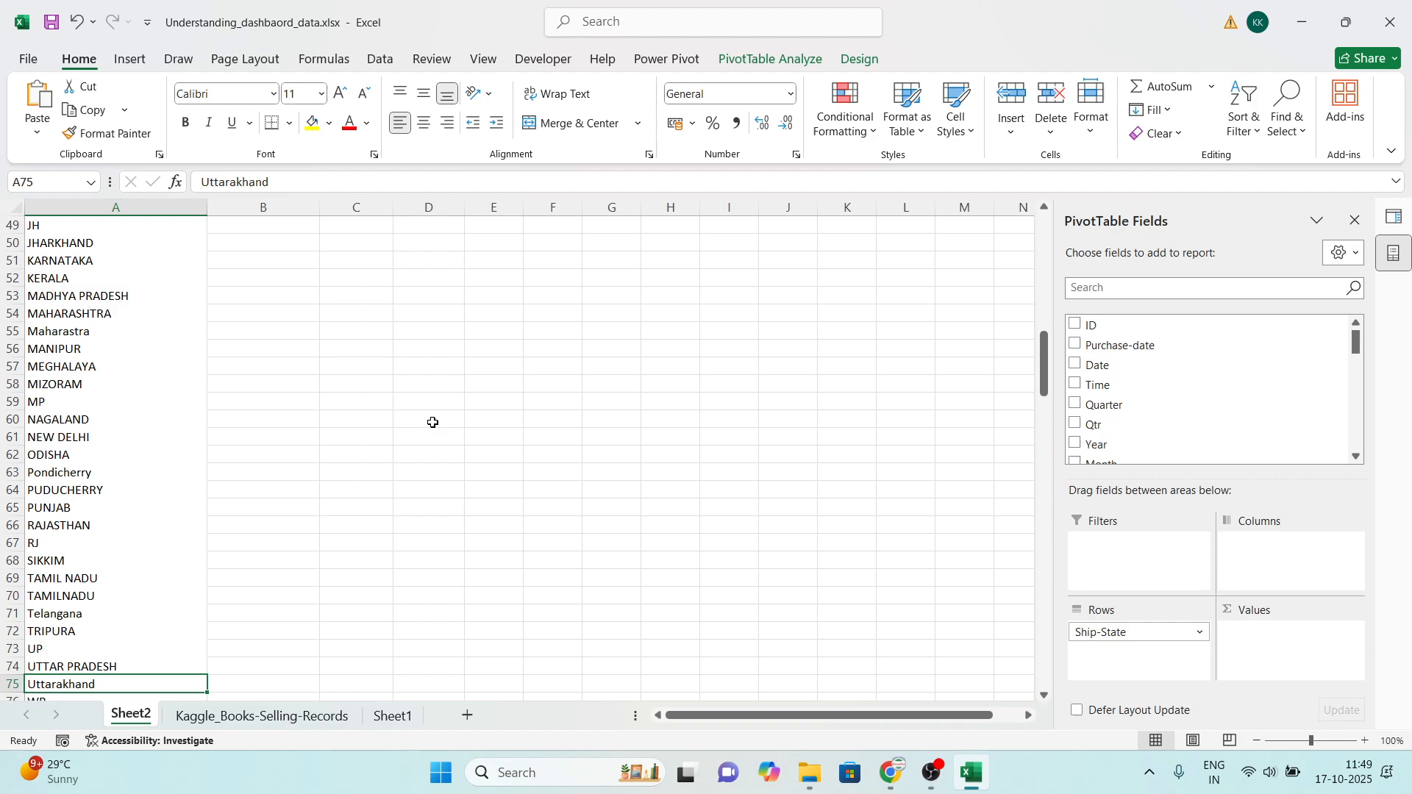
Step: Undo adding Ship-State to the rows and undo the creation of the PivotTable at A31
scroll(335, 412, up, 13)
scroll(323, 412, down, 4)
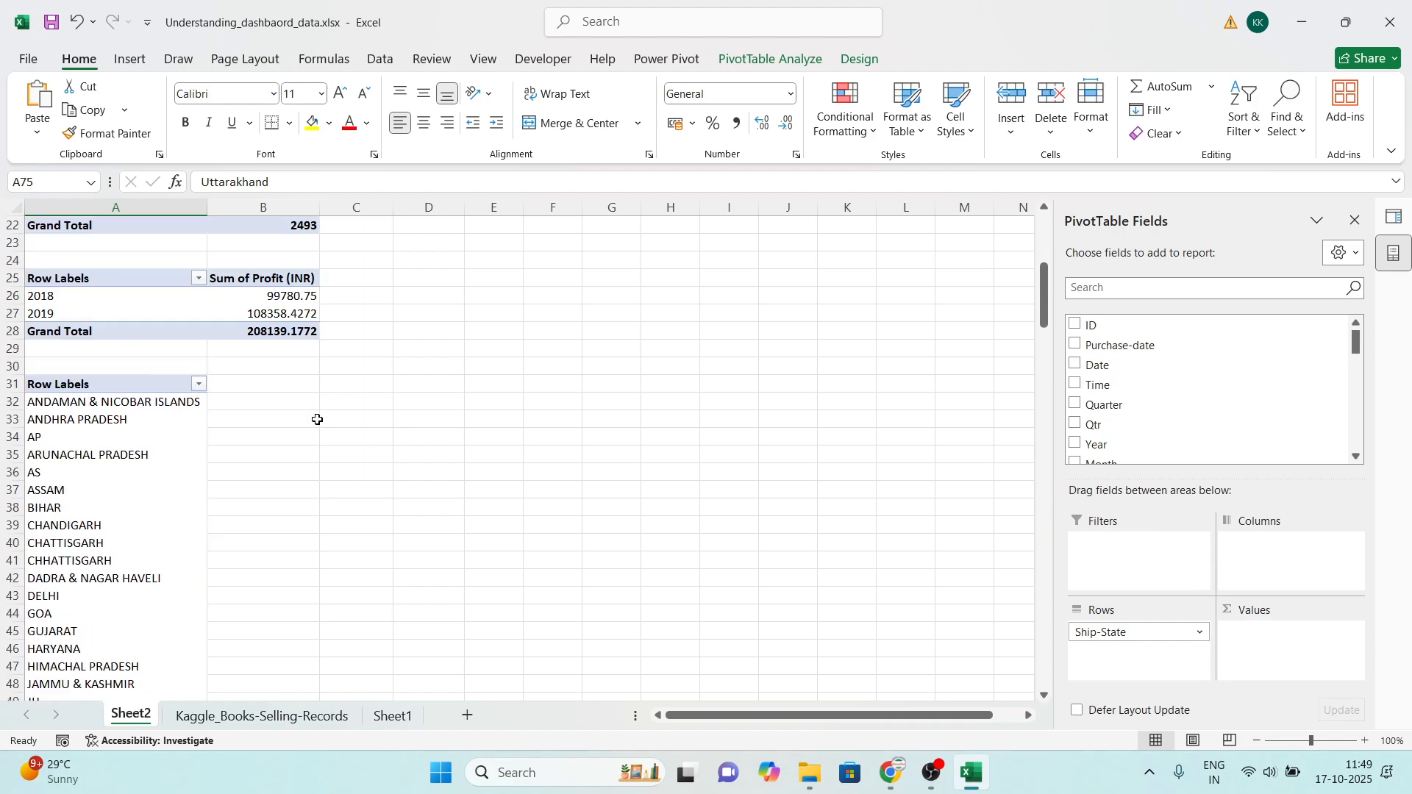
key(ctrl+z)
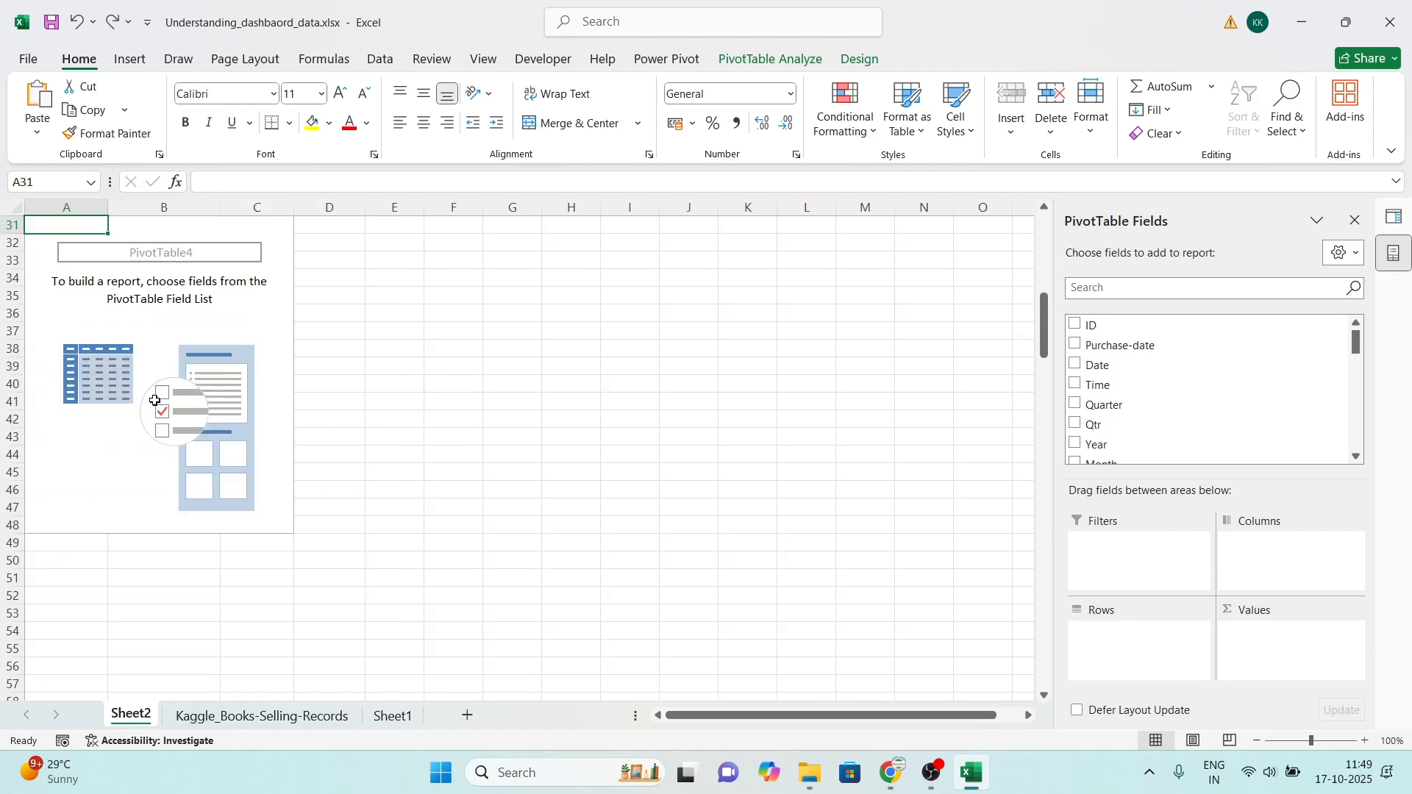
scroll(427, 472, up, 5)
key(ctrl+z)
click(228, 512)
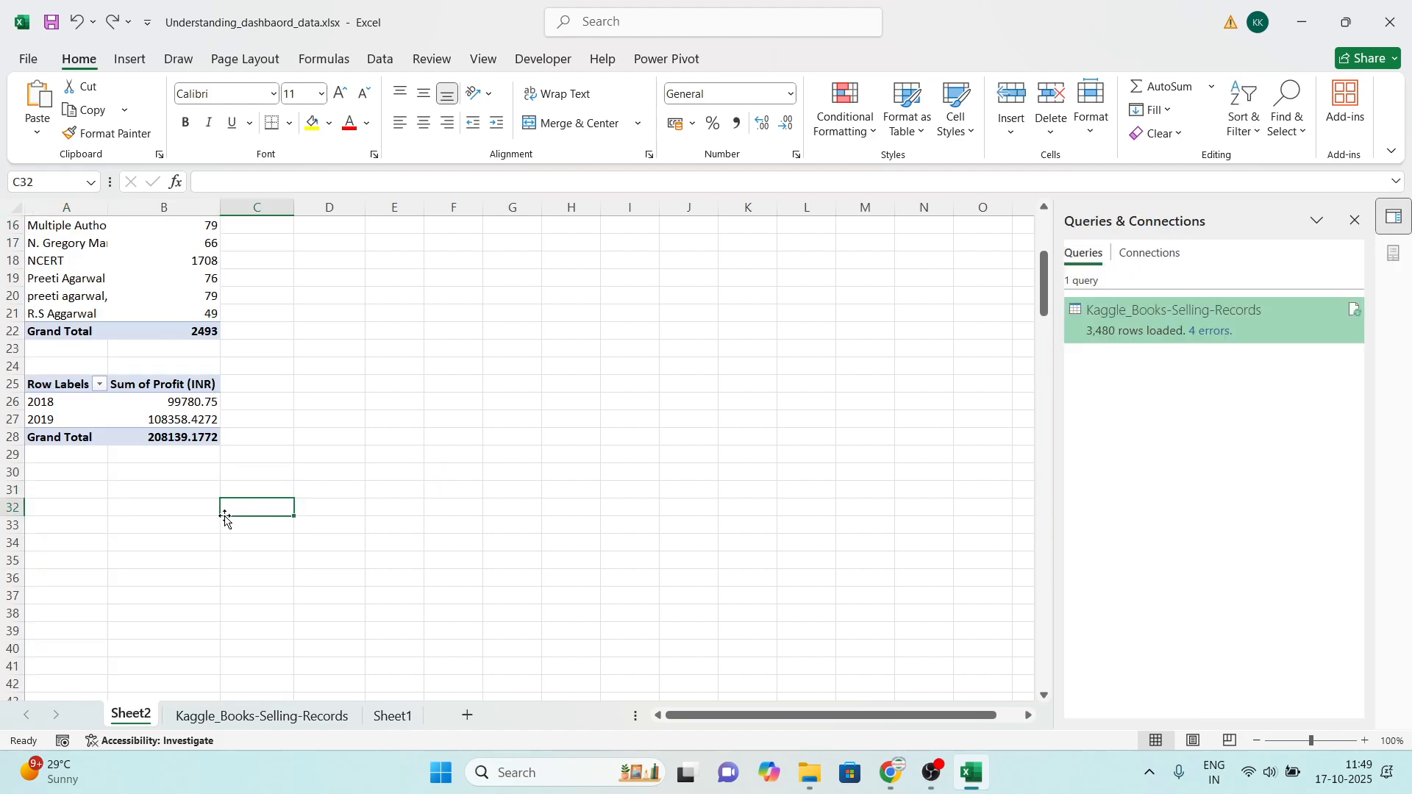
Step: Insert a 2-D pie chart from the quantity-by-category PivotTable and place it beside the table, starting near column D
scroll(195, 405, up, 5)
scroll(196, 406, up, 1)
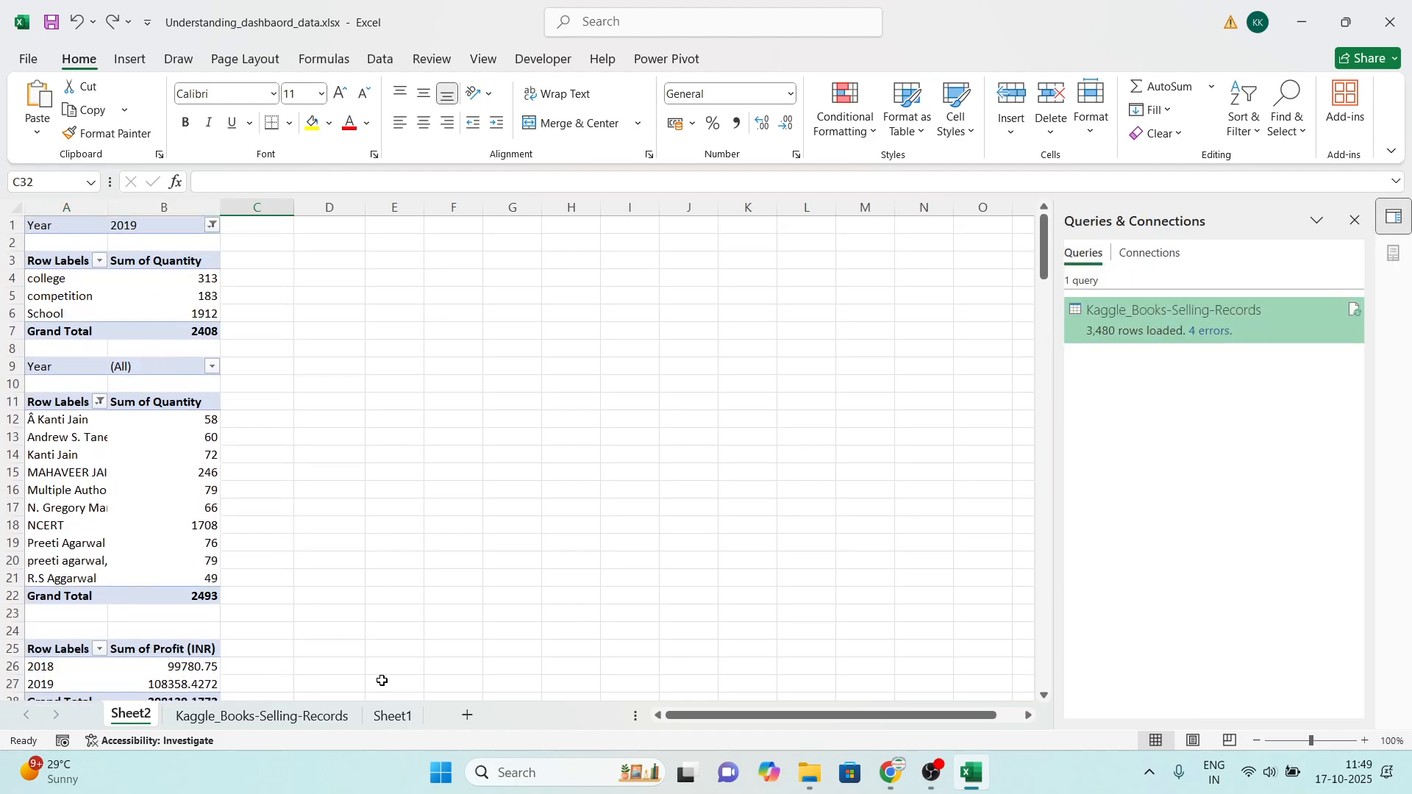
click(161, 300)
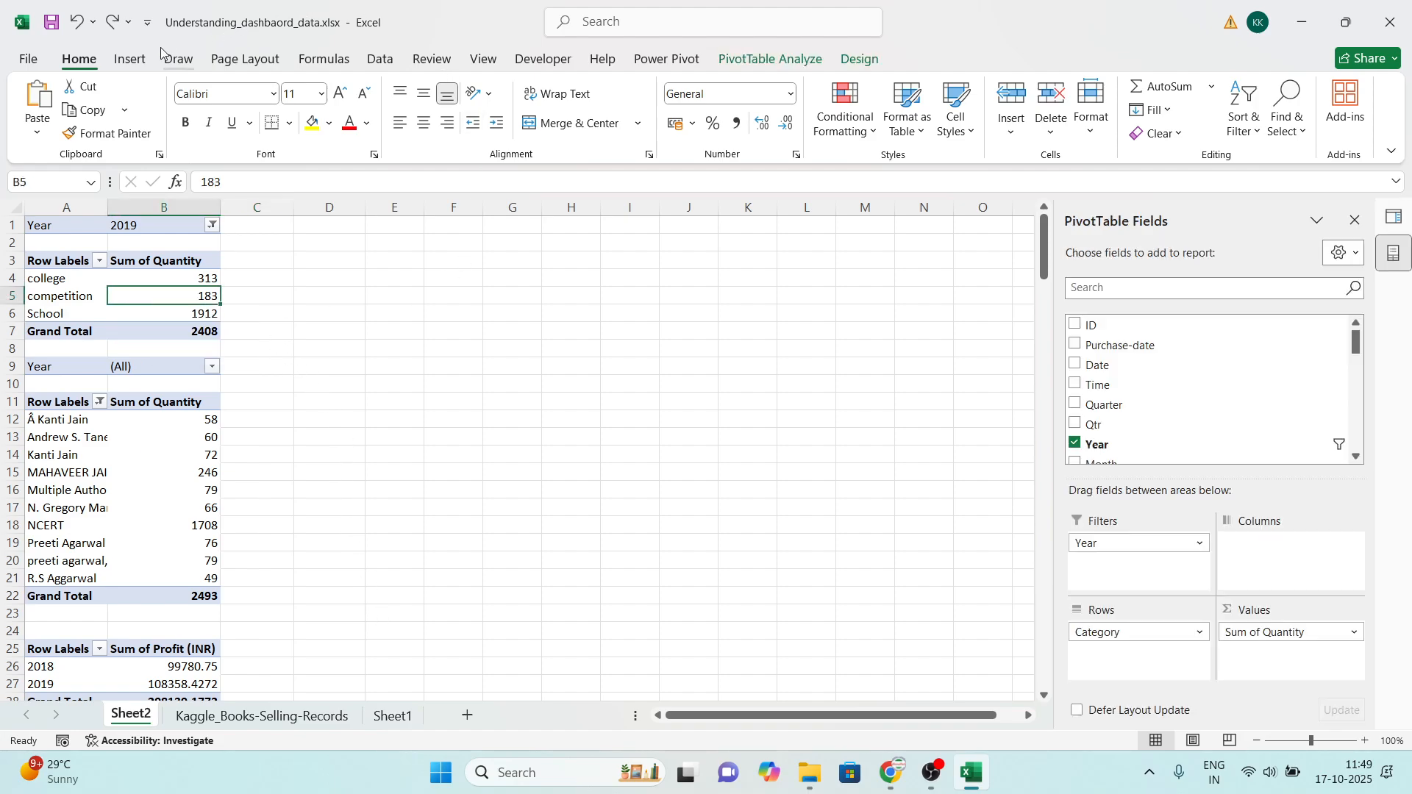
click(111, 60)
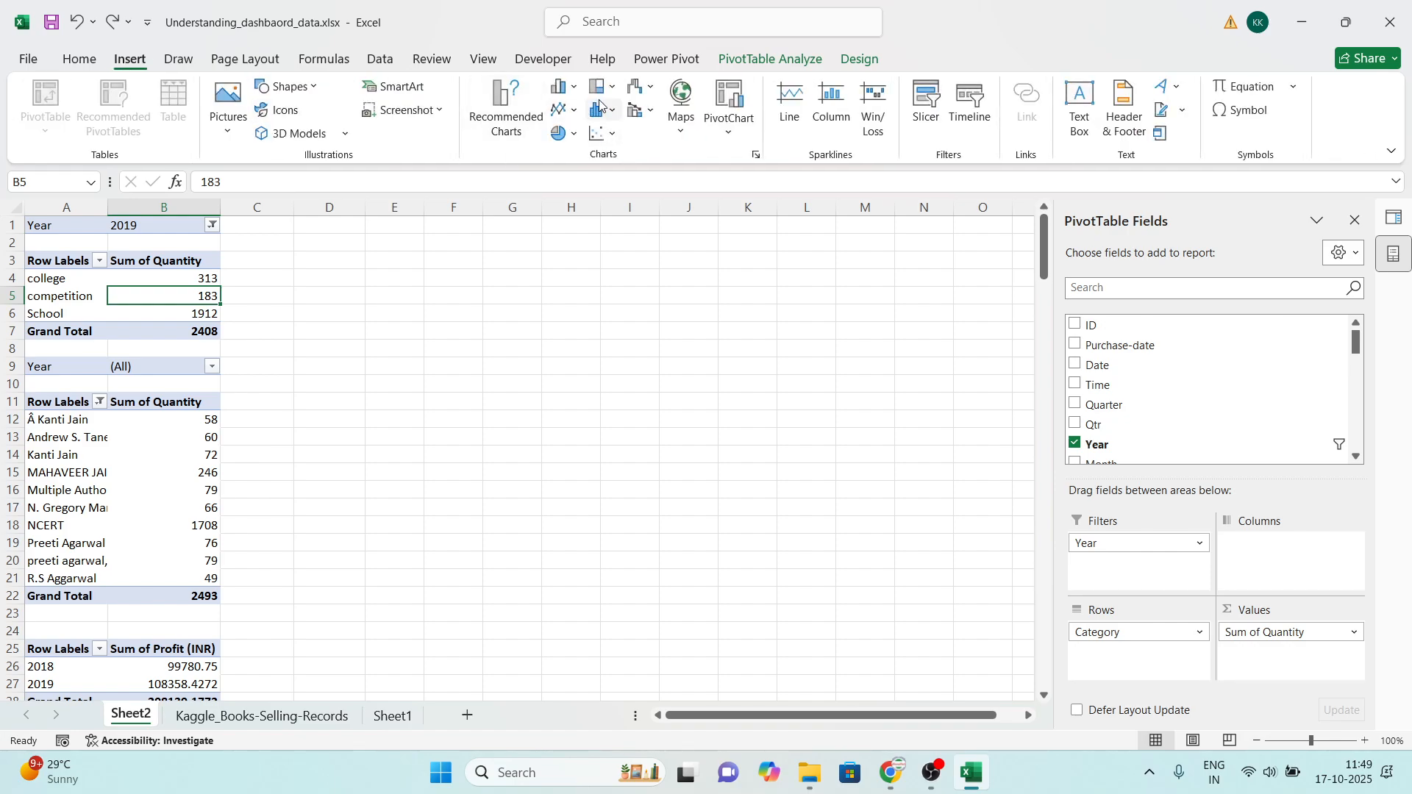
click(561, 135)
click(576, 193)
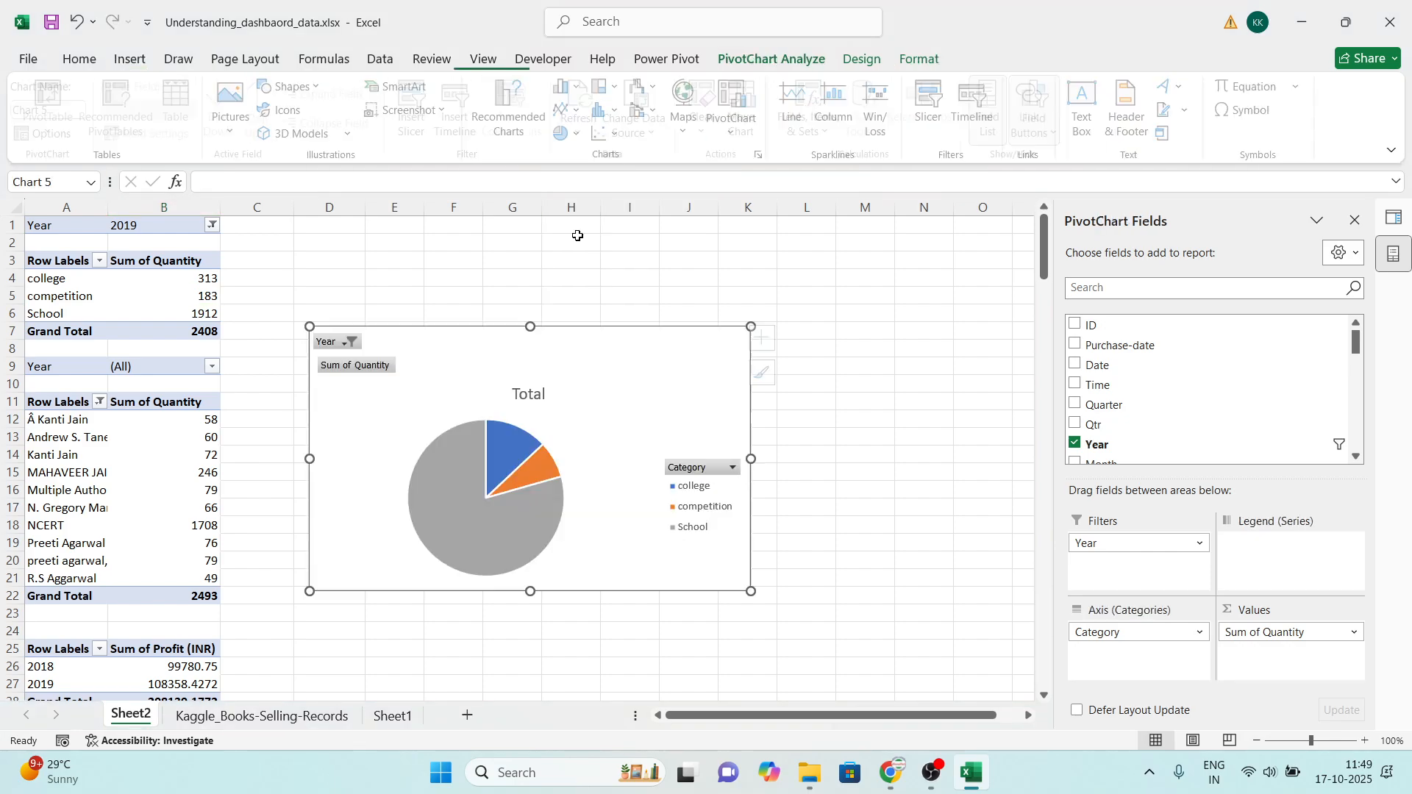
drag(652, 363, 675, 275)
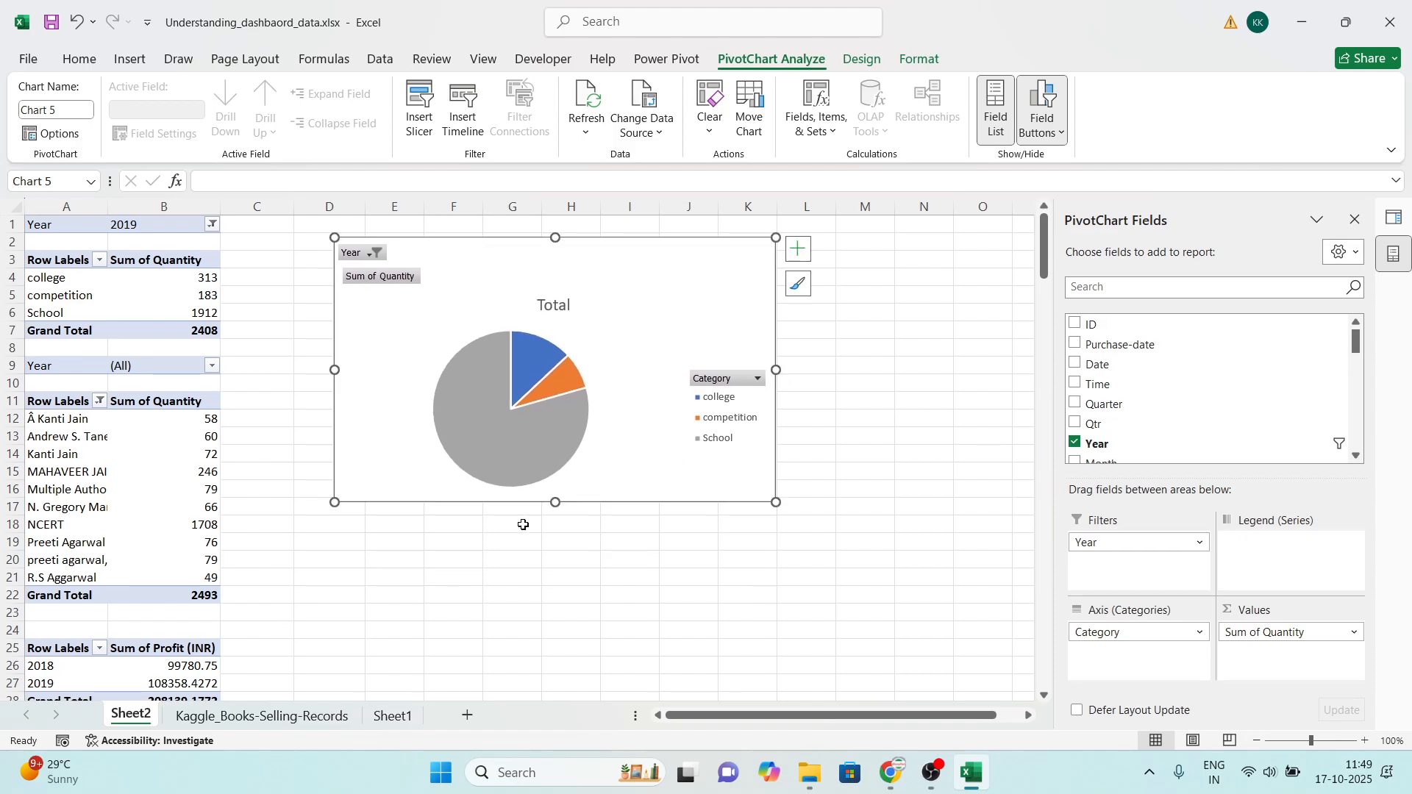
click(513, 560)
Step: Insert a 2-D clustered bar chart from the top authors PivotTable and place it directly below the pie chart
click(173, 493)
scroll(500, 485, down, 2)
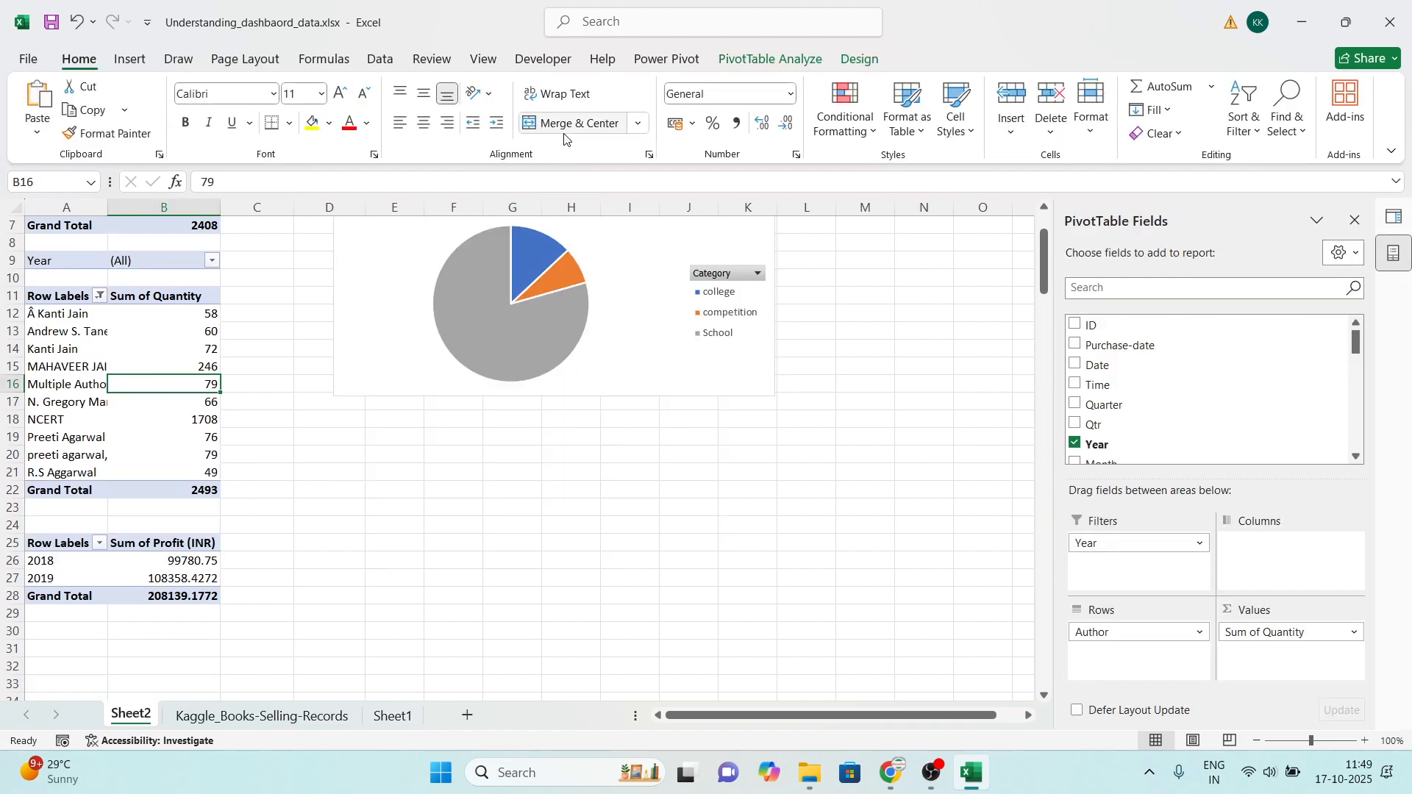
click(130, 60)
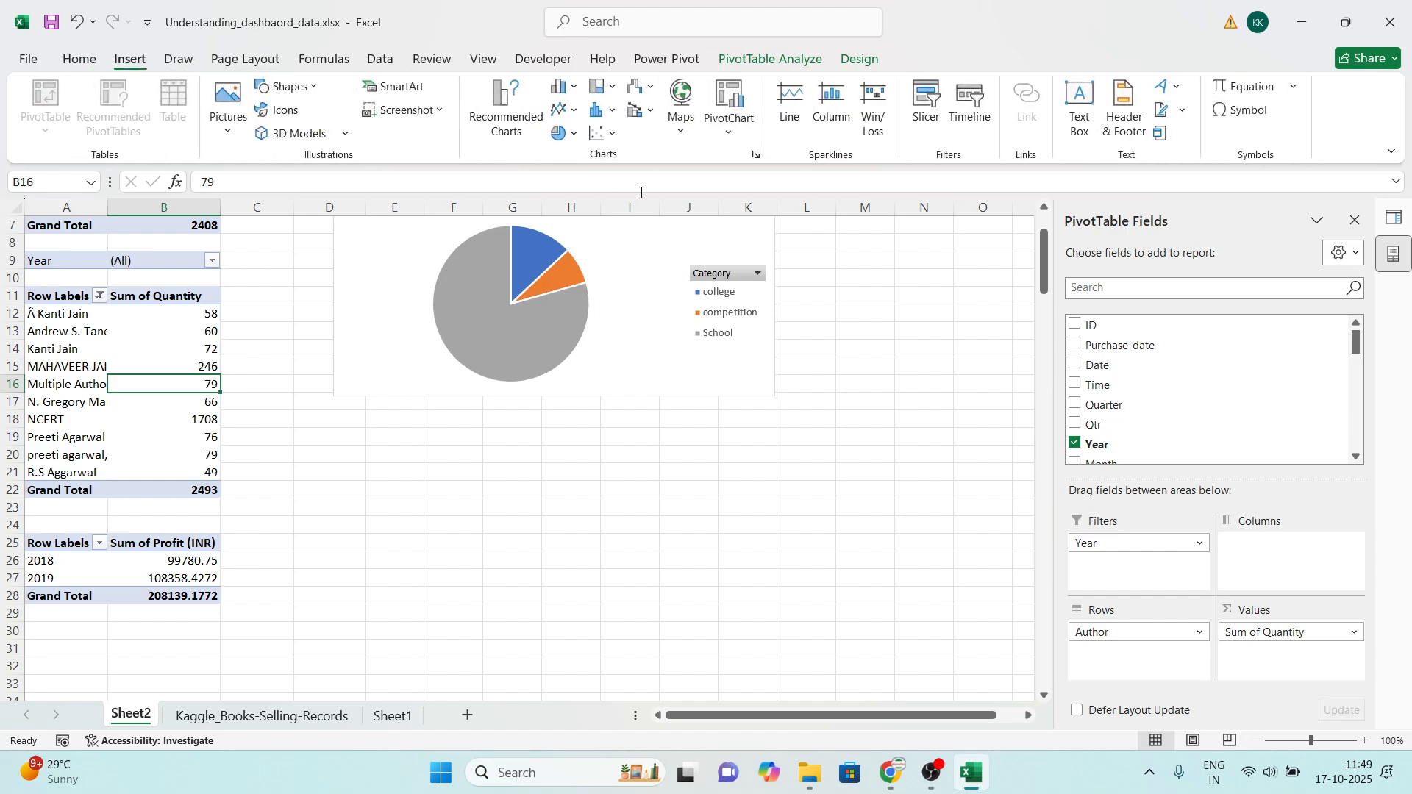
click(563, 87)
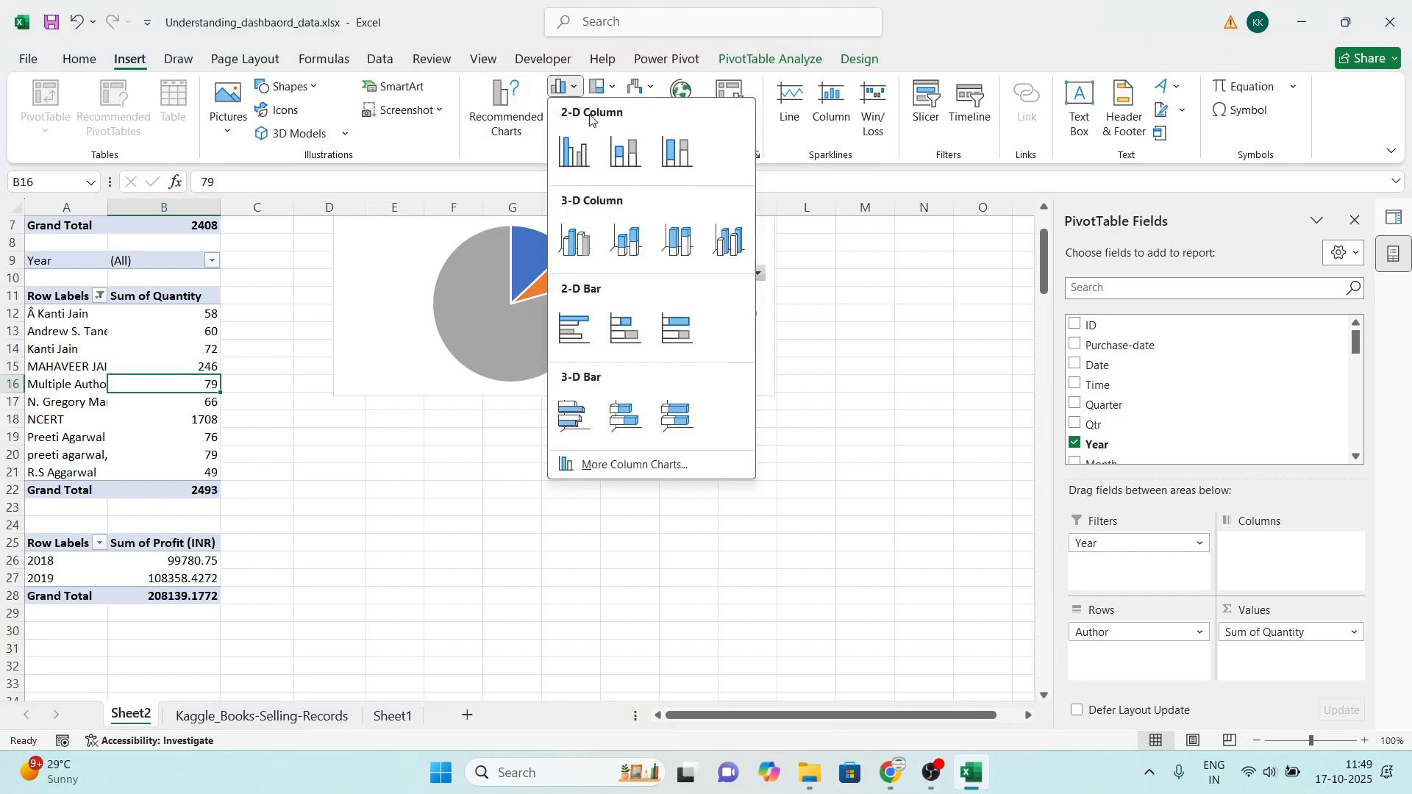
click(576, 332)
drag(618, 356, 626, 450)
scroll(910, 444, down, 1)
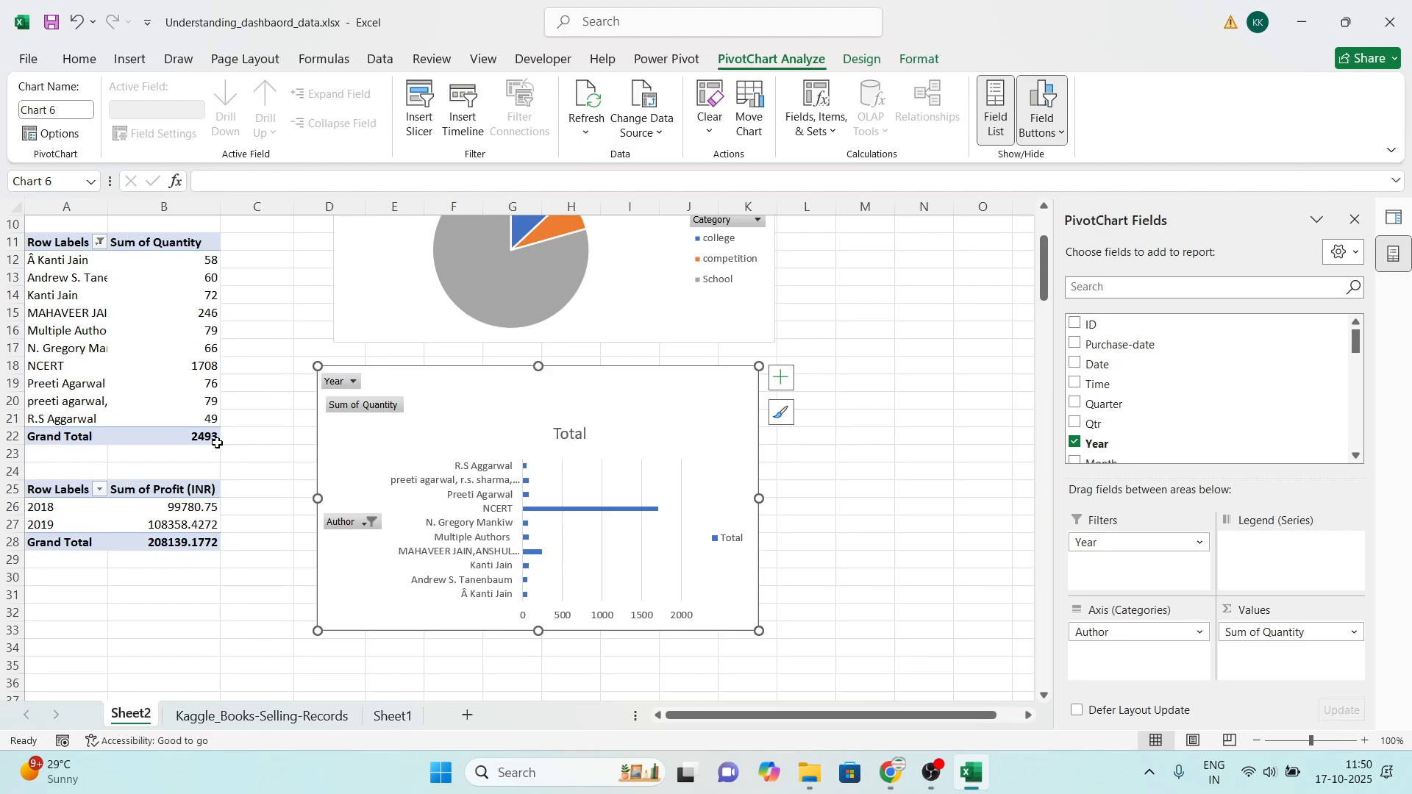
Step: Insert a 2-D clustered column chart from the profit-by-year PivotTable and place it directly below the authors bar chart
click(125, 511)
scroll(911, 489, down, 4)
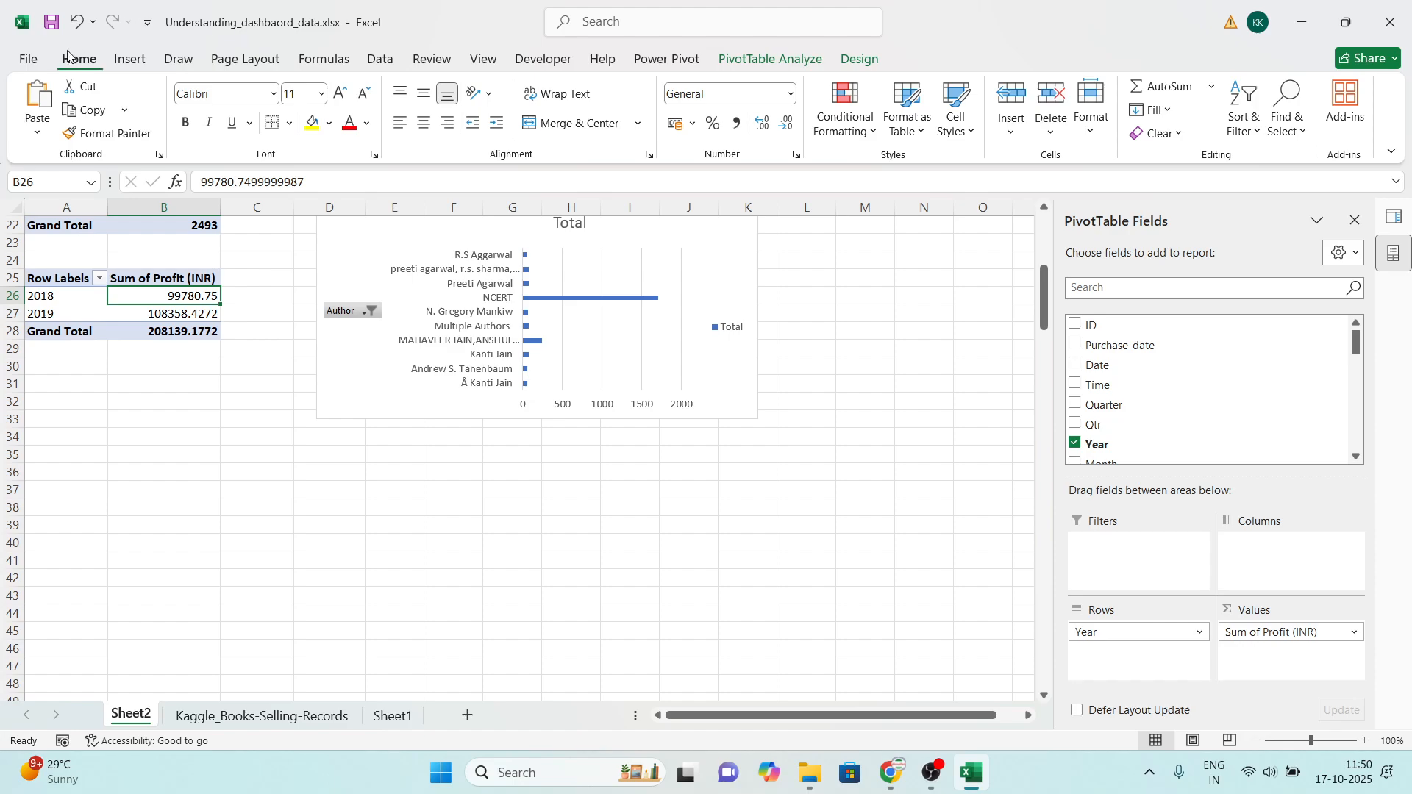
click(140, 64)
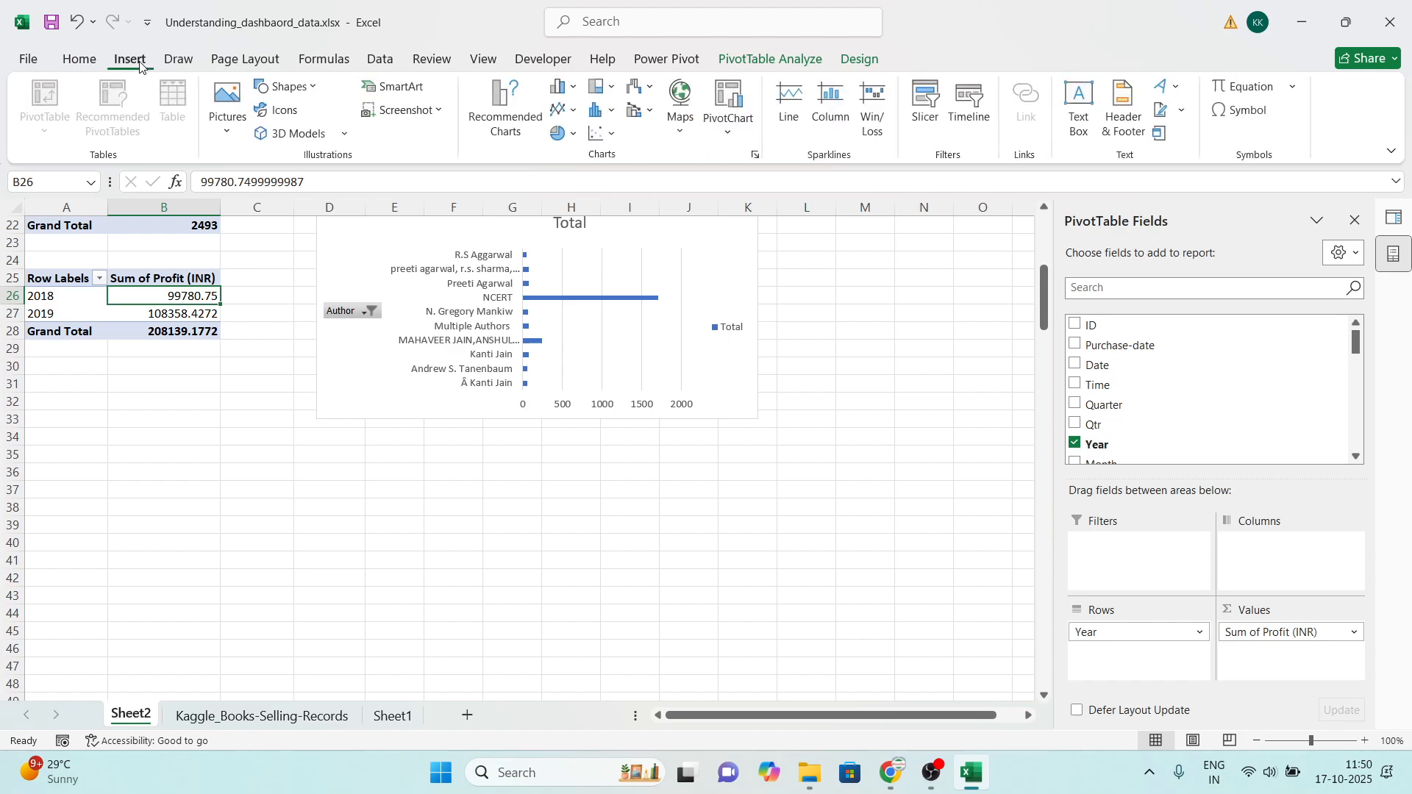
click(565, 111)
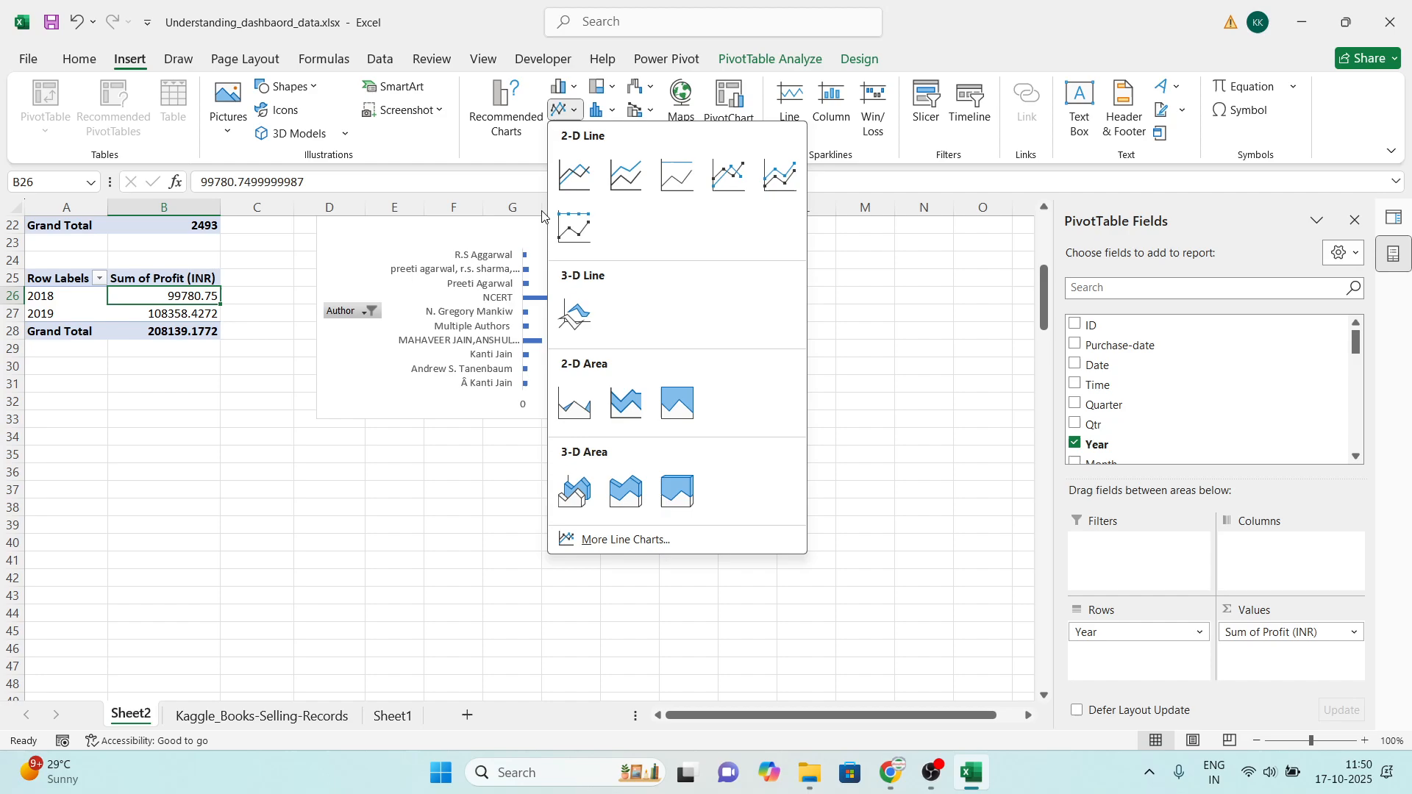
click(559, 88)
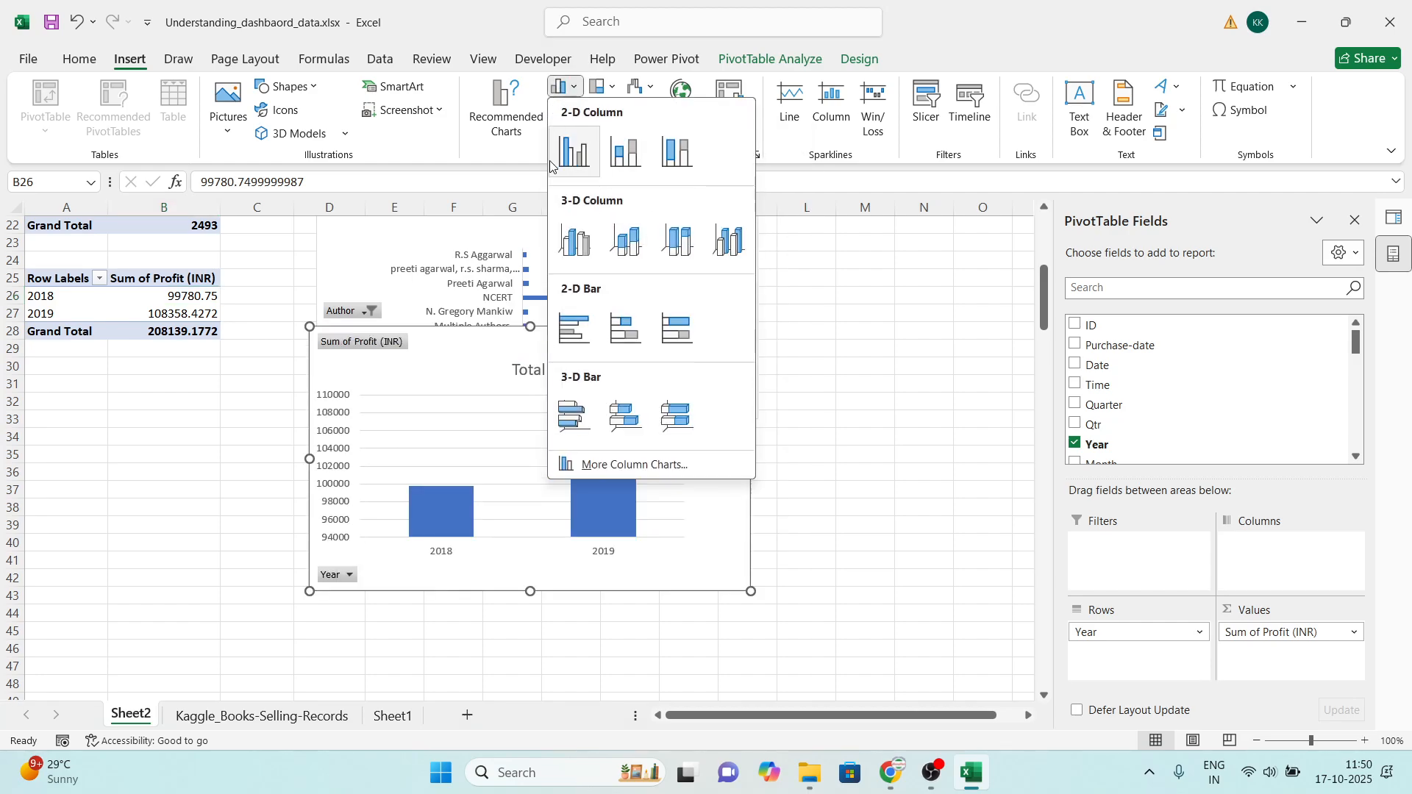
click(573, 160)
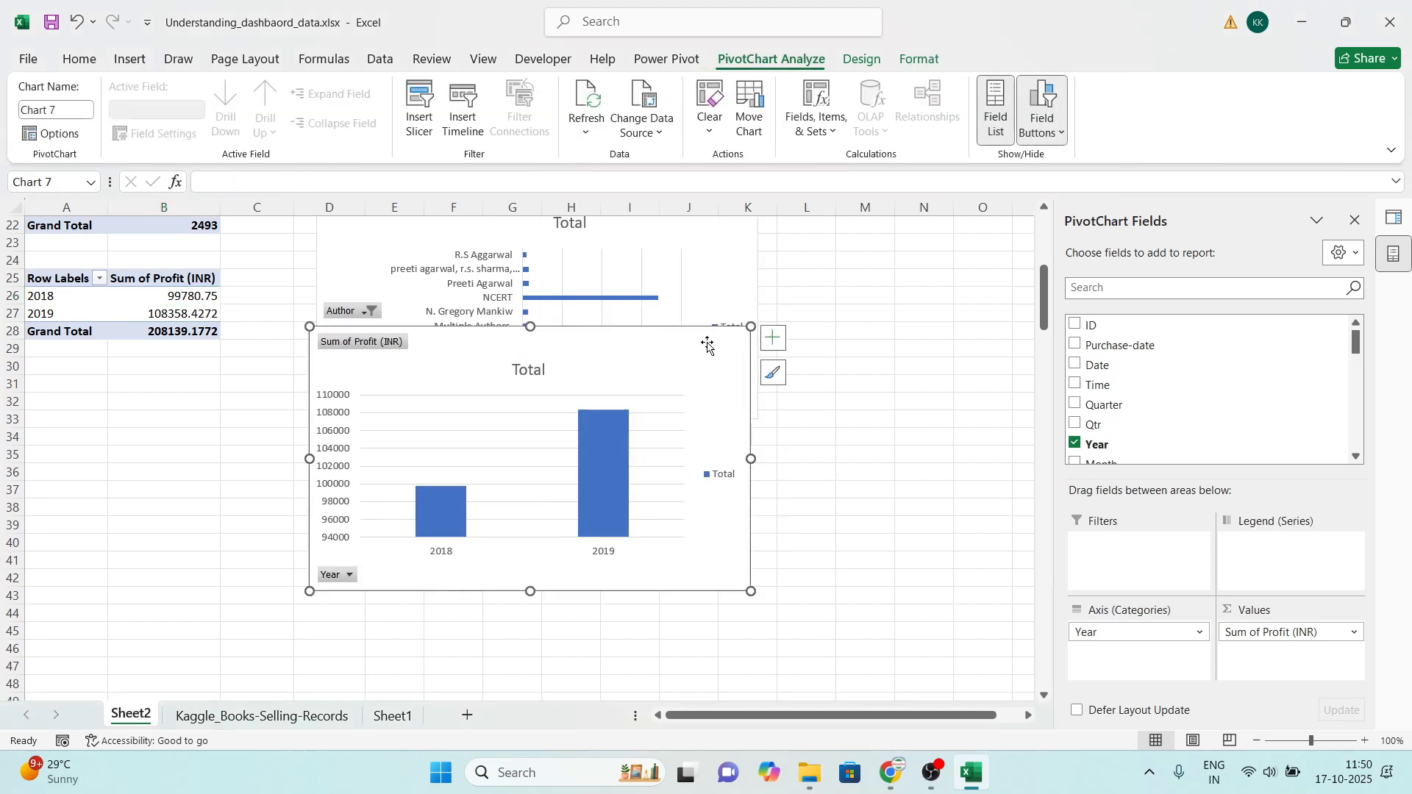
drag(681, 382, 675, 476)
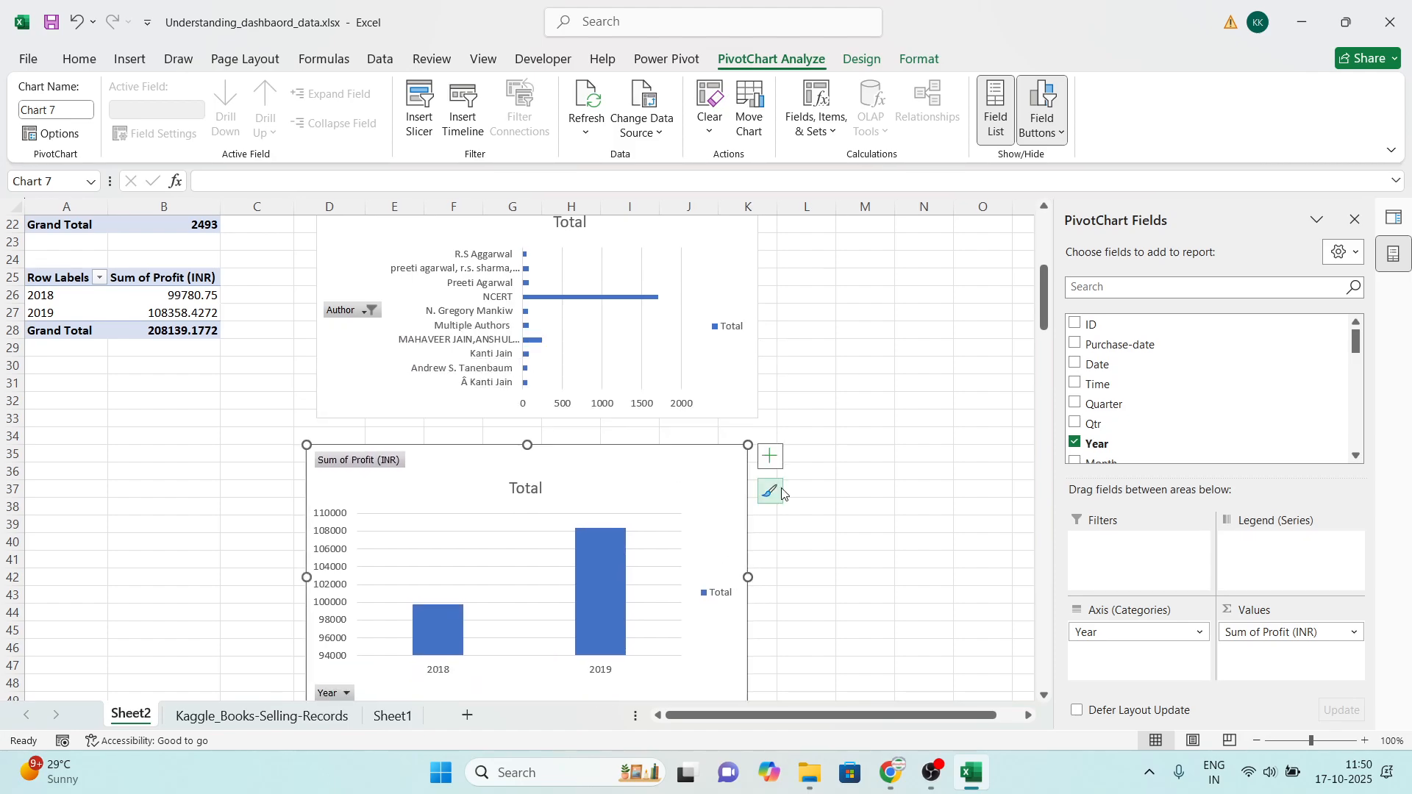
click(891, 504)
Step: Select the pie, bar and column charts together on Sheet2 and cut them from the sheet
scroll(890, 500, up, 7)
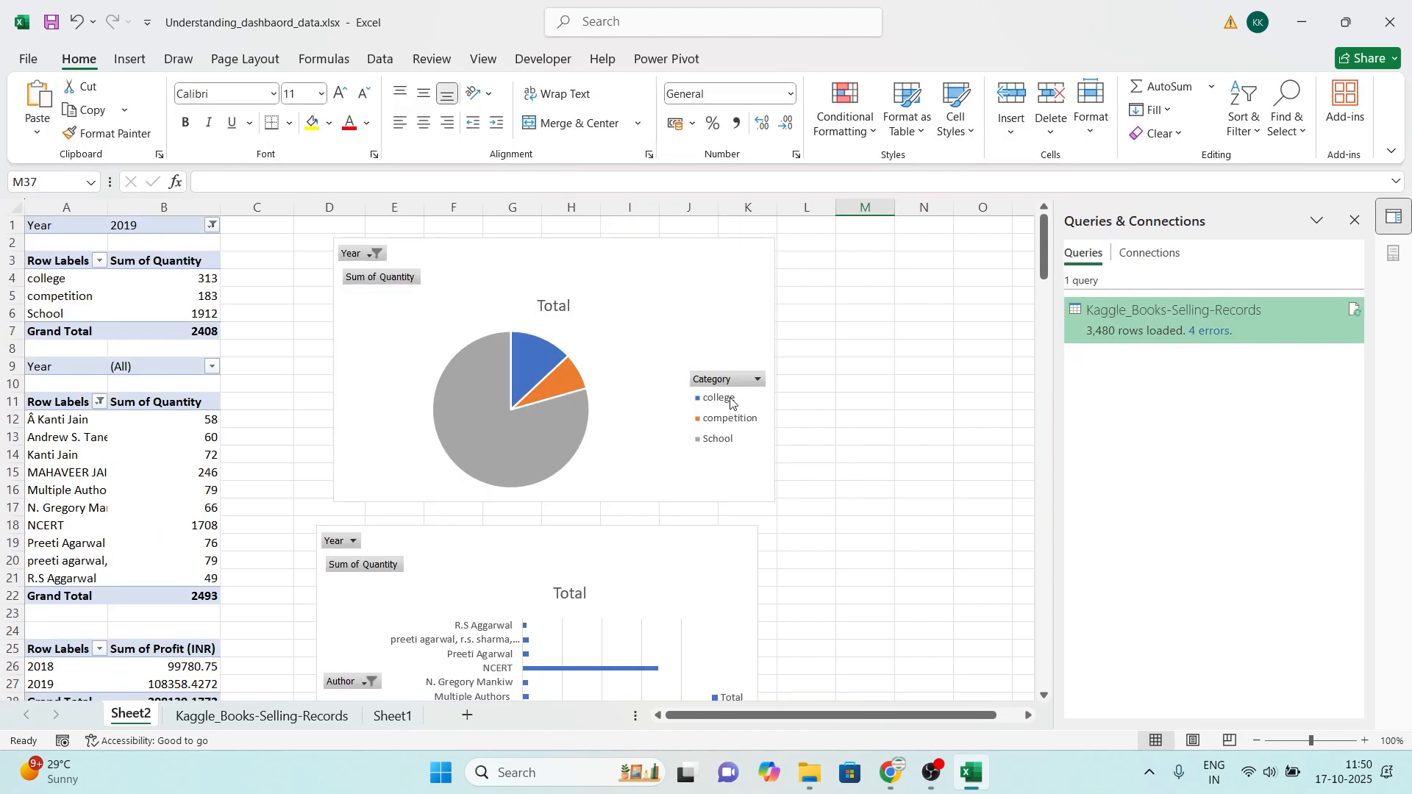
click(693, 309)
scroll(854, 476, down, 3)
click(720, 406)
scroll(870, 447, down, 6)
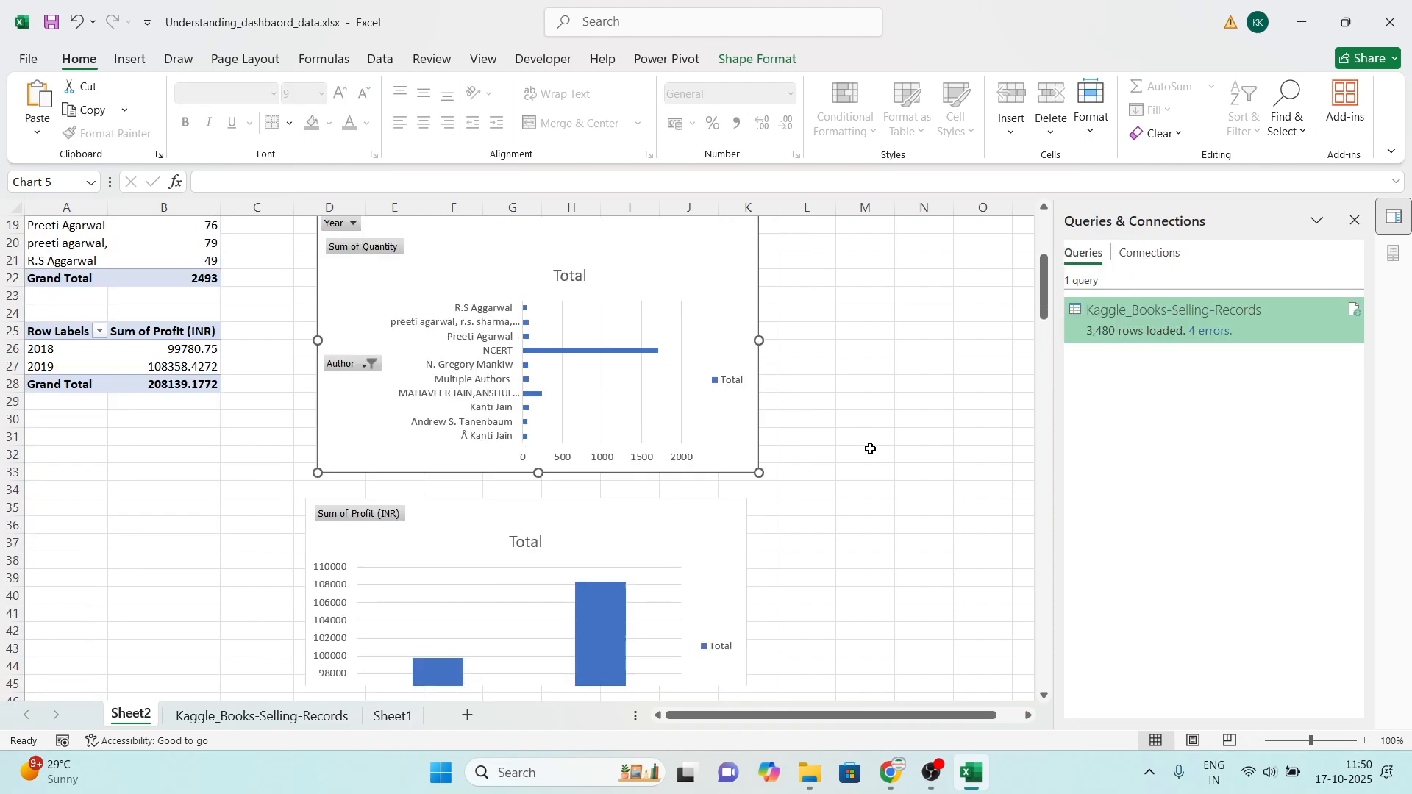
scroll(802, 408, up, 9)
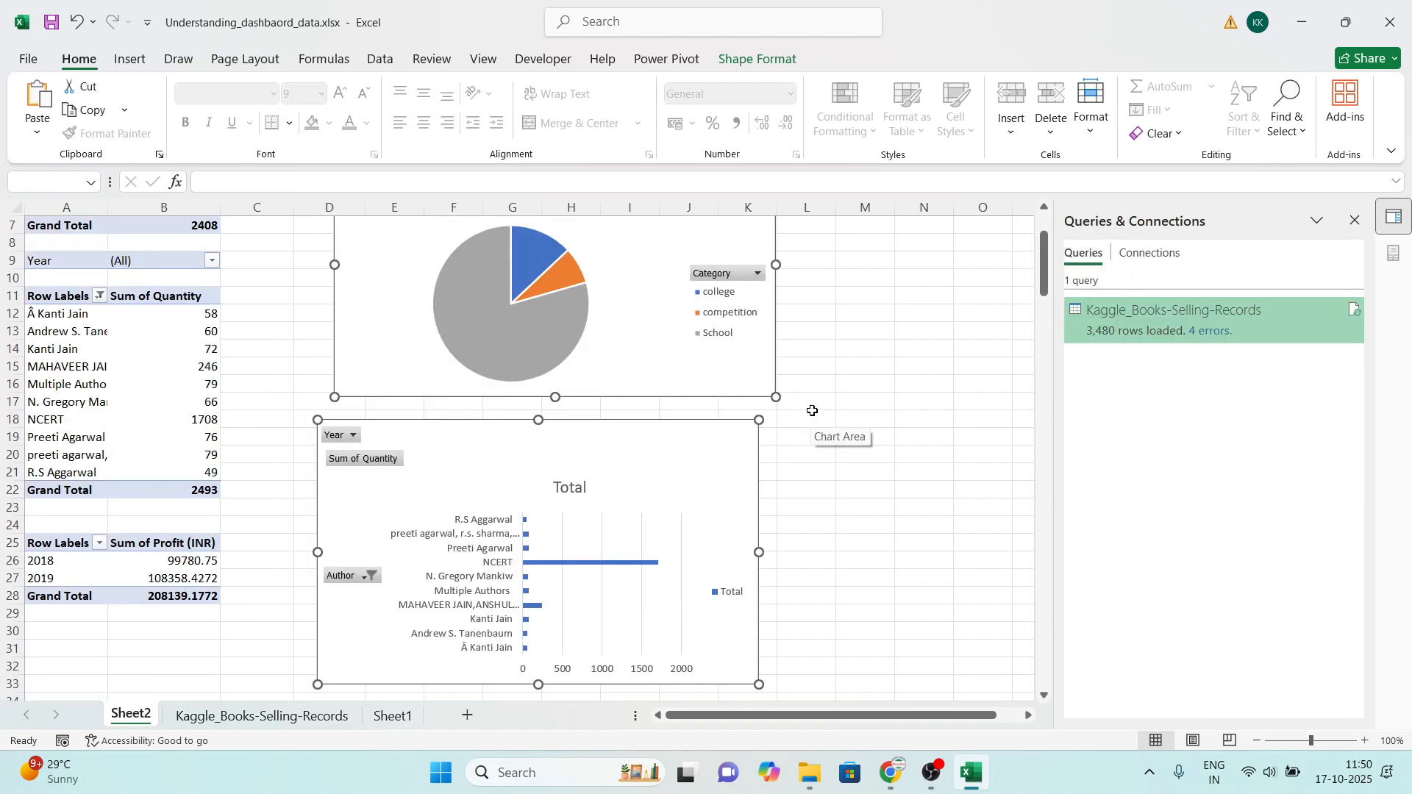
click(833, 315)
click(608, 291)
scroll(823, 415, down, 4)
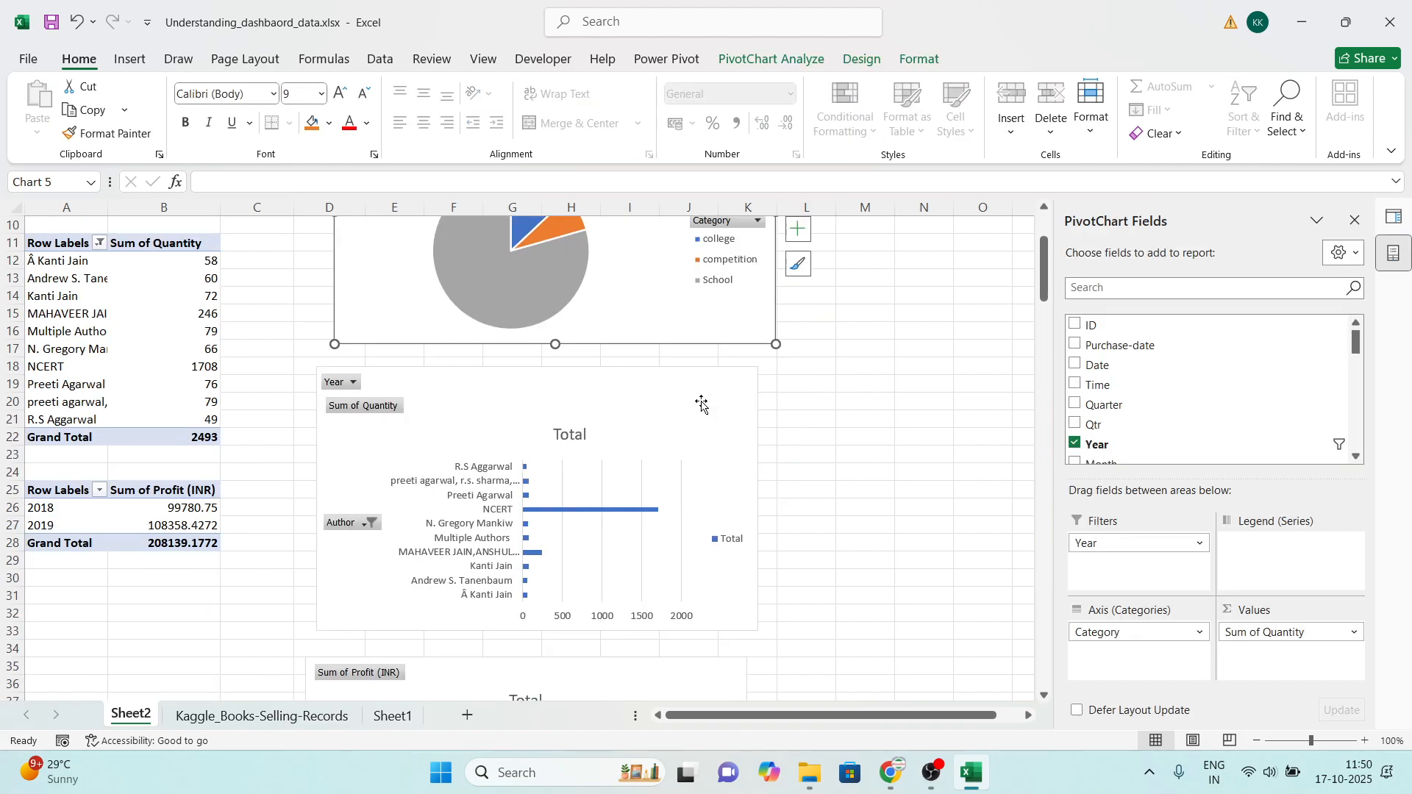
click(706, 404)
scroll(861, 438, down, 6)
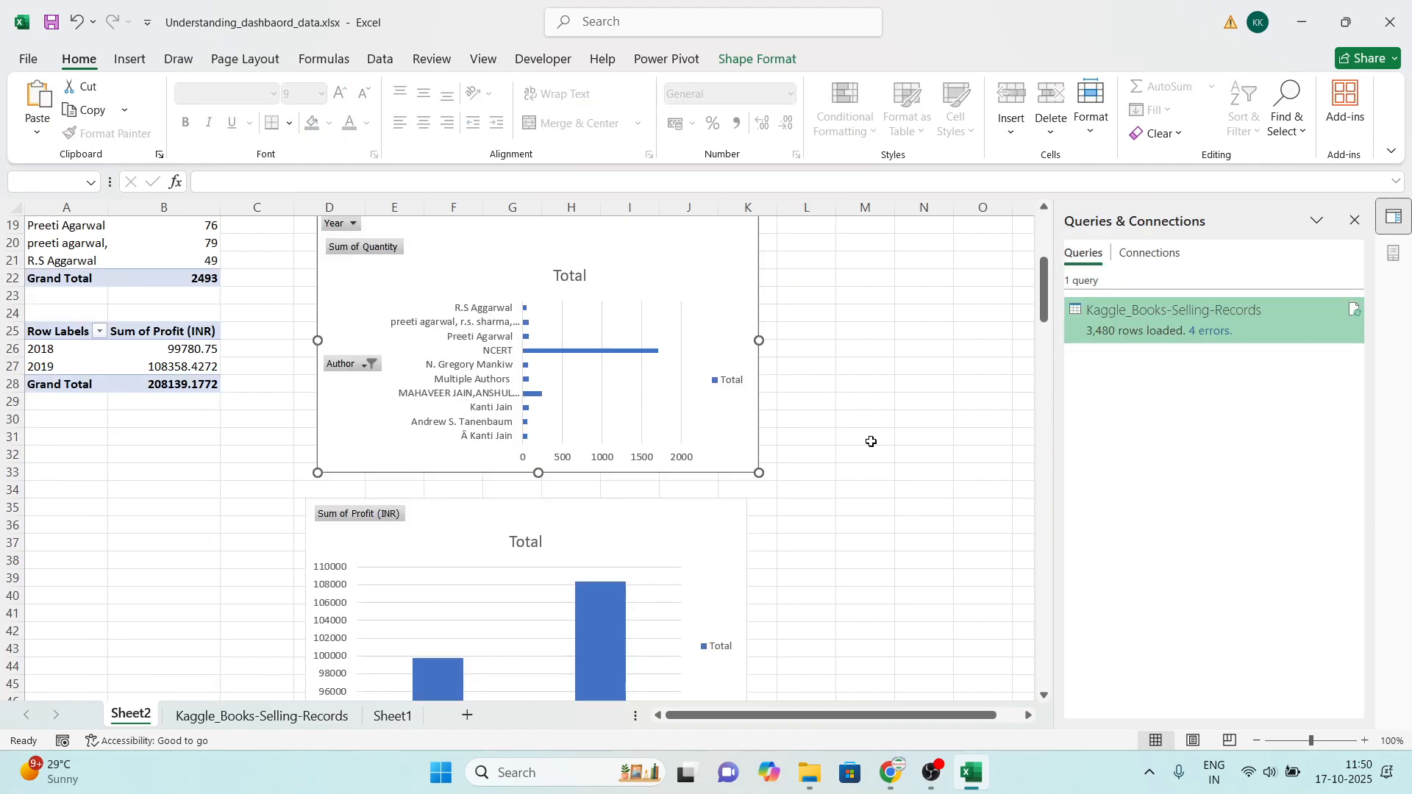
ctrl+click(684, 357)
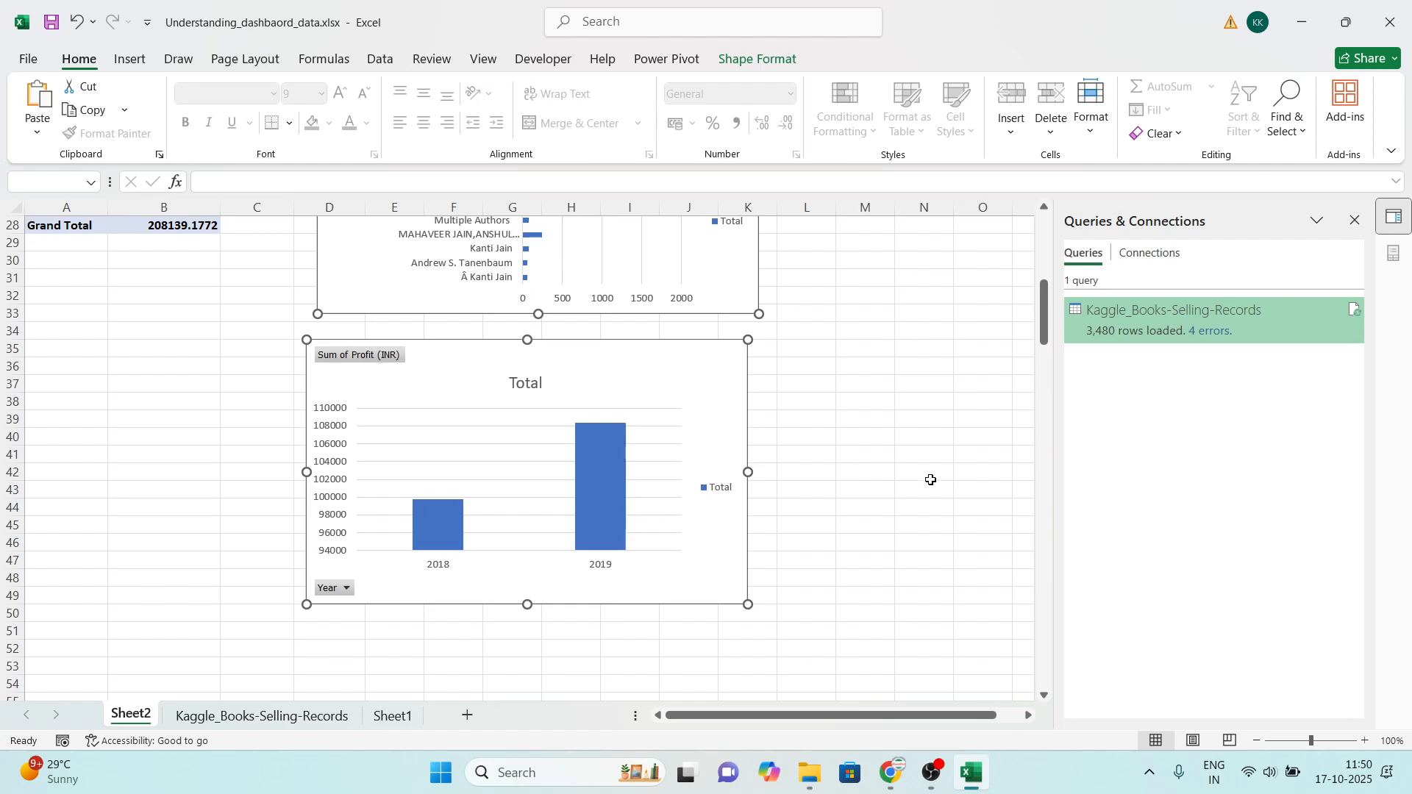
key(Delete)
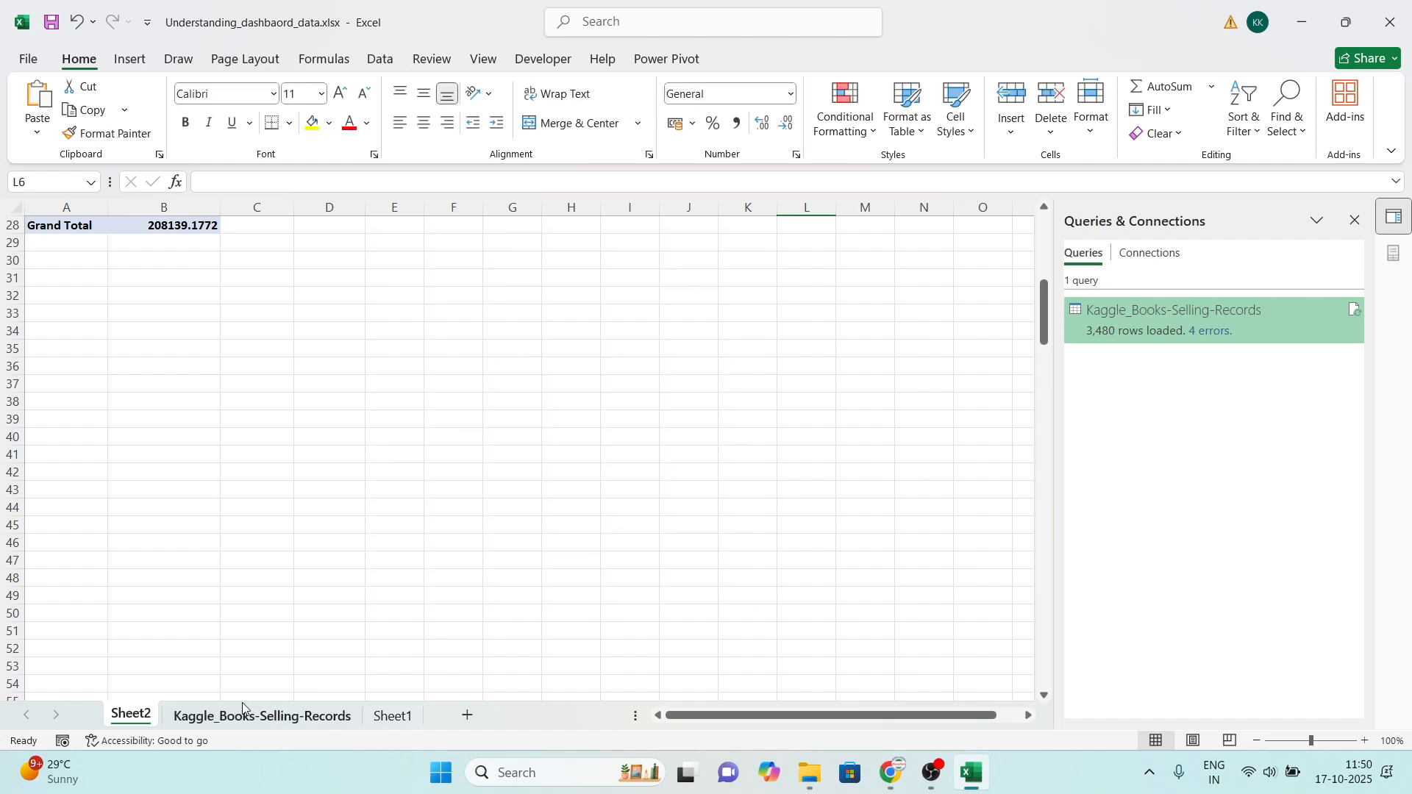
Step: Paste the three cut charts into the empty Sheet1 at cell A1
click(398, 721)
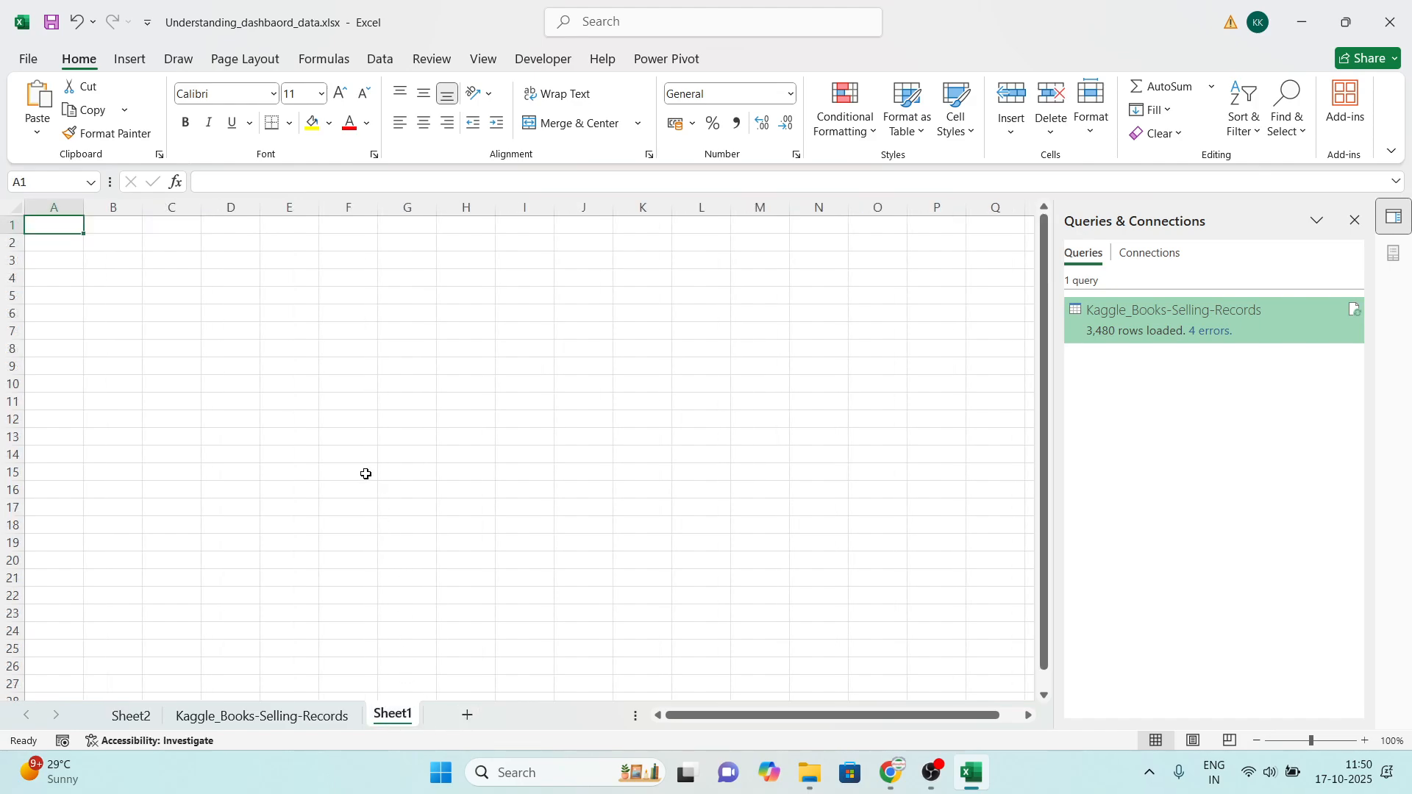
scroll(373, 477, down, 7)
scroll(373, 477, up, 7)
key(ctrl+v)
click(679, 439)
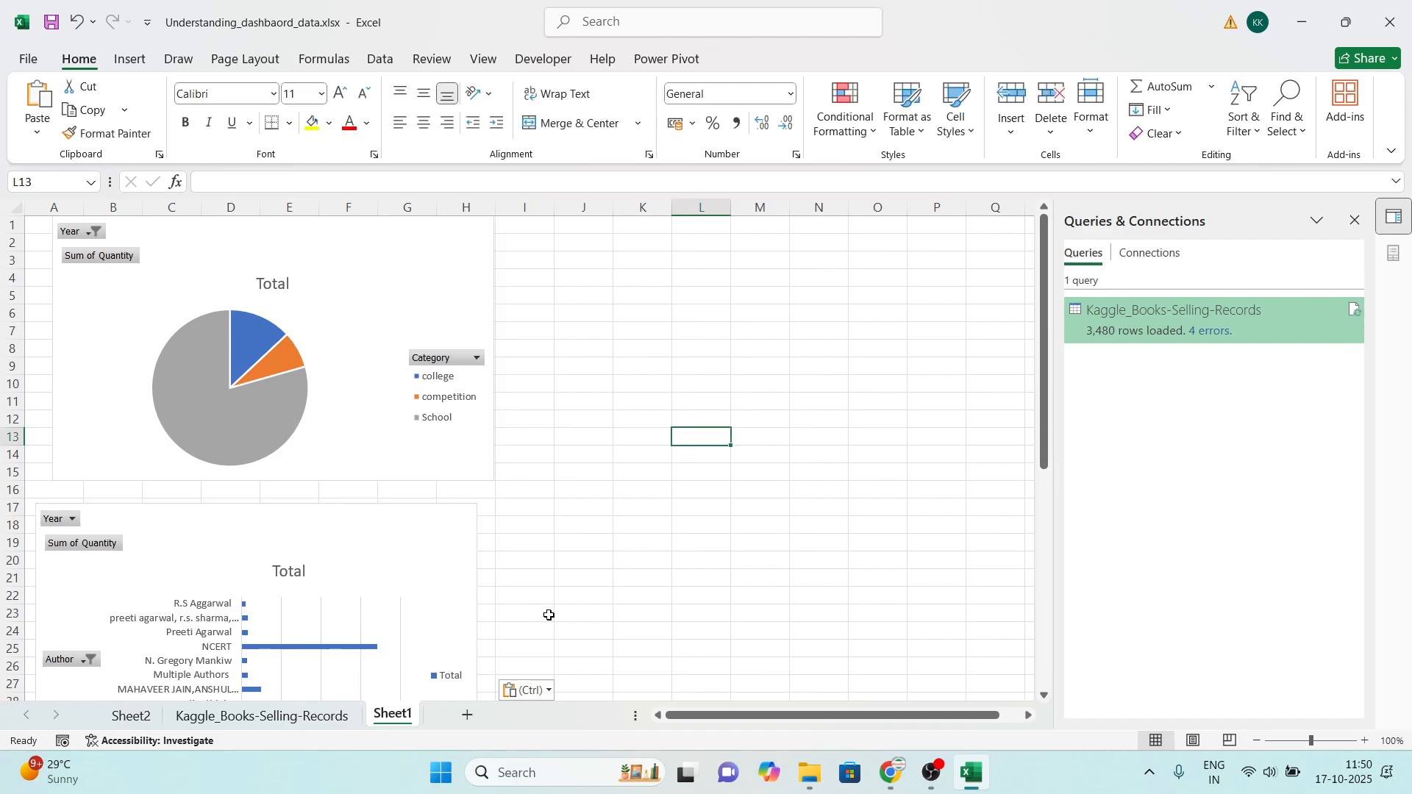
Step: Rename Sheet1 as Dashboard
key(alt+h)
key(o)
key(r)
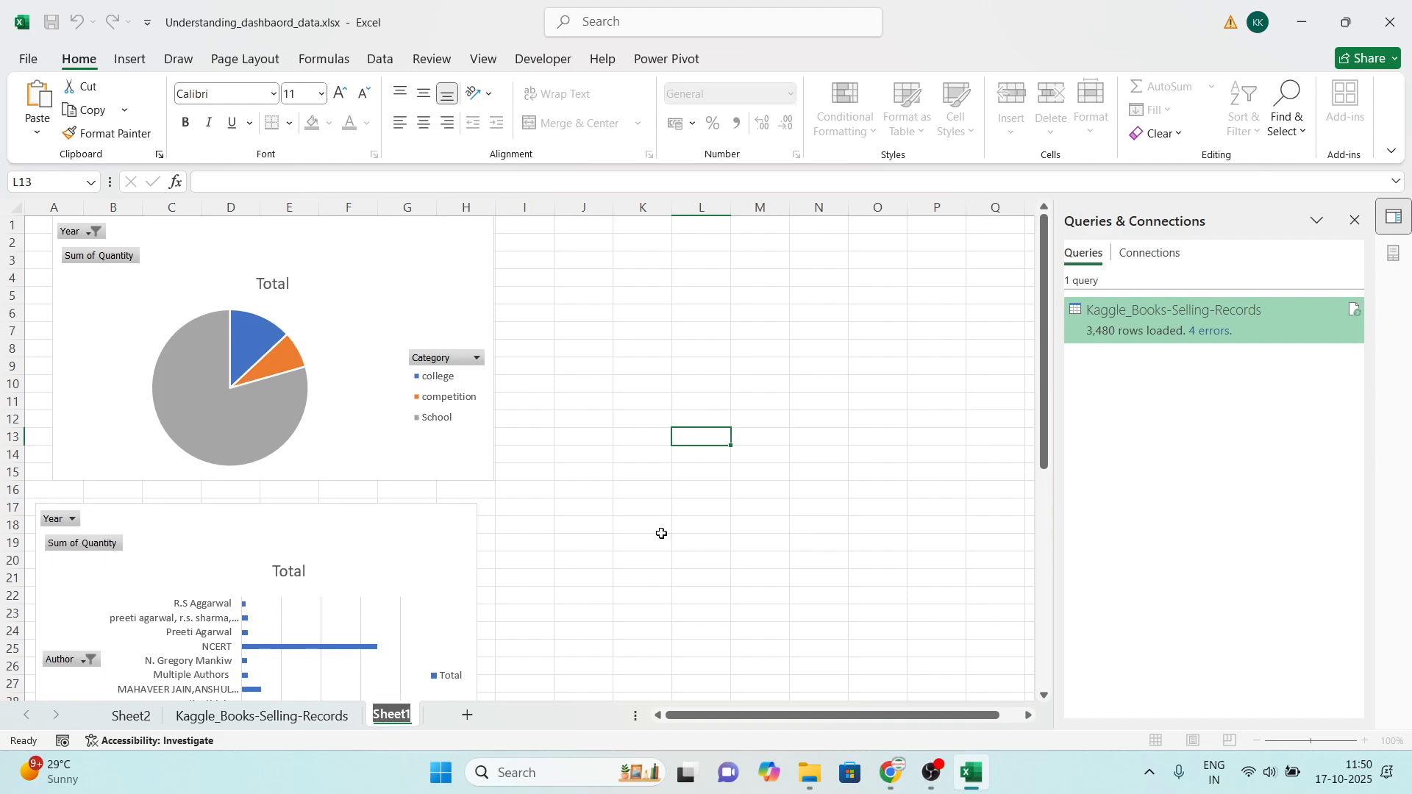
text(D)
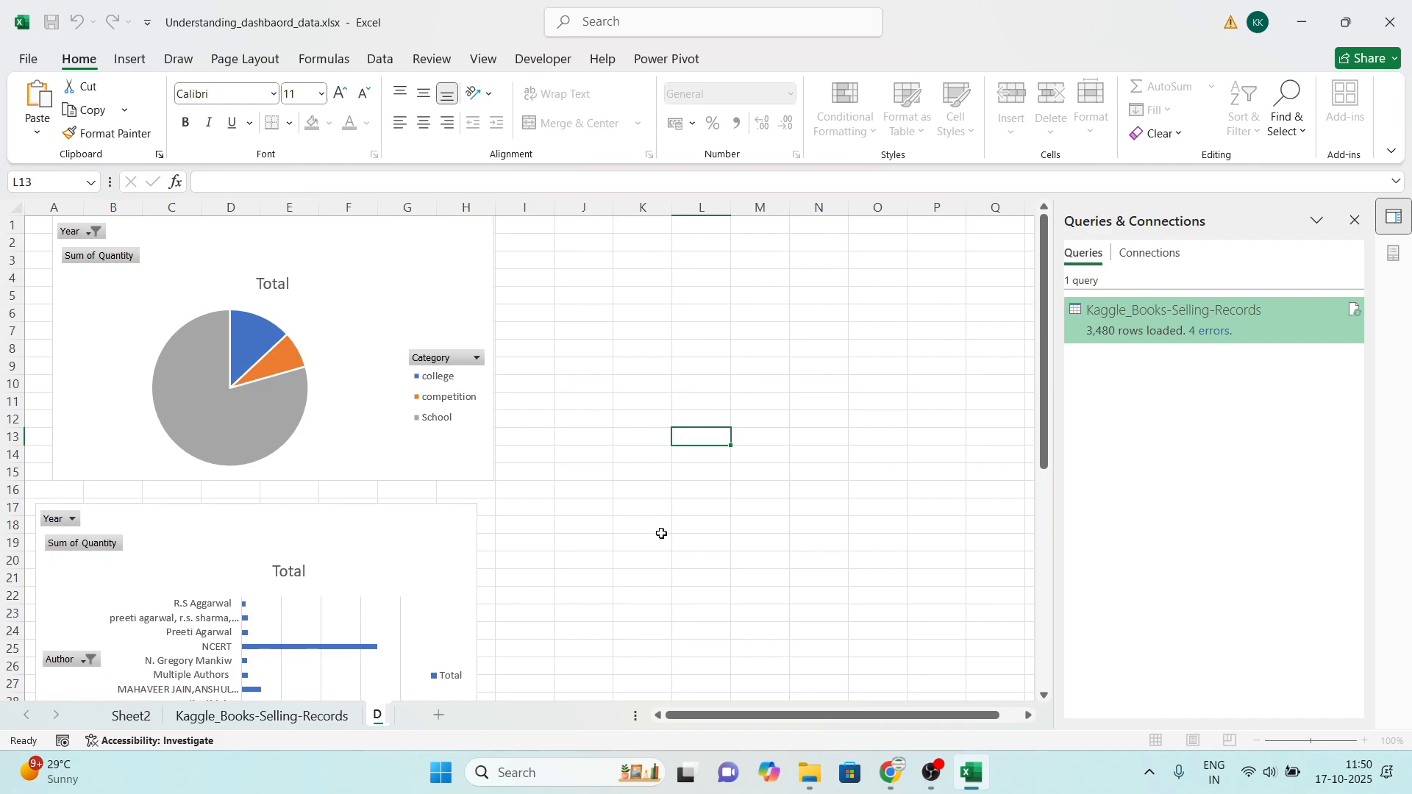
text(ashboard)
key(Return)
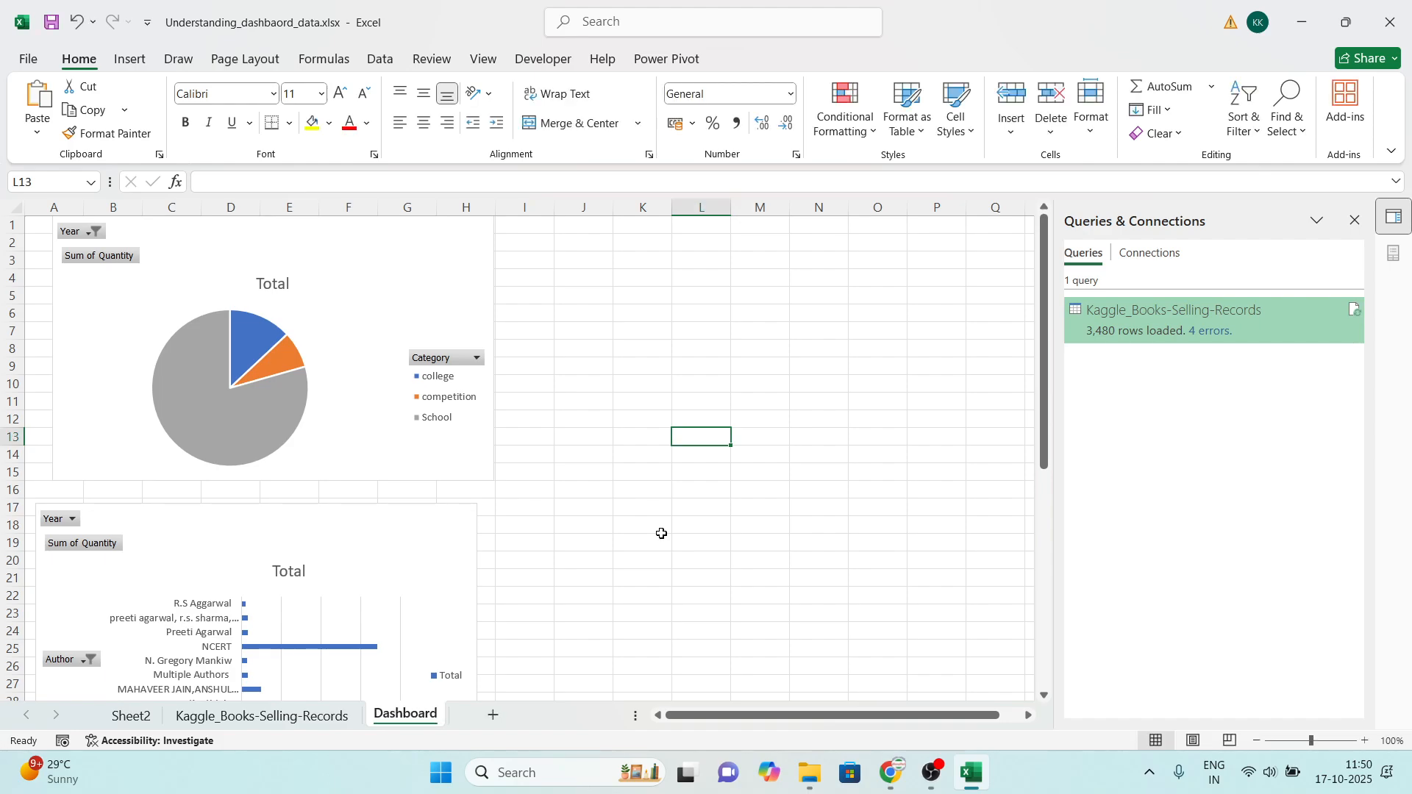
Step: Arrange the charts with the authors bar chart to the right of the pie chart and the profit column chart below the pie
drag(383, 250, 368, 264)
drag(784, 403, 862, 273)
scroll(750, 588, down, 6)
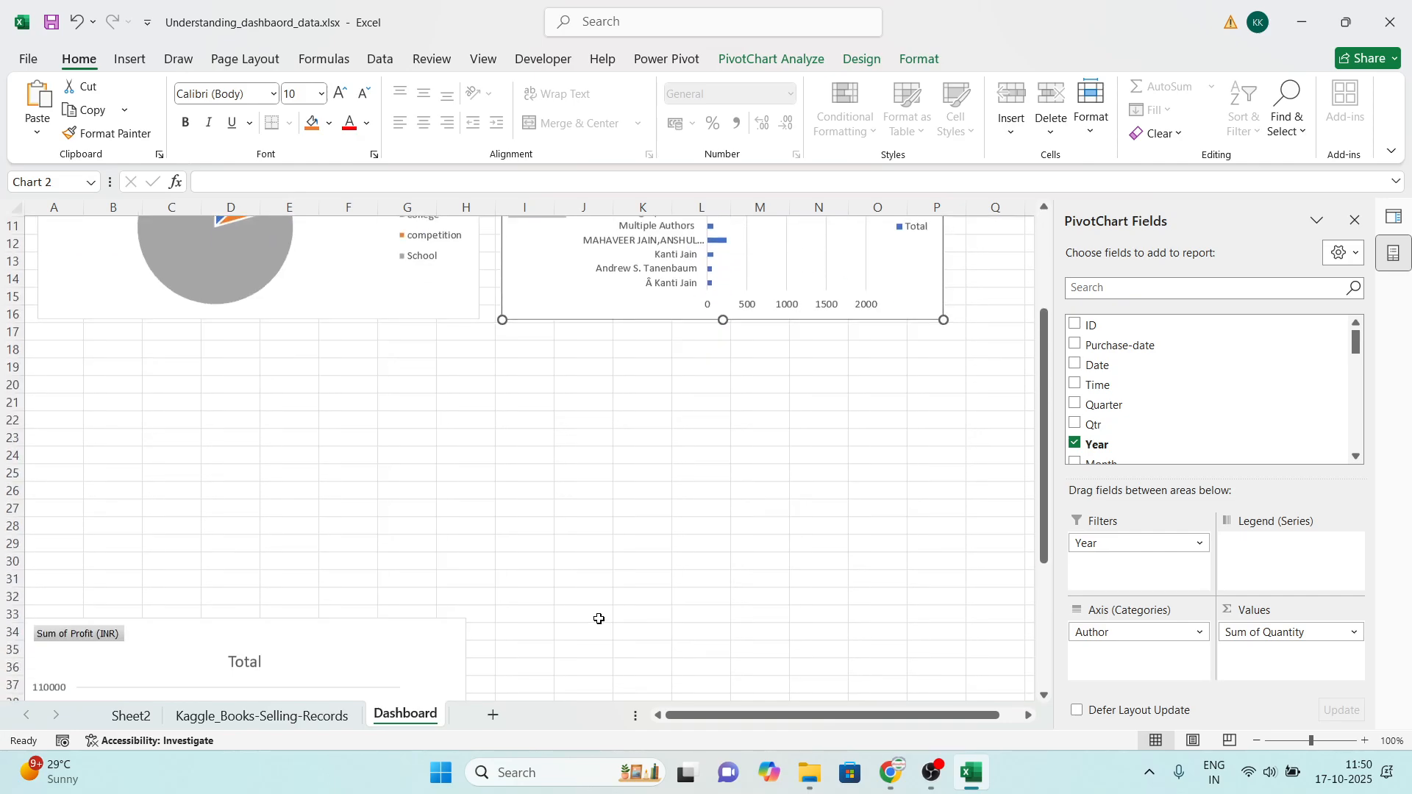
drag(373, 506, 424, 309)
scroll(794, 461, up, 3)
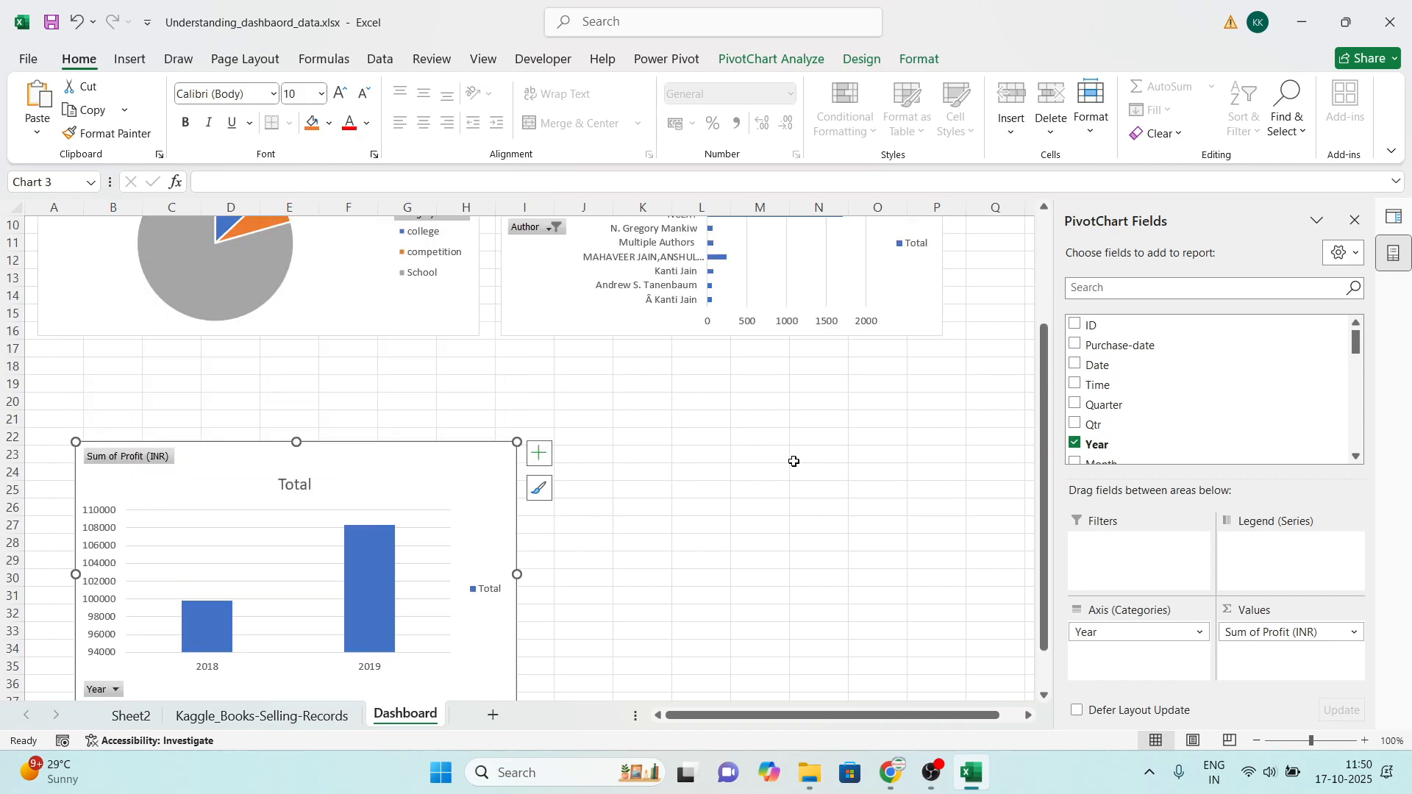
drag(471, 512, 447, 424)
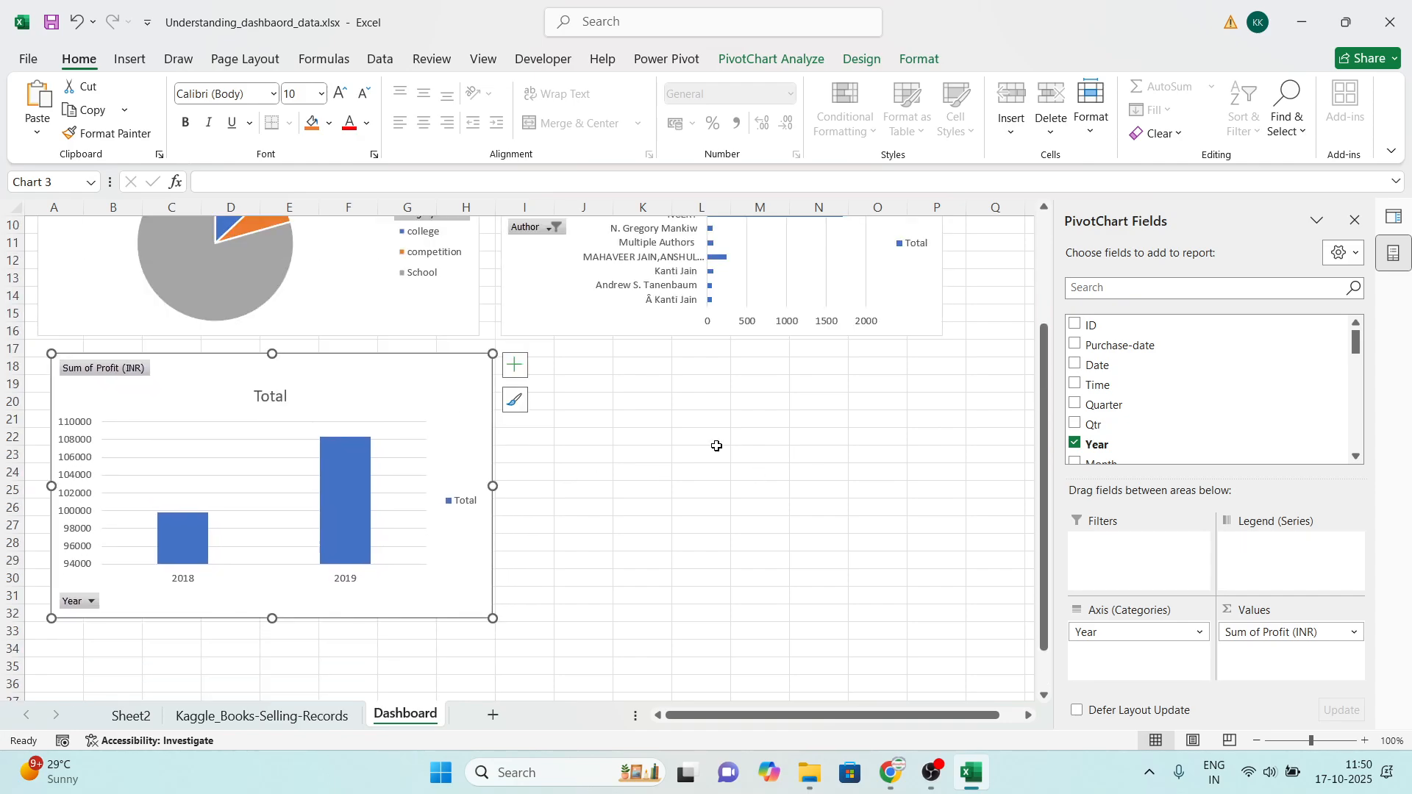
click(758, 454)
scroll(795, 515, up, 3)
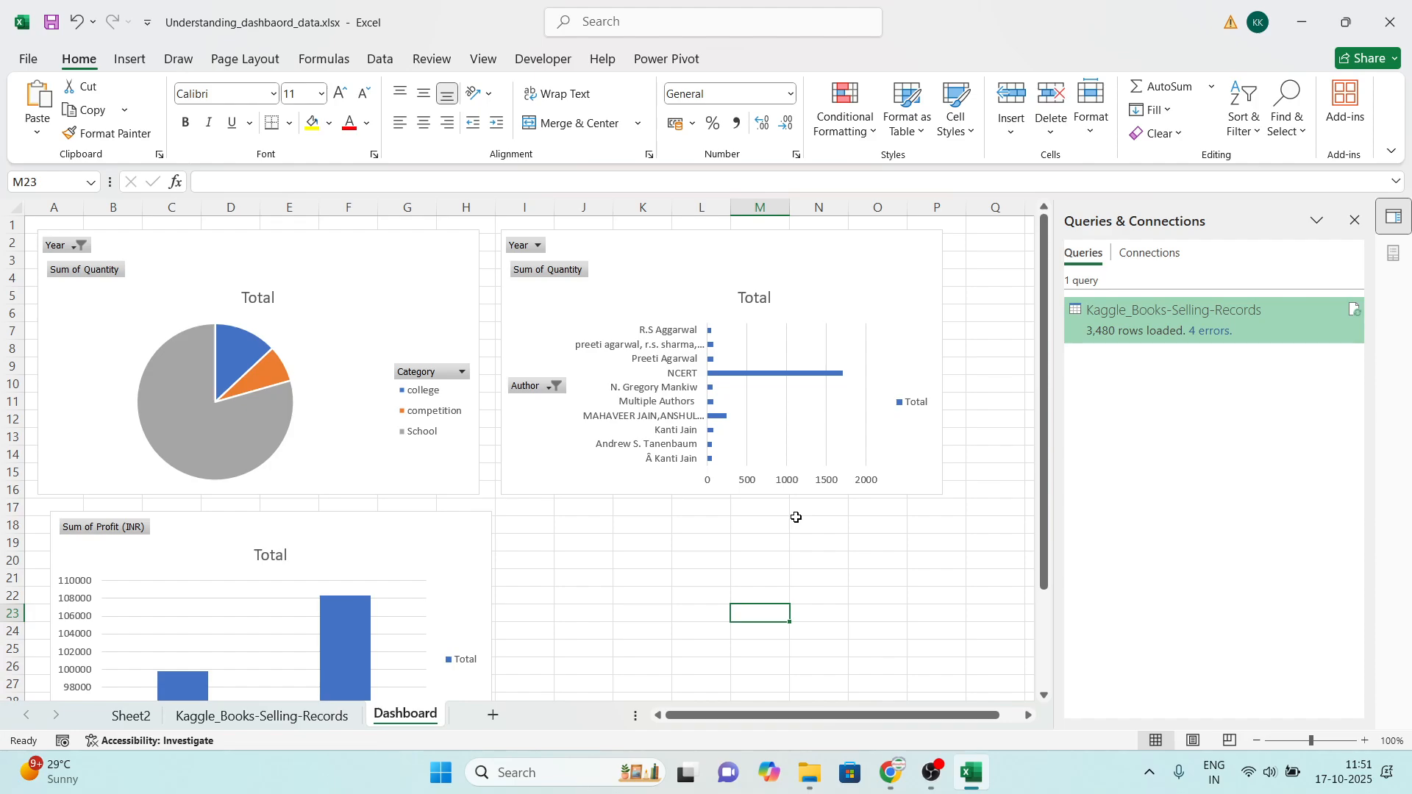
Step: Close the Queries & Connections pane and hide the gridlines, formula bar and headings on the Dashboard sheet
click(1355, 220)
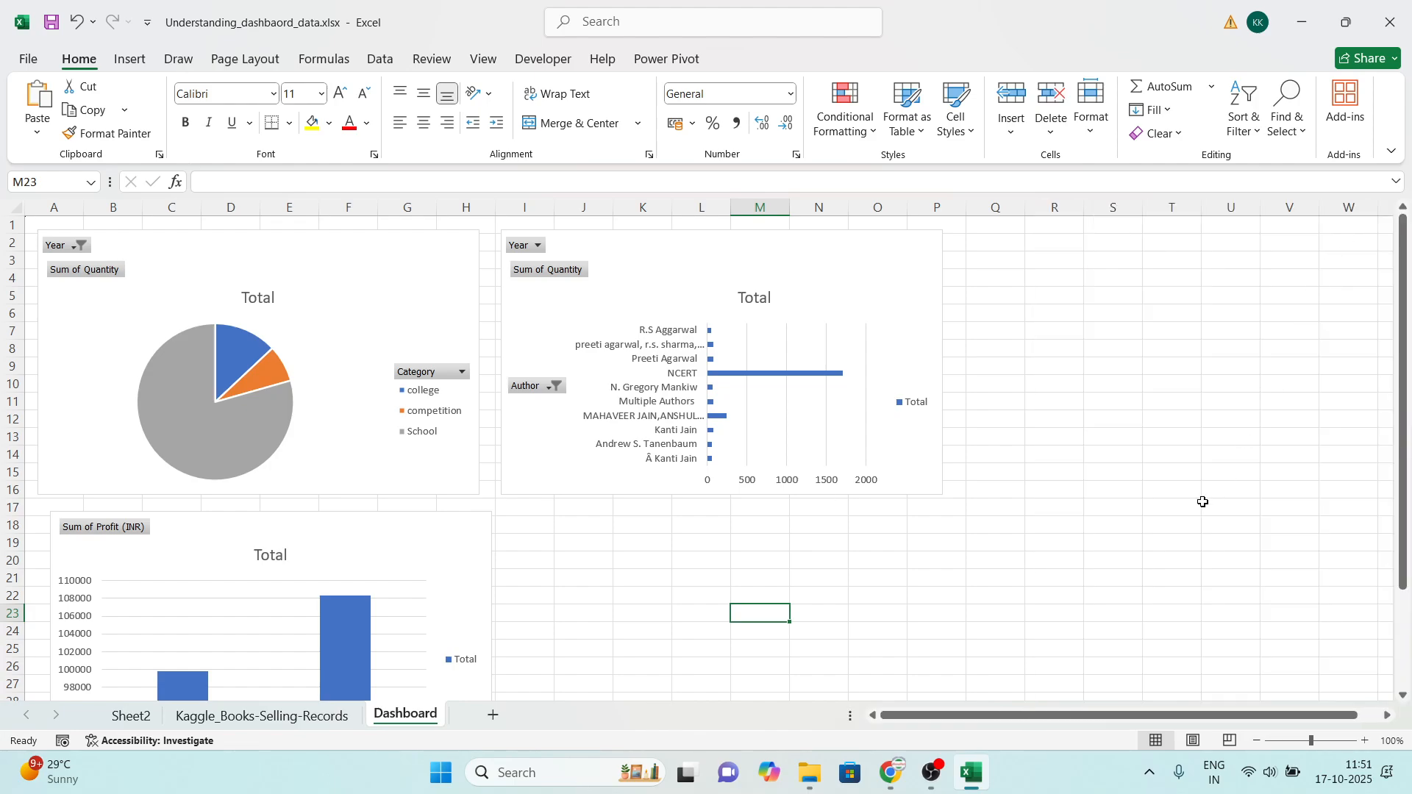
click(1120, 543)
key(ctrl+a)
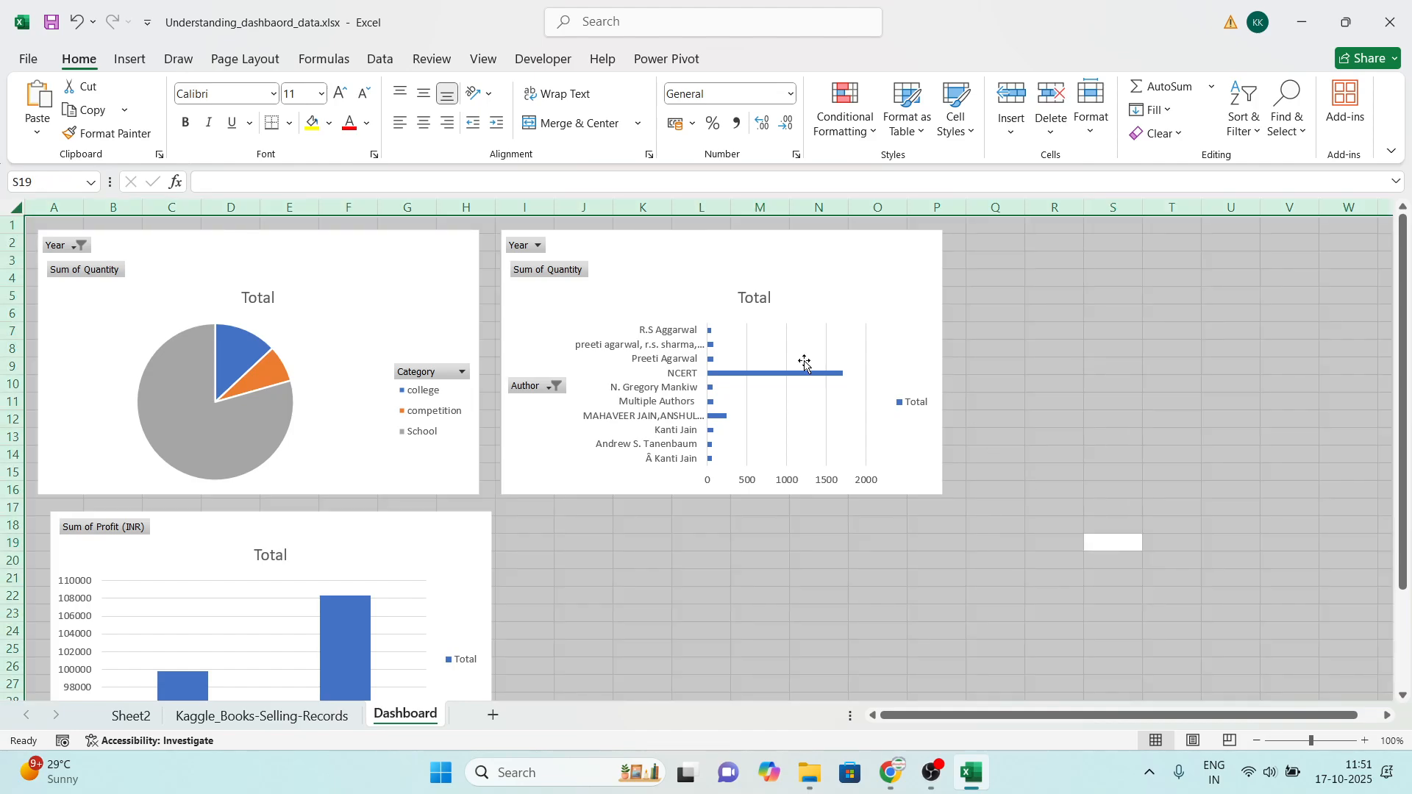
click(479, 60)
click(267, 111)
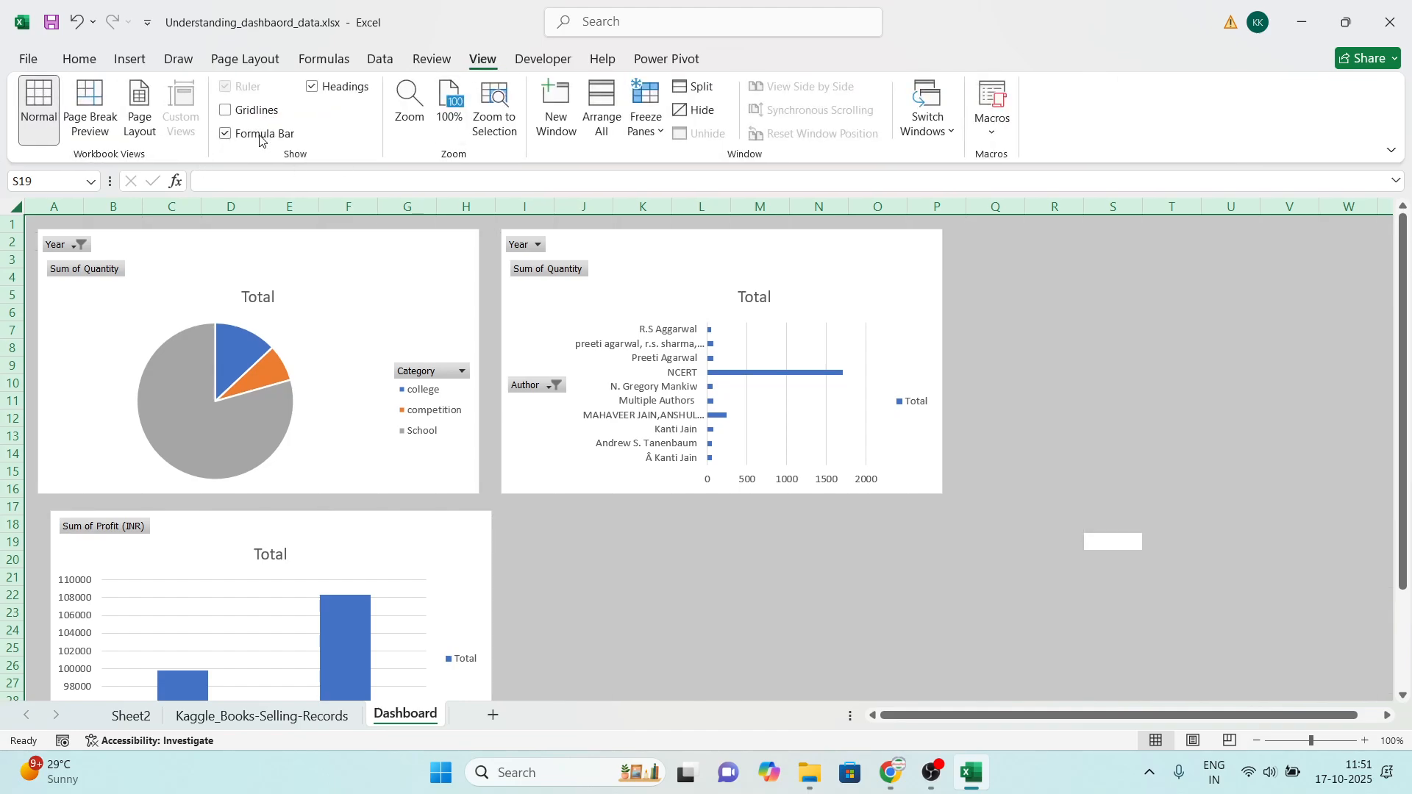
click(254, 134)
click(321, 89)
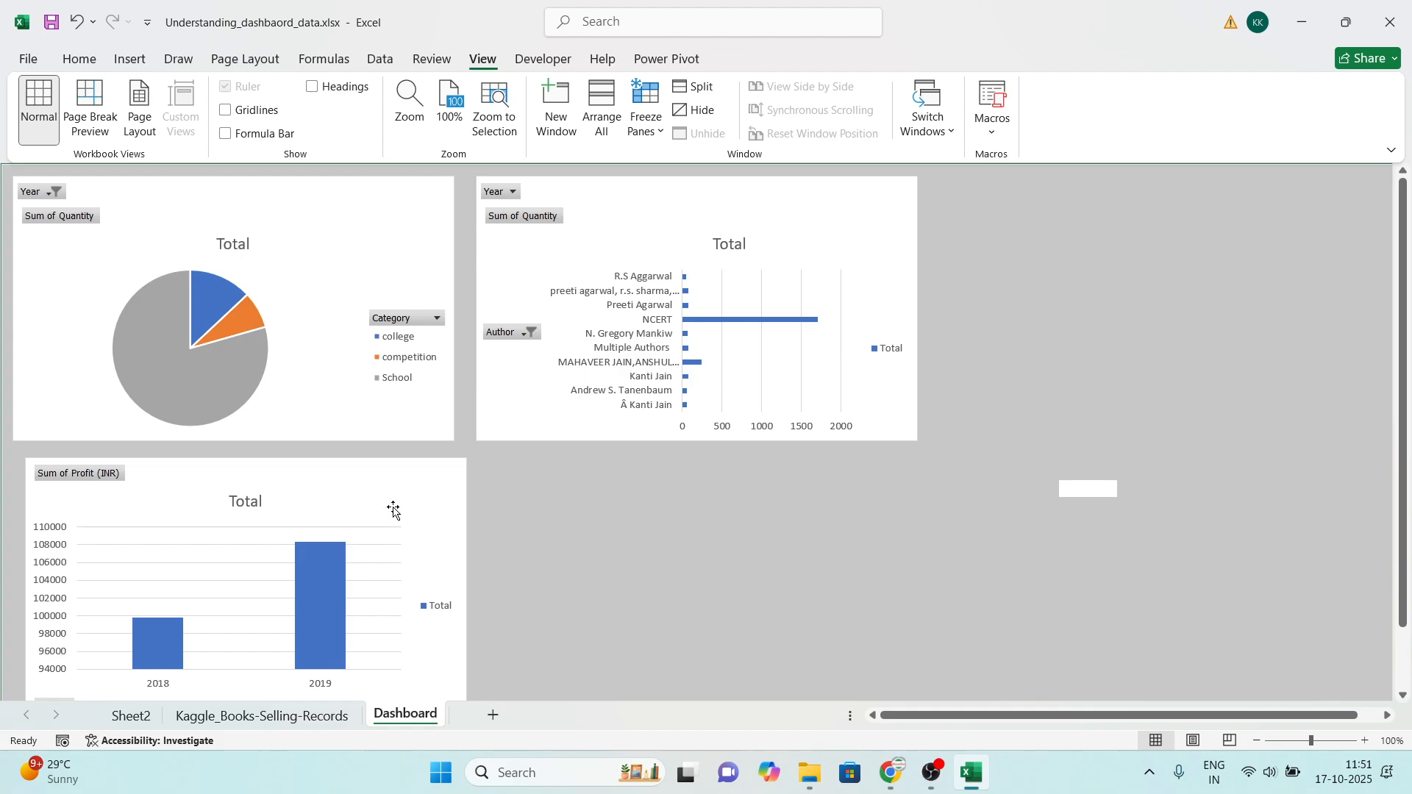
Step: Align the profit column chart with the pie chart's left edge, leaving only a narrow gap between them
drag(379, 484, 365, 473)
click(659, 547)
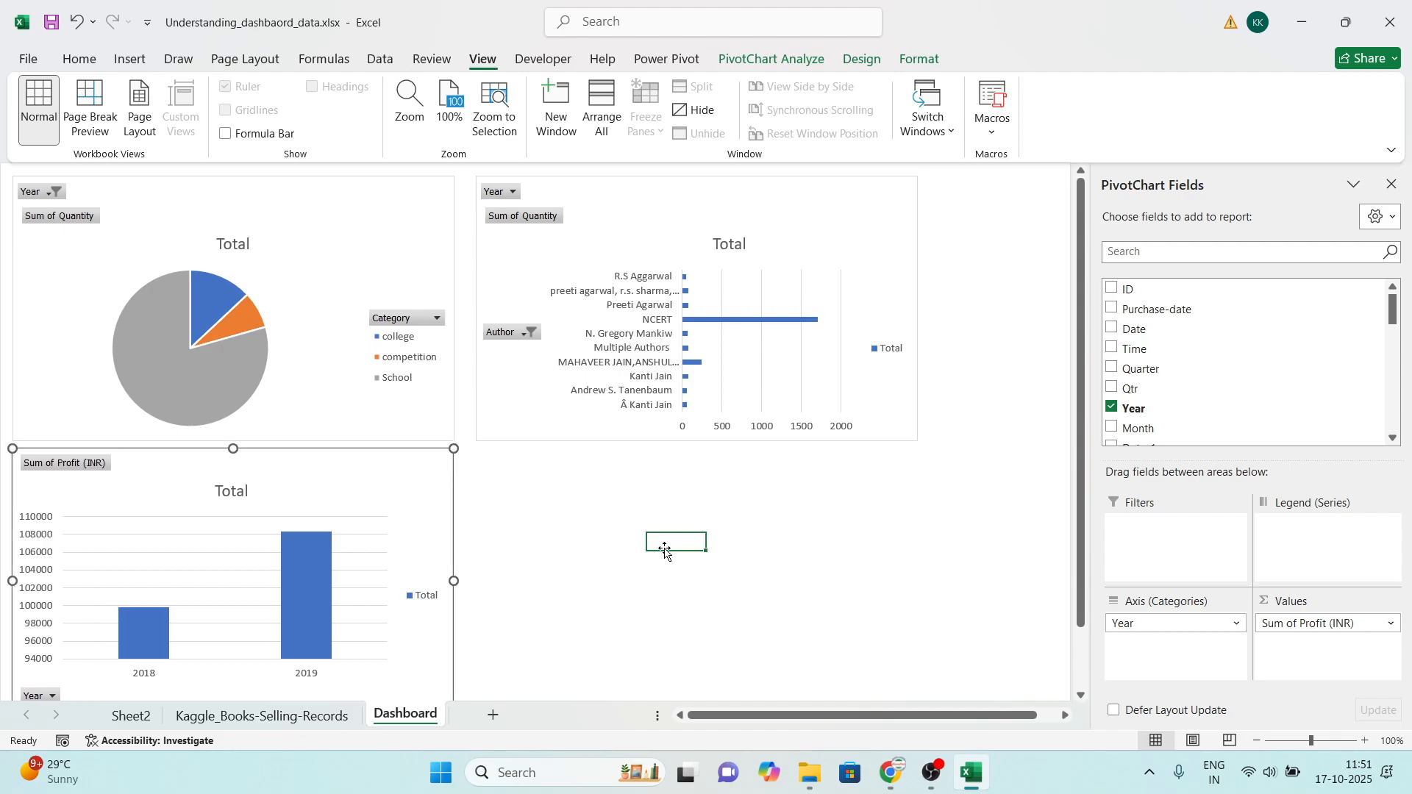
Step: Fill all cells of the Dashboard sheet with a medium grey background
click(1086, 348)
key(ctrl+a)
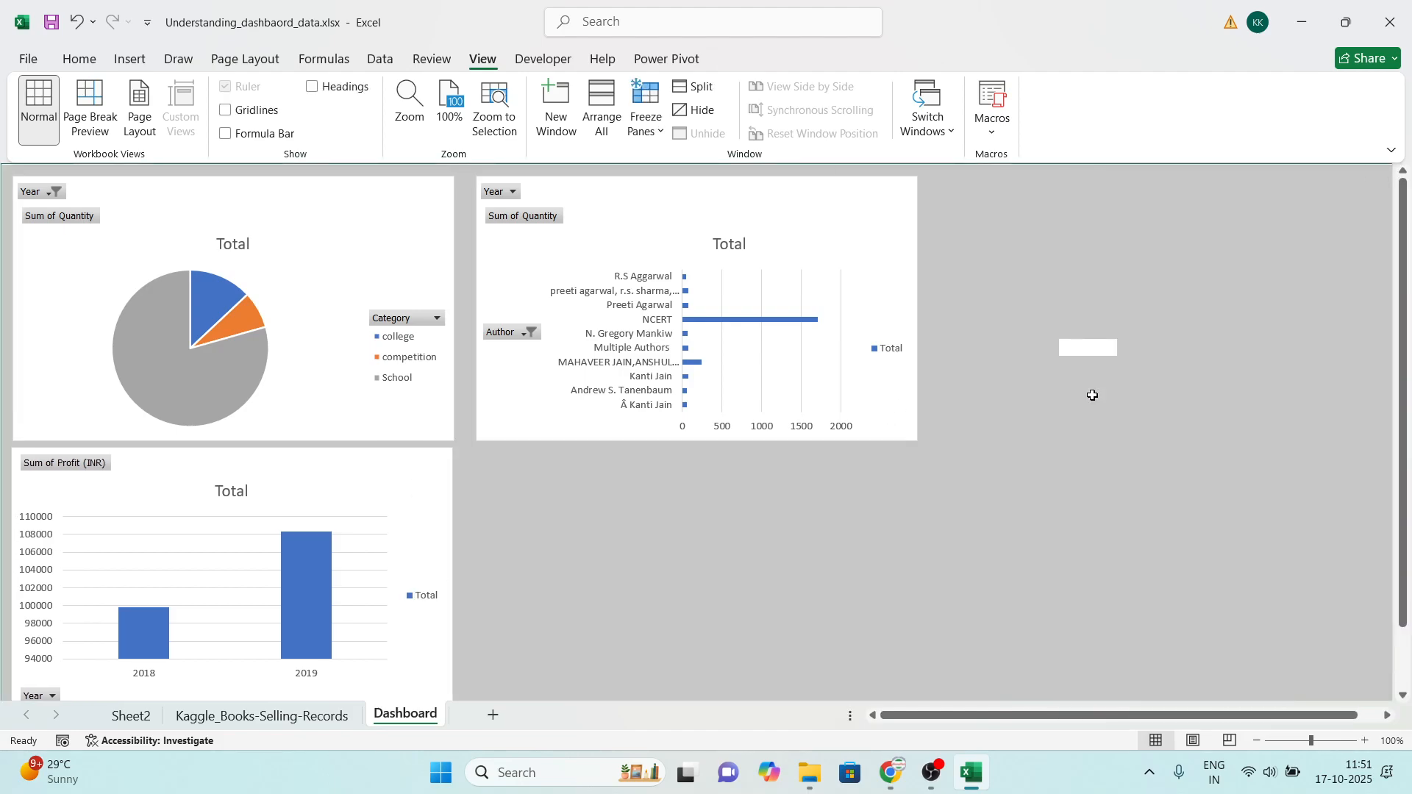
click(79, 58)
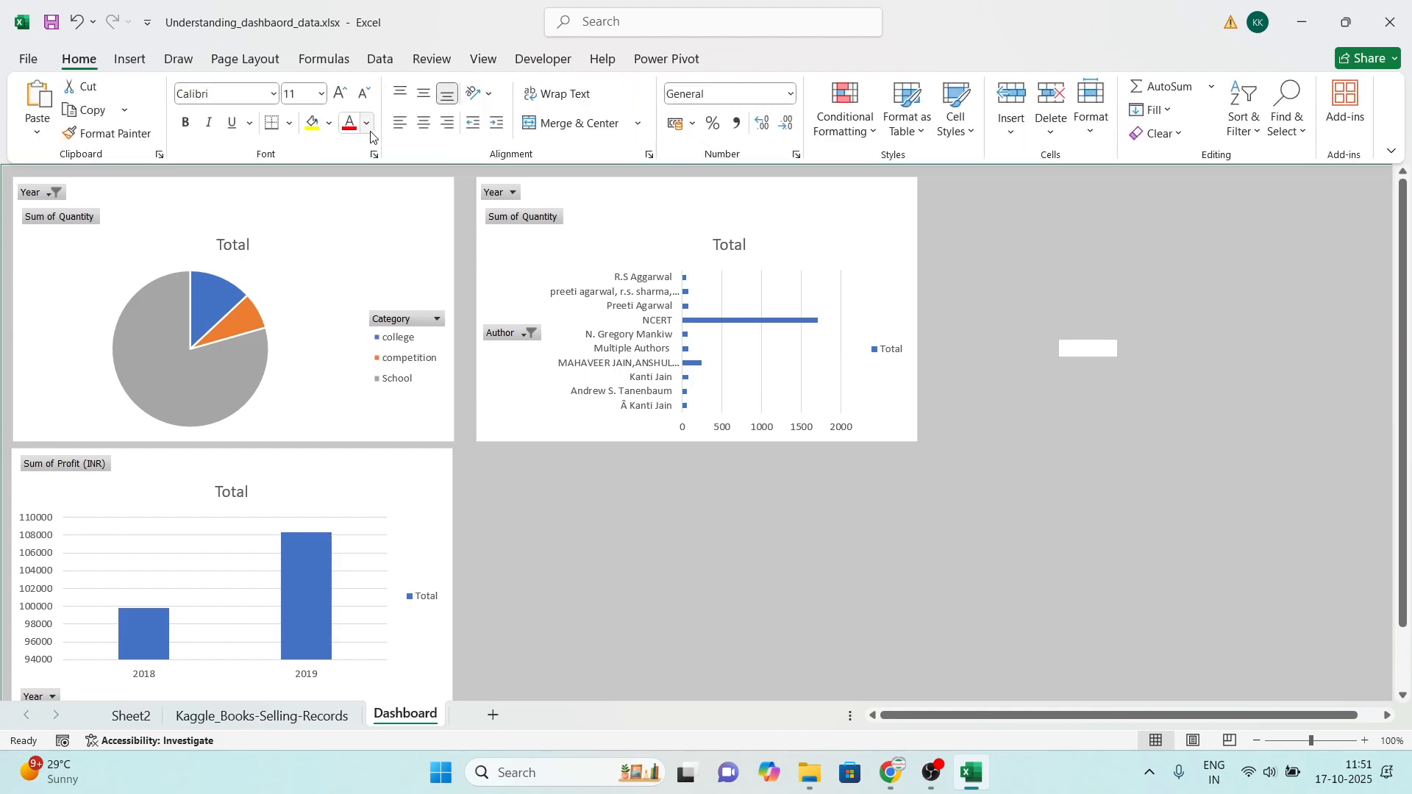
click(324, 129)
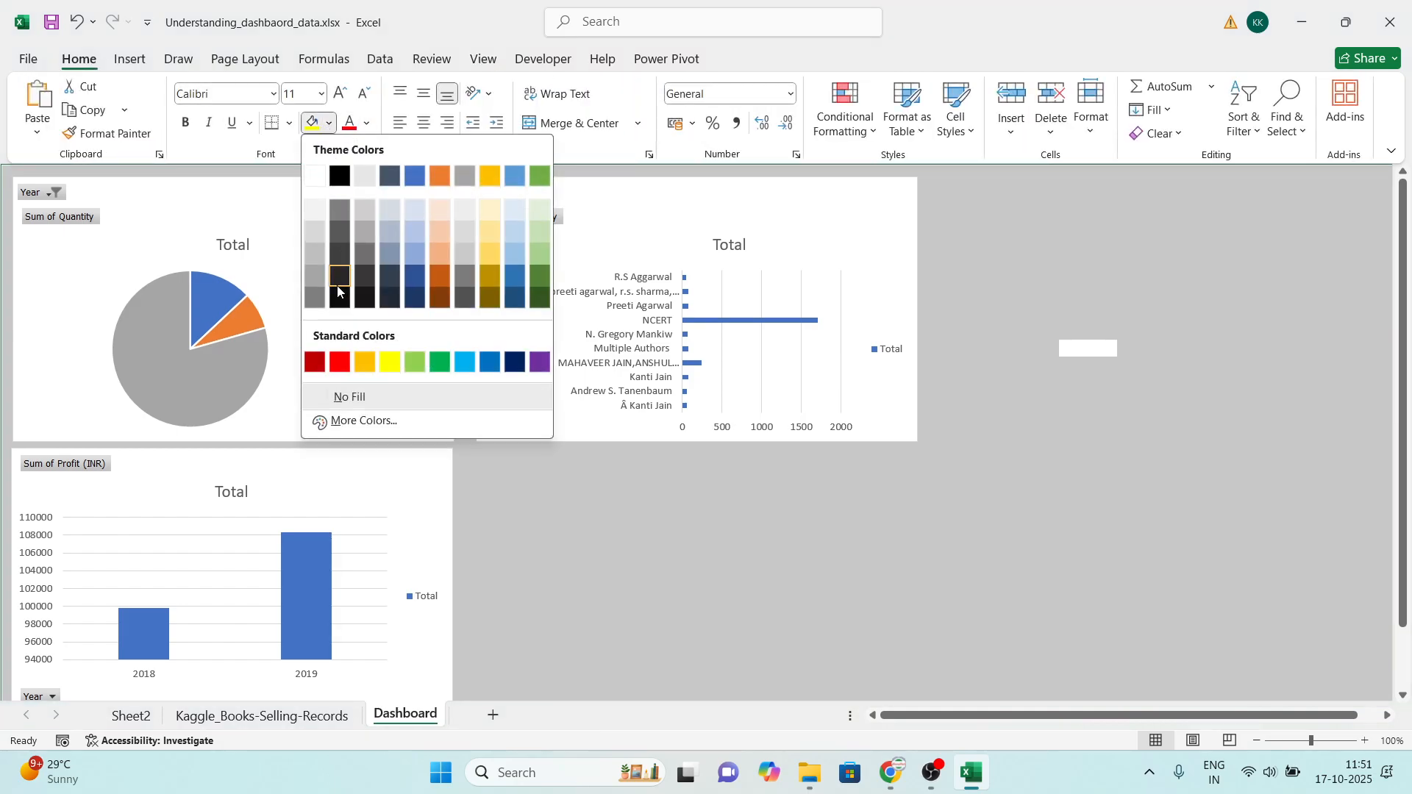
click(321, 289)
click(862, 628)
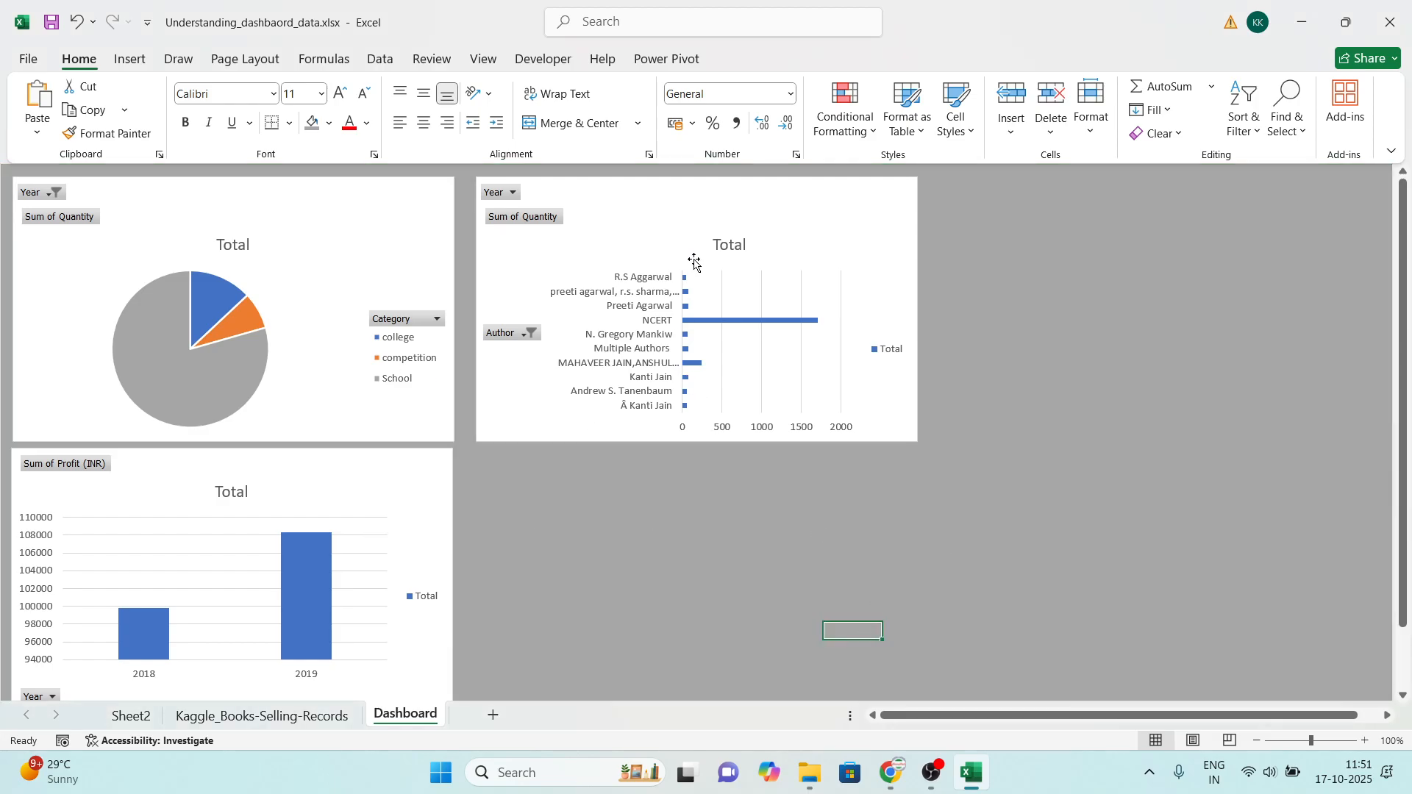
Step: Move the authors bar chart slightly left to narrow its gap to the pie chart
click(689, 198)
drag(689, 198, 679, 196)
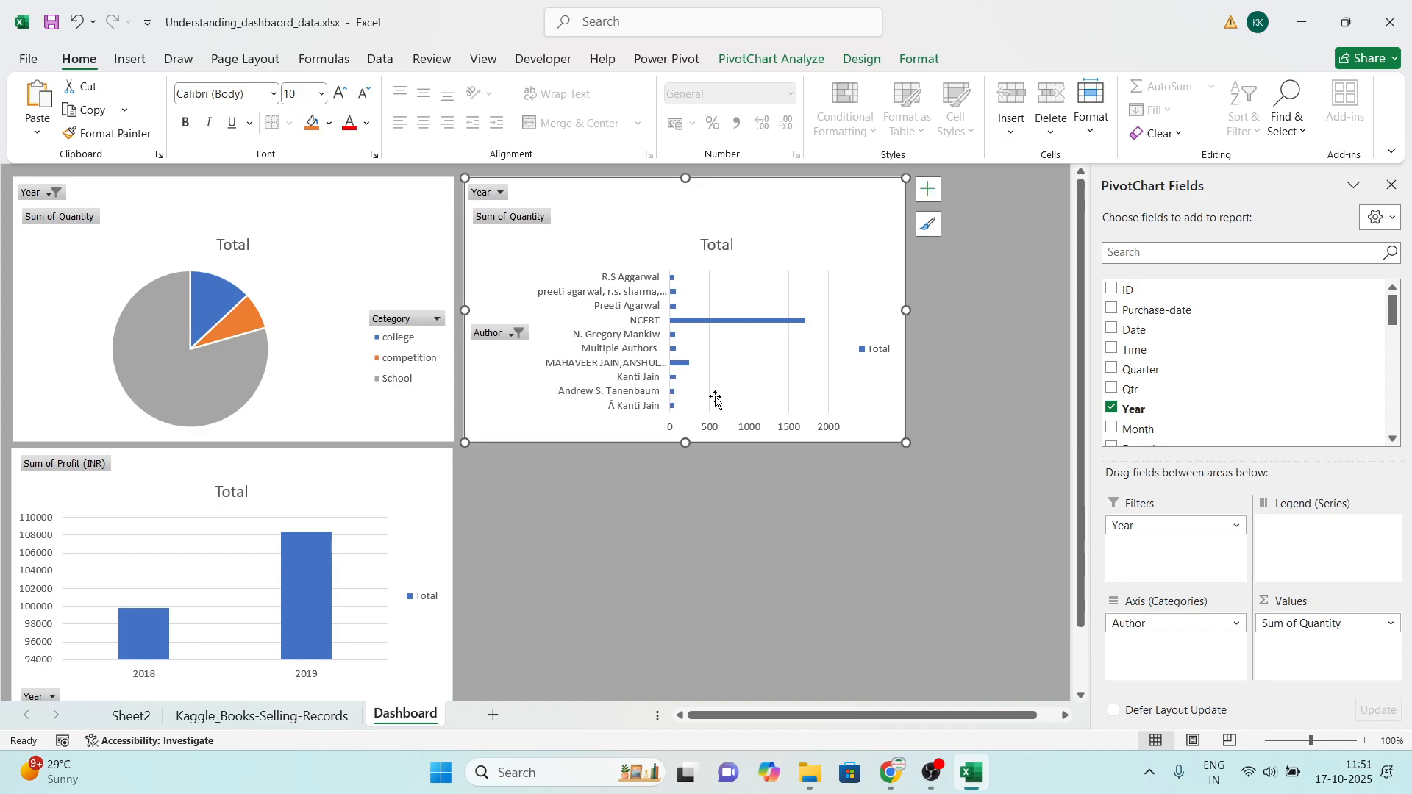
click(686, 577)
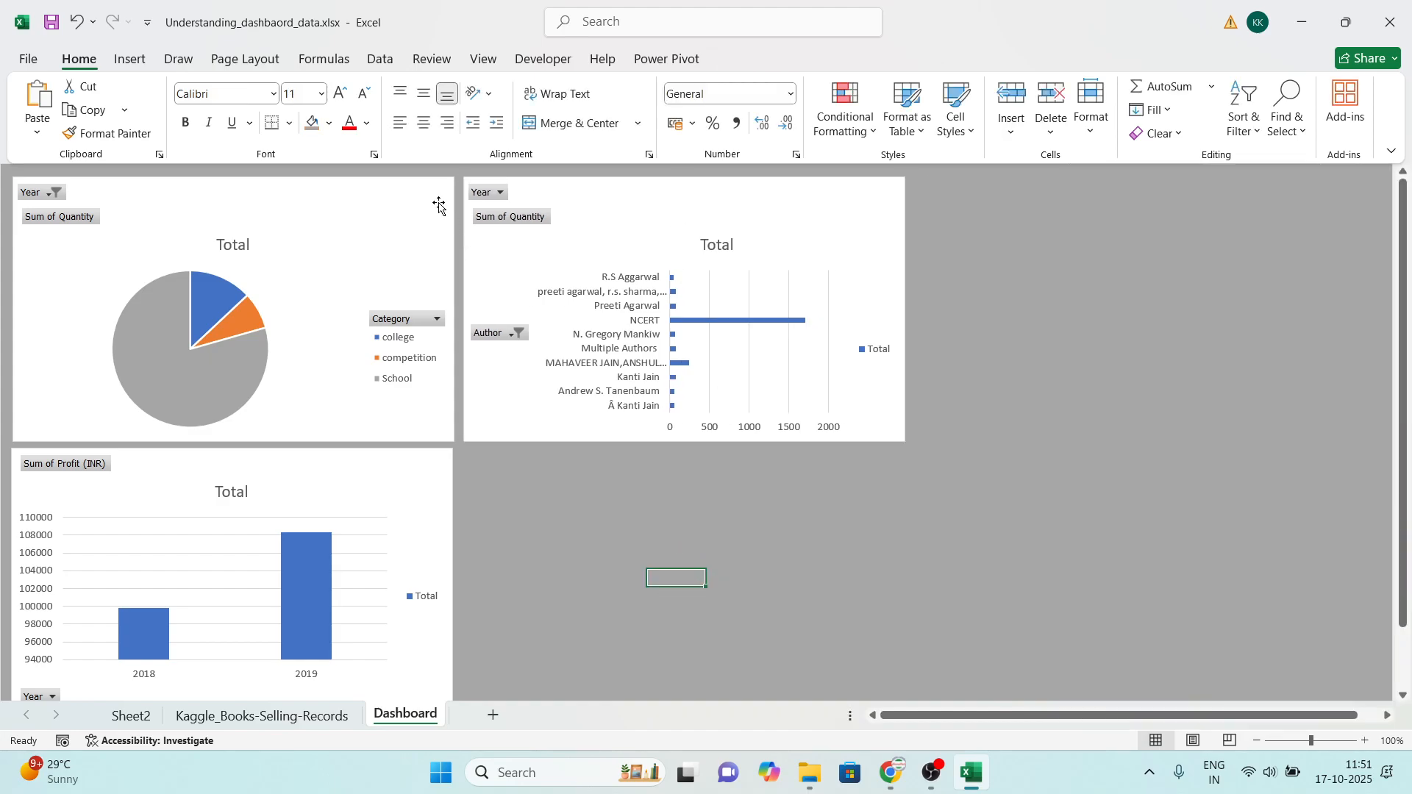
Step: Insert a Year slicer for the authors bar chart and place it directly below that chart, beside the profit column chart
click(603, 217)
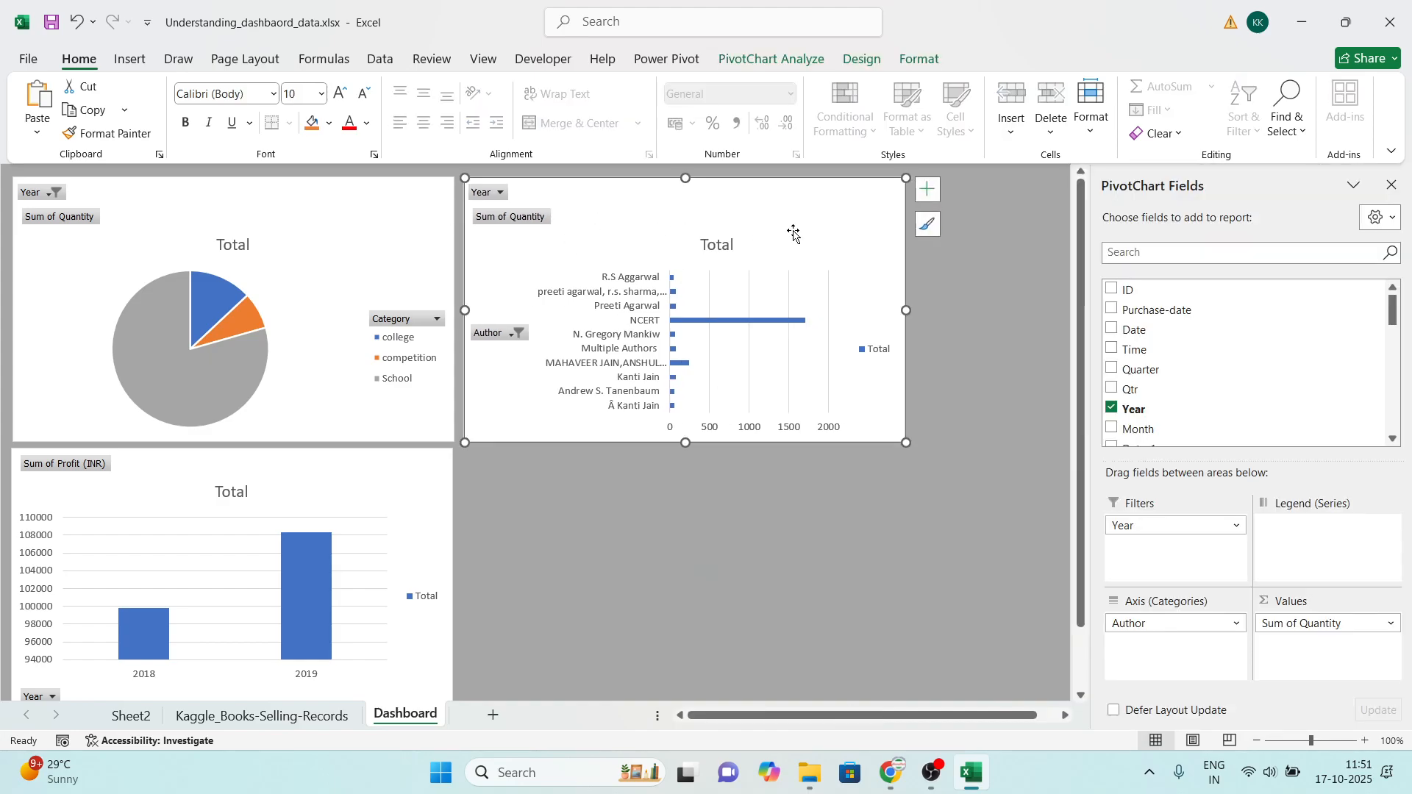
click(127, 59)
click(926, 103)
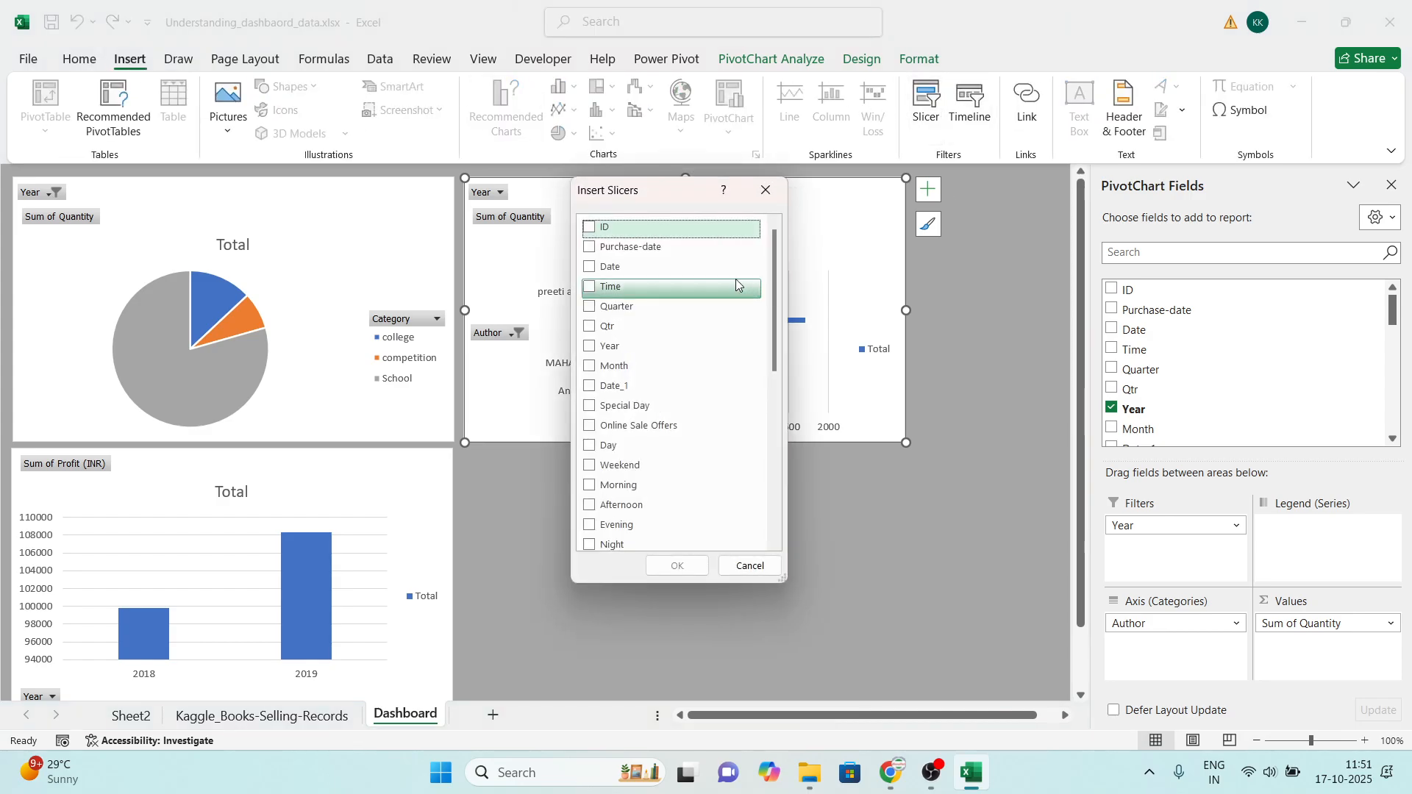
click(590, 350)
click(677, 565)
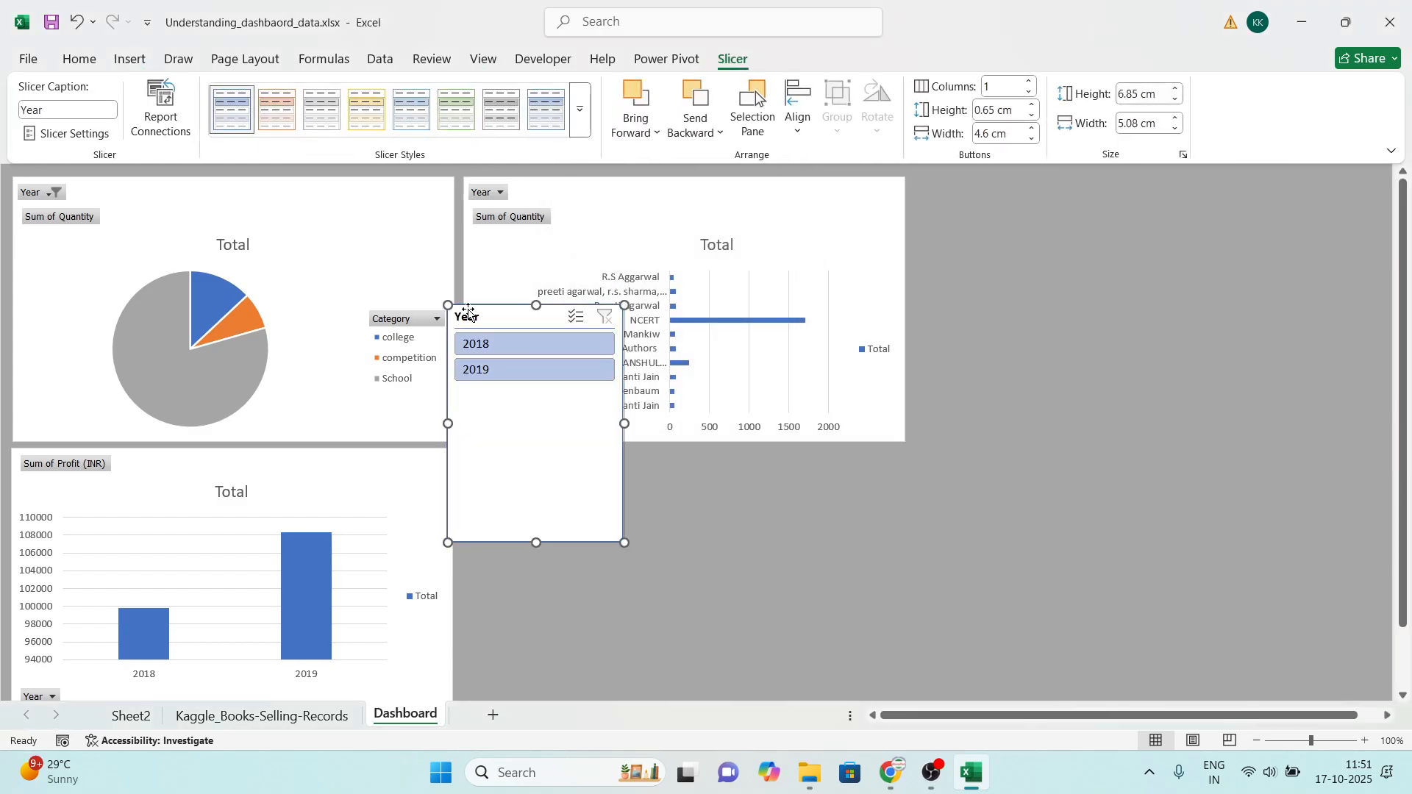
drag(493, 318, 512, 471)
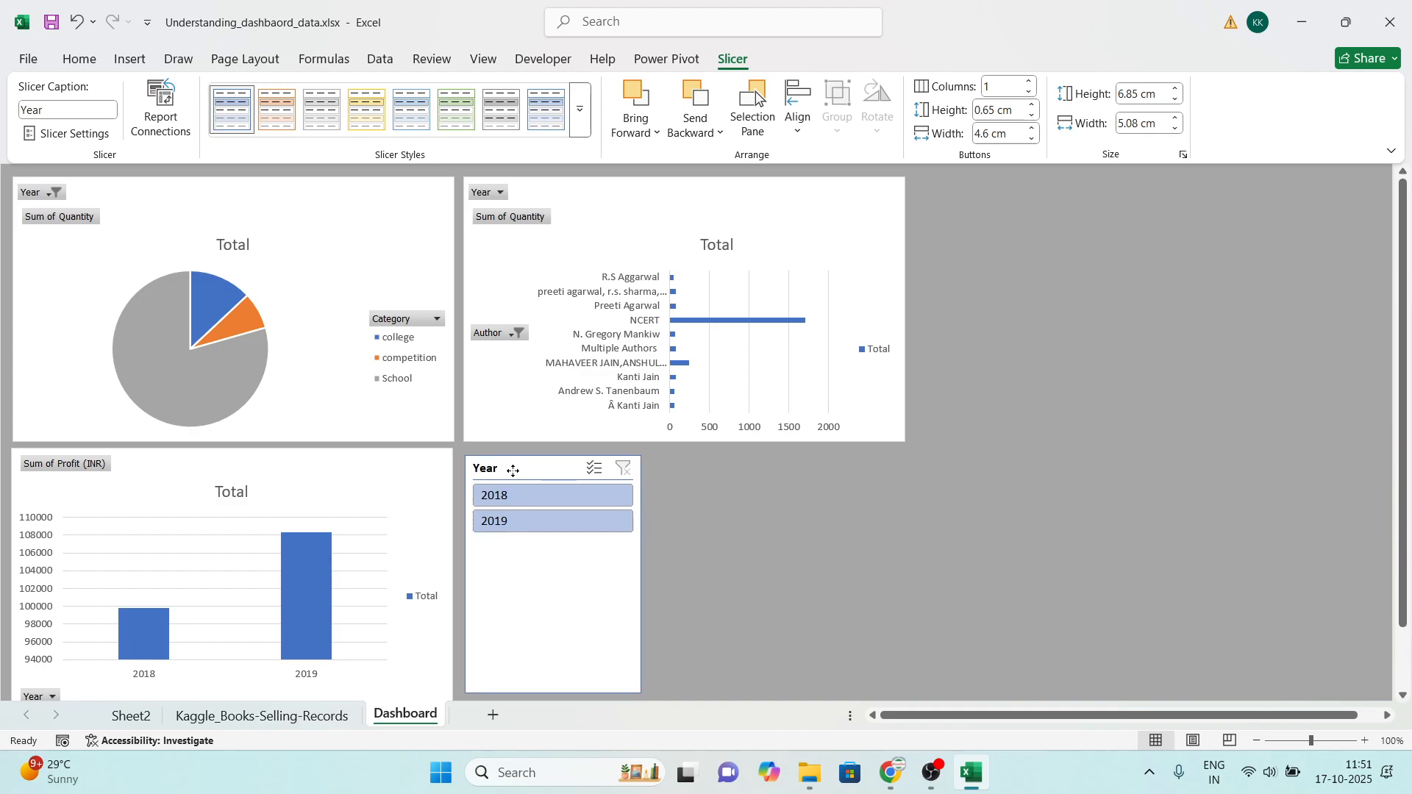
click(751, 539)
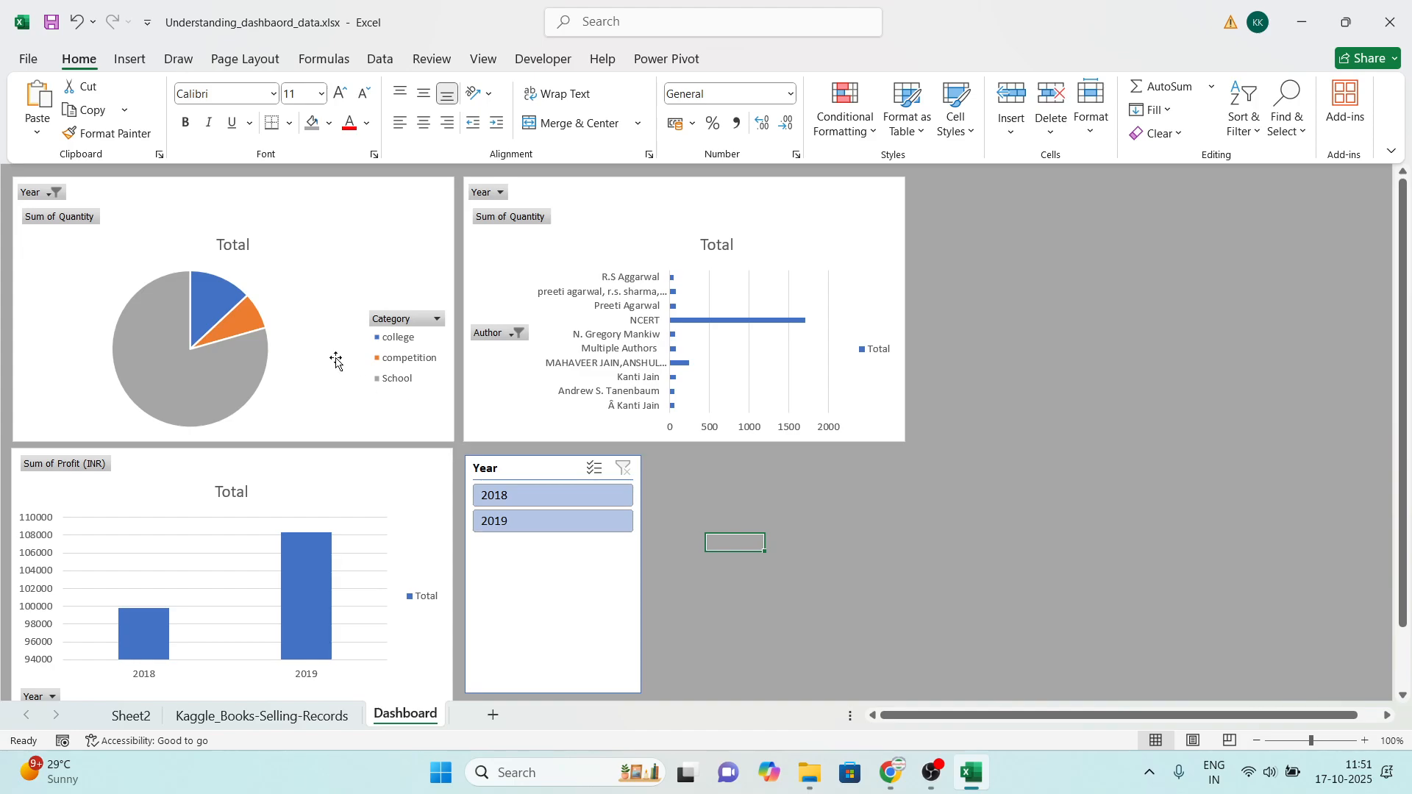
Step: Test the Year slicer by filtering to 2018 and to 2019, and reselect both years
click(568, 493)
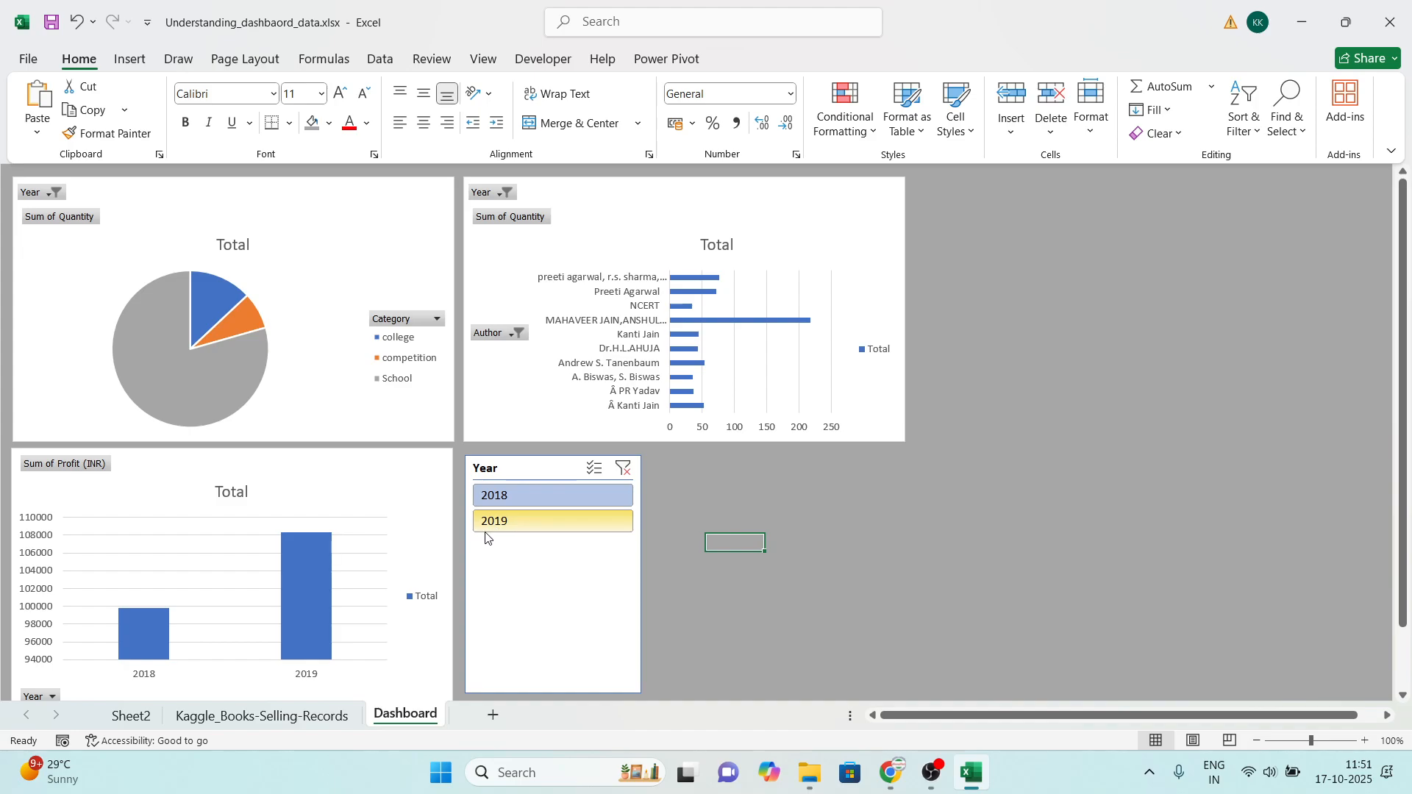
click(513, 527)
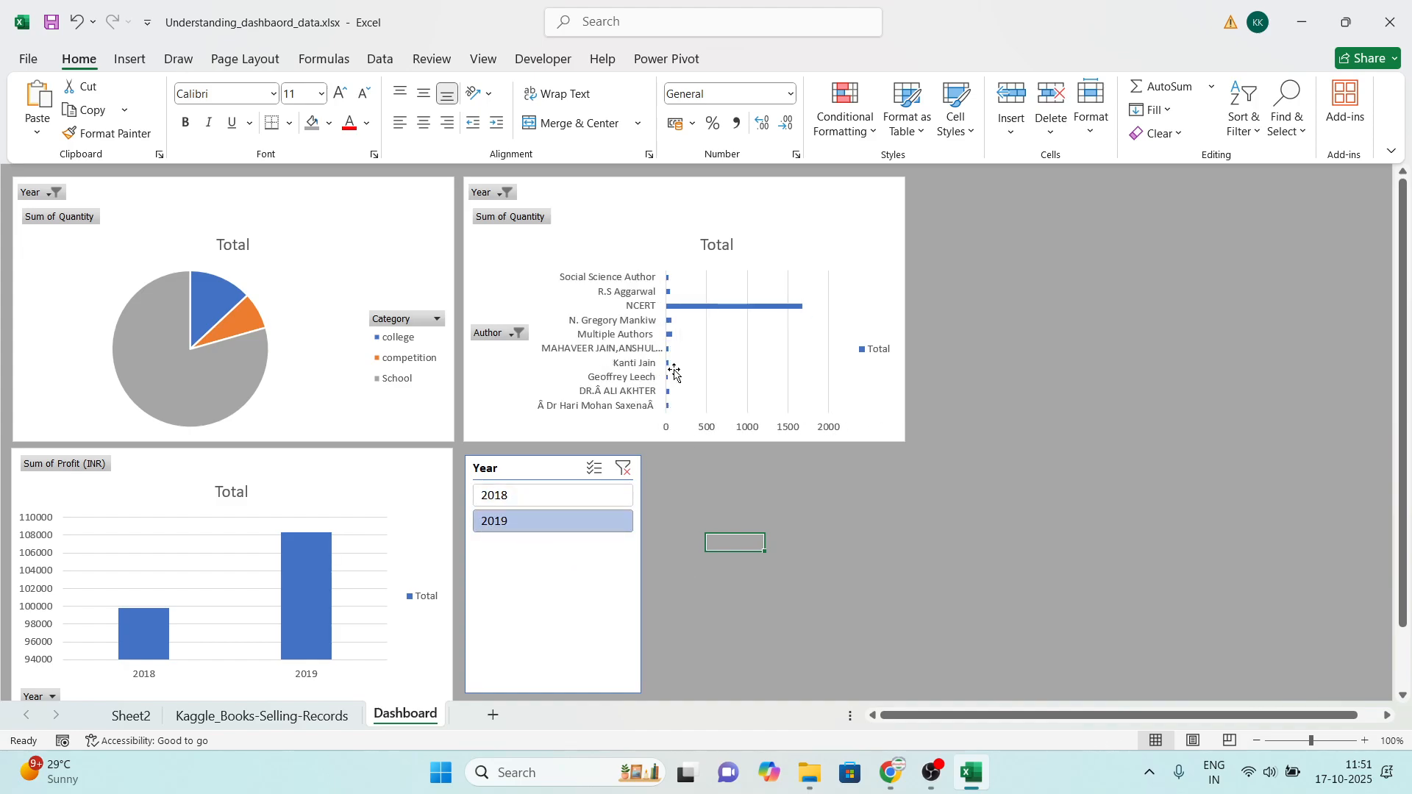
ctrl+click(545, 497)
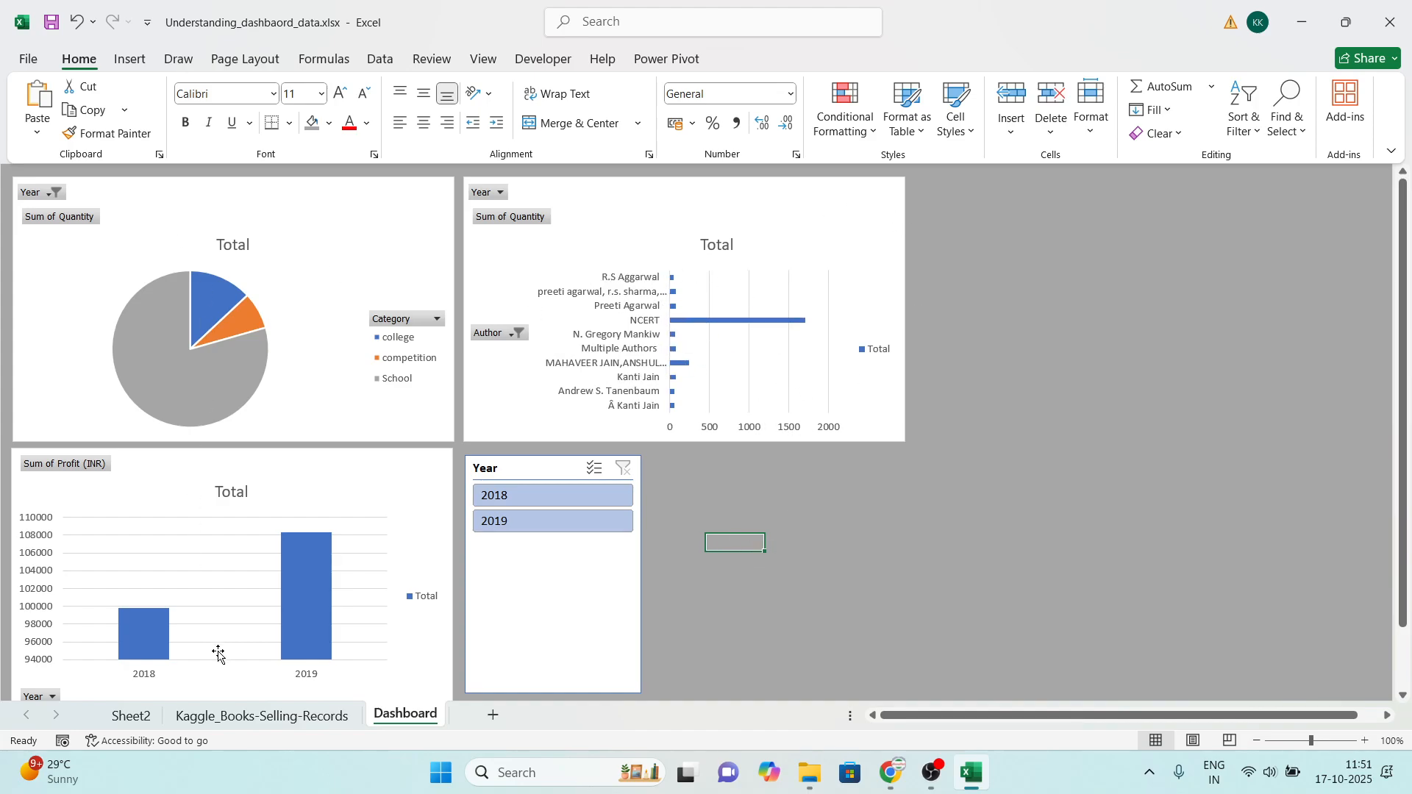
Step: Connect the Year slicer to PivotTable1 and PivotTable3 as well through its report connections
click(517, 472)
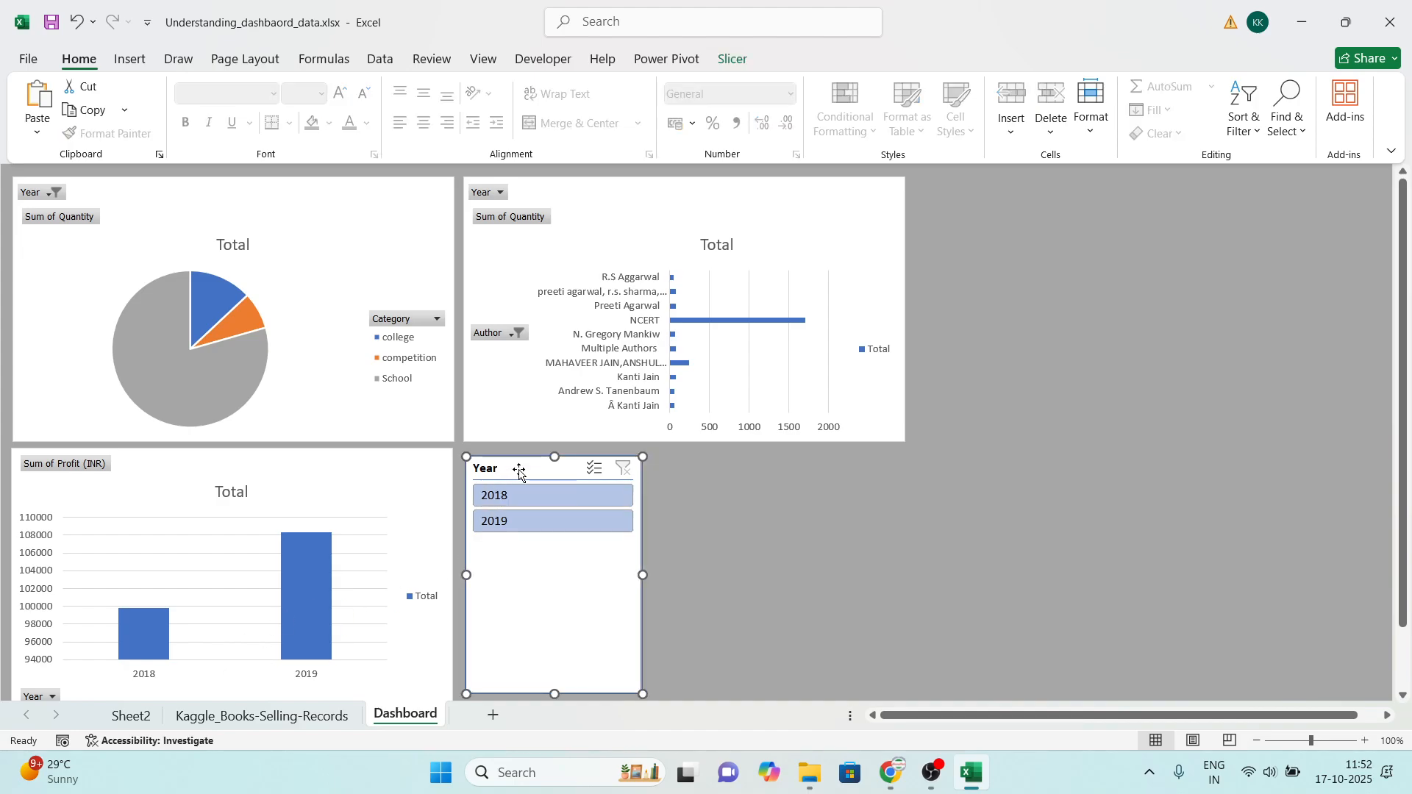
click(746, 55)
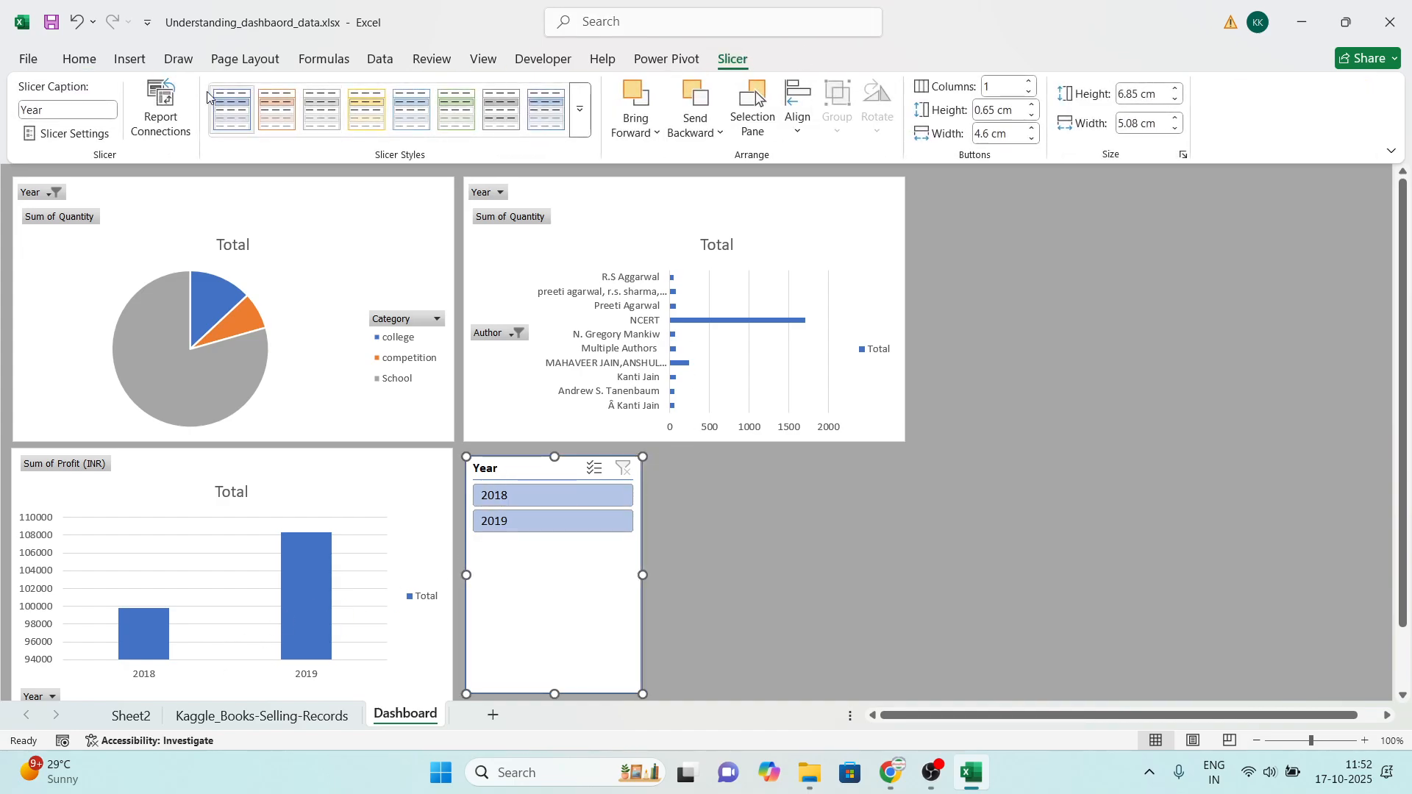
click(167, 101)
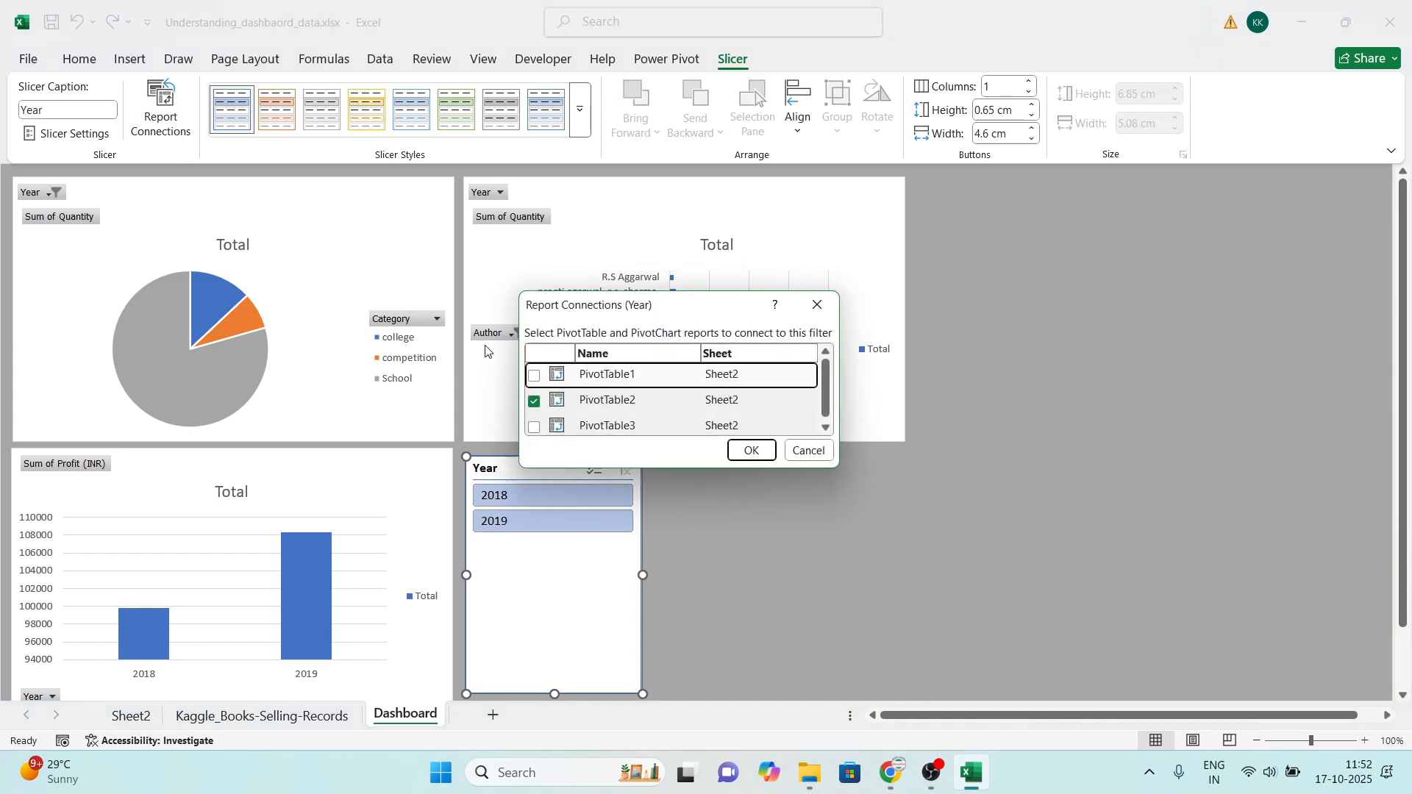
click(534, 376)
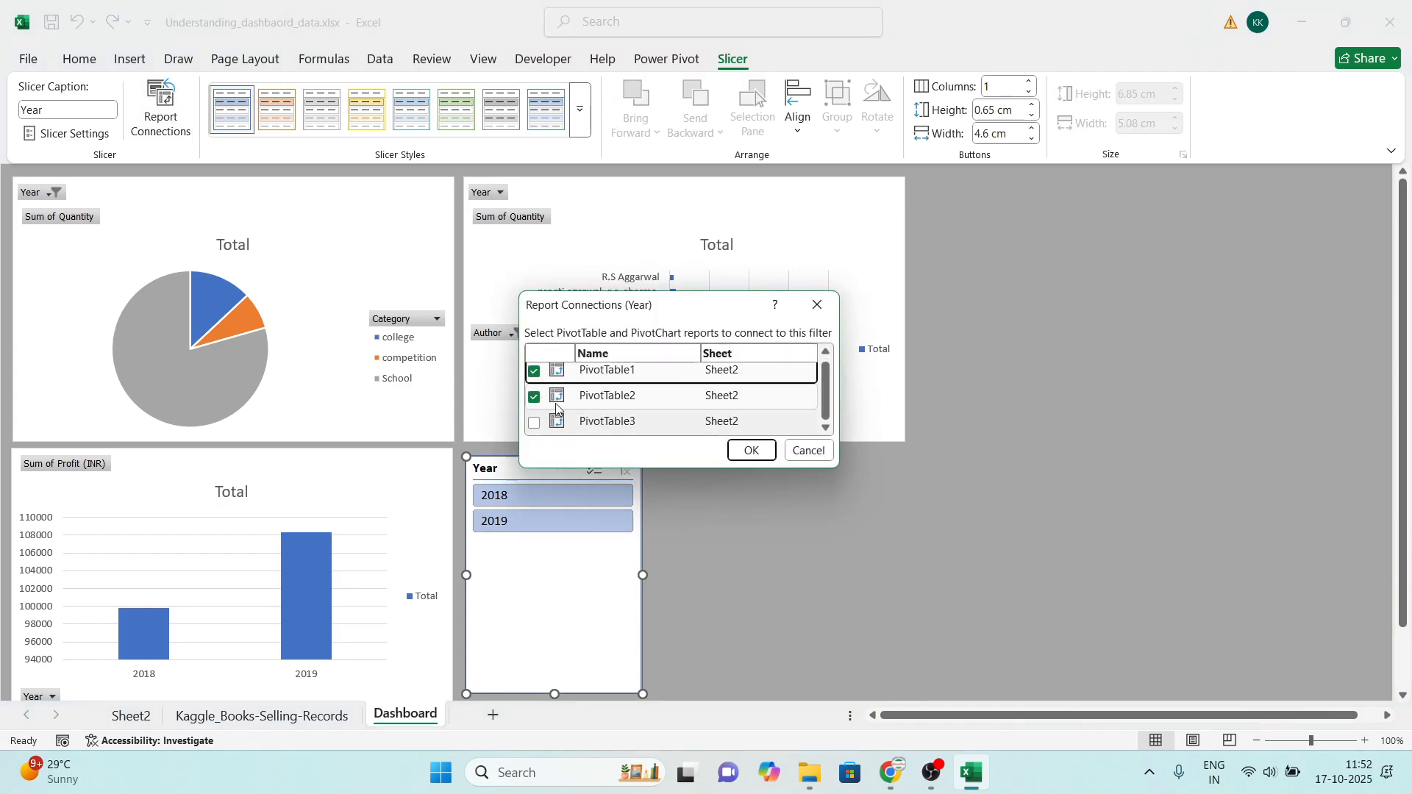
click(534, 424)
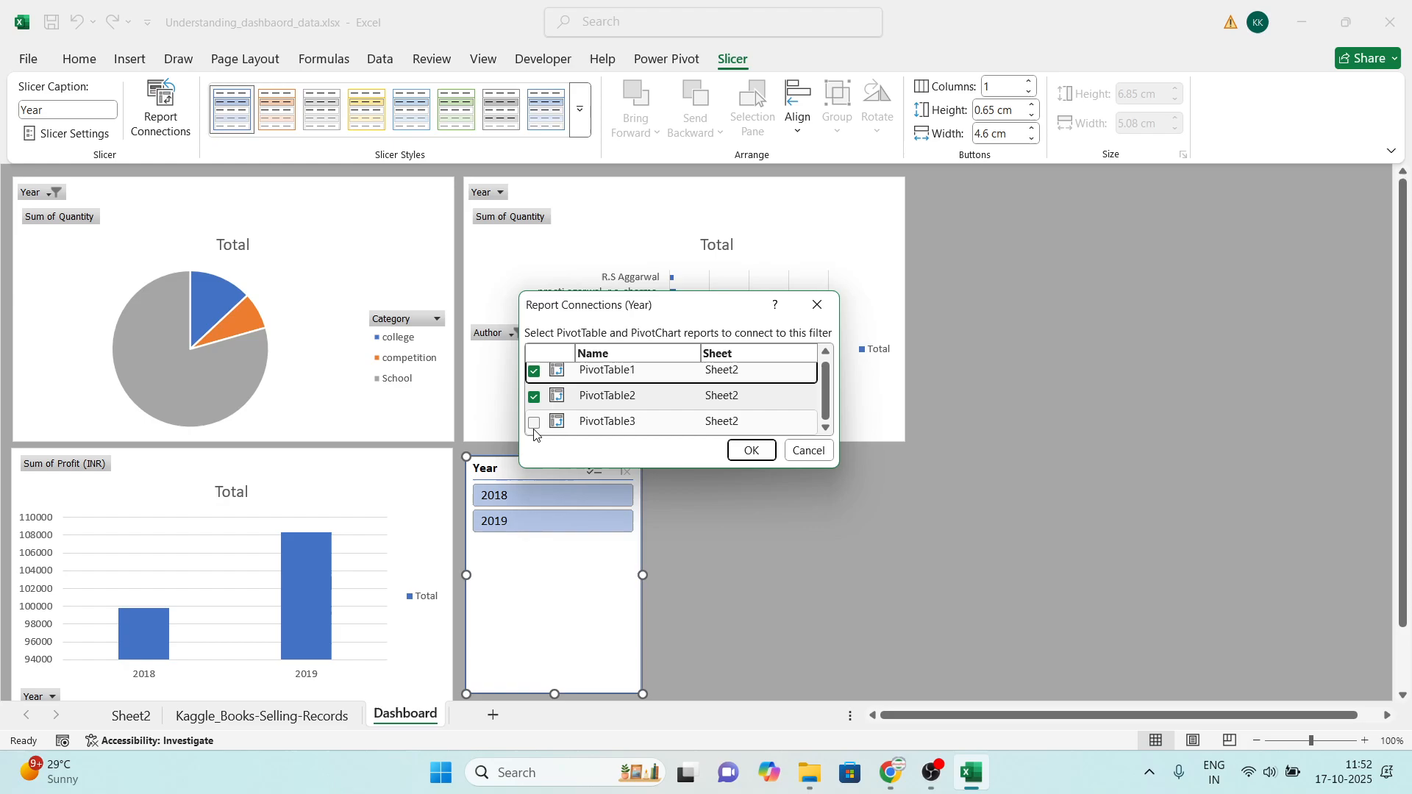
click(750, 451)
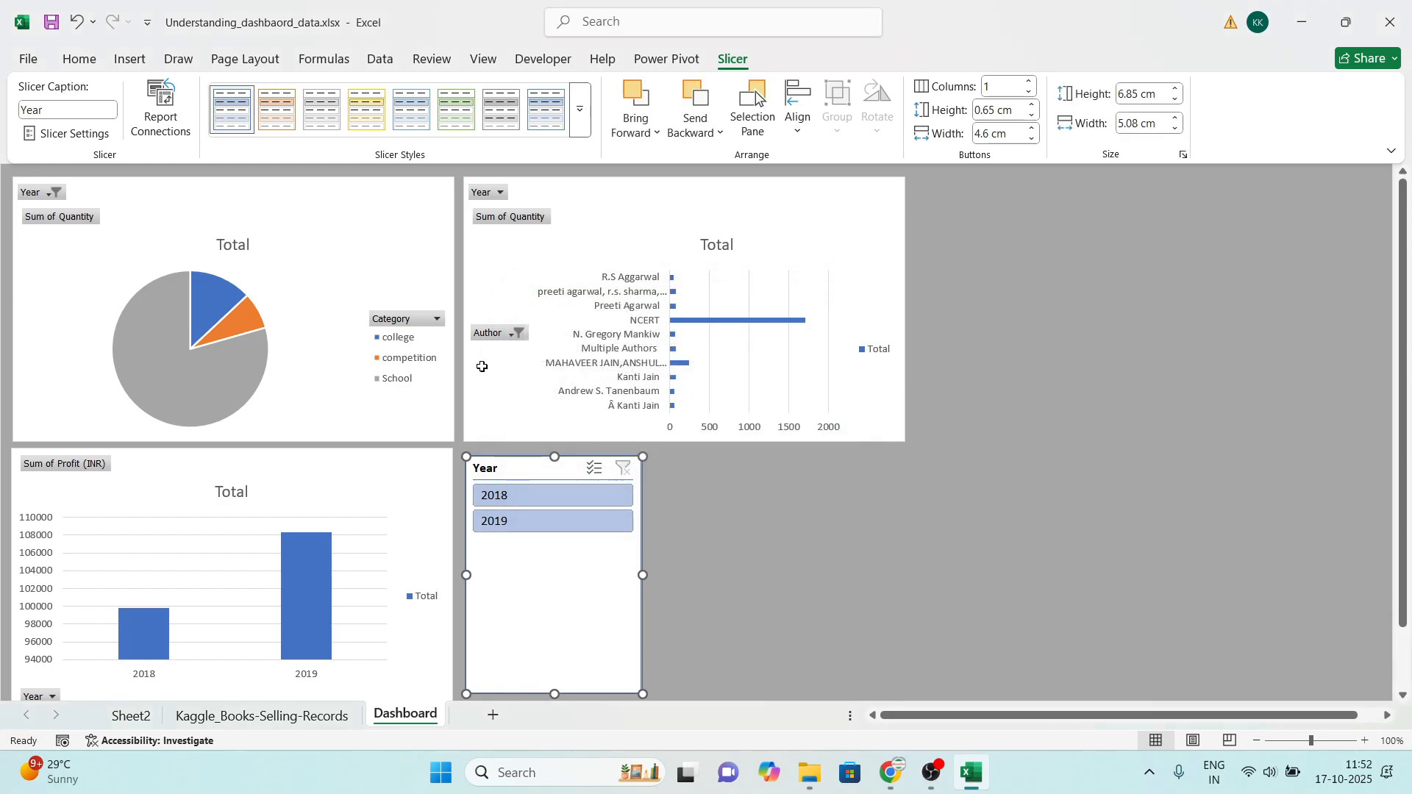
Step: Filter the dashboard charts with the Year slicer, first to 2018 and finally to 2019
click(564, 498)
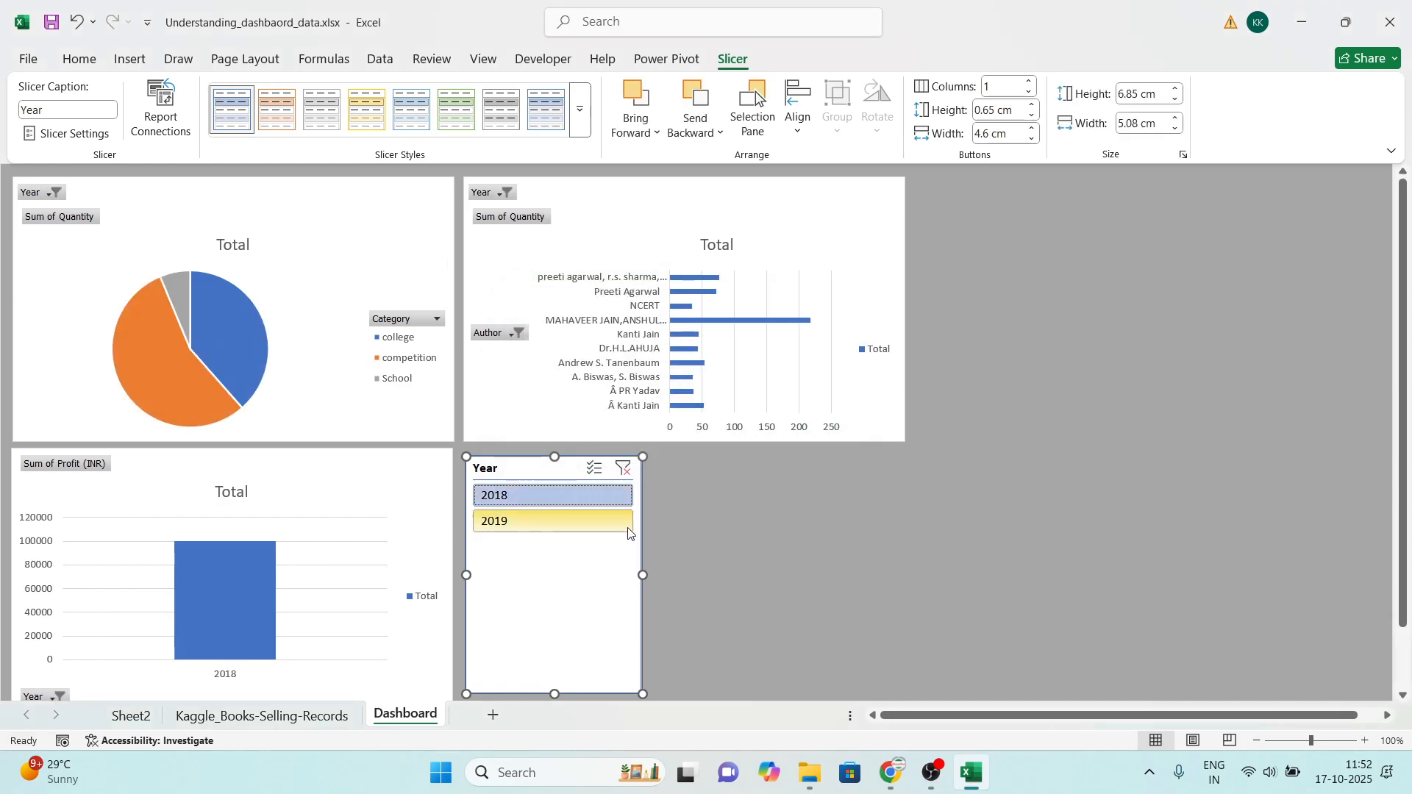
click(581, 523)
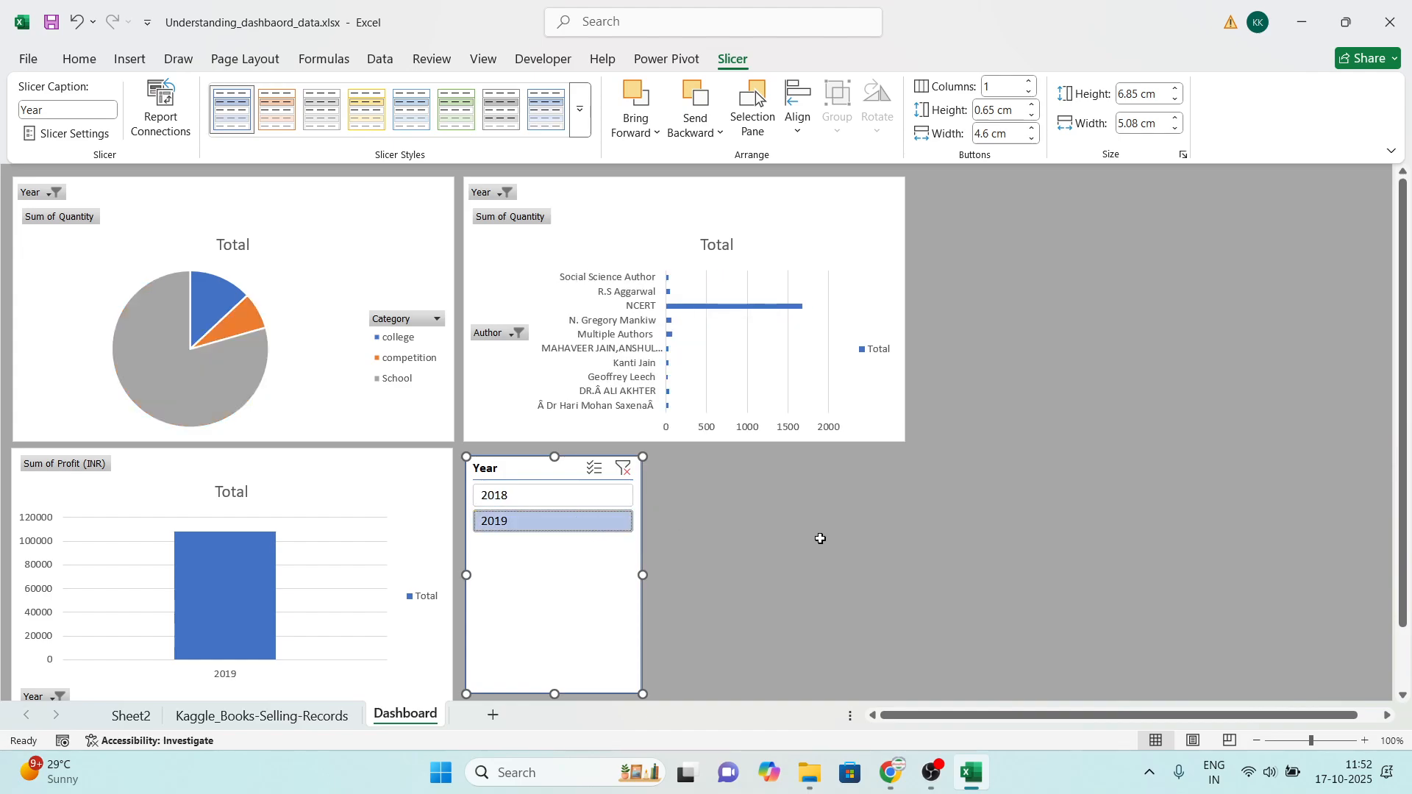